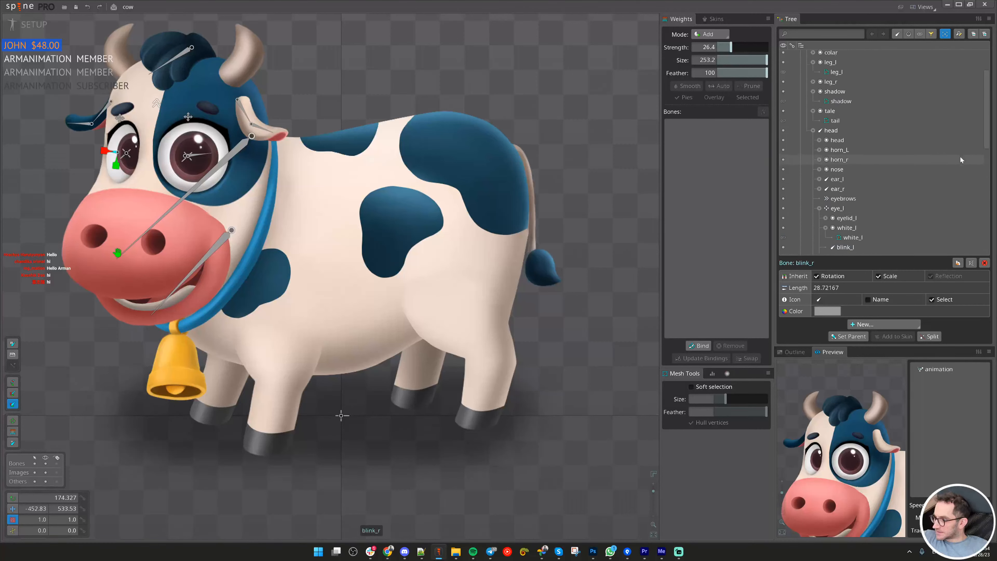
- Create a new bone under the root bone and name it "character"
click(821, 65)
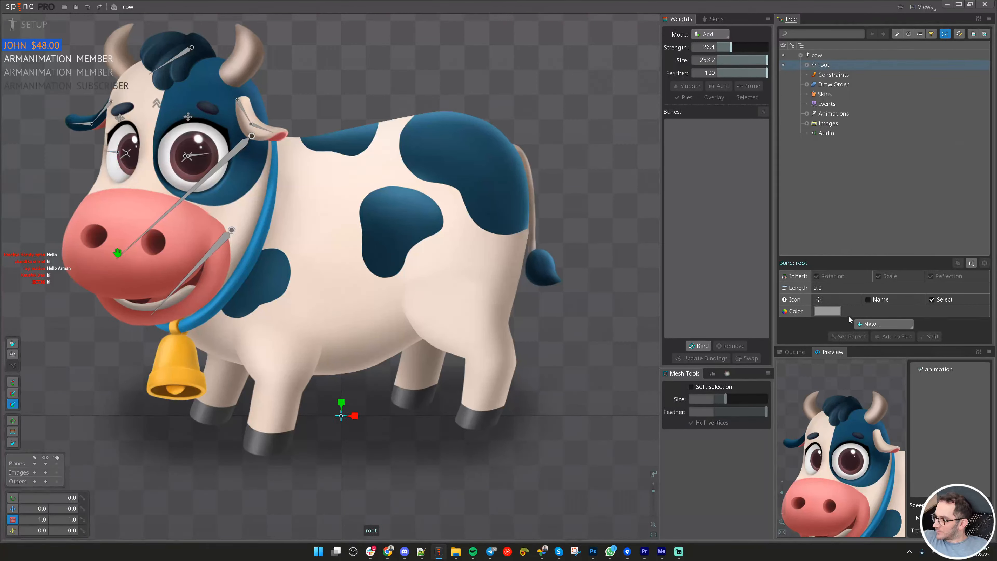
click(884, 324)
click(872, 336)
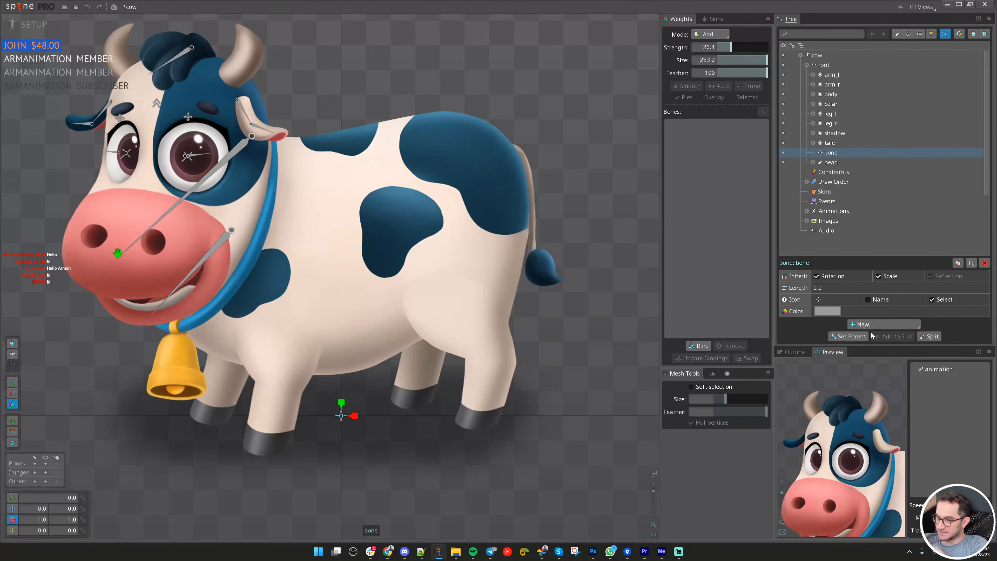
key(c)
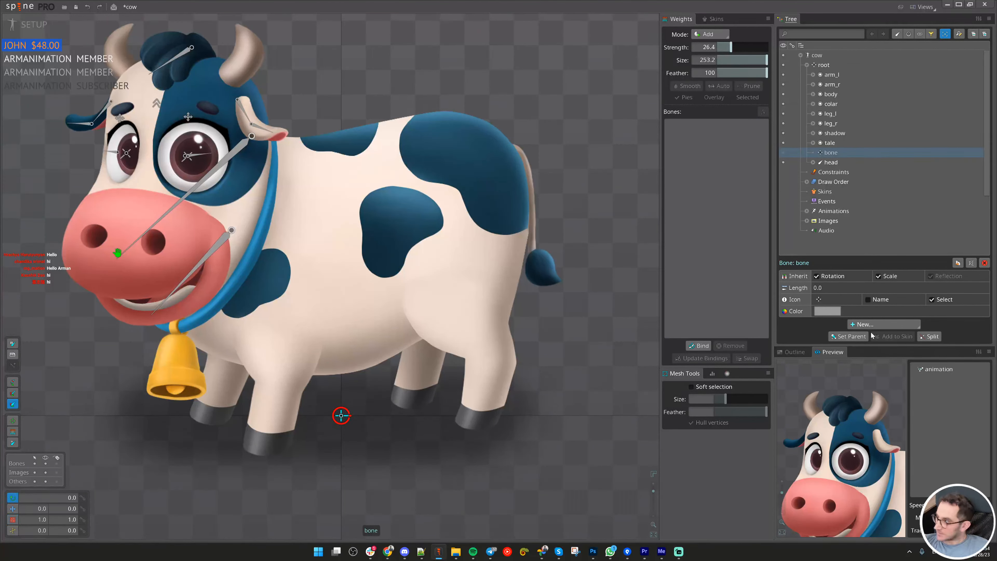
key(F2)
text(cha)
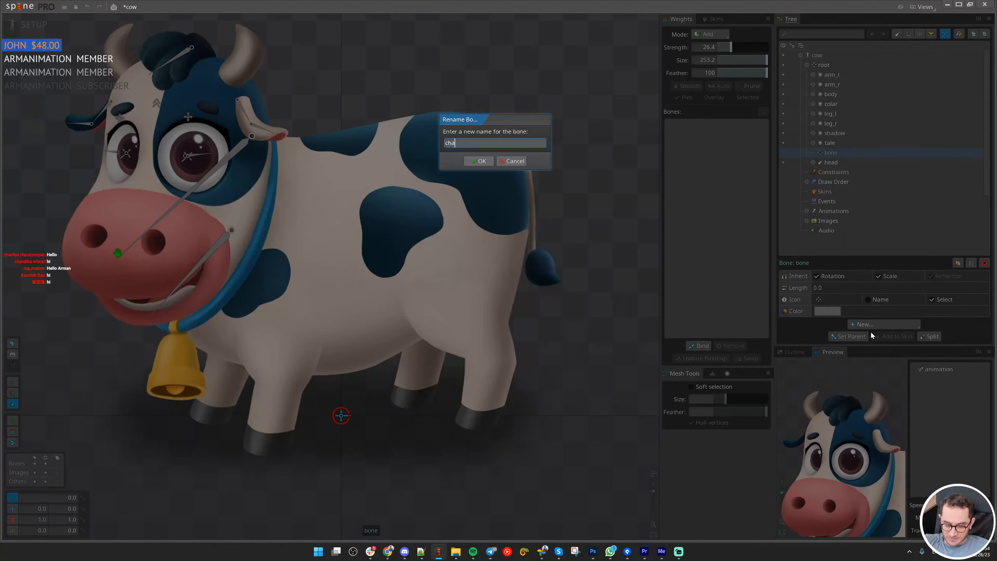
text(racter)
key(Return)
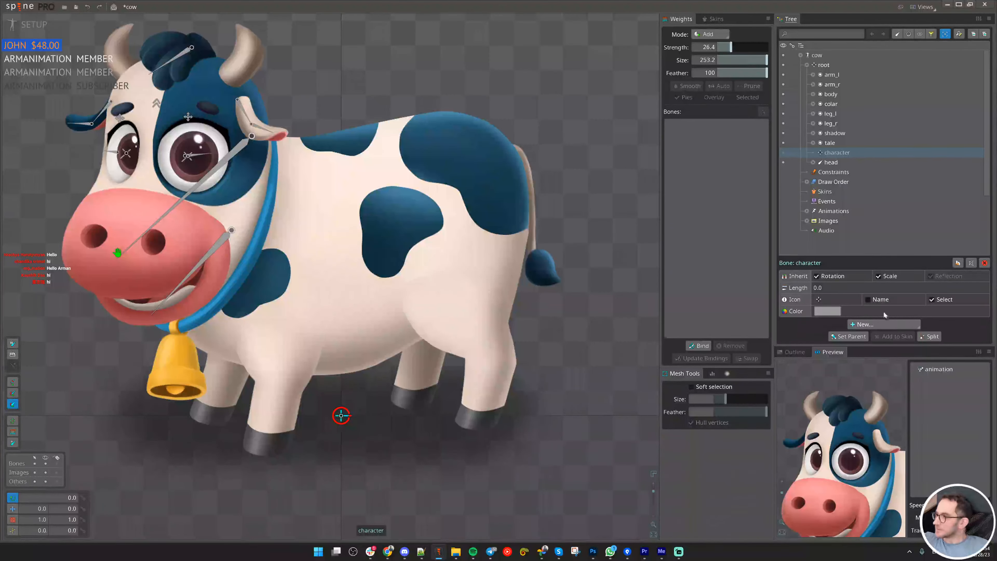
- Parent all slots directly under root, from arm_l to tale, and the head bone to the character bone
click(830, 143)
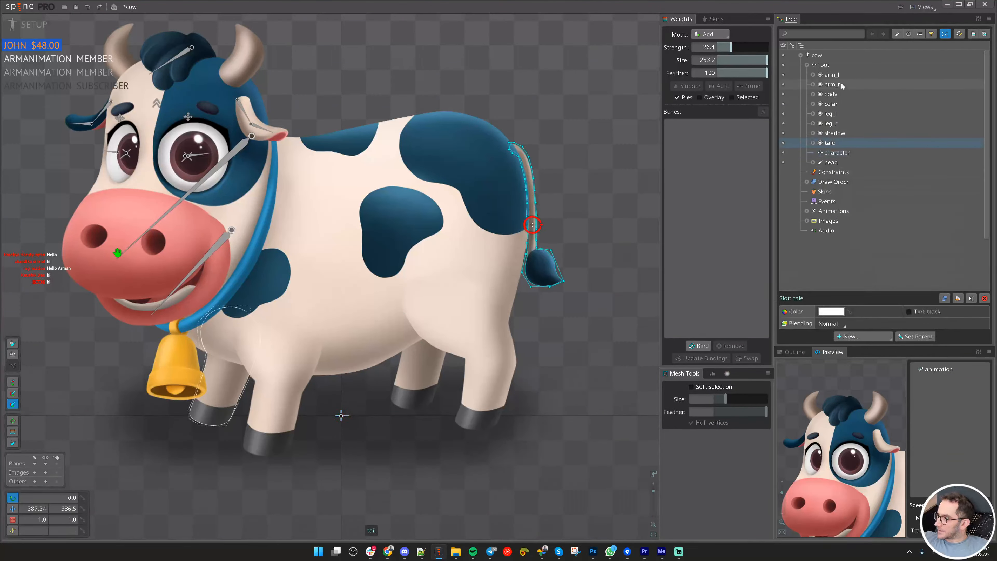
shift+click(833, 74)
mouse_move(837, 89)
mouse_down()
mouse_move(833, 158)
mouse_move(840, 76)
mouse_up()
double_click(840, 77)
key(Escape)
scroll(248, 178, up, 2)
drag(248, 178, 339, 259)
scroll(365, 259, down, 2)
scroll(346, 251, up, 1)
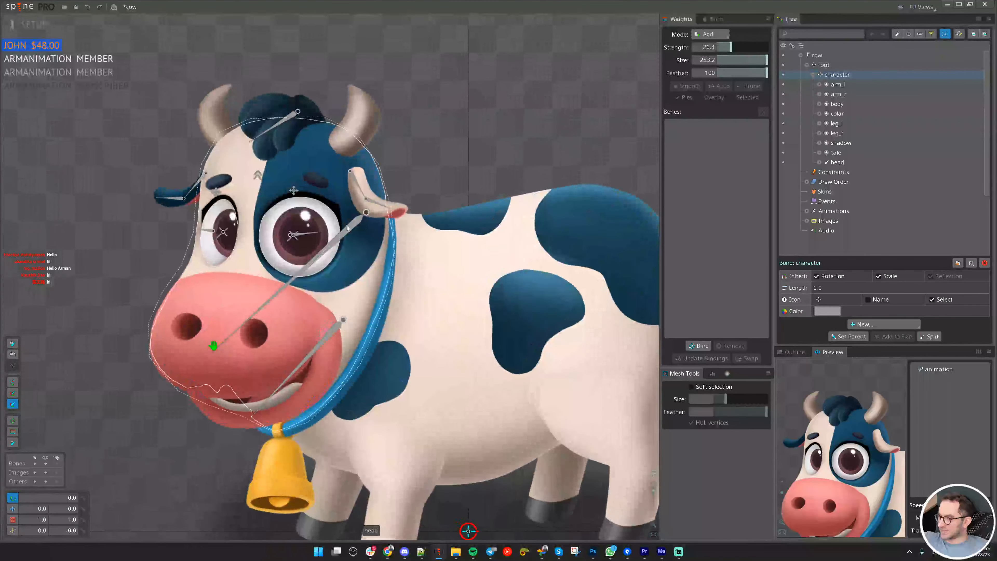
scroll(357, 239, down, 3)
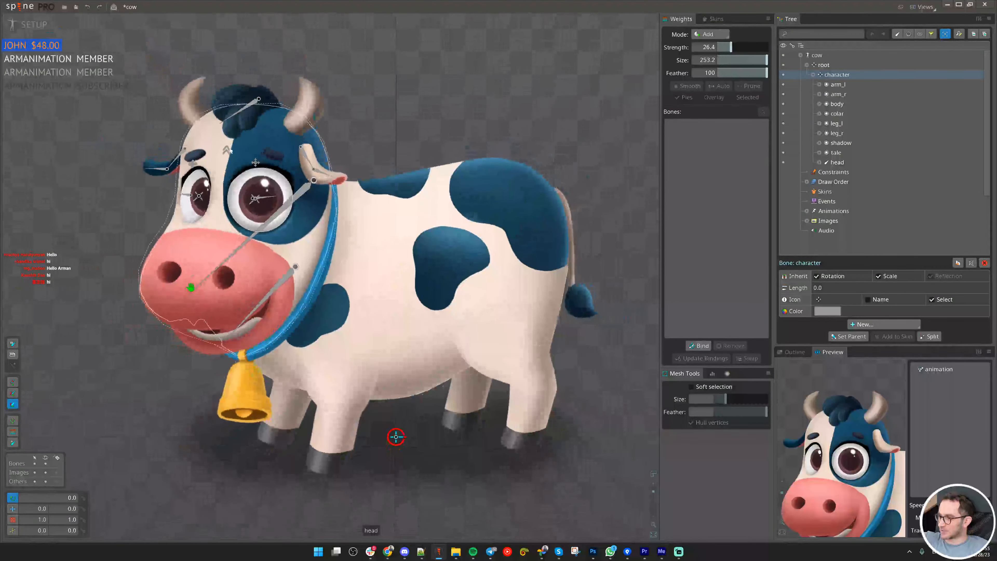
drag(411, 174, 432, 204)
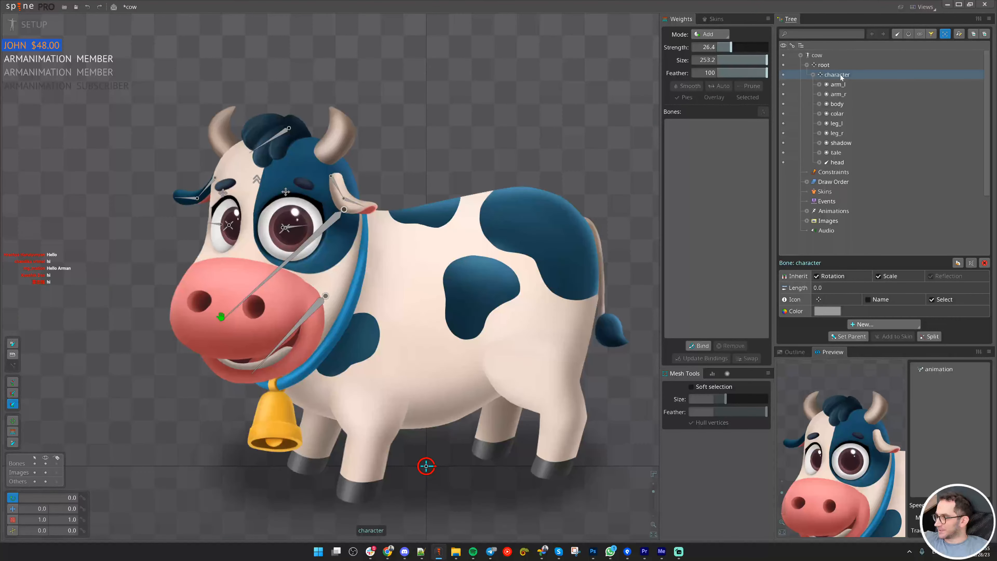
- Draw two bones from the middle of the body, about 256 long toward the rump and about 257 long toward the neck
drag(491, 260, 462, 220)
key(n)
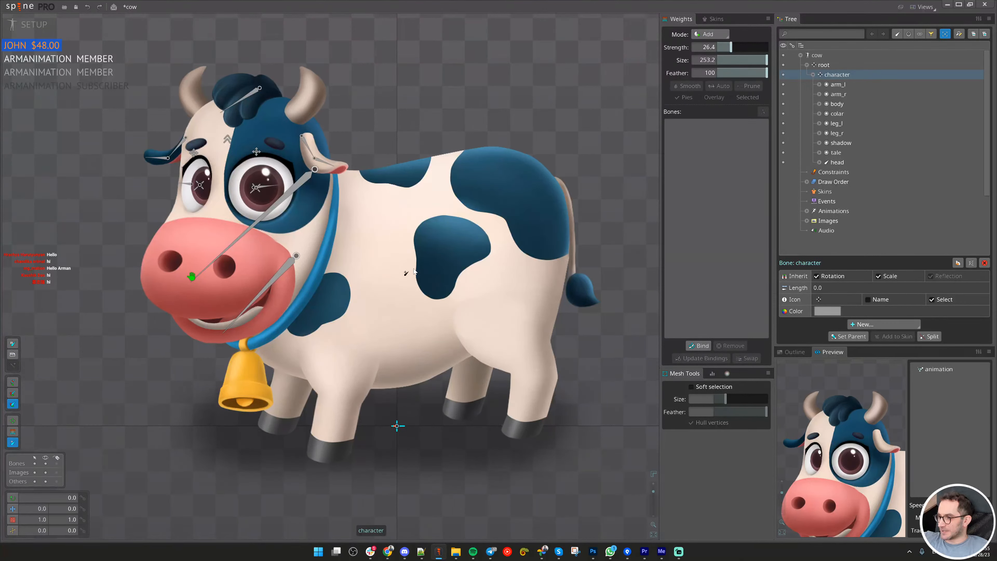
drag(419, 265, 525, 219)
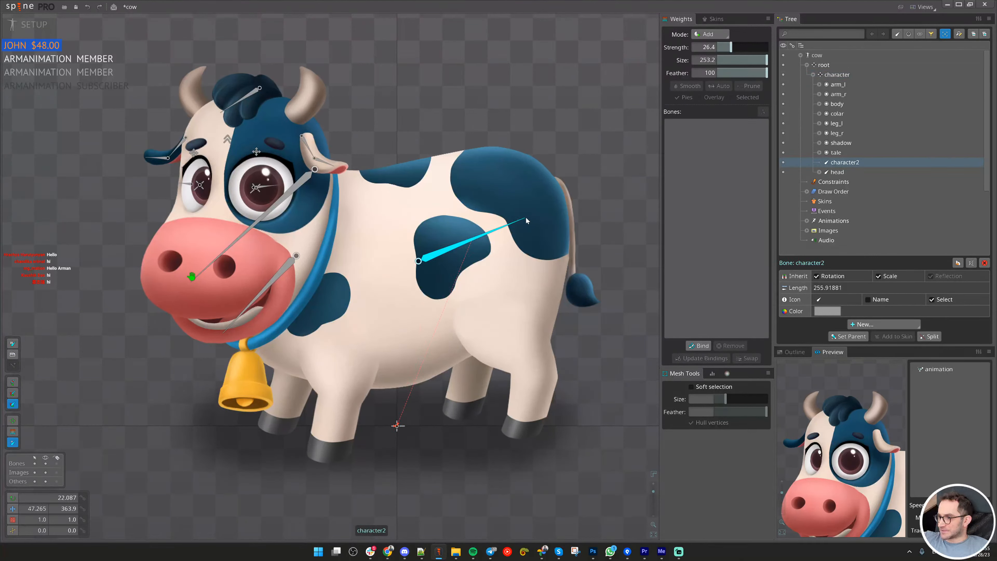
drag(418, 261, 325, 276)
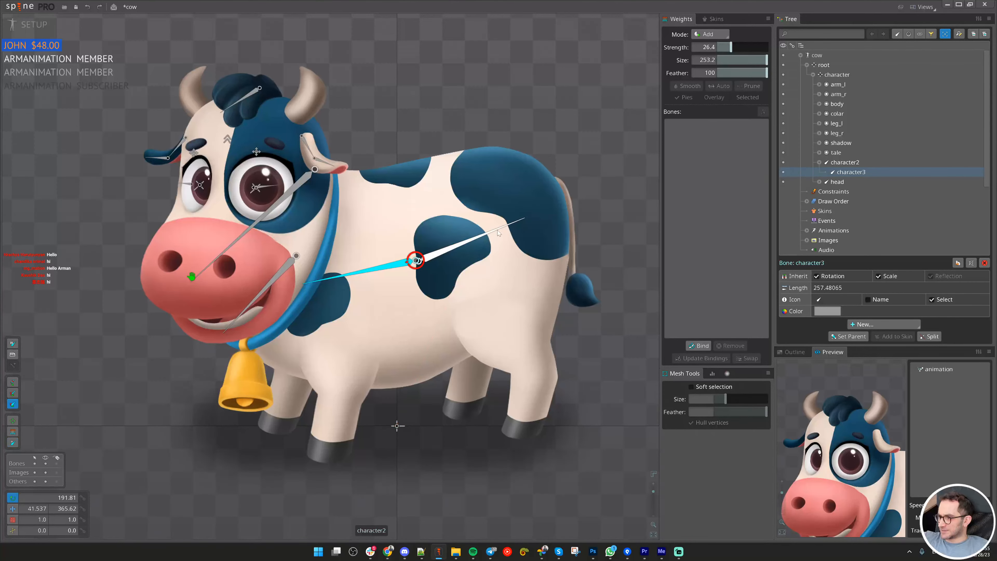
drag(499, 232, 506, 242)
click(507, 242)
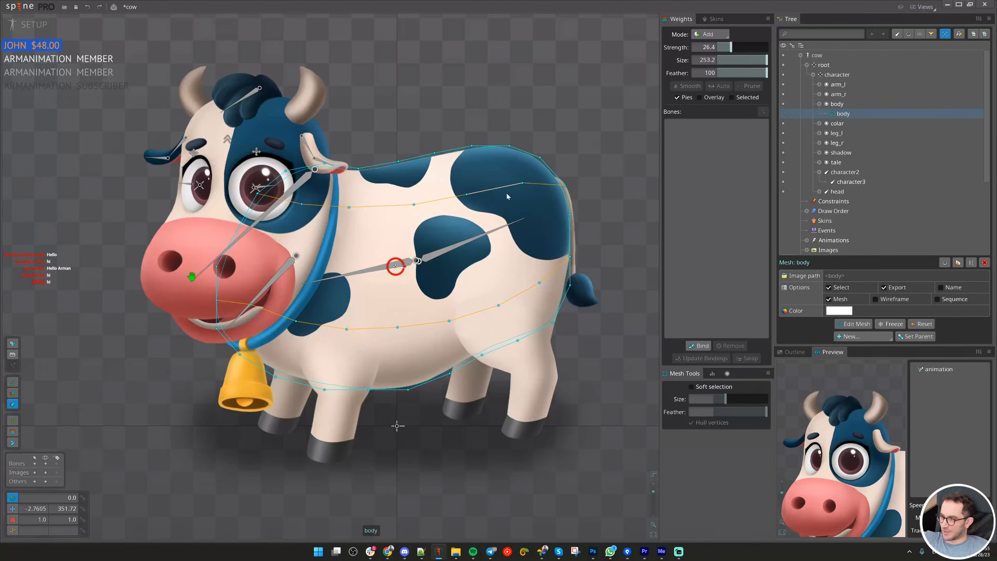
- Add a zero-length child bone near the tip of the bone running toward the rump
scroll(521, 217, up, 3)
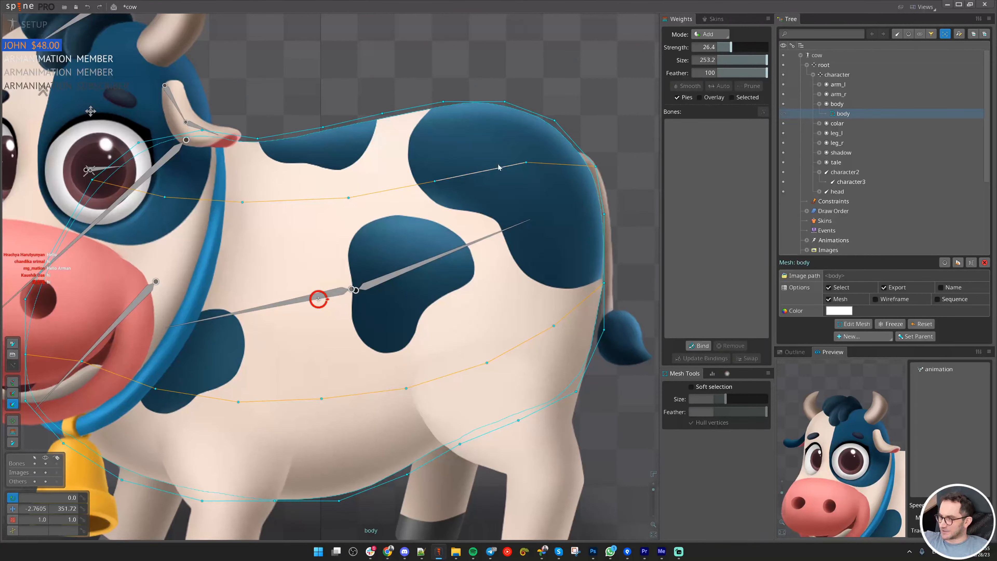
scroll(531, 292, down, 3)
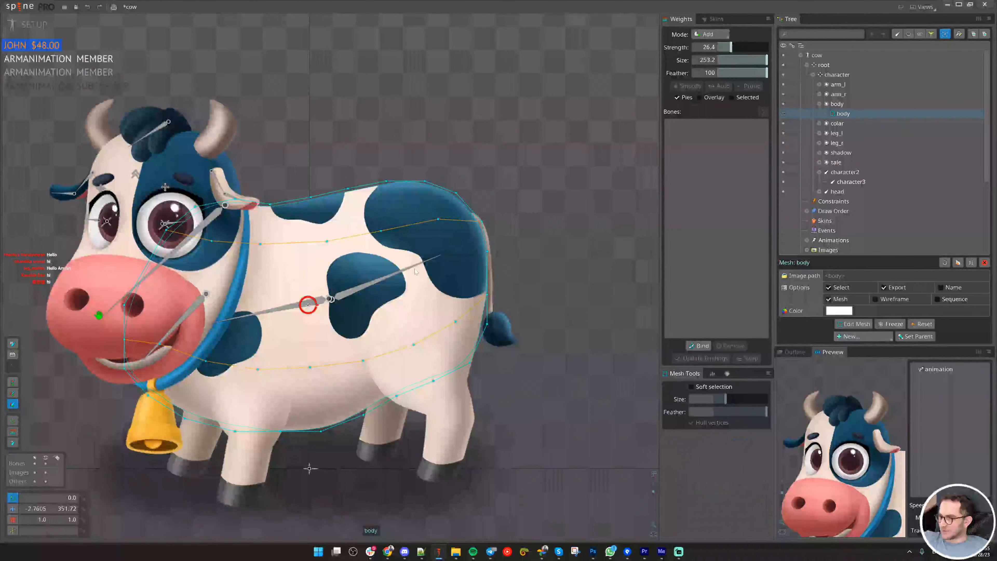
click(413, 268)
scroll(442, 254, up, 3)
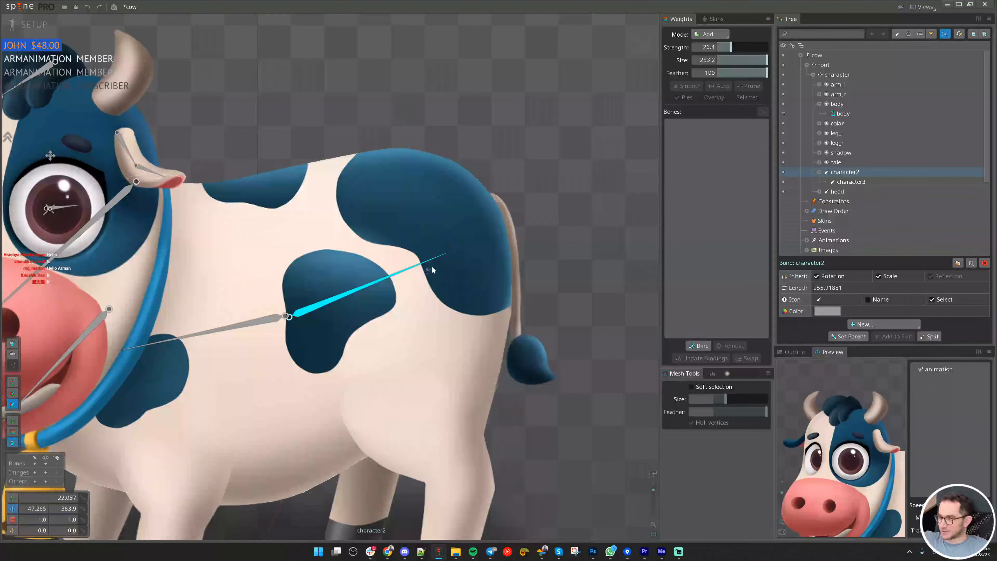
click(412, 267)
click(330, 301)
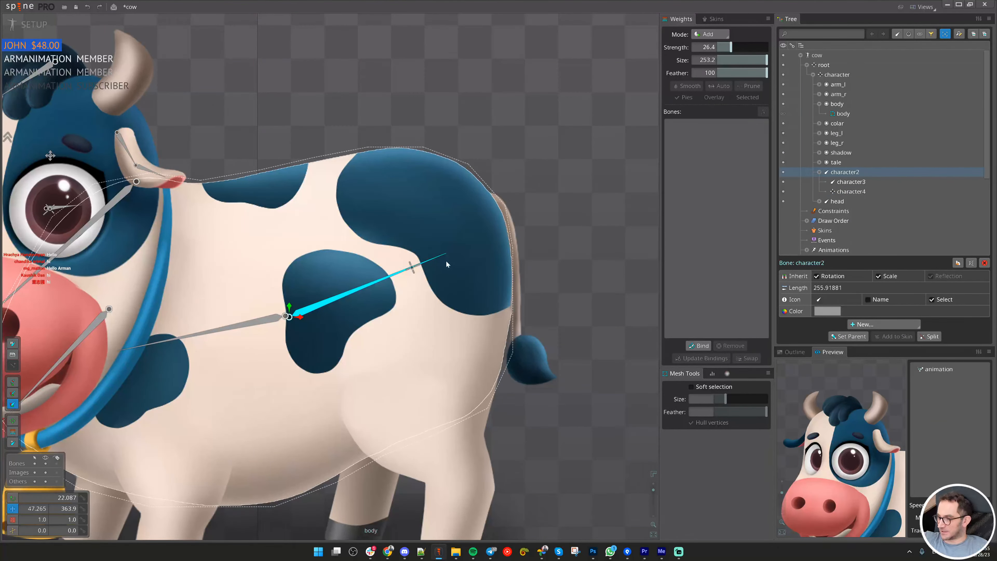
scroll(445, 261, down, 2)
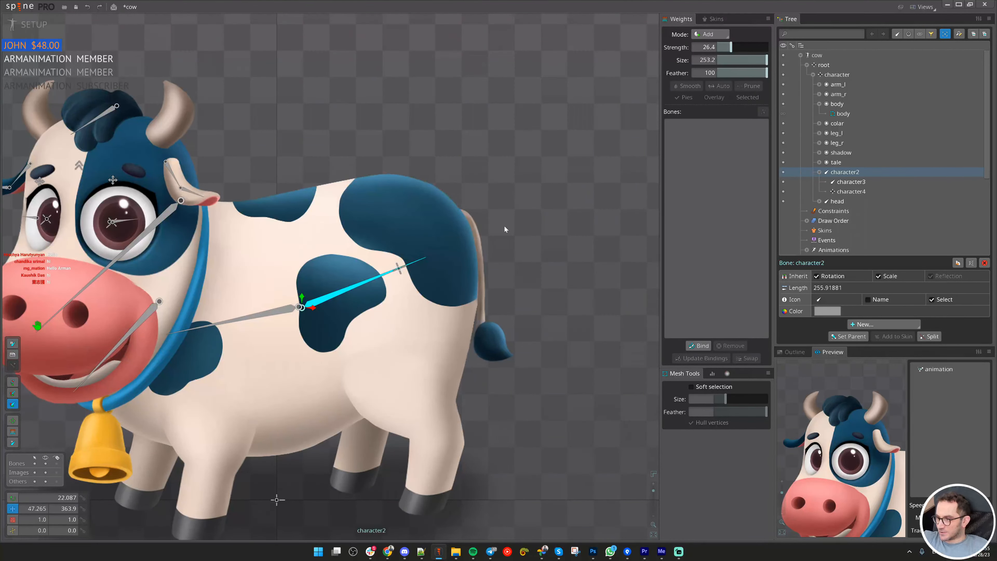
scroll(570, 247, up, 2)
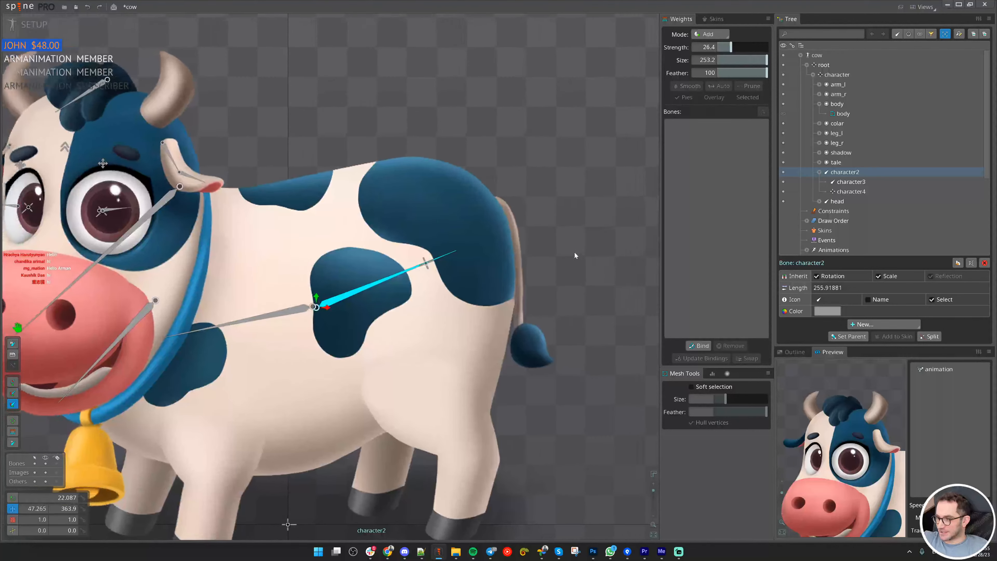
- Delete the zero-length bone and both trial bones from the body
click(427, 263)
scroll(370, 279, down, 3)
key(Delete)
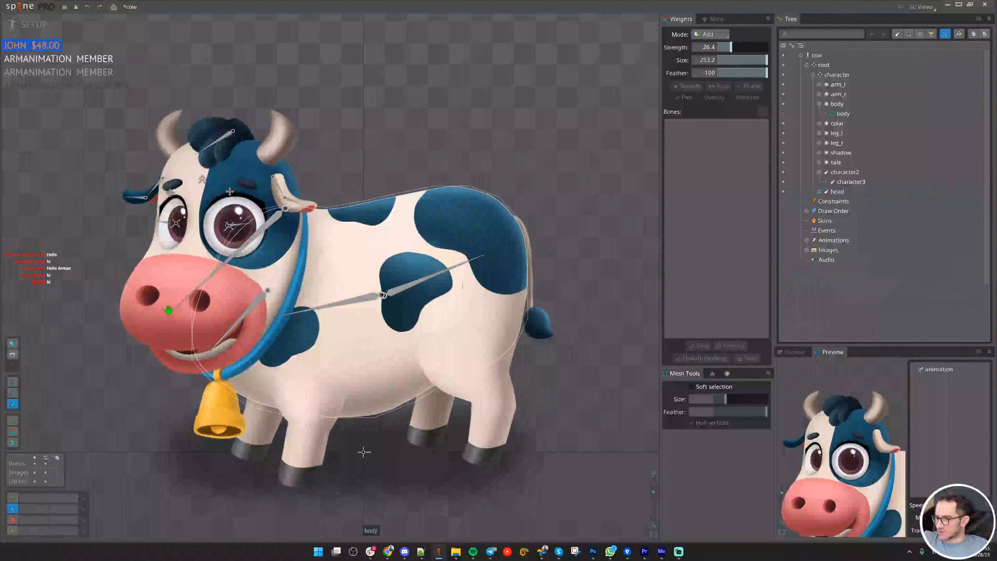
scroll(467, 271, up, 2)
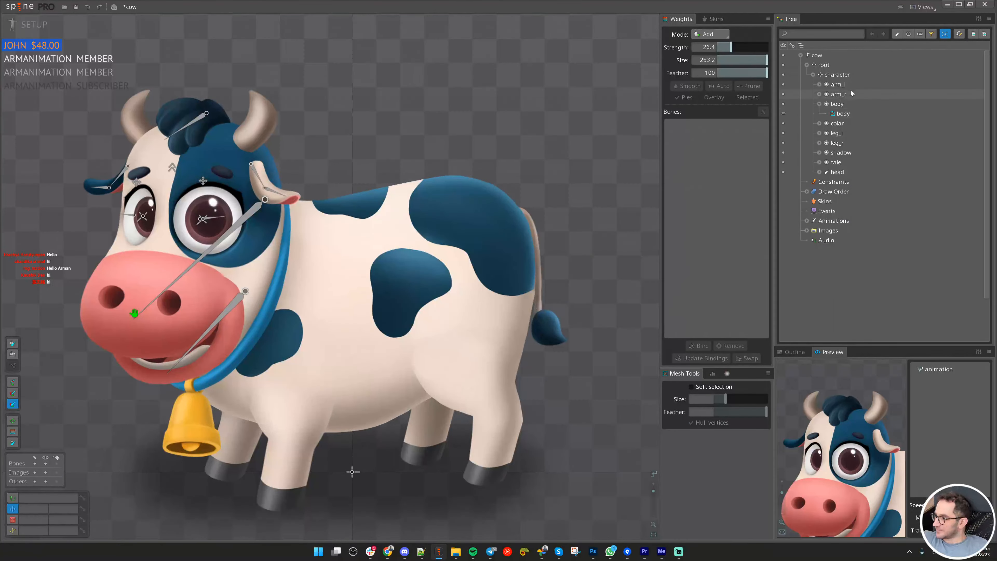
- Add a zero-length bone under the character bone at the middle of the body, at about 39, 368
click(848, 75)
drag(515, 253, 542, 239)
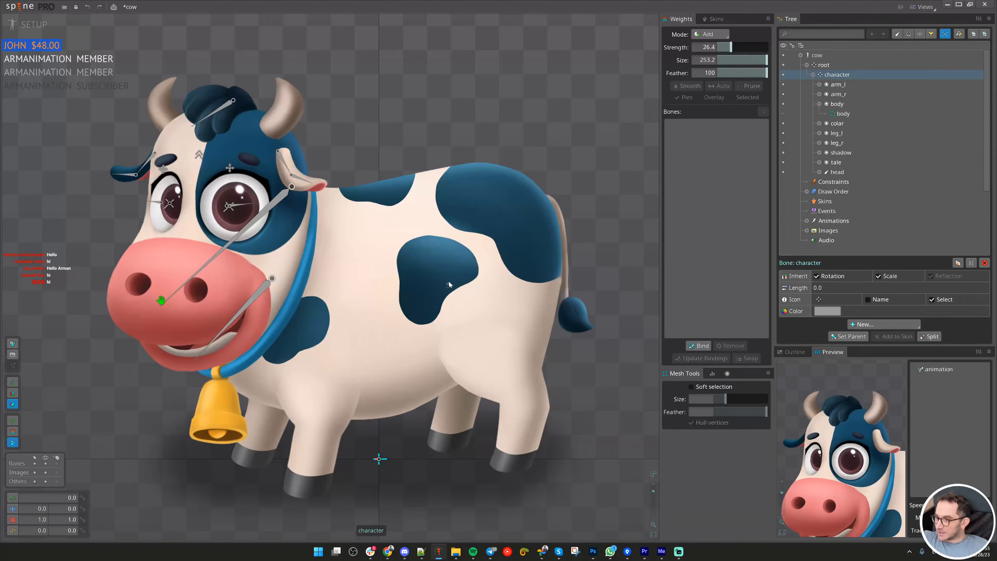
click(397, 282)
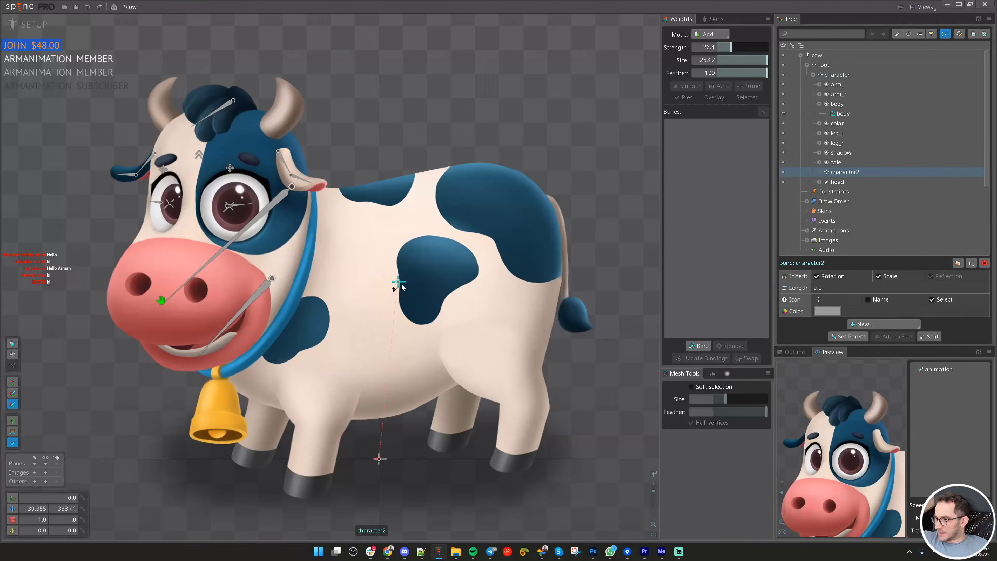
- Draw two child bones from the body-centre bone, about 241 long toward the rump and about 194 long toward the neck
drag(399, 282, 507, 244)
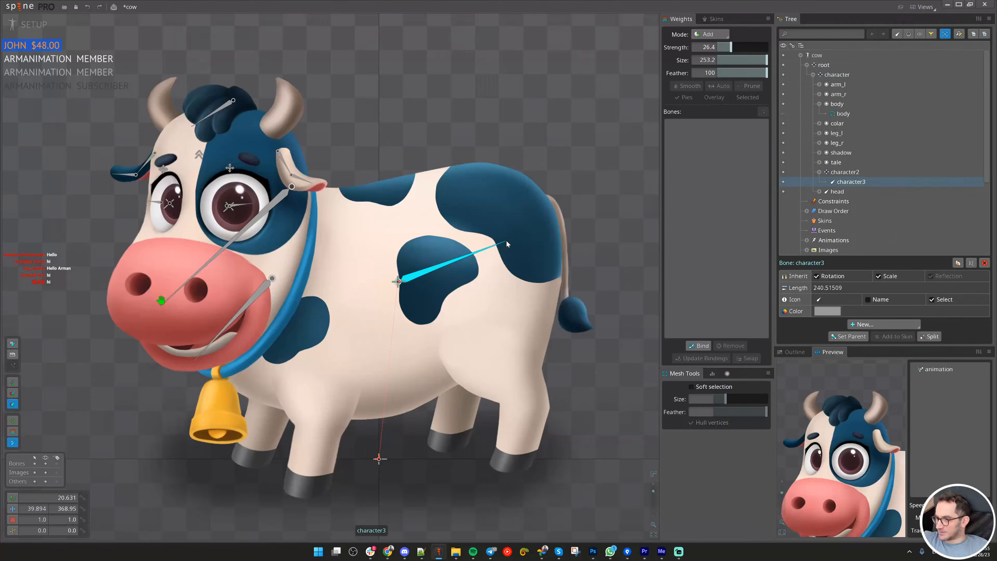
click(398, 282)
drag(397, 282, 305, 299)
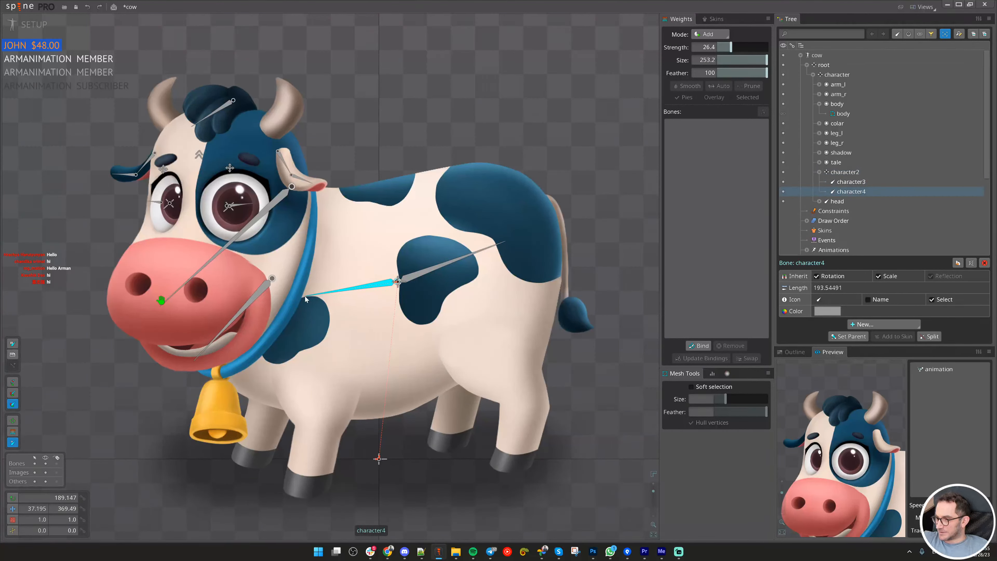
- Add a zero-length child bone at the tip of both the front and the rear body bones
click(306, 295)
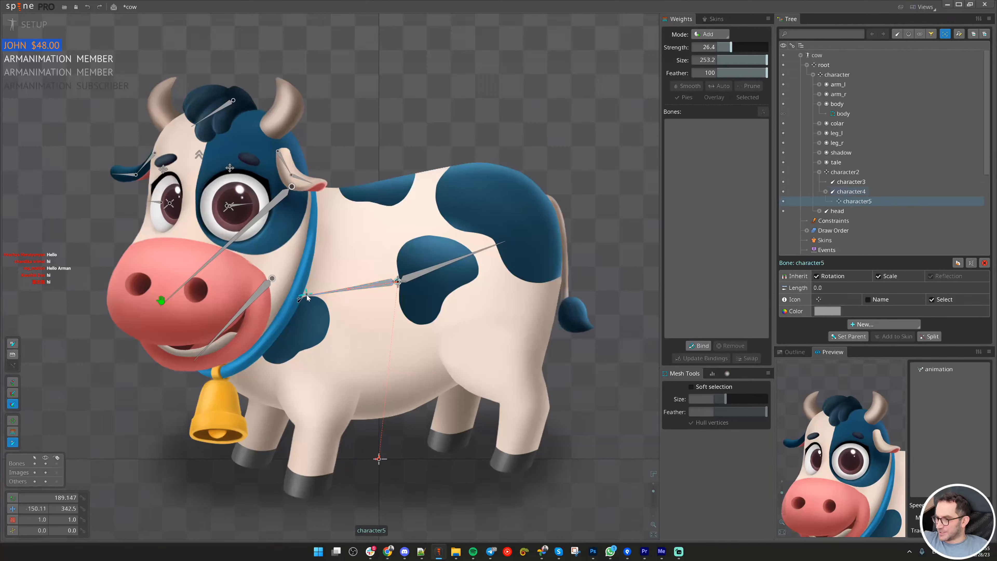
click(435, 271)
click(499, 244)
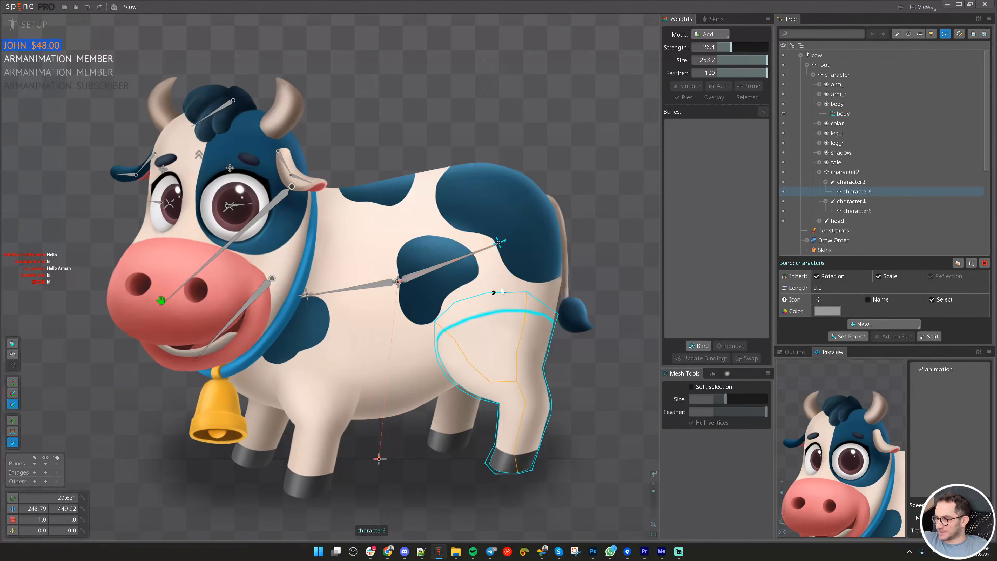
- Draw a two-bone chain for the near hind leg under the rear tip bone, parenting the leg_l slot to its upper bone
drag(501, 290, 528, 404)
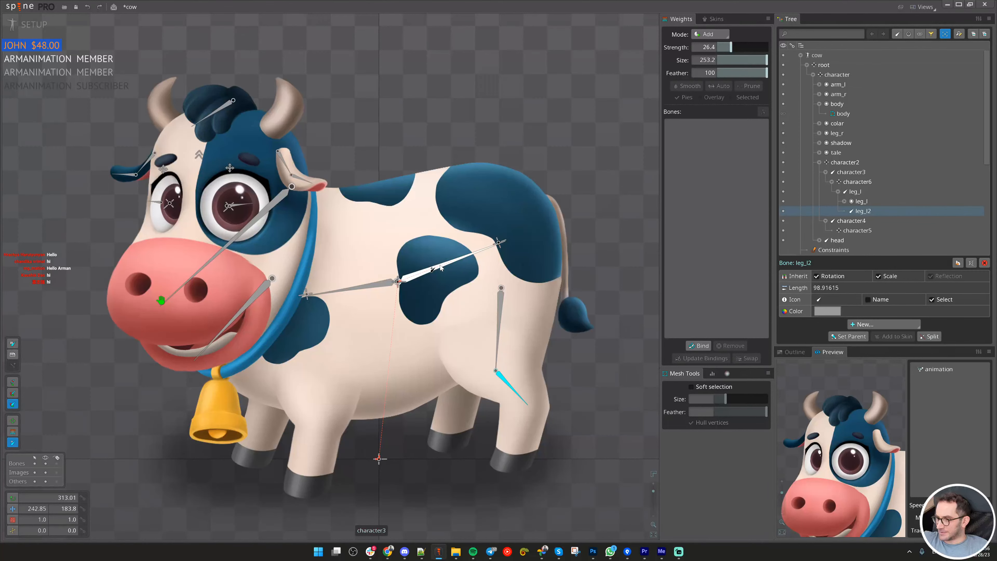
click(365, 286)
drag(296, 428, 317, 388)
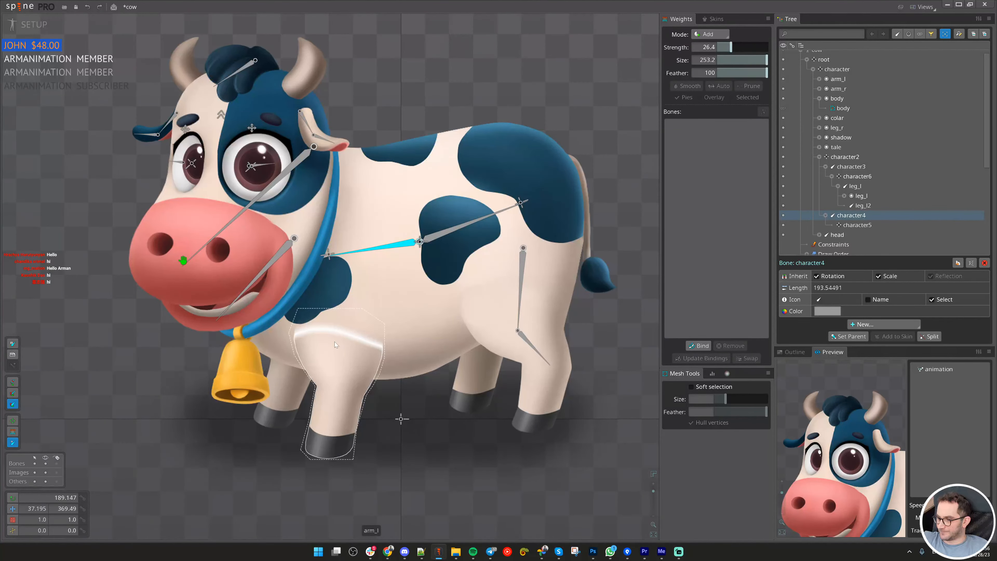
scroll(325, 440, up, 3)
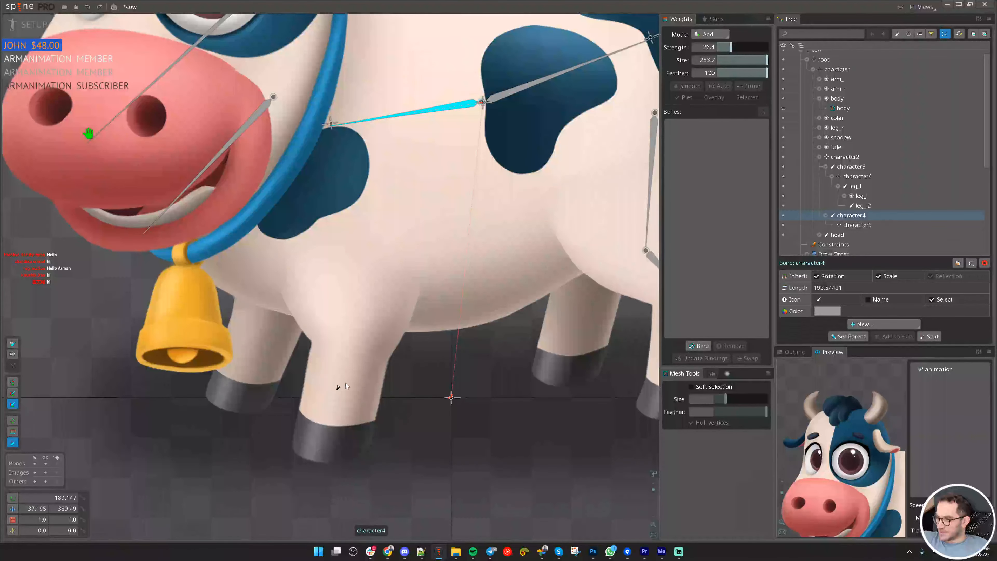
scroll(345, 382, down, 3)
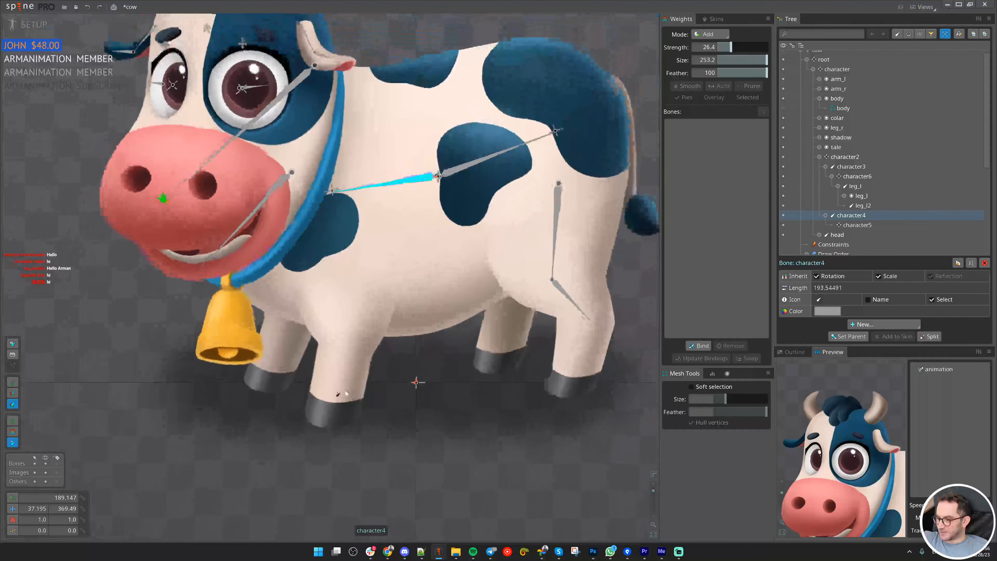
scroll(345, 392, up, 3)
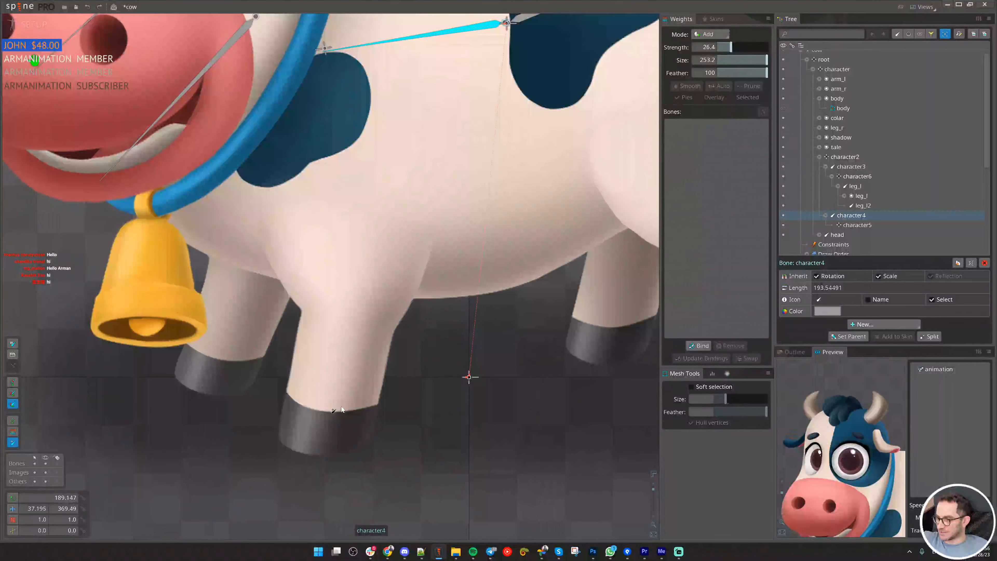
- Try bending the lower part of the arm_l front leg by rotating its lower mesh vertices, and undo the deformation
click(327, 400)
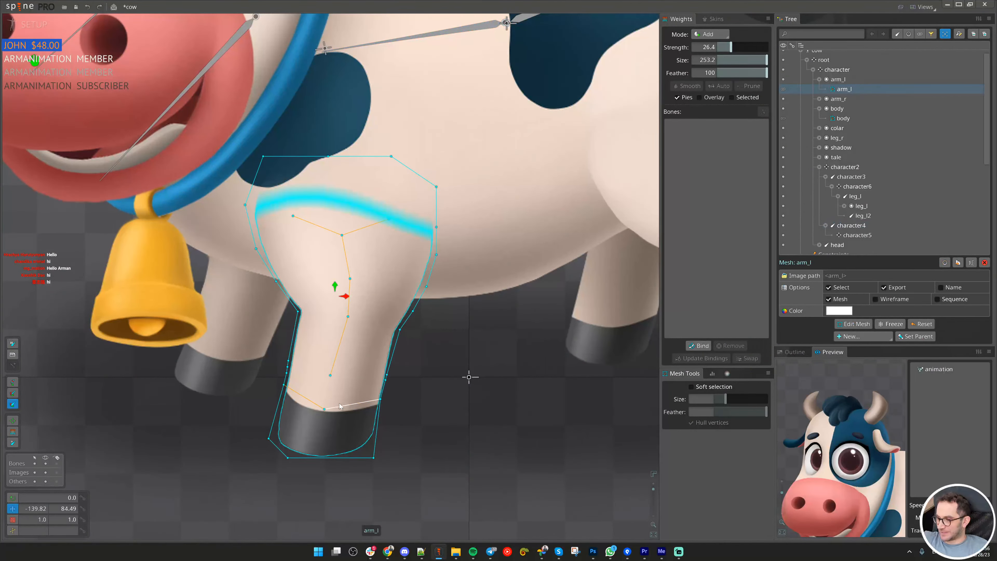
drag(208, 495, 441, 371)
key(c)
drag(435, 464, 487, 404)
key(v)
key(c)
key(ctrl+z)
key(ctrl+z)
key(ctrl+z)
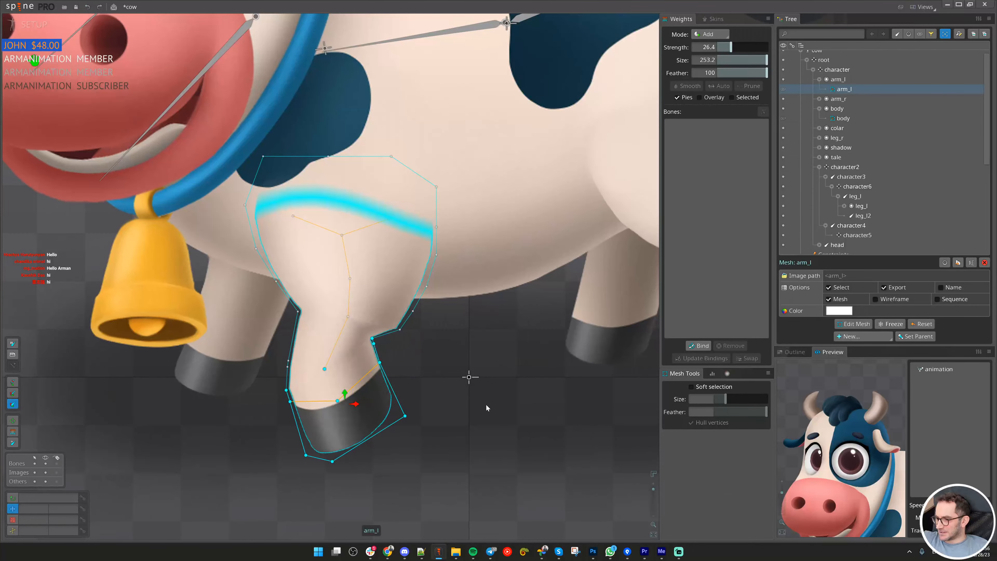
scroll(435, 341, down, 3)
drag(392, 260, 395, 372)
key(space)
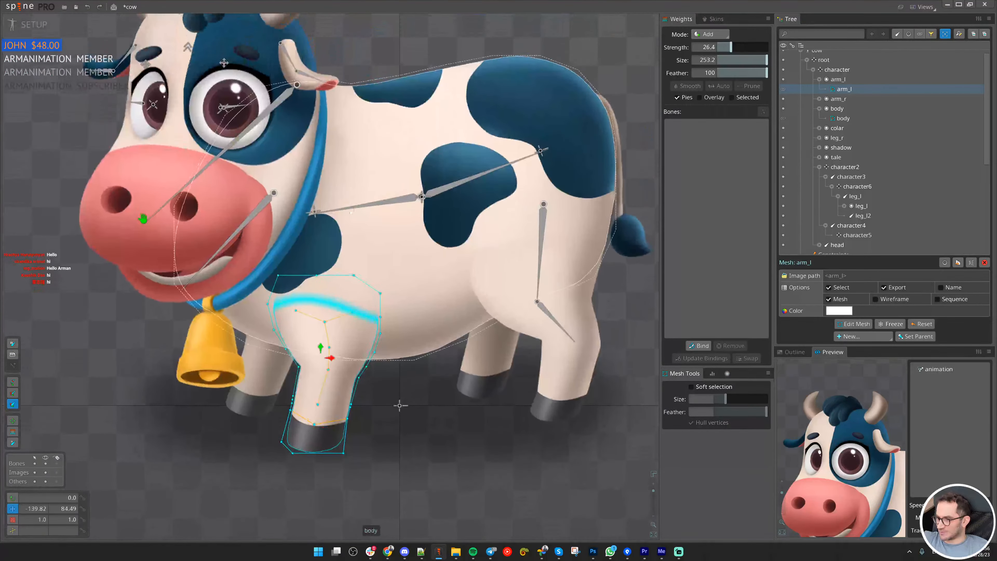
- Draw a two-bone chain for the near front leg under the front body bone, about 81 and 76 long, parenting the arm_l slot to its upper bone
click(356, 208)
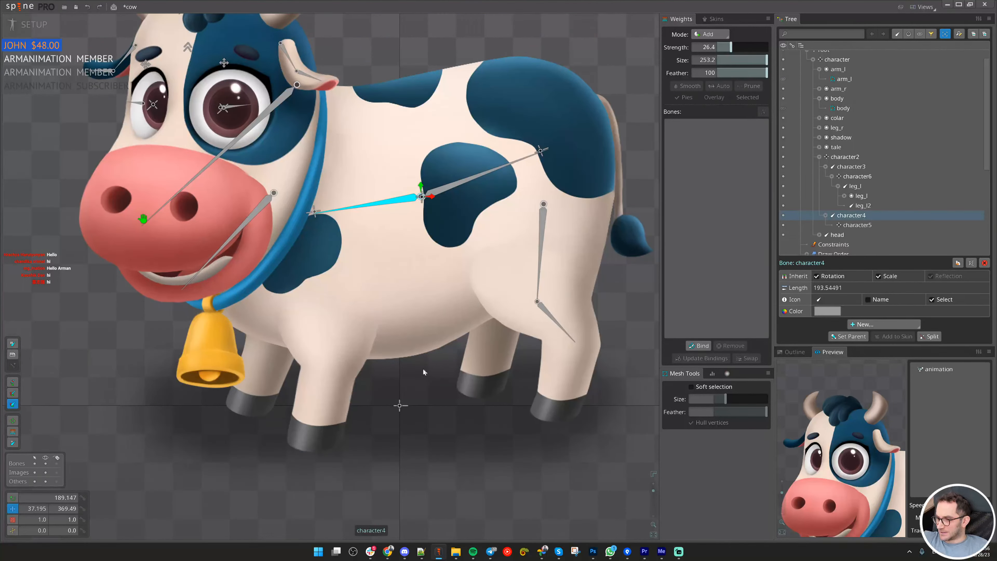
drag(430, 339, 405, 373)
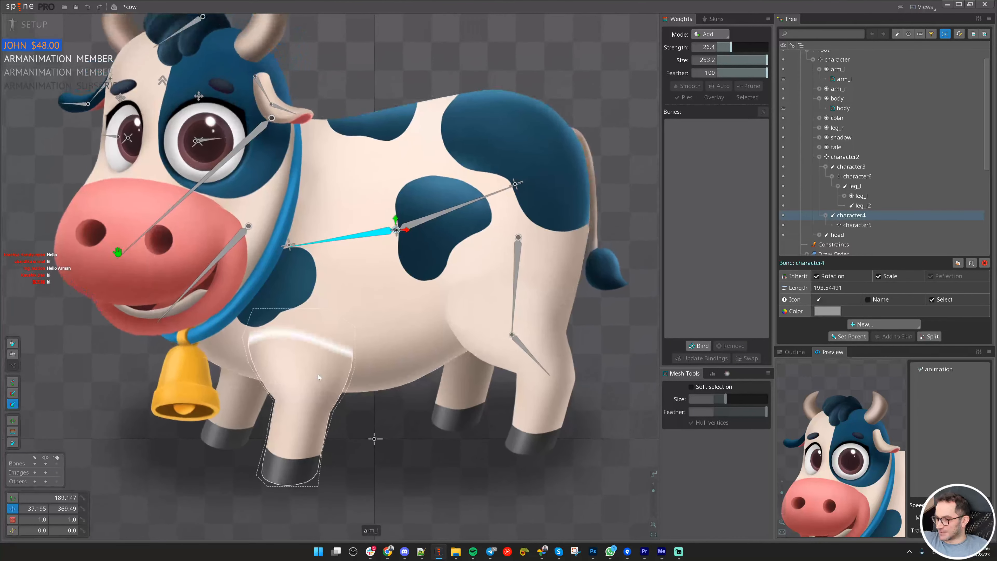
drag(323, 409, 351, 374)
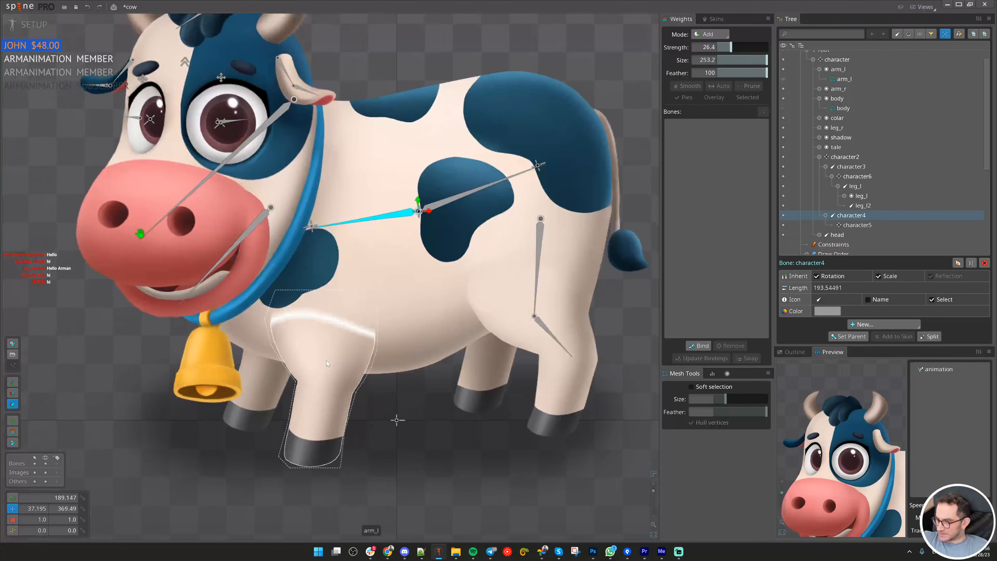
scroll(326, 360, up, 2)
drag(358, 338, 358, 296)
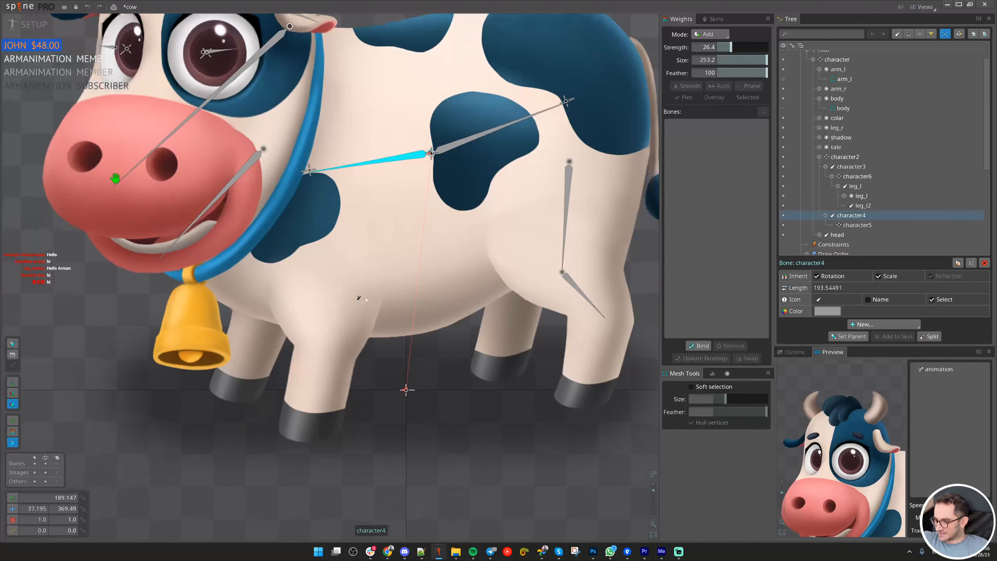
key(n)
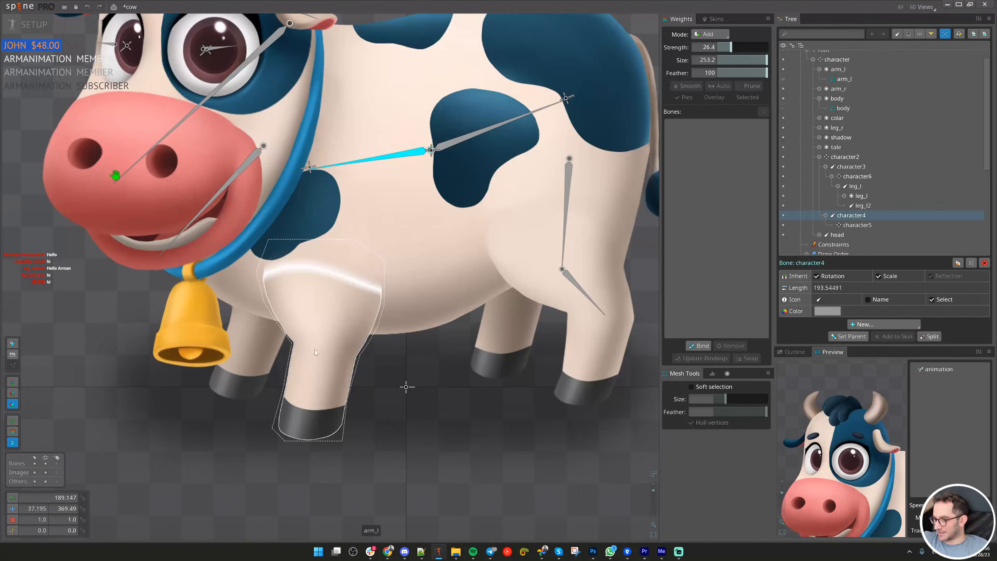
drag(389, 325, 362, 341)
click(302, 346)
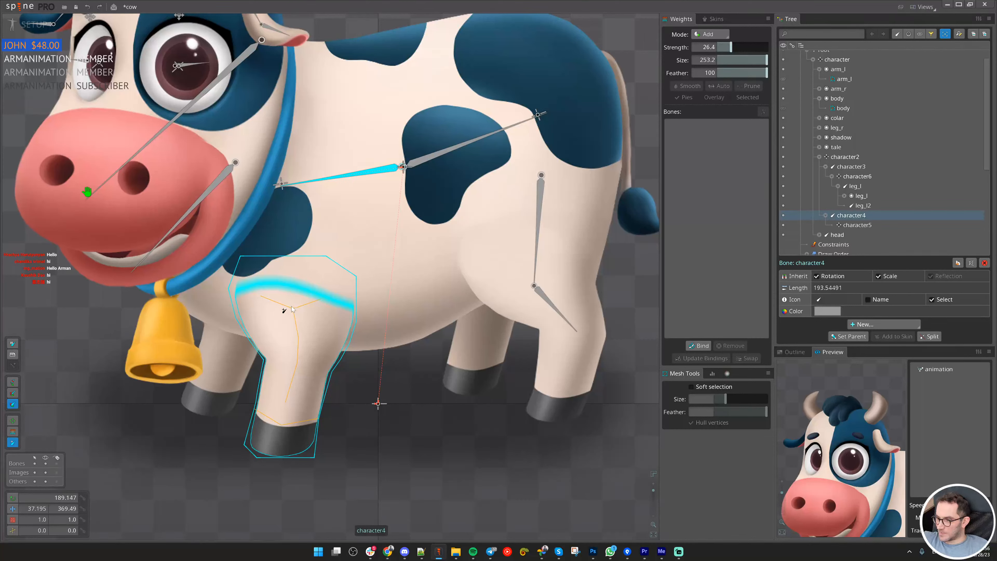
drag(291, 307, 286, 406)
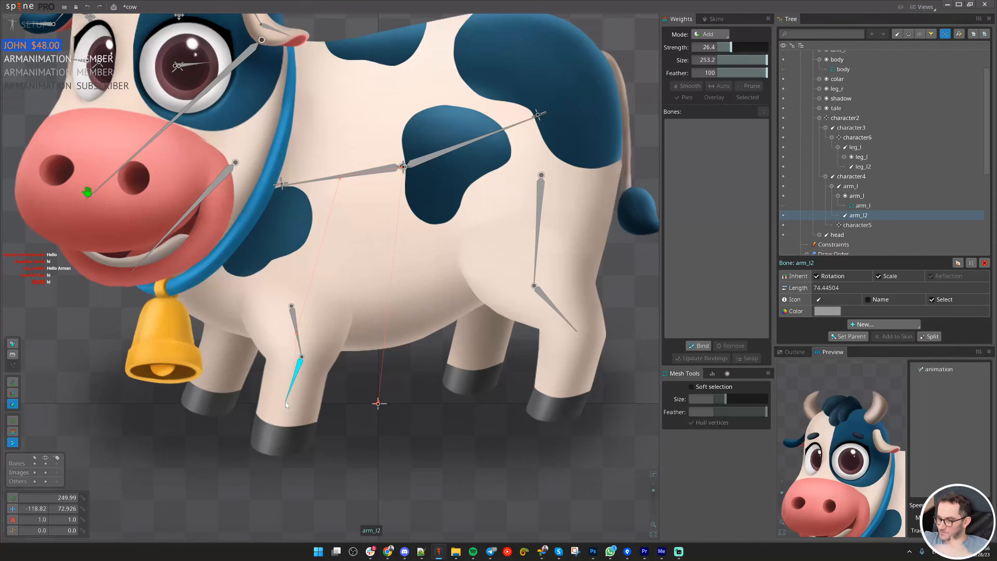
drag(285, 402, 281, 424)
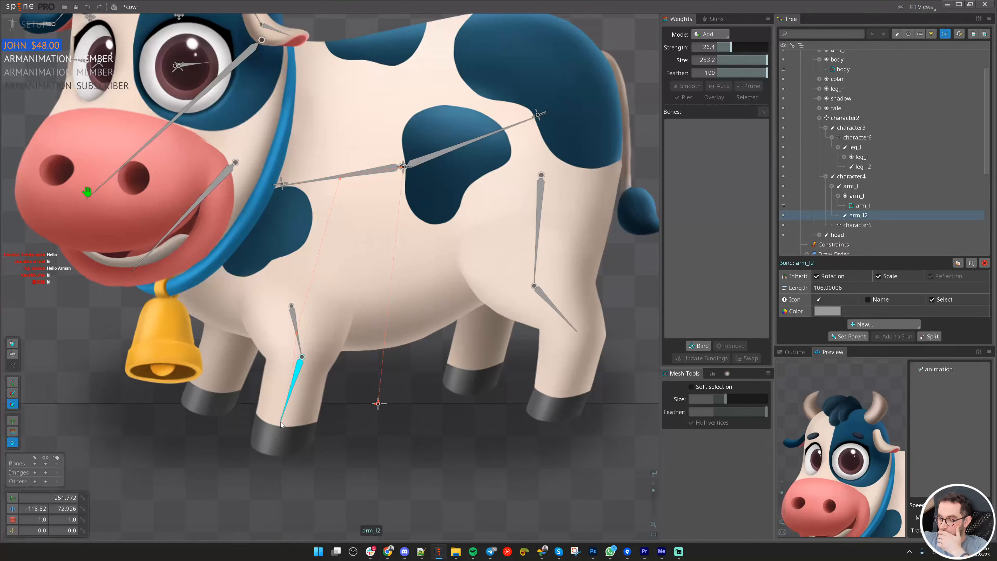
drag(281, 424, 286, 400)
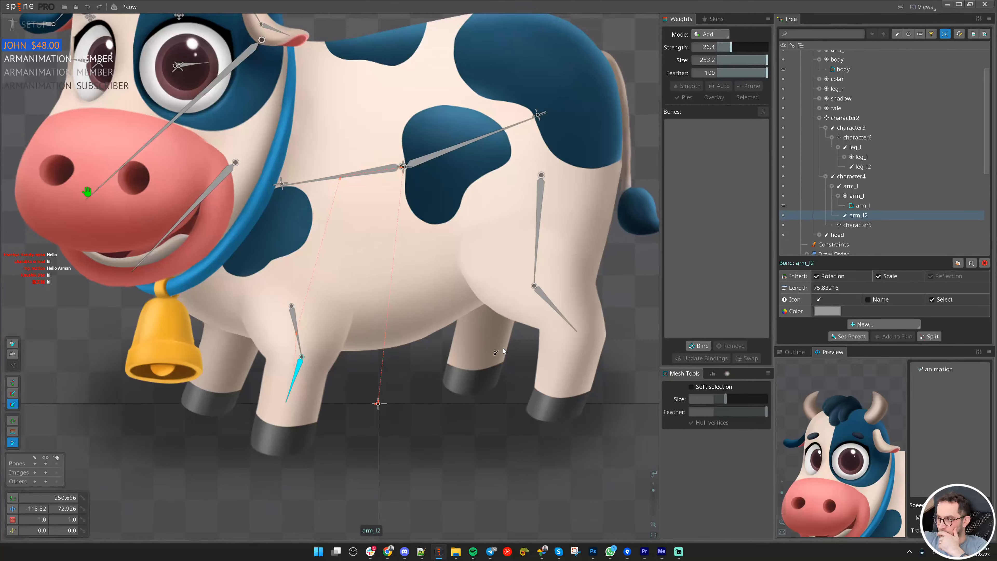
- Parent the head bone to the zero-length bone at the tip of the front body bone
scroll(371, 314, down, 5)
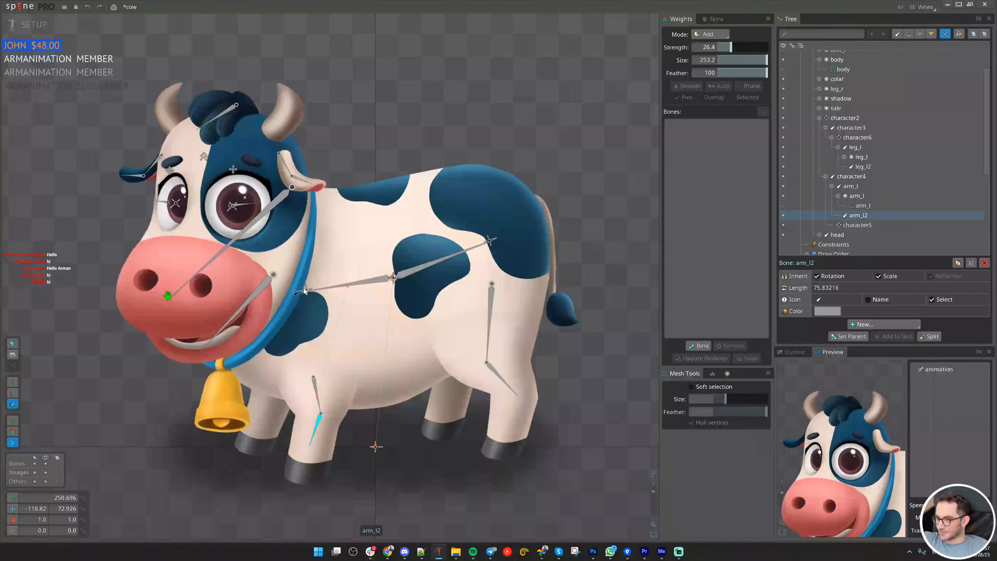
click(250, 227)
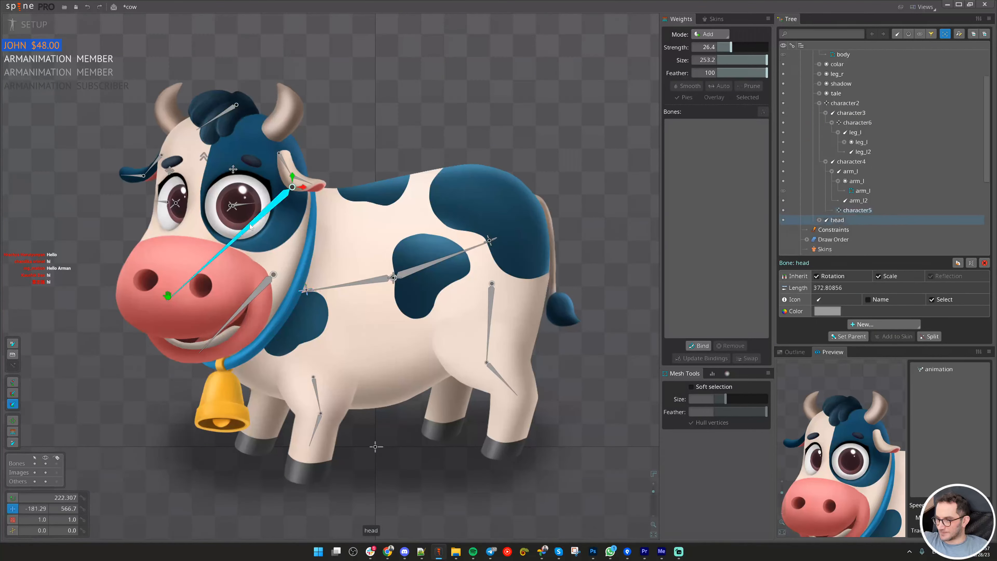
key(p)
click(307, 290)
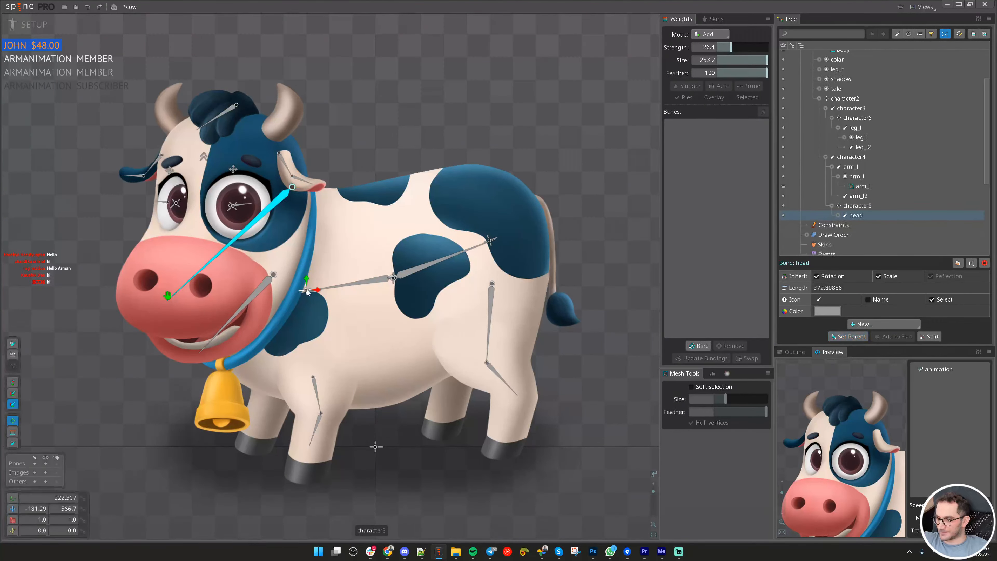
- Try rotating the front body bone to test its attached bones, and undo the rotation
click(340, 286)
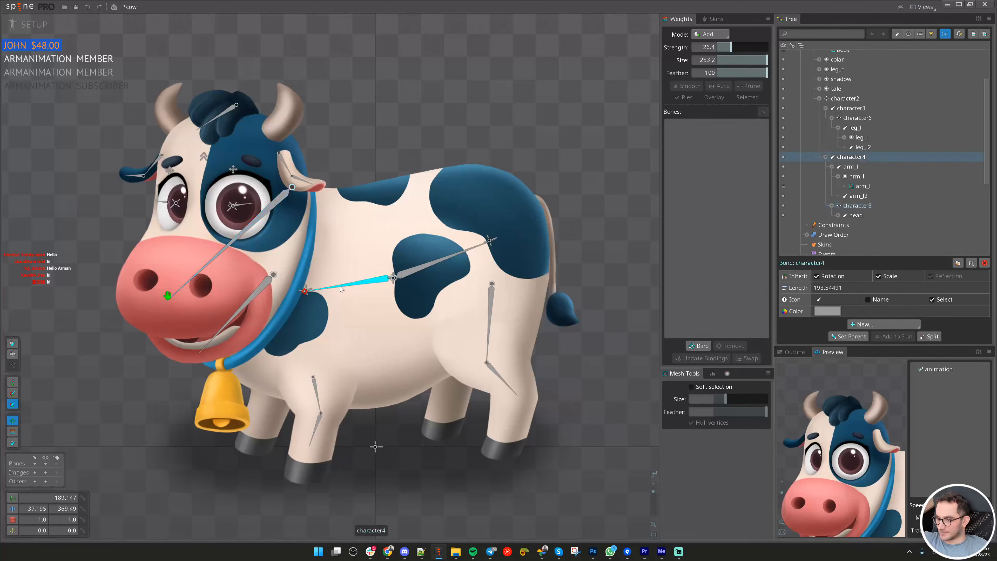
key(c)
drag(340, 286, 334, 267)
key(ctrl+z)
- Parent the upper bone of the near front leg to the zero-length bone at the tip of the front body bone
click(317, 388)
key(p)
click(307, 290)
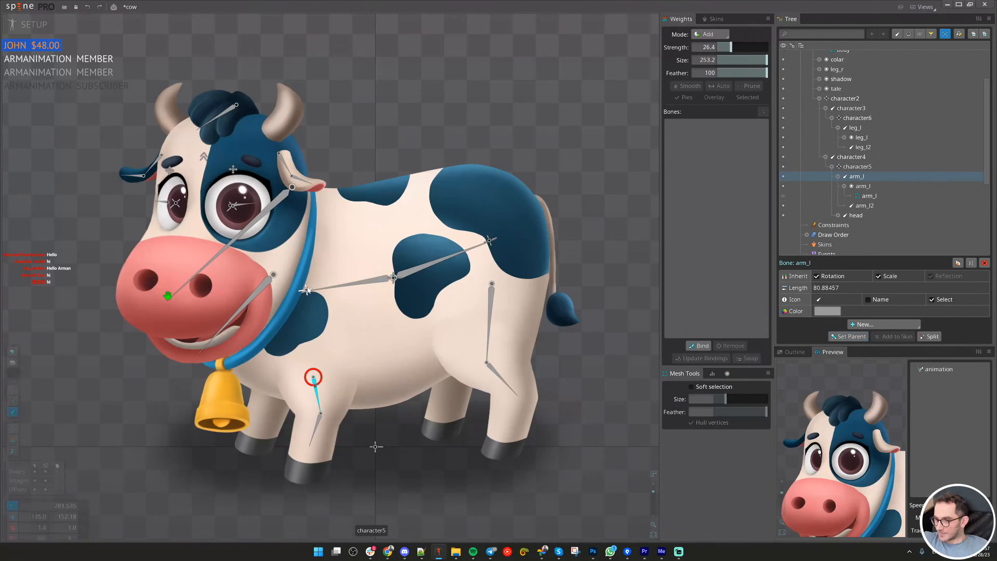
click(308, 287)
scroll(323, 304, up, 4)
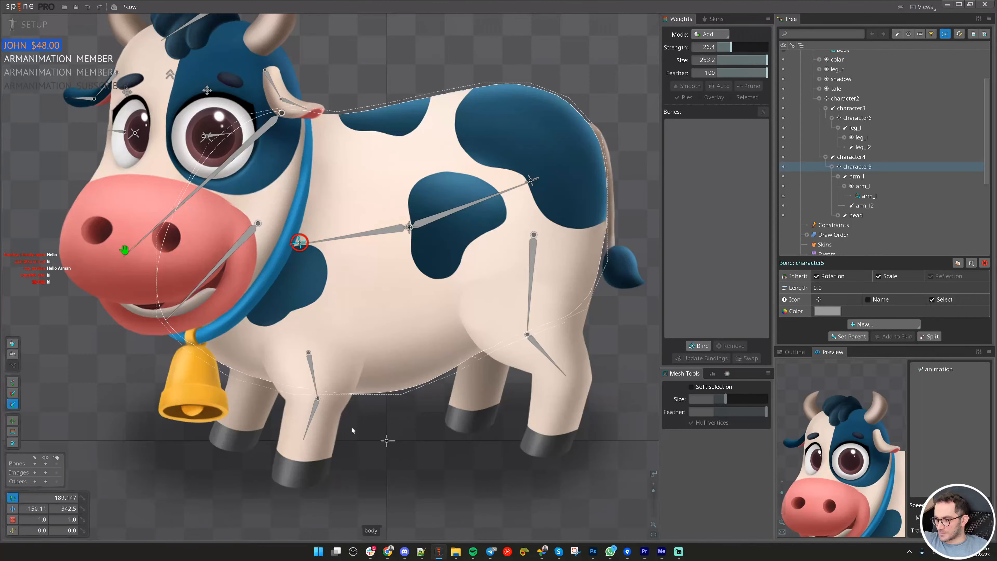
- Under the character bone, draw a bone about 40 long from the near front hoof's upper edge up to the tip of the lower leg bone
scroll(352, 426, up, 2)
click(319, 368)
key(n)
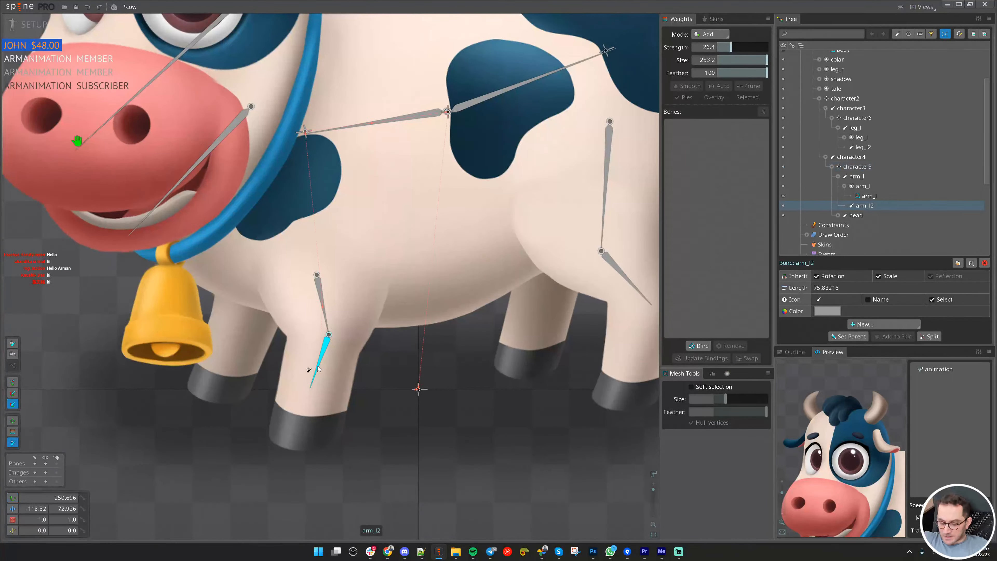
scroll(319, 375, up, 2)
scroll(404, 188, down, 3)
scroll(881, 147, up, 3)
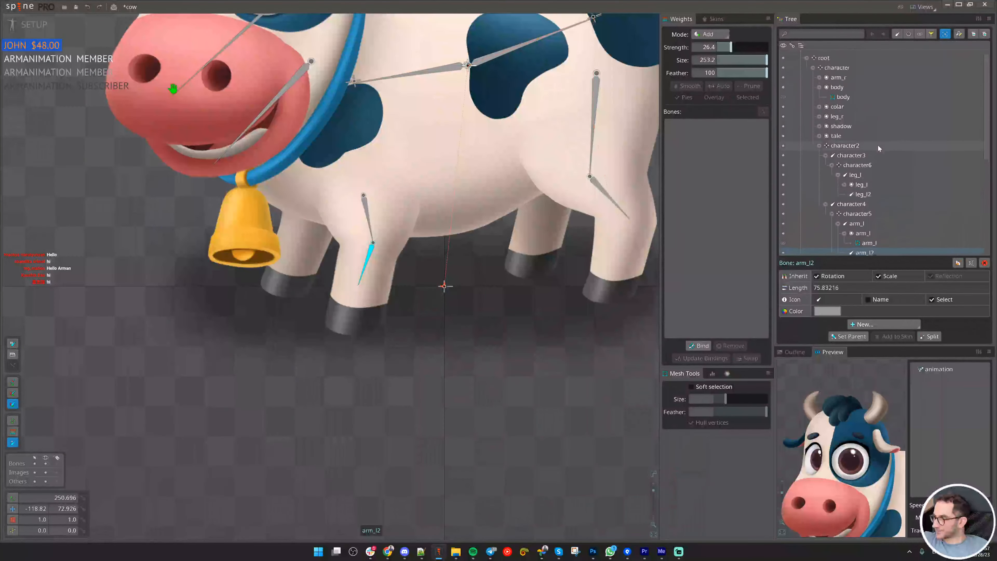
right_click(841, 153)
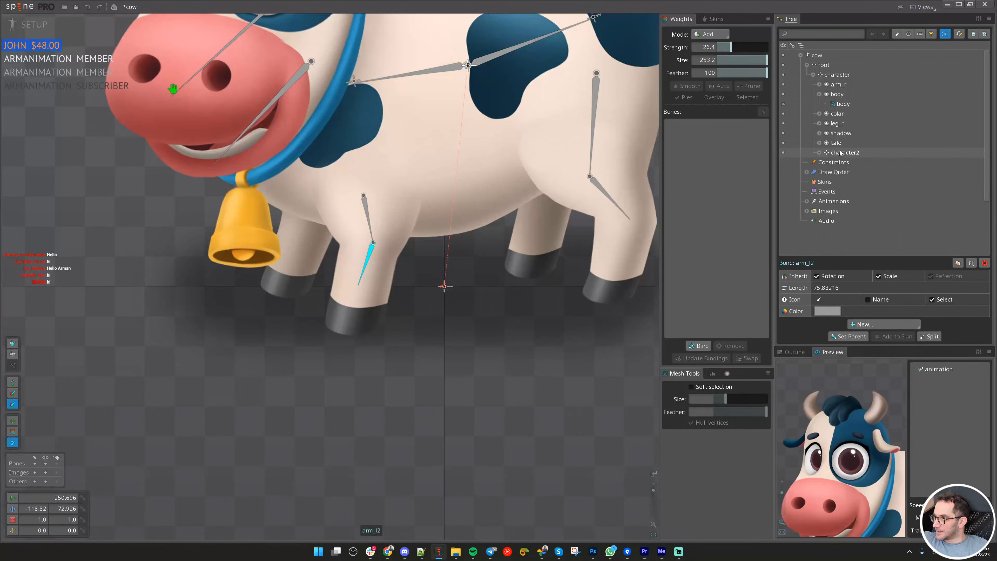
click(841, 75)
drag(463, 354, 419, 361)
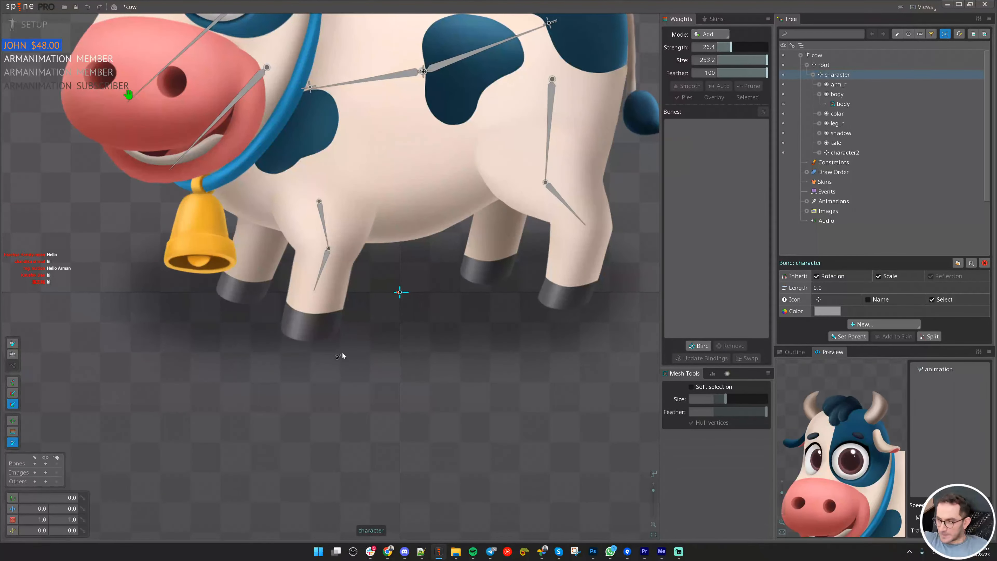
scroll(316, 314, up, 3)
drag(305, 312, 312, 276)
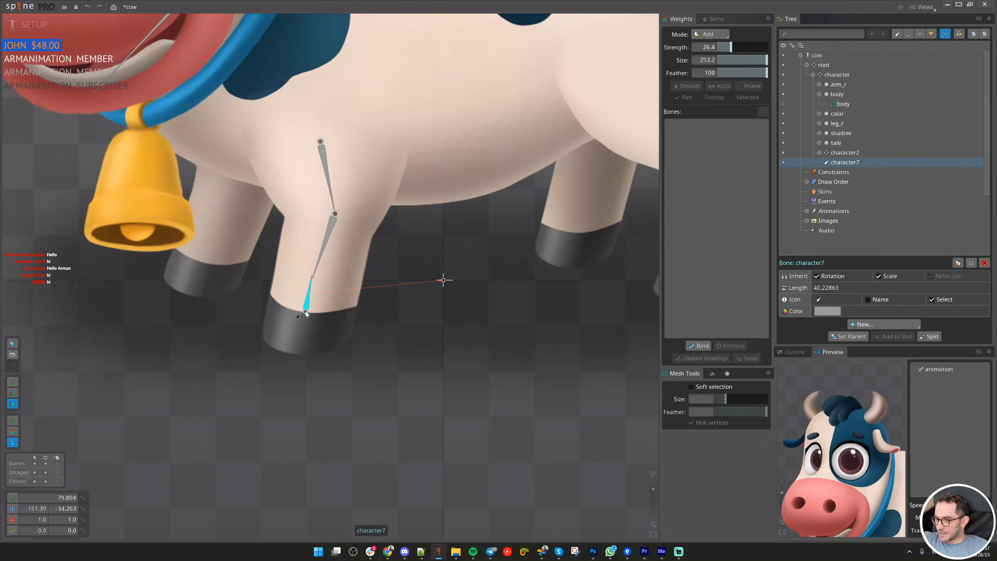
- Draw a child bone about 47 long from the near front hoof's upper edge down to its sole
drag(305, 312, 300, 351)
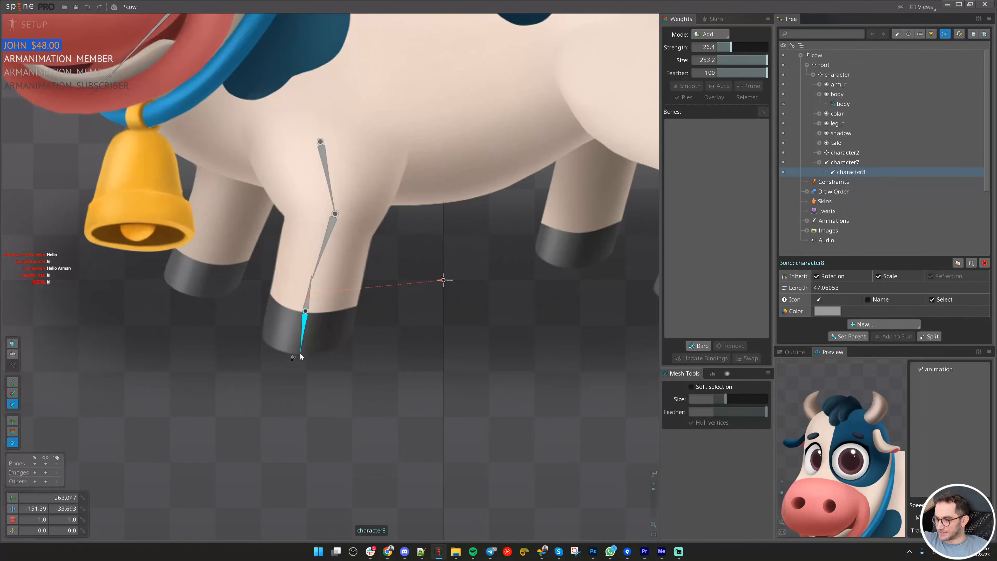
drag(309, 315, 298, 361)
key(v)
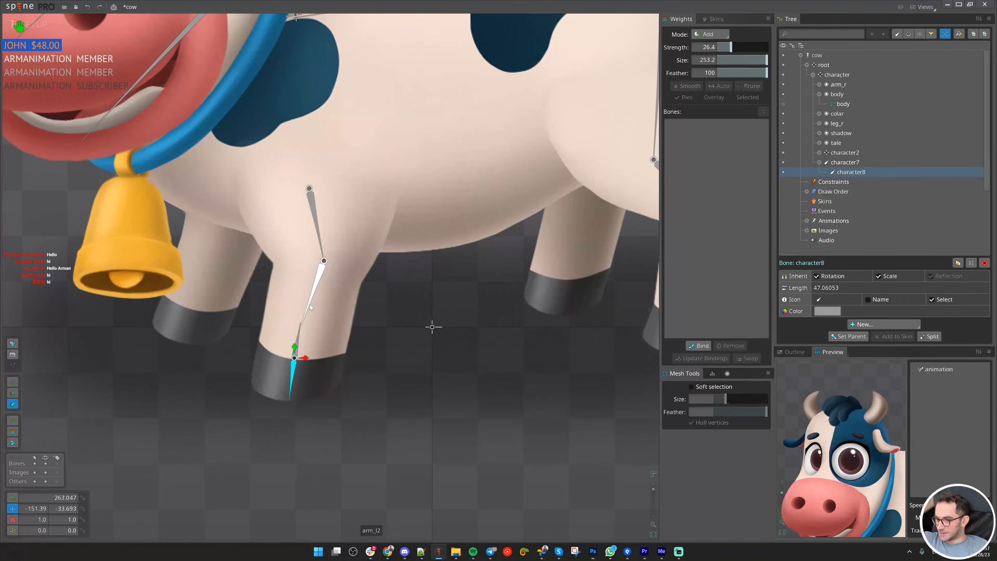
- Create an IK constraint named ff_l on the two near front leg bones, with a new target at the lower bone's tip
click(309, 304)
ctrl+click(317, 235)
click(884, 324)
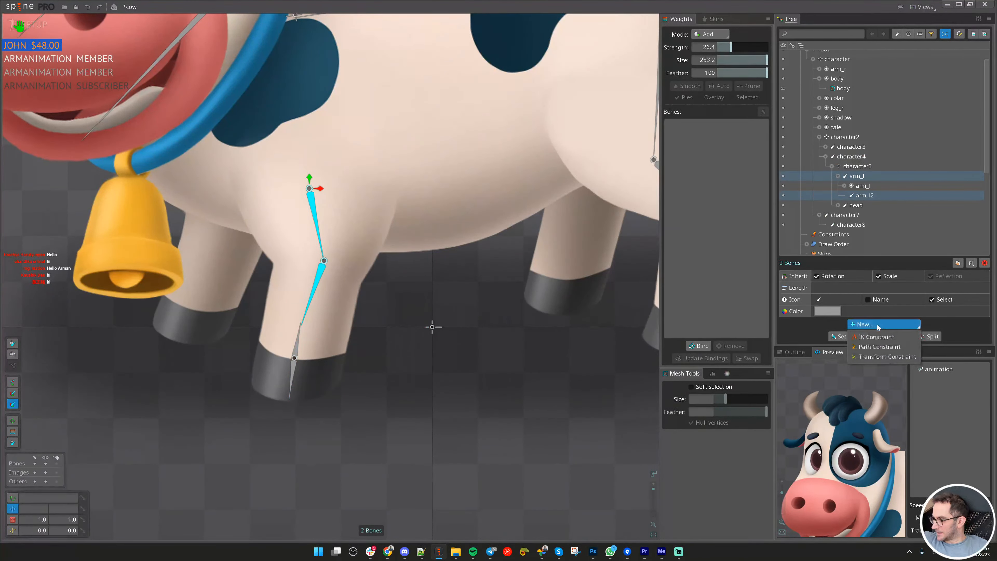
click(875, 341)
click(299, 319)
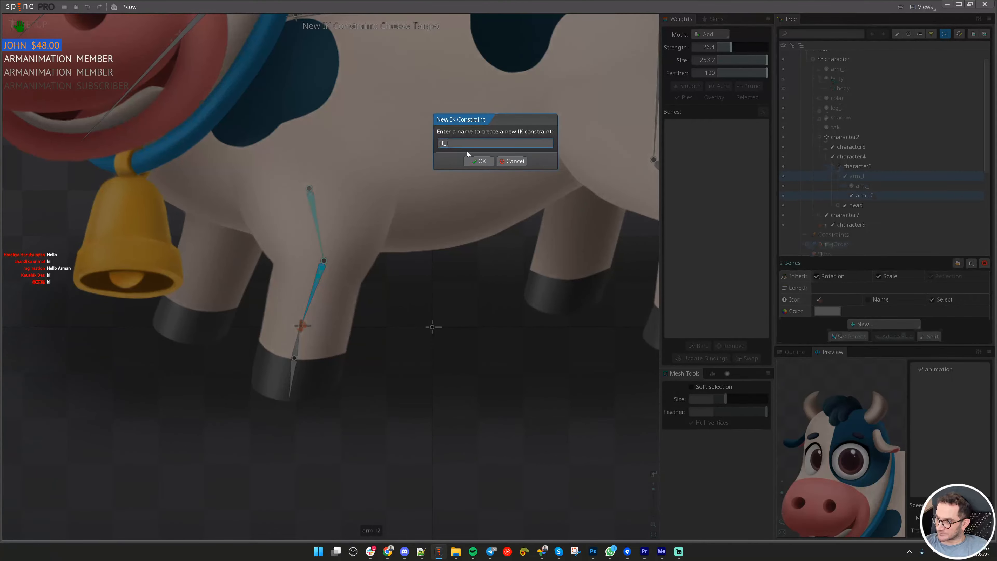
key(Return)
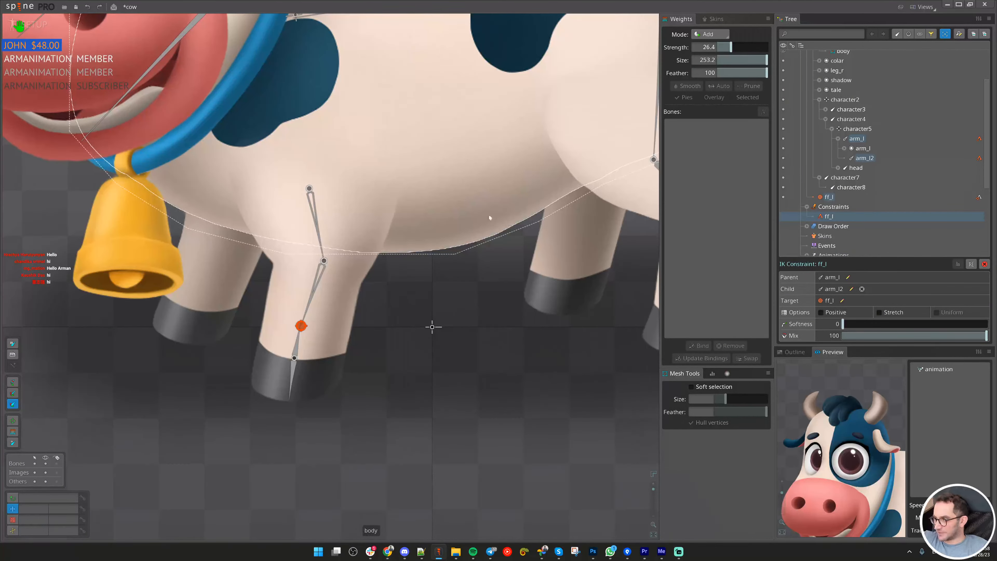
- Parent the ff_l IK target to the short bone running from the hoof's upper edge to the lower leg tip
drag(418, 345, 477, 347)
scroll(404, 345, up, 2)
key(space)
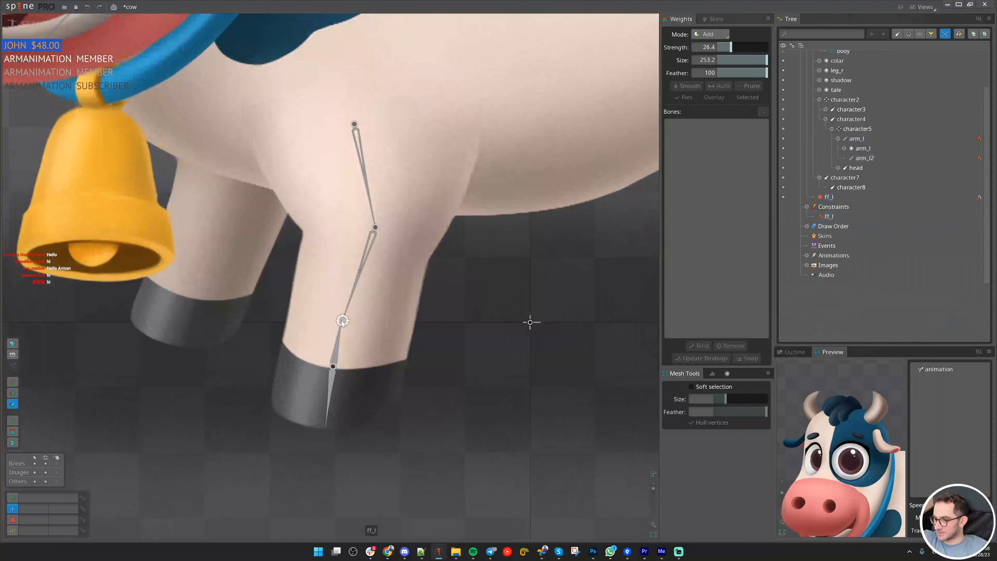
click(342, 321)
scroll(342, 322, down, 5)
scroll(332, 322, up, 4)
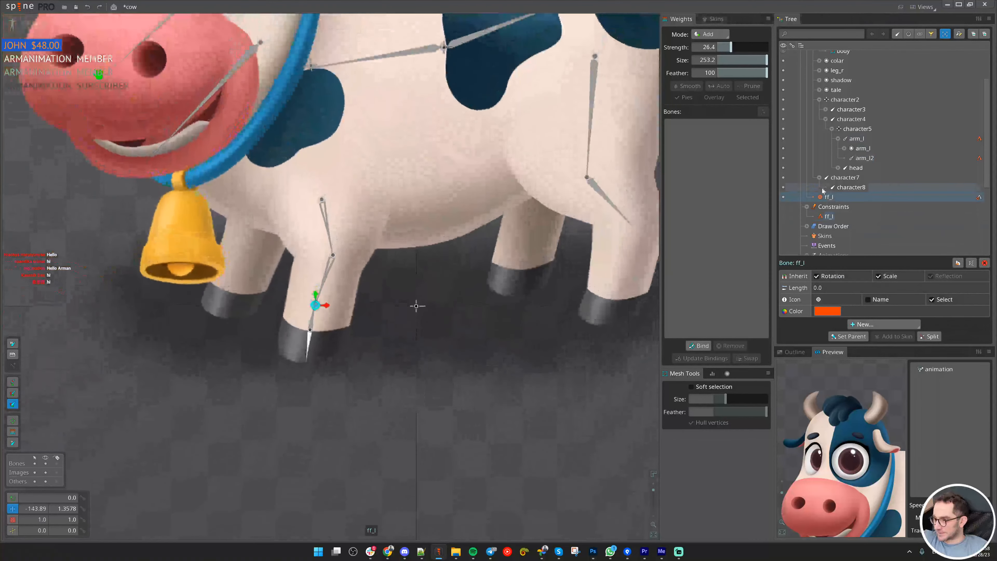
click(319, 309)
key(space)
click(318, 308)
scroll(317, 309, up, 2)
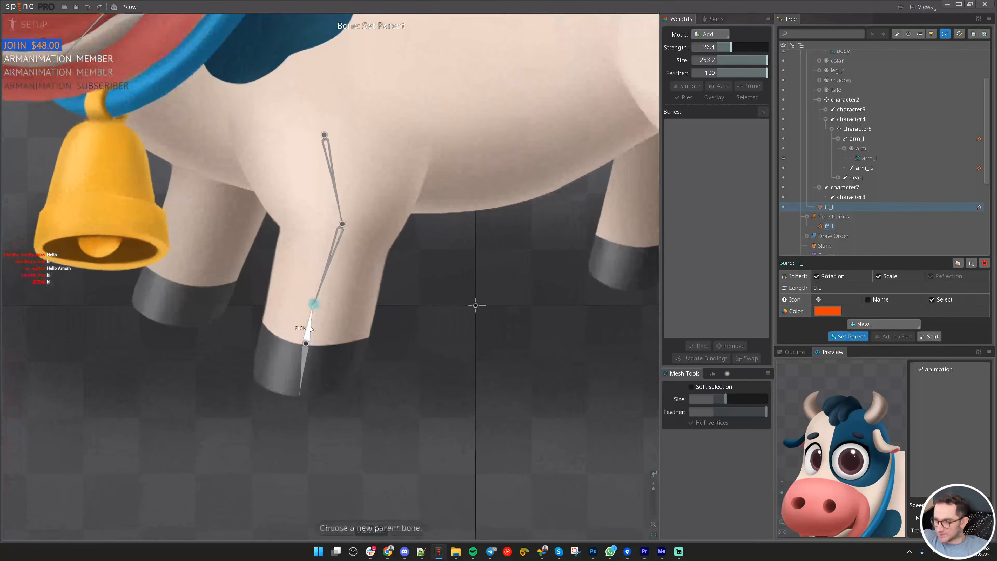
click(323, 326)
drag(322, 326, 315, 326)
key(ctrl+z)
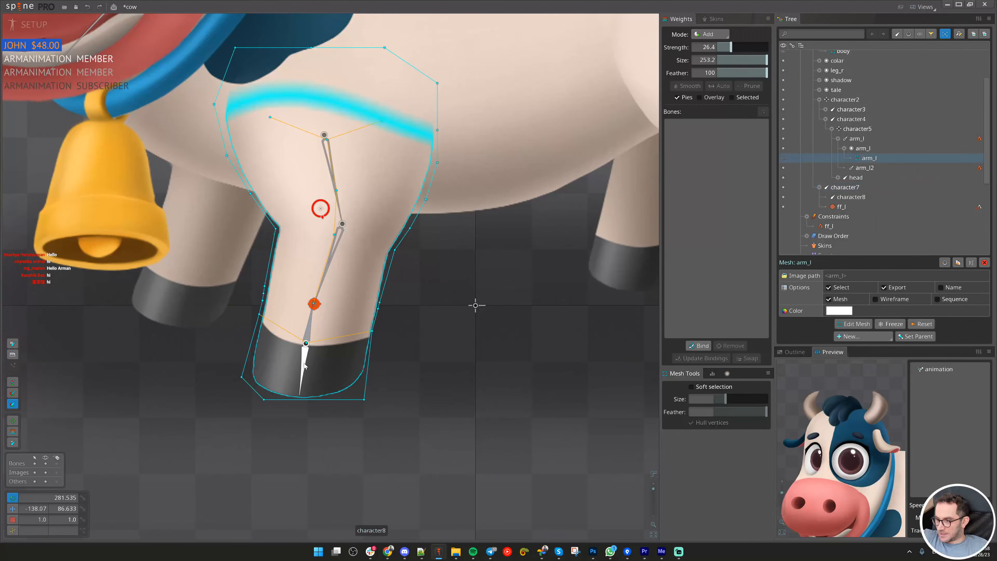
- Turn off Rotation and Scale inheritance for the near front hoof bone
click(304, 367)
scroll(333, 358, down, 2)
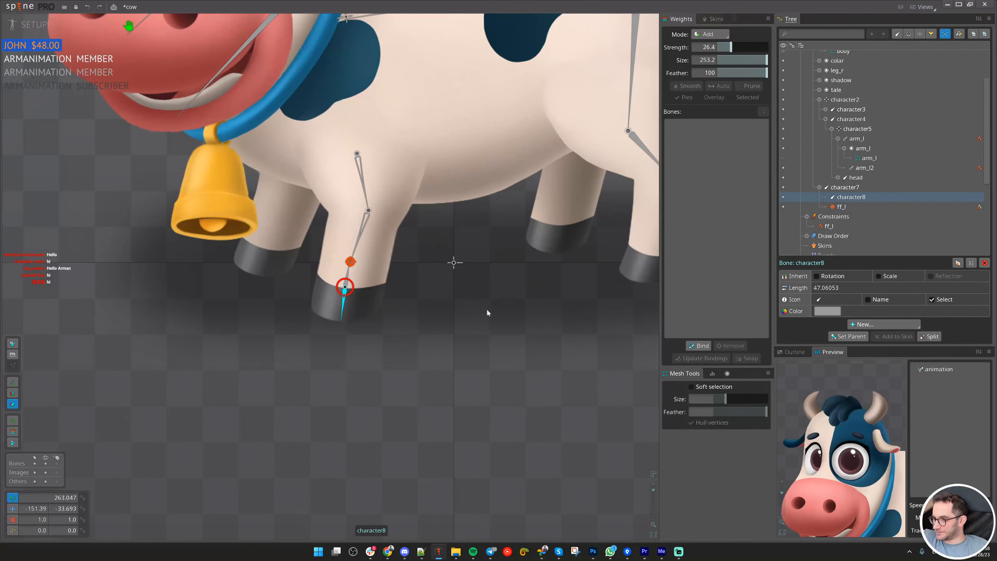
scroll(271, 336, up, 3)
- Try rotating the short bone above the near front hoof to test the foot setup, and undo the rotation
drag(385, 313, 289, 381)
key(ctrl+z)
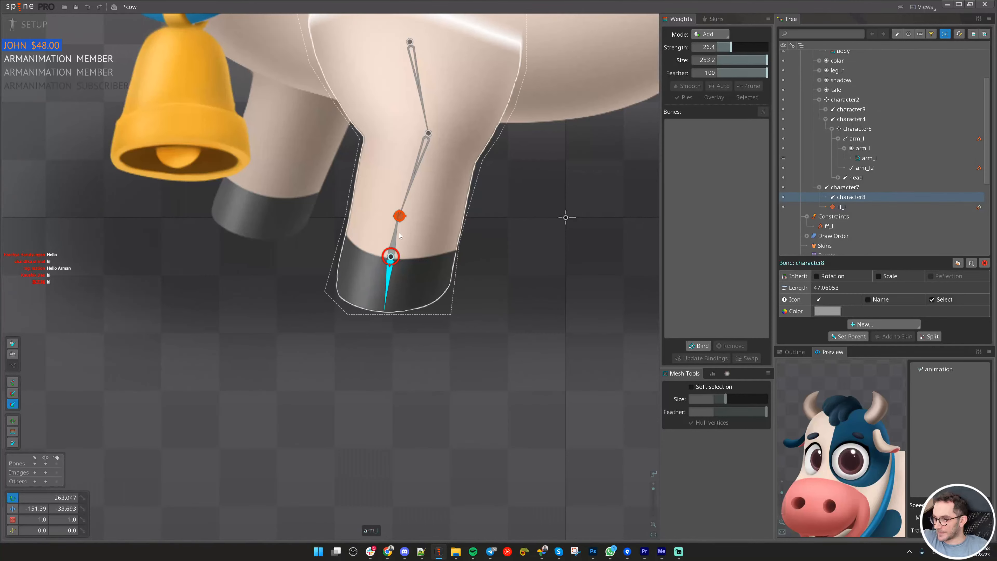
click(397, 236)
drag(397, 235, 379, 220)
key(ctrl+z)
- Bind the near front leg mesh to the bones arm_l, arm_l2, character7, character8 and character5 with automatic weights
drag(442, 233, 364, 369)
click(365, 360)
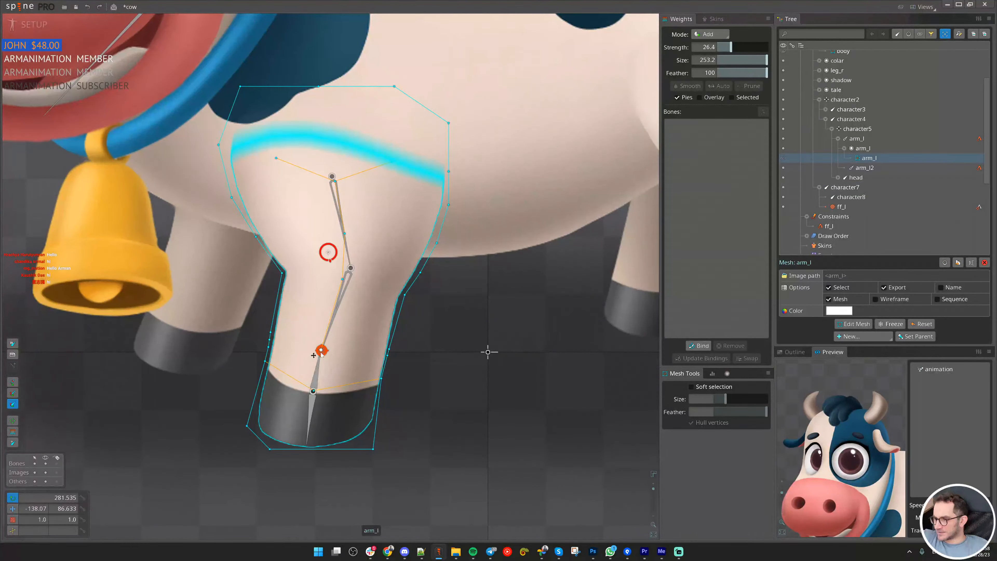
scroll(319, 370, down, 5)
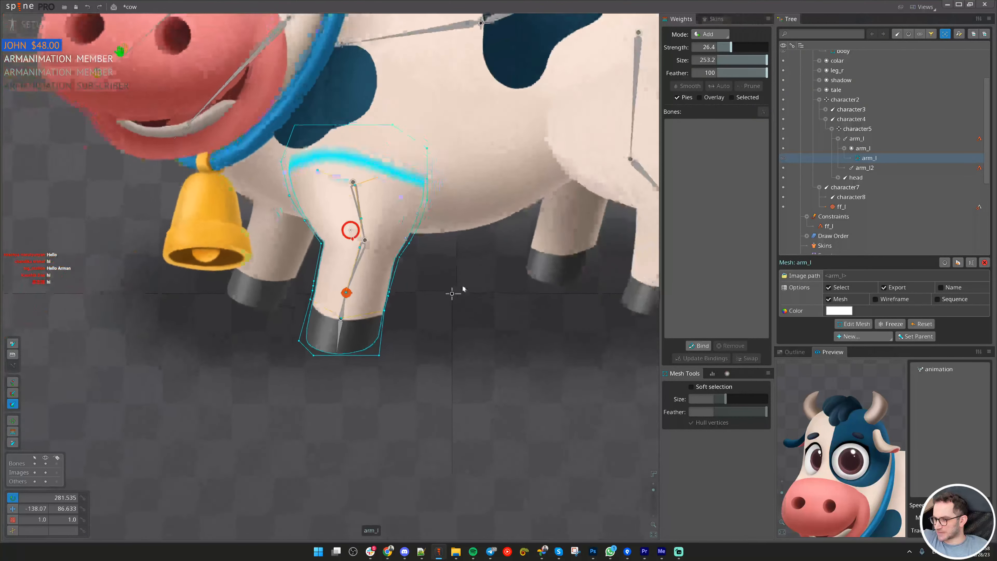
scroll(295, 347, up, 2)
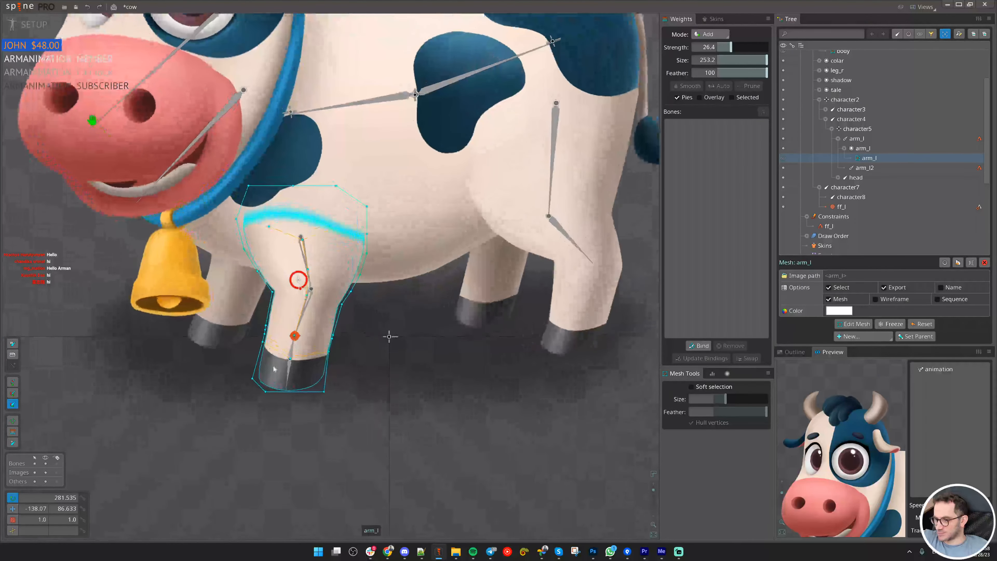
scroll(302, 361, up, 1)
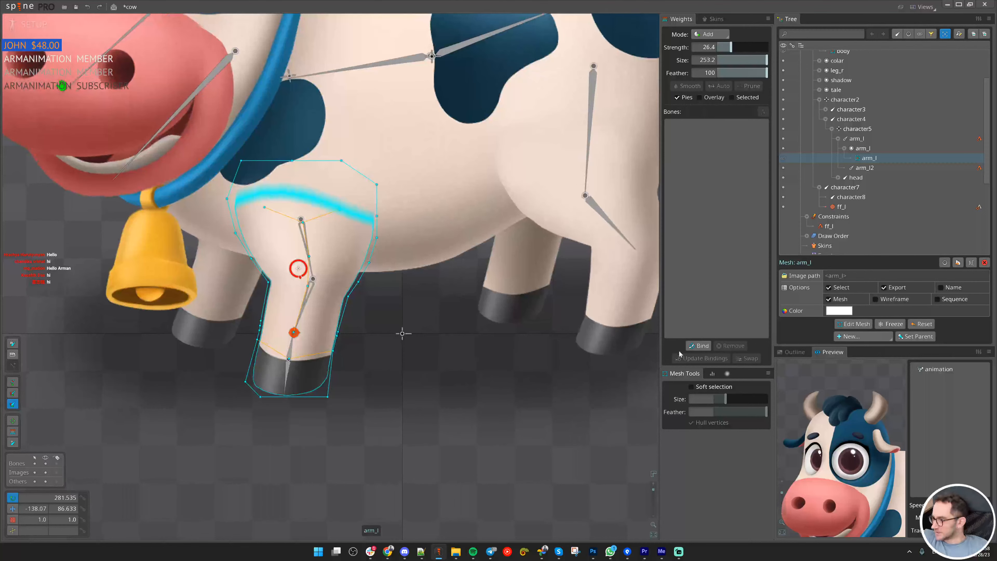
click(699, 346)
scroll(326, 243, up, 2)
scroll(329, 242, down, 2)
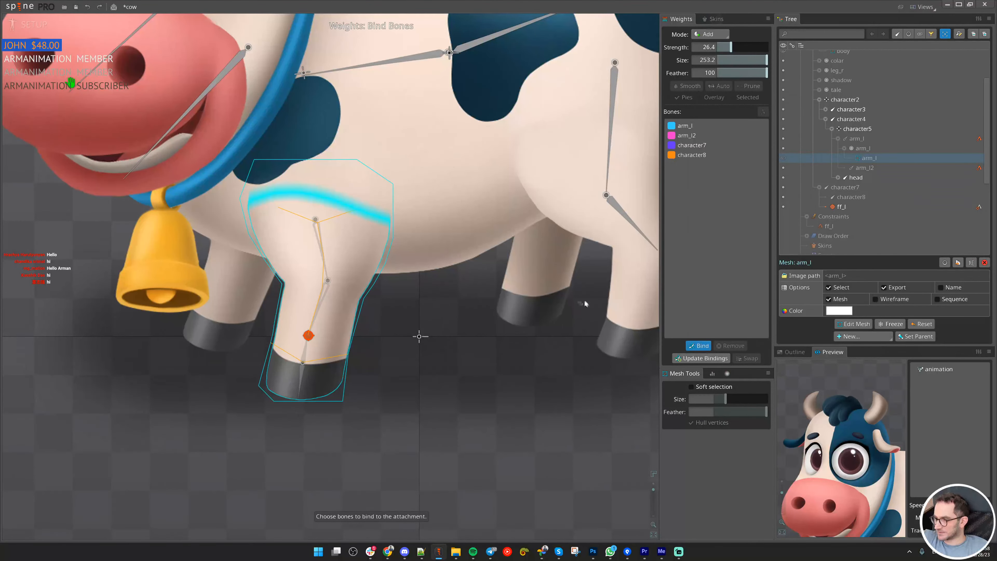
drag(304, 98, 288, 202)
click(701, 343)
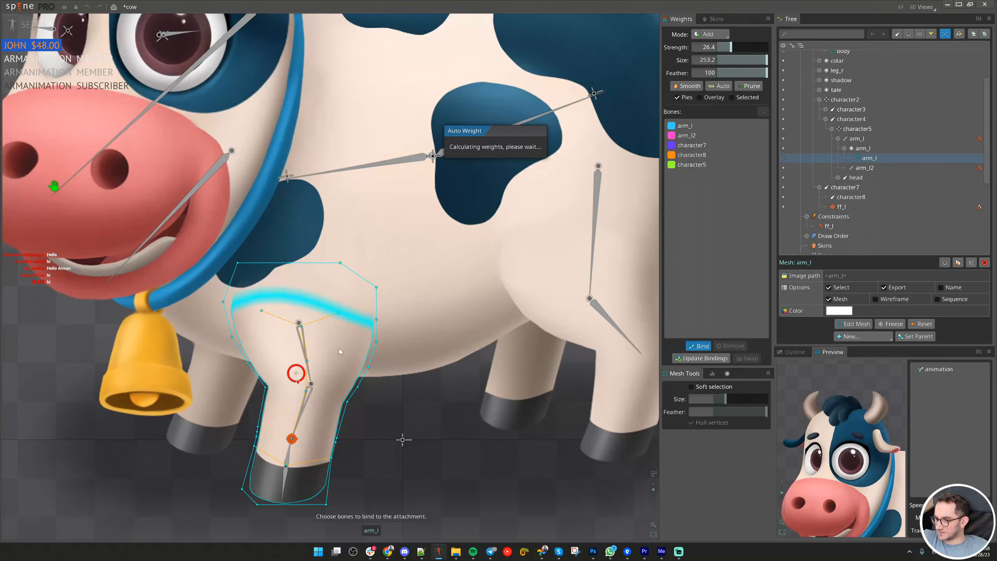
- Weight all vertices of the near front leg mesh 100% to arm_l and set the weights mode to Direct
scroll(370, 331, down, 2)
scroll(369, 332, down, 1)
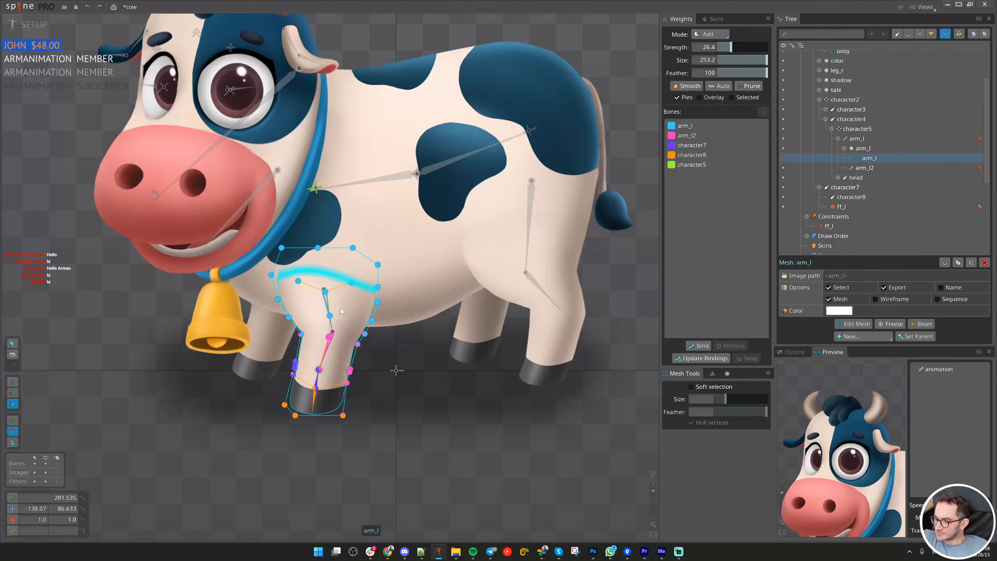
scroll(341, 311, up, 1)
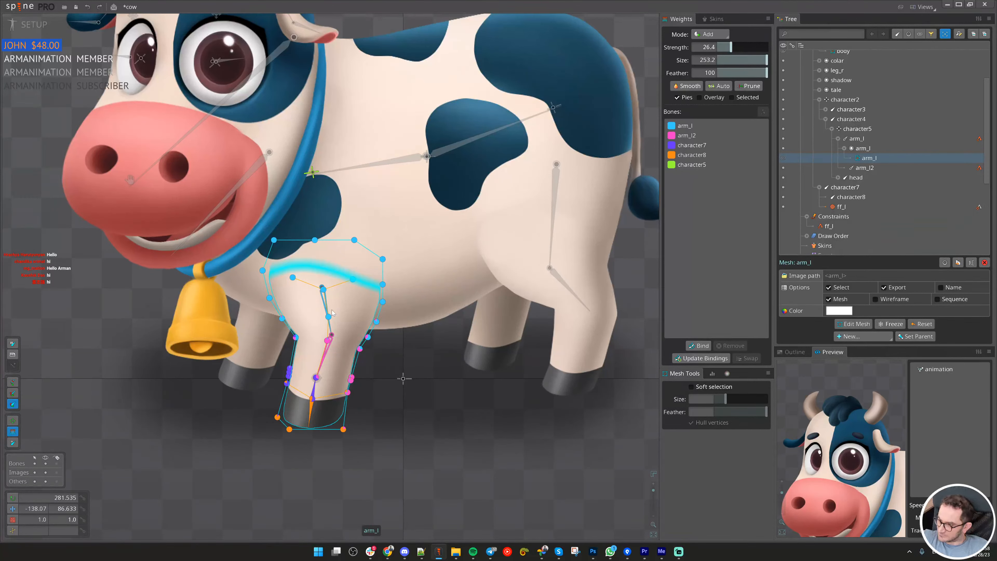
scroll(332, 312, up, 1)
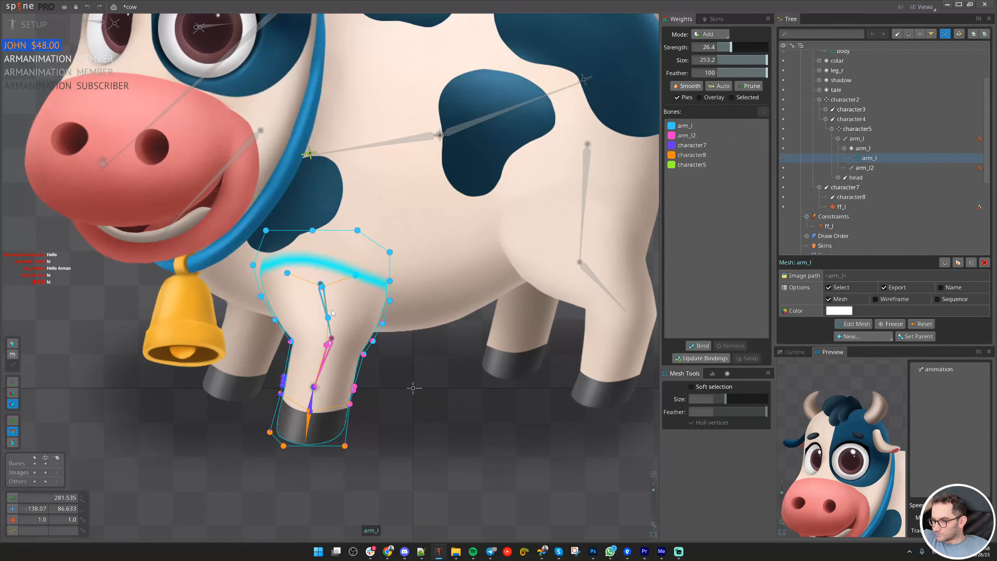
scroll(331, 312, up, 1)
key(g)
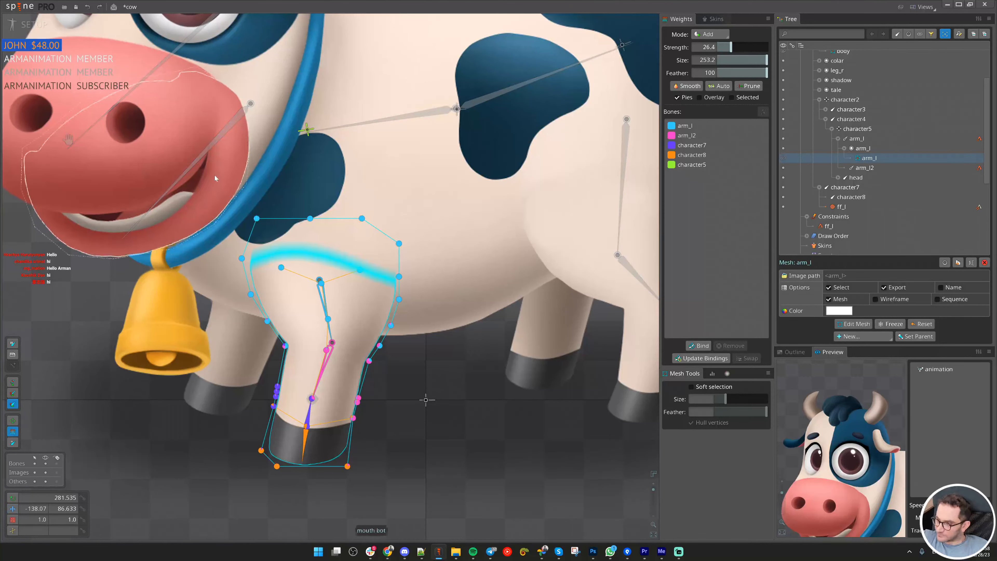
drag(219, 176, 491, 540)
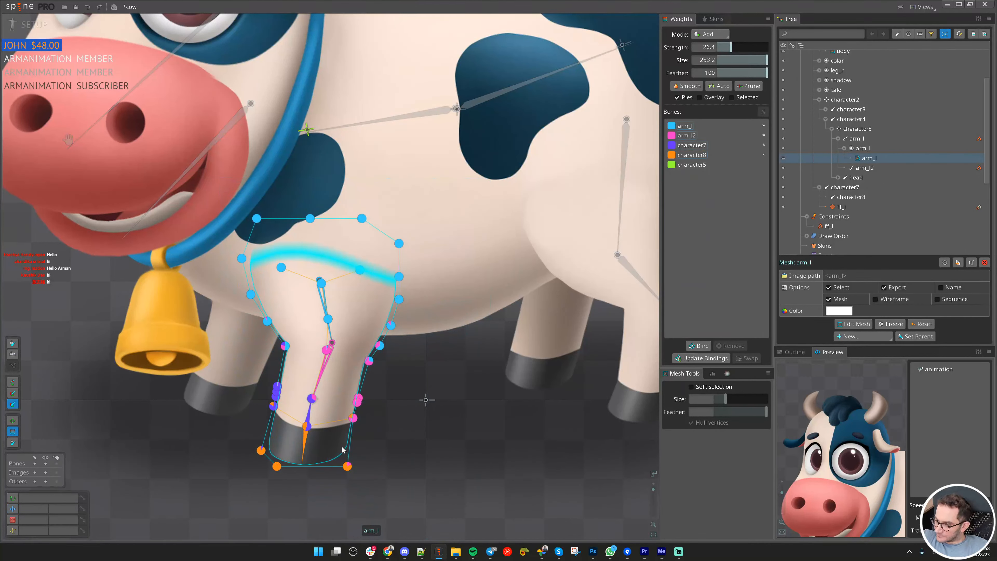
click(322, 301)
drag(417, 377, 420, 353)
click(713, 35)
click(713, 45)
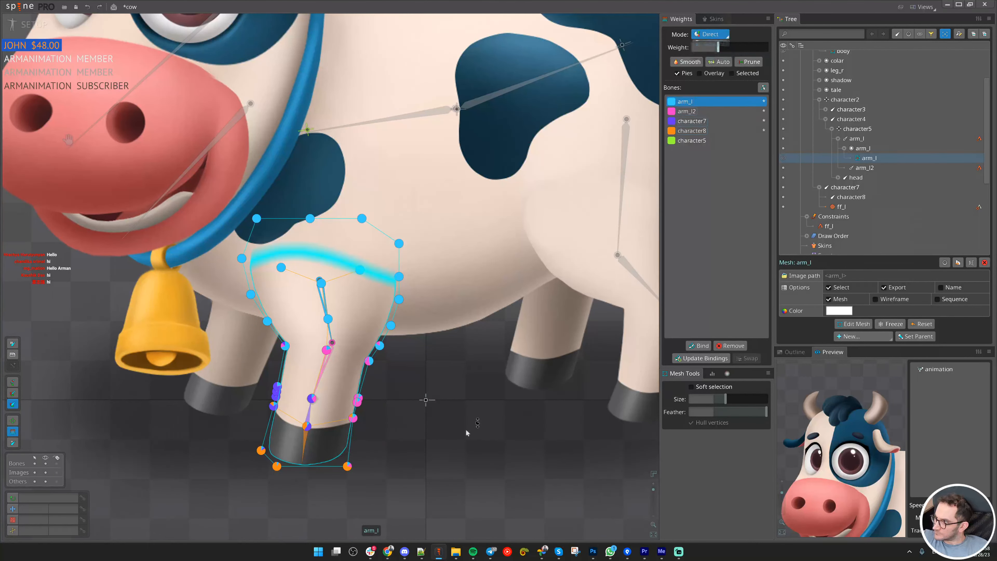
- Weight the leg mesh's vertices from the knee down to the hoof 100% to arm_l2
scroll(316, 381, up, 3)
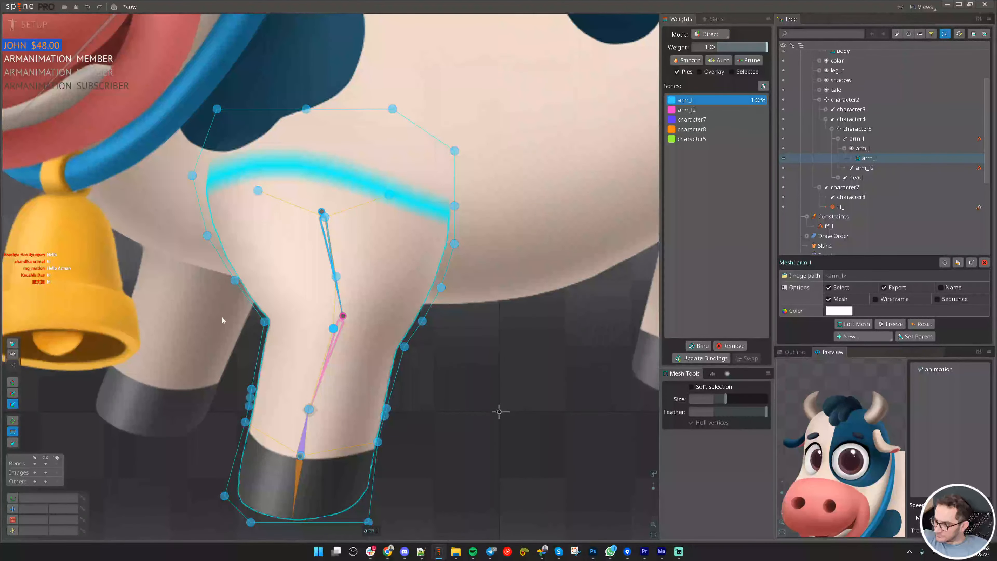
drag(223, 317, 376, 430)
click(330, 357)
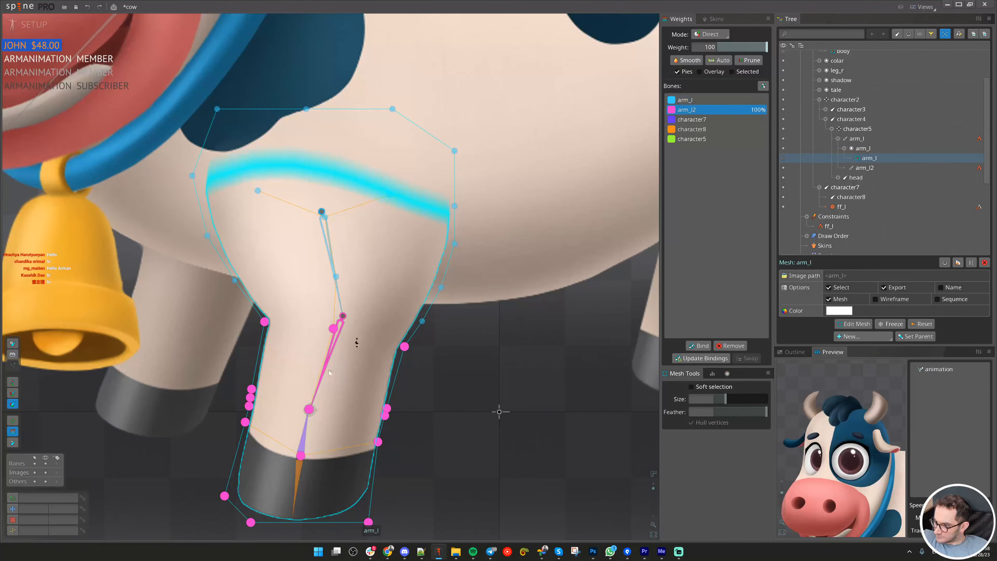
- Weight the vertices just above the hoof to character7, blending the upper front-edge vertex 52% arm_l2 and 48% character7
drag(325, 501, 455, 347)
scroll(385, 261, up, 1)
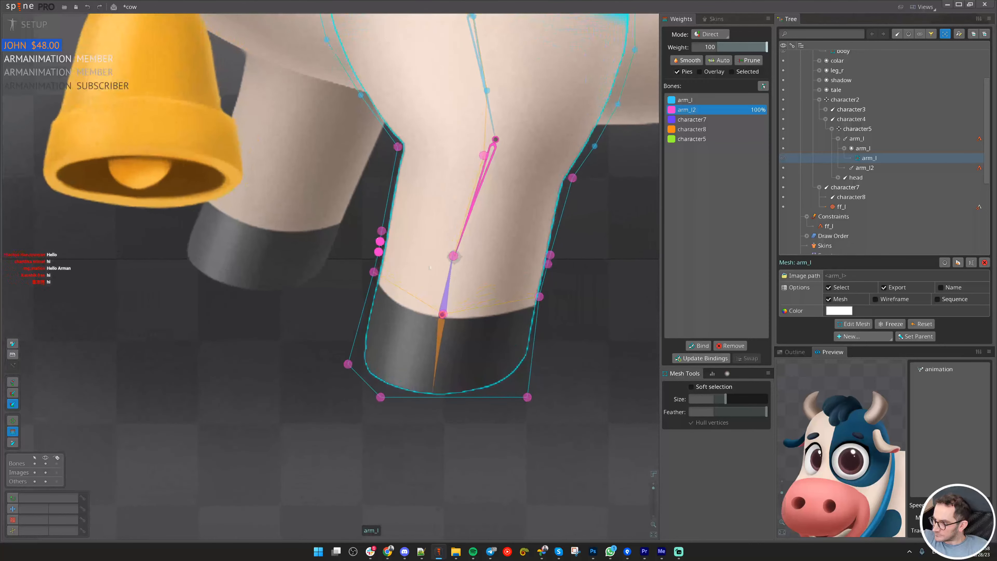
click(448, 289)
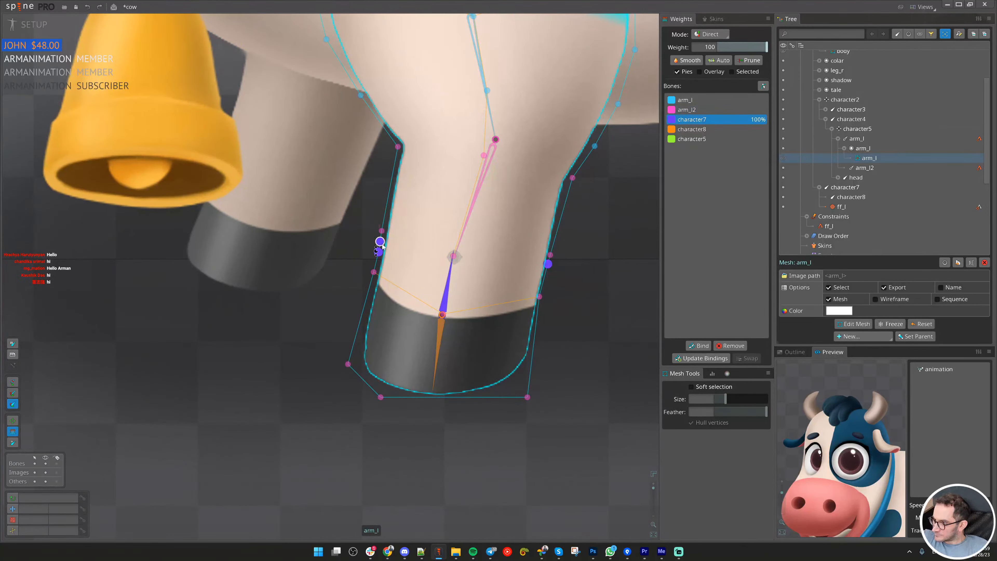
click(469, 223)
drag(483, 297, 487, 284)
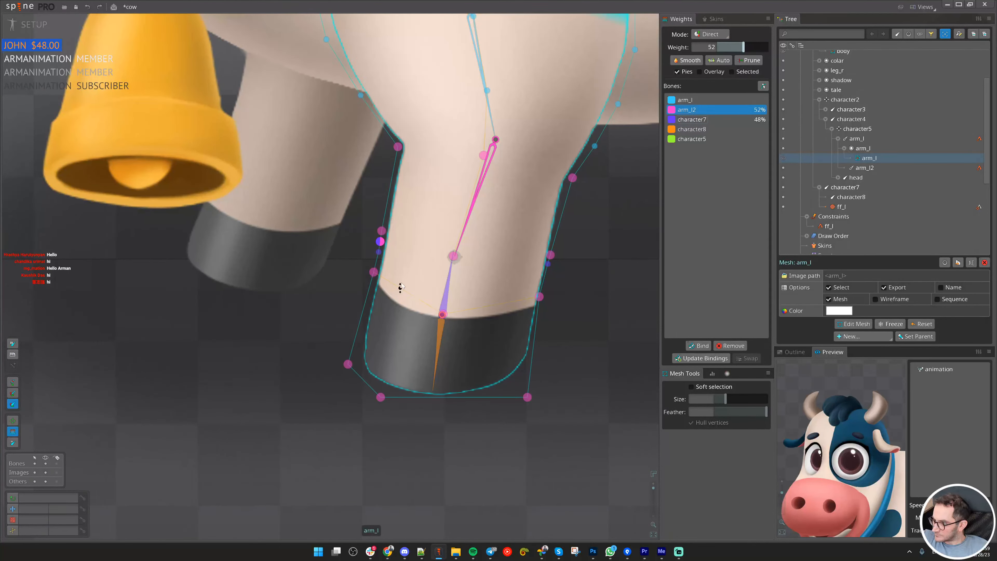
- Move the weights of the hoof vertices, including its upper edge, from arm_l2 through character7 to the hoof bone character8
drag(373, 272, 468, 442)
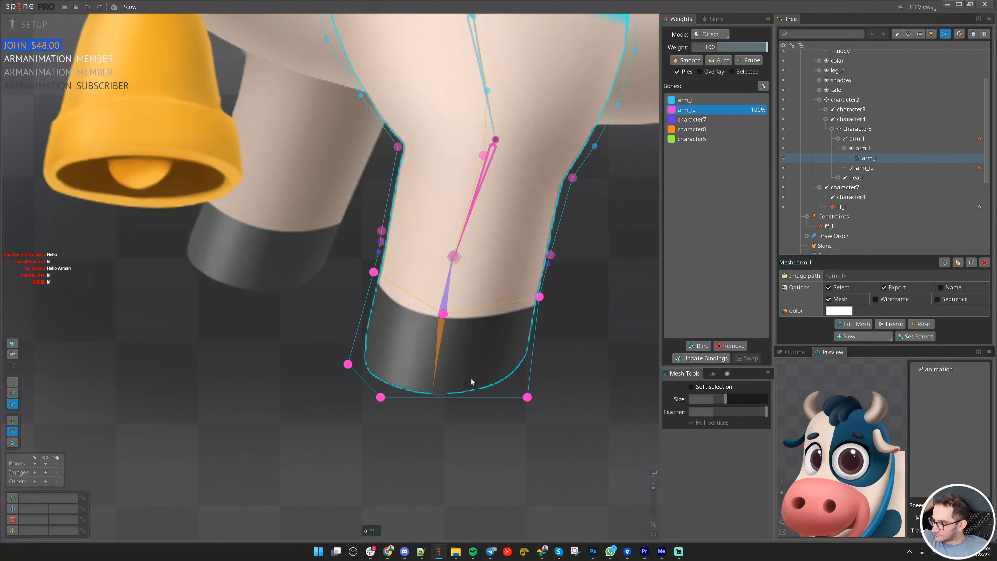
click(443, 305)
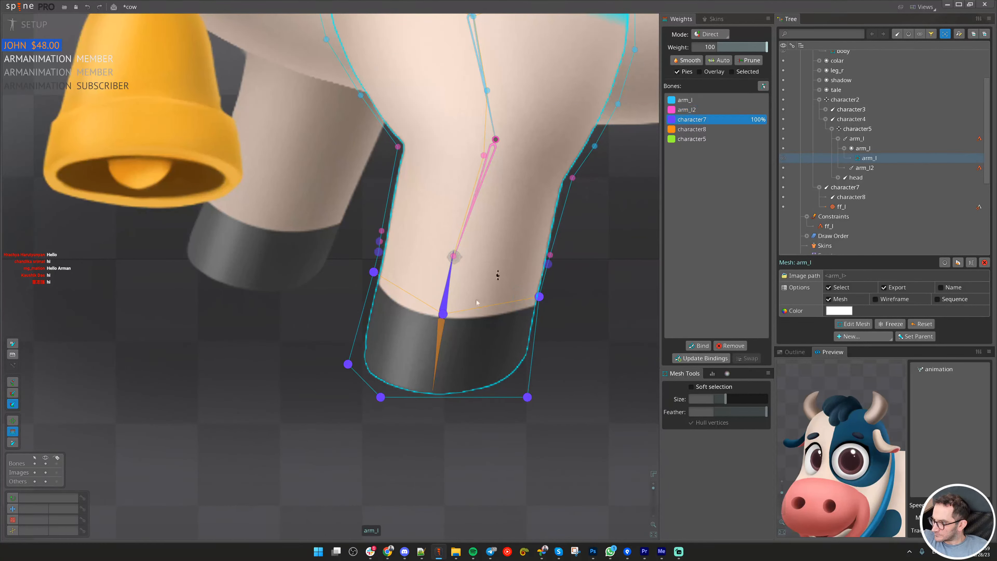
click(441, 344)
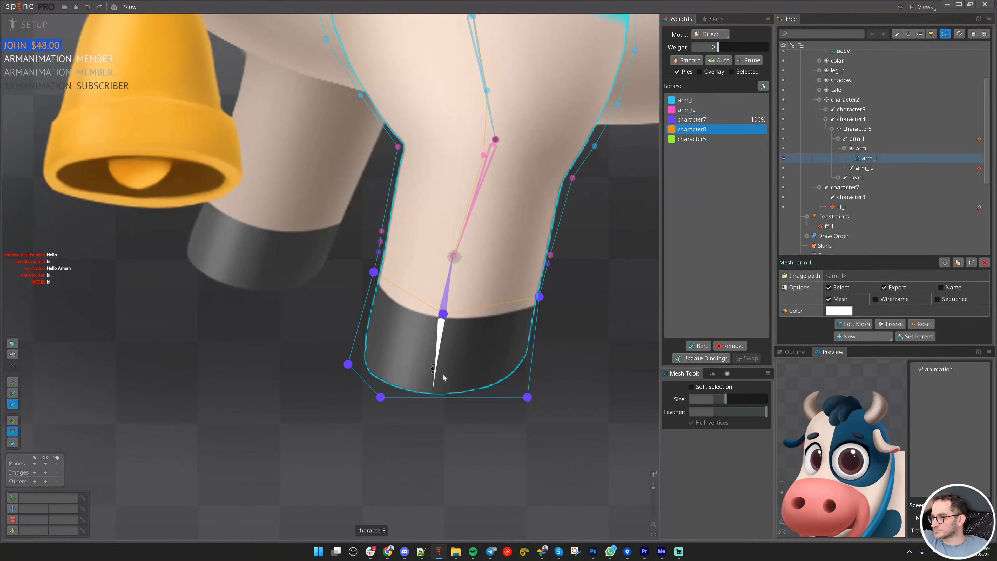
drag(442, 374, 475, 241)
- Copy the near front hoof bone's transform and rotate the bone backward to test the hoof weights
key(c)
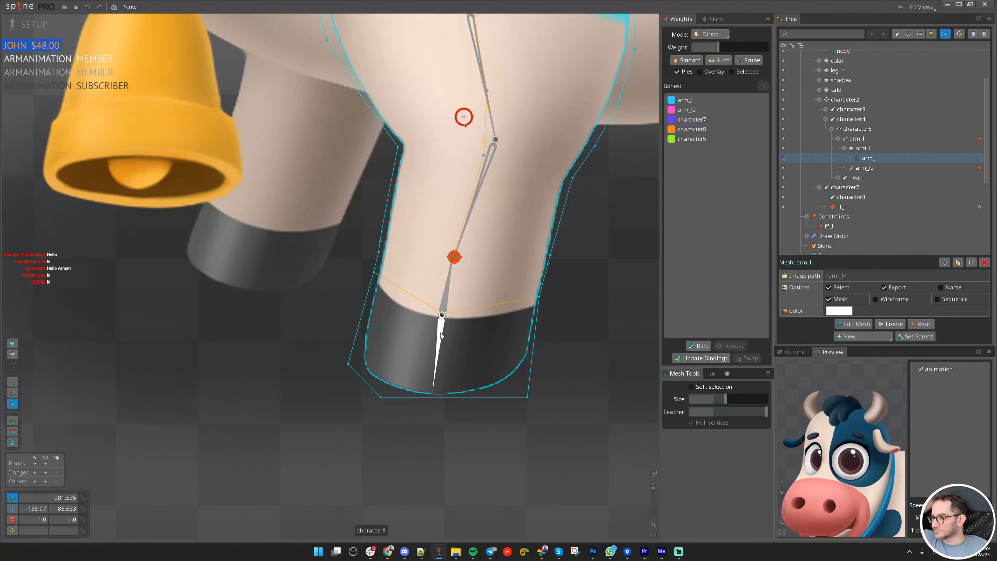
click(441, 333)
drag(476, 450, 564, 397)
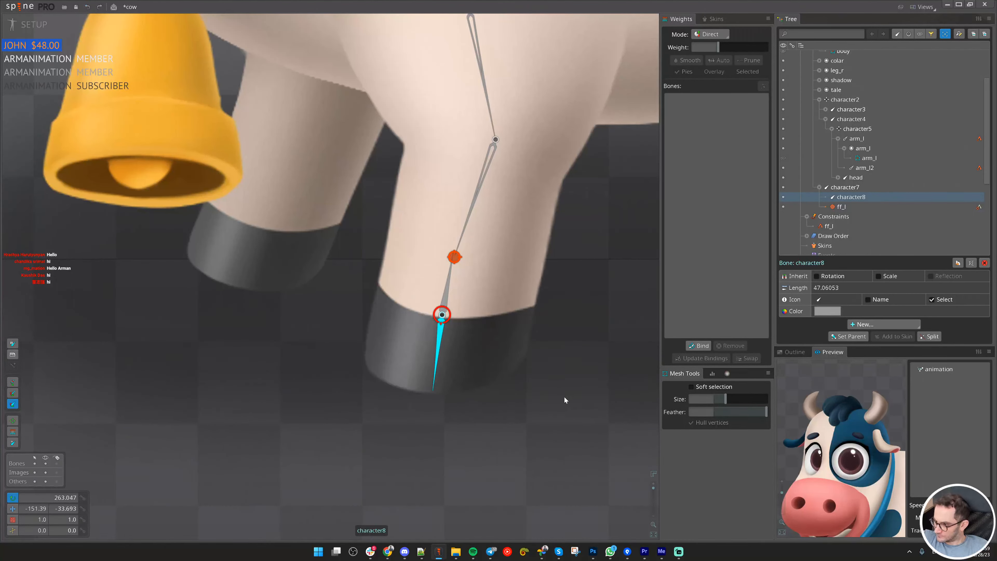
key(ctrl+c)
drag(500, 445, 541, 430)
- Blend the rear-edge vertices just above the hoof between character7 and character8, giving character8 about 11%
click(526, 348)
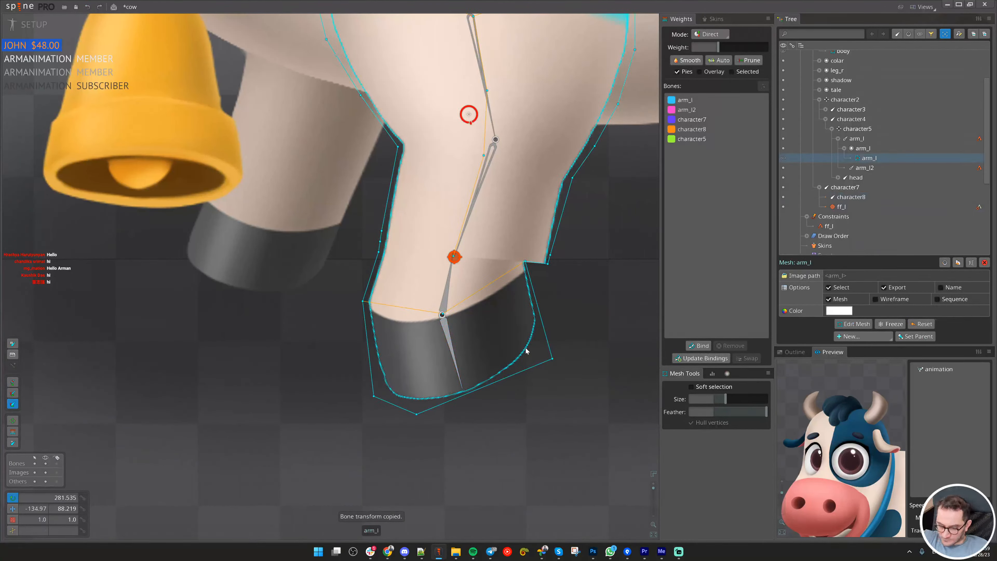
key(g)
click(451, 280)
drag(582, 303, 551, 259)
click(449, 324)
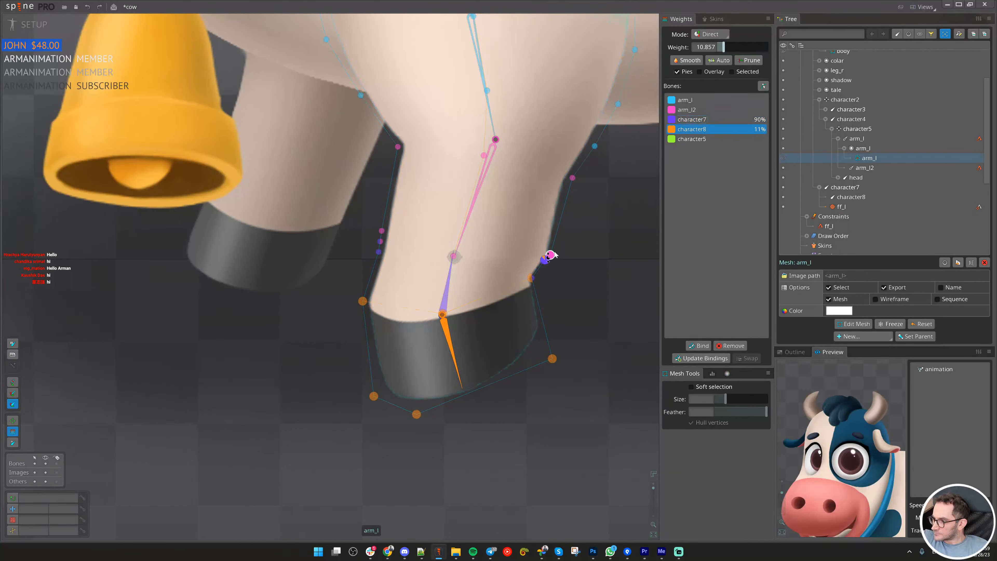
click(451, 279)
- Paste the copied transform back onto the hoof bone and rotate the bone forward to test the front edge
key(c)
click(447, 332)
drag(603, 326, 618, 382)
key(ctrl+v)
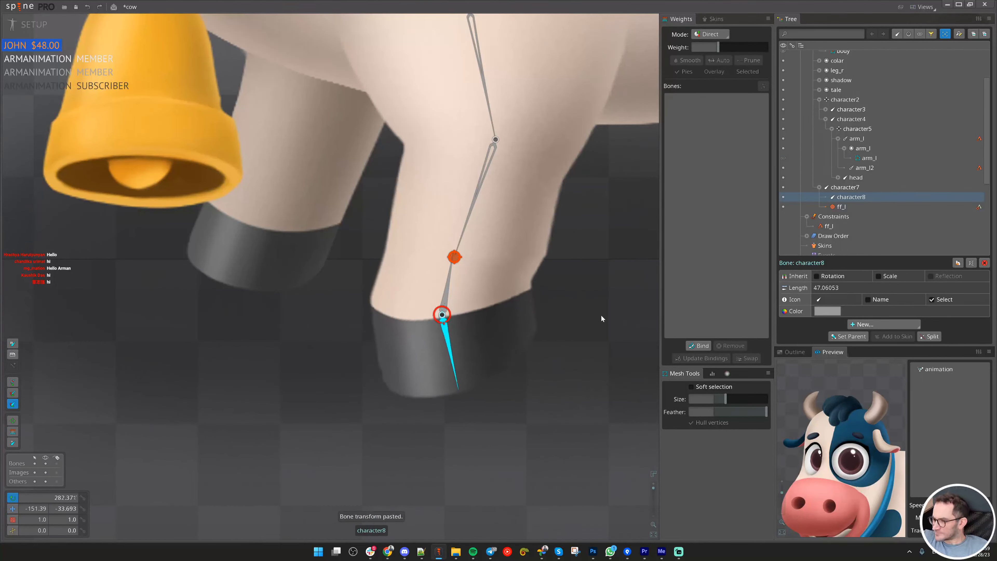
drag(601, 316, 505, 306)
- Smooth the front-edge vertices just above the hoof by giving them a little character8 weight alongside character7 and arm_l2
click(470, 289)
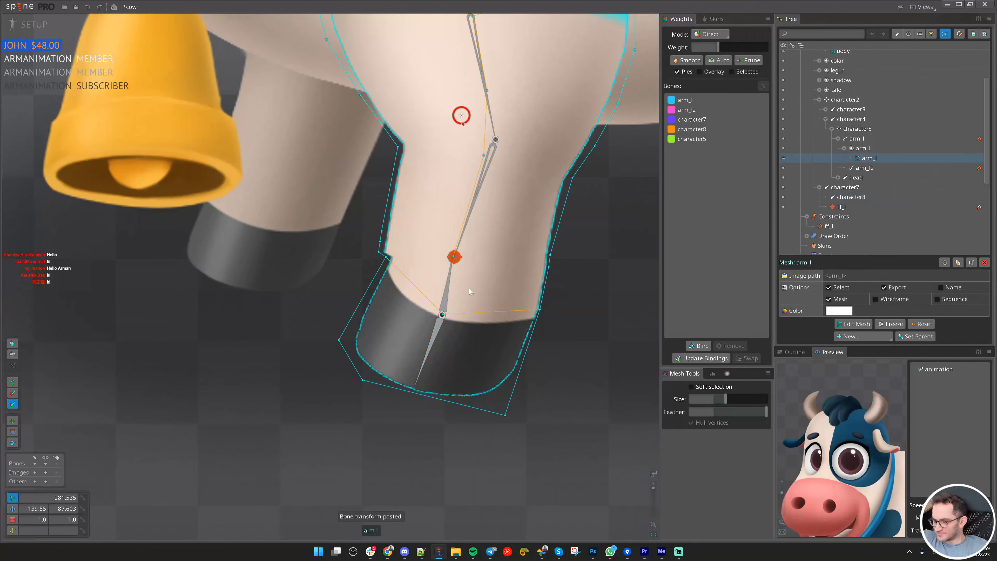
key(g)
scroll(461, 290, up, 2)
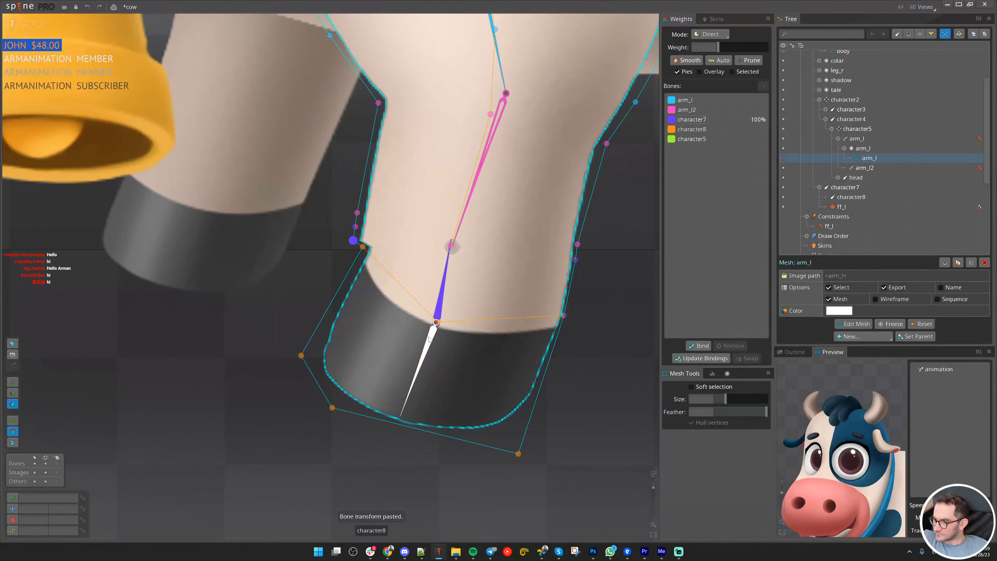
click(429, 337)
click(355, 226)
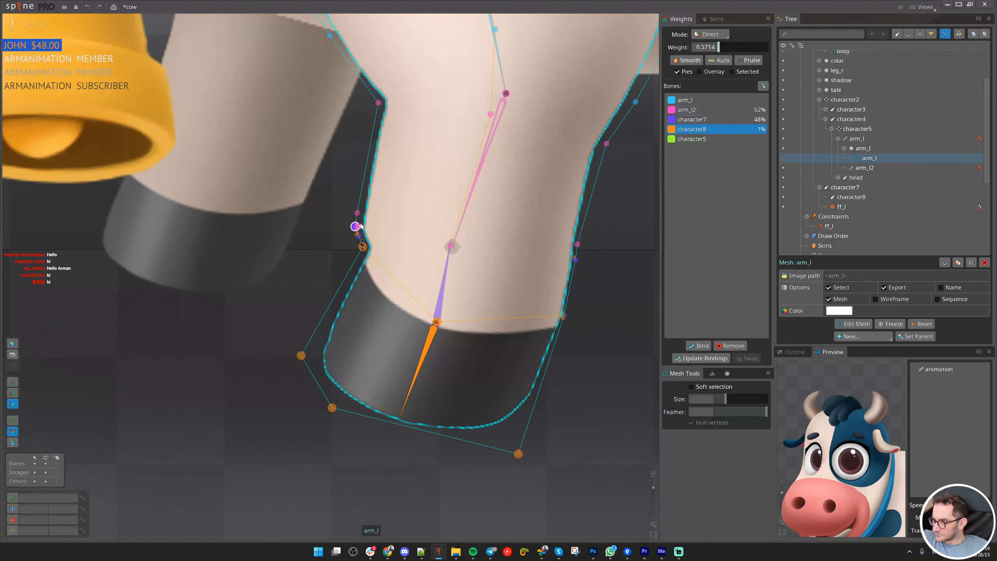
drag(355, 226, 362, 241)
click(440, 276)
key(Escape)
- Restore the hoof bone's copied transform, rotate the bone again to test the blended weights, and undo the rotation
click(423, 360)
scroll(515, 369, down, 6)
key(ctrl+v)
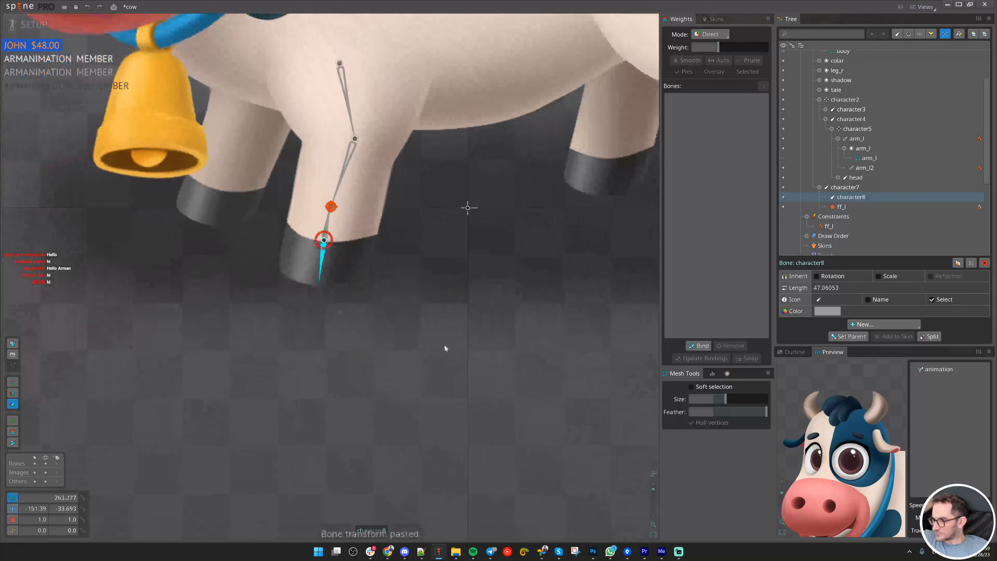
drag(444, 344, 456, 286)
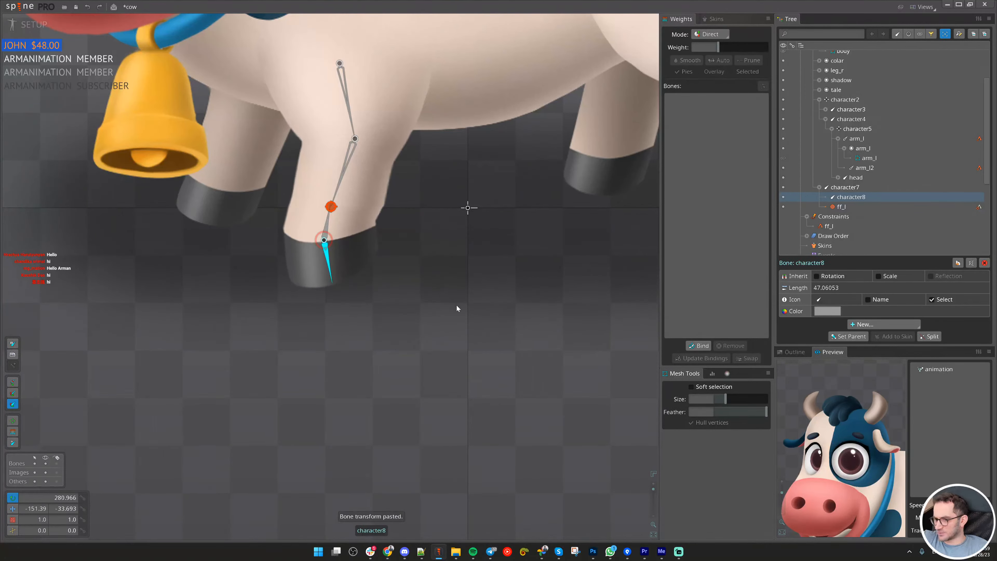
drag(385, 262, 412, 352)
scroll(413, 351, up, 3)
key(ctrl+z)
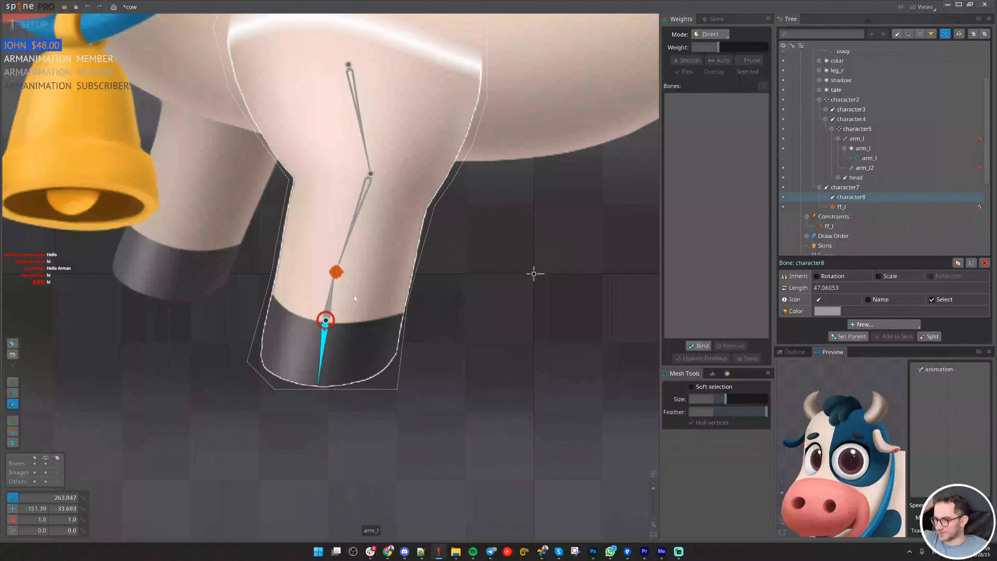
- Rotate and move the short bone character7 above the hoof, and rotate the hoof bone character8 backward to test the leg mesh's deformation
click(332, 295)
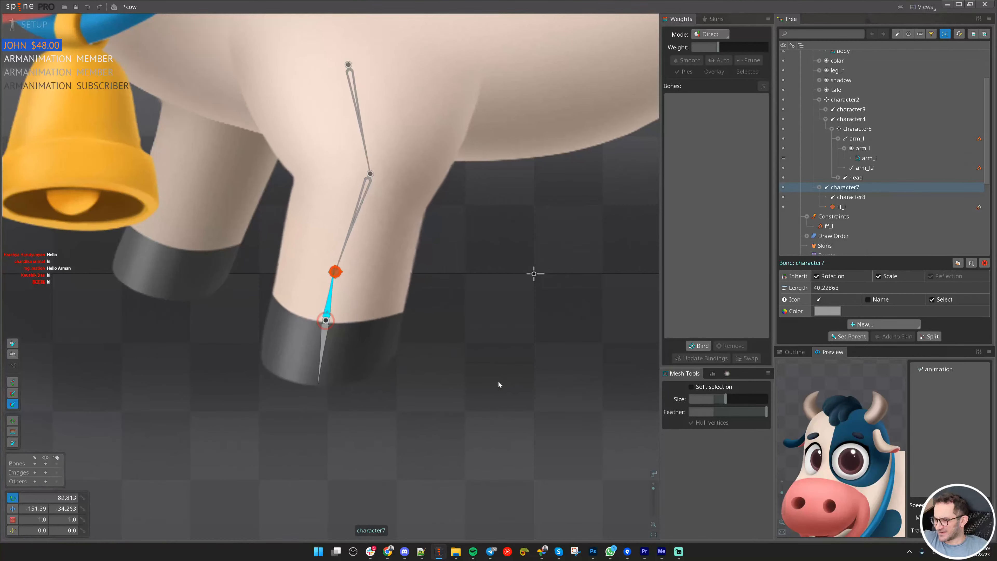
drag(499, 384, 439, 300)
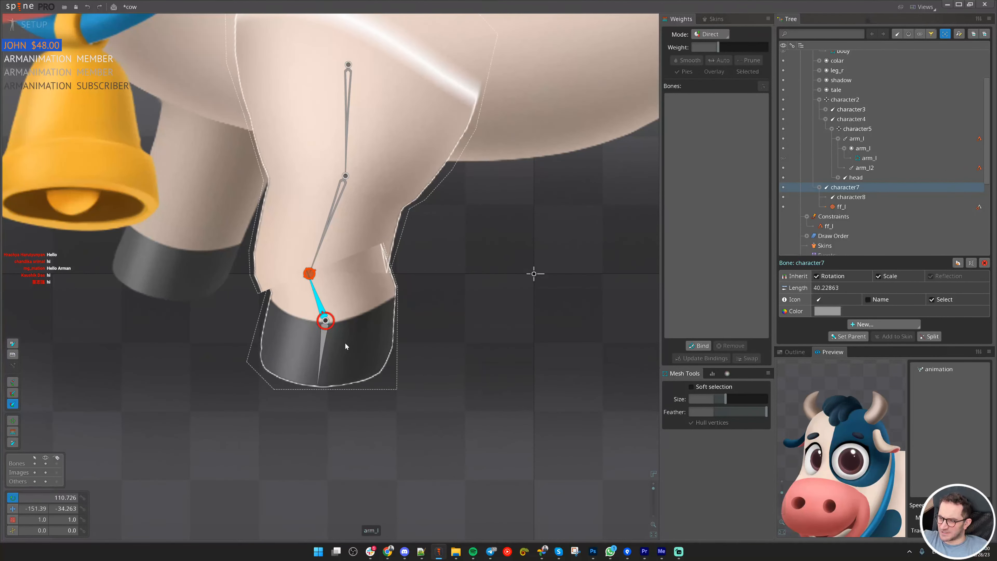
drag(322, 355, 379, 338)
key(v)
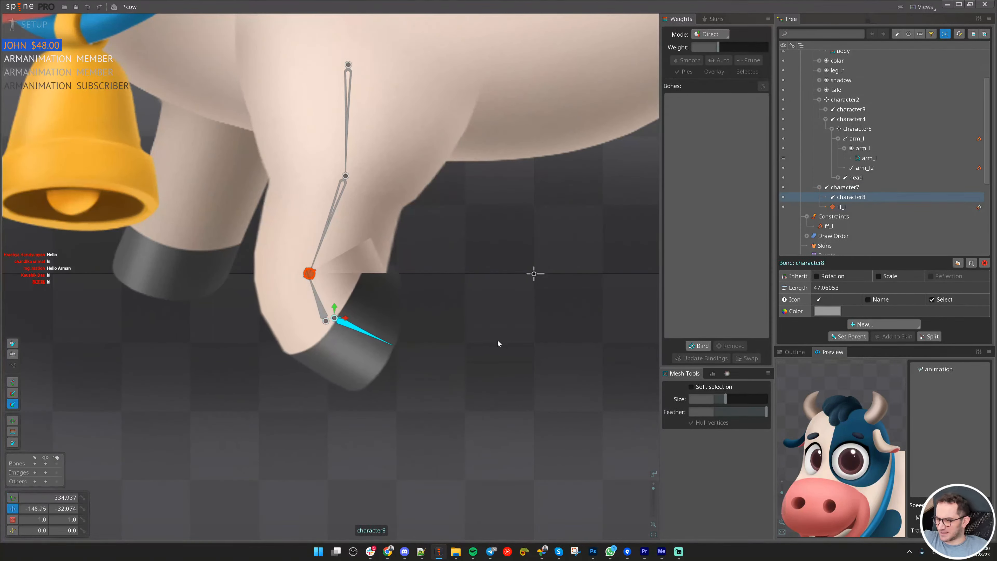
drag(322, 304, 347, 228)
scroll(346, 225, up, 5)
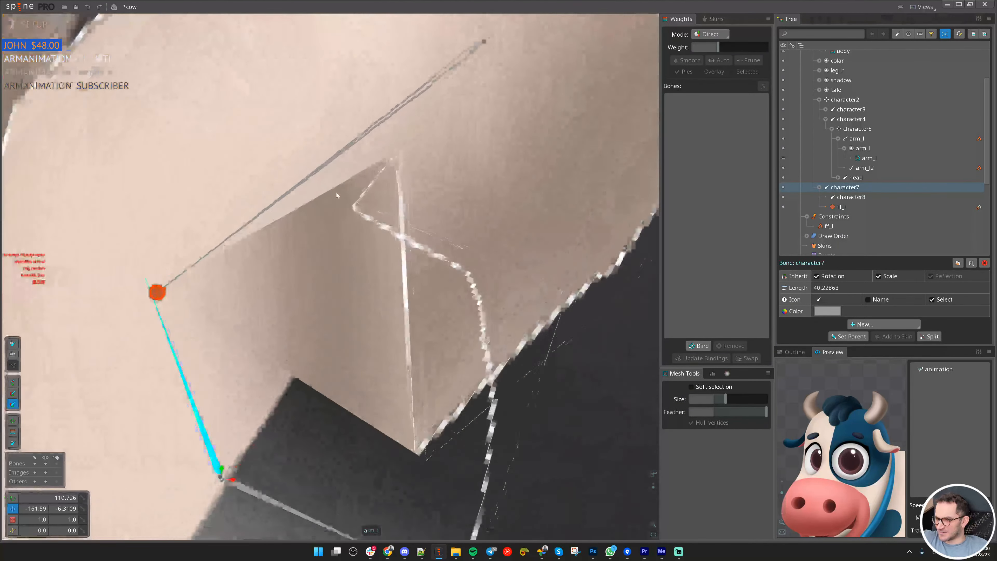
- Undo the test pose of the lower-leg bones so the leg mesh arm_l is back in its setup position
scroll(384, 264, down, 6)
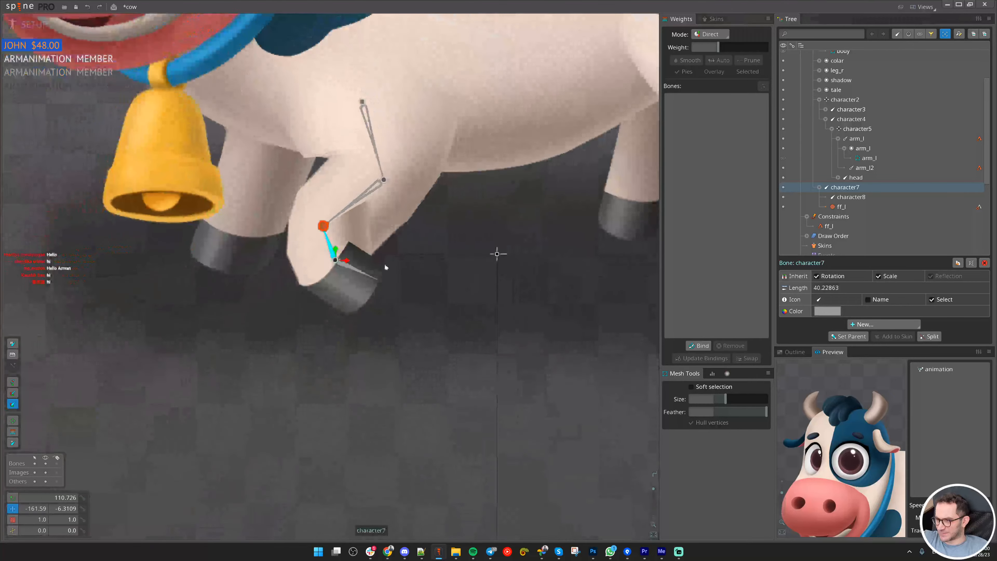
click(363, 226)
scroll(363, 226, up, 2)
scroll(363, 226, up, 3)
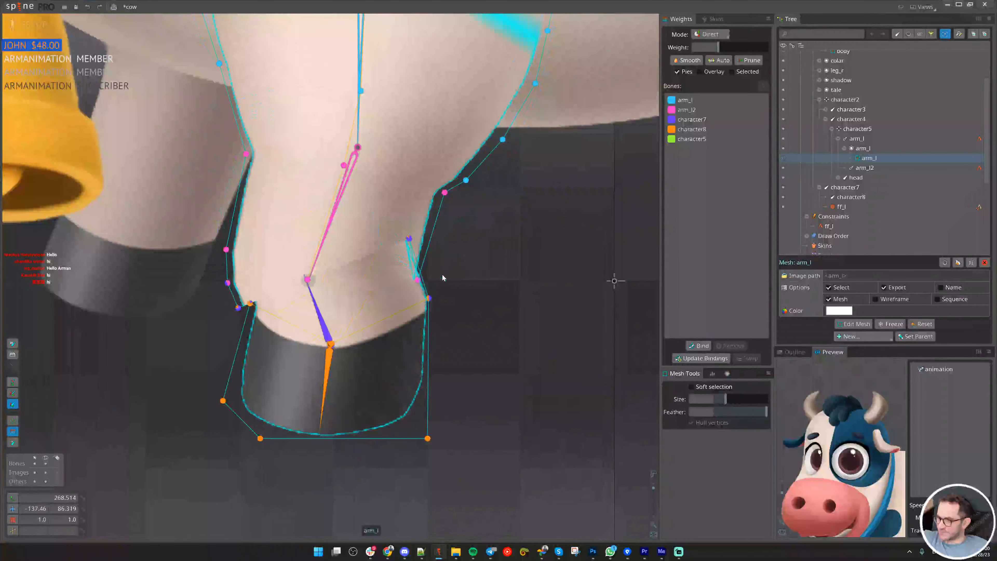
key(ctrl+z)
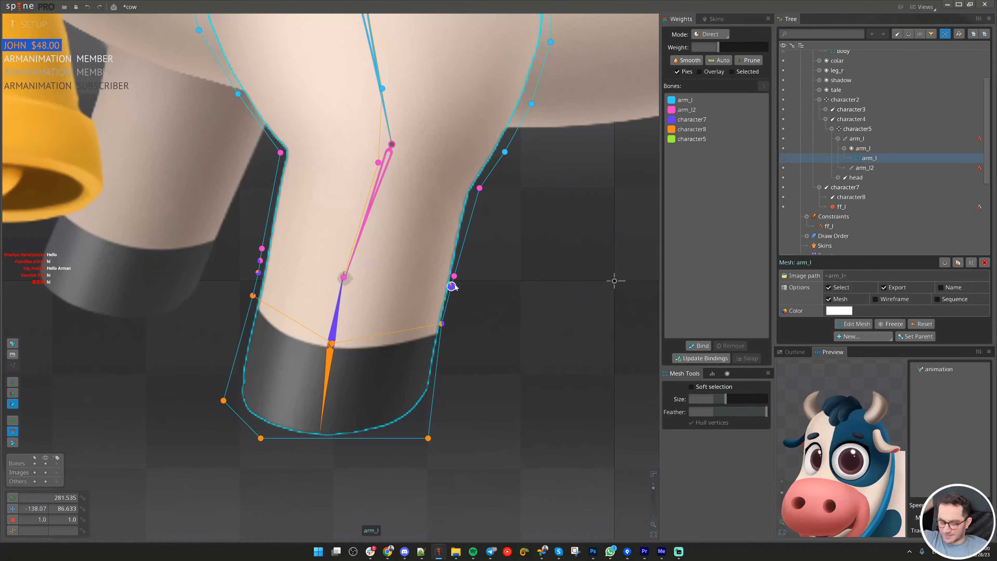
key(Escape)
- Save the project and copy the transform of the short bone character7 above the hoof
click(336, 315)
scroll(449, 386, down, 2)
key(ctrl+d)
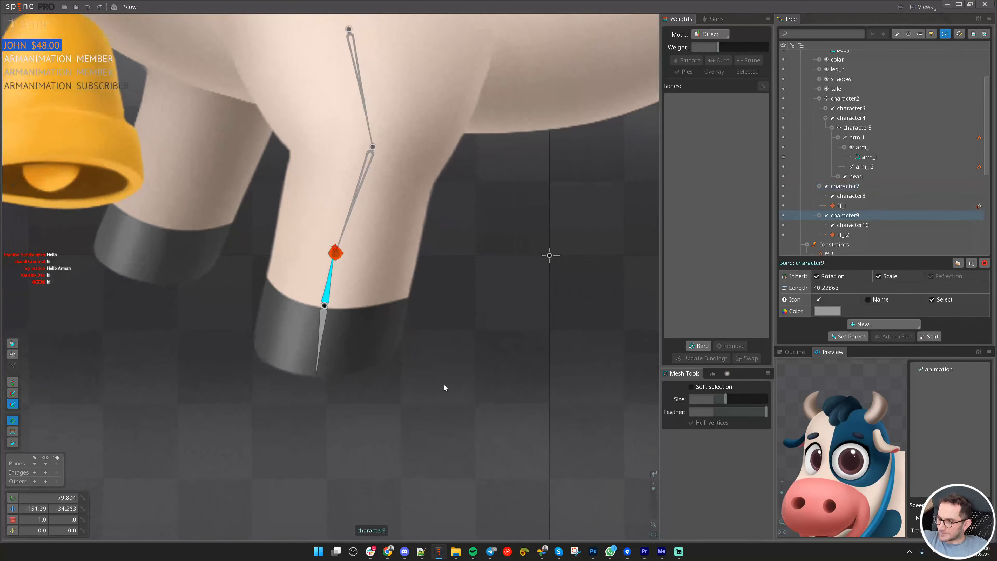
key(ctrl+s)
key(ctrl+c)
key(ctrl+z)
click(328, 286)
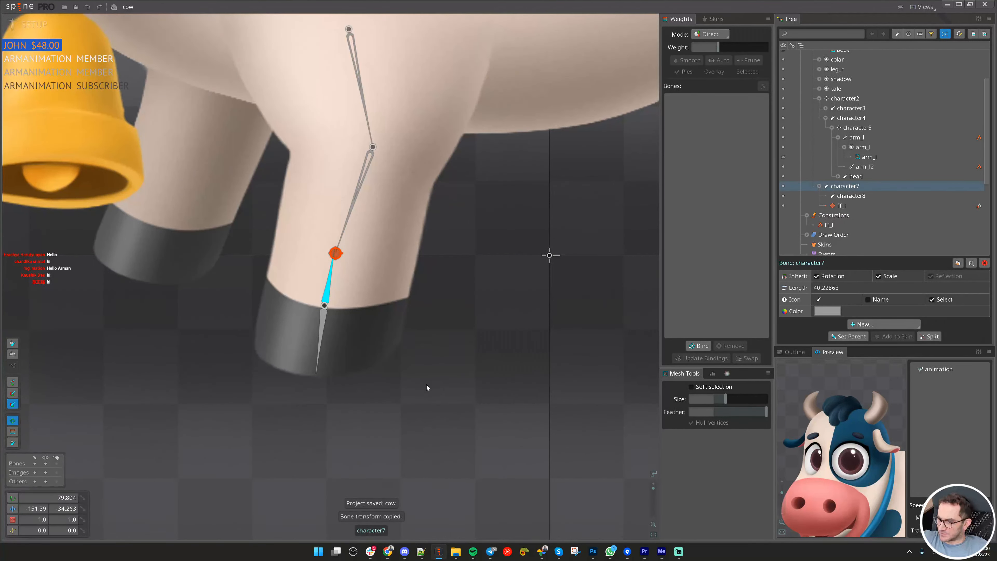
- Rotate character7 to about 120° and move it upward to bend the leg, then select the leg mesh arm_l
drag(428, 390, 359, 259)
key(v)
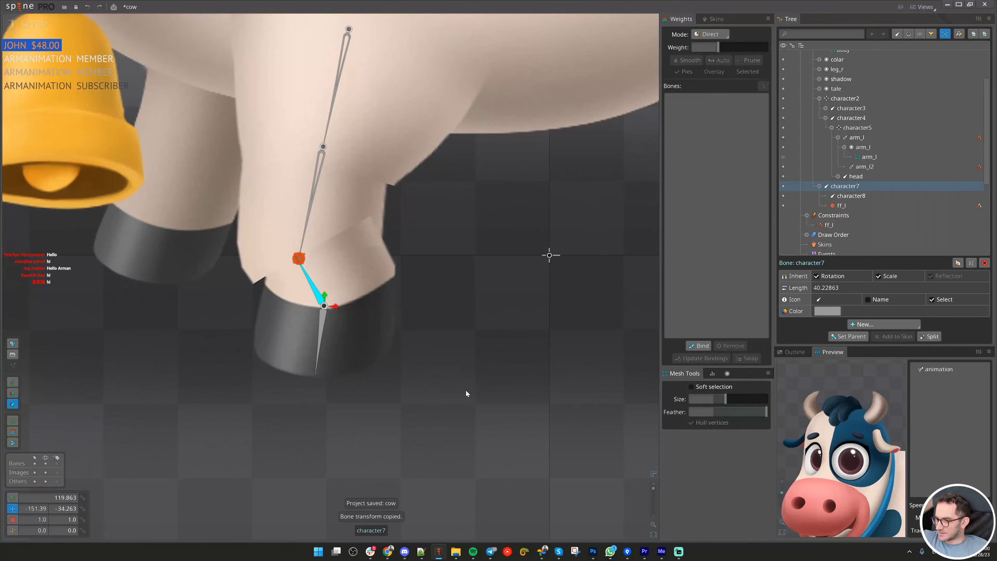
drag(466, 390, 479, 359)
click(384, 213)
key(g)
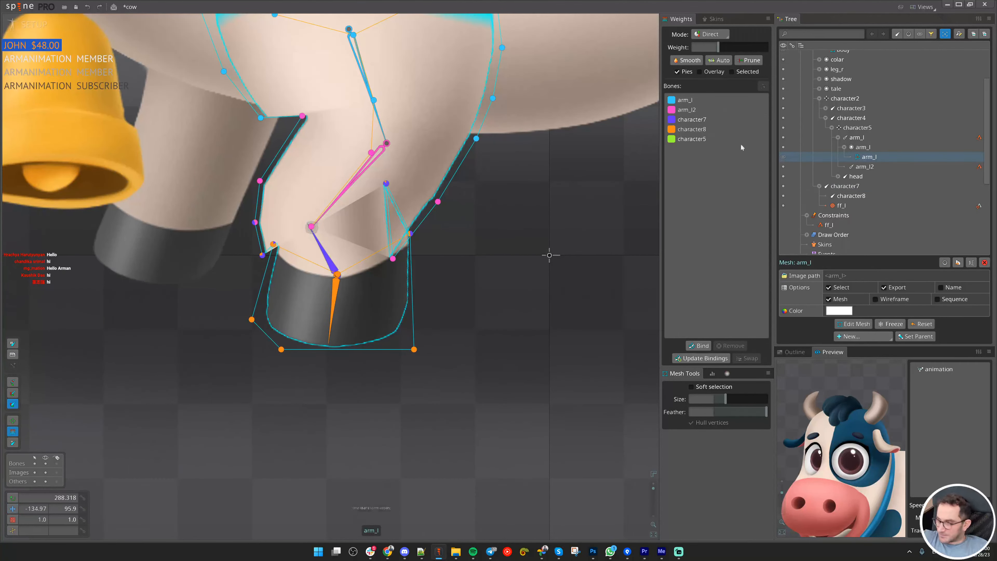
key(ctrl)
key(ctrl)
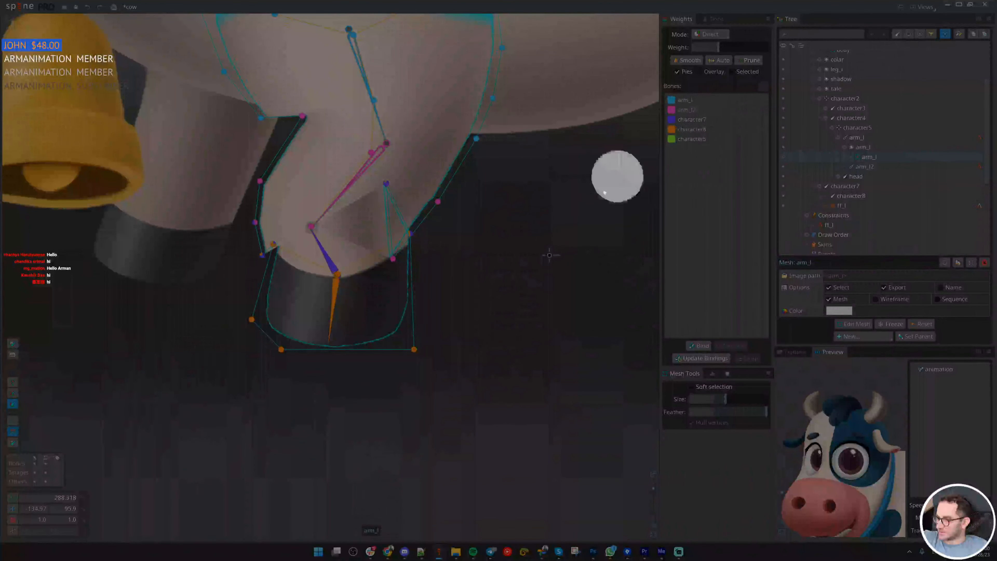
- Reorder the leg mesh's weight bones to character8, character7, arm_l2, arm_l, character5
drag(480, 224, 499, 254)
scroll(501, 258, up, 3)
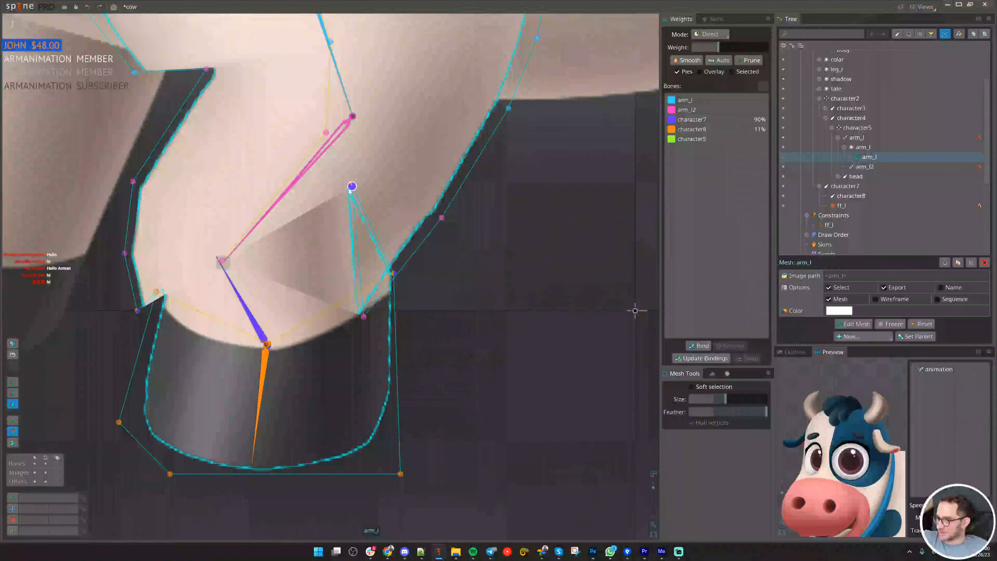
click(266, 374)
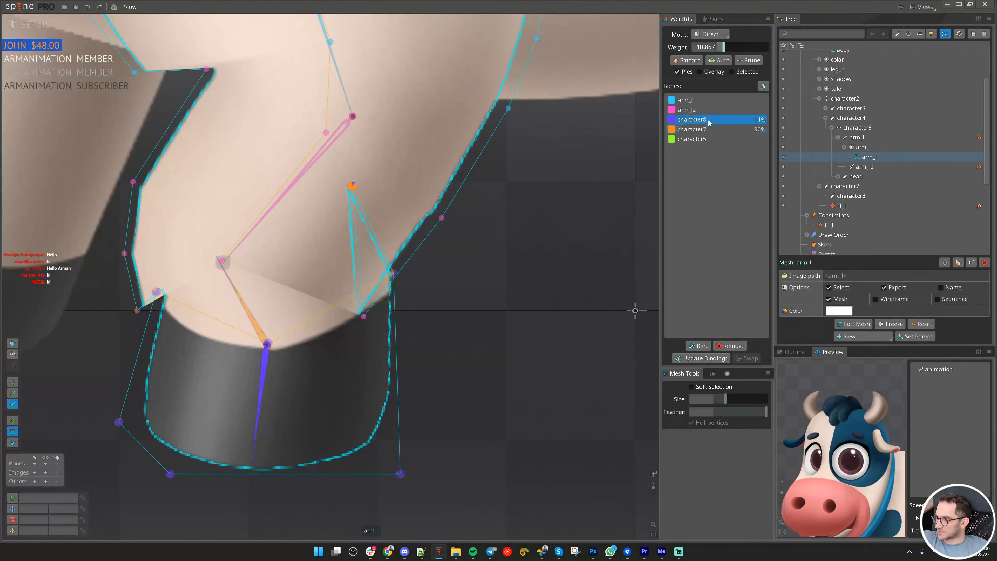
click(251, 305)
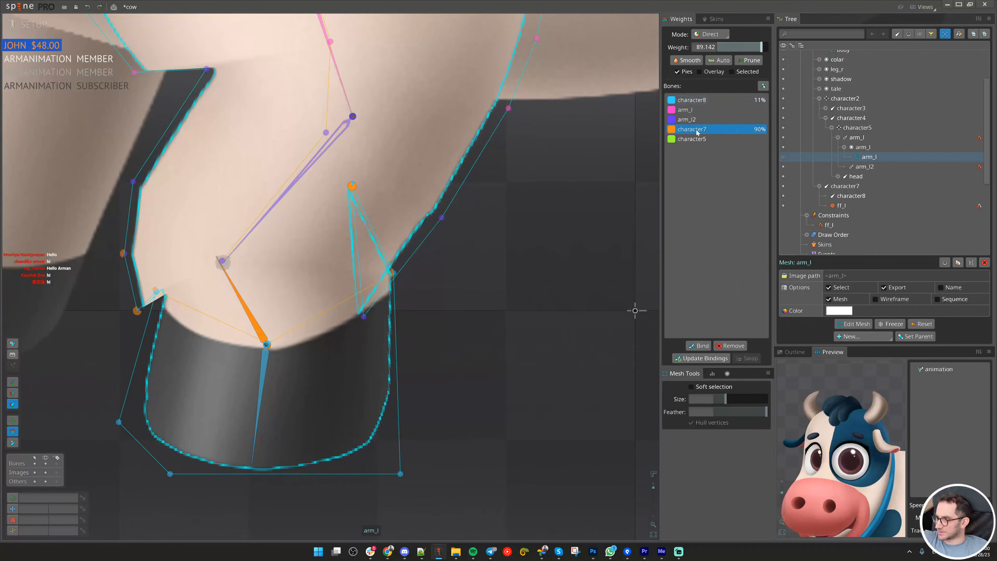
drag(697, 132, 699, 111)
click(250, 228)
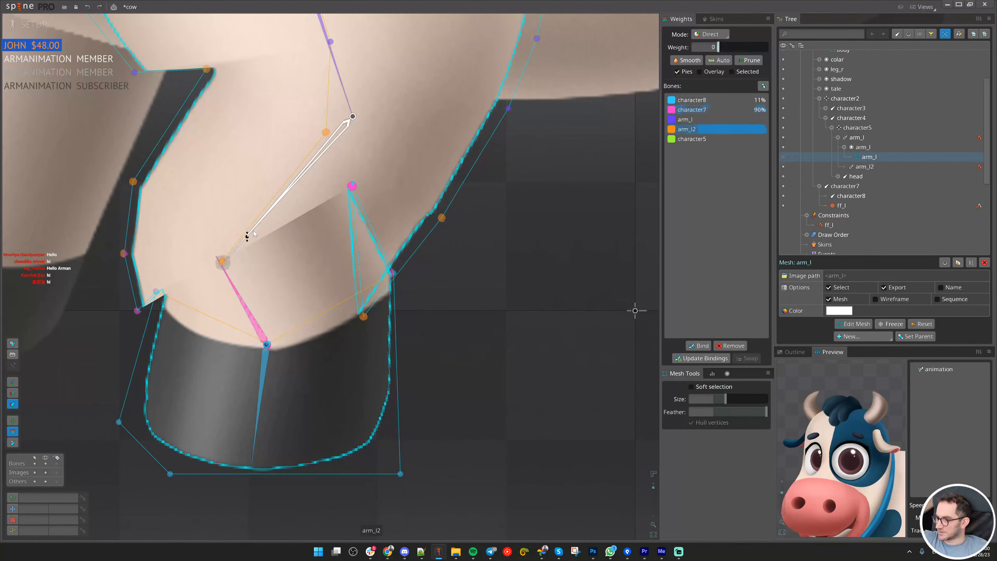
drag(694, 132, 694, 119)
scroll(388, 238, down, 5)
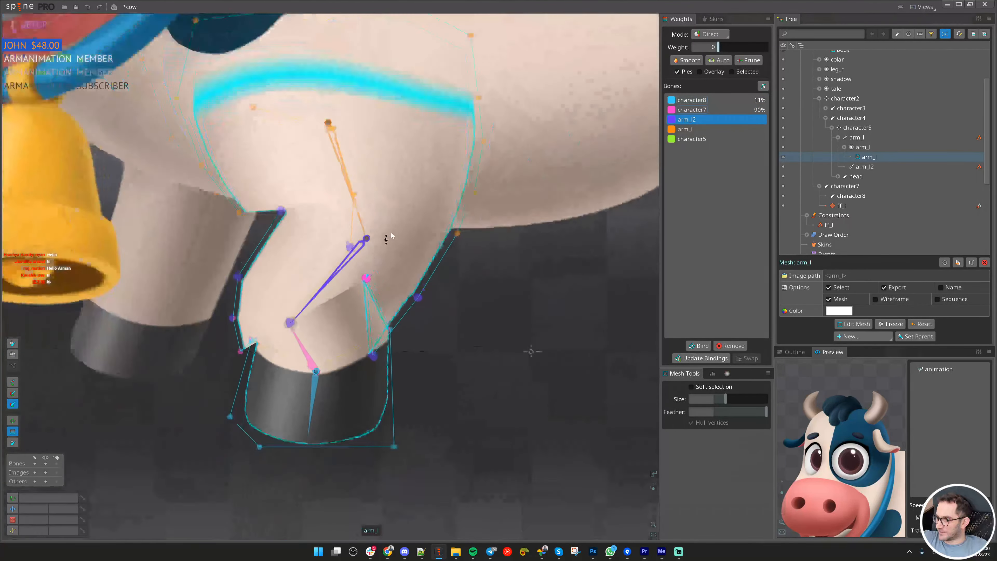
click(348, 204)
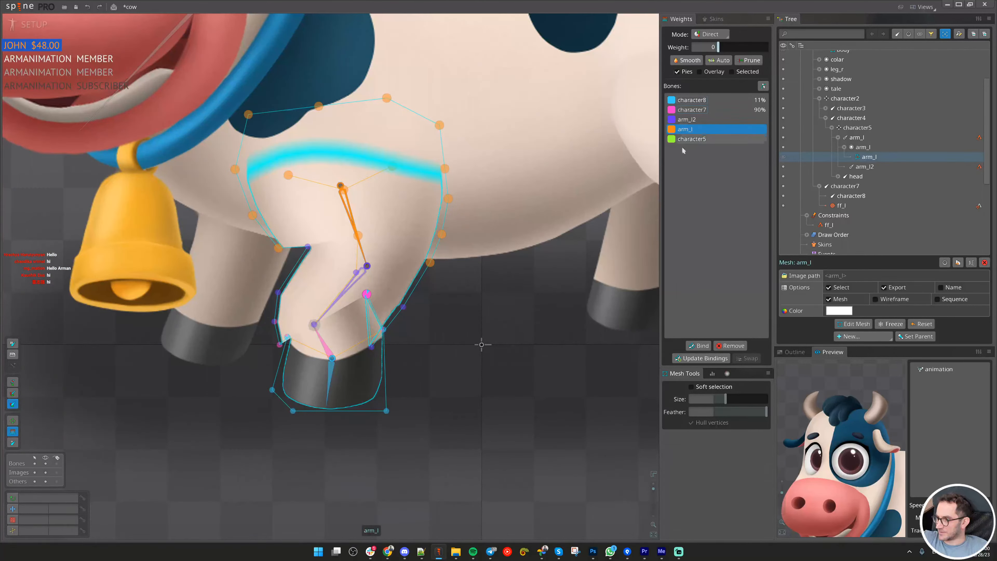
- Deselect the leg mesh and paste the copied transform back onto character7
scroll(452, 294, down, 5)
drag(395, 285, 414, 270)
scroll(412, 276, up, 4)
key(v)
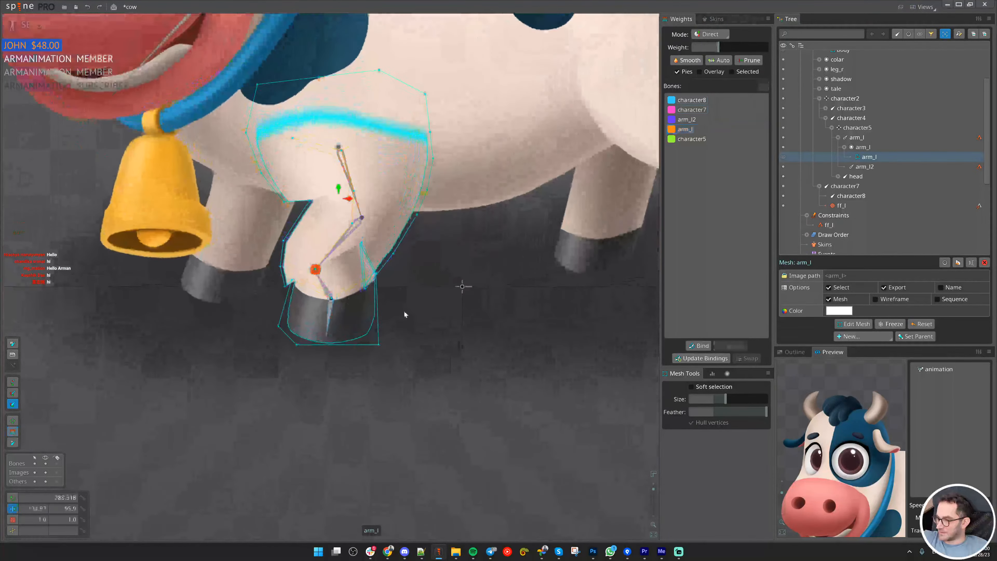
scroll(369, 302, up, 5)
key(Escape)
scroll(488, 315, down, 4)
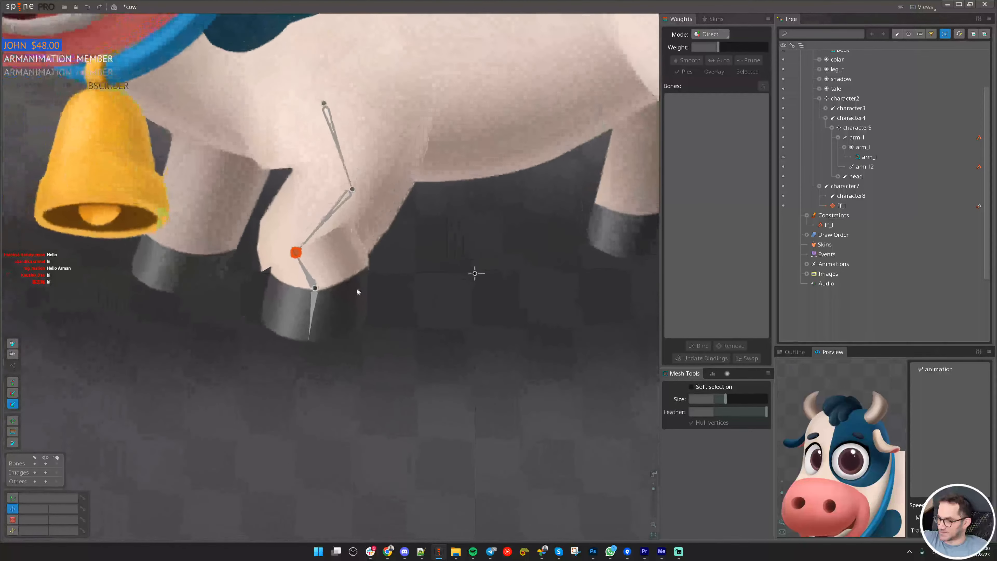
click(310, 276)
key(ctrl+v)
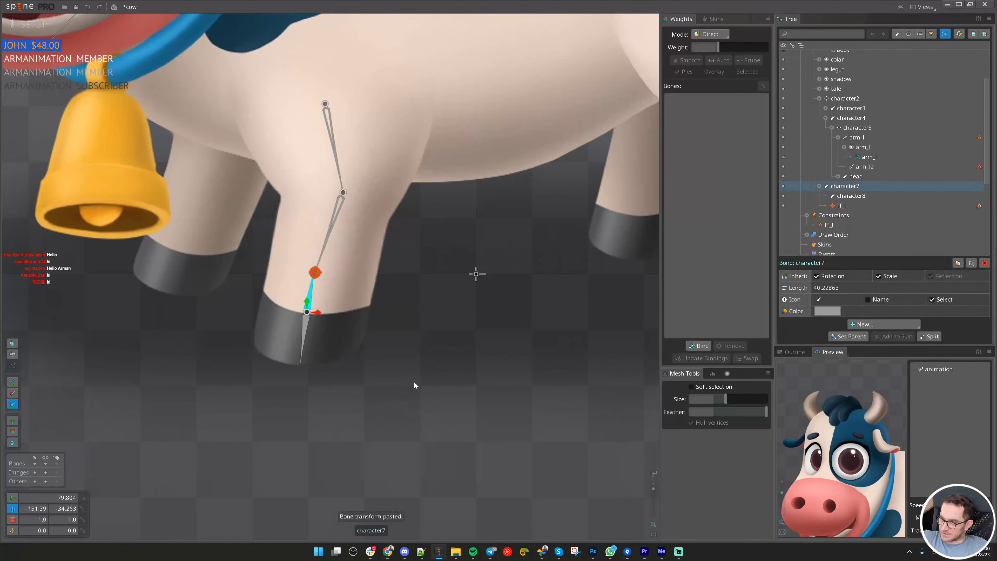
- Rotate character7 to about 112° and move it up to about -137, -16 to bend the leg again
key(c)
drag(413, 385, 452, 327)
key(v)
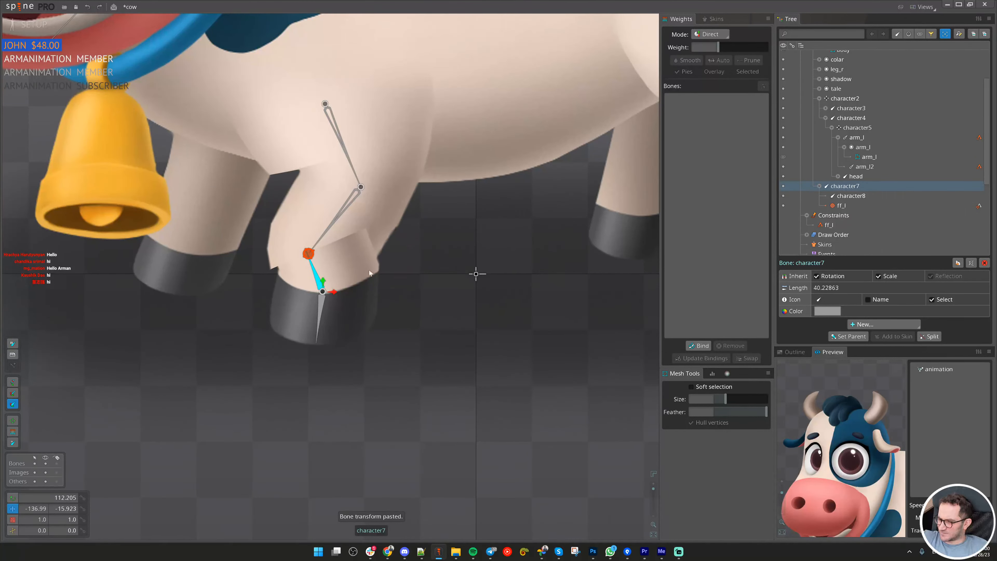
- Rebalance the front-edge vertices just above the hoof, giving the lowest one 72% character8 and 28% character7
click(302, 279)
scroll(297, 279, up, 5)
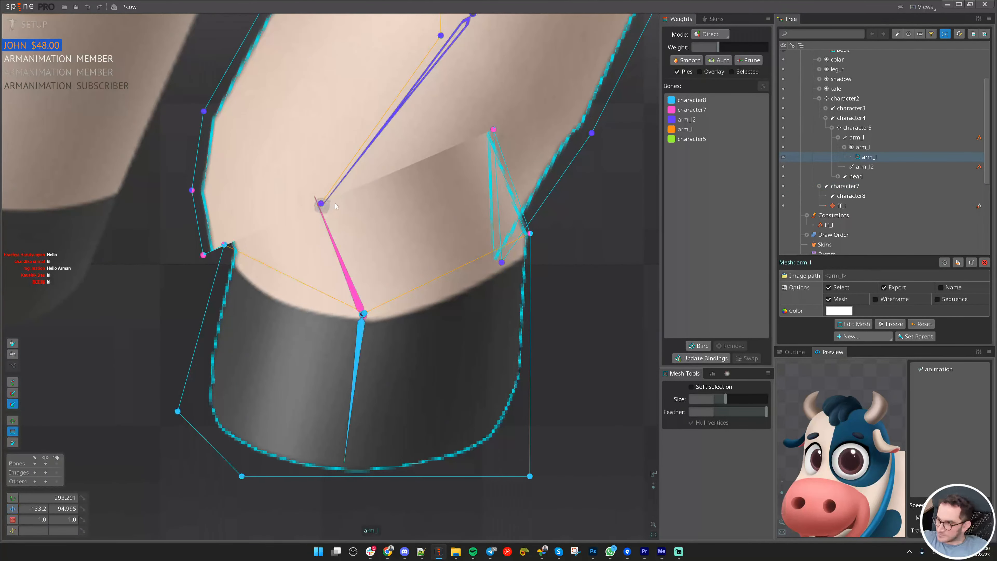
click(337, 189)
click(225, 245)
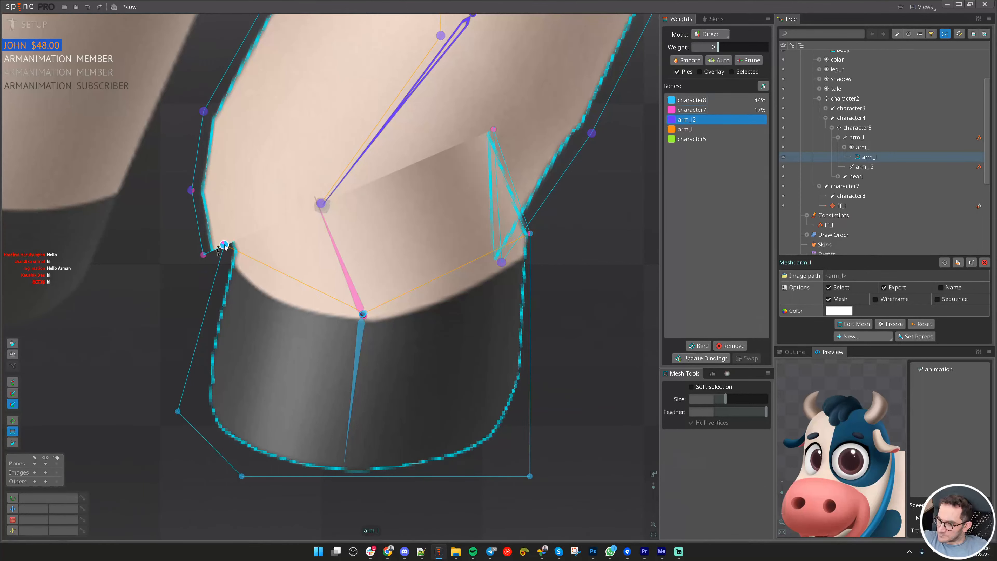
drag(228, 275, 232, 232)
click(203, 254)
drag(208, 284, 220, 221)
click(192, 191)
click(224, 245)
click(331, 235)
scroll(438, 279, down, 3)
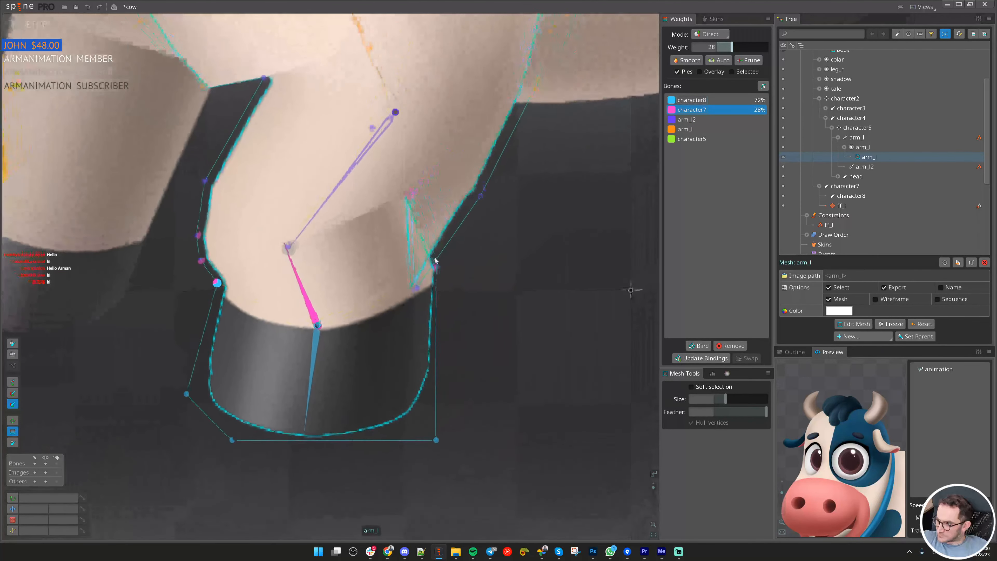
- Leave the leg mesh and restore the copied transform on character7
key(Escape)
key(Escape)
click(305, 297)
scroll(314, 252, down, 5)
key(ctrl+v)
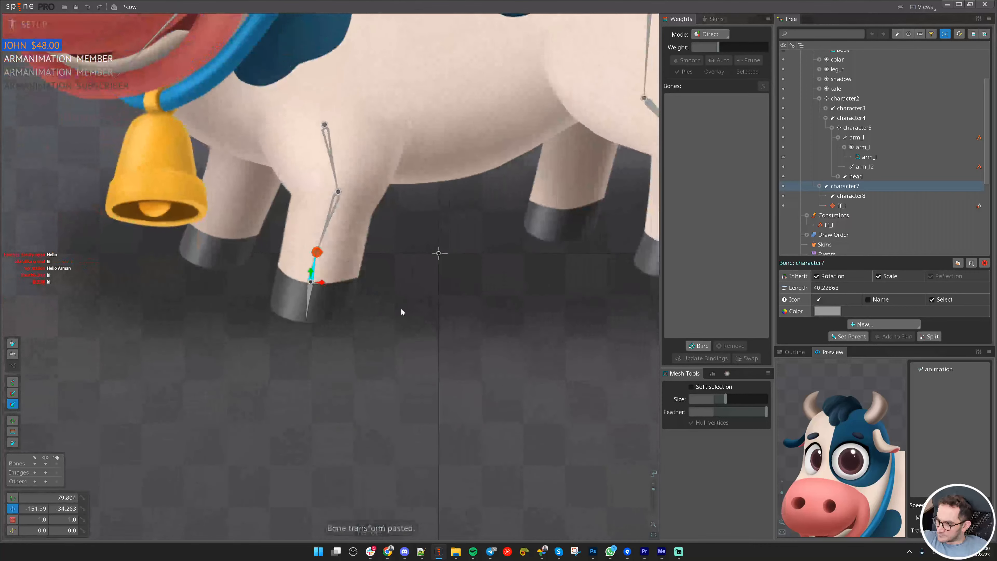
- Move and rotate character7 in several directions to test the leg's deformation, undoing each test pose
drag(401, 312, 403, 291)
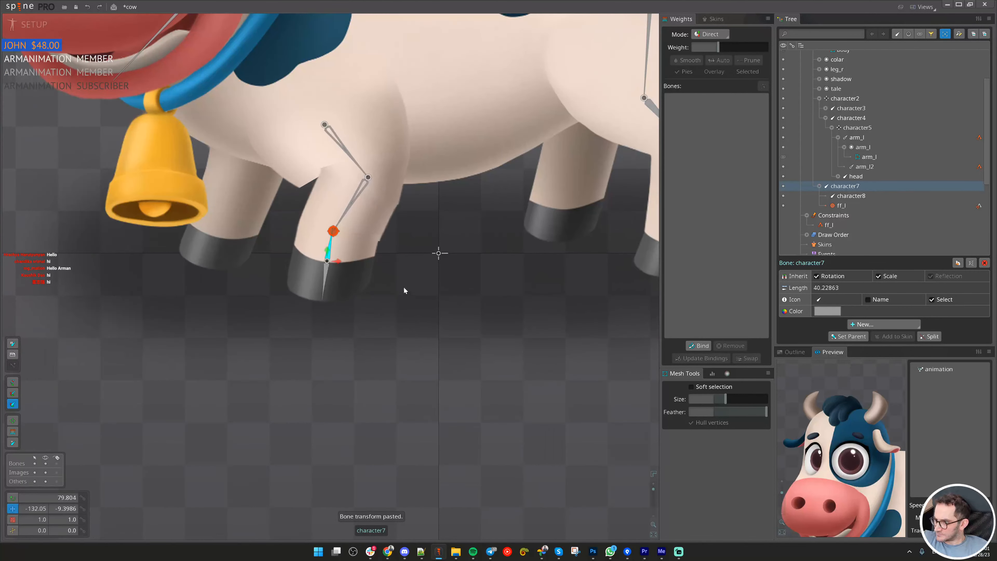
key(ctrl+z)
drag(424, 323, 427, 267)
key(ctrl+z)
key(c)
key(ctrl+z)
scroll(355, 229, up, 3)
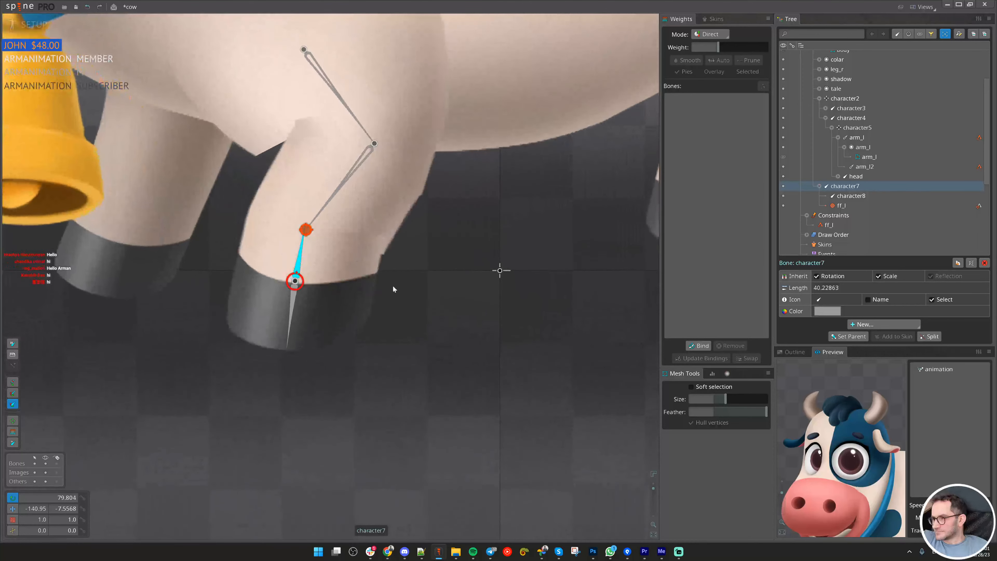
key(ctrl+z)
- Save the project and open the leg mesh arm_l for mesh editing
click(343, 293)
key(ctrl+s)
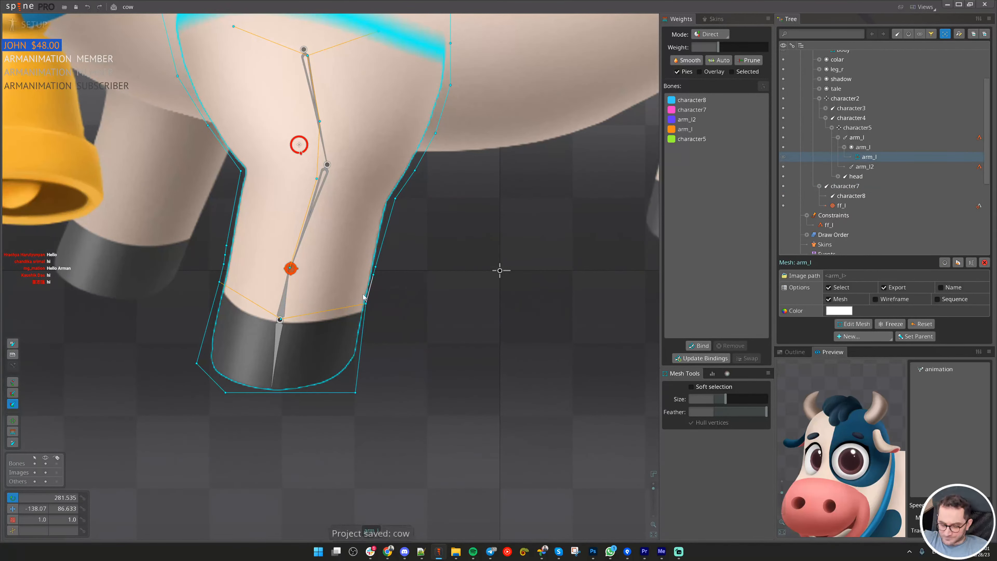
scroll(321, 287, up, 5)
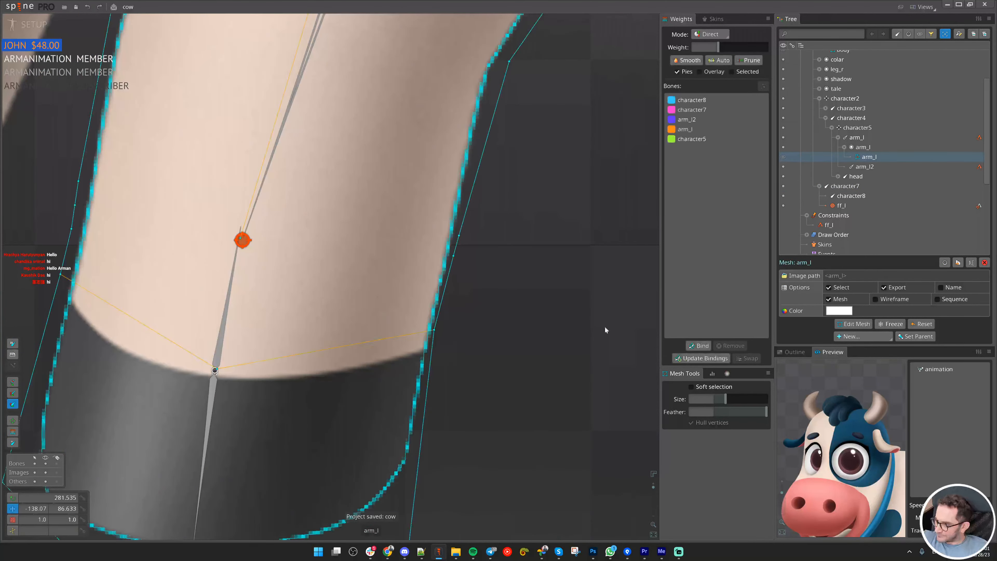
click(848, 324)
scroll(383, 317, down, 4)
scroll(380, 313, up, 4)
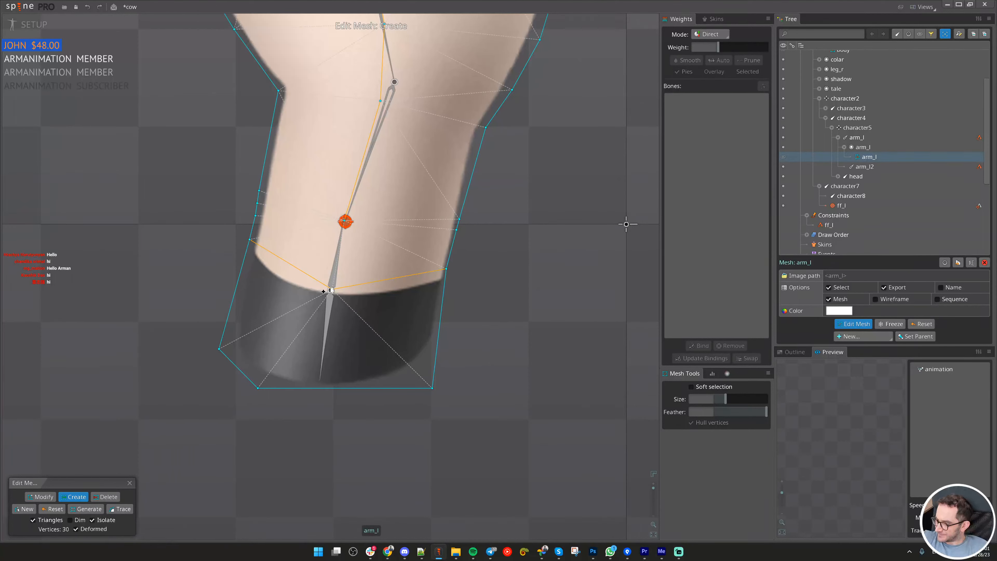
drag(338, 261, 449, 260)
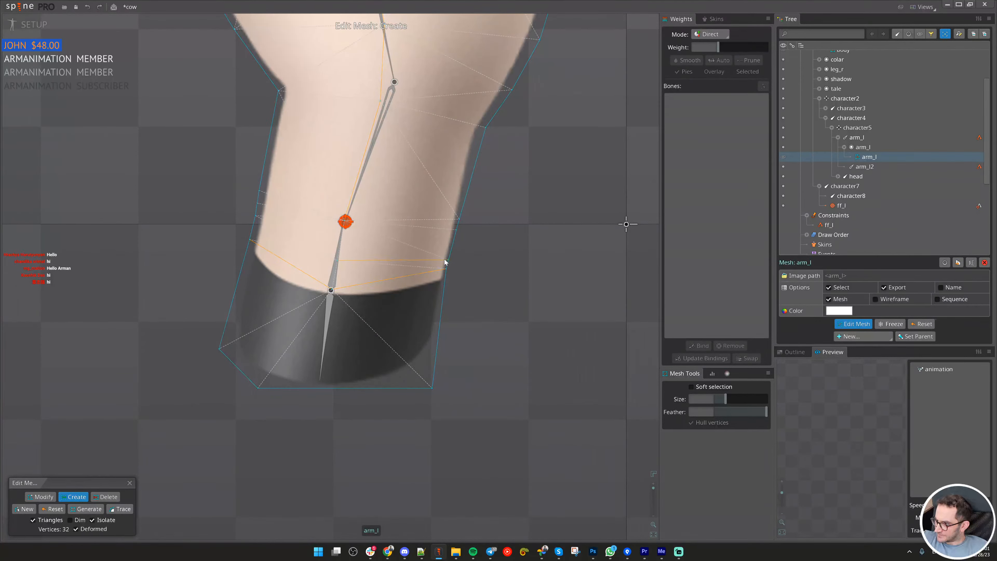
key(ctrl+z)
key(ctrl+z)
- Add short rows of connected inner vertices along the rear and front sides just above the hoof, and finish mesh editing
click(423, 254)
drag(424, 251, 434, 218)
click(450, 257)
click(419, 273)
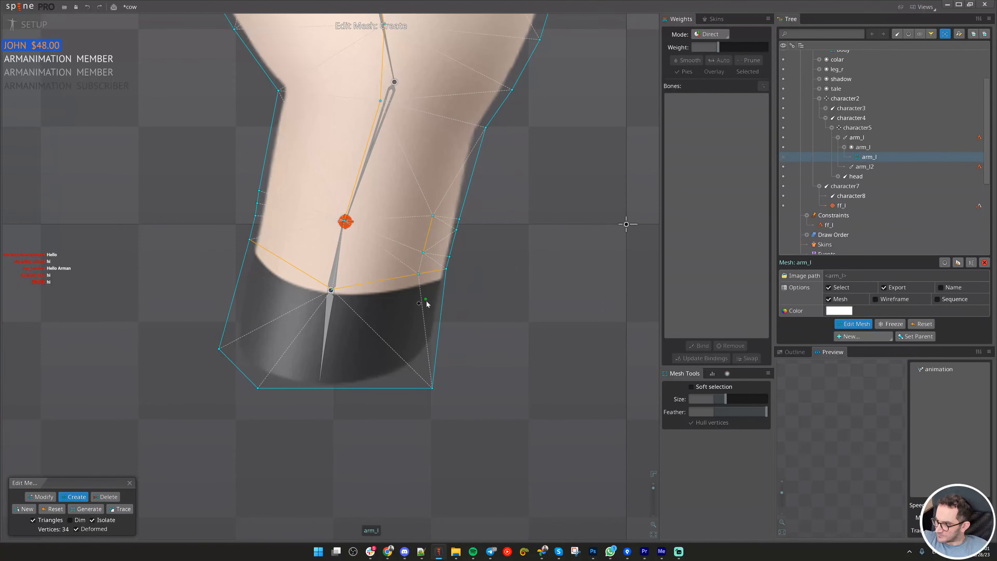
drag(264, 248, 278, 211)
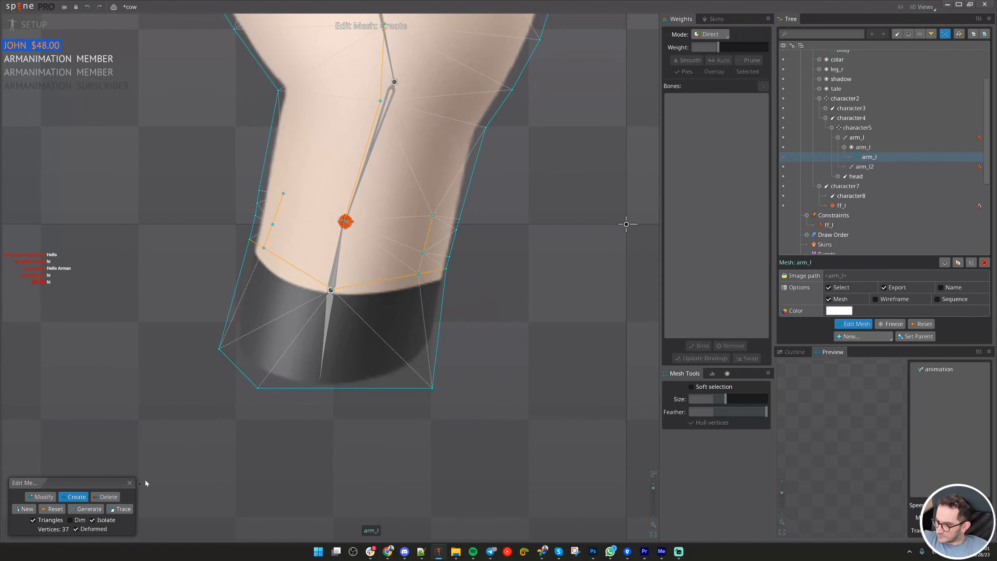
click(130, 482)
- Save the project and copy character7's transform for the edited leg
click(334, 271)
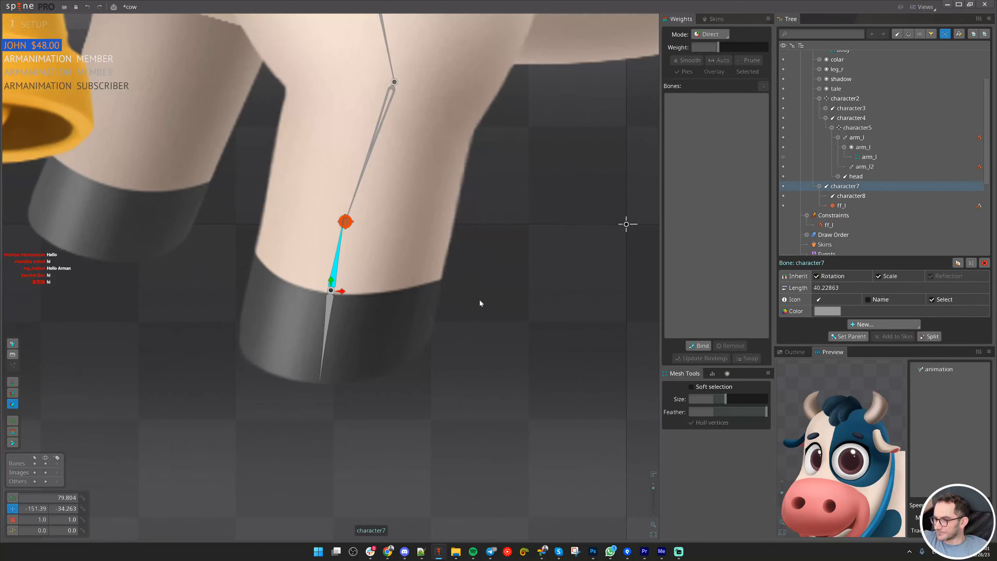
key(ctrl+s)
key(ctrl+c)
- Rotate character7 to bend the leg, framing it in the preview, then undo and pose the bone again
drag(481, 298, 446, 213)
scroll(837, 416, down, 3)
drag(883, 505, 846, 431)
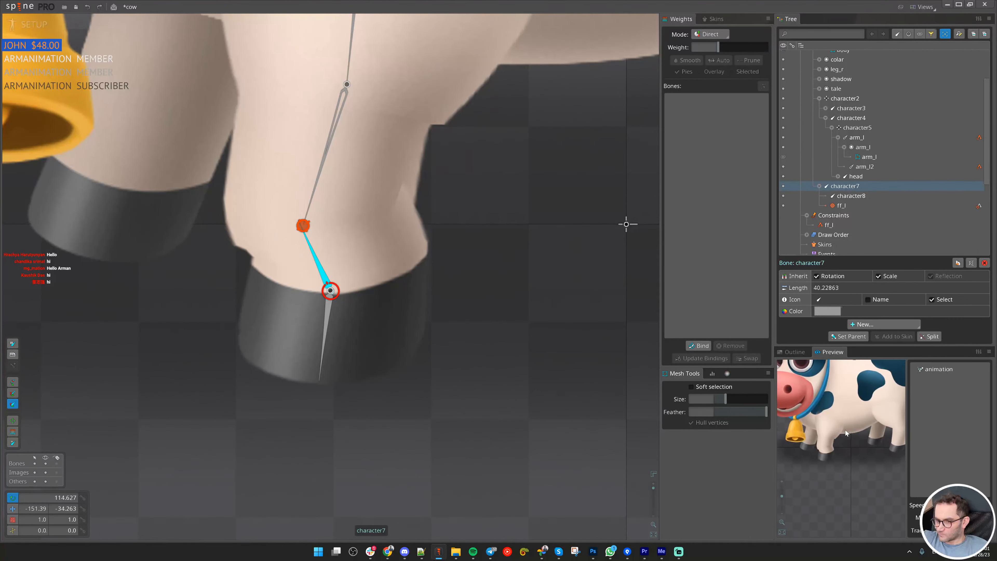
scroll(847, 433, up, 3)
key(ctrl+z)
drag(505, 331, 541, 192)
- Select the bent leg mesh and choose arm_l2 as the bone to weight
click(377, 267)
scroll(346, 291, up, 2)
click(687, 120)
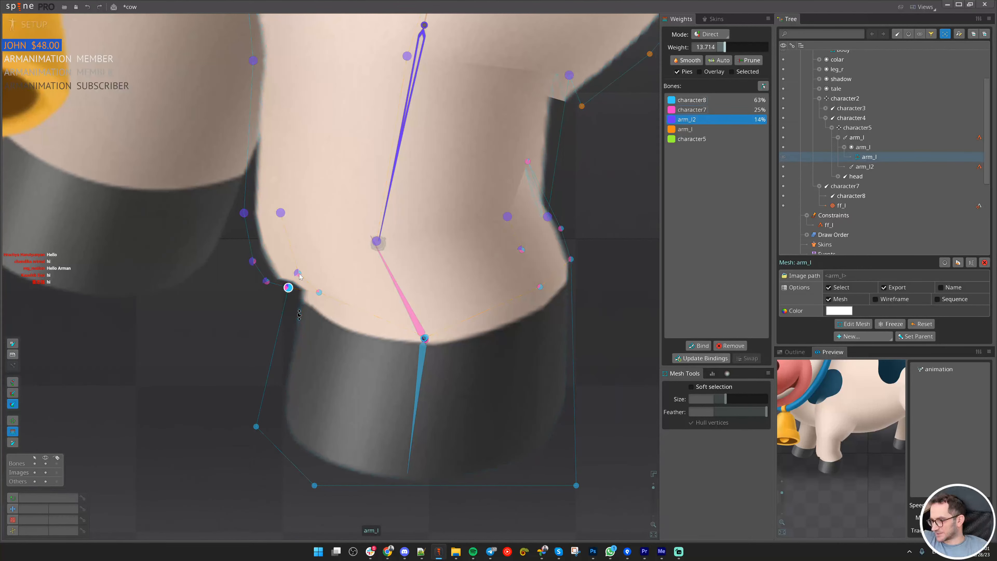
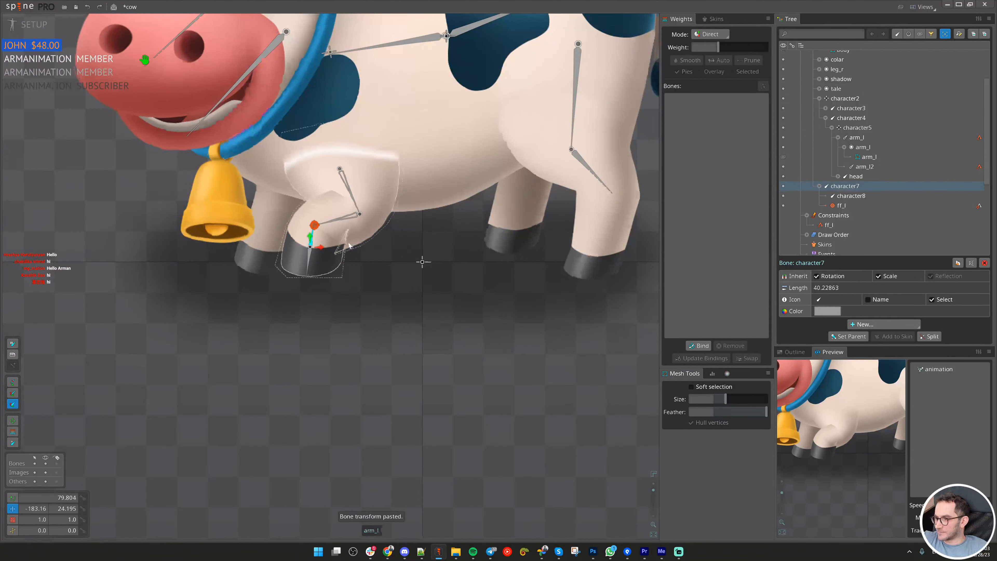
- Select the bent arm_l mesh and add character7 influence to the stray vertex behind the hoof
scroll(347, 244, up, 3)
click(348, 244)
scroll(348, 243, up, 3)
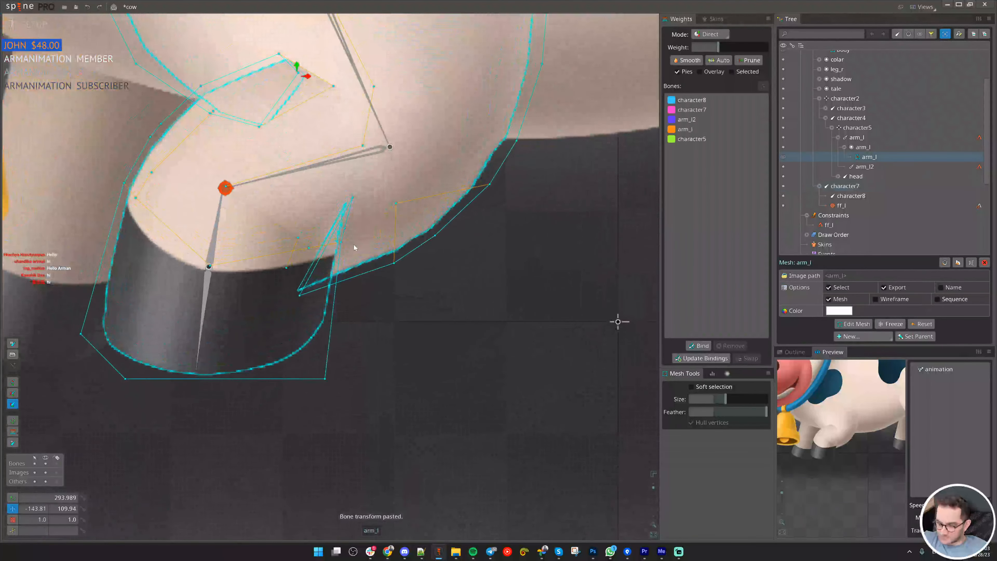
key(g)
click(300, 295)
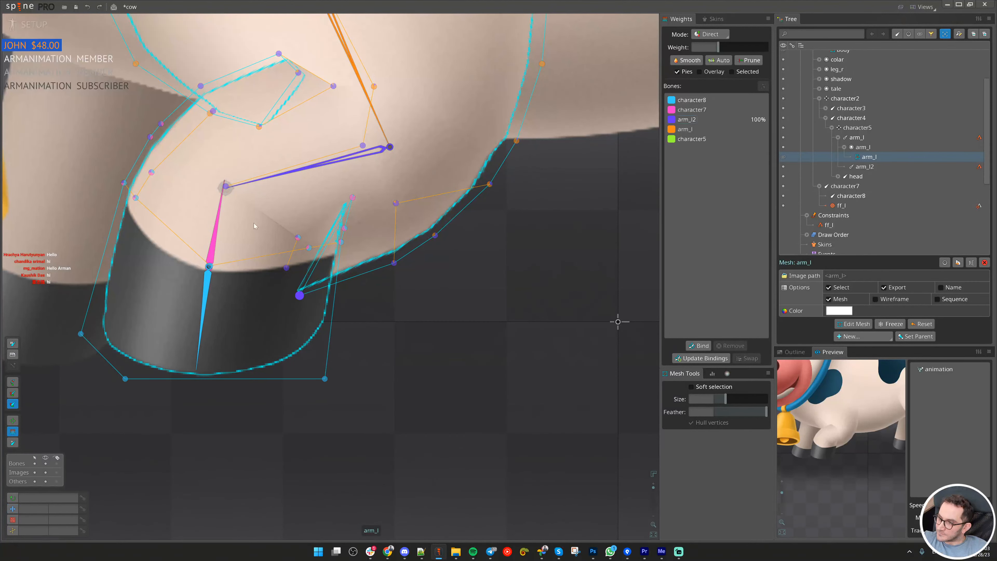
click(215, 229)
scroll(305, 267, up, 2)
drag(297, 308, 379, 148)
- Set arm_l2's weight to about 61% on the outer vertex behind the hoof and 0 on the neighbouring inner one
click(314, 124)
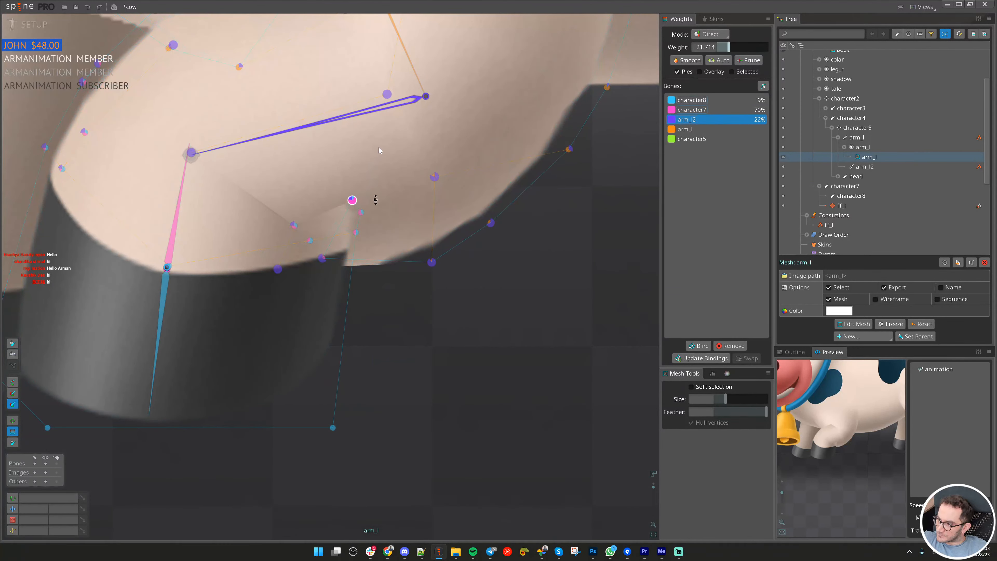
drag(323, 259, 326, 277)
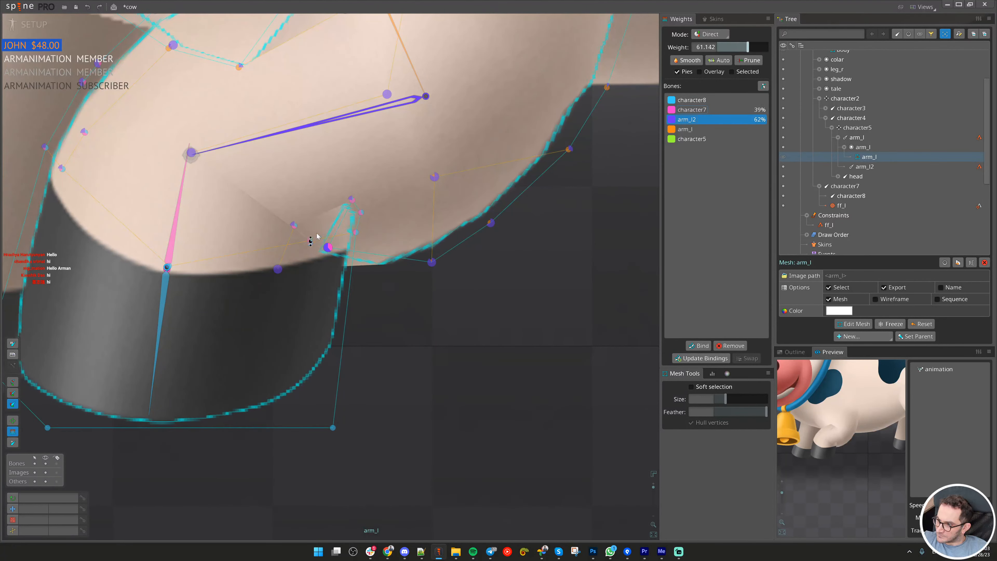
click(314, 238)
drag(314, 238, 163, 237)
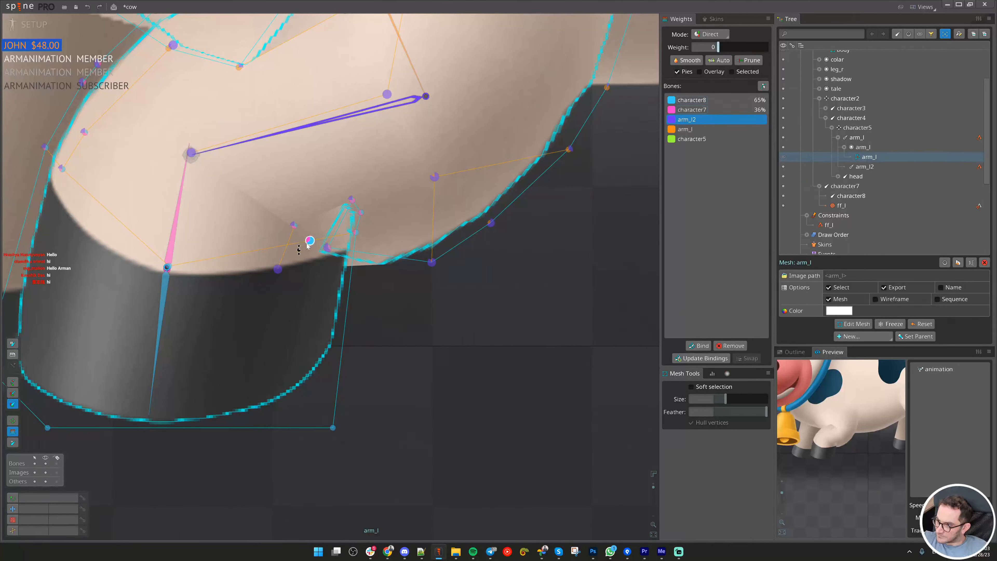
- Try changing character7's weight on the inner vertex behind the hoof, undo it and switch back to arm_l2
click(172, 226)
drag(311, 241, 314, 252)
key(ctrl+z)
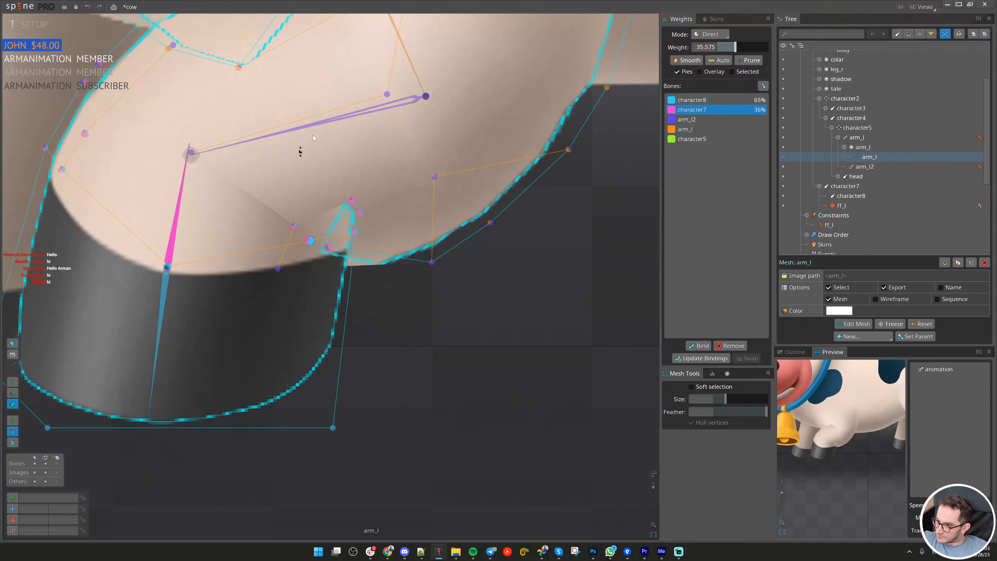
click(296, 127)
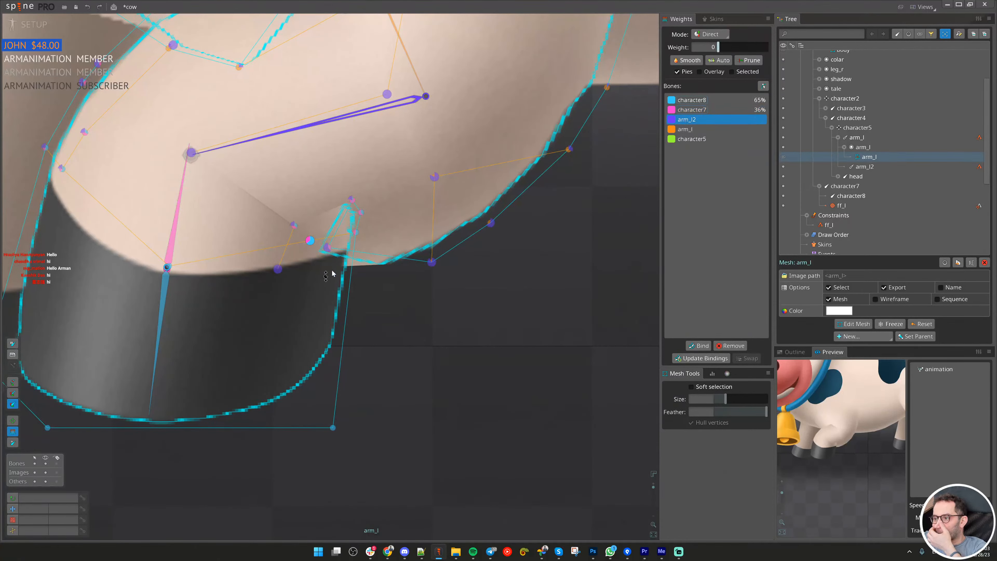
- Deselect the leg mesh, restore character7's copied transform to straighten the leg, and save the project
scroll(397, 264, down, 5)
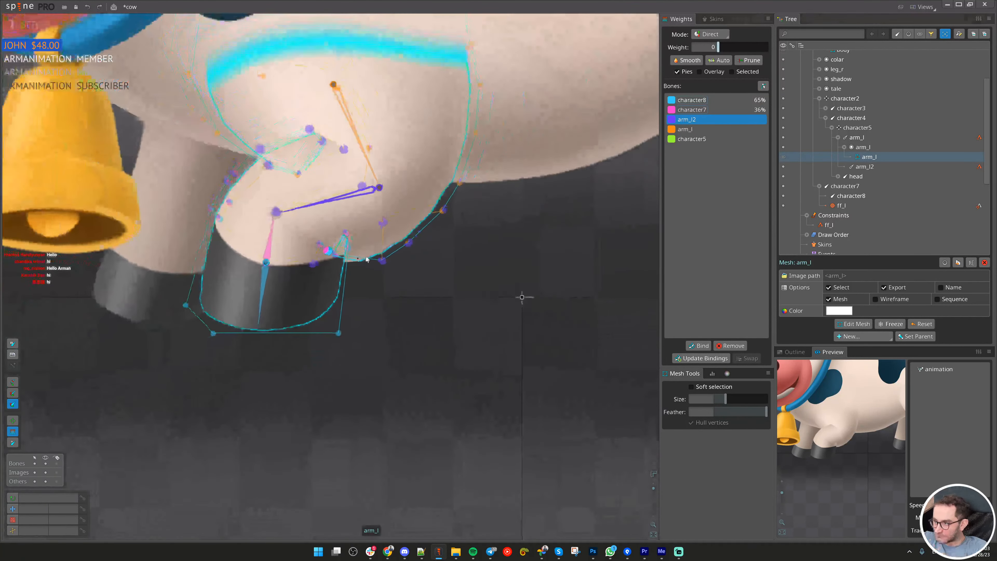
scroll(554, 305, up, 3)
key(Escape)
click(462, 309)
scroll(464, 308, down, 5)
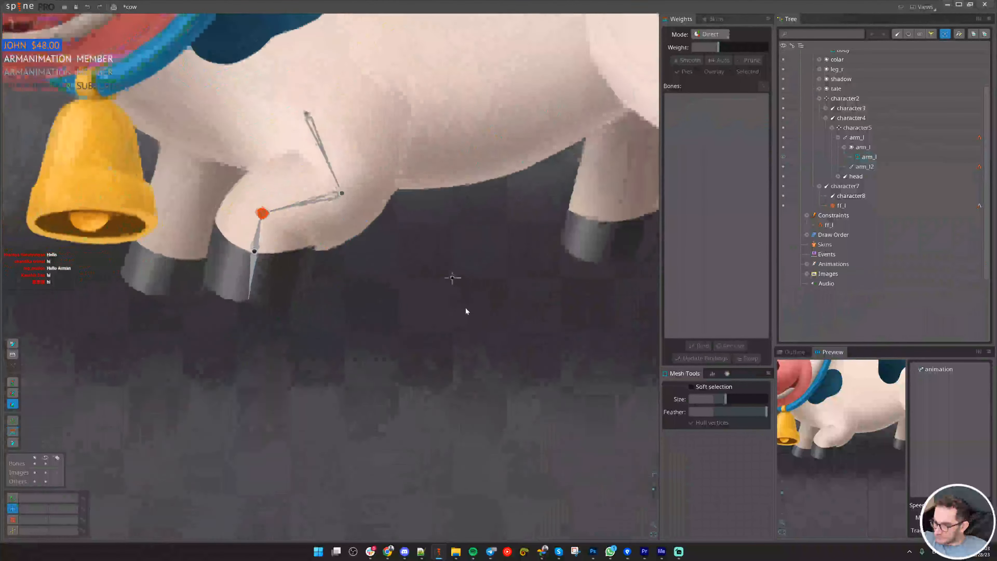
click(265, 236)
key(ctrl+v)
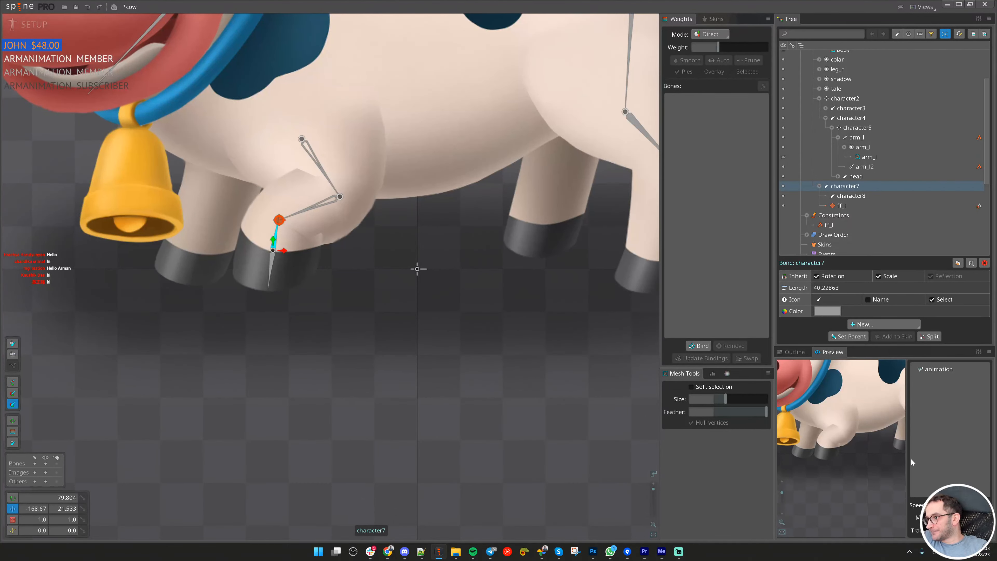
scroll(834, 451, down, 5)
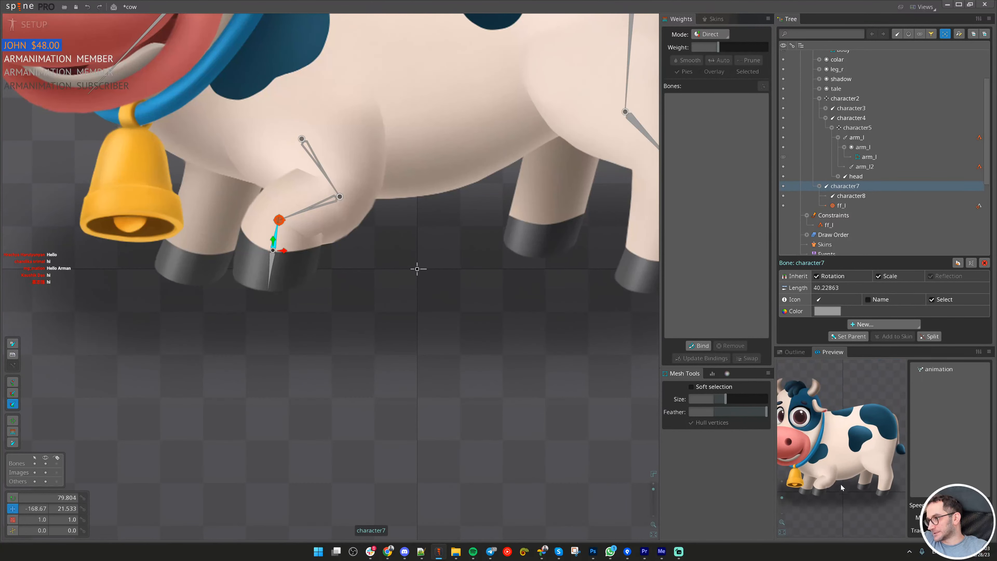
scroll(837, 483, up, 2)
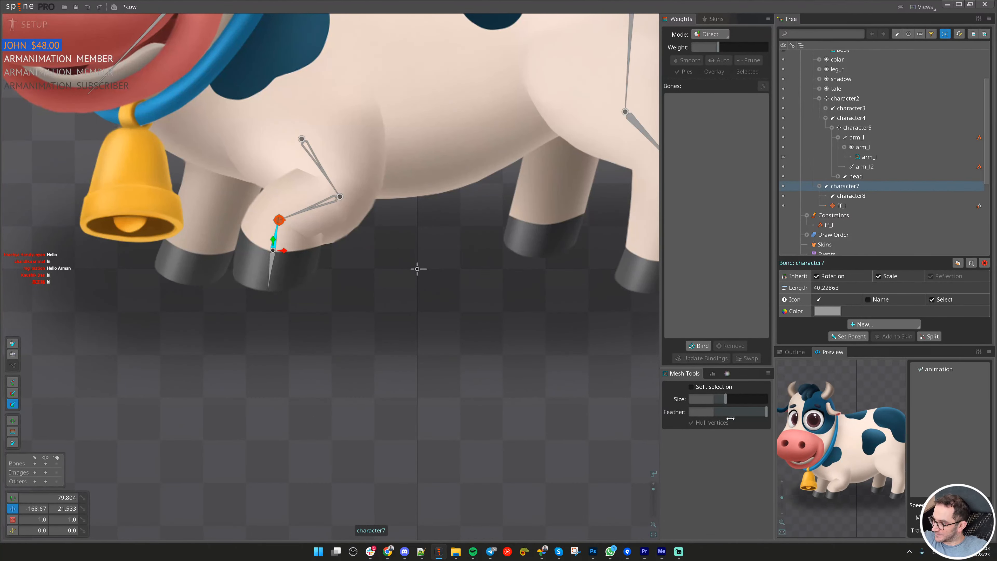
key(ctrl+s)
- Try rotating character7 in both directions to check how the front leg deforms, undoing each rotation
scroll(559, 392, down, 4)
scroll(442, 305, up, 8)
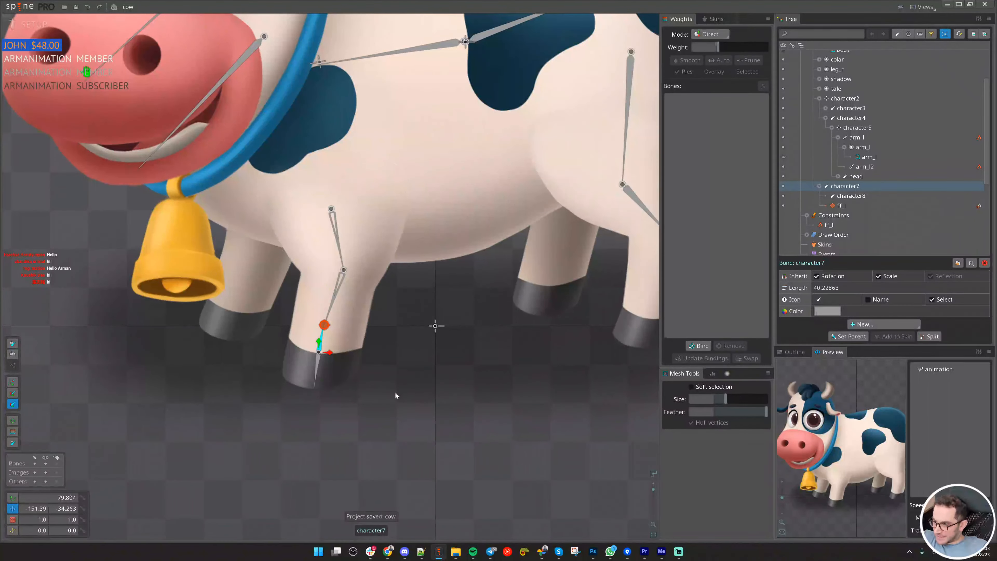
scroll(321, 339, up, 3)
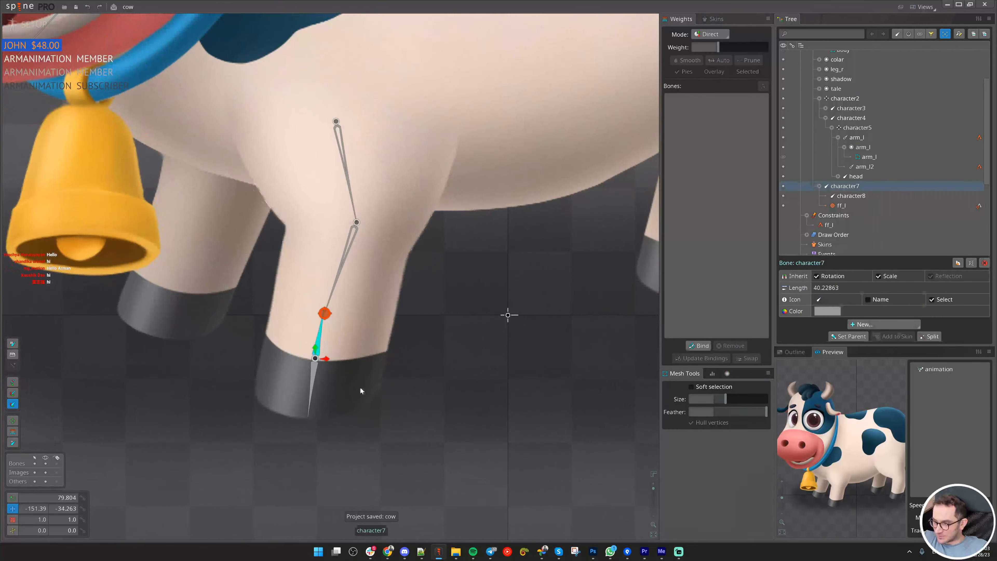
key(space)
click(317, 351)
drag(503, 468, 516, 429)
key(ctrl+z)
key(c)
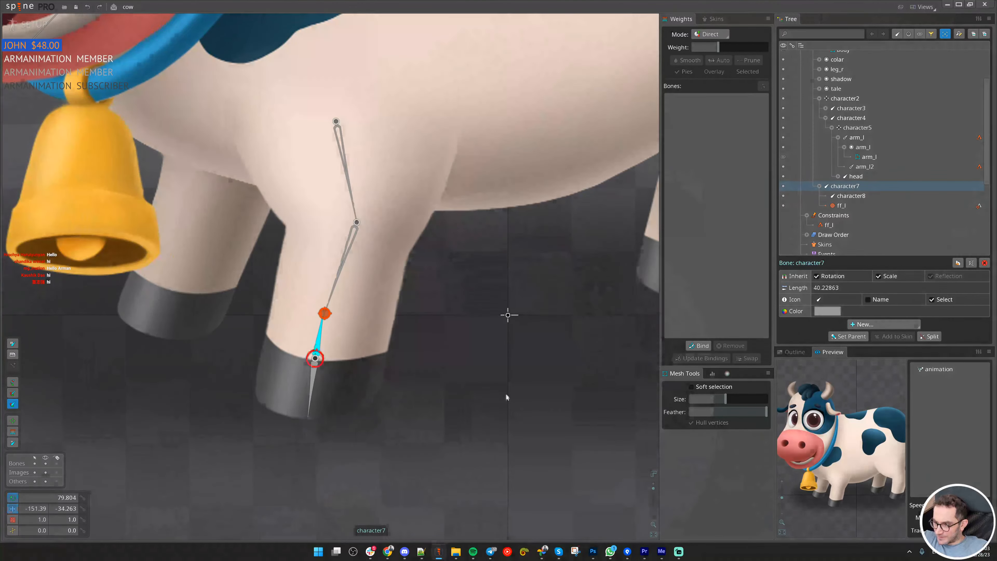
drag(505, 395, 508, 449)
key(ctrl+z)
- Try stretching character7 to an X scale of about 1.5 to check the leg bend, and undo it
key(x)
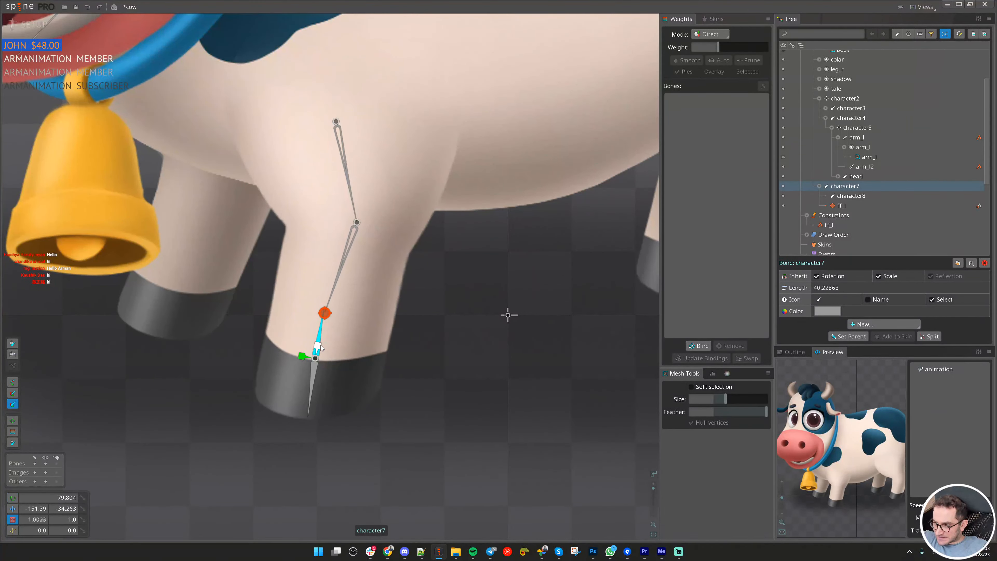
drag(320, 348, 346, 276)
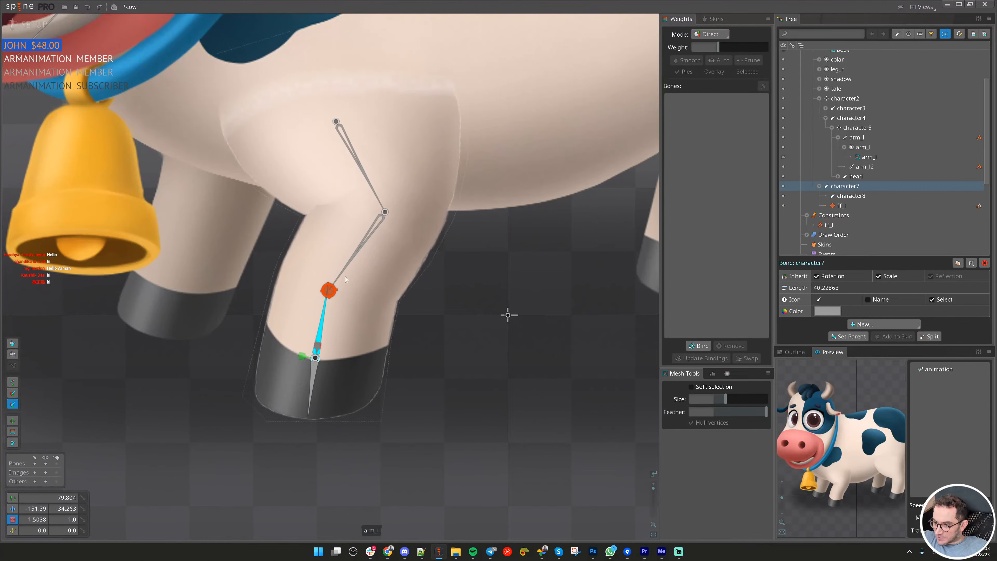
key(ctrl)
key(ctrl)
drag(486, 308, 450, 355)
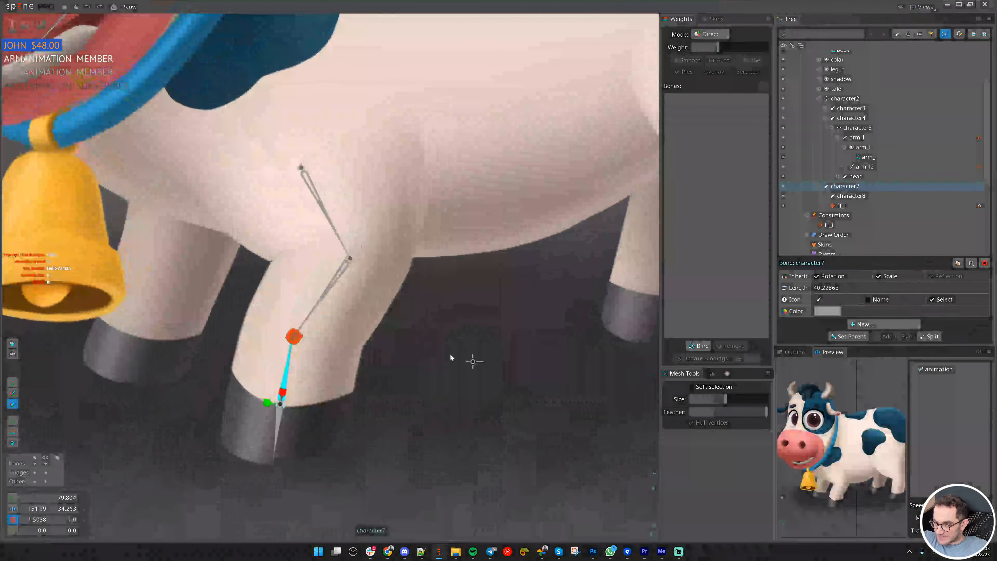
key(ctrl+z)
key(ctrl+y)
key(ctrl+z)
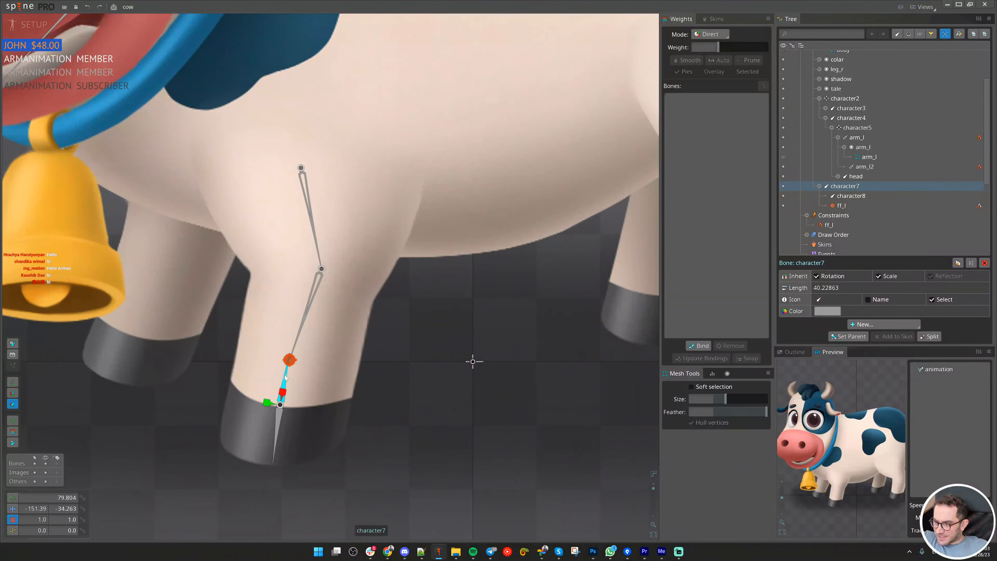
- Try rotating the hoof bone character8 to check the hoof's deformation, and undo it
click(279, 425)
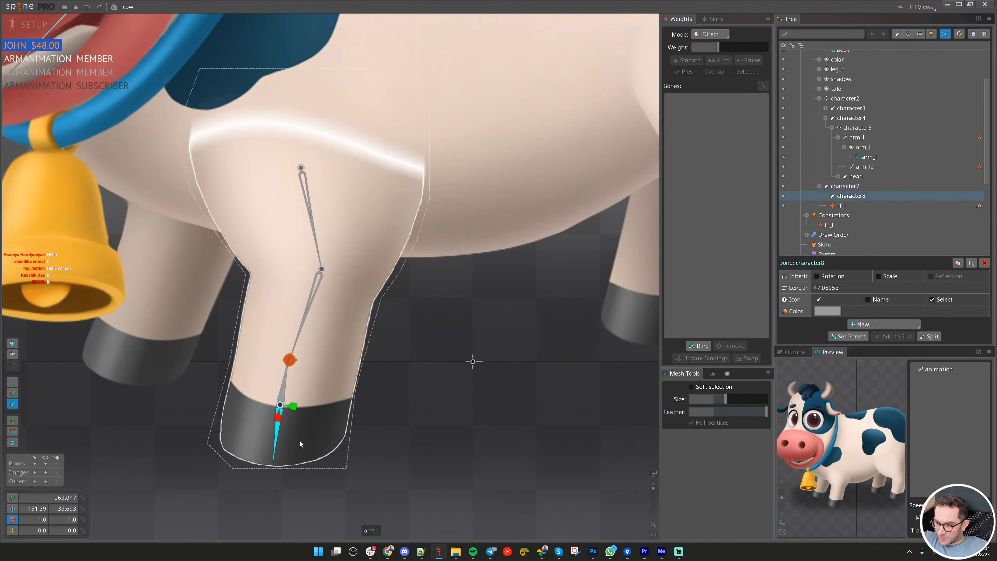
key(c)
drag(420, 479, 444, 429)
key(ctrl+z)
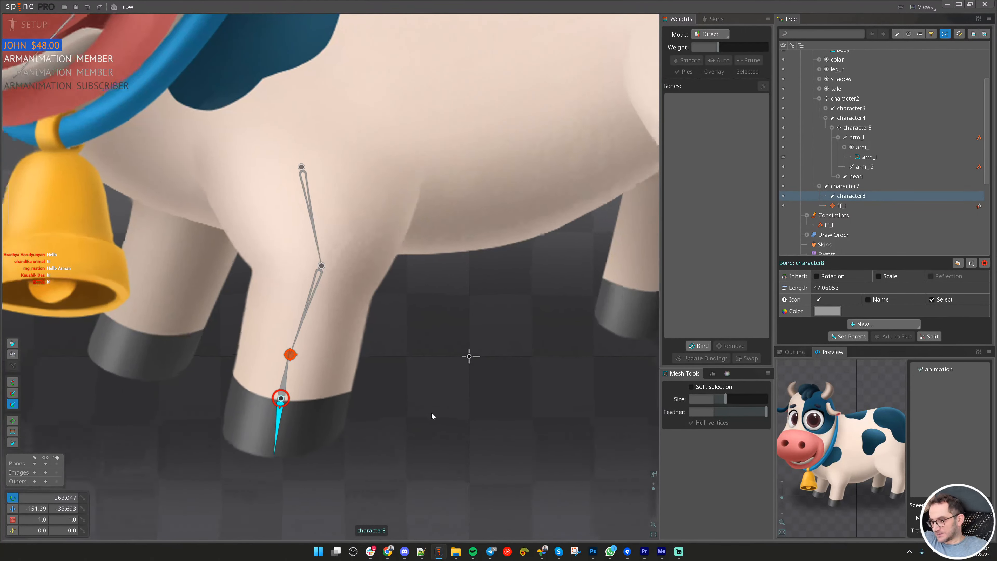
- Rotate and lift character7 to bend the front leg as a test pose
scroll(430, 413, down, 2)
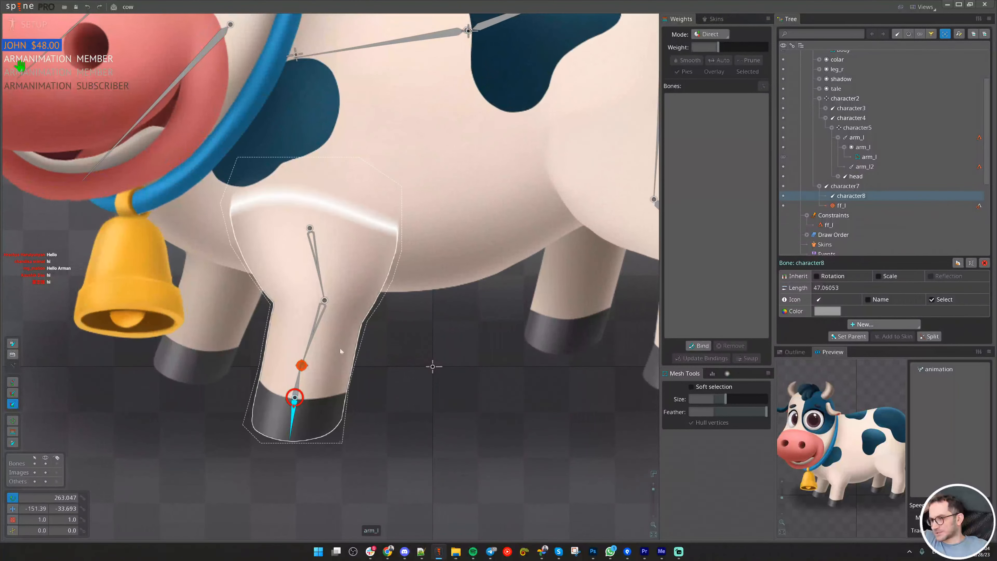
drag(377, 422, 365, 393)
click(285, 355)
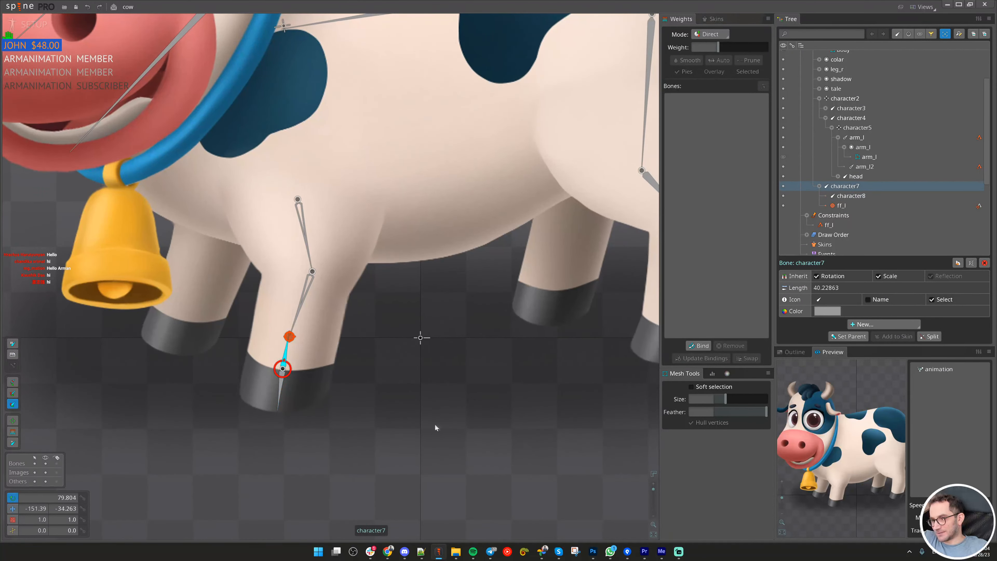
drag(435, 427, 426, 365)
key(v)
- Rotate the hoof bone character8 to about 316° and inspect the bent leg in the preview
click(283, 363)
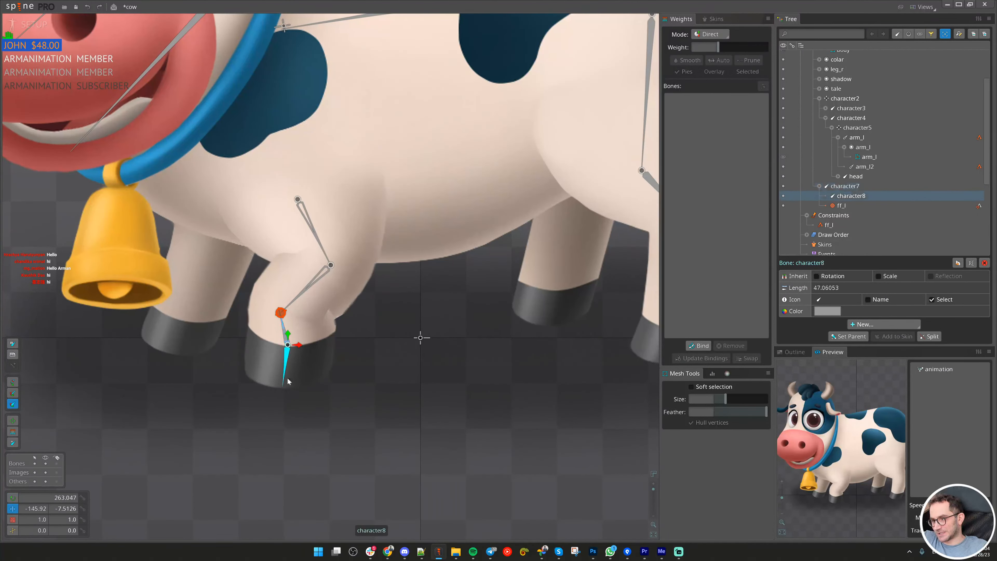
key(c)
drag(283, 364, 419, 378)
scroll(366, 327, up, 2)
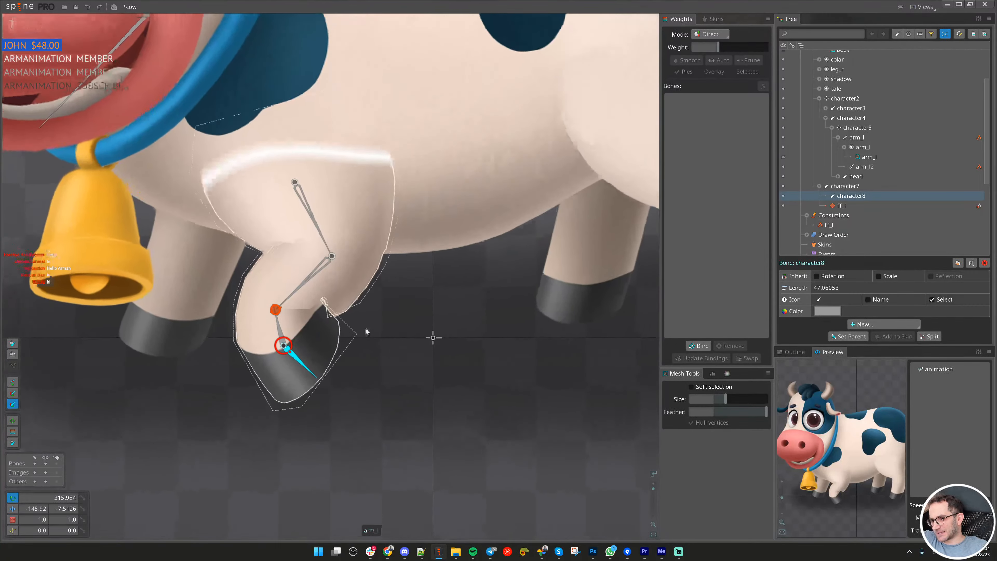
key(v)
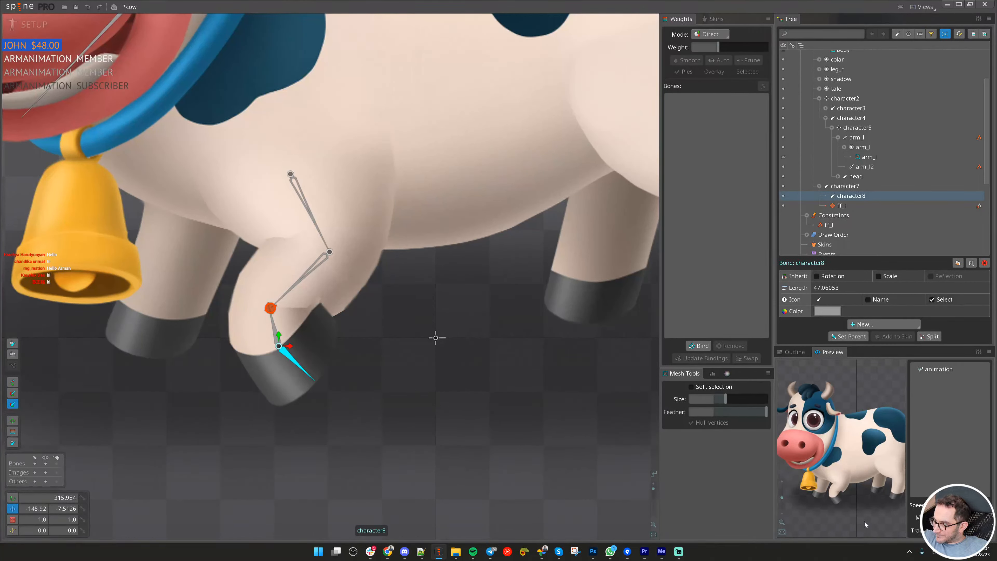
scroll(844, 503, up, 1)
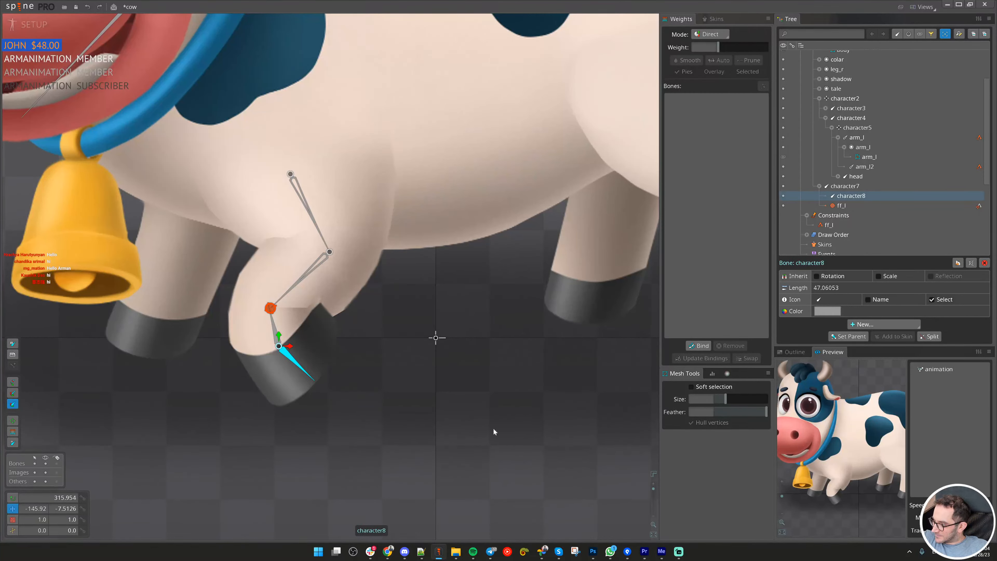
- Undo the test pose changes on character7 and character8 to return the front leg to its rest position
drag(406, 411, 405, 441)
key(ctrl+z)
key(ctrl+z)
key(ctrl+z)
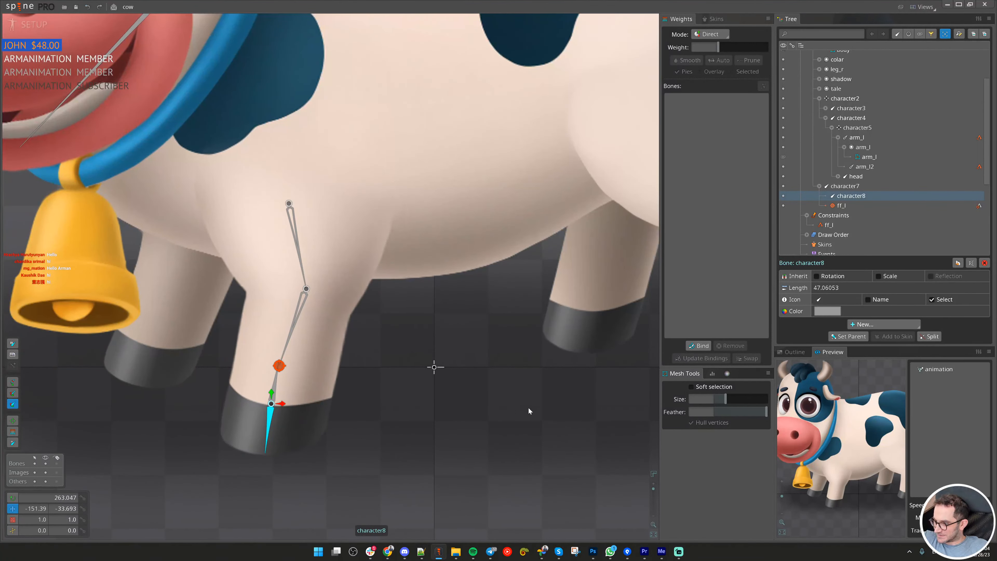
- Save the project and rename bone character6, at the rear end of the spine, as hips
drag(529, 407, 265, 481)
key(ctrl+s)
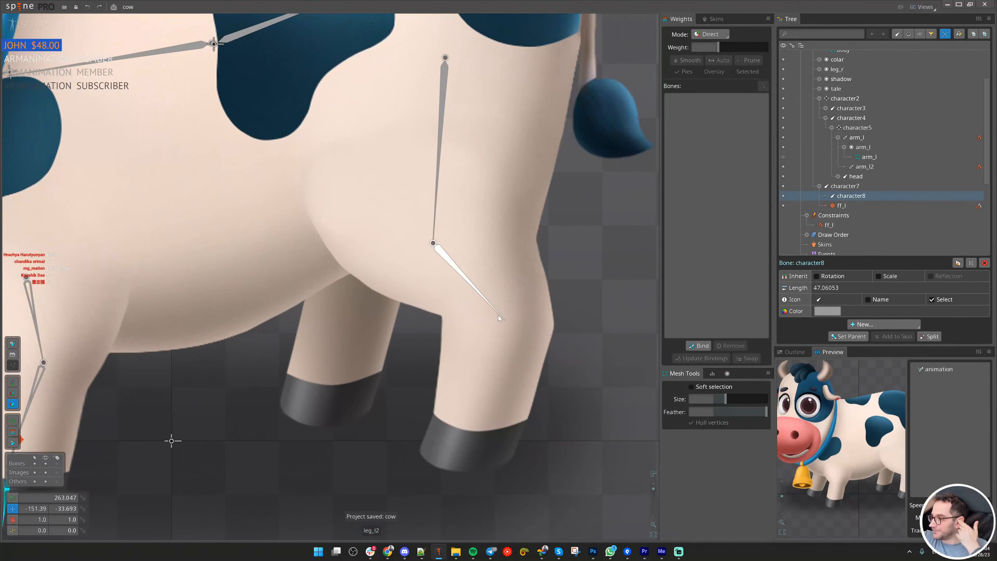
scroll(909, 143, up, 2)
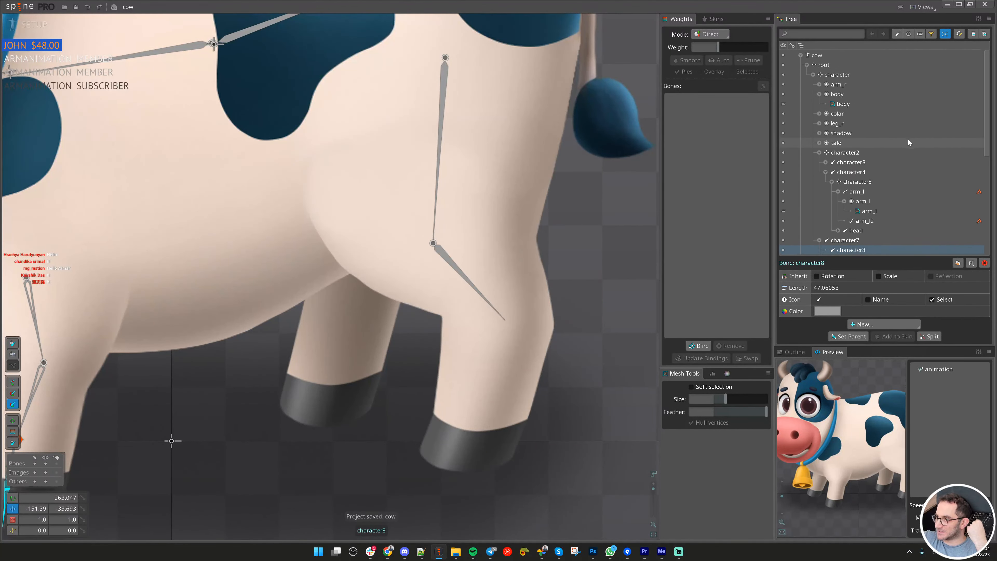
scroll(487, 206, down, 5)
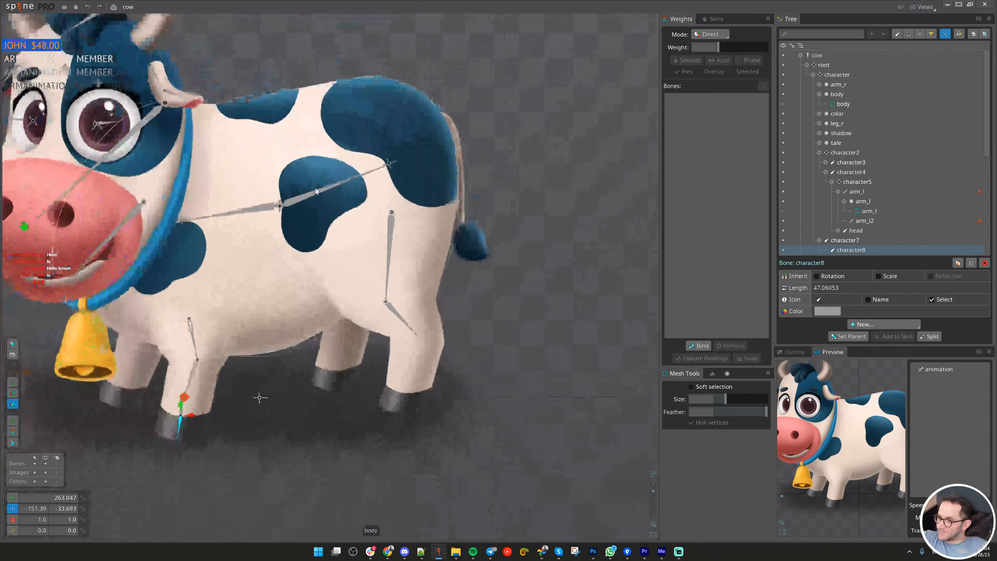
drag(318, 192, 366, 203)
click(386, 196)
click(438, 180)
click(434, 178)
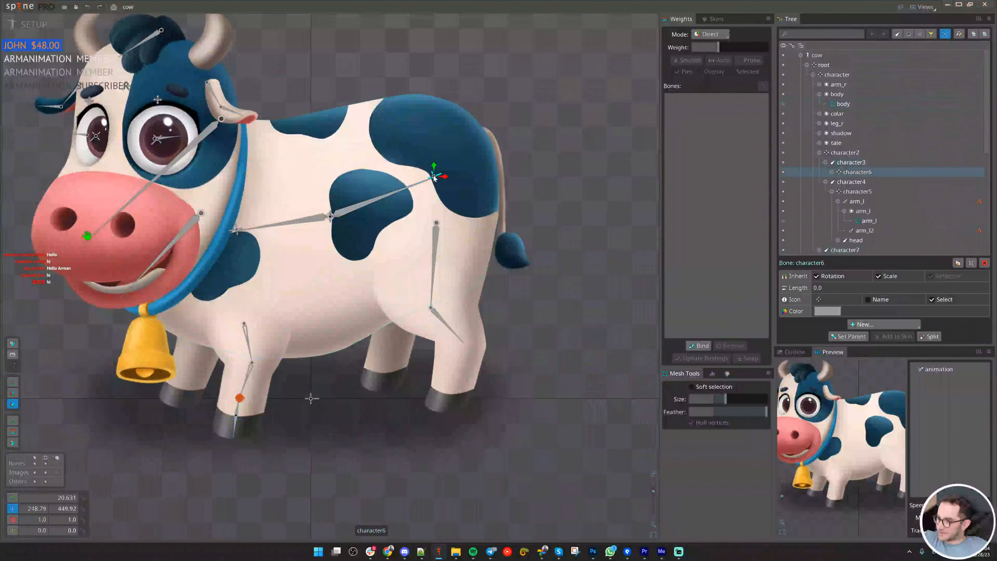
scroll(434, 178, up, 3)
double_click(868, 174)
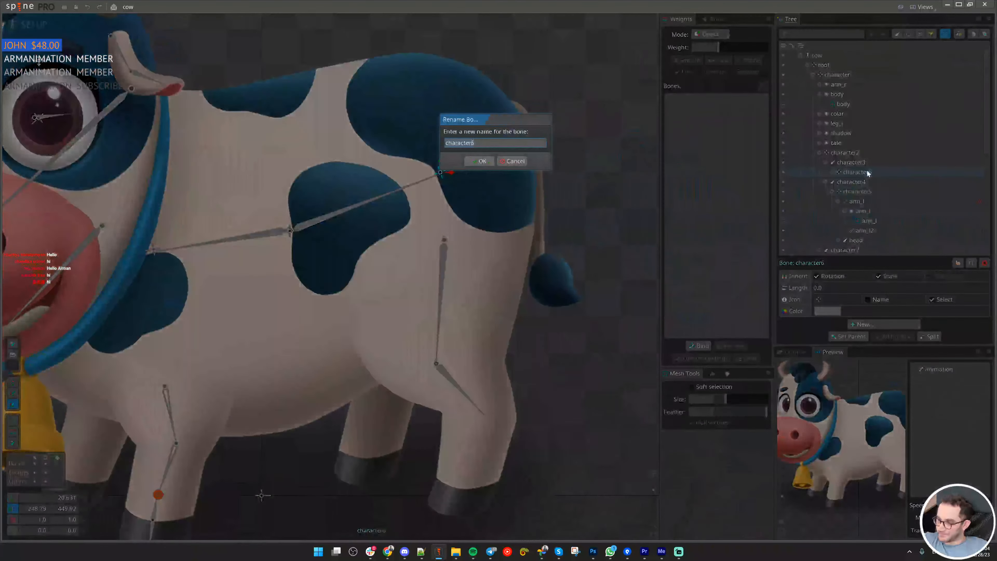
text(hips)
key(Return)
drag(158, 495, 241, 438)
drag(382, 449, 326, 439)
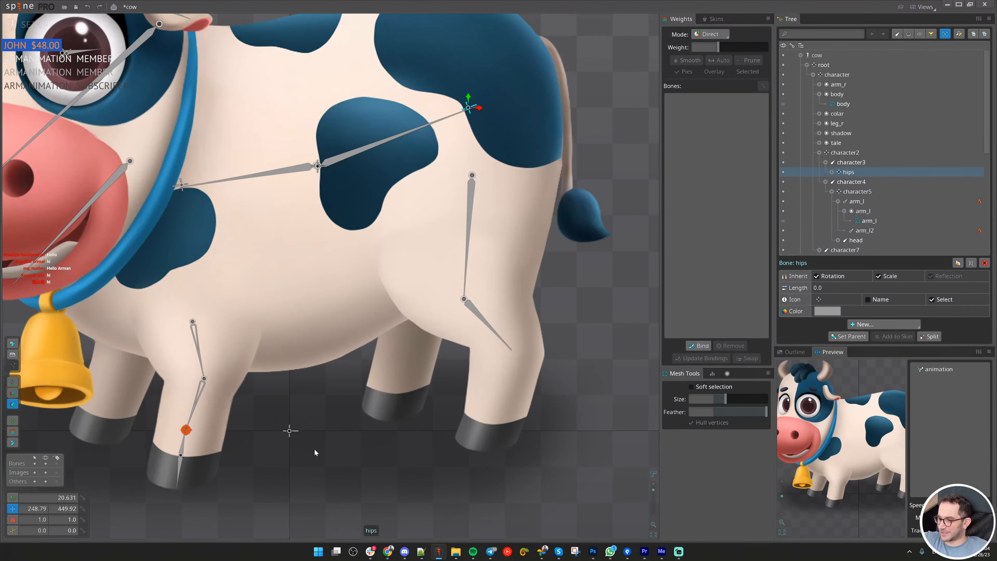
drag(315, 449, 258, 454)
scroll(120, 469, up, 3)
drag(119, 470, 200, 434)
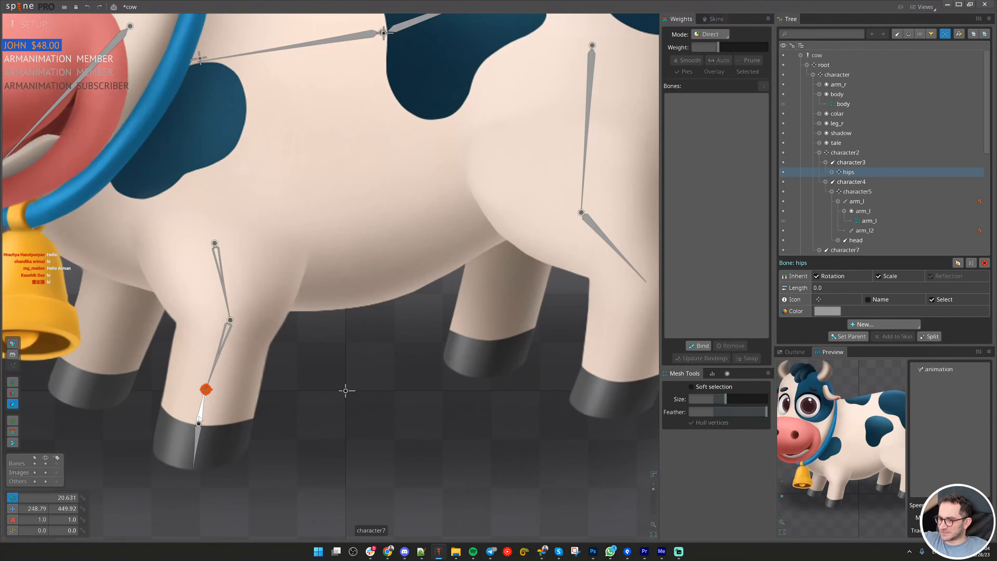
- Test-pose the front leg by rotating the hoof bone character8 to about 329°, and undo the test pose
drag(201, 414, 221, 442)
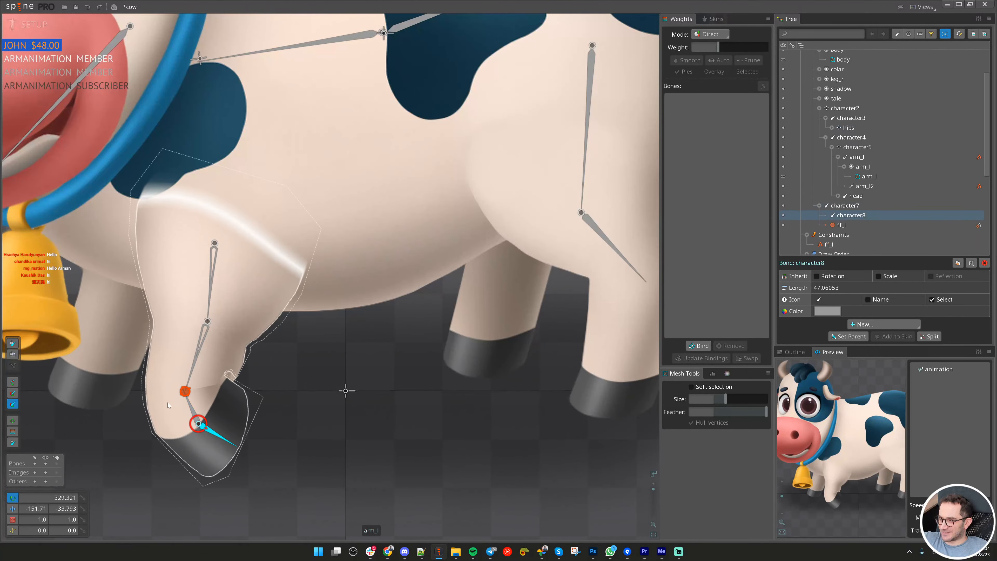
key(ctrl)
key(ctrl)
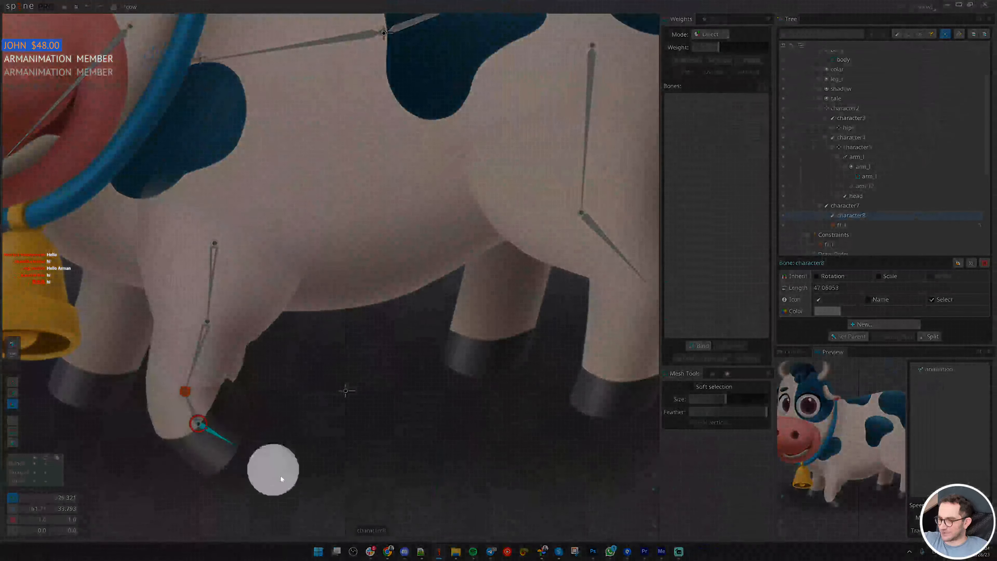
key(ctrl+z)
key(ctrl+z)
- Rename the rear leg's upper bone leg_l as rf_leg, leaving its slot and attachment names unchanged
drag(485, 456, 275, 433)
scroll(439, 357, down, 1)
drag(440, 356, 423, 442)
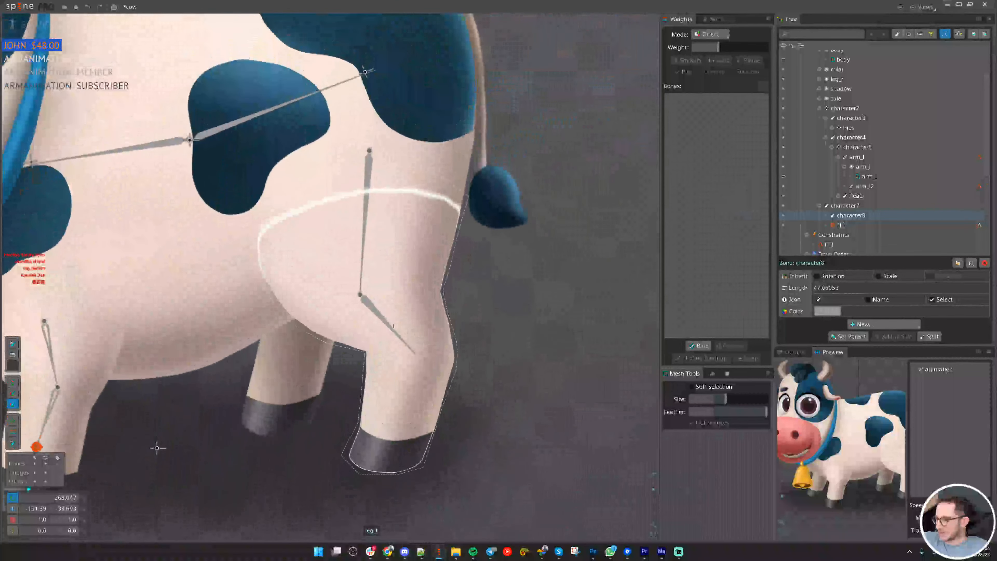
click(364, 73)
click(369, 181)
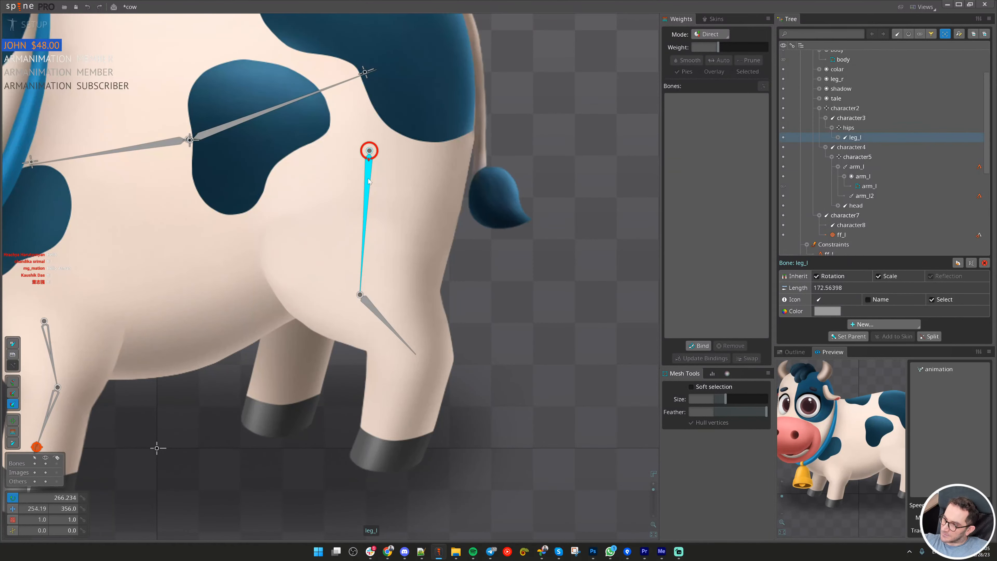
double_click(867, 140)
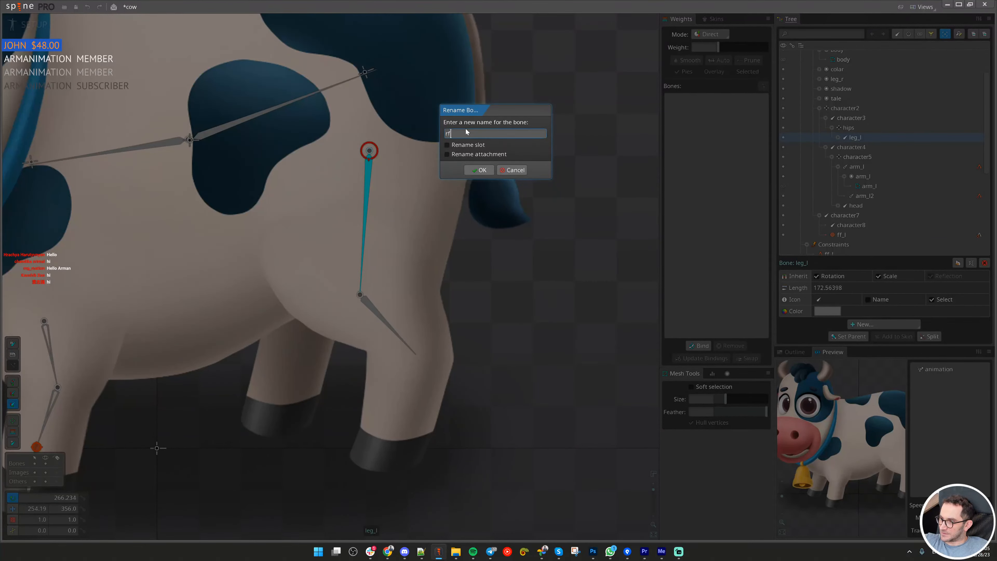
text(rf_leg)
key(Return)
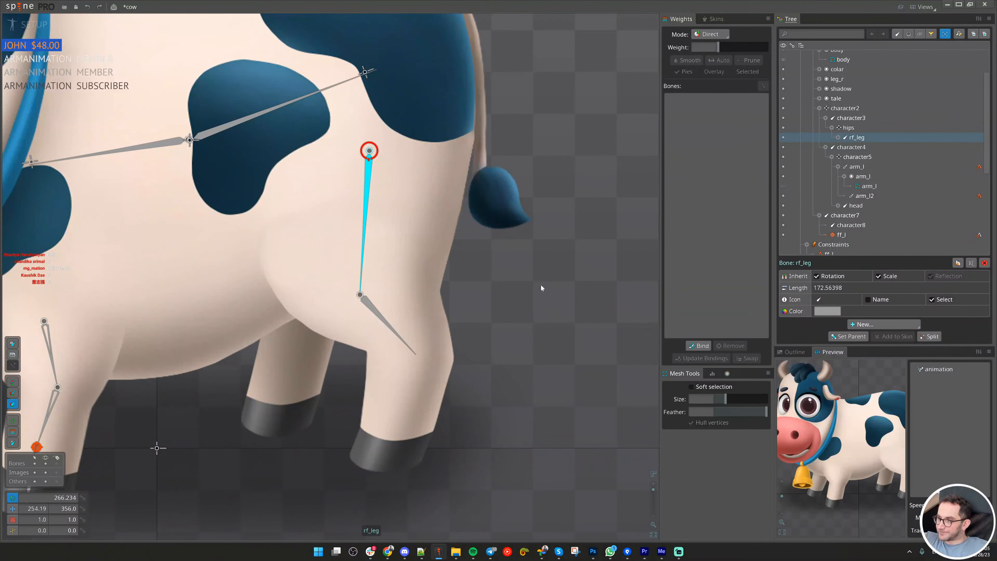
- Rename the rear leg's lower bone leg_l2 as rf_leg2
drag(419, 319, 486, 345)
scroll(444, 339, down, 4)
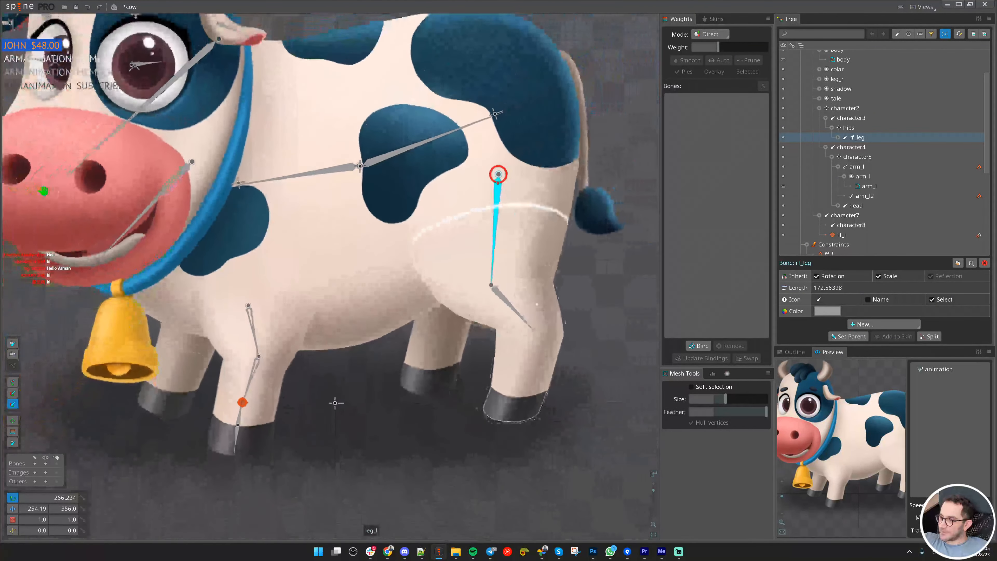
double_click(865, 139)
key(Escape)
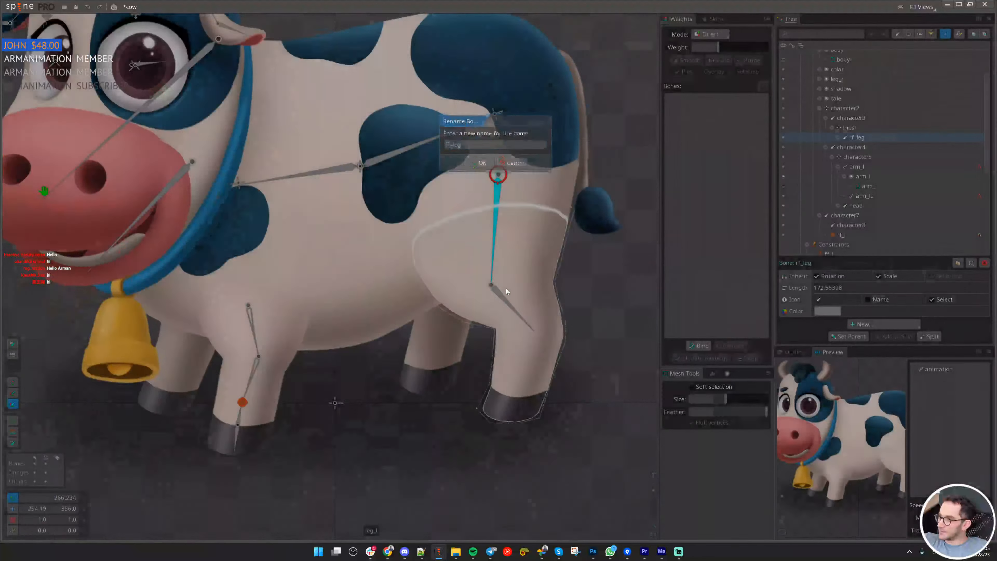
click(500, 295)
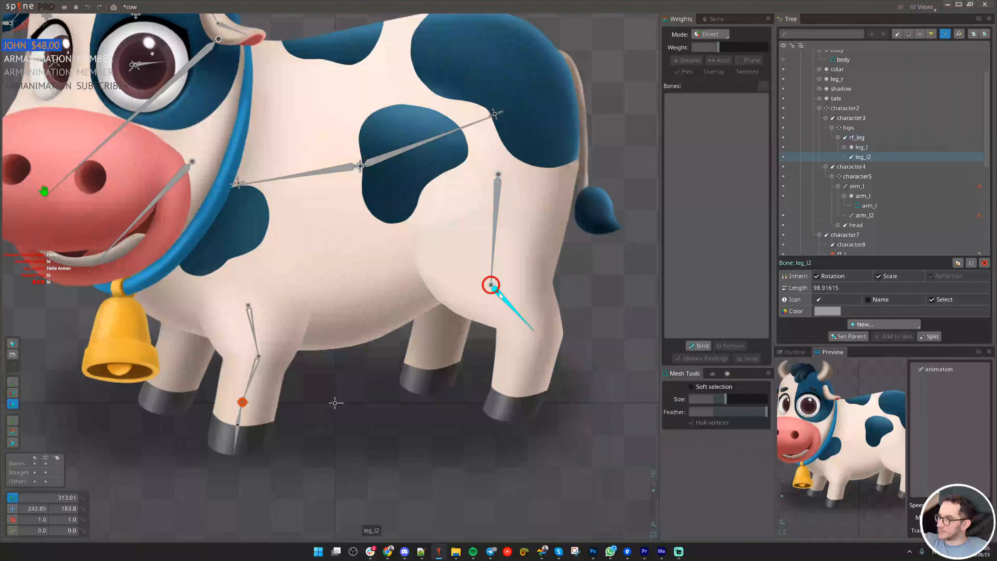
double_click(863, 159)
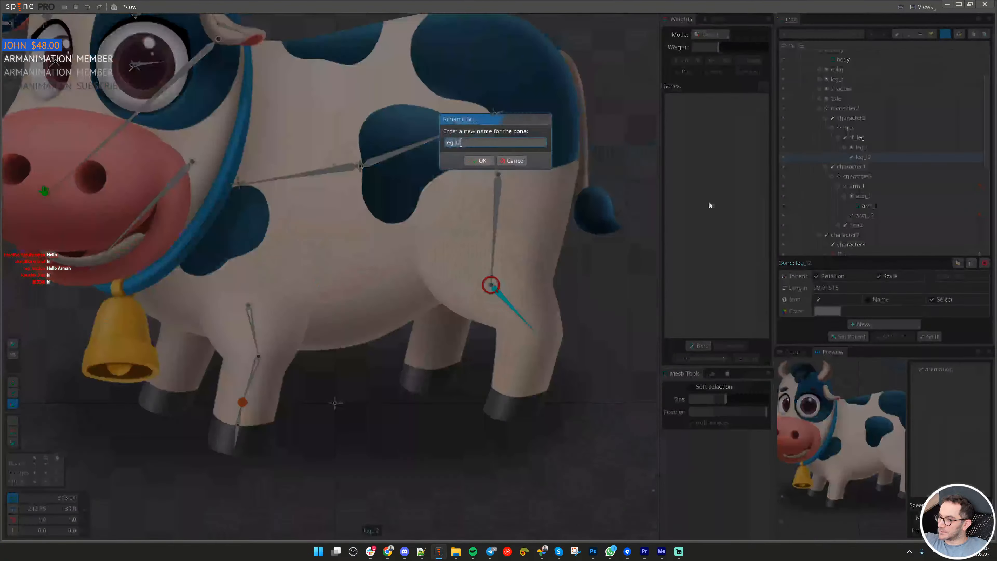
text(rf_leg2)
click(475, 221)
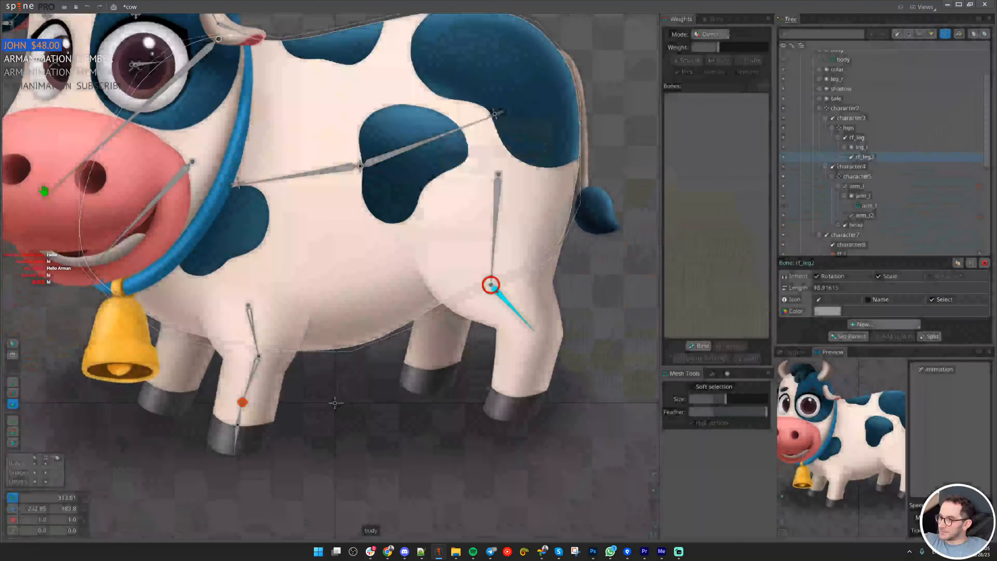
- Rename the front leg's upper bone arm_l as ff_leg without renaming its slot or attachment
click(254, 336)
scroll(335, 267, up, 3)
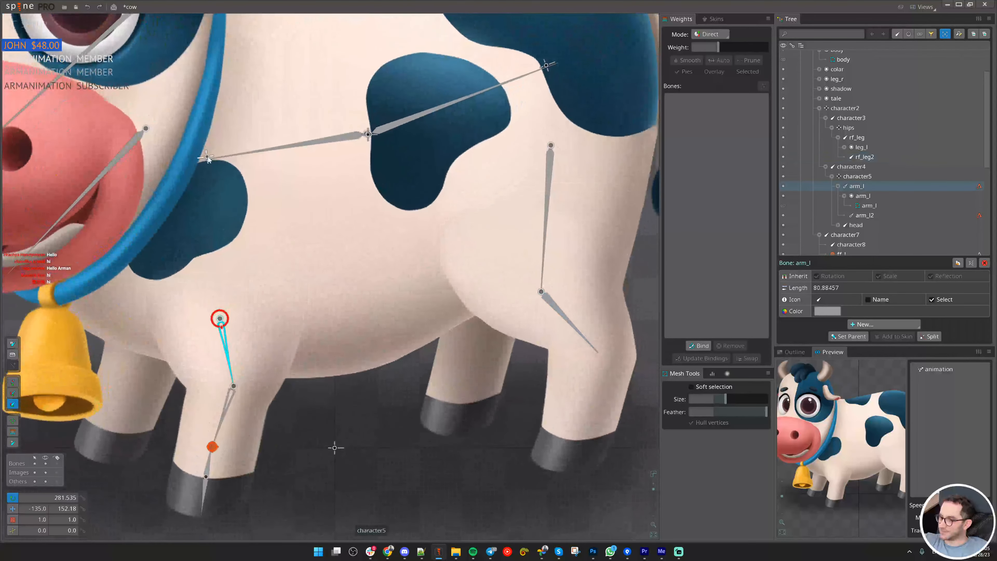
double_click(873, 191)
text(ff)
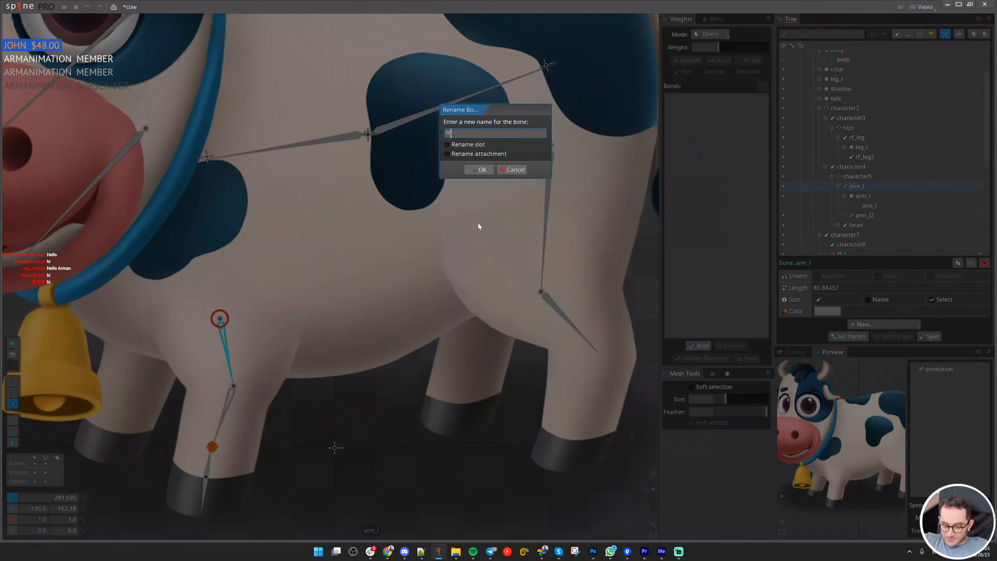
text(_leg)
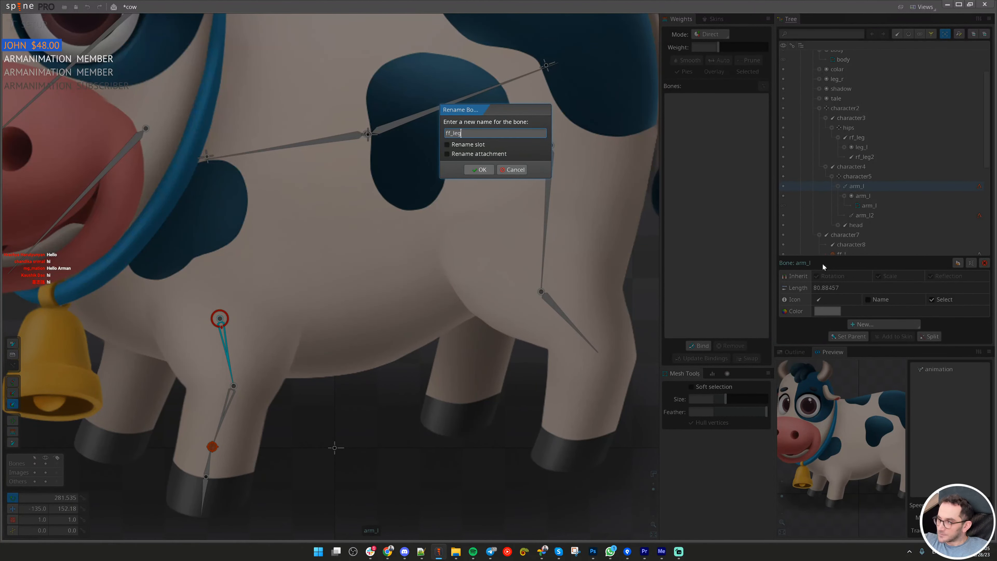
click(480, 170)
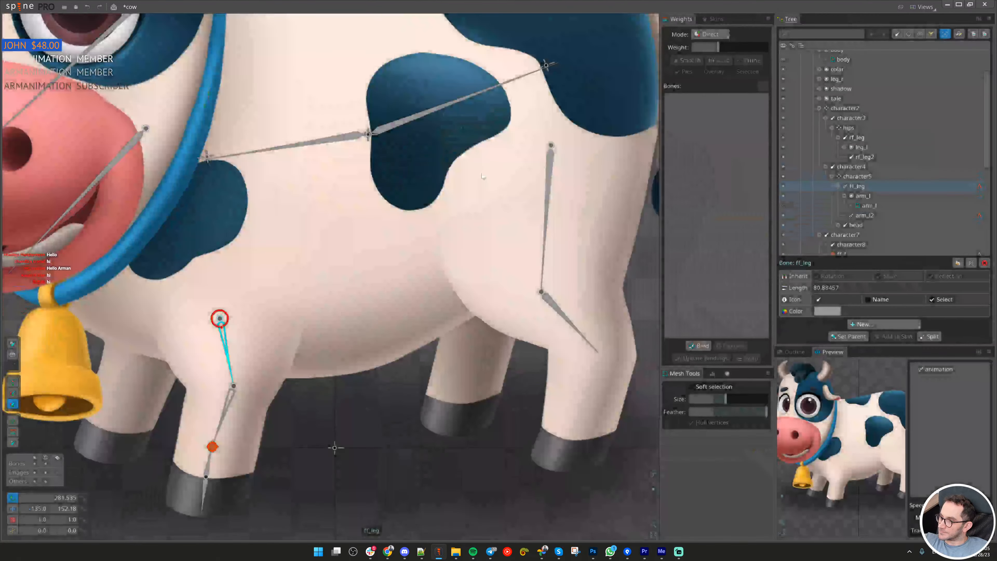
- Rename the front leg's second bone arm_l2 as ff_leg2
click(236, 396)
double_click(865, 216)
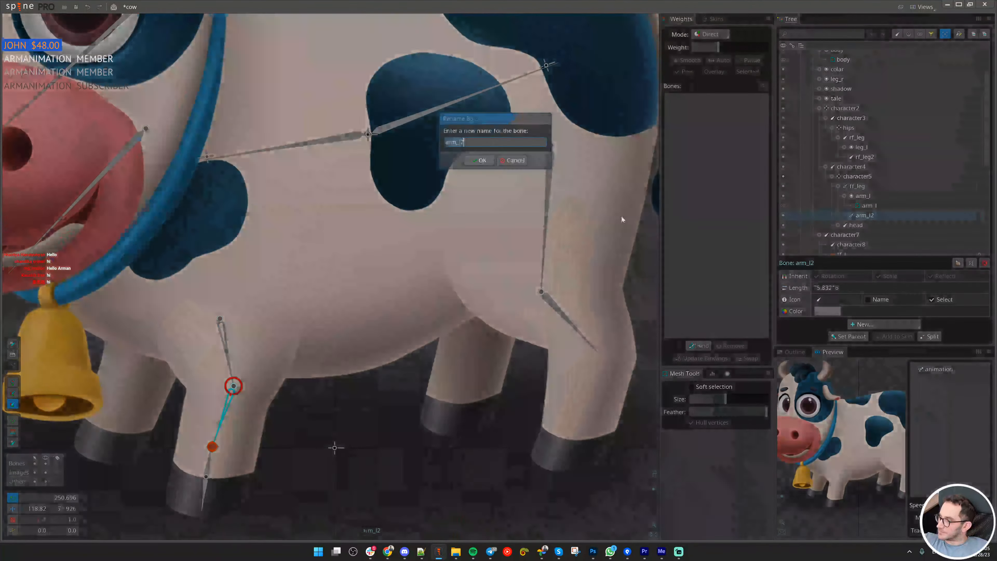
text(ff_leg2)
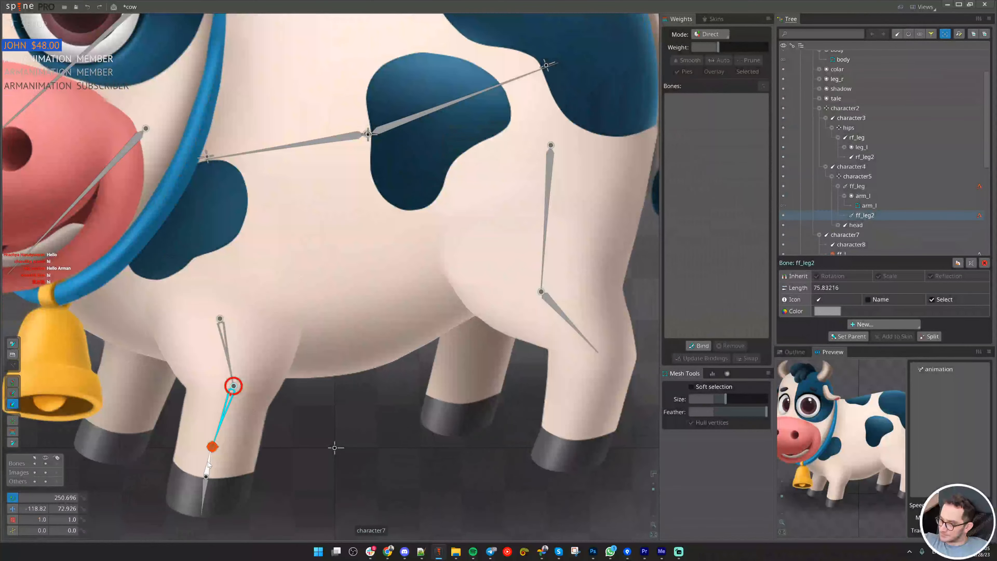
- Rename bone character7, just above the front hoof, as ff_leg3
click(209, 462)
drag(252, 438, 379, 337)
double_click(845, 215)
text(ff_leg)
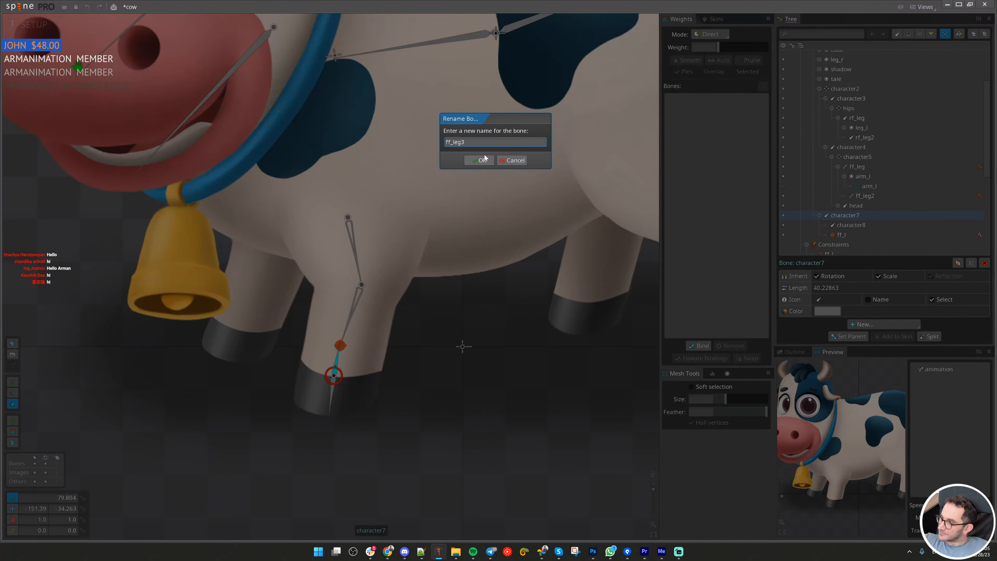
text(3)
key(Return)
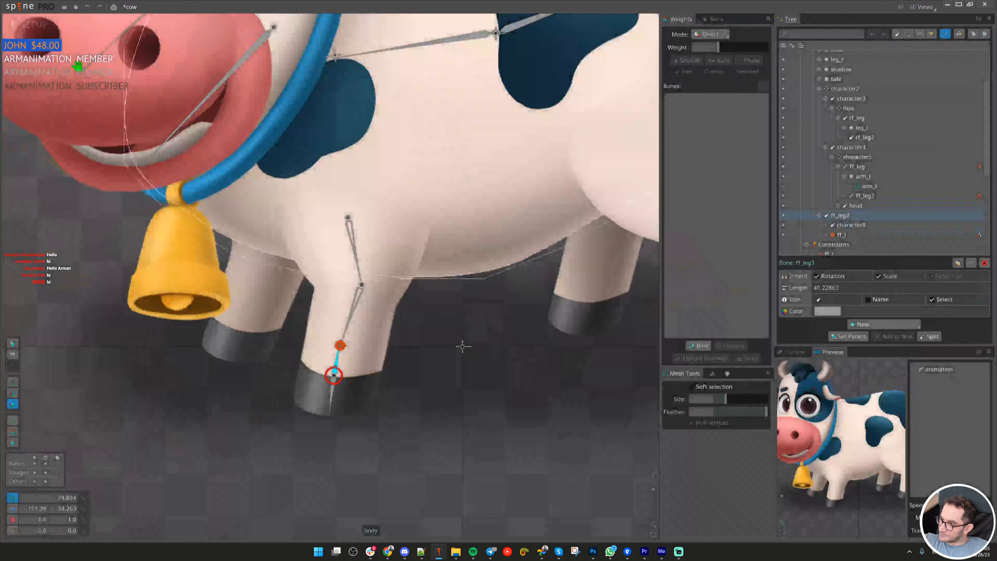
- Rename the front hoof bone character8 as ff_leg4
click(336, 391)
double_click(856, 218)
text(ff_leg)
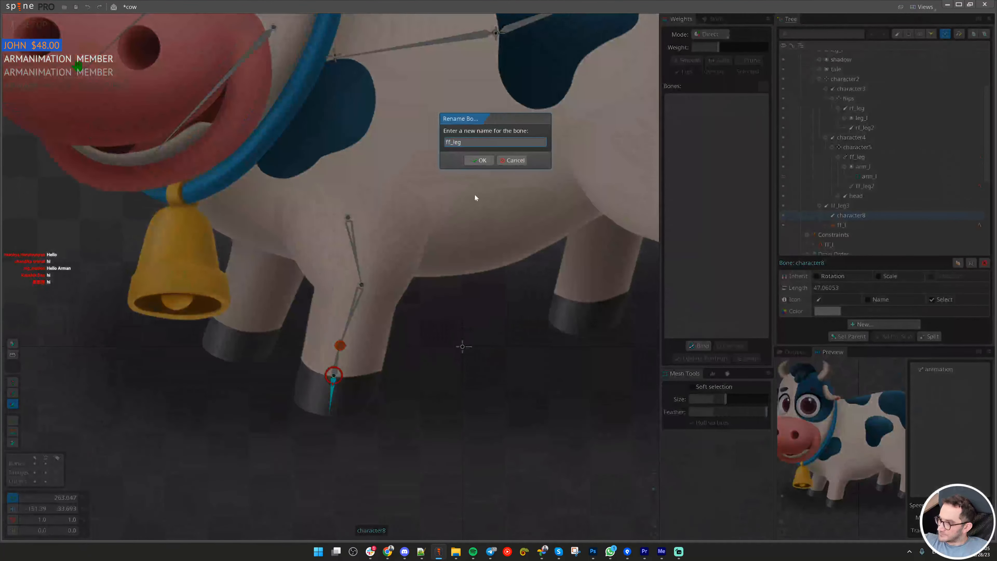
text(4)
click(480, 160)
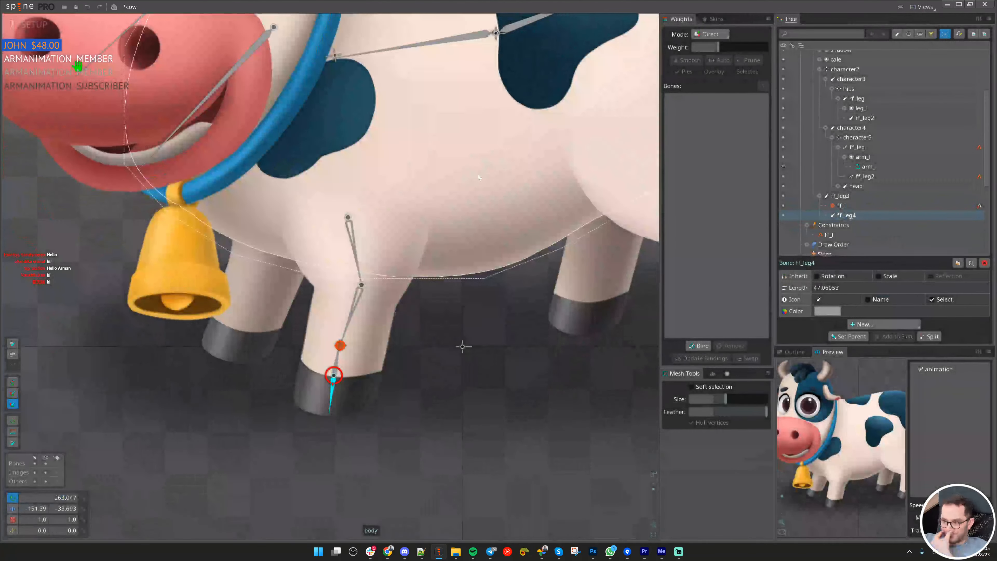
- Rename the front leg's orange IK target bone ff_l as ff_leg_IK
drag(408, 343, 350, 367)
click(281, 369)
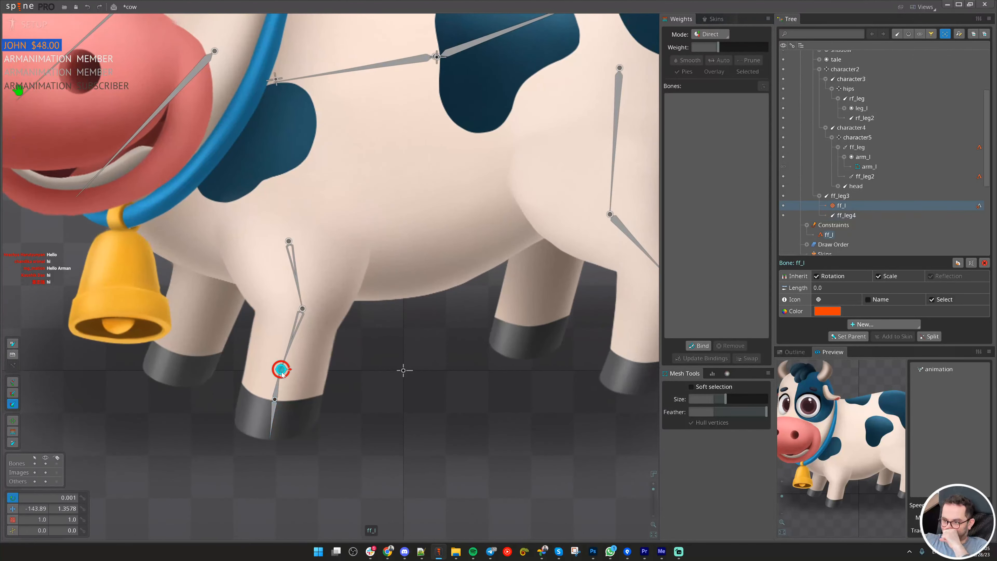
drag(496, 319, 424, 319)
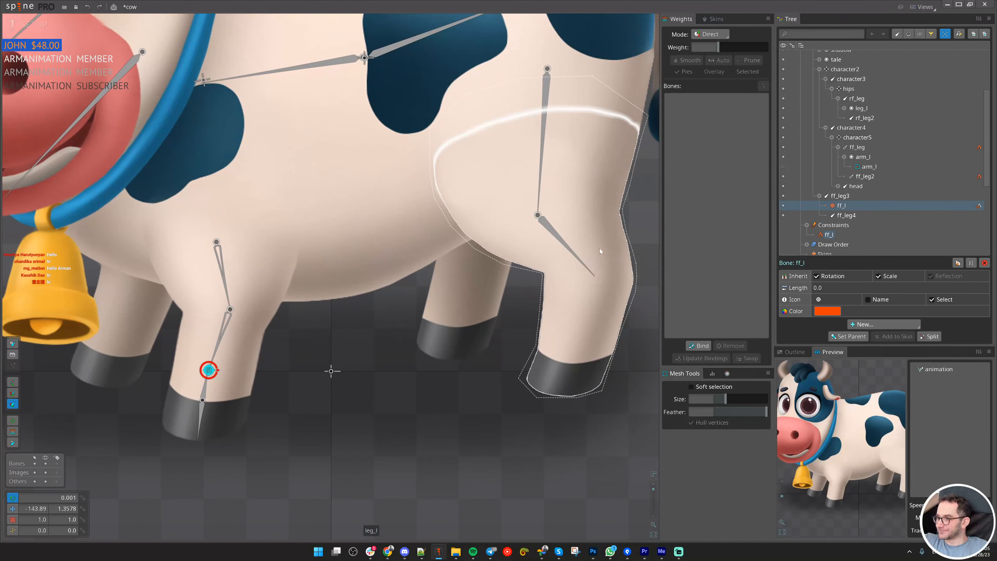
scroll(537, 273, down, 3)
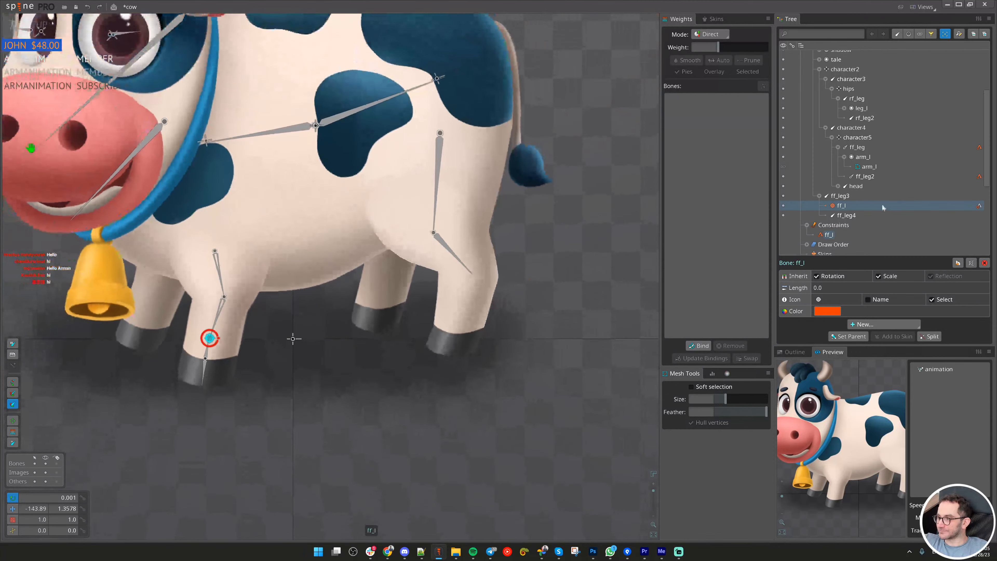
double_click(851, 205)
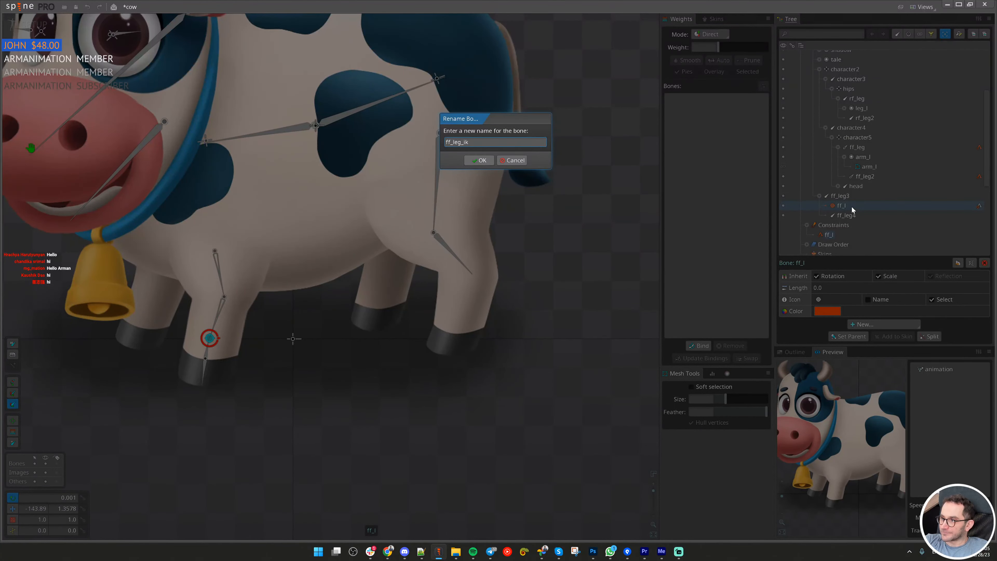
text(ff_leg_IK)
key(Return)
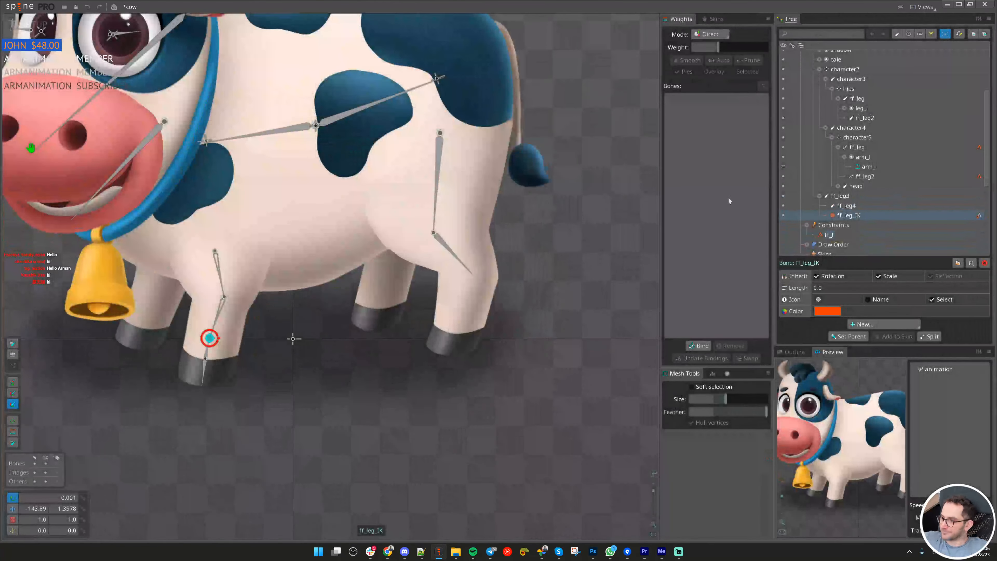
- Copy the IK target bone's name and rename the IK constraint ff_l as ff_leg_IK to match
double_click(860, 215)
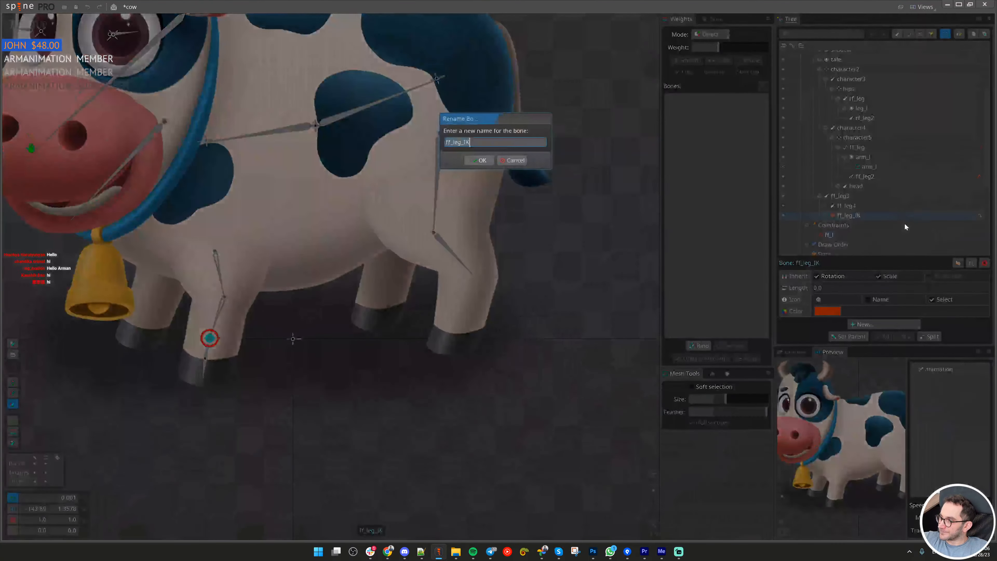
key(ctrl+c)
key(Escape)
double_click(841, 235)
key(ctrl+v)
key(Return)
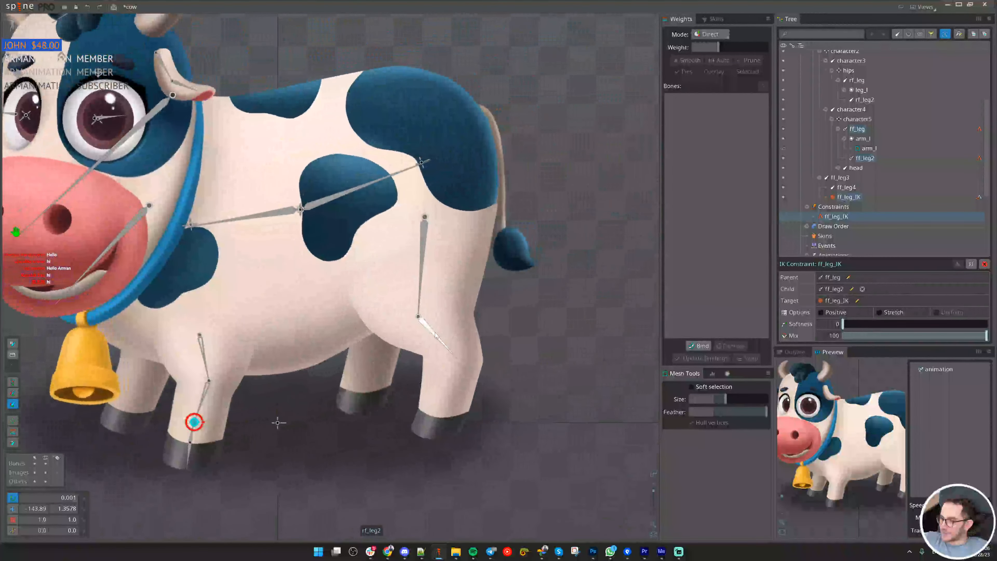
- Rename bone character5, at the front end of the spine, as chest
click(438, 338)
click(421, 289)
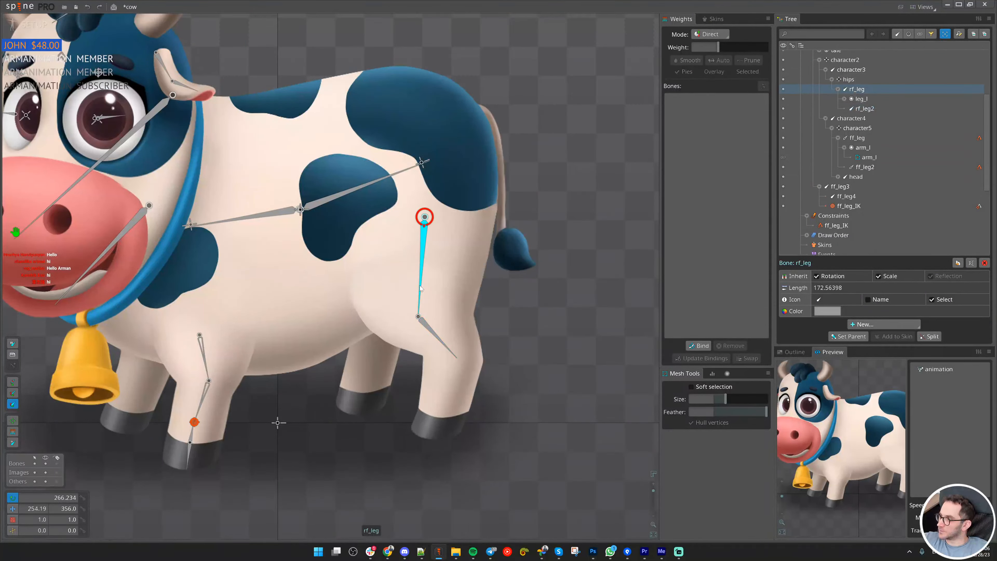
drag(420, 288, 429, 333)
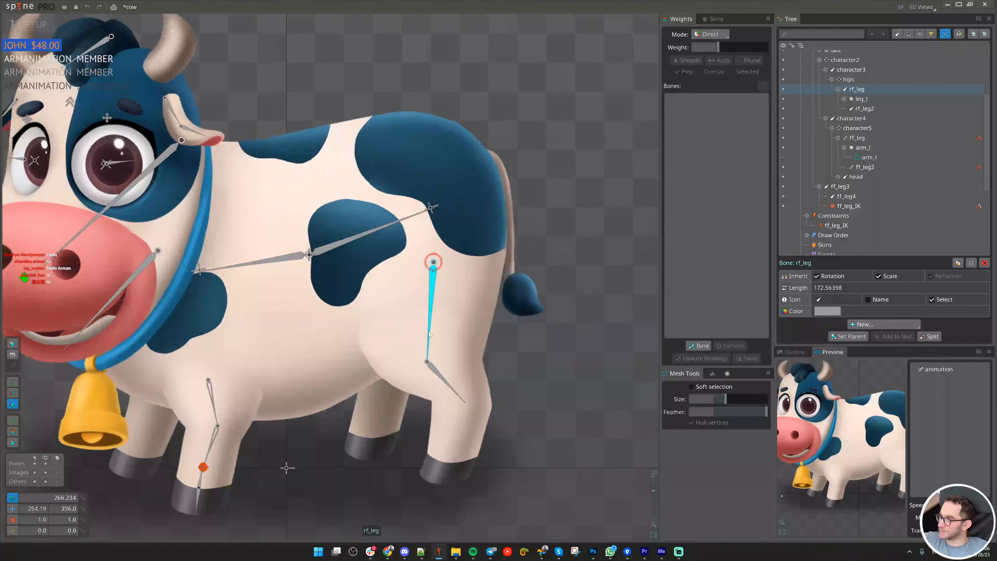
click(280, 262)
click(199, 270)
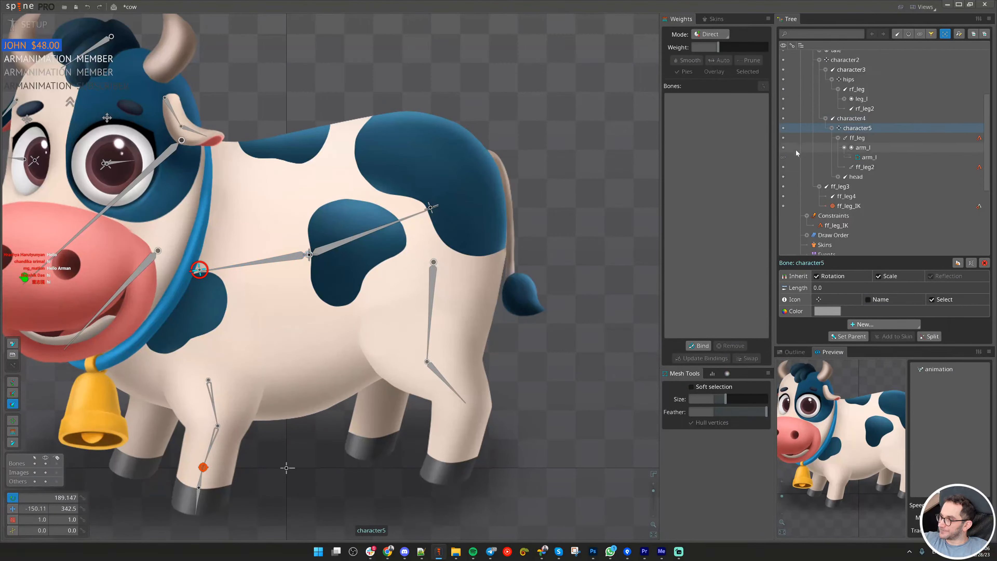
double_click(854, 128)
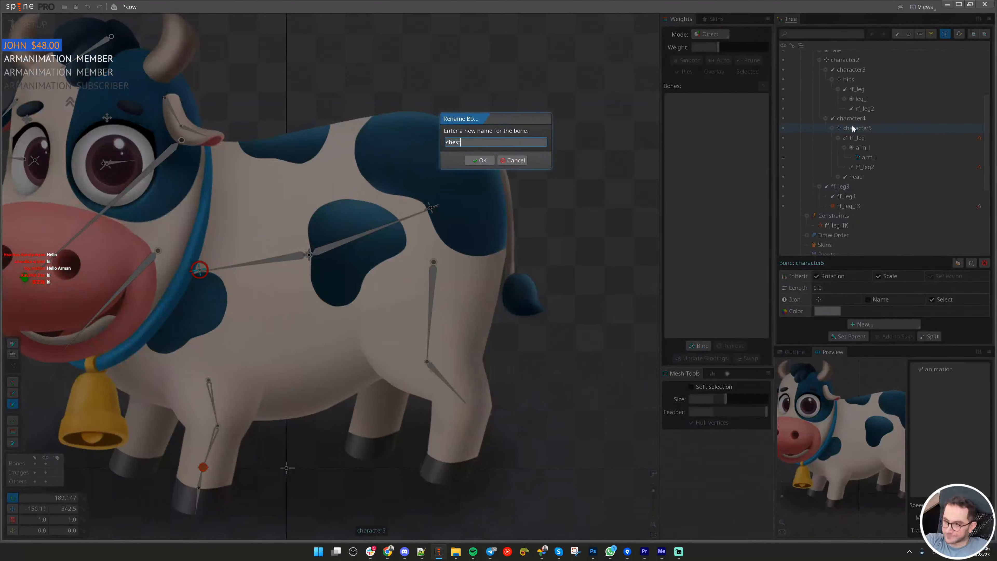
key(Return)
- Rename the rear spine bone character3, the parent of hips, as spine_back
click(408, 216)
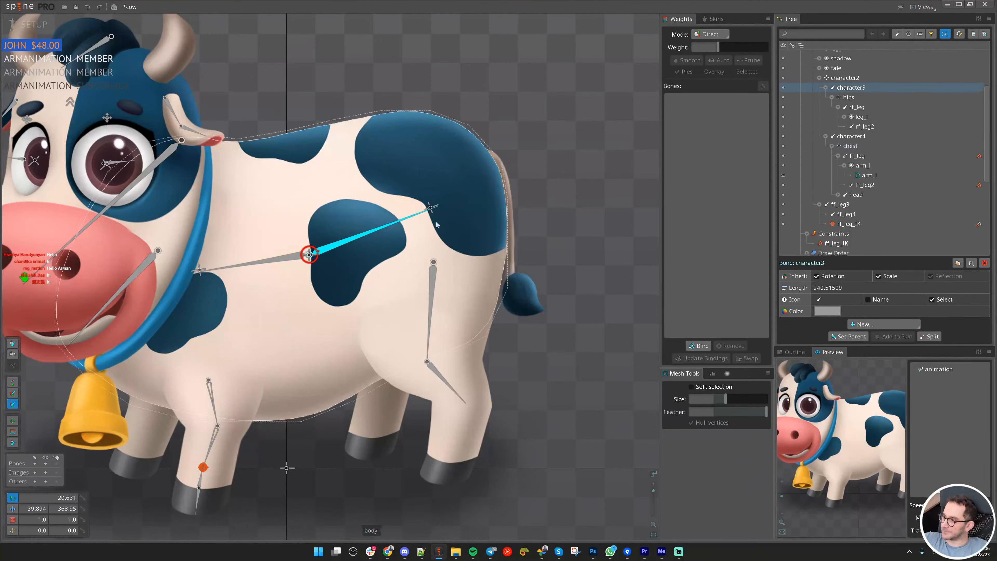
double_click(851, 89)
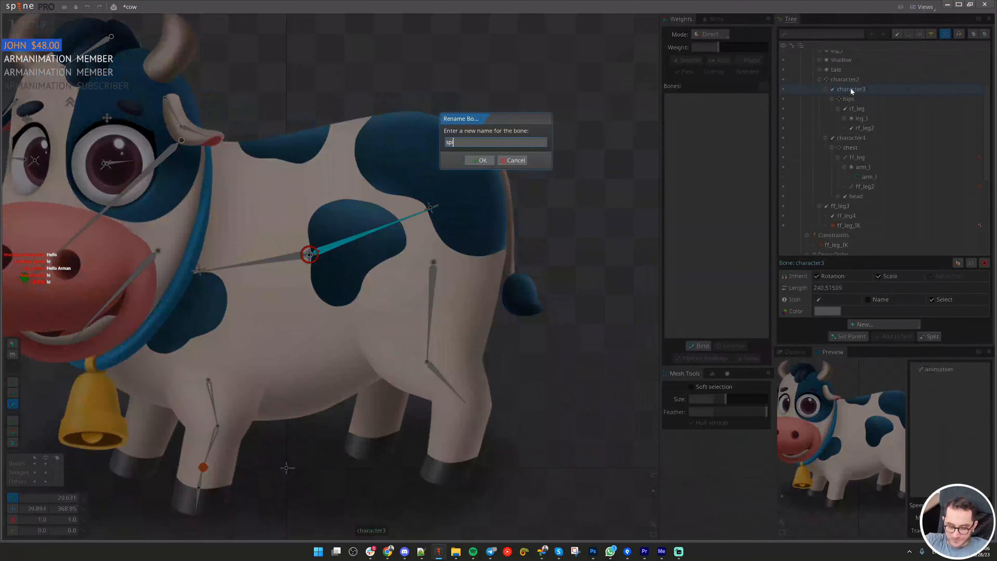
text(spine_back)
key(Return)
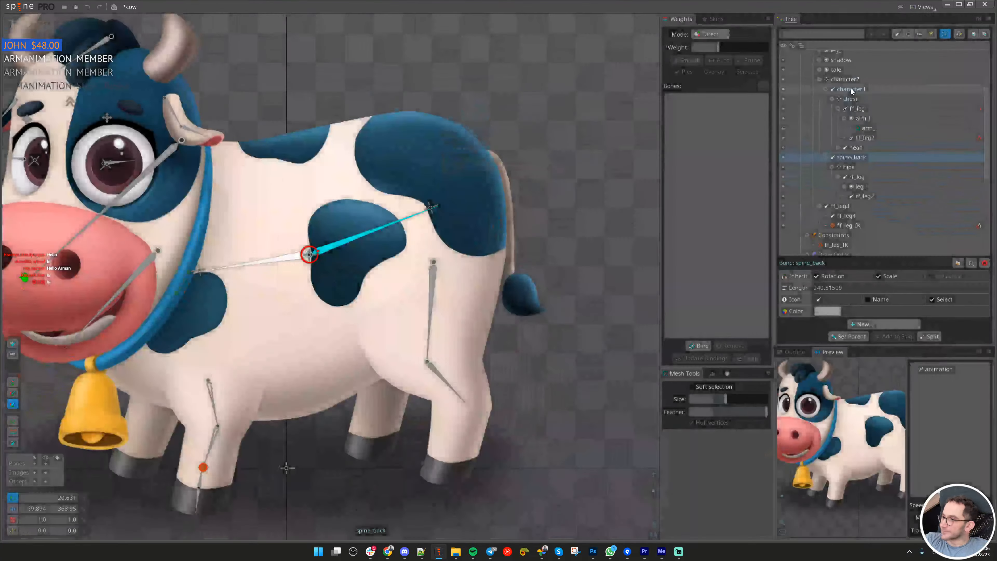
- Rename the front spine bone character4, the parent of chest, as spine_front
click(273, 258)
double_click(852, 149)
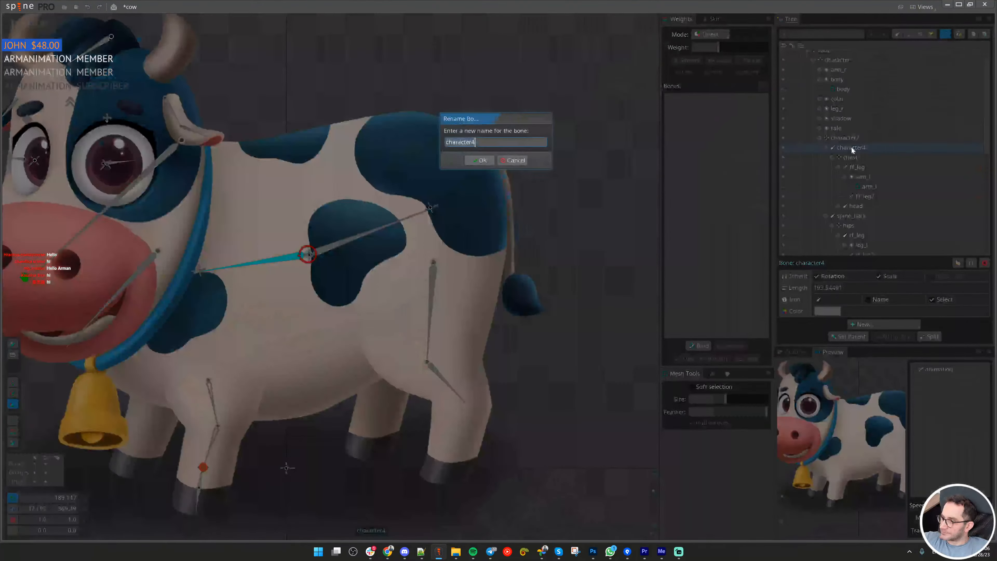
text(spine_fr)
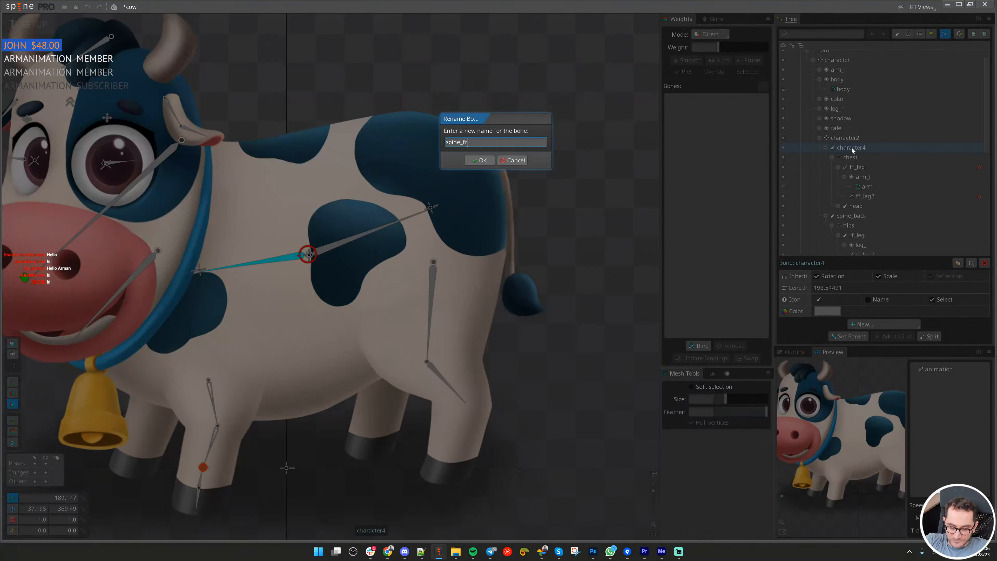
text(ont)
key(Return)
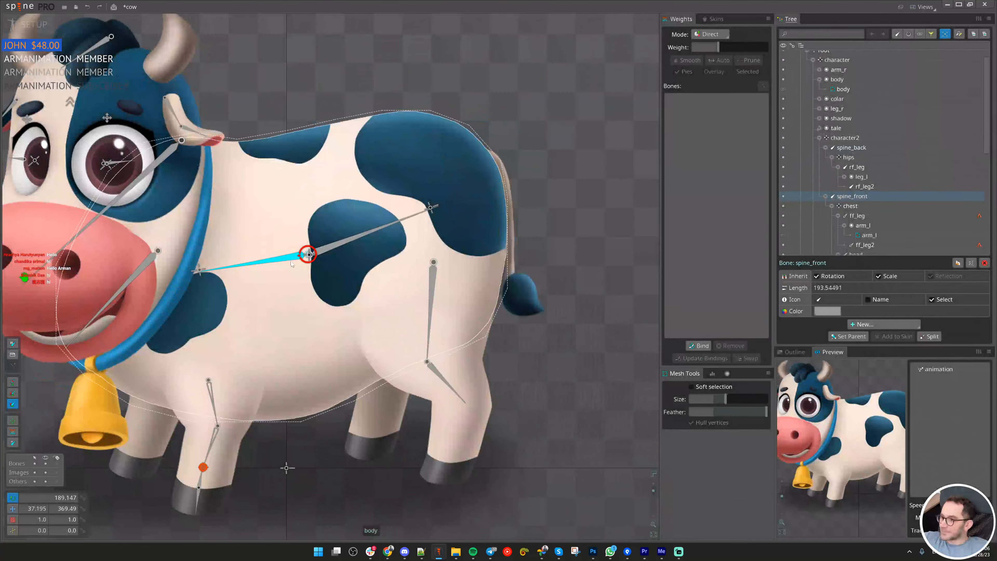
- Rename bone character2, the parent of both spine bones, as body
double_click(863, 138)
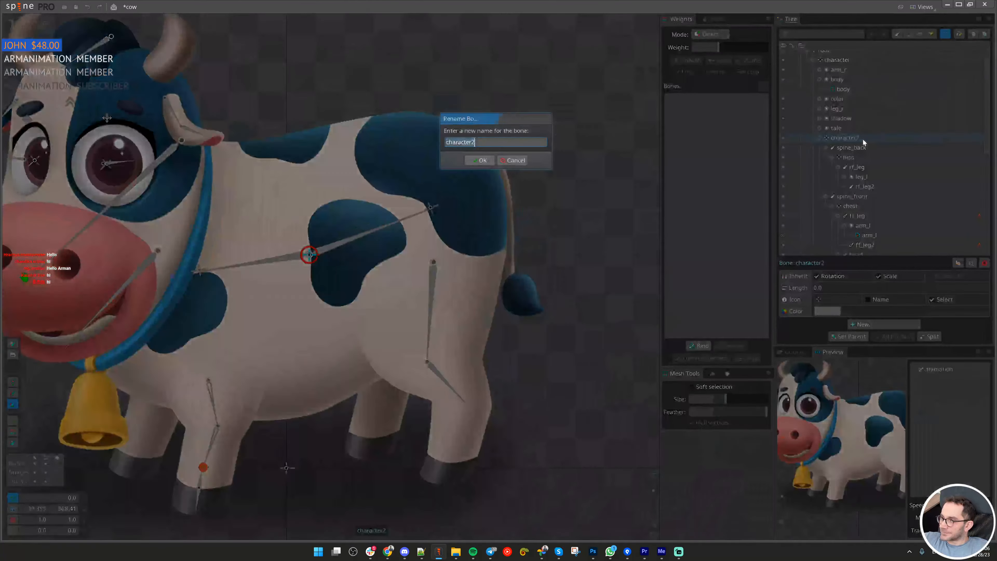
text(body)
key(Return)
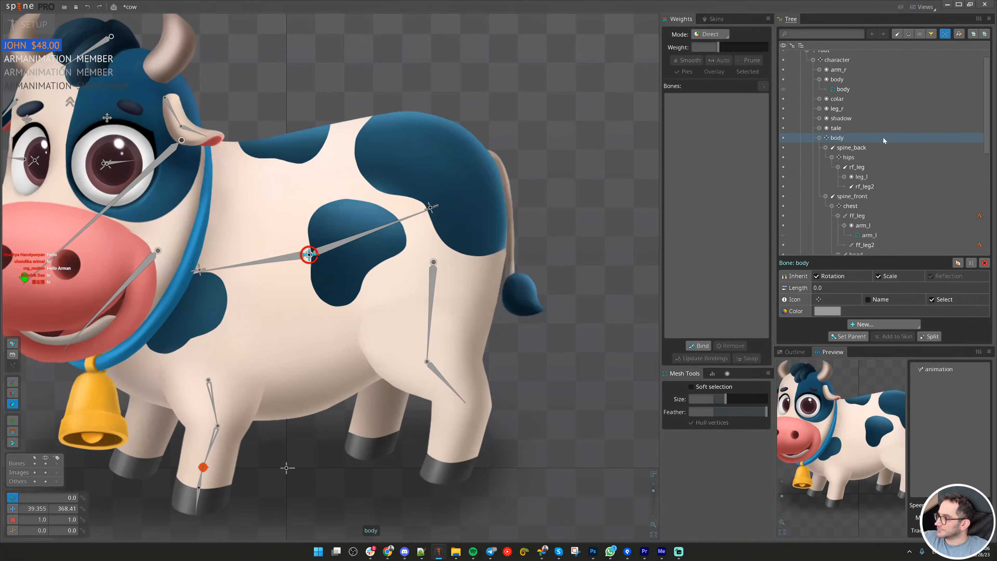
- Correct the name of the tale slot to tail and save the project
click(866, 131)
click(820, 128)
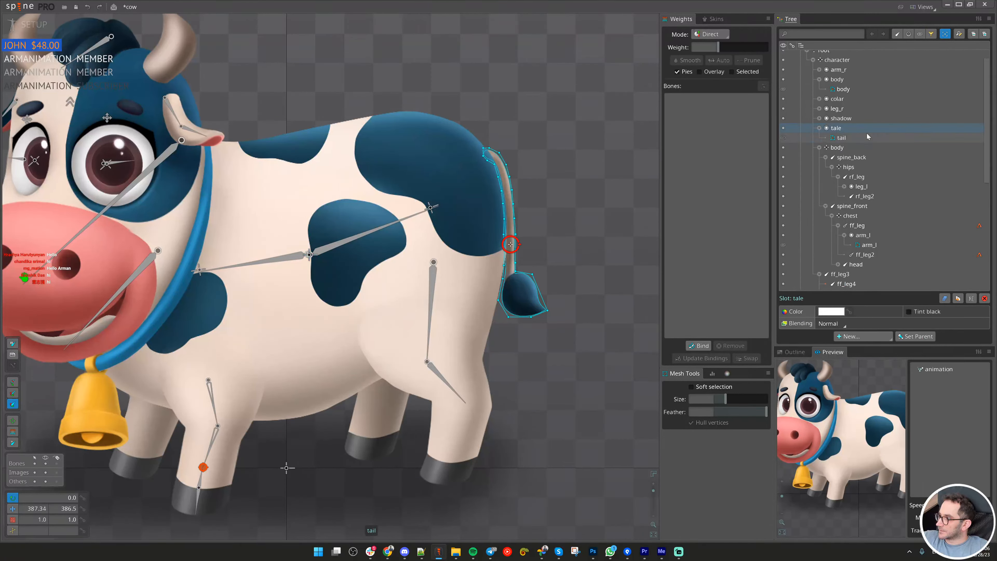
double_click(850, 129)
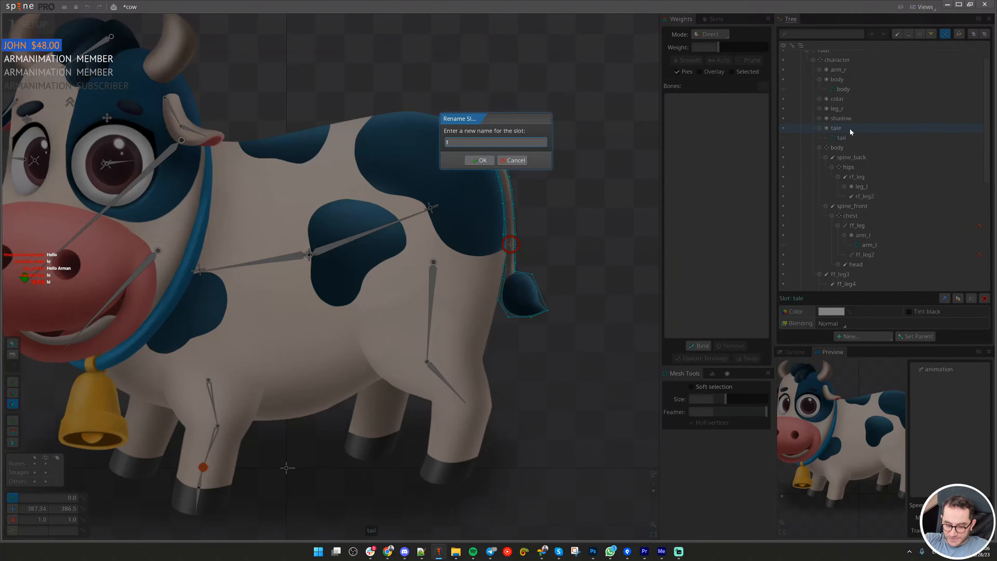
text(il)
key(Return)
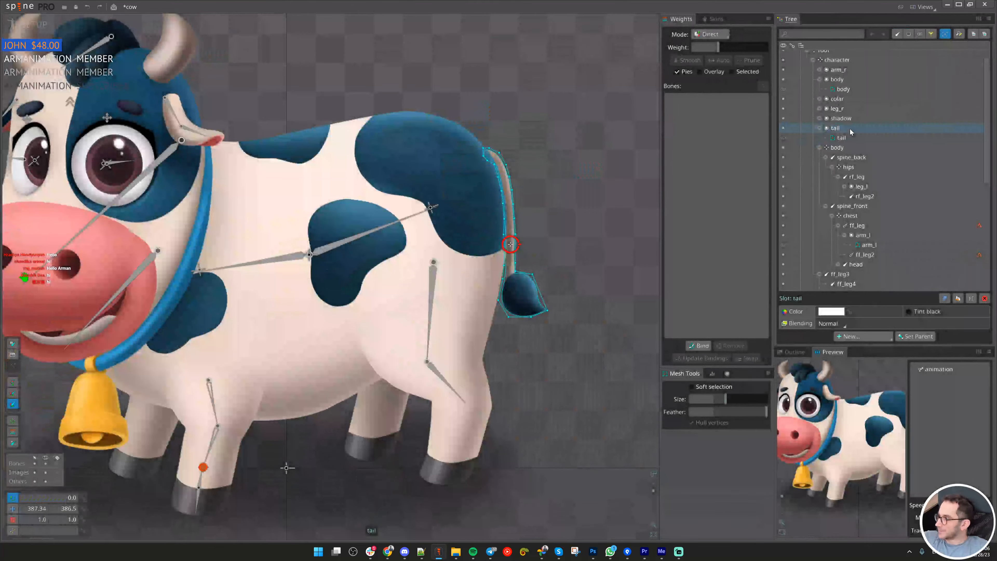
scroll(628, 199, down, 1)
key(ctrl+s)
scroll(546, 218, down, 3)
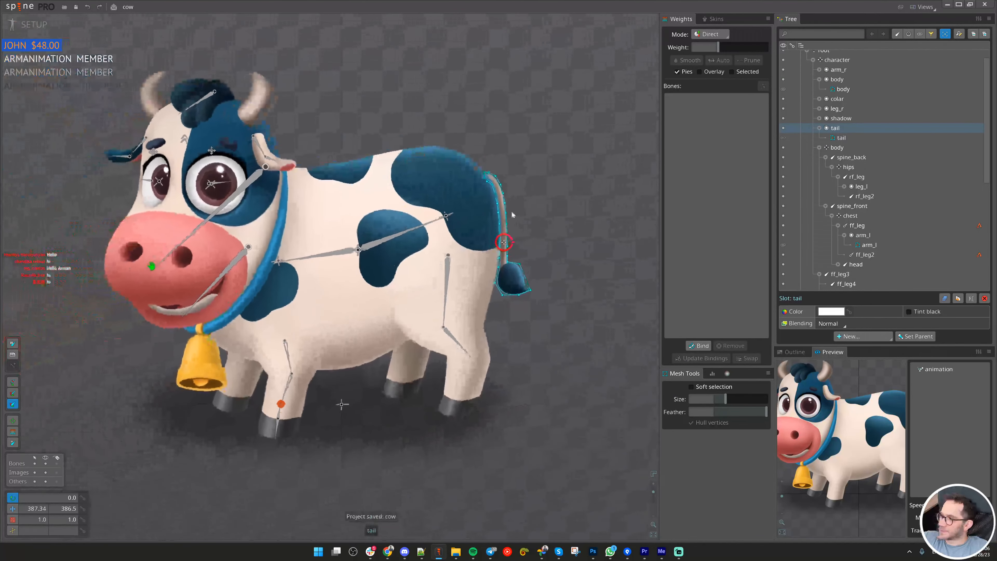
- Create a child bone of hips about 287 units long, running from the tail's base to its tuft
click(445, 217)
scroll(569, 195, up, 2)
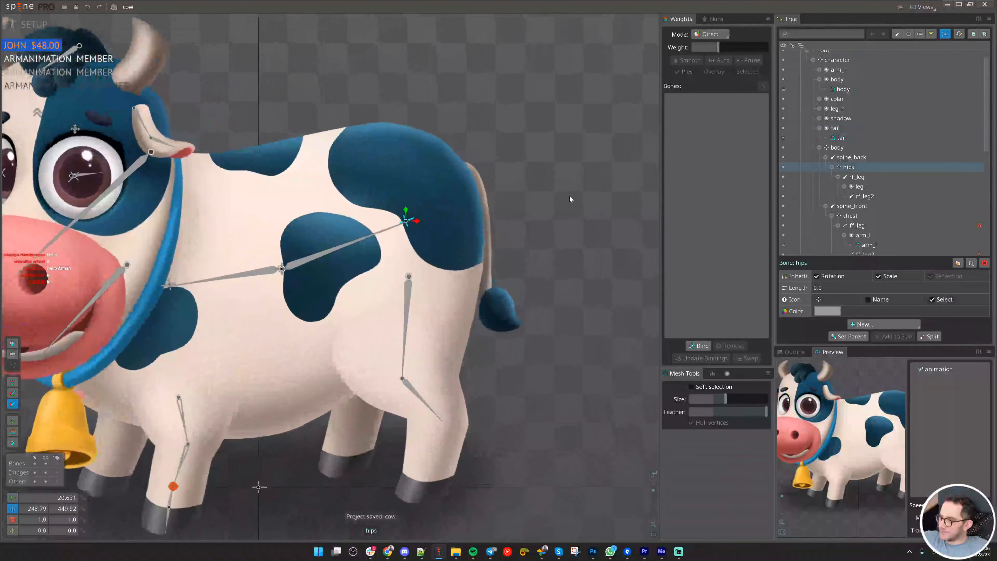
scroll(569, 195, up, 2)
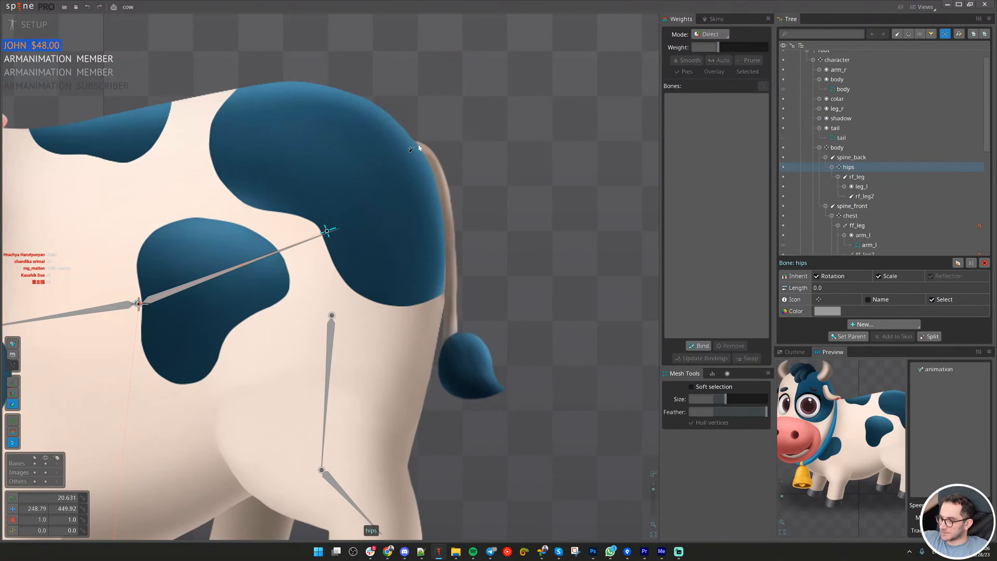
drag(419, 146, 482, 390)
- Split the new bone hips2 into five nested bones
click(930, 336)
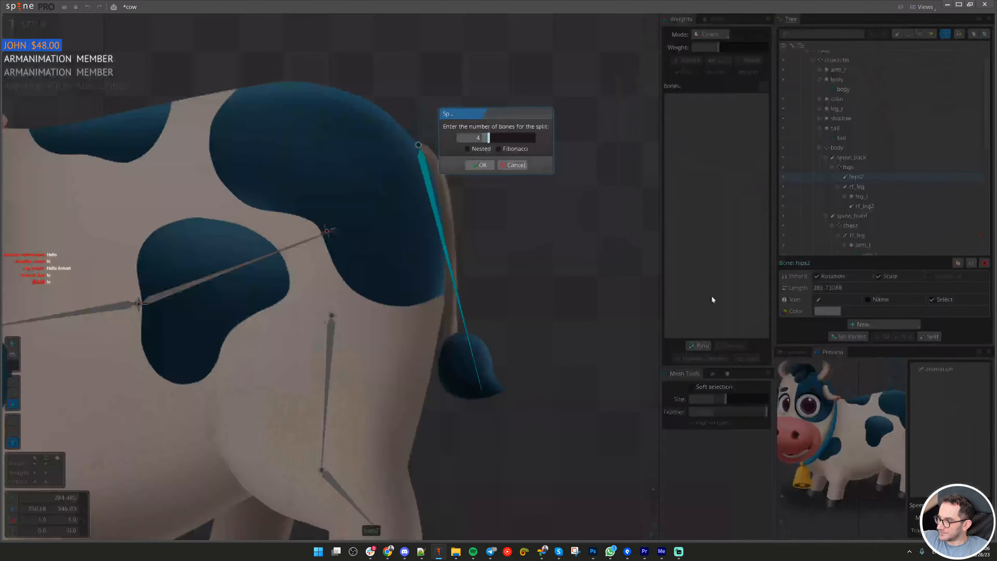
text(5)
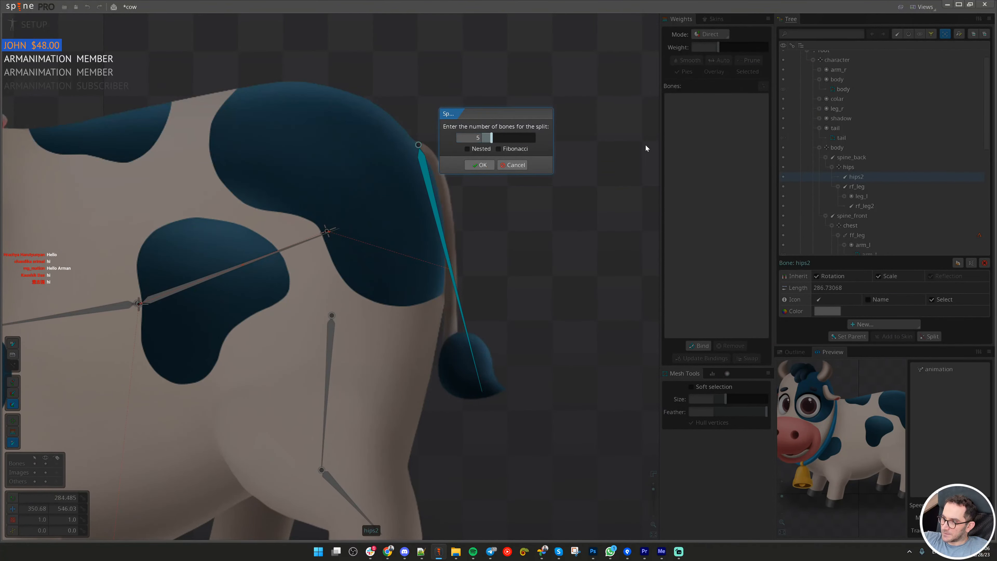
click(481, 149)
click(481, 166)
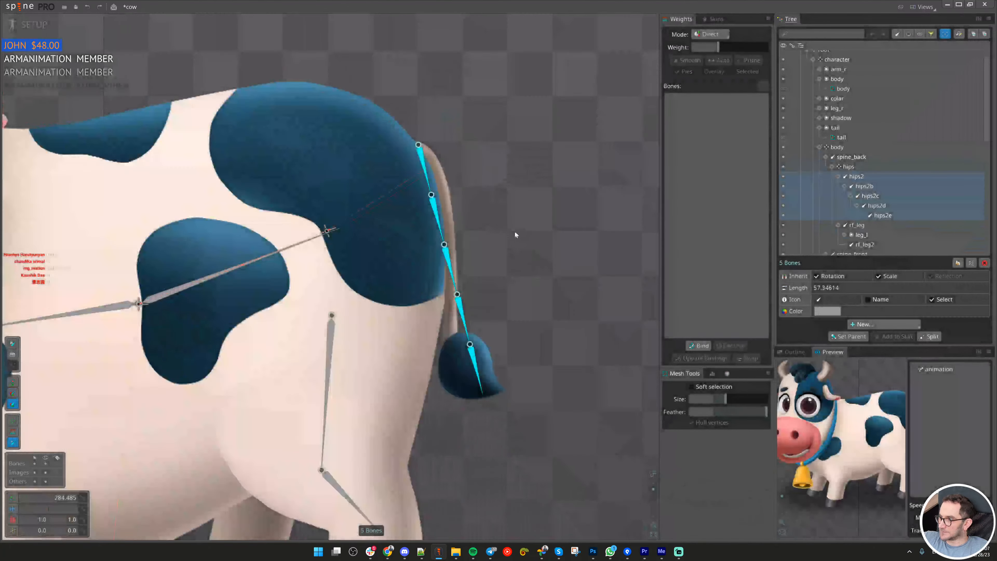
- Rotate the bones from hips2 to hips2e so the chain follows the tail's curve down into the tuft
drag(515, 231, 551, 209)
drag(487, 188, 464, 151)
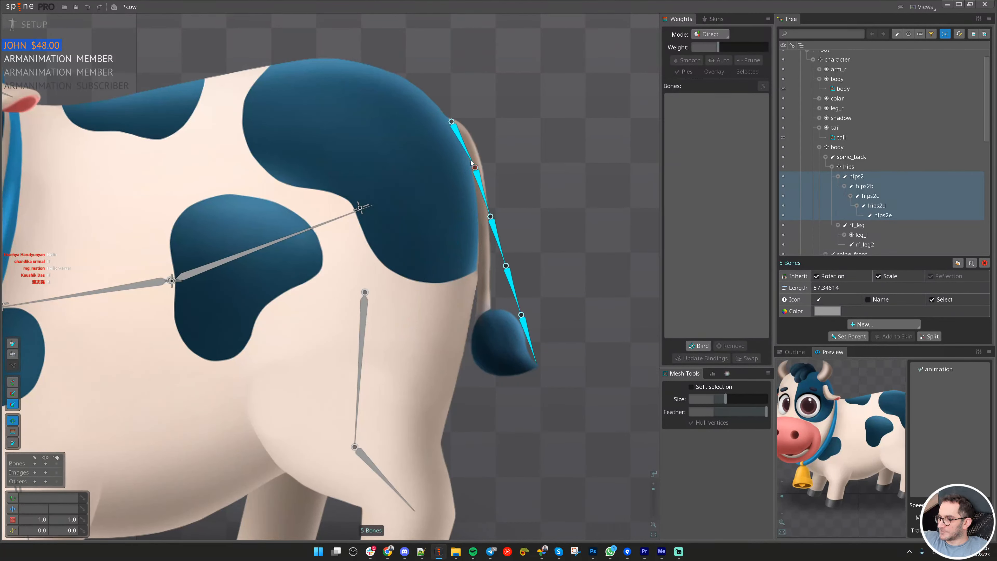
drag(489, 207, 478, 208)
drag(485, 258, 482, 258)
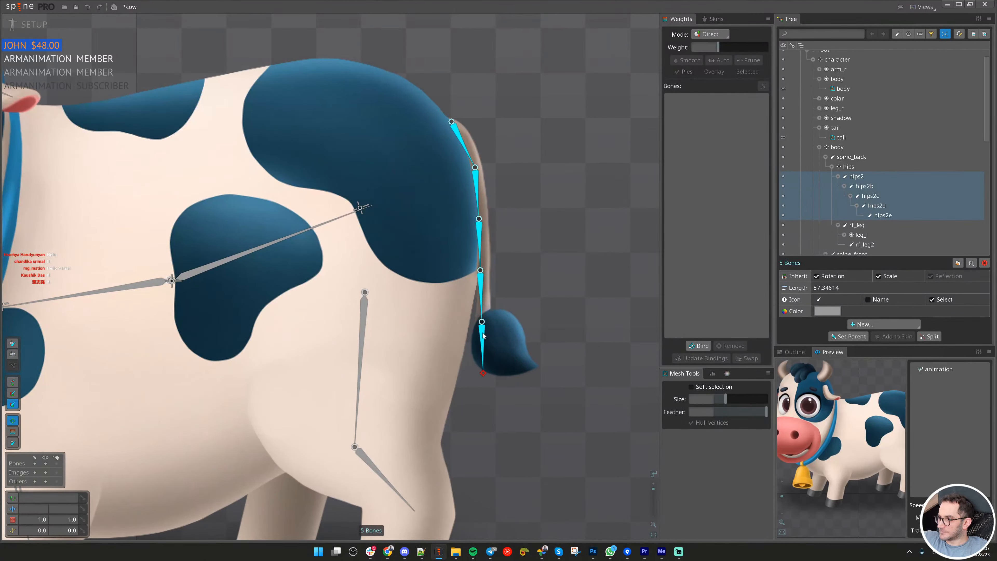
mouse_move(499, 340)
mouse_down()
mouse_move(498, 330)
mouse_move(509, 332)
mouse_up()
- Bind the tail mesh to the five bones hips2e, hips2d, hips2c, hips2b and hips2
click(516, 331)
click(699, 346)
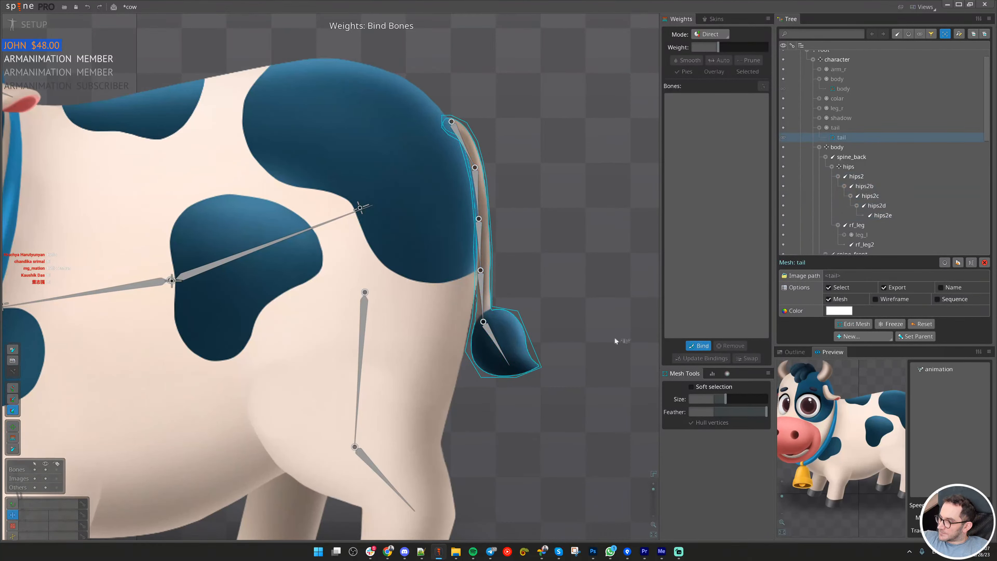
click(493, 337)
click(482, 293)
click(479, 244)
click(479, 216)
click(465, 154)
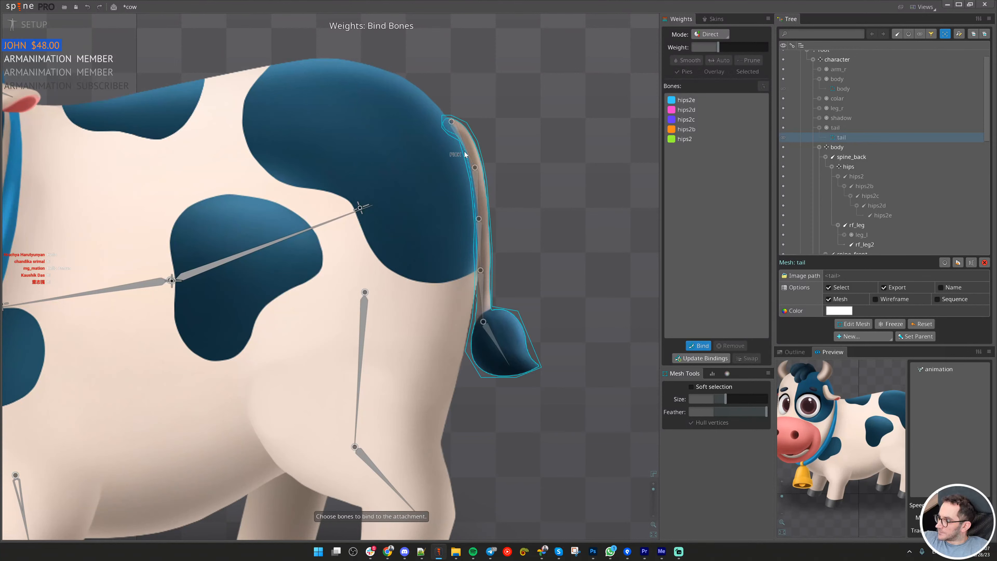
key(Escape)
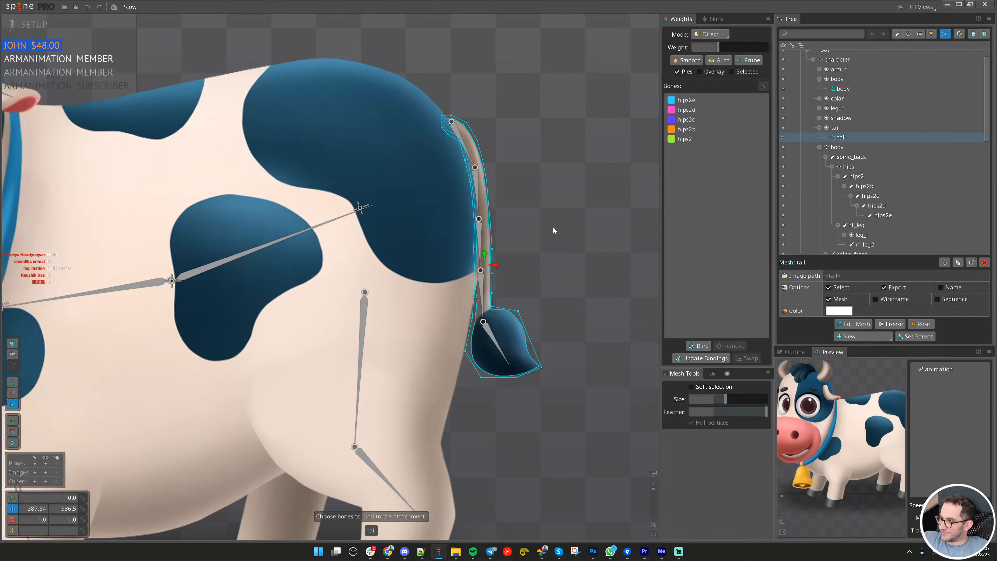
- Undo the mesh binding, the bone rotations and the split, back to the single bone hips2
key(ctrl+z)
key(ctrl+z)
key(ctrl+z)
key(ctrl+z)
key(ctrl+z)
key(ctrl+z)
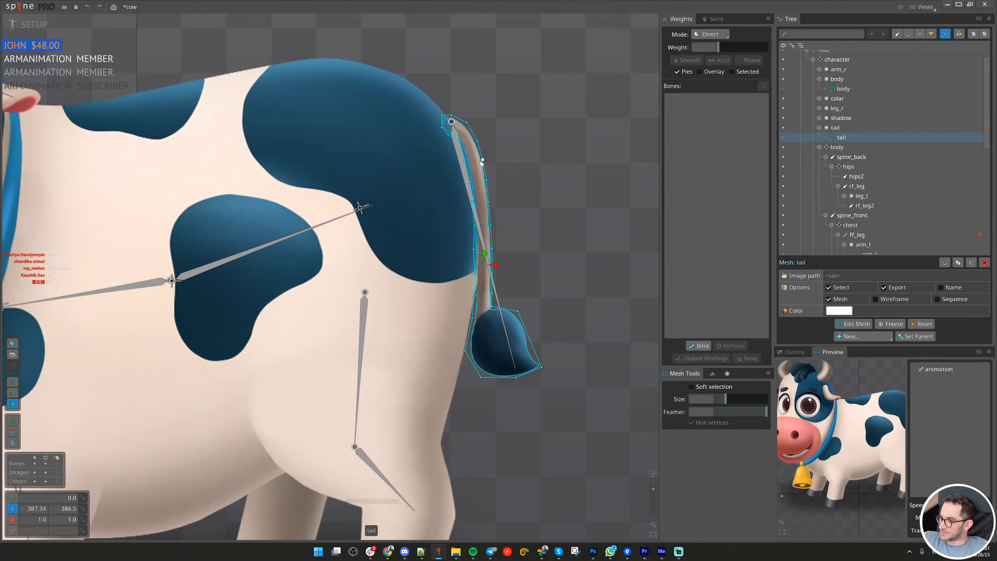
key(ctrl+shift+z)
- Rename the unsplit bone hips2 as tail
key(space)
click(461, 153)
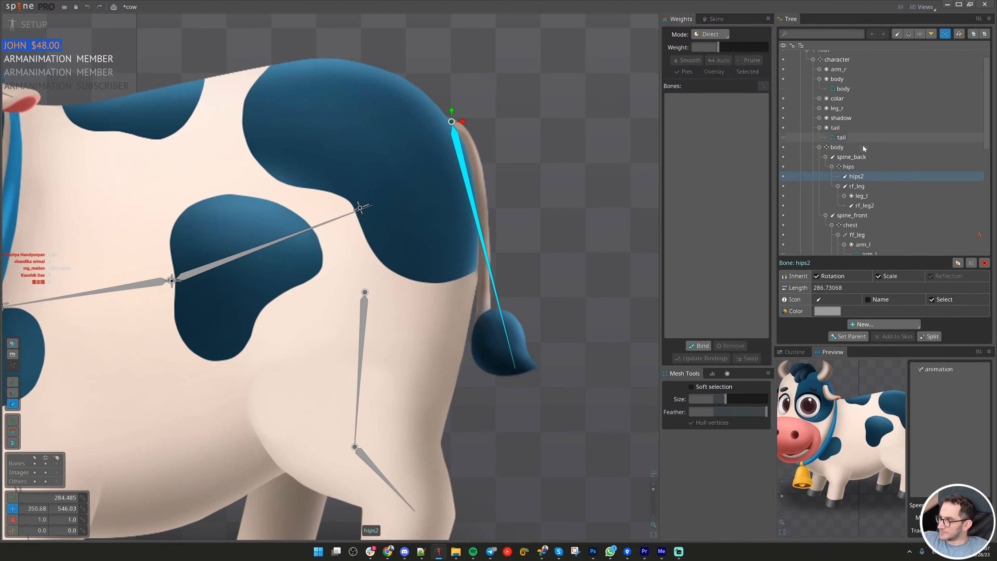
double_click(861, 178)
key(Return)
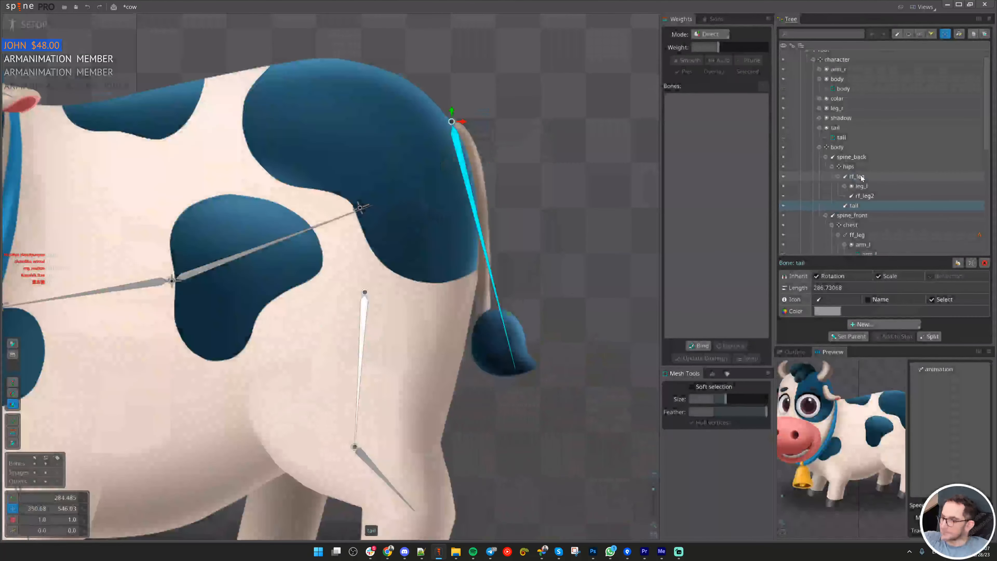
- Split the tail bone into five nested bones and rotate them to follow the tail's curve into the tuft
click(930, 336)
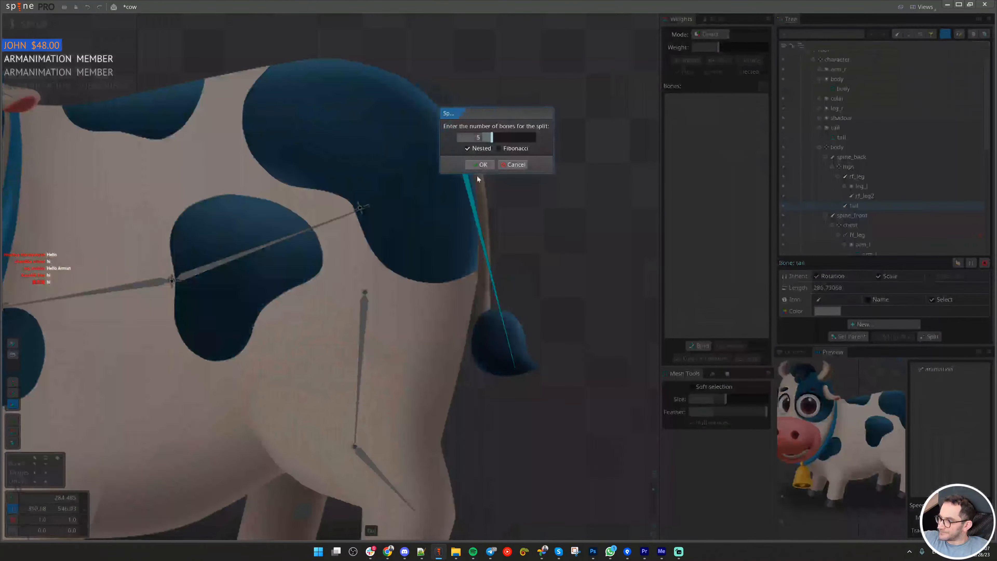
click(482, 167)
drag(459, 156, 463, 192)
drag(481, 248, 476, 249)
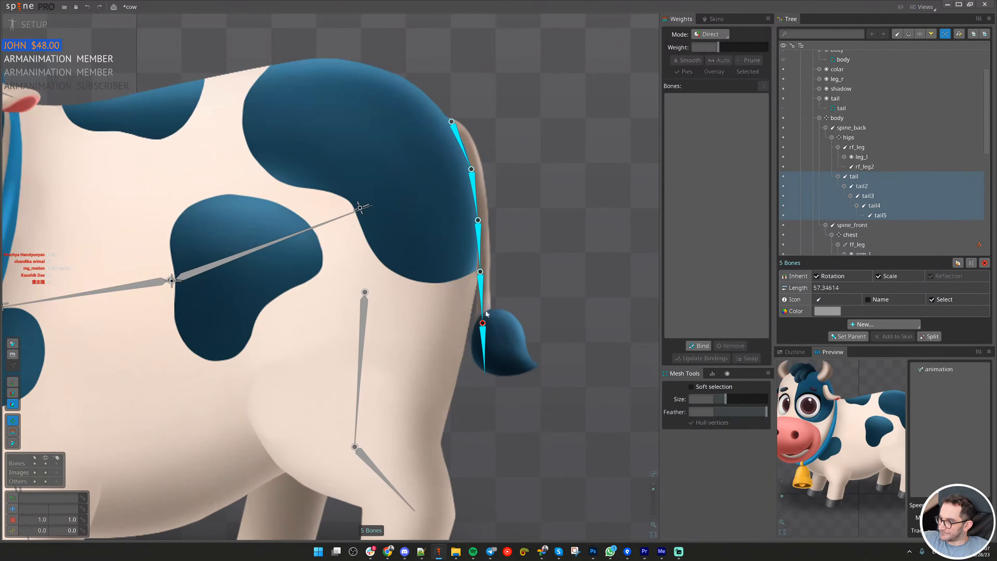
drag(497, 337, 432, 193)
key(ctrl+z)
drag(523, 222, 426, 279)
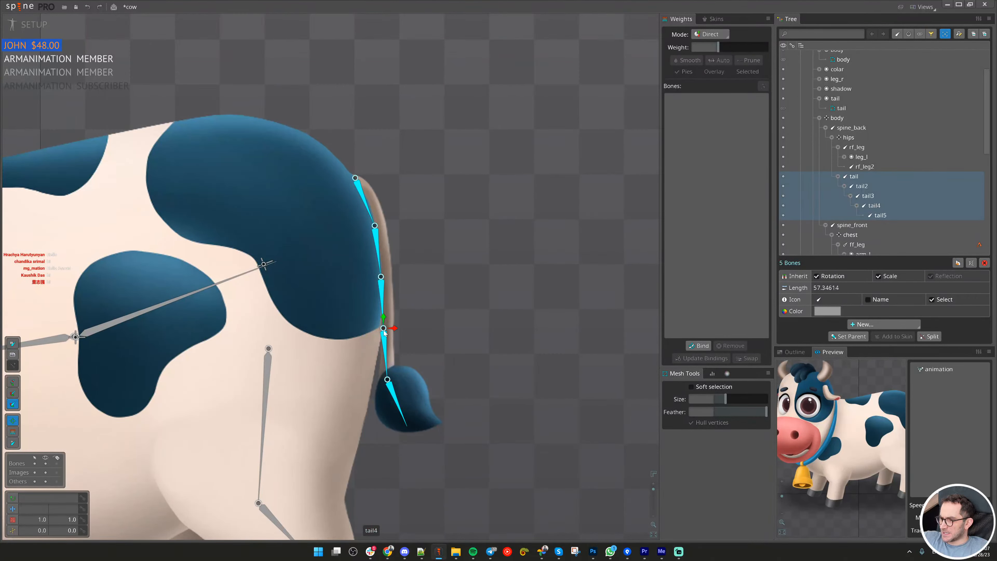
- Try moving bones tail5 and tail4 away from the tail, and undo the moves
drag(388, 381, 440, 364)
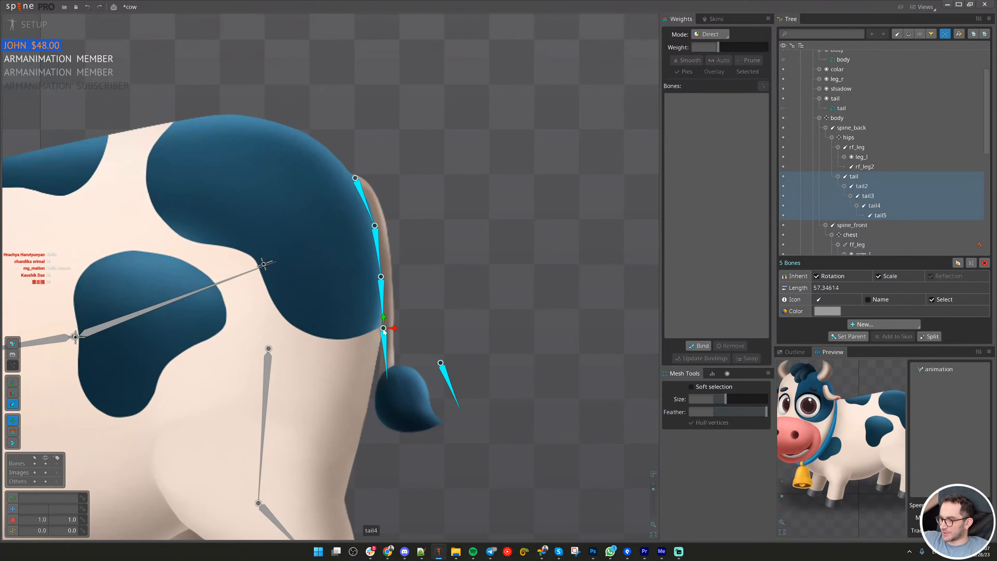
drag(383, 330, 458, 292)
key(ctrl+z)
key(ctrl+z)
key(ctrl+z)
- Try stretching bone tail4 to about 57.6 units at its joint with tail5, and undo the change
scroll(408, 290, up, 2)
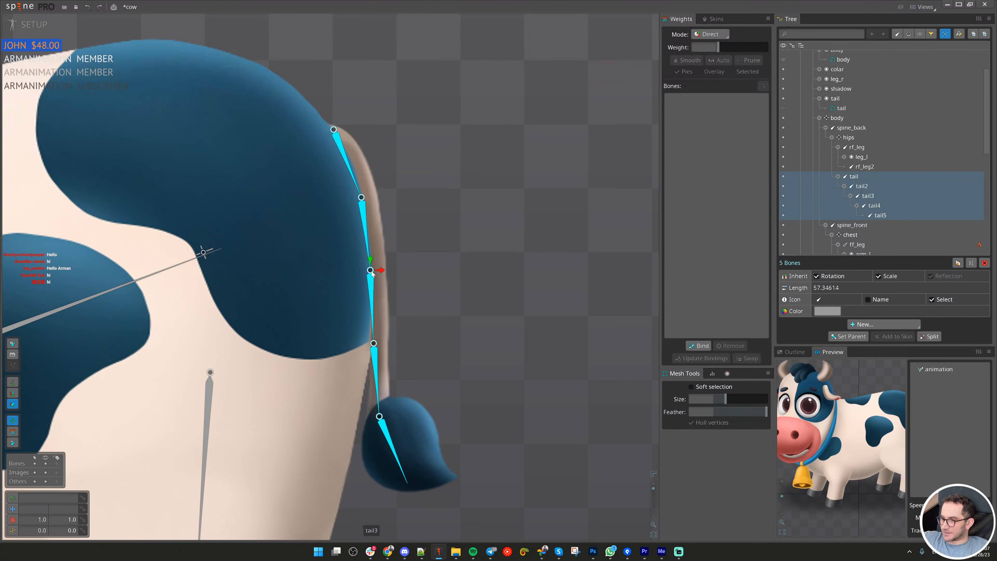
drag(396, 263, 439, 268)
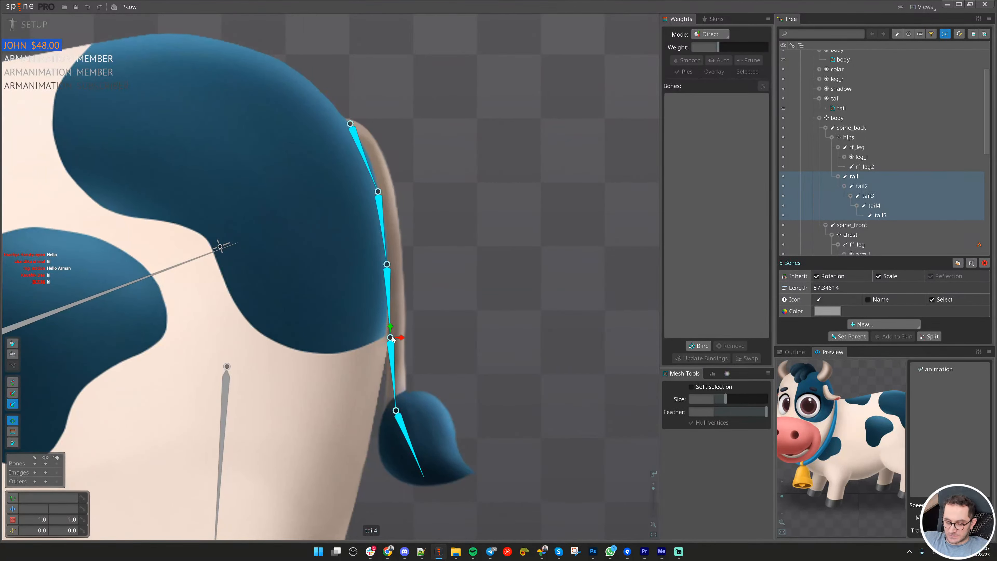
scroll(390, 339, up, 2)
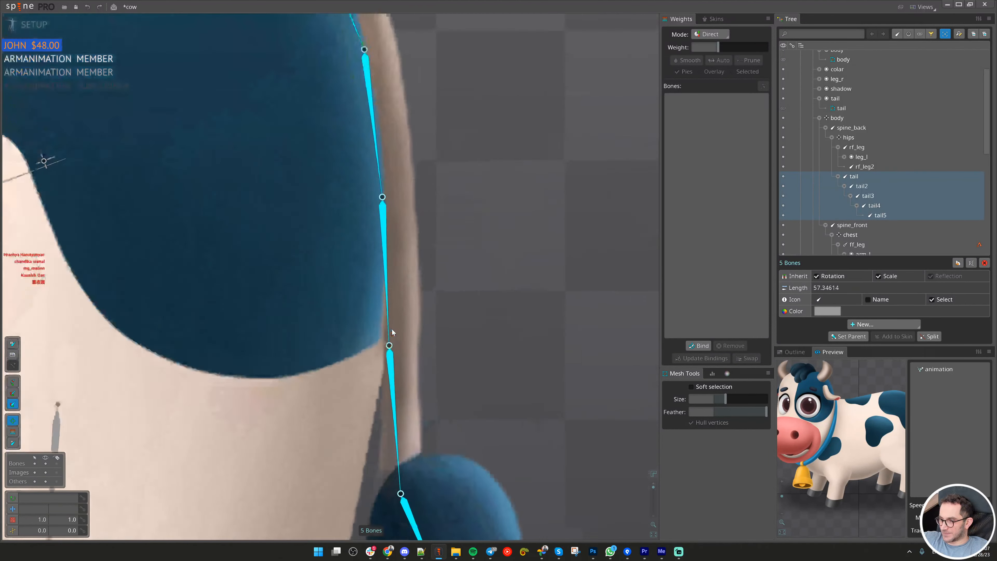
click(372, 284)
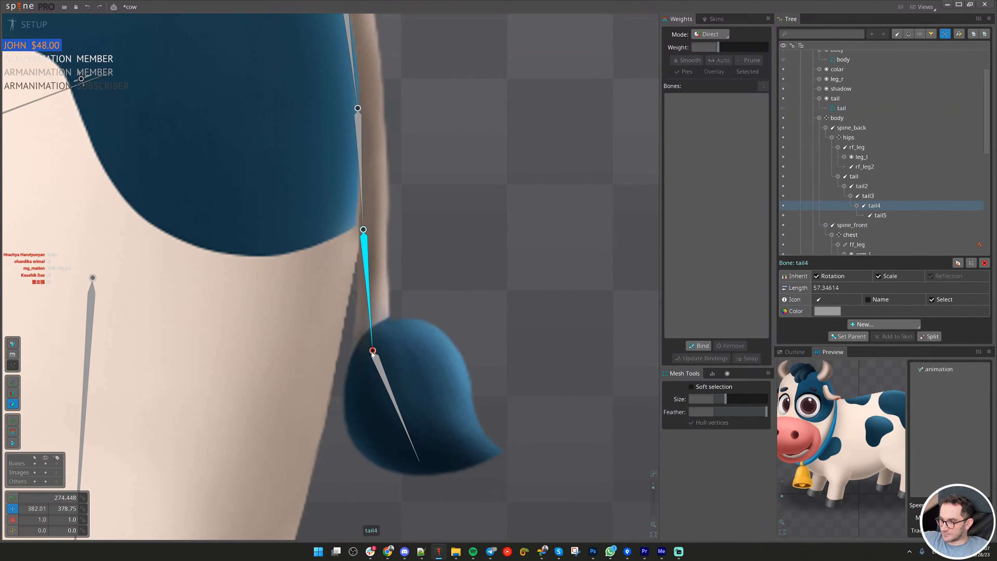
mouse_move(373, 353)
mouse_down()
mouse_move(404, 471)
mouse_move(367, 290)
mouse_move(398, 434)
mouse_move(373, 351)
mouse_up()
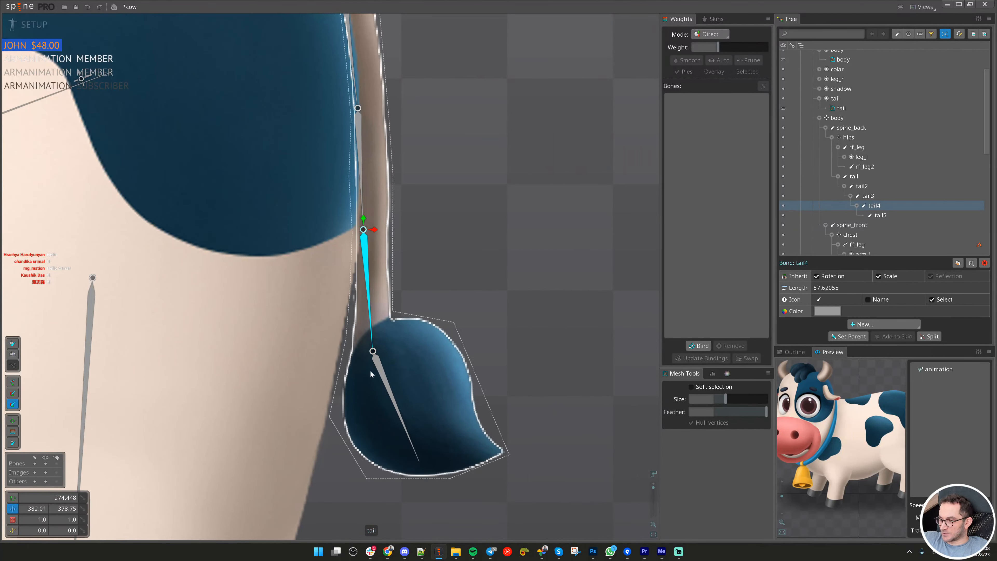
key(ctrl+z)
scroll(444, 290, down, 5)
drag(357, 241, 398, 288)
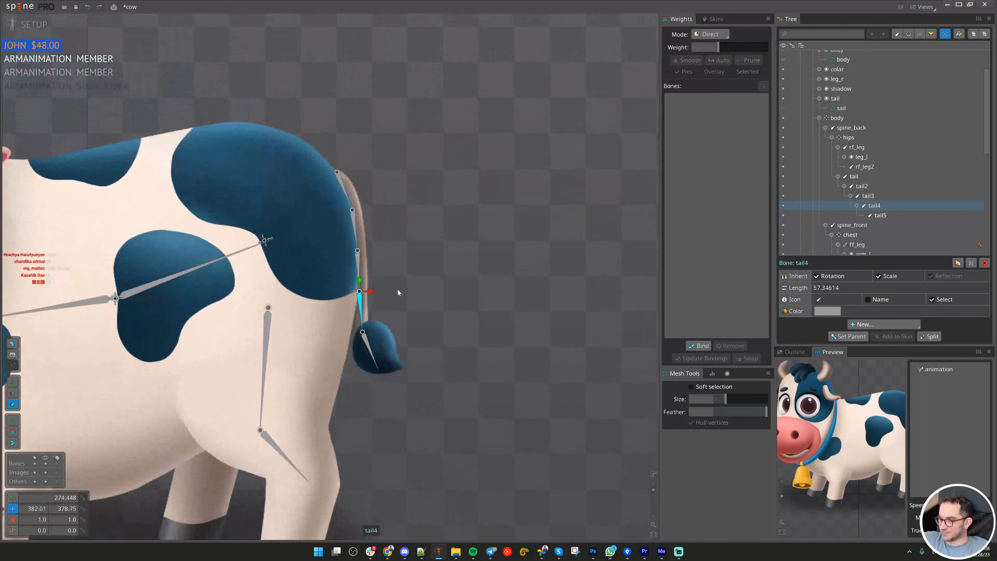
drag(333, 166, 374, 348)
key(ctrl+z)
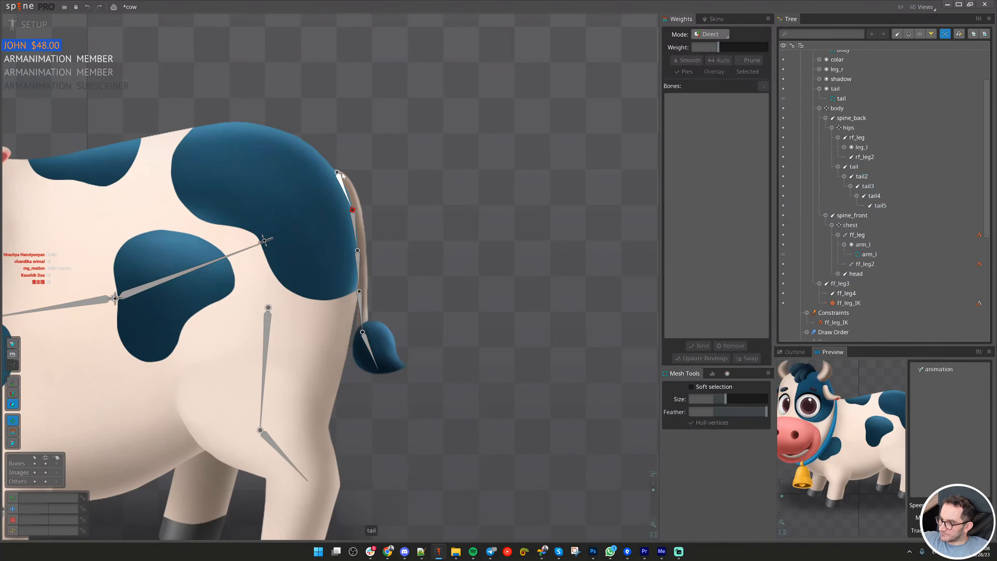
- Bind the tail mesh to the five bones tail5, tail4, tail3, tail2 and tail
click(365, 218)
click(699, 346)
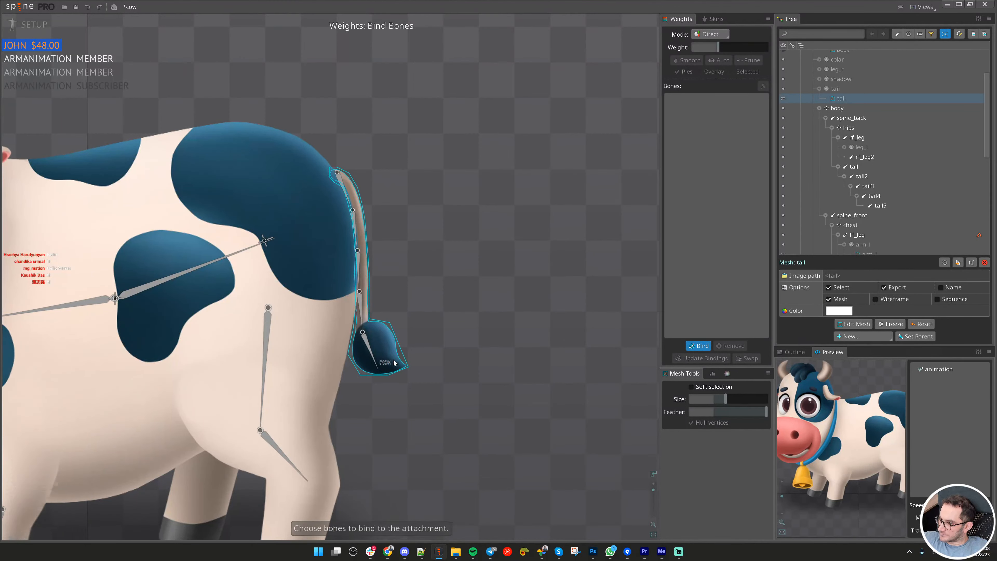
click(355, 238)
click(341, 185)
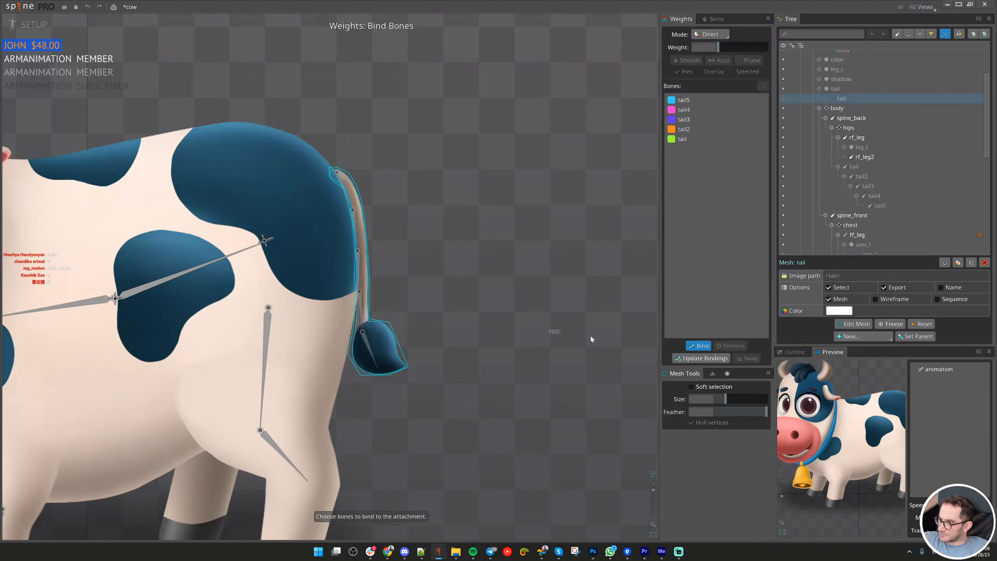
- Confirm the binding of the tail mesh to its five bones and clear the mesh selection
click(699, 346)
key(g)
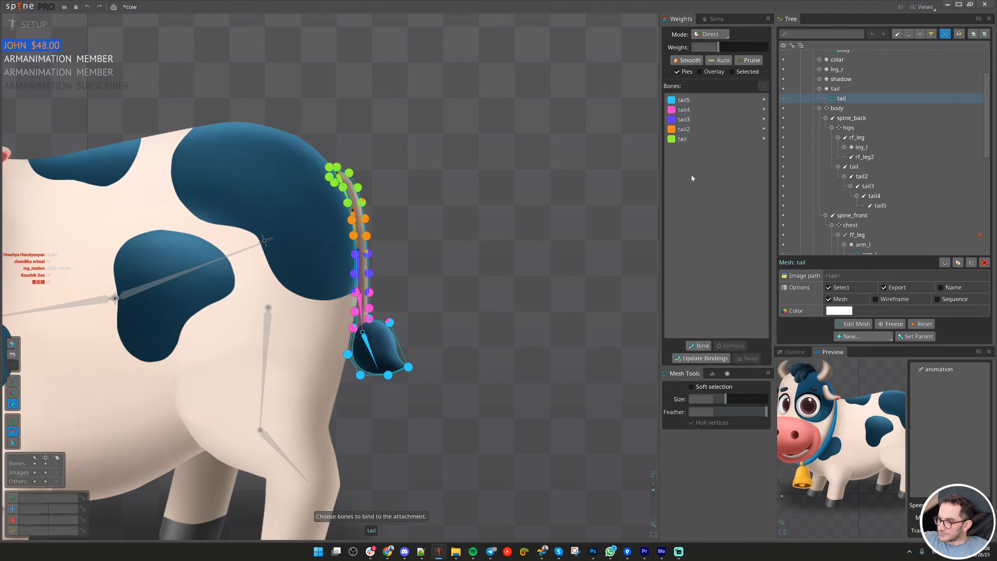
scroll(422, 228, up, 2)
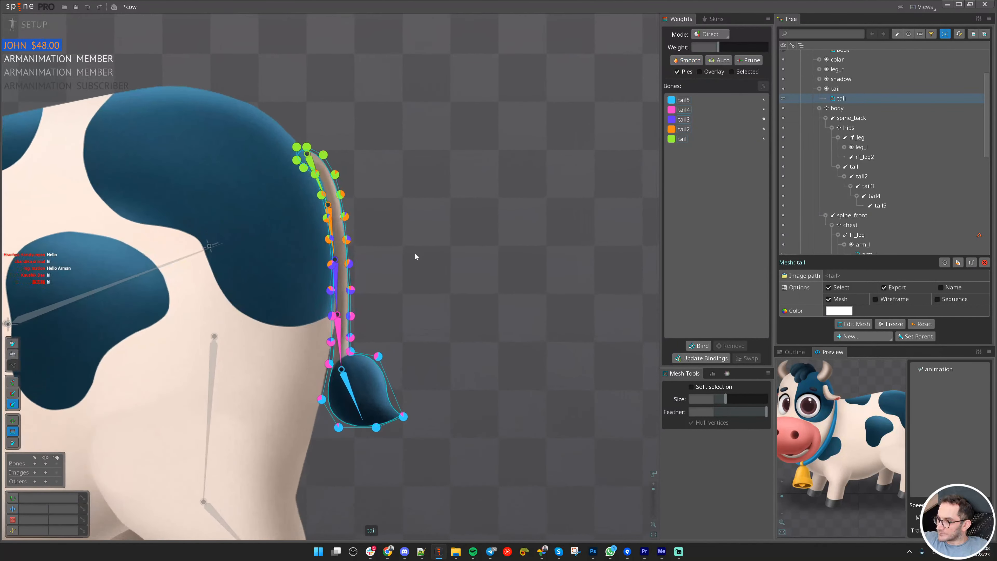
key(space)
key(space)
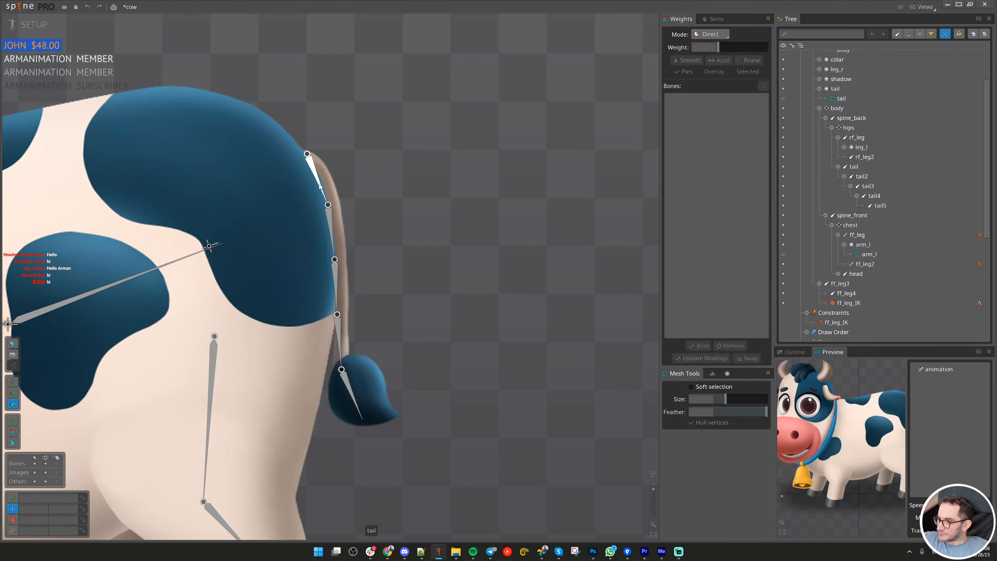
- Test the tail mesh's deformation by rotating all five tail bones together until the tail curls upward
drag(318, 168, 396, 412)
key(c)
drag(467, 401, 525, 241)
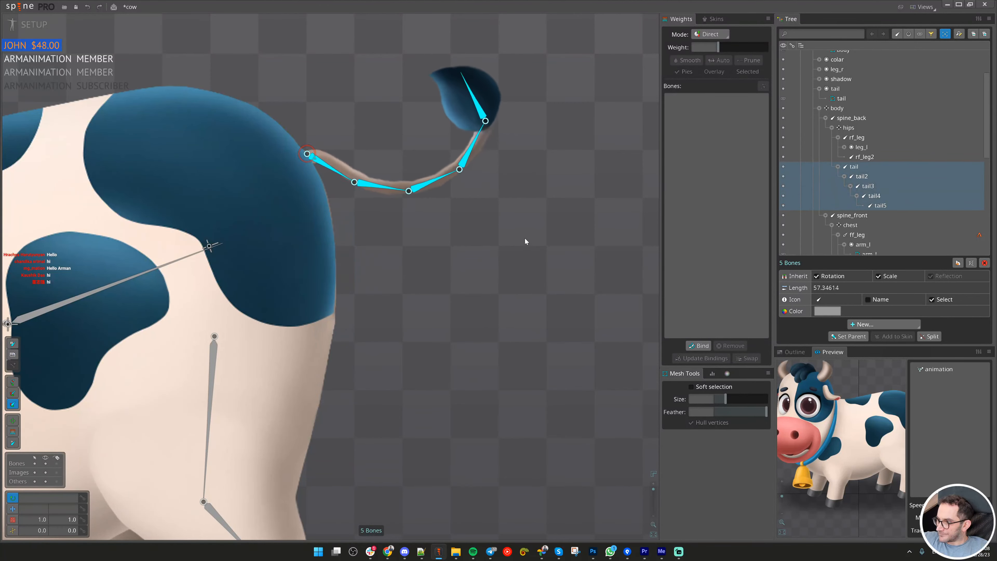
scroll(858, 394, up, 3)
scroll(858, 394, up, 3)
drag(826, 416, 880, 444)
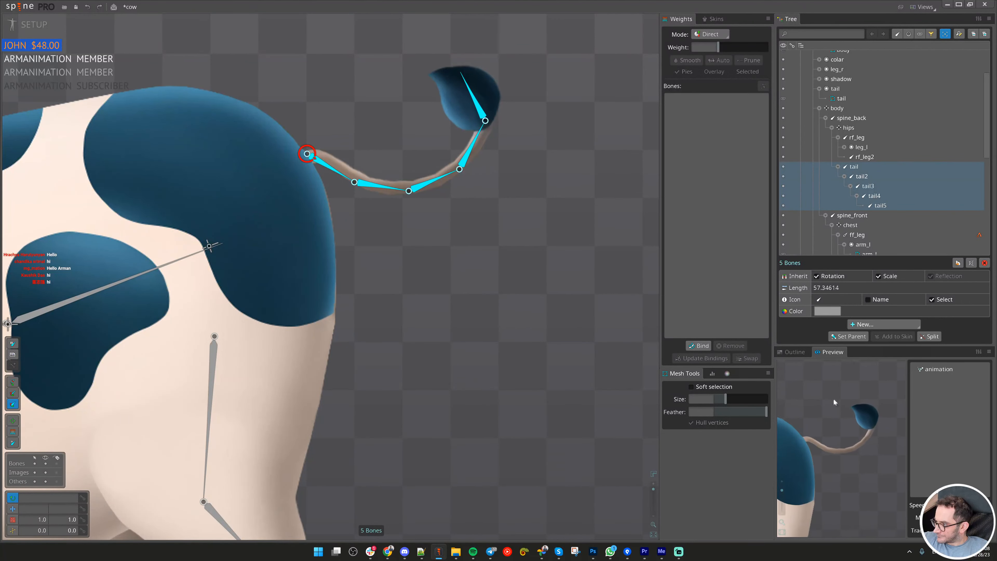
- Try turning bone tail5 outward to check how the tuft bends, and undo the tail's test rotations
mouse_move(491, 105)
mouse_down()
mouse_move(497, 202)
mouse_move(552, 217)
mouse_move(548, 259)
mouse_up()
key(b)
scroll(518, 217, up, 3)
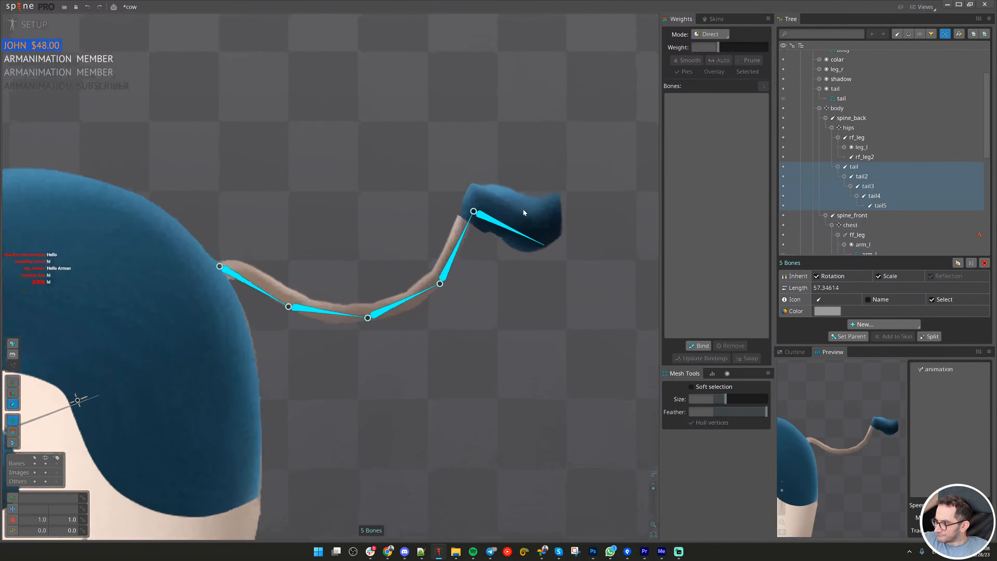
click(512, 210)
drag(518, 223, 510, 237)
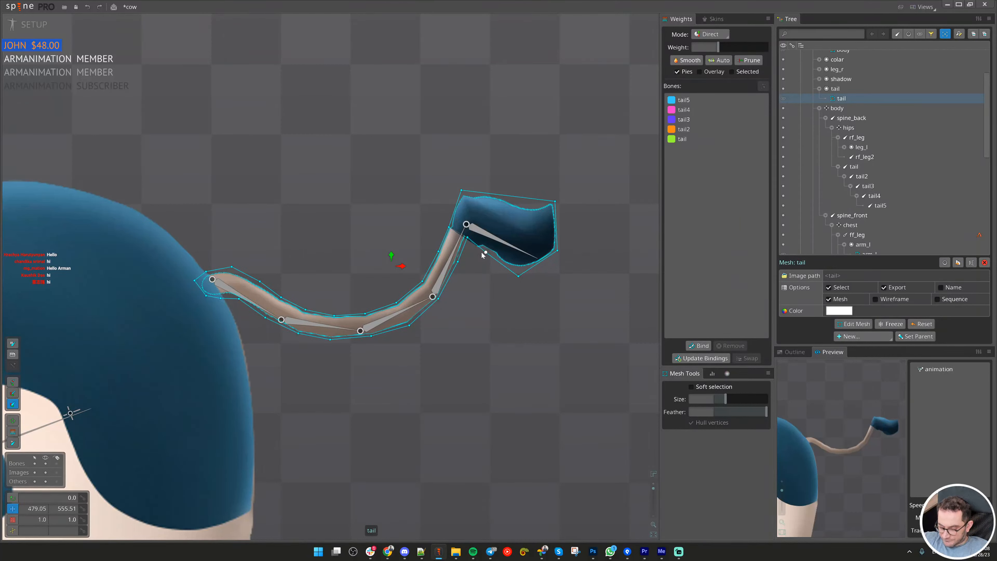
click(454, 259)
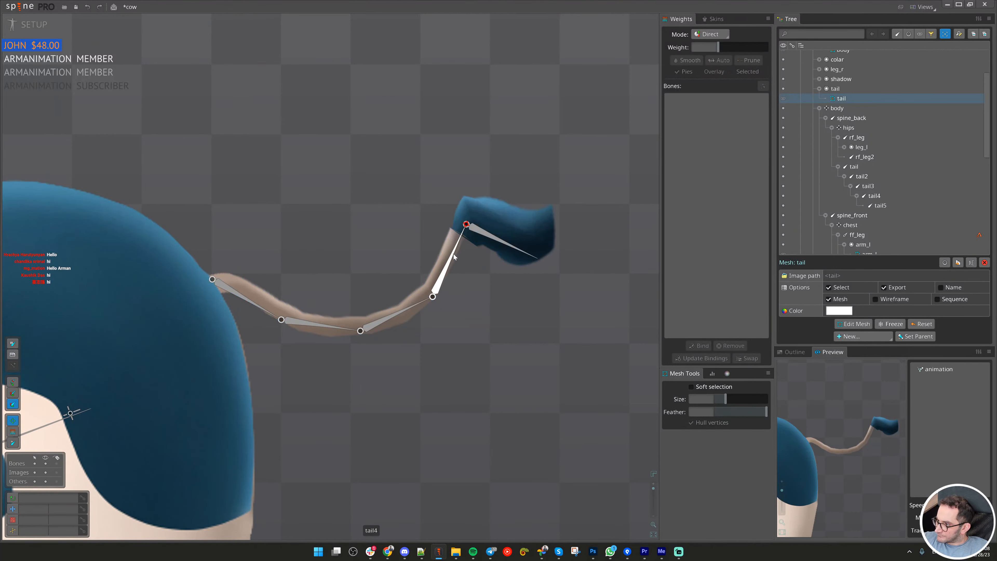
drag(454, 259, 566, 329)
key(ctrl+z)
key(ctrl+z)
key(ctrl+z)
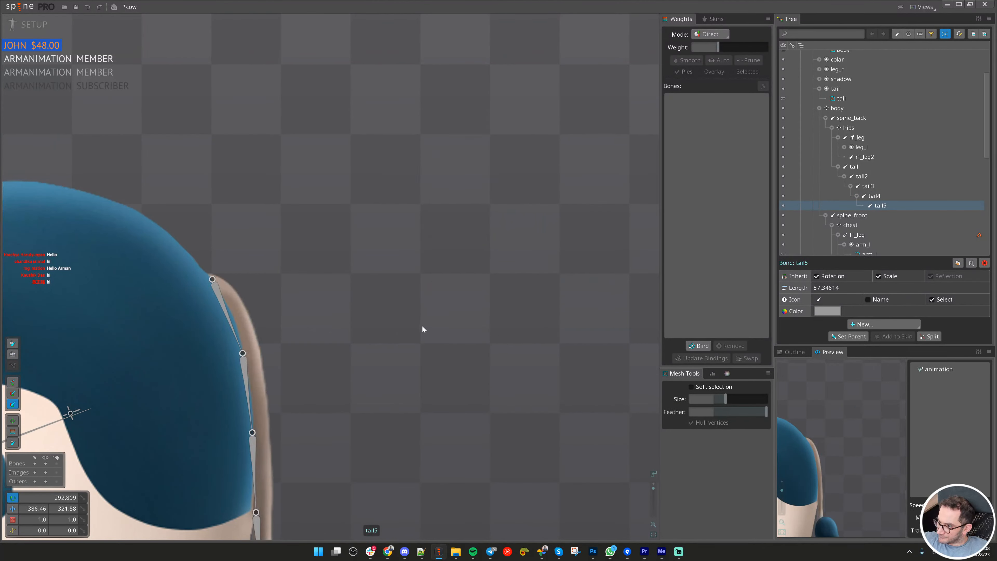
- Copy the resting transforms of the five tail bones, curl the tail upward as a test, and undo the rotation
scroll(319, 304, down, 3)
key(v)
key(Escape)
drag(344, 196, 542, 306)
key(ctrl+c)
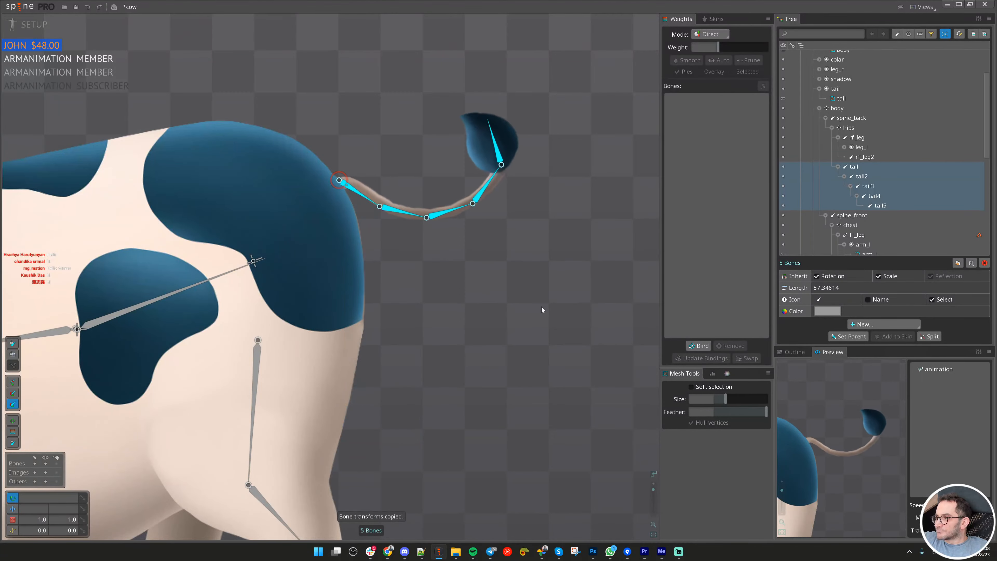
click(479, 152)
scroll(502, 158, up, 3)
key(ctrl+z)
- Examine the tail mesh's vertices and triangles around the tuft in mesh editing, and leave the mesh unedited
click(854, 324)
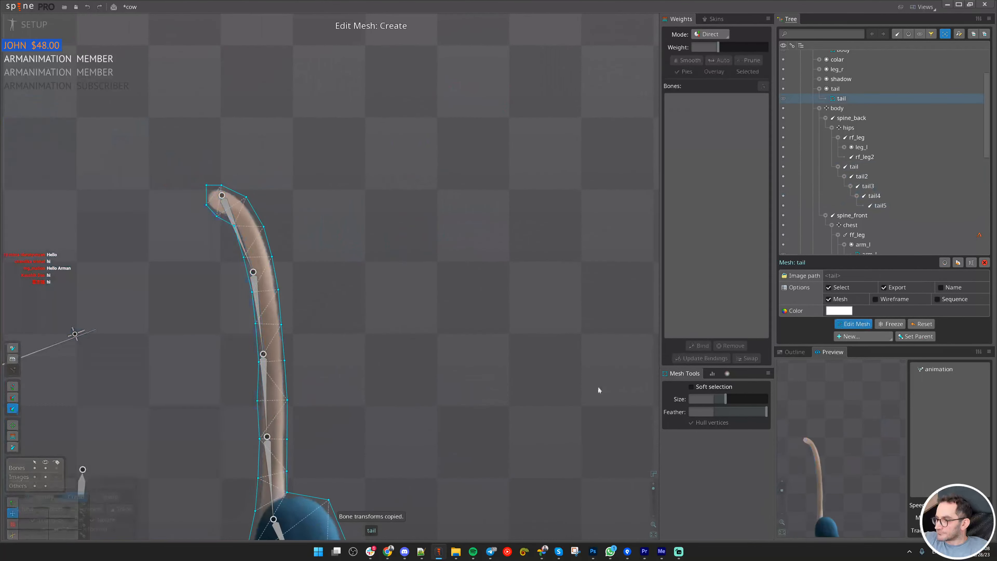
scroll(357, 377, up, 3)
scroll(365, 377, up, 4)
scroll(497, 345, down, 4)
drag(496, 345, 351, 239)
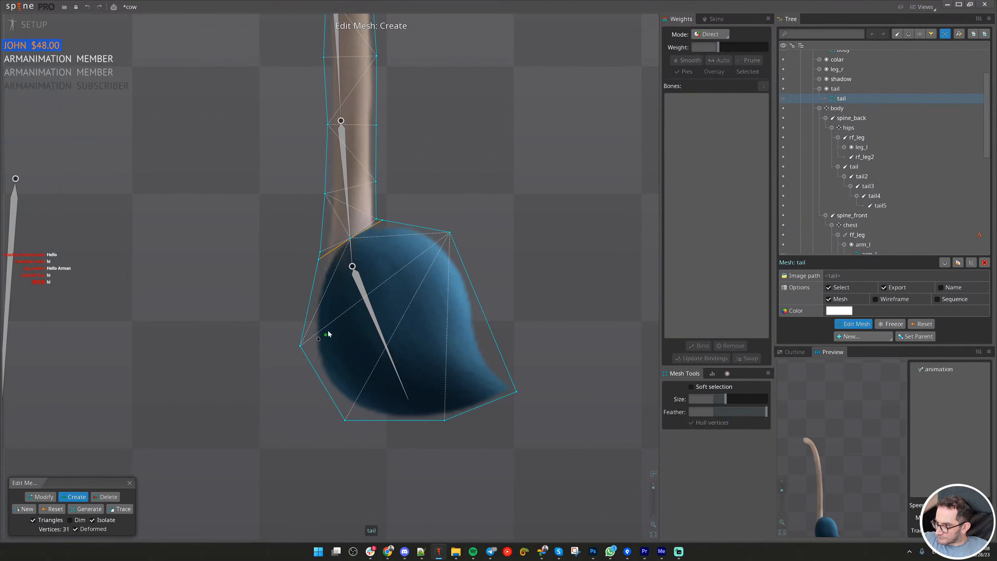
scroll(412, 221, up, 2)
scroll(363, 345, down, 3)
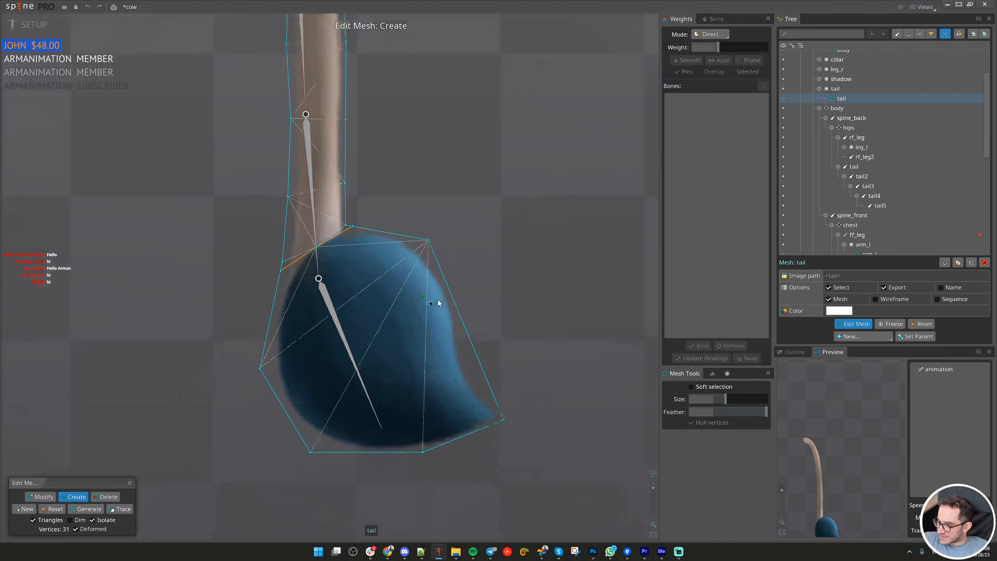
click(129, 484)
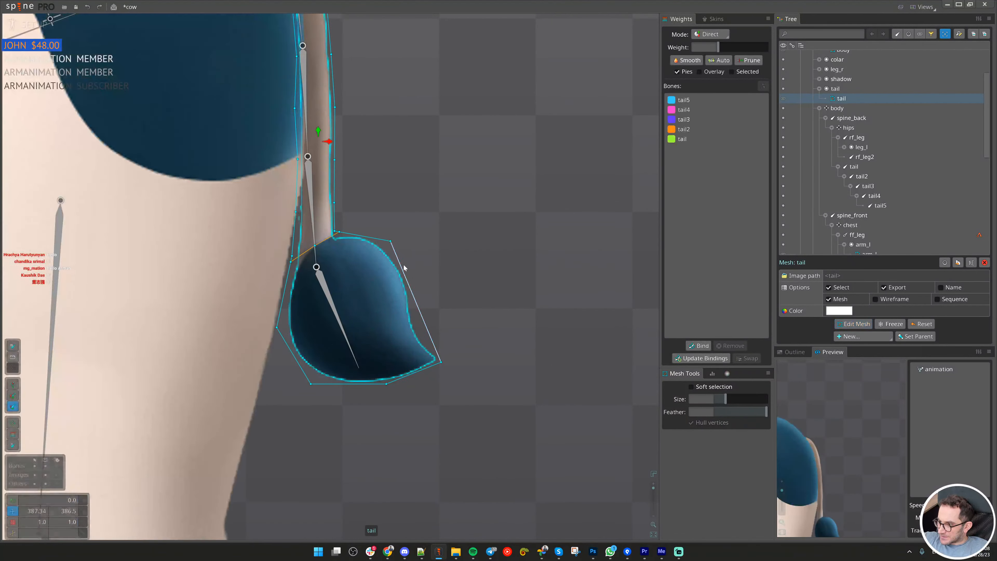
- Rotate the five tail bones together so the tail curls upward, and select the tail mesh for weighting
scroll(340, 345, down, 3)
drag(448, 309, 394, 397)
key(space)
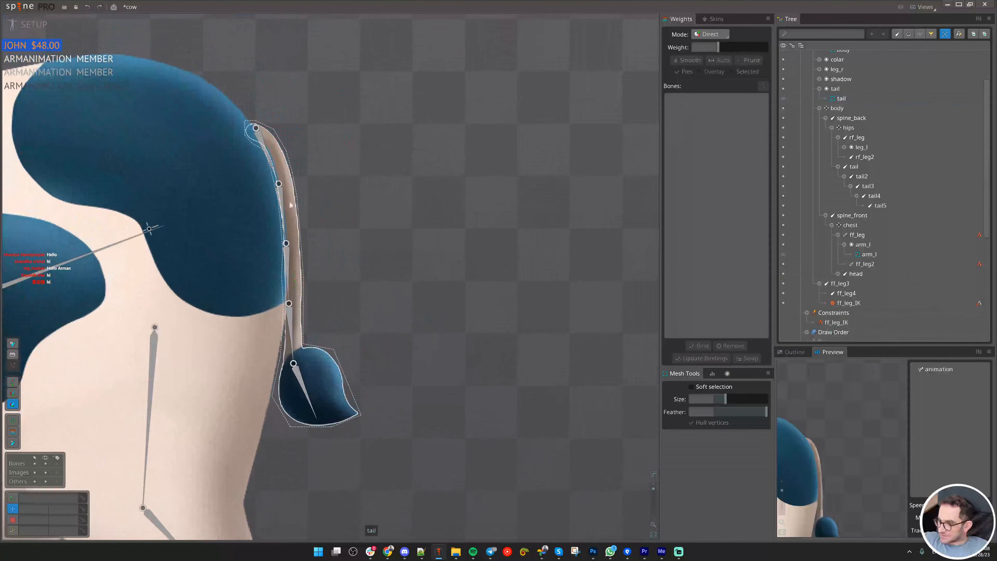
drag(269, 158, 497, 357)
key(c)
click(408, 148)
- Weight the tuft's vertices 100% to bone tail5 and adjust the weights where the tuft meets the tail
scroll(425, 167, up, 5)
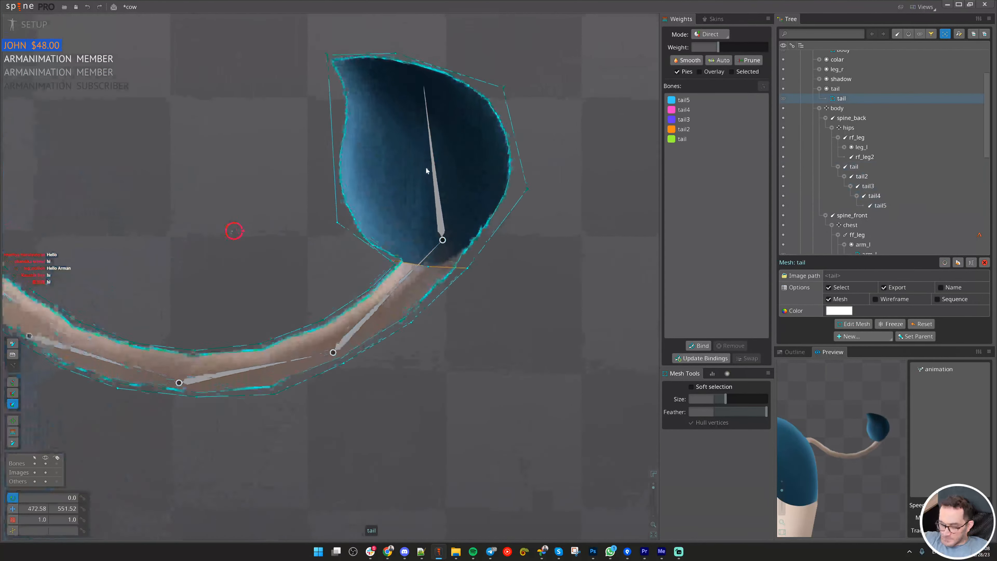
scroll(385, 312, up, 3)
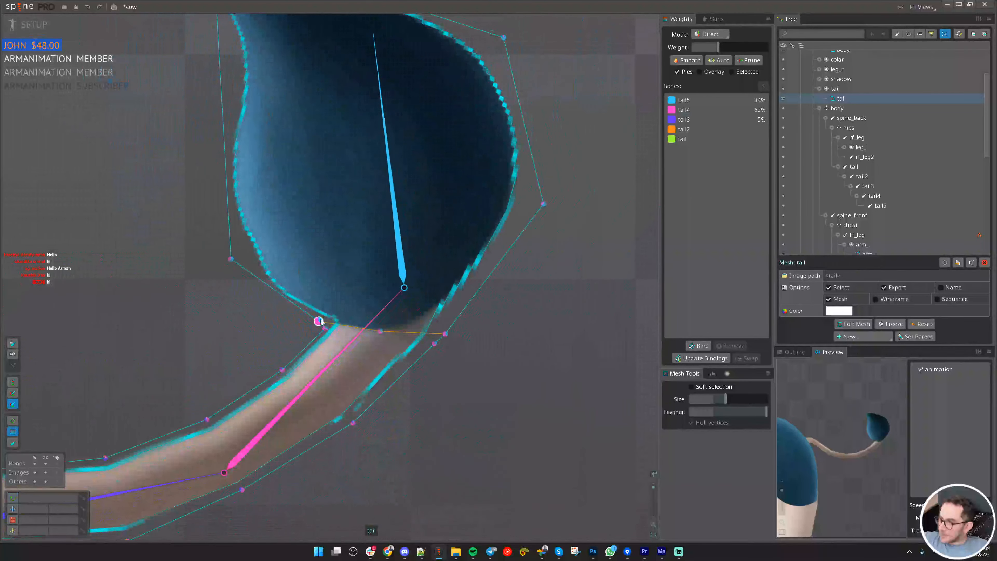
scroll(263, 238, down, 5)
drag(338, 145, 489, 293)
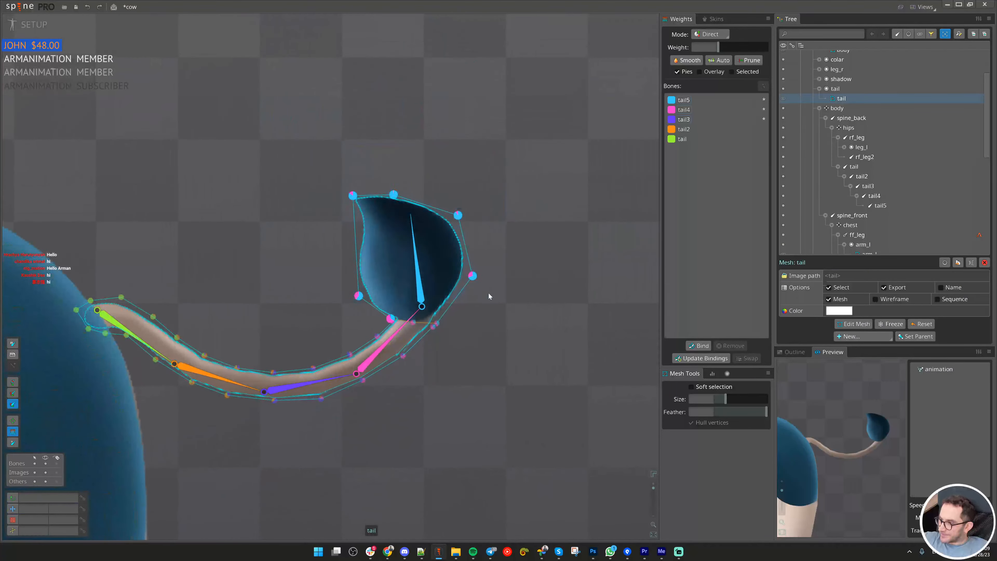
drag(419, 274, 483, 224)
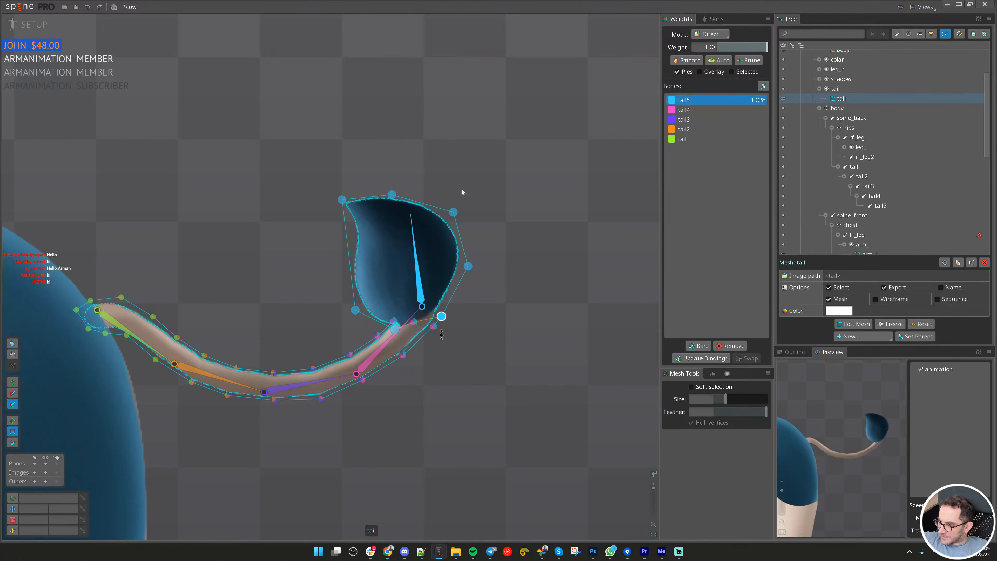
scroll(436, 320, up, 4)
click(394, 321)
drag(300, 333, 383, 343)
click(415, 351)
scroll(345, 377, down, 4)
key(Escape)
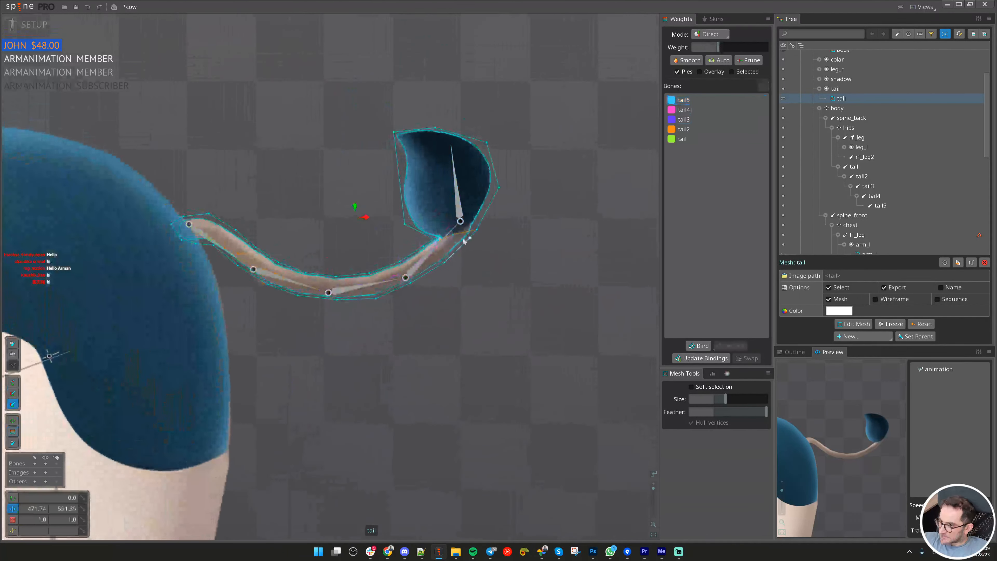
- Paste the copied resting transforms onto the five tail bones
key(Escape)
scroll(384, 275, down, 2)
drag(235, 201, 521, 389)
key(ctrl+v)
- Try bending the five tail bones again to check the new weights, and undo the rotation
drag(428, 414, 501, 342)
key(b)
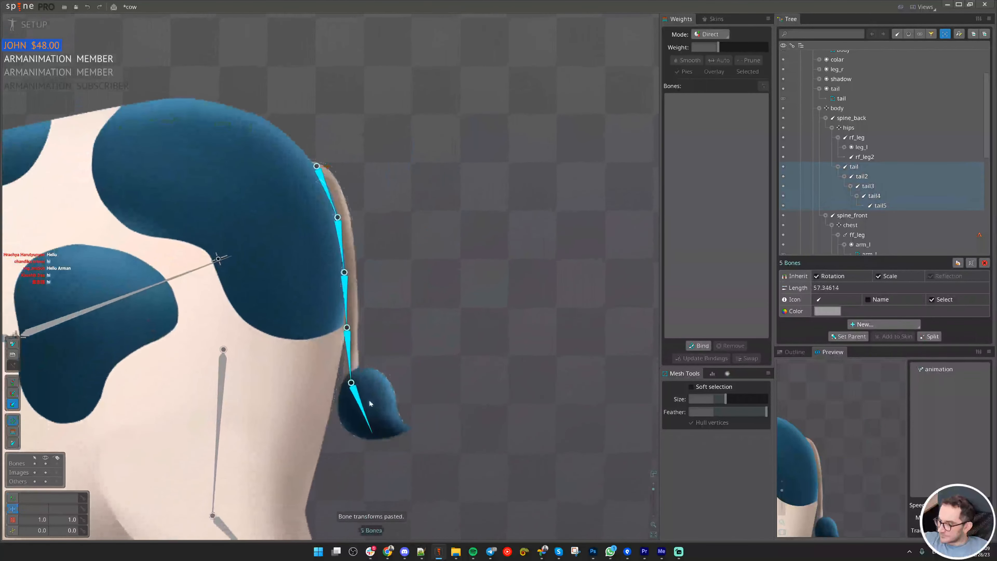
drag(370, 400, 515, 237)
key(ctrl+z)
scroll(473, 399, down, 6)
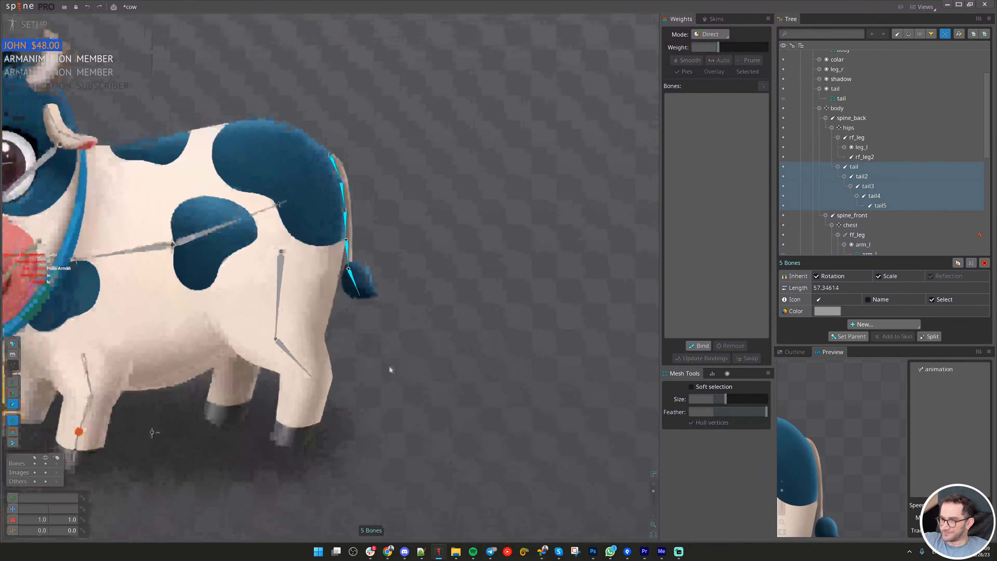
- Save the project and select the character bone as the parent for new rear leg bones
key(ctrl+s)
scroll(423, 170, up, 4)
drag(483, 228, 357, 107)
key(space)
click(401, 178)
scroll(810, 169, up, 2)
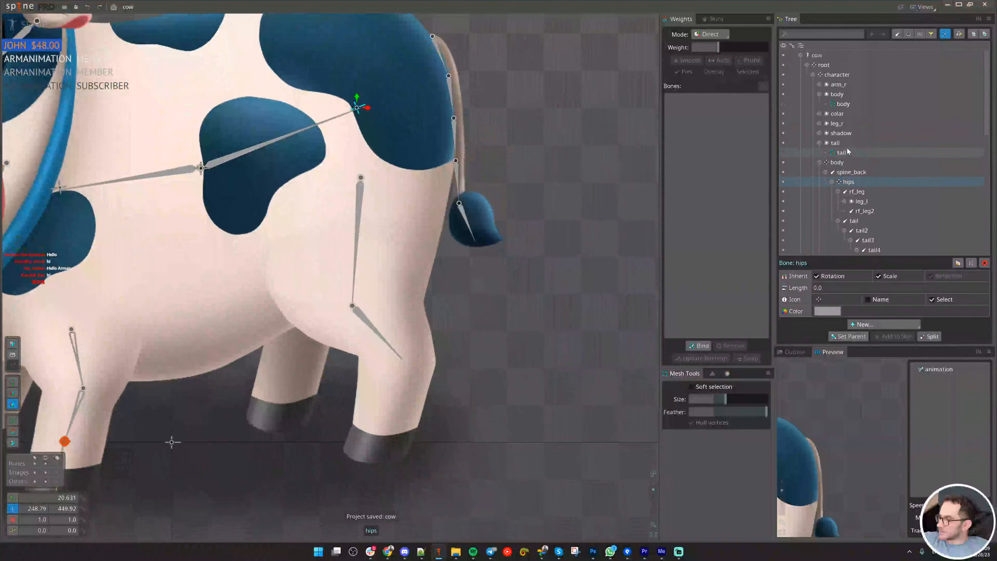
click(845, 162)
scroll(464, 163, down, 3)
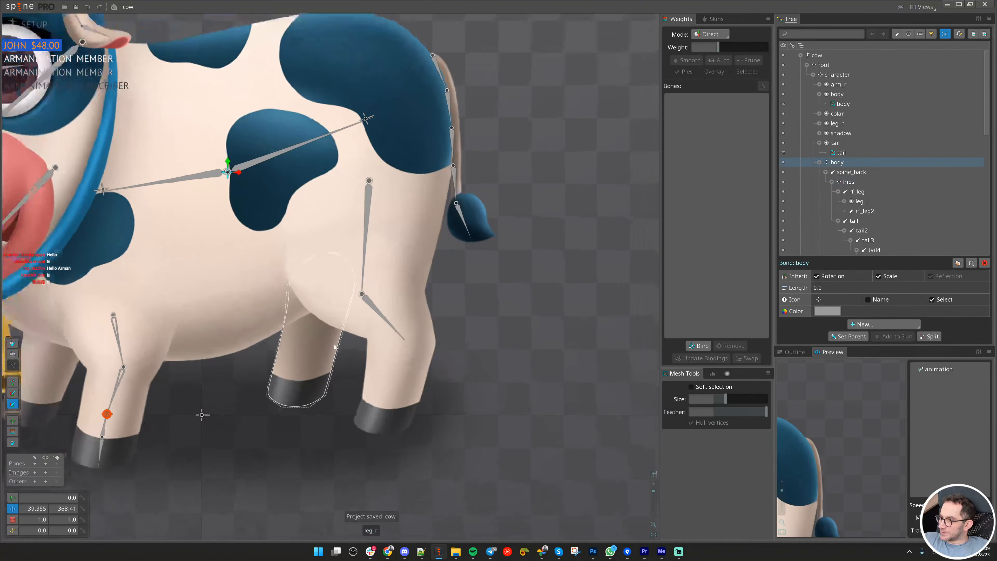
drag(492, 341, 508, 382)
click(838, 75)
scroll(511, 345, up, 1)
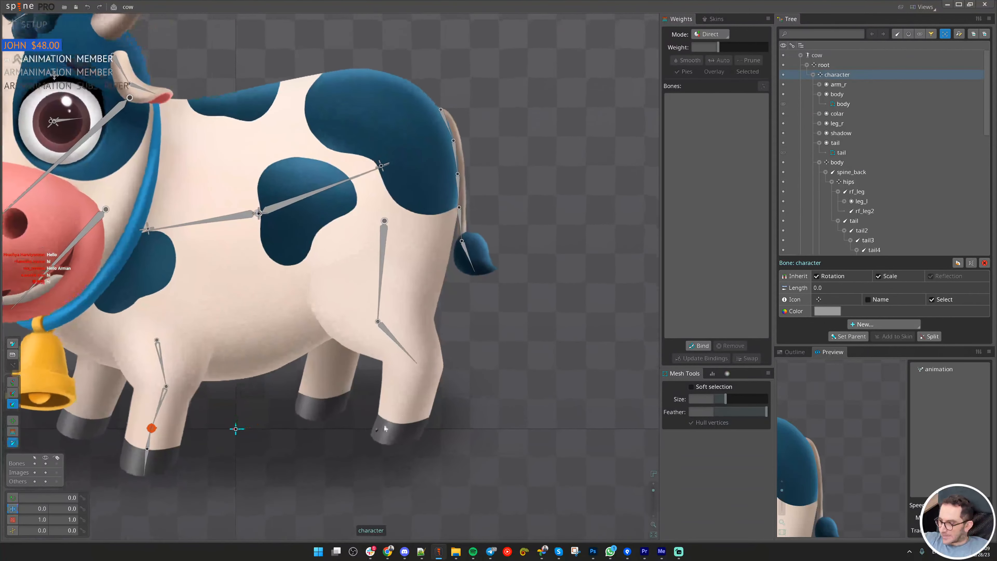
- Try drawing a bone from the end of rf_leg2 down to the rear hoof, and undo it
click(393, 341)
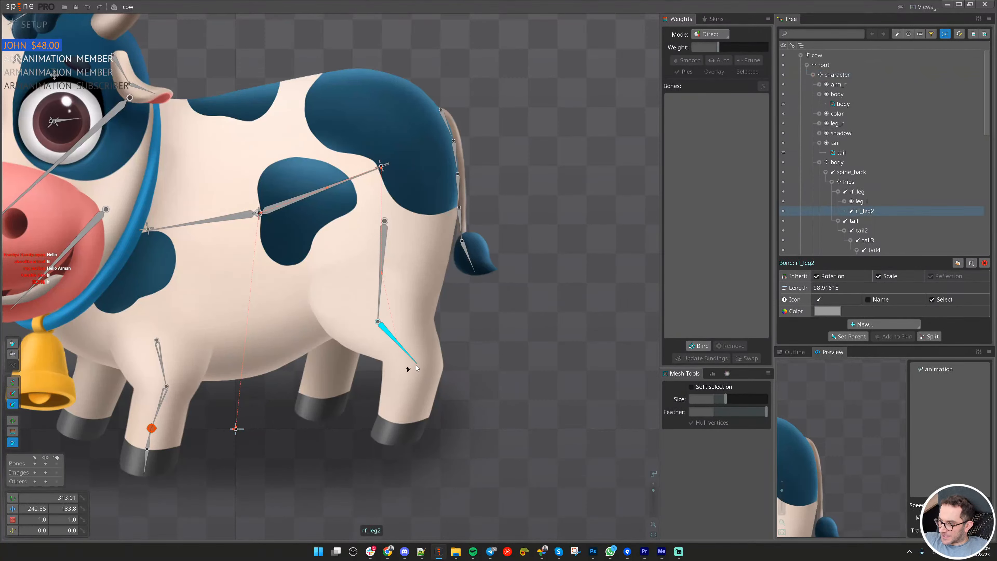
drag(416, 367, 399, 418)
key(ctrl+z)
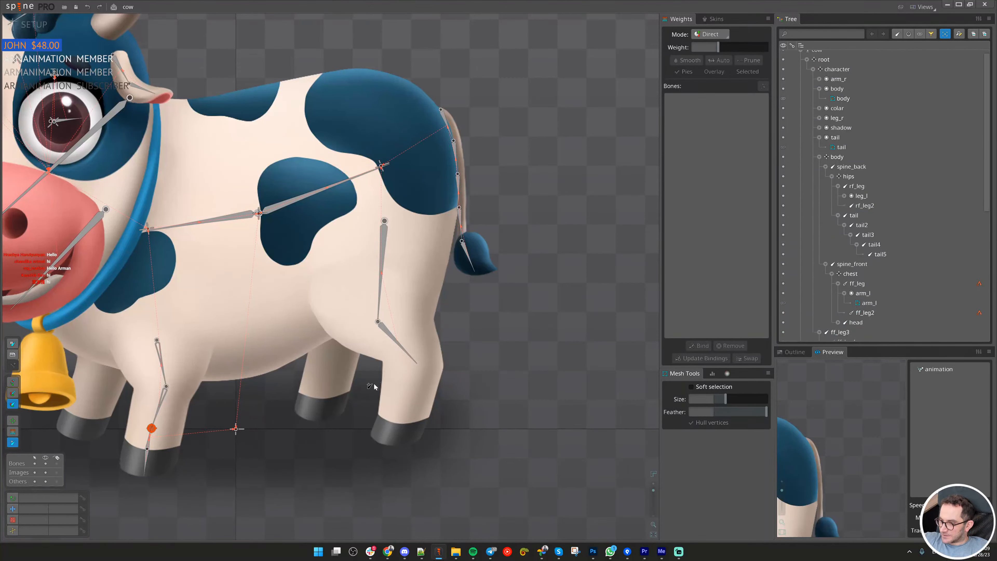
scroll(863, 160, down, 2)
scroll(863, 145, up, 3)
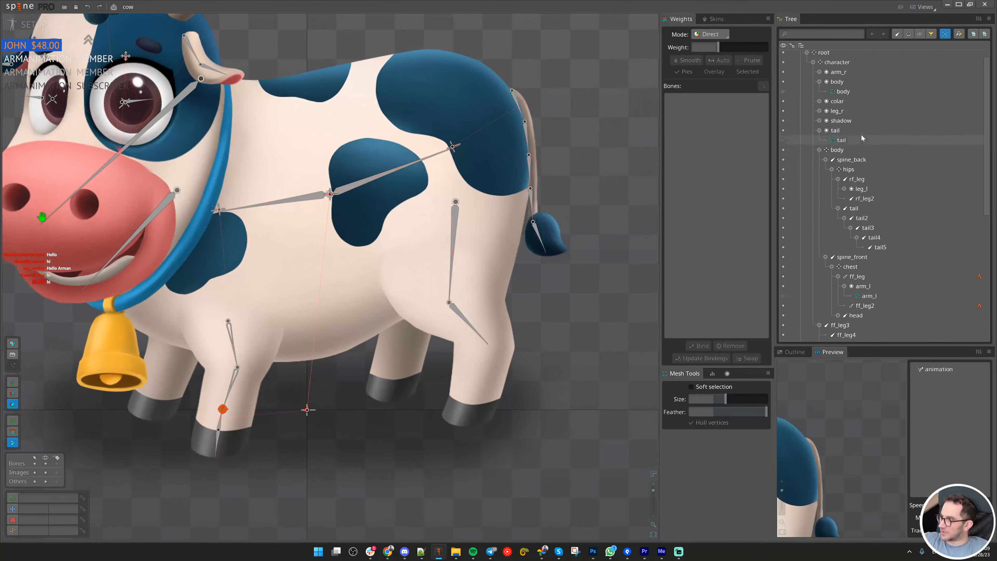
- Under the character bone, draw a bone about 95 units long from the hoof's top to rf_leg2's end and a child about 46 units down the hoof
click(847, 75)
scroll(438, 403, up, 2)
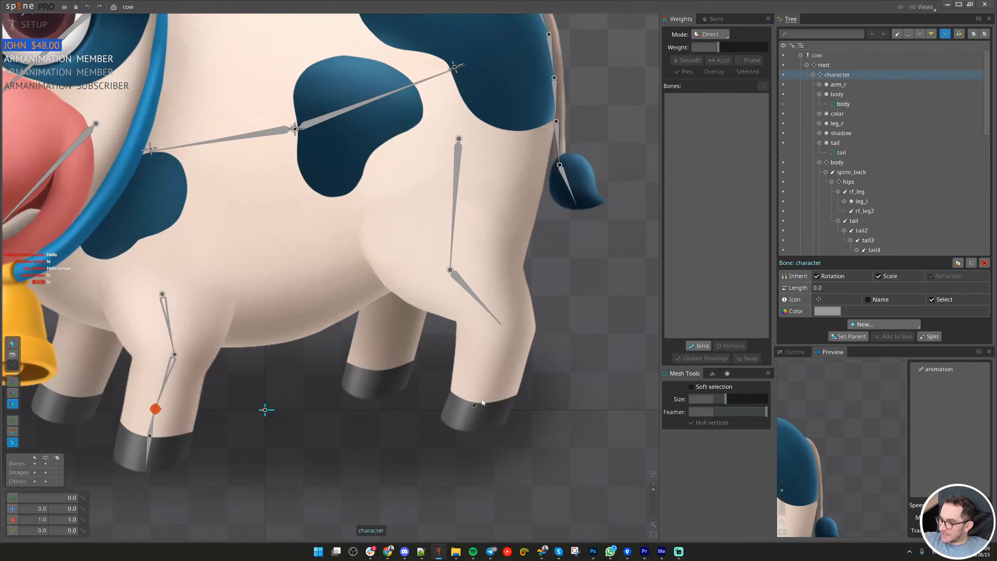
drag(483, 395, 501, 325)
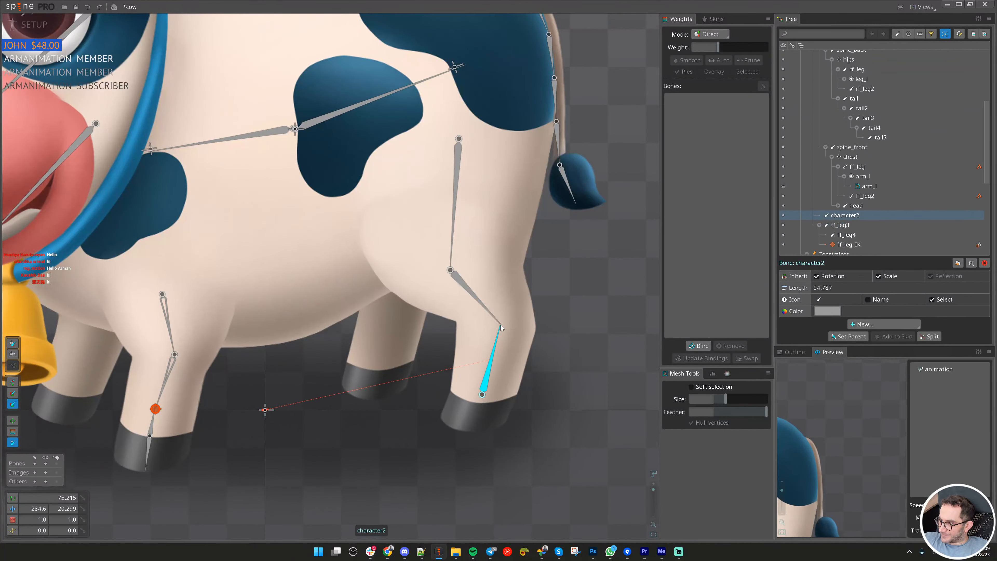
drag(482, 395, 472, 431)
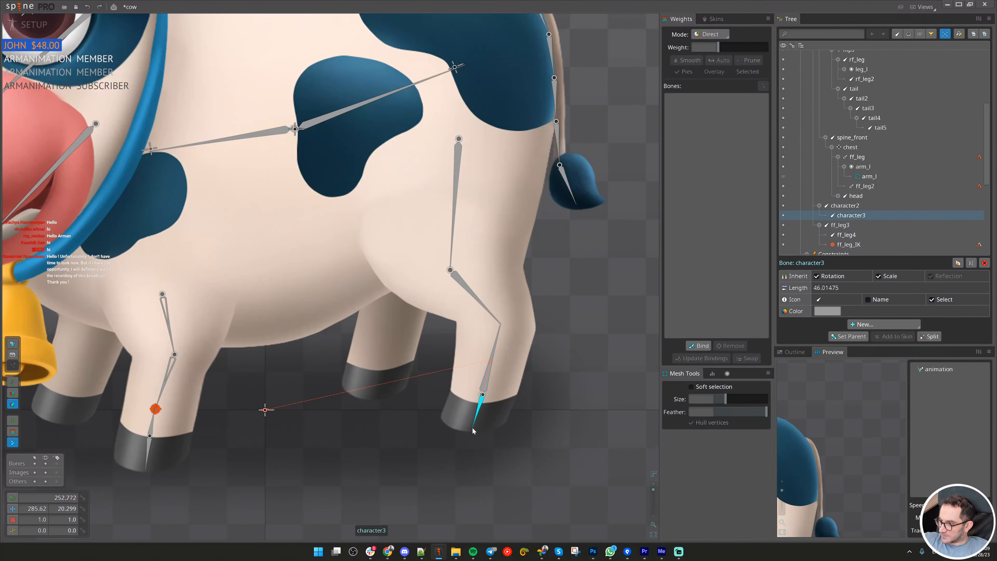
- Compare the bones of the rear leg, rf_leg, rf_leg2 and character2, with the front hoof's ff_leg3 bone
scroll(479, 410, up, 1)
drag(284, 403, 448, 363)
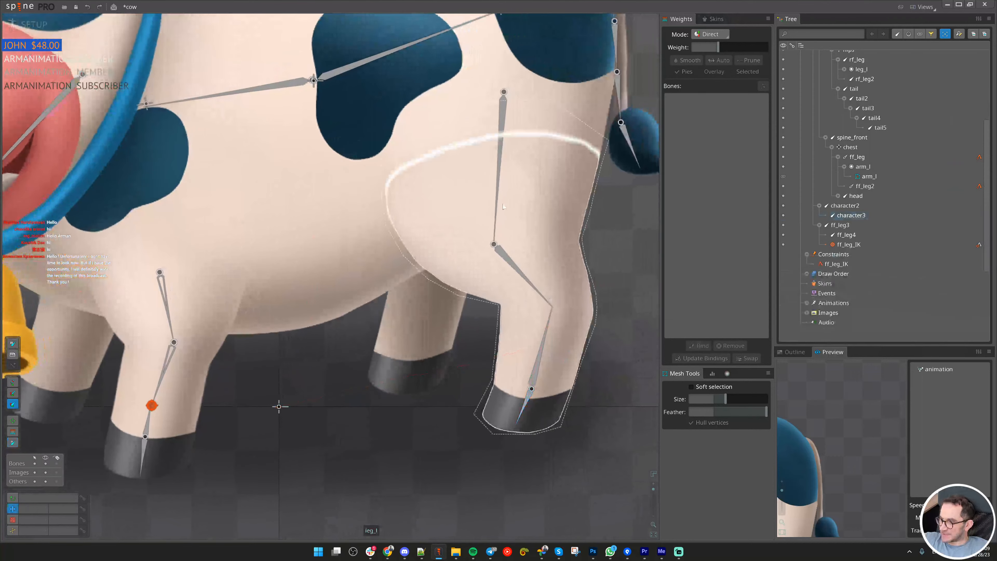
click(498, 234)
ctrl+click(515, 267)
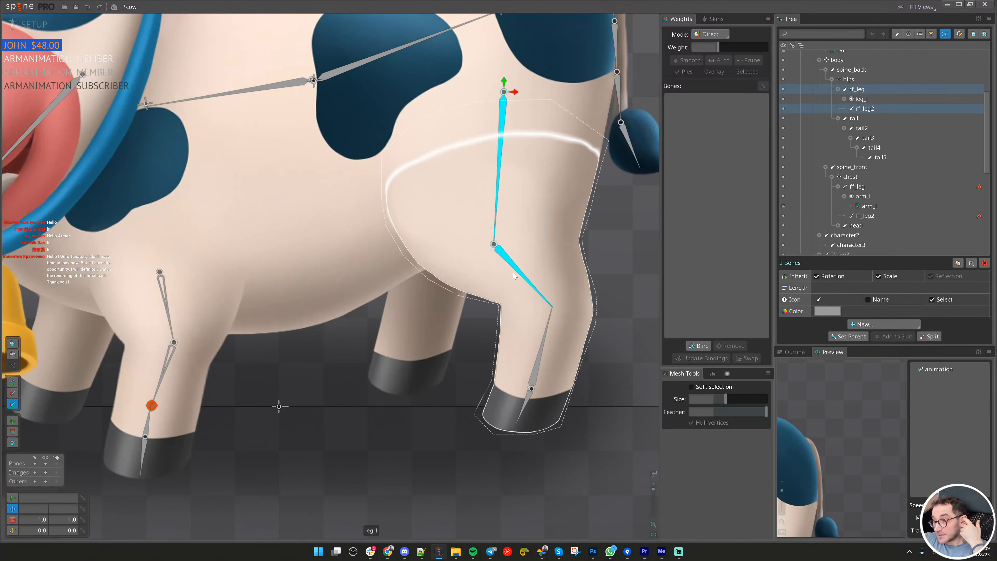
click(541, 350)
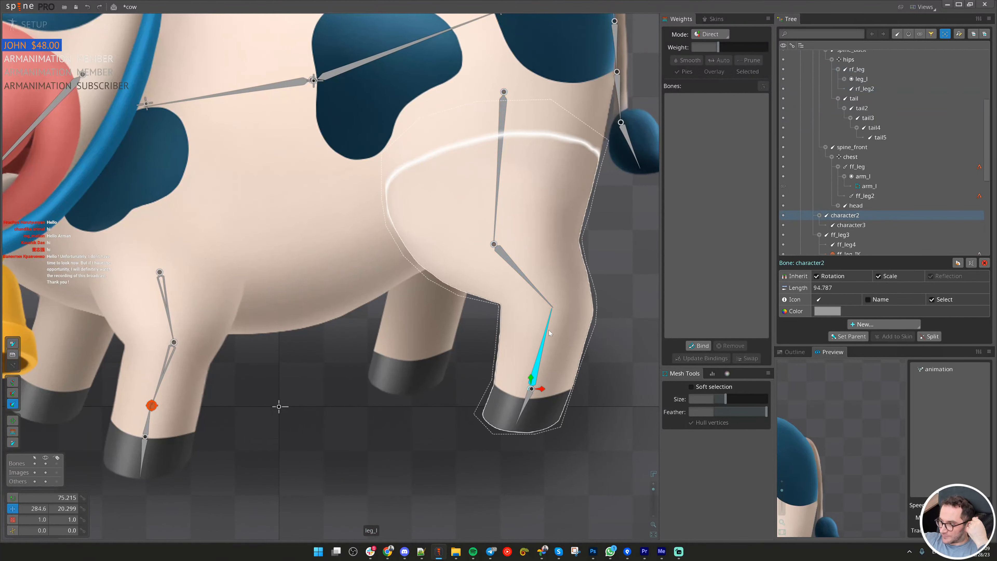
ctrl+click(148, 421)
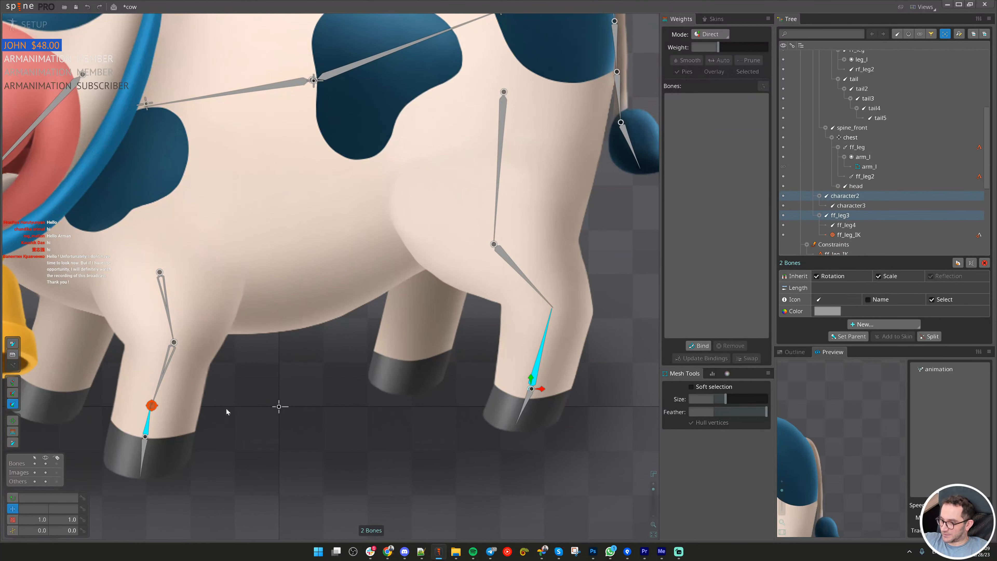
drag(524, 346, 456, 357)
click(456, 357)
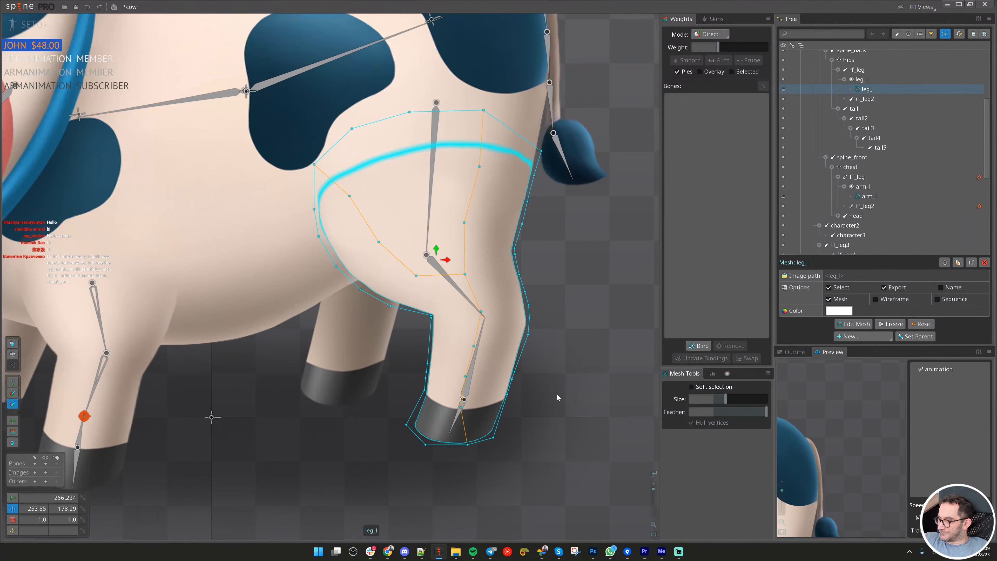
- Create an IK constraint named target on rf_leg and rf_leg2, with its target at the end of rf_leg2
drag(467, 218, 410, 280)
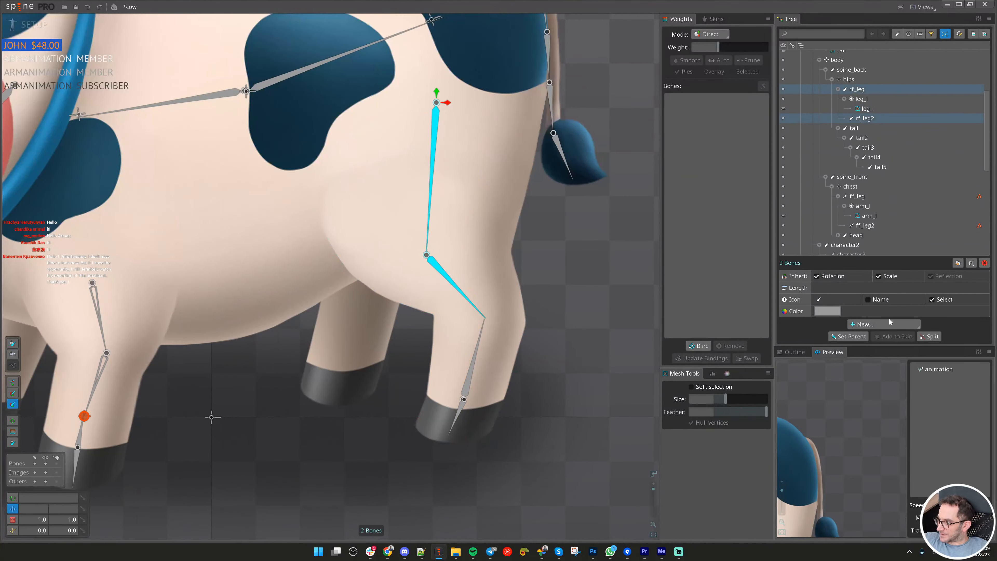
click(870, 324)
click(871, 336)
scroll(464, 274, up, 3)
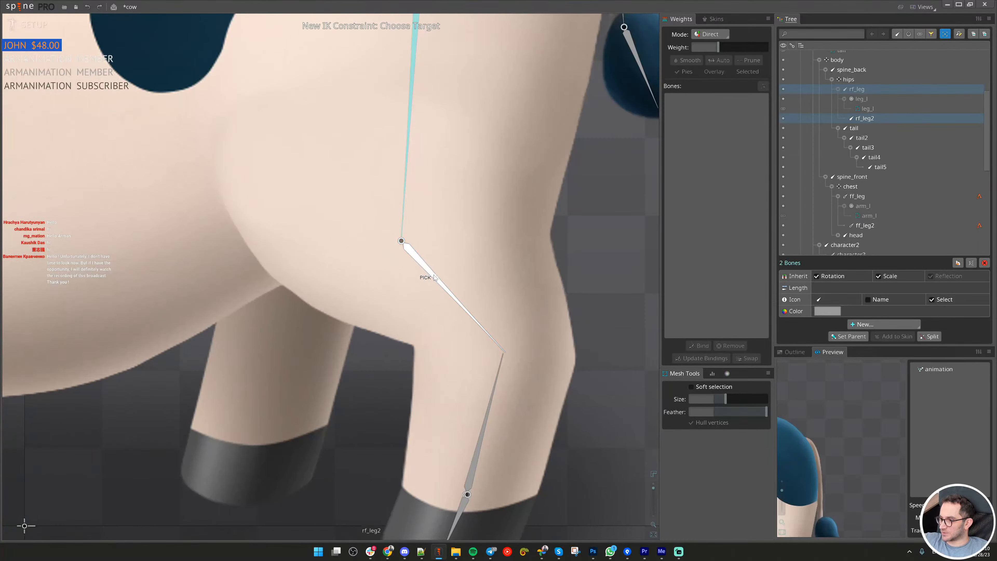
click(433, 277)
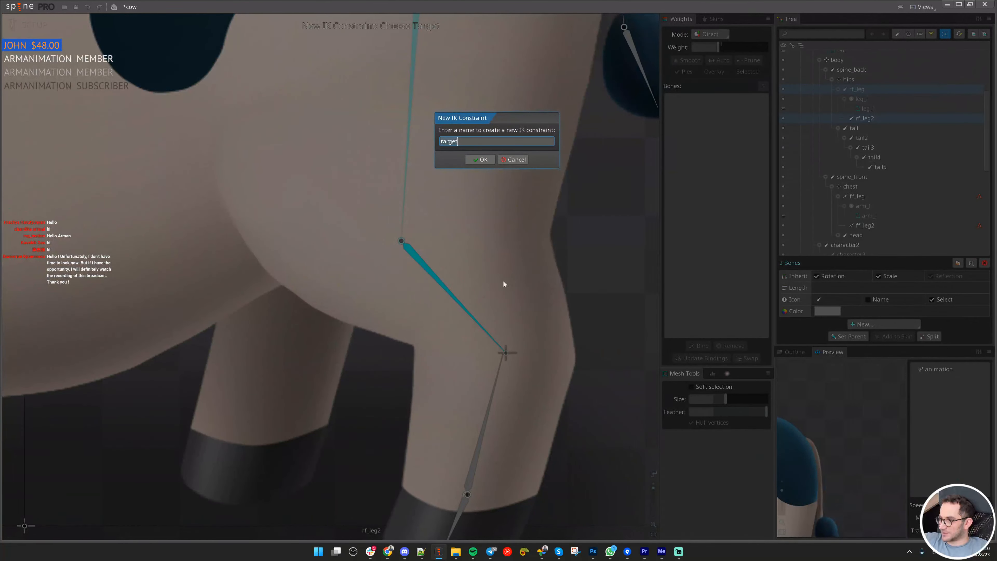
click(479, 160)
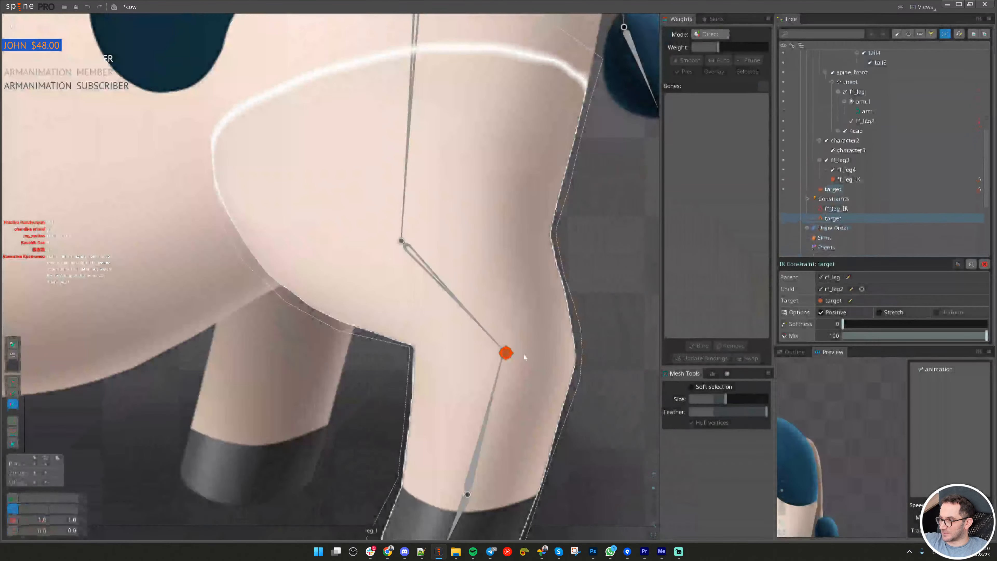
- Set character2 as the parent of the rear leg's IK target bone
scroll(502, 353, up, 2)
key(p)
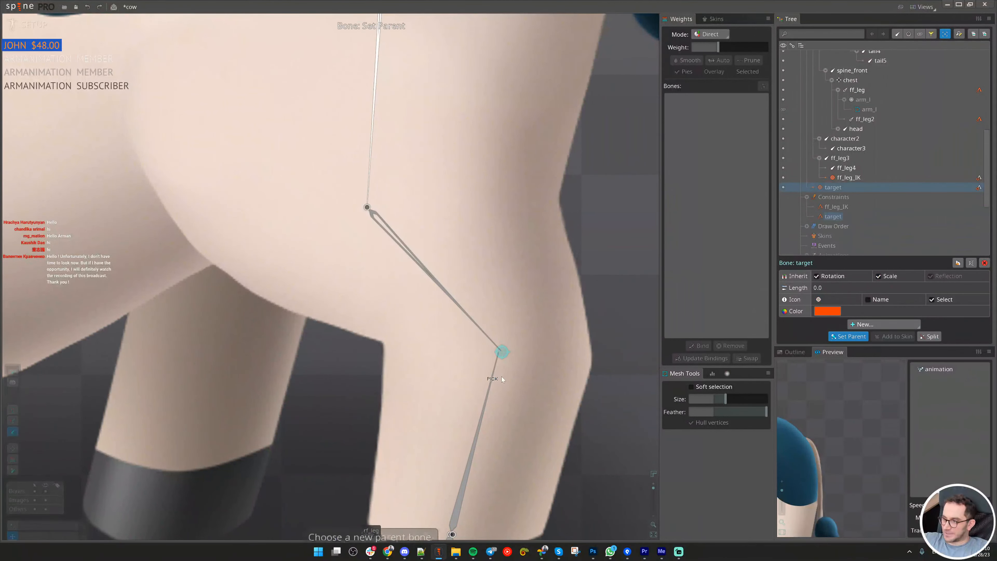
click(493, 384)
scroll(538, 394, down, 3)
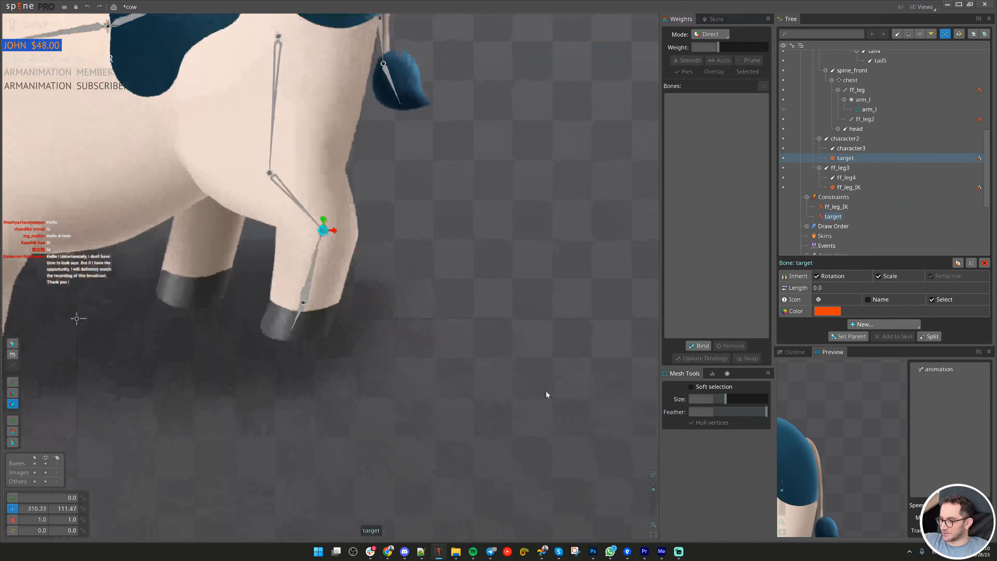
- Try rotating character2 to test the rear leg's IK, undo the rotation, and save the project
click(315, 269)
key(c)
mouse_move(467, 240)
mouse_down()
mouse_move(366, 190)
mouse_move(482, 236)
mouse_move(483, 249)
mouse_up()
key(ctrl+z)
key(ctrl+s)
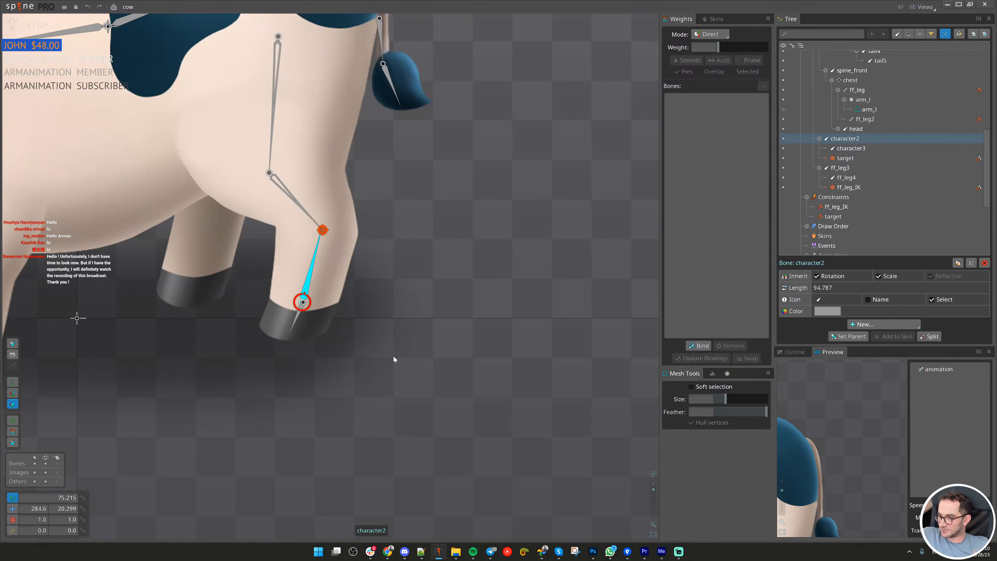
- Bind the leg_l mesh to the bones rf_leg, rf_leg2, character2 and character3
drag(400, 361, 518, 418)
click(447, 353)
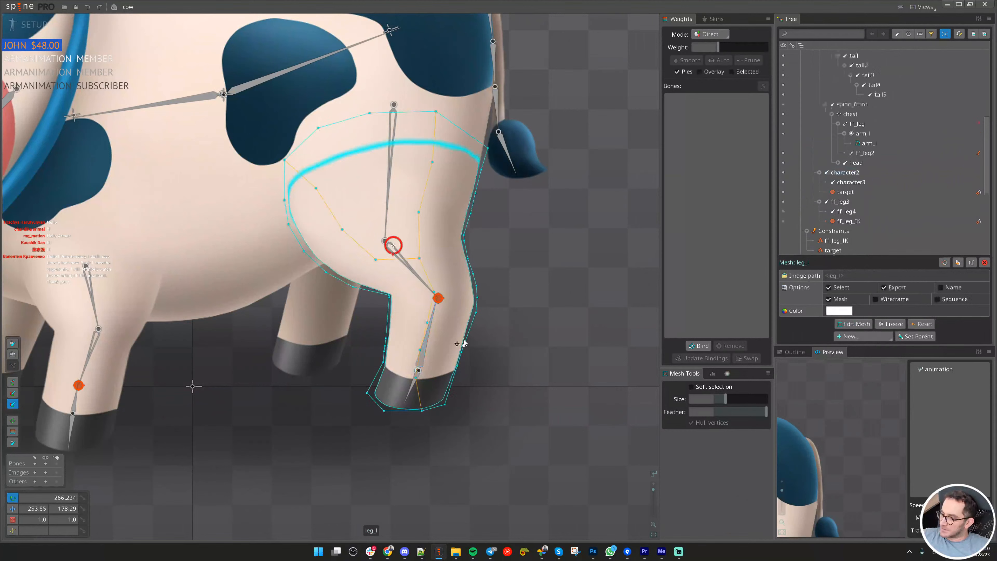
click(698, 346)
click(386, 183)
click(410, 269)
click(427, 336)
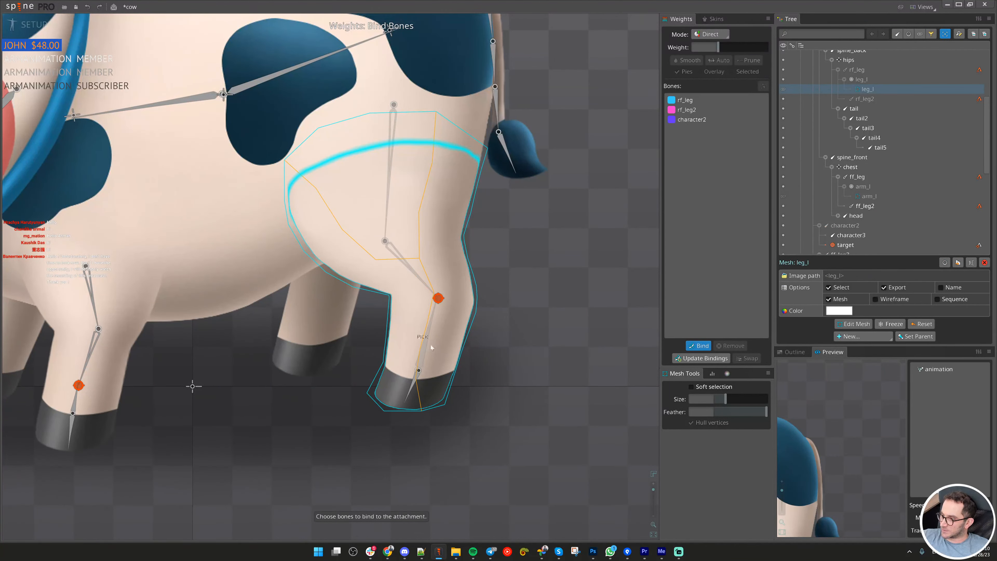
click(411, 387)
click(699, 348)
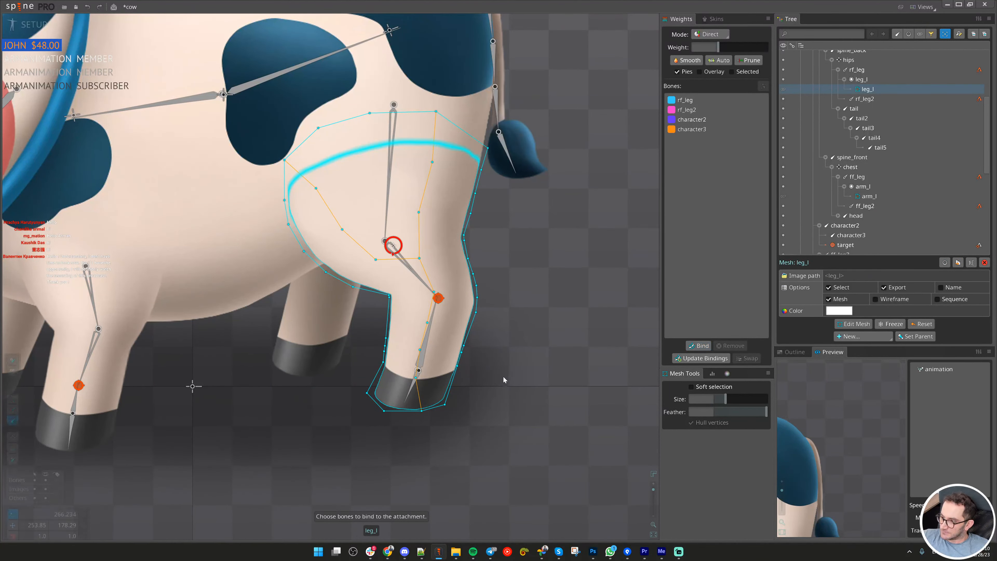
- Turn off inherited rotation and scale for the rear hoof bone character3
drag(503, 376, 532, 398)
key(space)
click(439, 412)
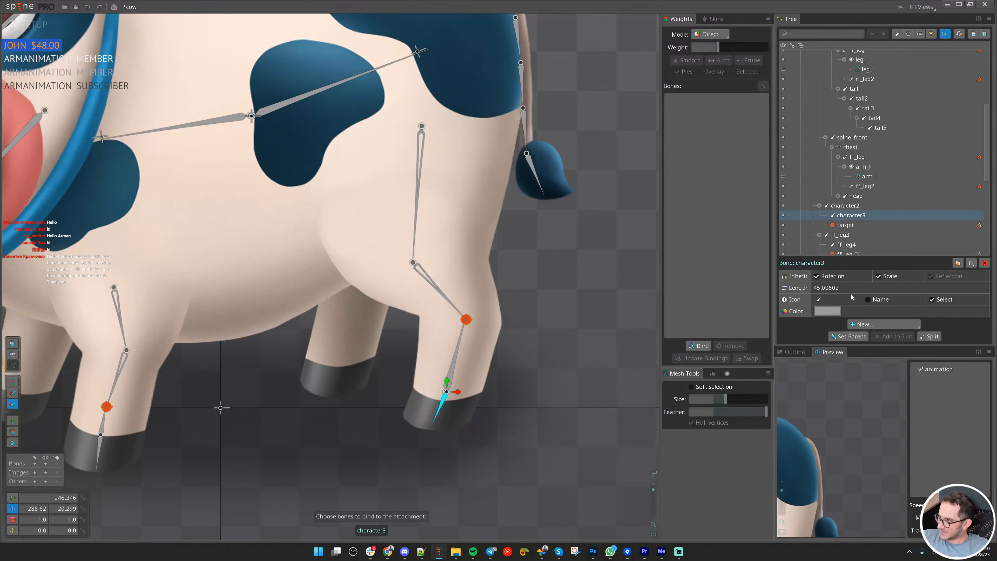
click(875, 277)
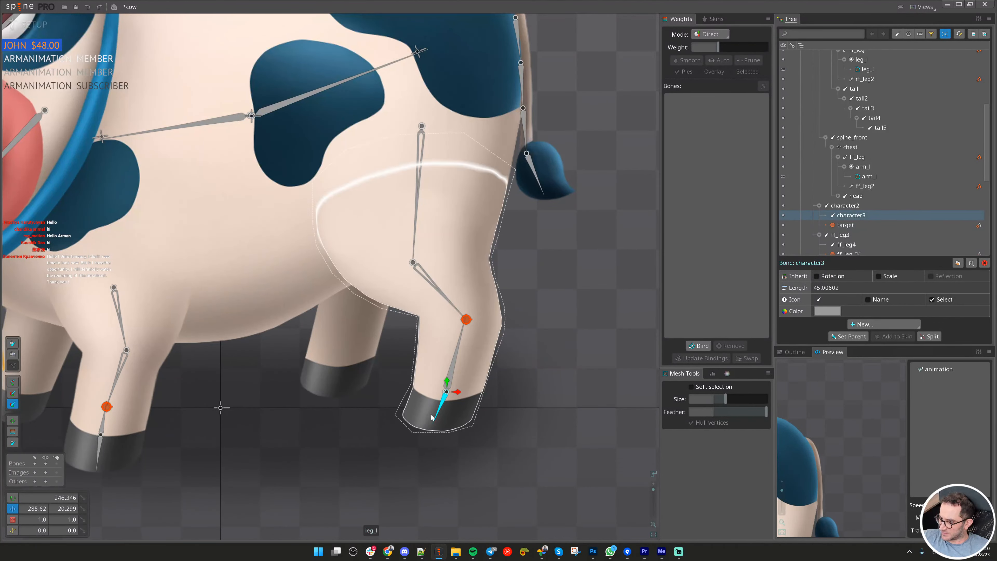
- Try scaling the body bone horizontally to about -0.41 to mirror the torso, and undo it
scroll(432, 416, down, 6)
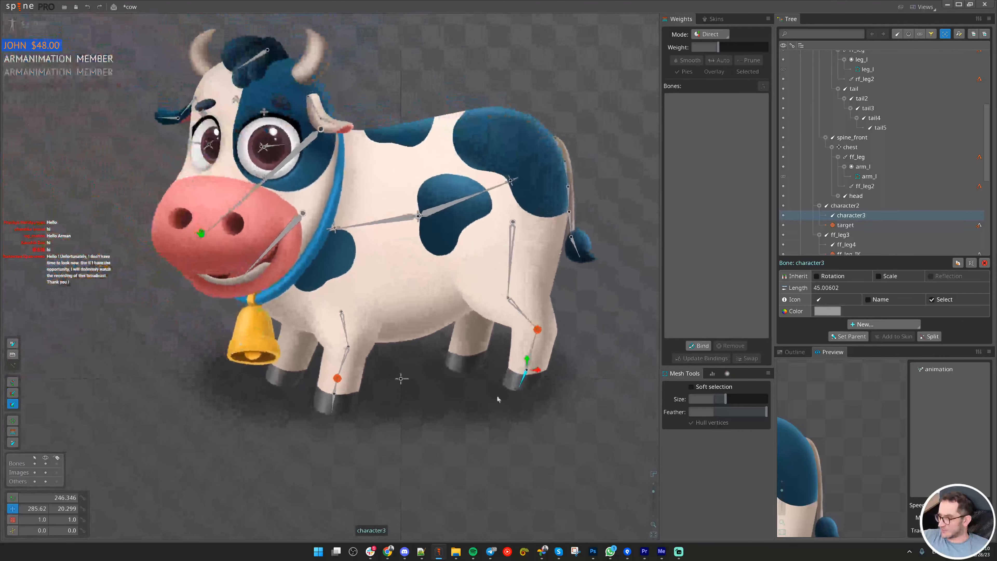
drag(557, 386, 523, 400)
click(385, 232)
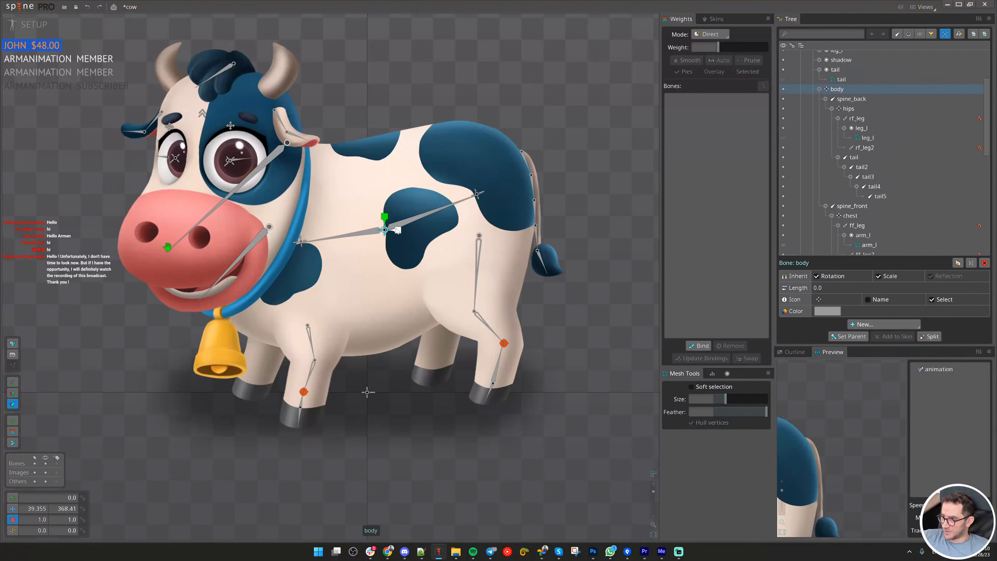
drag(385, 232, 334, 247)
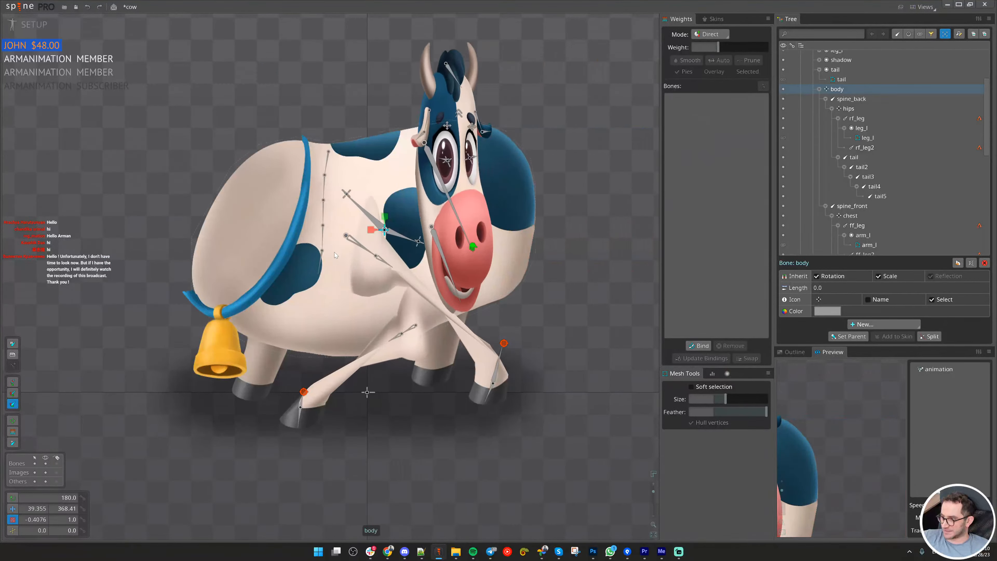
key(ctrl+z)
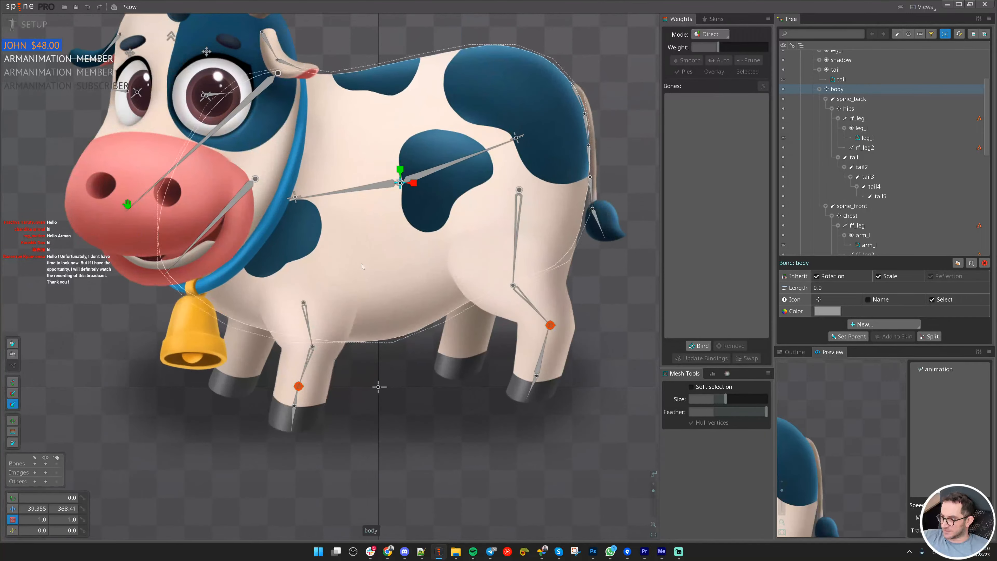
- Try flipping the whole character bone horizontally to about -0.84, inspect the hooves, and undo the scaling
click(389, 388)
drag(392, 388, 312, 400)
scroll(271, 395, up, 2)
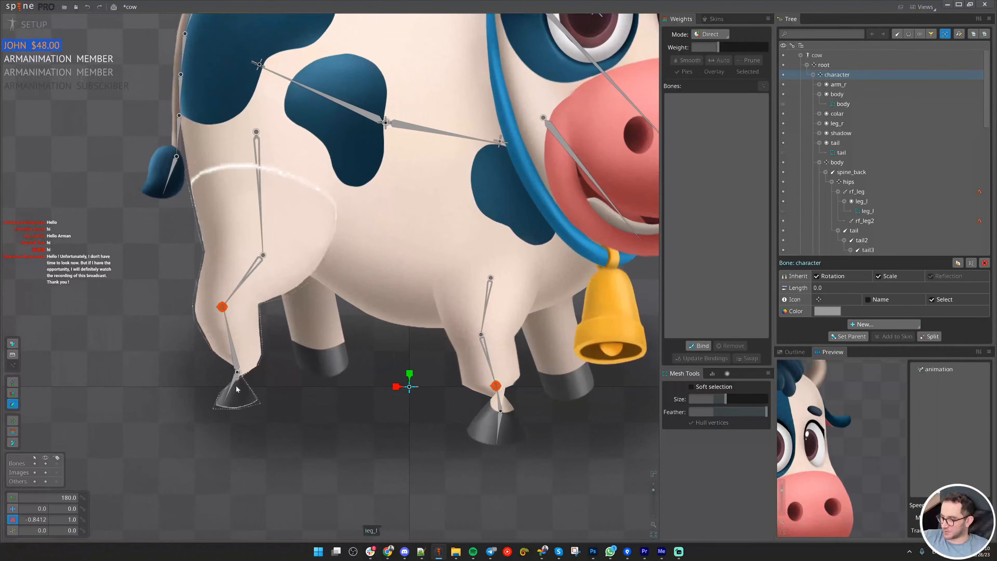
key(ctrl)
key(ctrl)
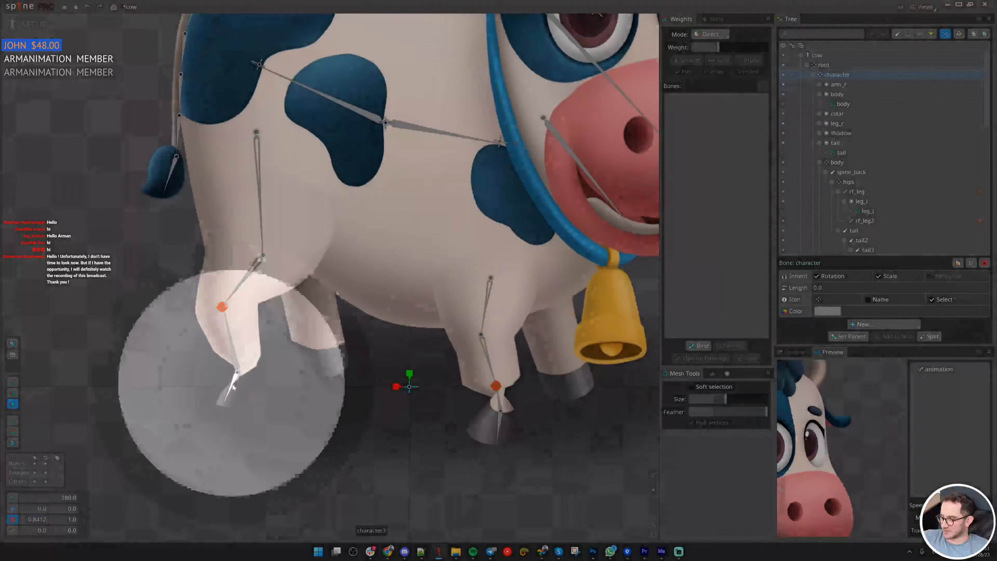
key(ctrl+z)
scroll(467, 388, down, 3)
scroll(495, 373, up, 2)
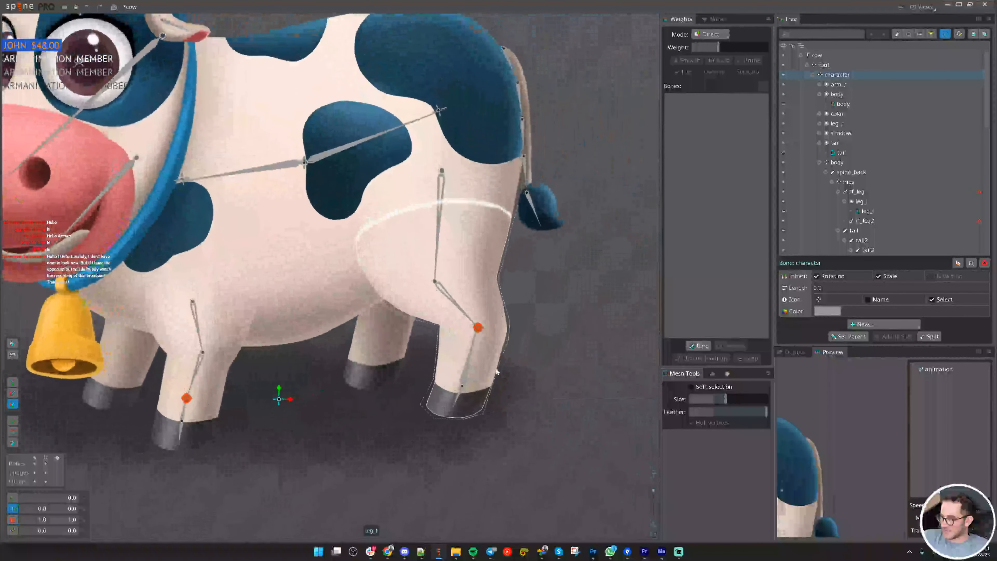
- Select the rear lower leg bone character2 and save the project
click(470, 360)
scroll(283, 189, down, 3)
drag(473, 252, 497, 308)
scroll(389, 300, up, 2)
scroll(459, 320, down, 3)
scroll(460, 321, up, 3)
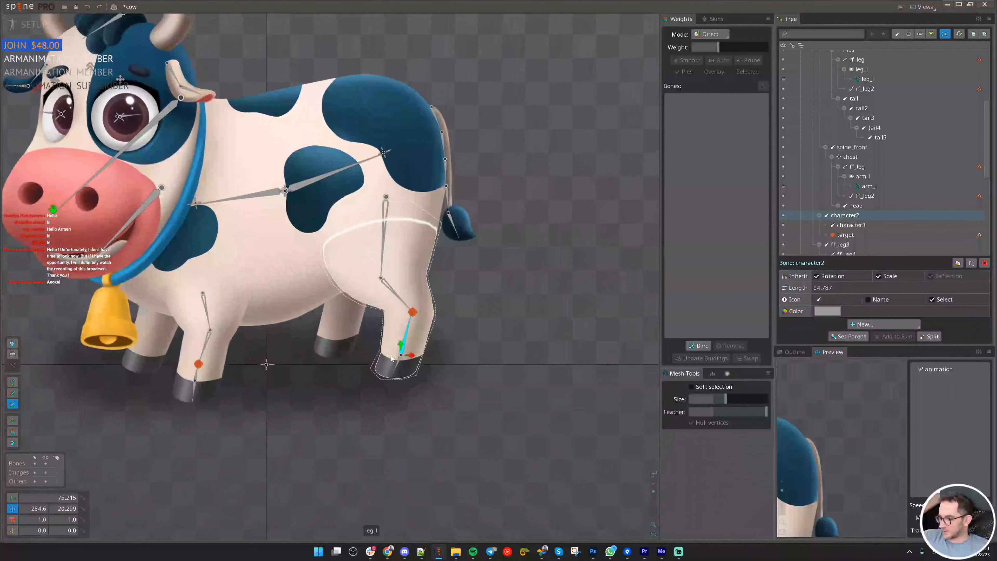
drag(447, 369, 472, 378)
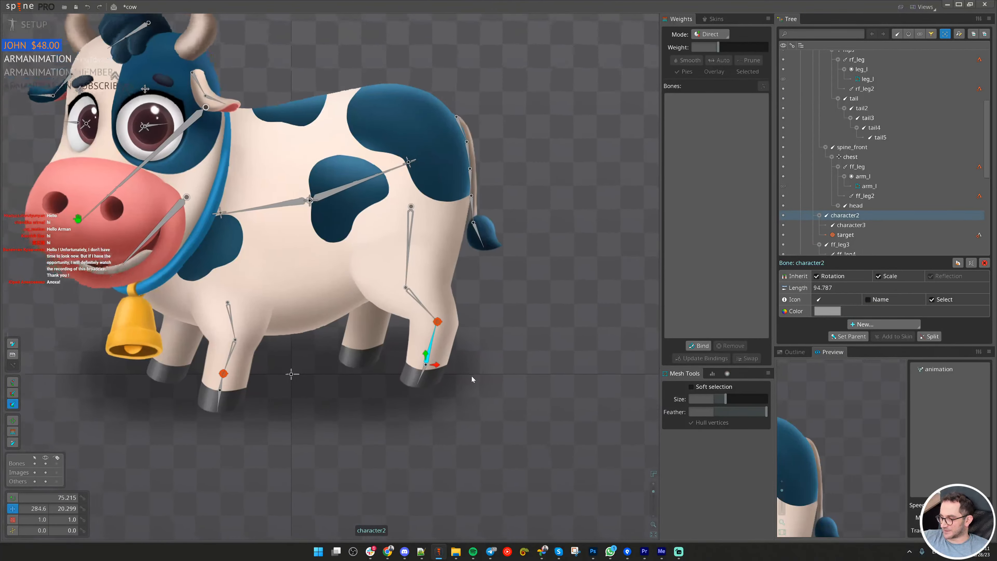
key(ctrl+s)
scroll(432, 314, up, 2)
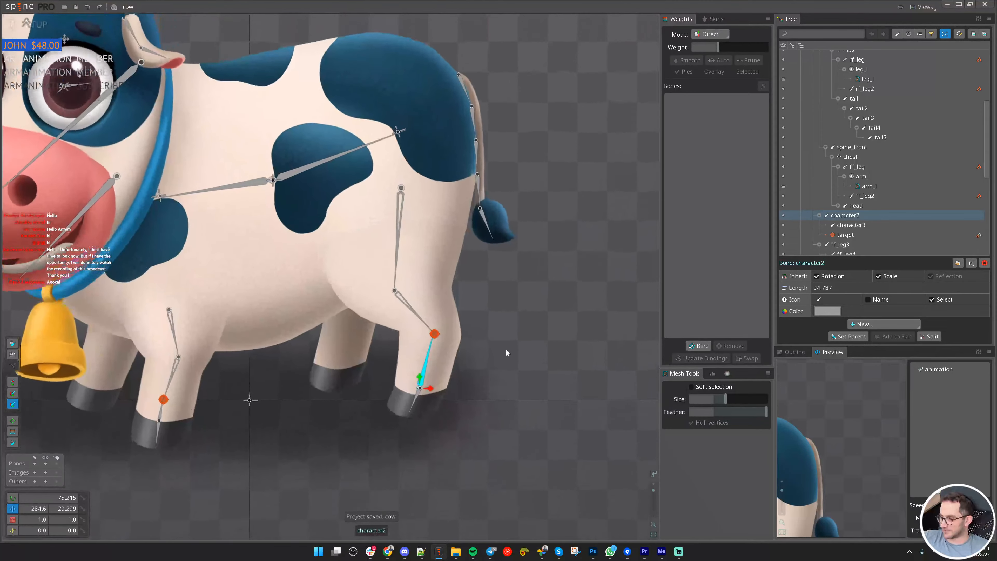
scroll(399, 342, up, 2)
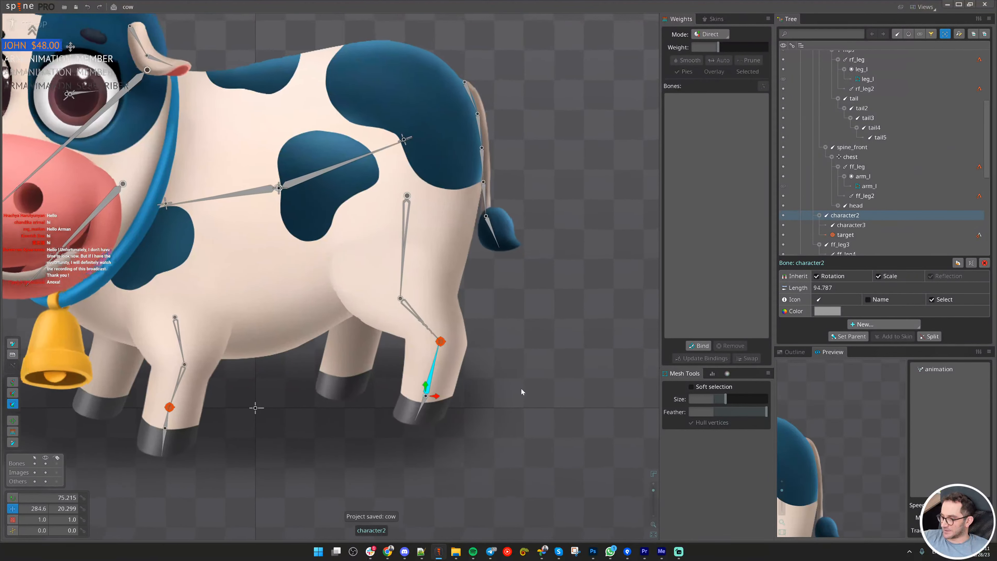
- Examine how the leg_l mesh's vertex weights are distributed among its bound rear leg bones
click(418, 313)
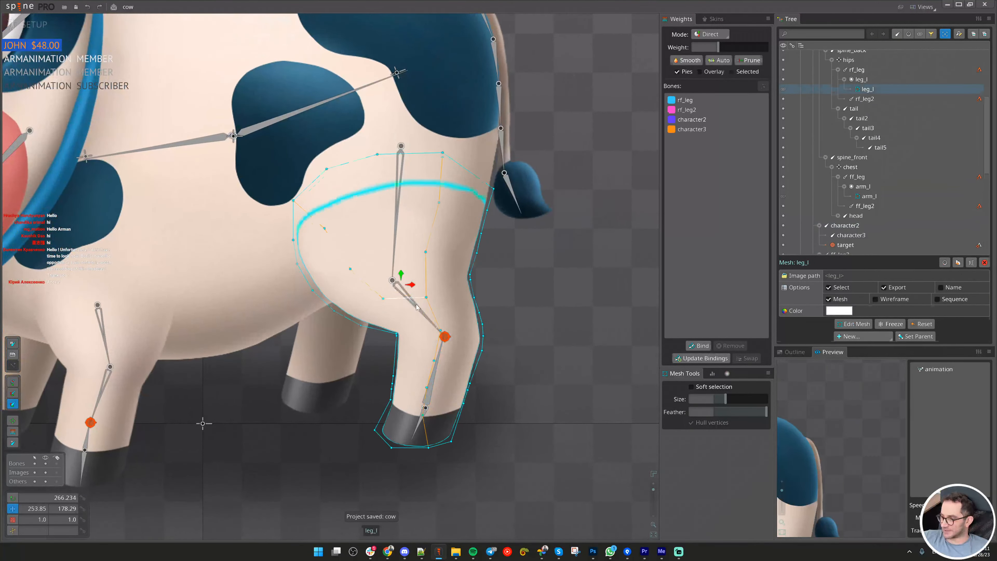
key(space)
click(418, 311)
drag(417, 236, 451, 309)
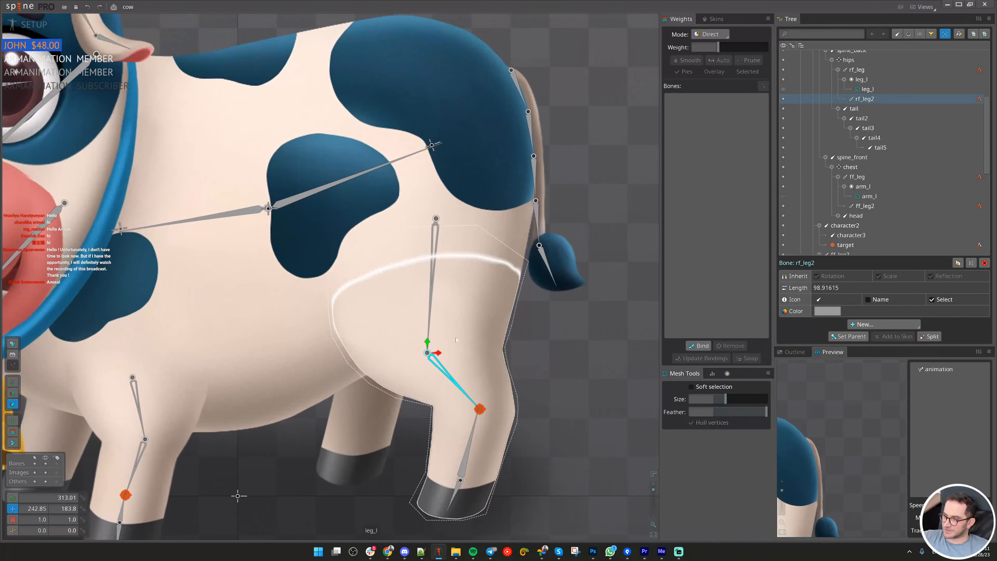
drag(471, 450, 467, 416)
click(480, 417)
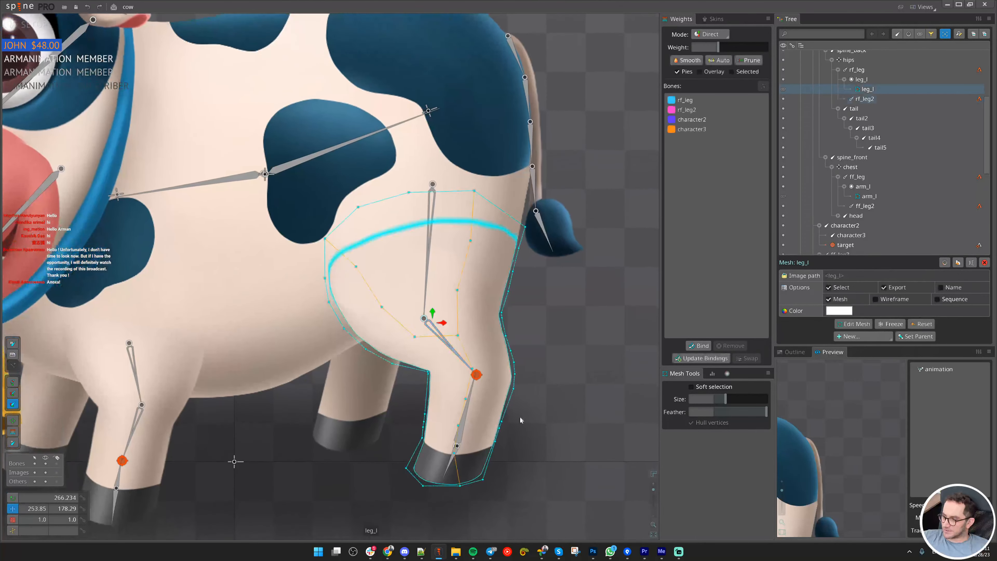
click(699, 345)
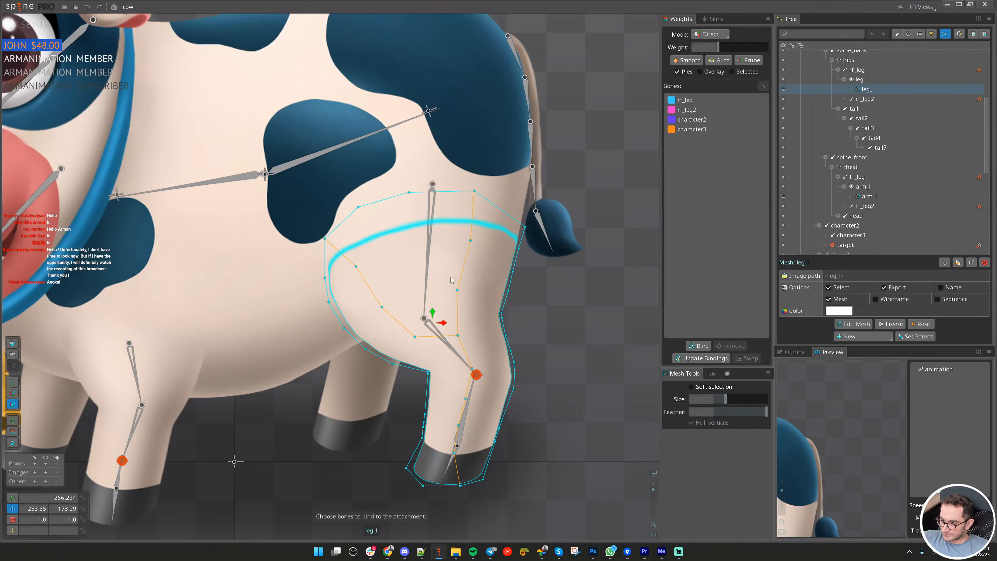
scroll(451, 395, up, 3)
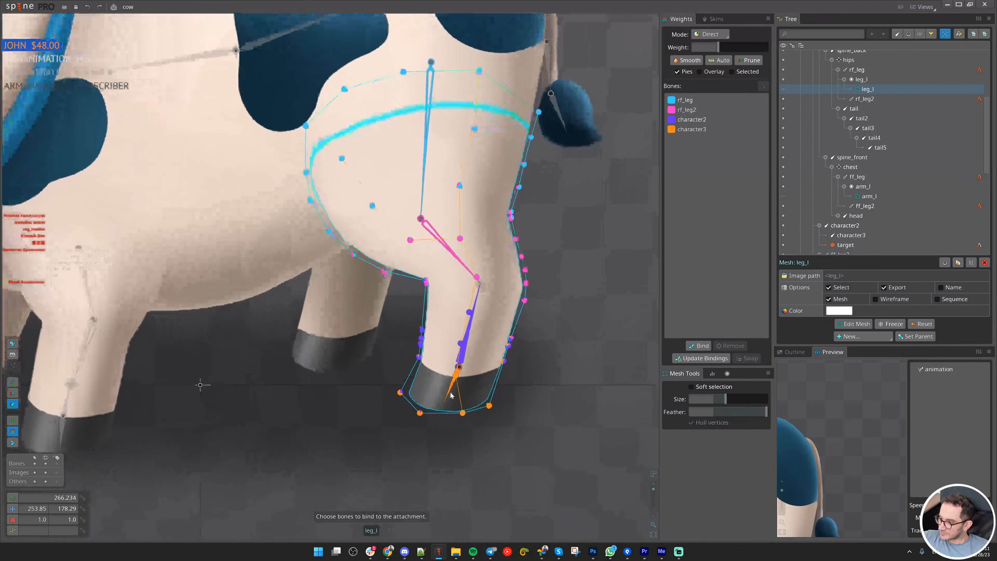
scroll(307, 173, down, 2)
key(Escape)
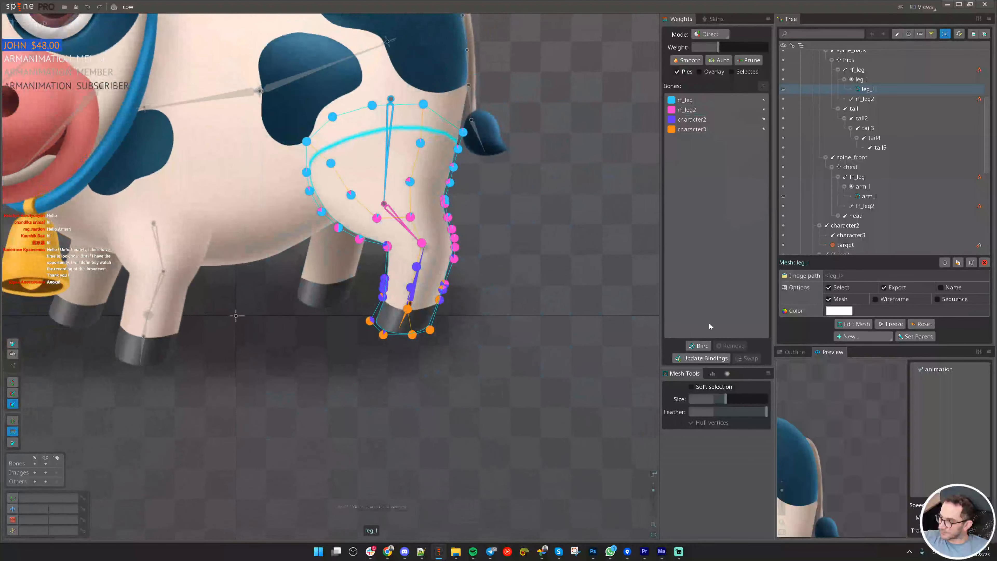
- Bind the hips bone to the leg_l mesh in addition to its existing leg bones
click(698, 345)
scroll(628, 270, down, 3)
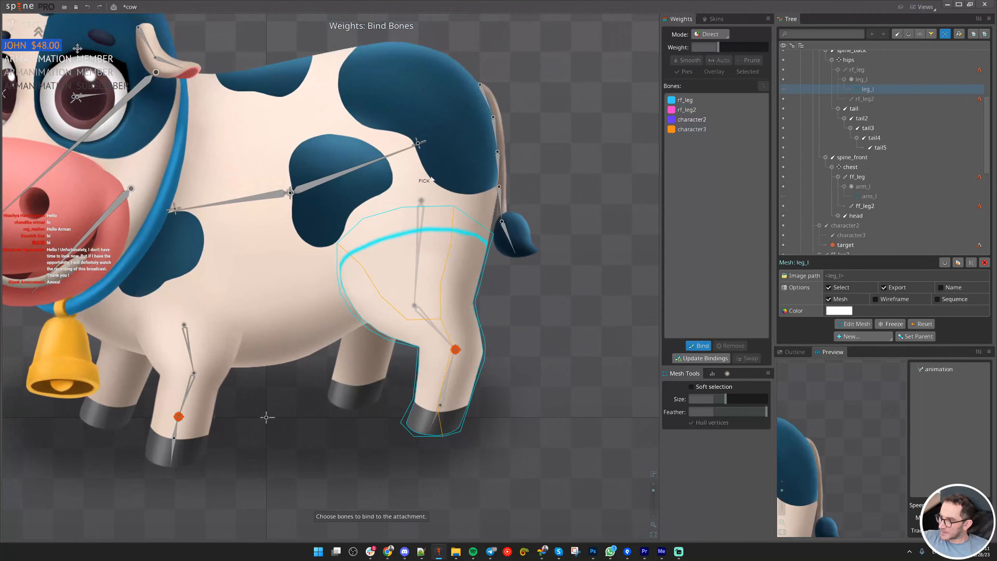
click(418, 144)
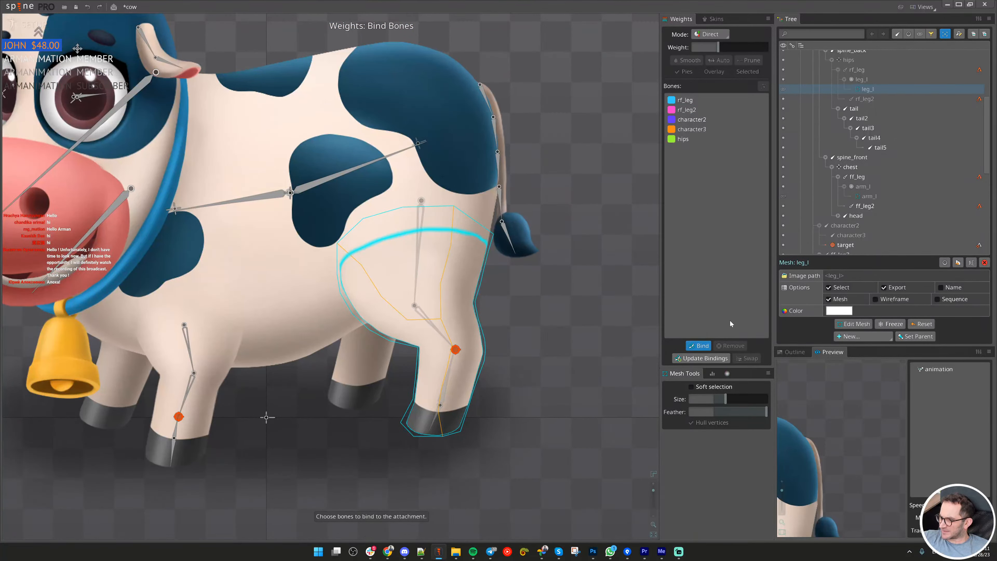
click(698, 346)
scroll(365, 222, up, 2)
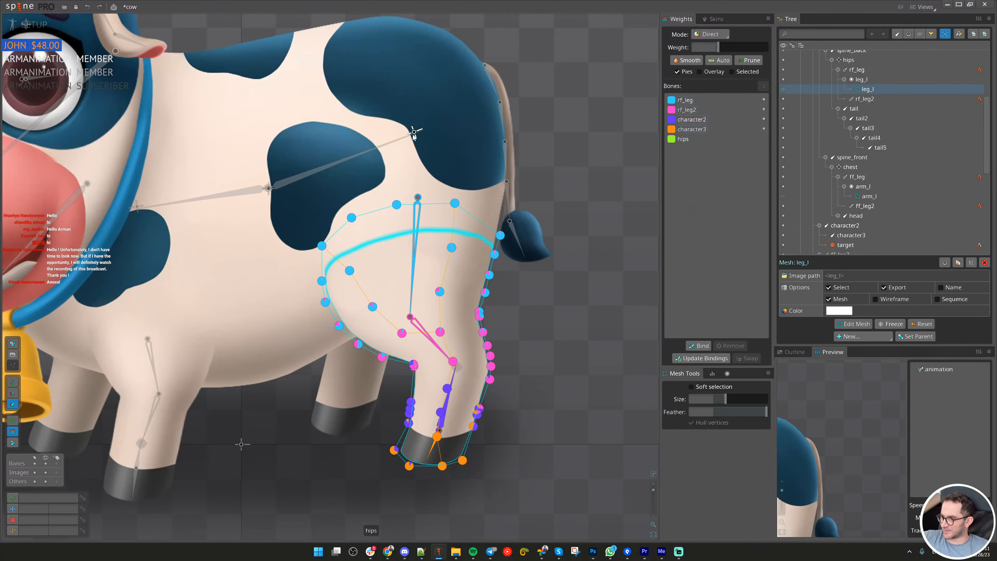
- Set the weight of all leg_l mesh vertices to 100% on the rf_leg bone
click(412, 278)
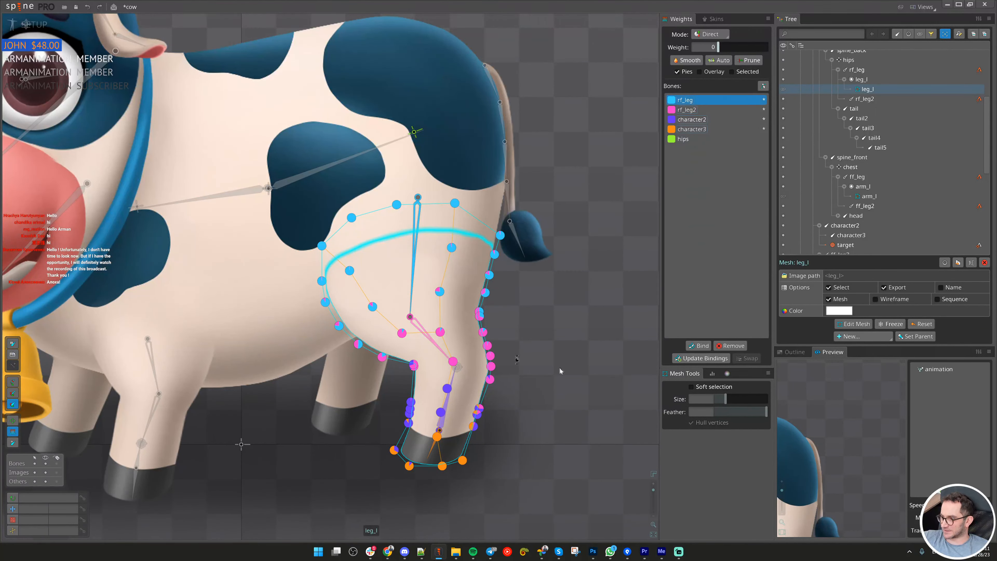
drag(559, 371, 590, 370)
drag(436, 383, 435, 359)
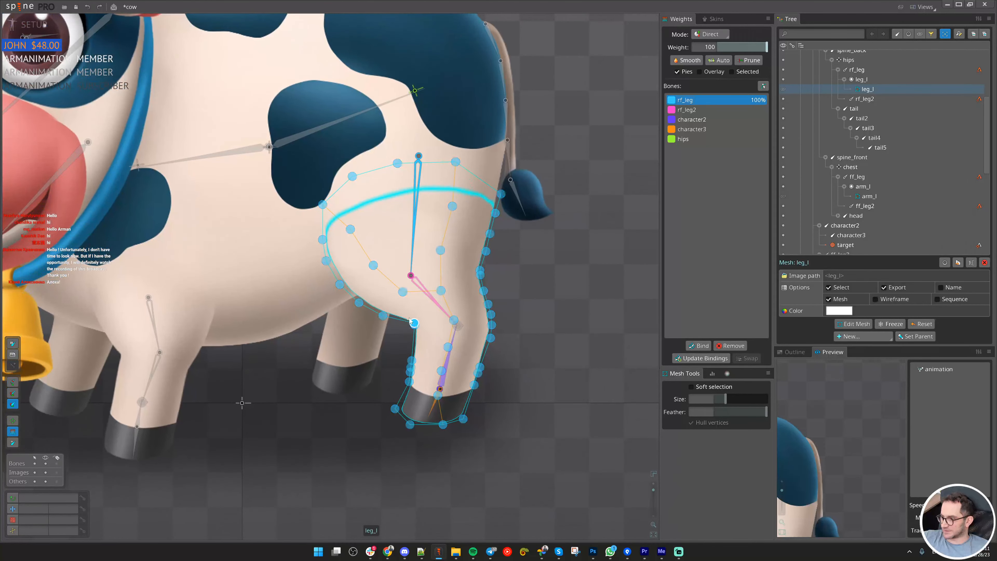
- Set the leg_l vertices from the knee area down to the hoof to 100% weight on rf_leg2
drag(534, 483, 366, 361)
drag(588, 398, 422, 284)
click(422, 285)
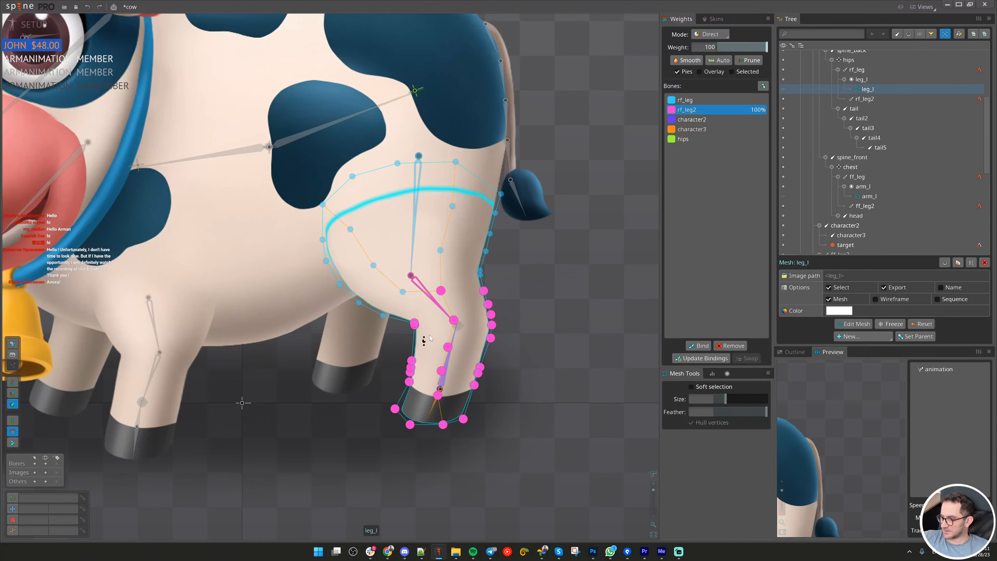
scroll(401, 326, up, 2)
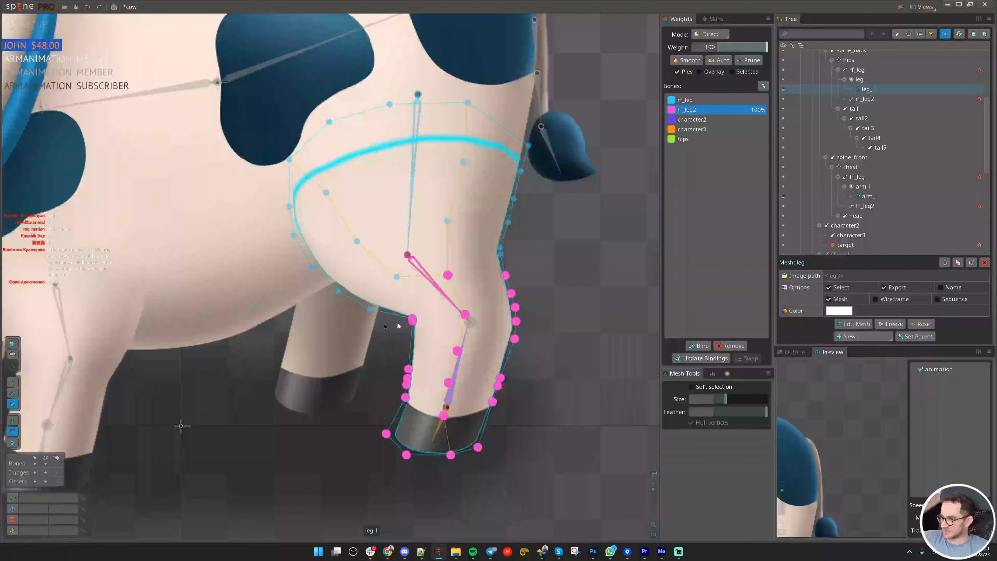
- Add extra vertices to the leg_l mesh around the knee bend, including a short internal edge along the rear contour
click(854, 324)
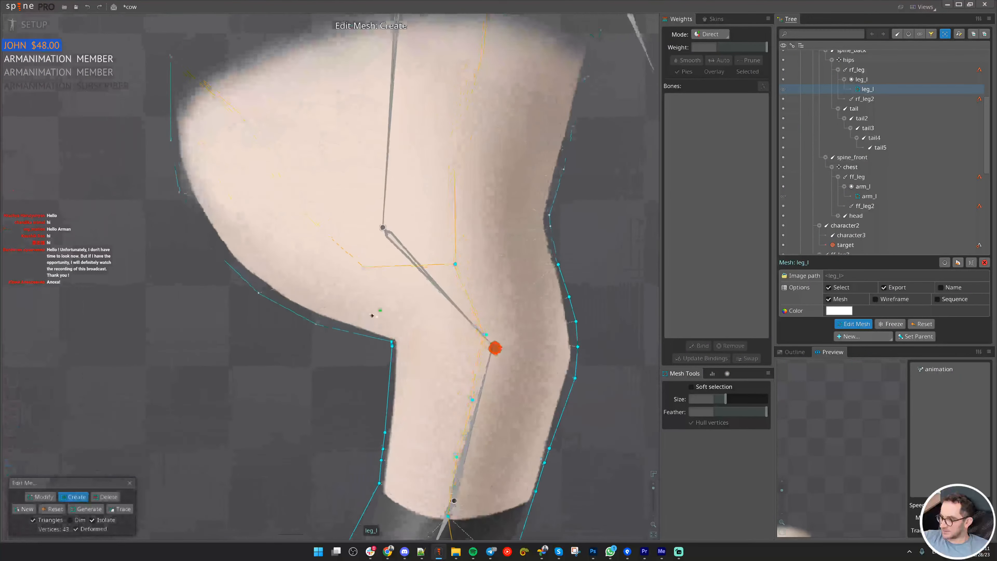
click(412, 270)
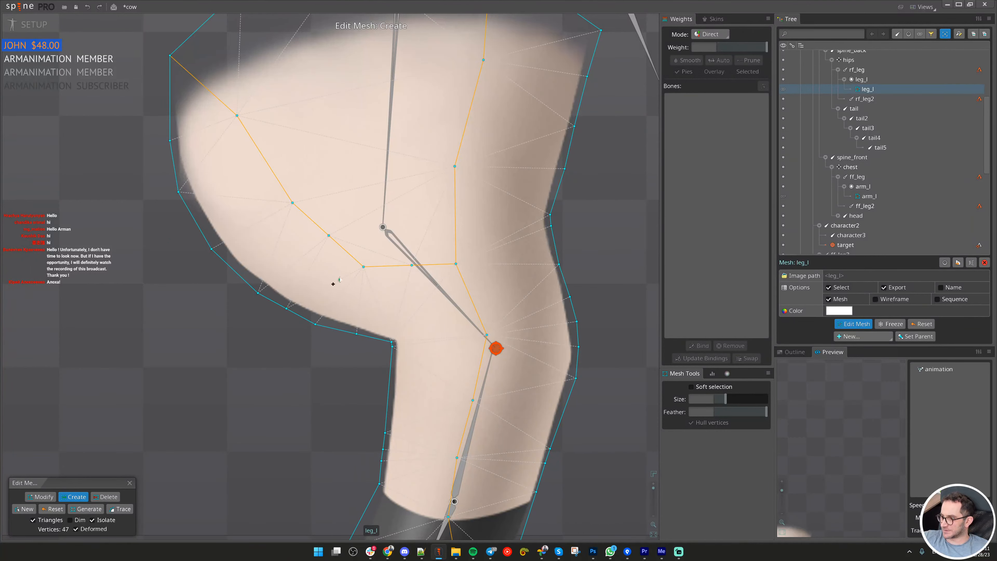
key(ctrl)
key(ctrl)
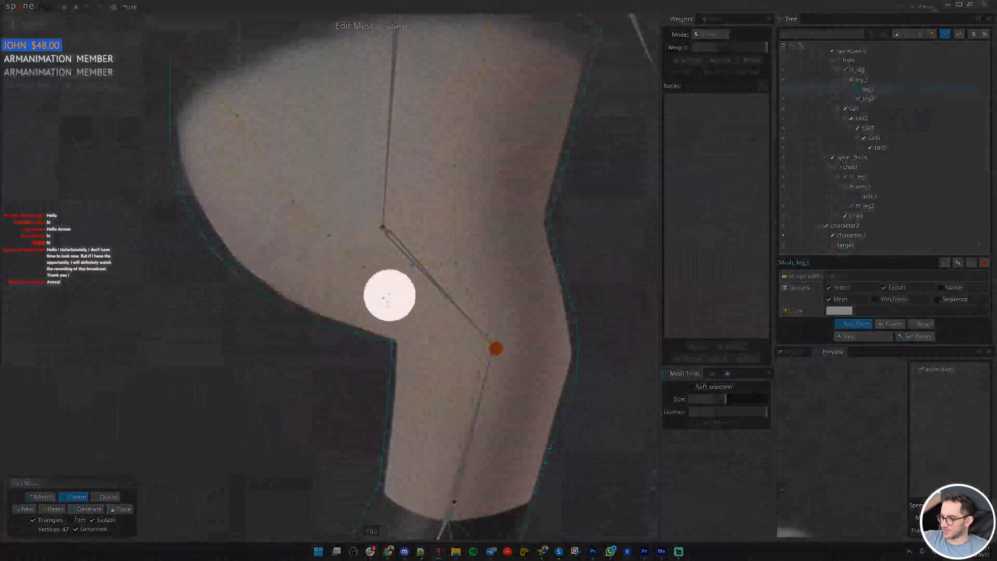
key(ctrl)
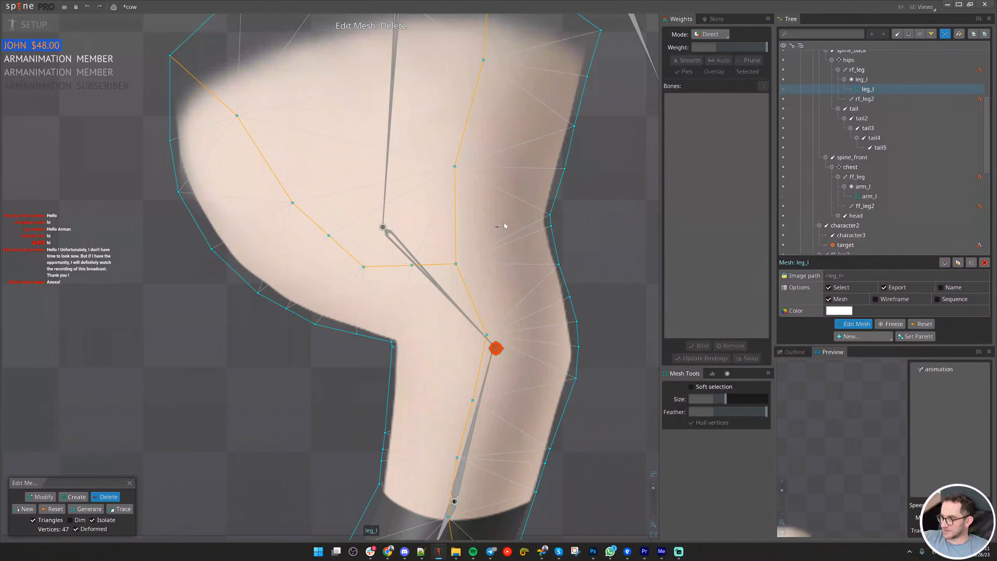
key(c)
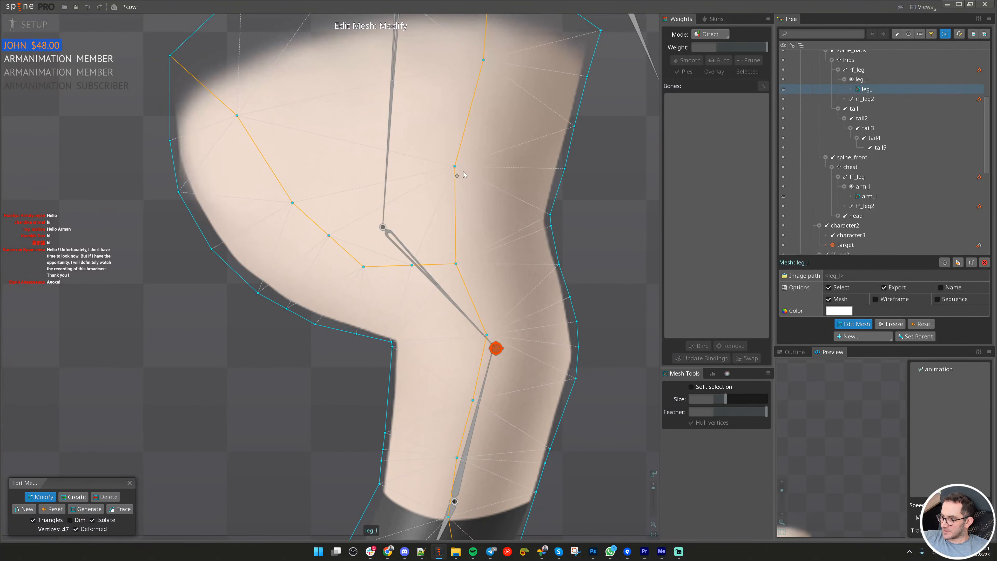
key(v)
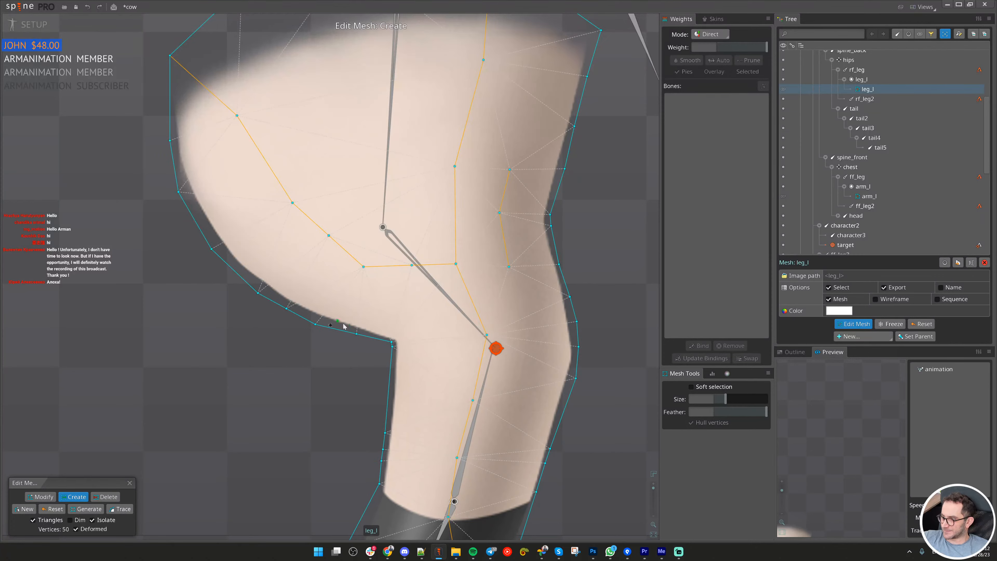
scroll(344, 326, down, 2)
click(129, 482)
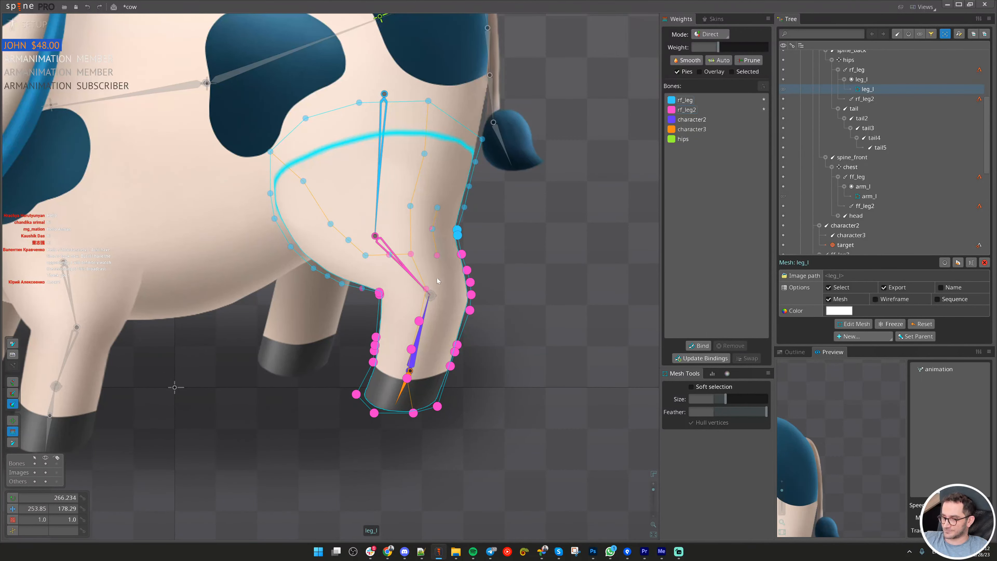
- Blend and smooth the rf_leg and rf_leg2 weights on the vertices along the rear contour above the knee
scroll(487, 304, up, 2)
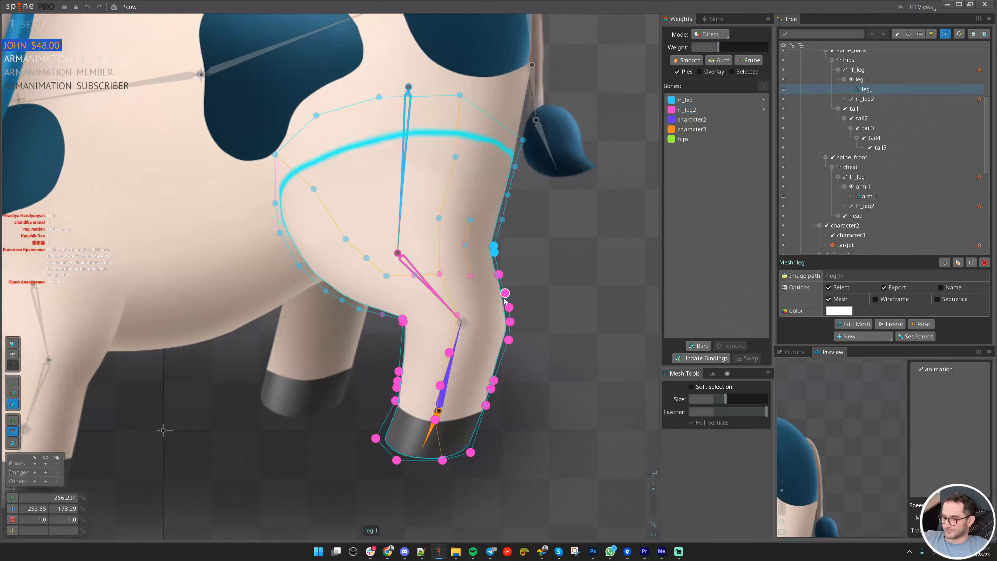
scroll(443, 307, up, 1)
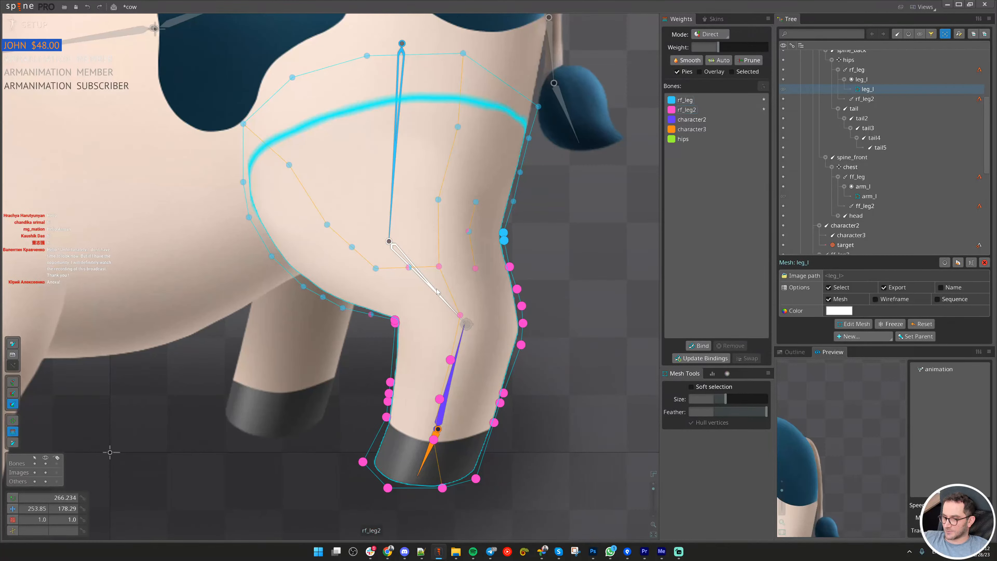
scroll(457, 290, up, 2)
drag(457, 290, 382, 292)
scroll(381, 292, down, 2)
click(429, 244)
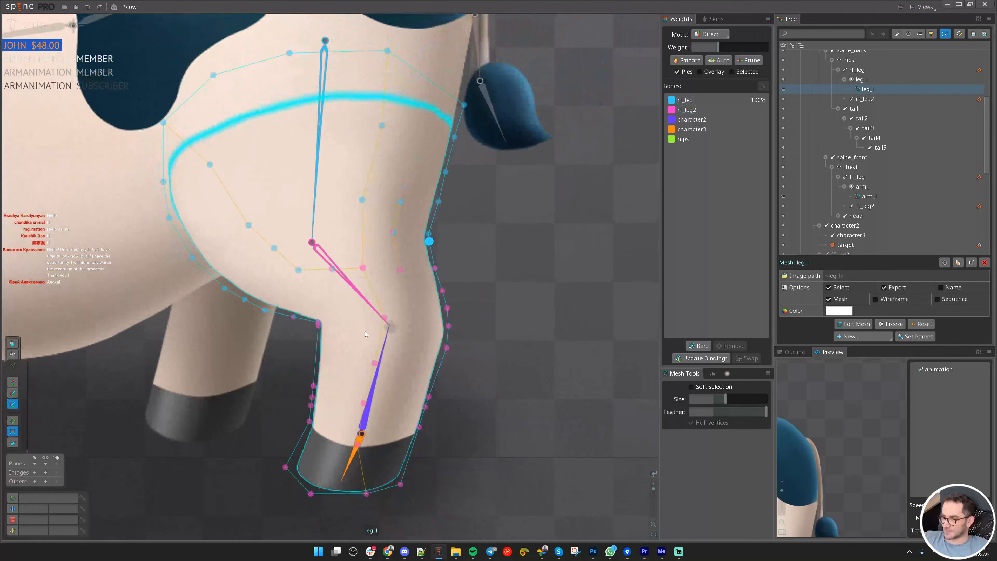
drag(526, 248, 528, 241)
drag(423, 193, 472, 283)
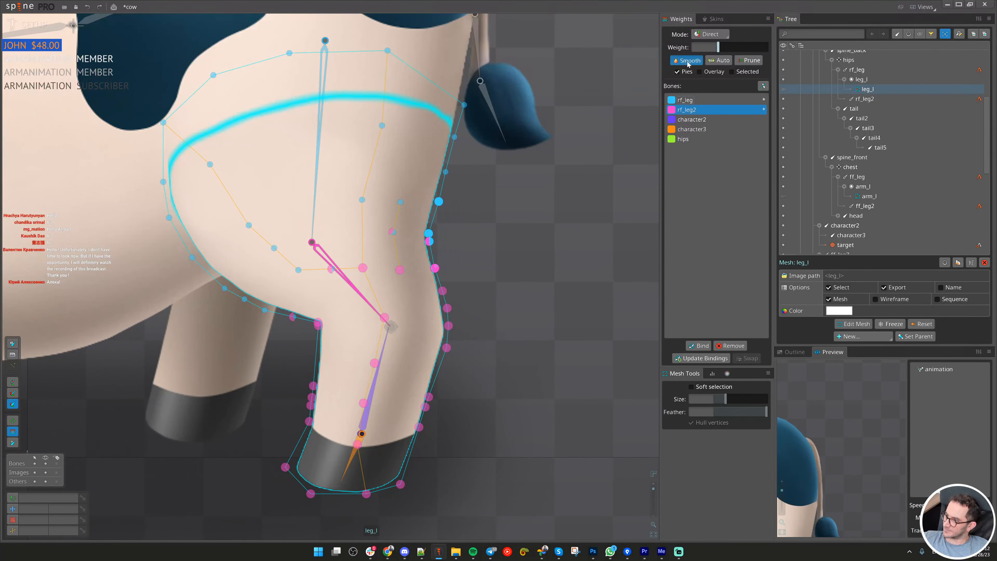
- Set the inner vertex above the knee to about 24% rf_leg weight, leaving the rest on rf_leg2
drag(406, 253, 513, 247)
click(469, 262)
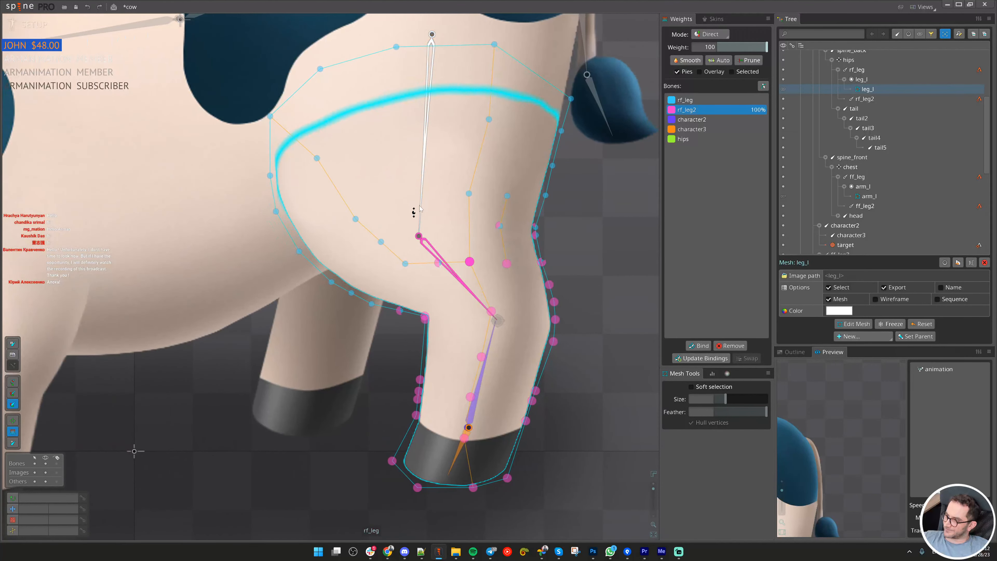
click(420, 212)
scroll(478, 275, down, 2)
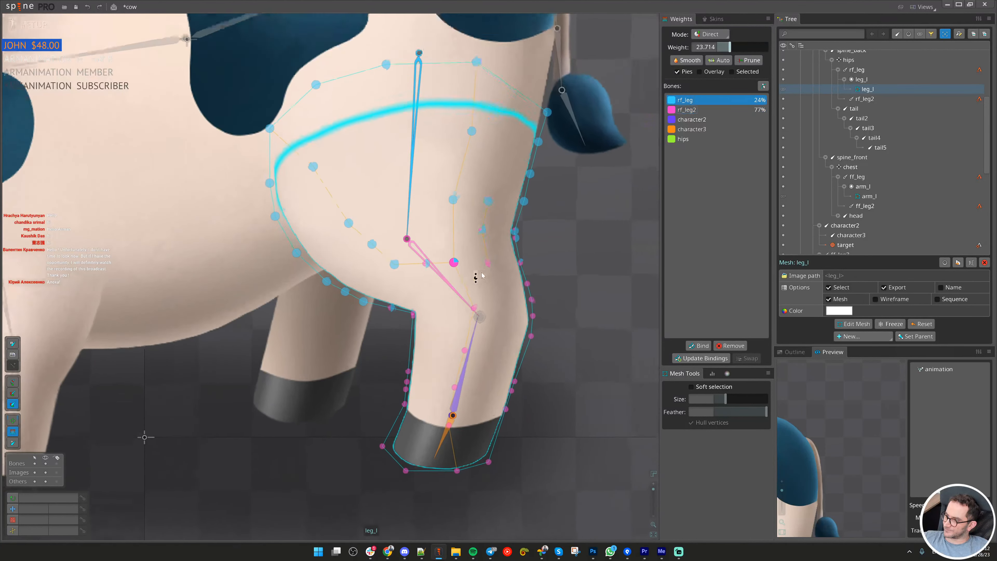
- Adjust the front thigh vertices toward rf_leg2, giving the inner front vertex 18% rf_leg2 weight, and clear the vertex selection
click(356, 299)
click(397, 249)
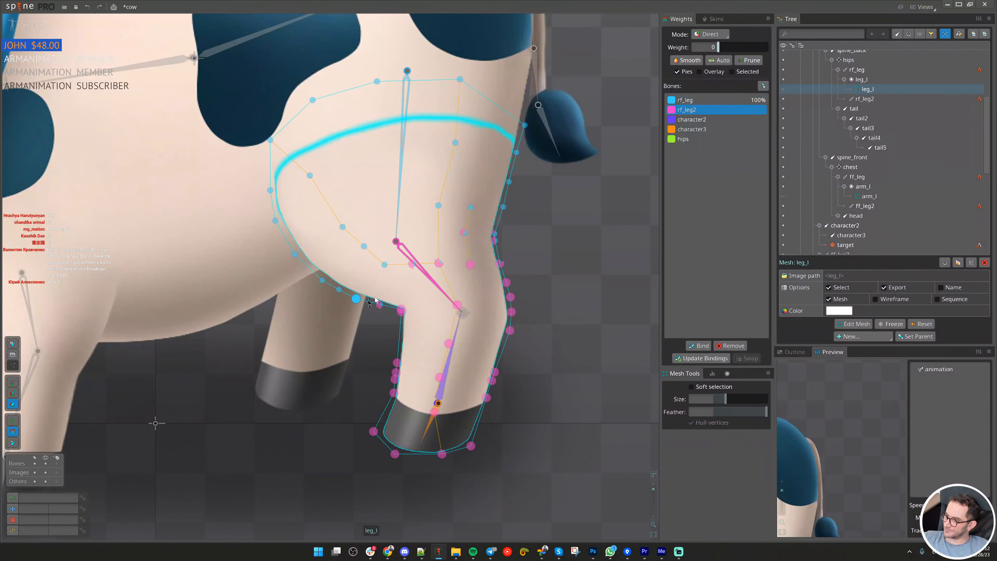
click(384, 265)
scroll(402, 253, up, 3)
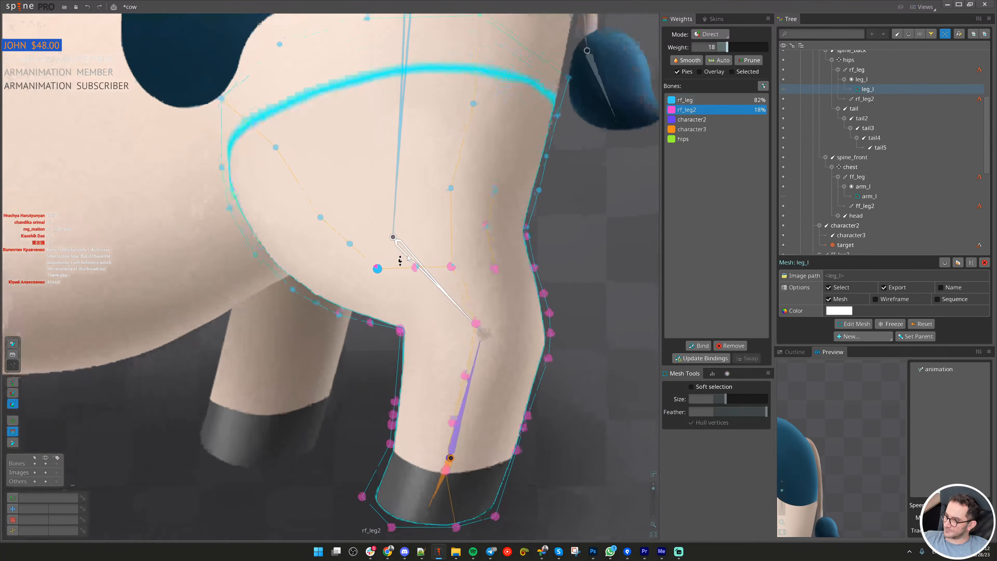
key(Escape)
key(Escape)
click(458, 258)
scroll(458, 338, down, 3)
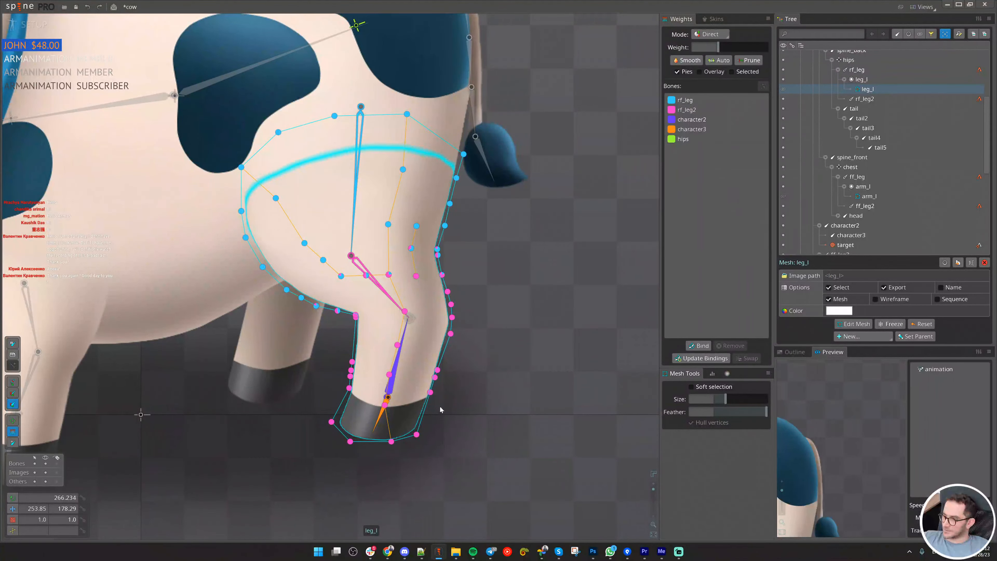
- Weight the vertices below the knee to character2, with 70% on the rear knee vertex and about 28% on the central knee vertex
scroll(373, 383, up, 2)
click(401, 355)
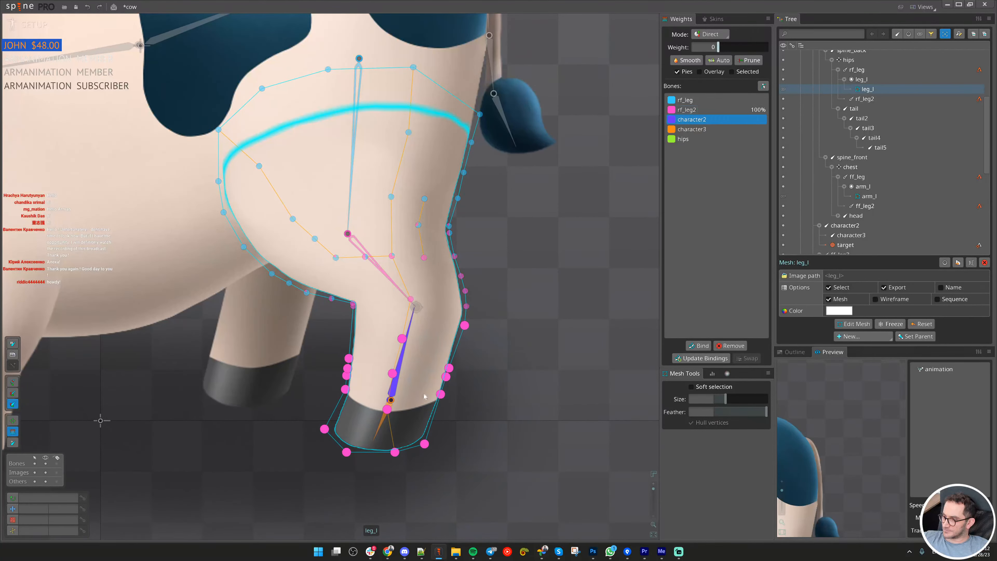
click(467, 306)
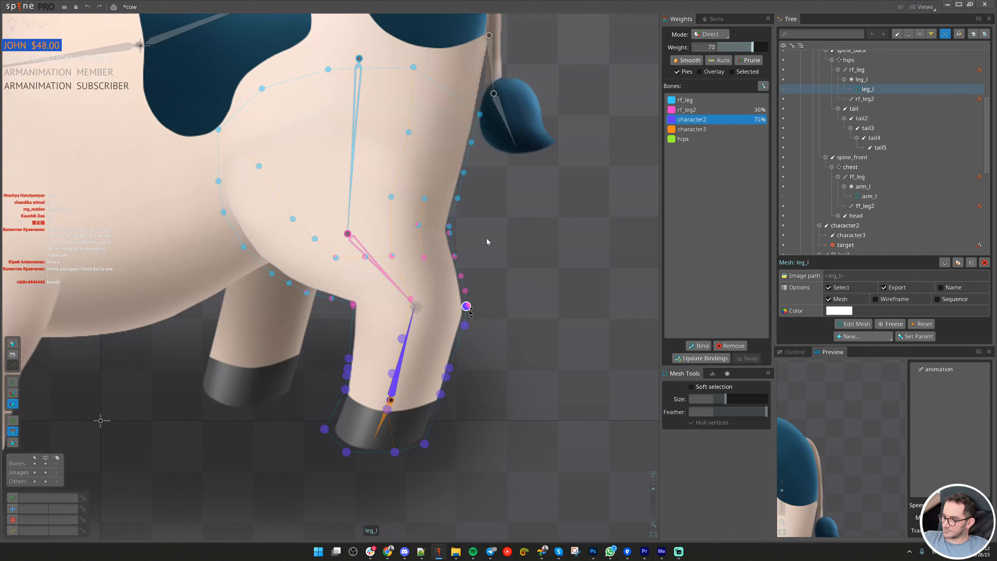
click(461, 276)
click(410, 298)
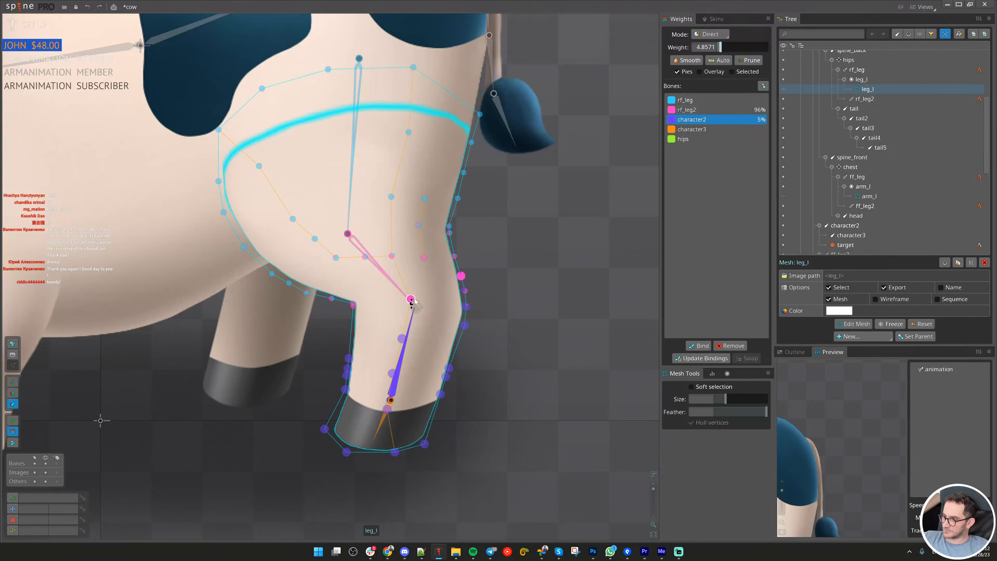
- Set the hoof vertices of the leg_l mesh to 100% weight on character3
click(383, 420)
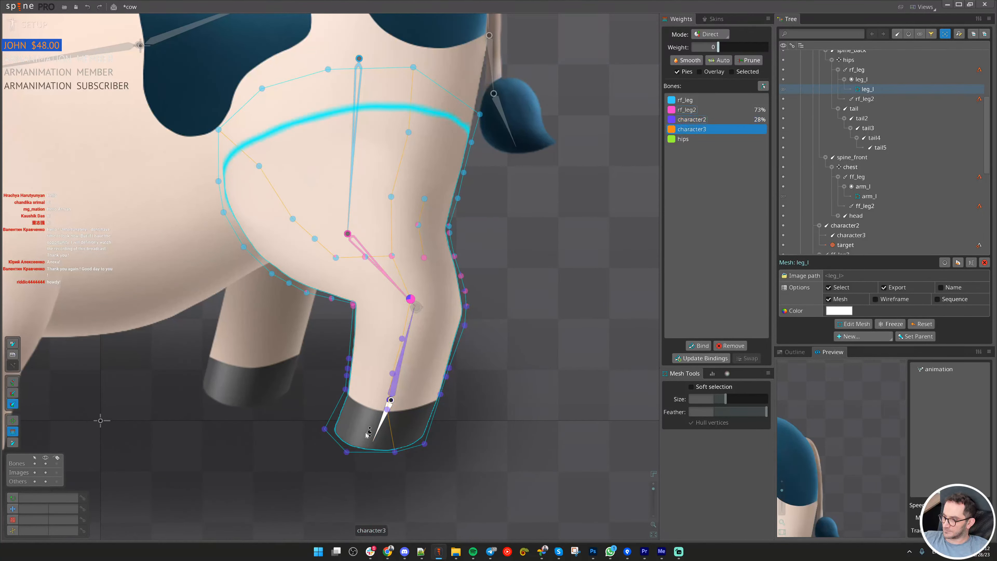
drag(278, 473, 376, 387)
drag(345, 480, 463, 384)
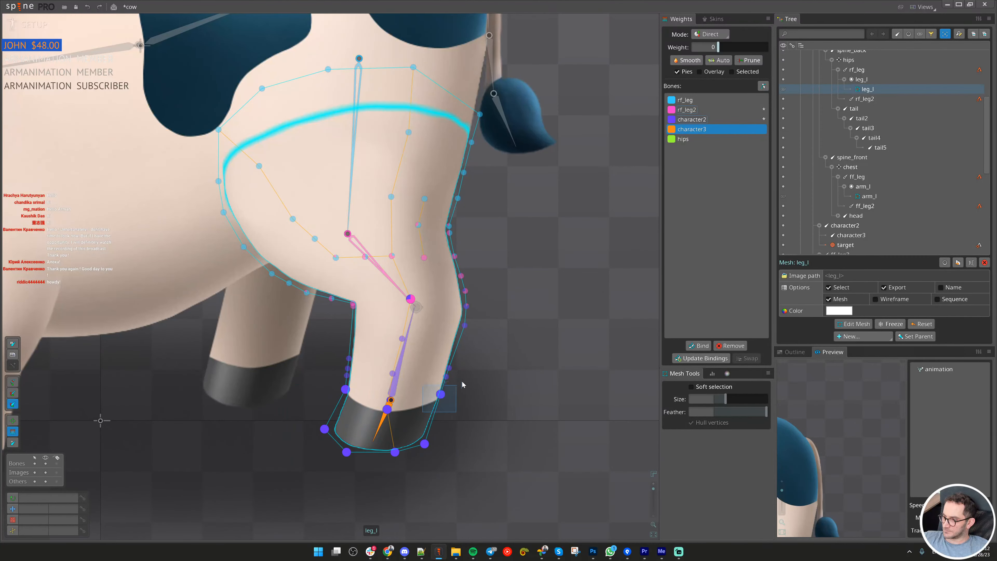
scroll(410, 410, up, 5)
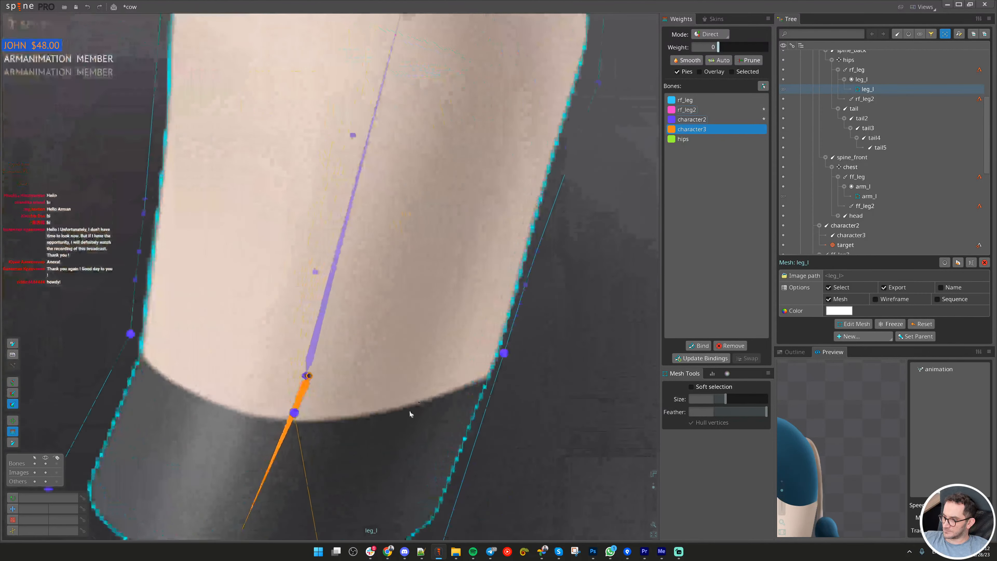
drag(409, 410, 448, 200)
scroll(378, 235, down, 2)
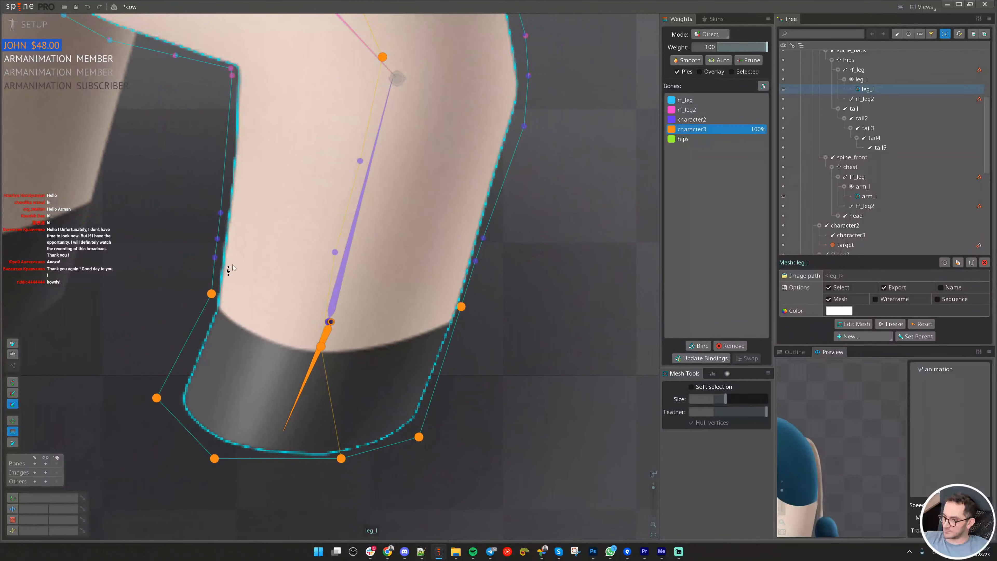
- Correct the central knee vertex of leg_l by removing its character3 weight and splitting it into 58% rf_leg2 and 42% character2
click(327, 334)
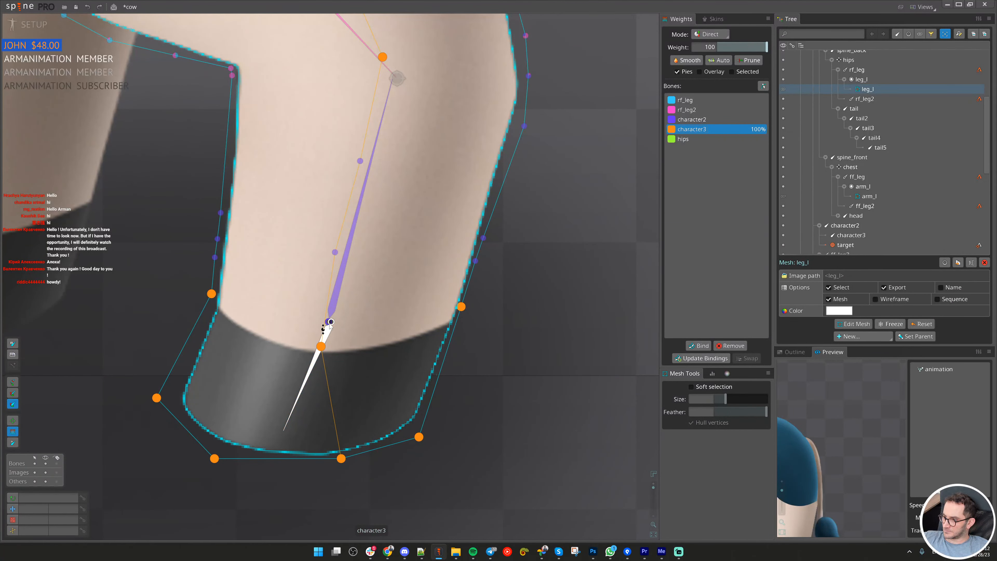
scroll(362, 320, down, 3)
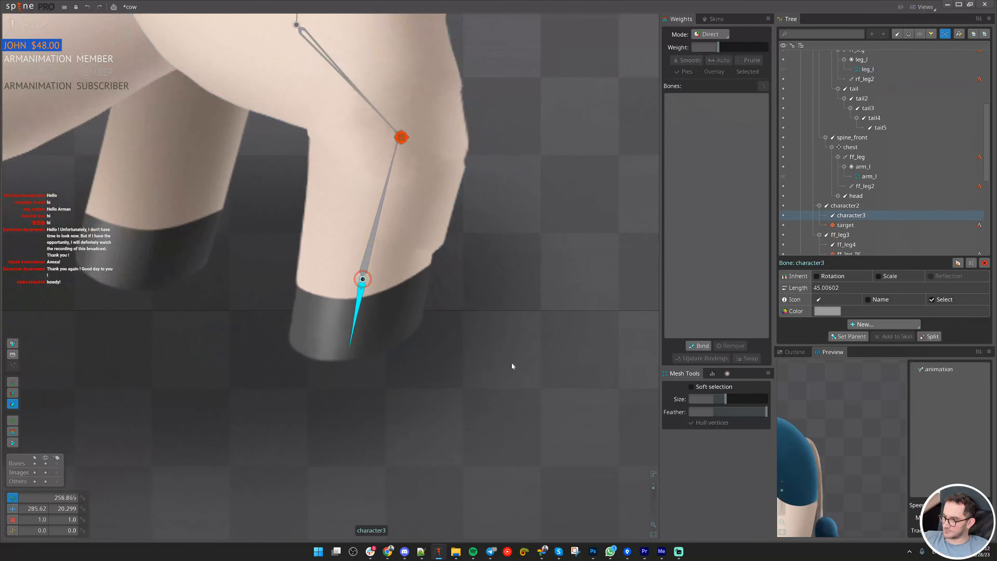
click(414, 219)
scroll(436, 251, up, 3)
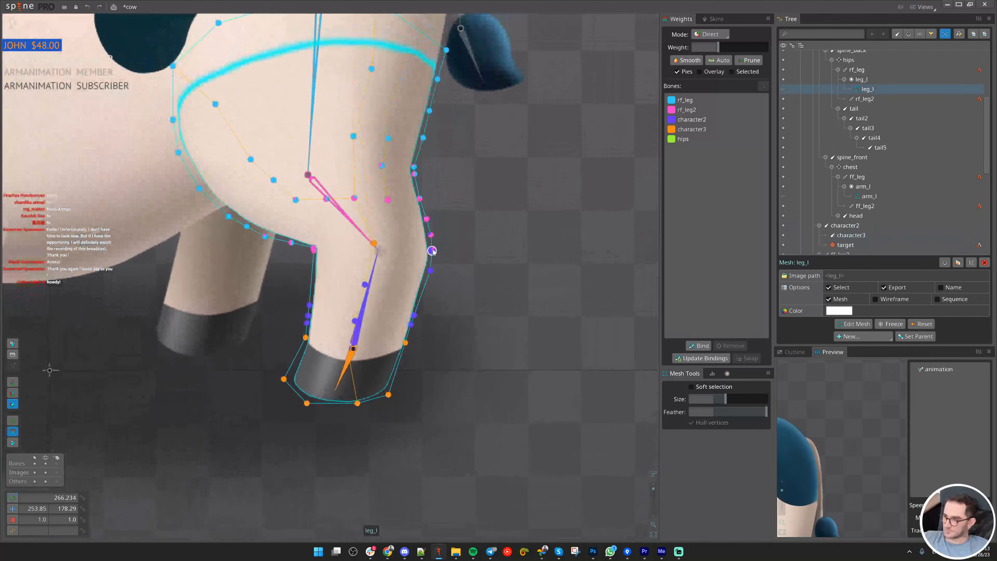
click(374, 244)
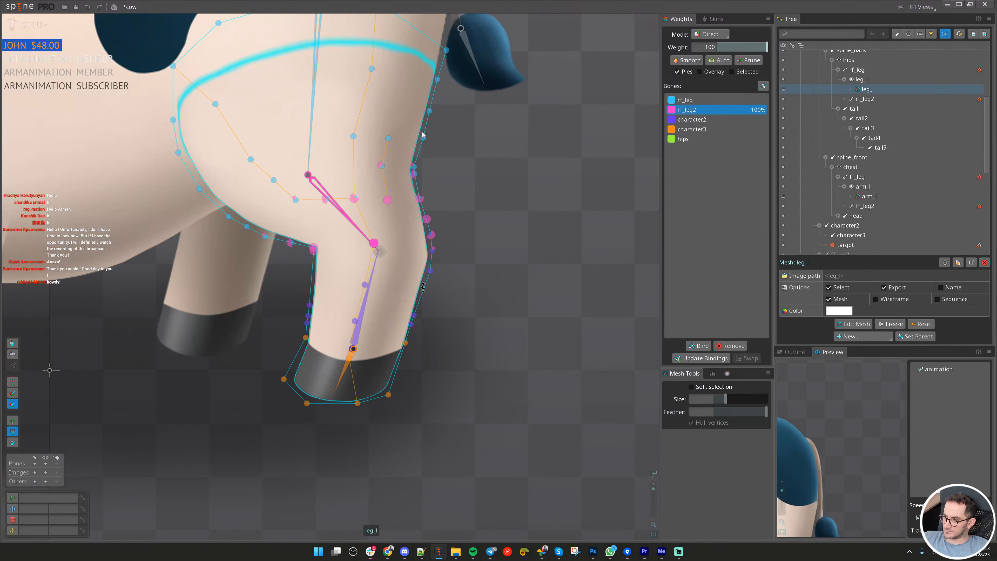
drag(404, 250, 389, 272)
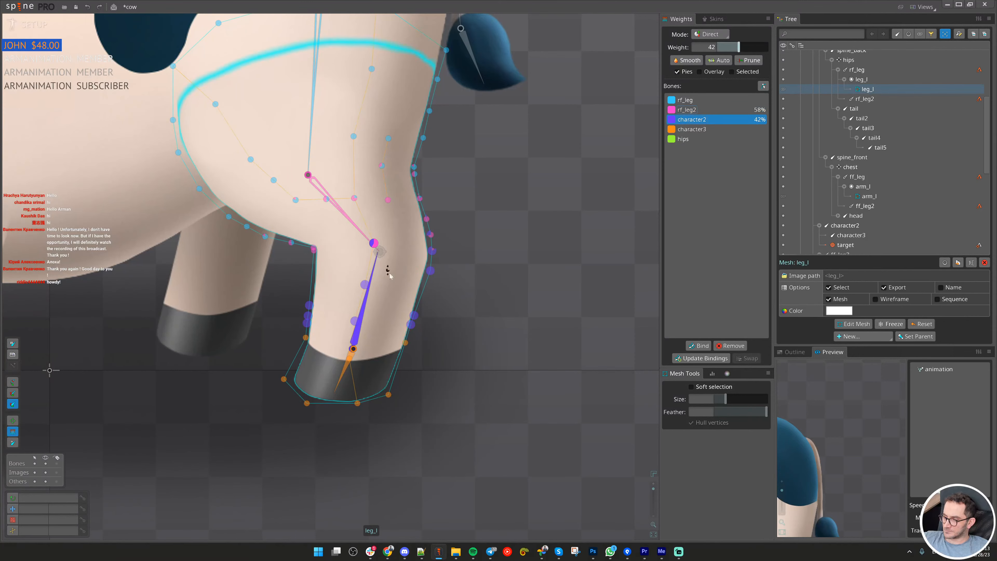
- Copy character3's transform, rotate the hoof bone forward to about 280° as a test pose, and select the leg_l mesh
key(Escape)
key(Escape)
click(346, 366)
drag(511, 395, 423, 423)
key(ctrl+z)
key(ctrl+c)
scroll(380, 395, up, 2)
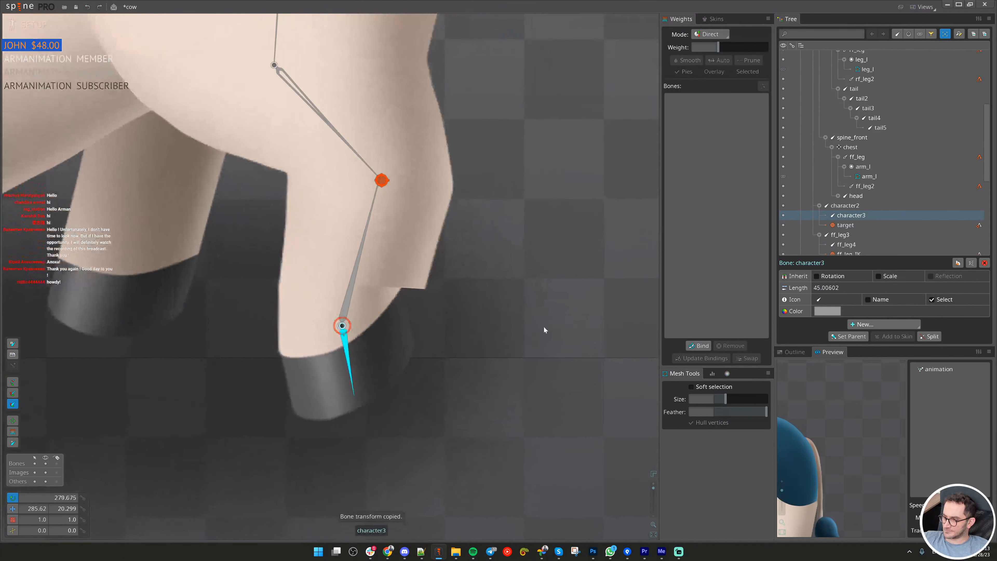
click(416, 320)
scroll(417, 321, up, 2)
key(g)
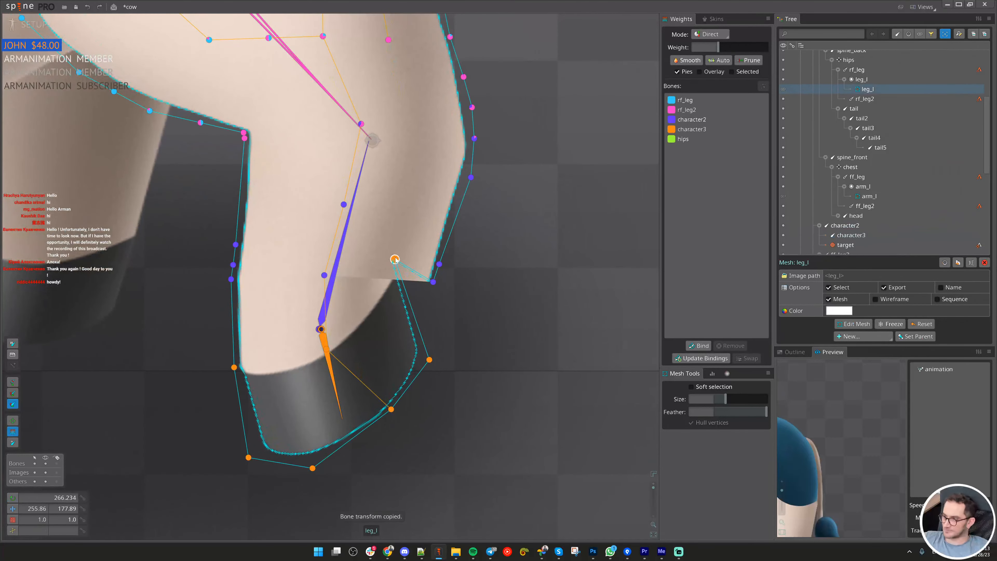
- Blend the rear ankle vertices of leg_l between character2 and character3, giving the rear corner vertex about 26% character3 weight
click(395, 259)
click(335, 276)
drag(496, 312, 456, 288)
click(432, 282)
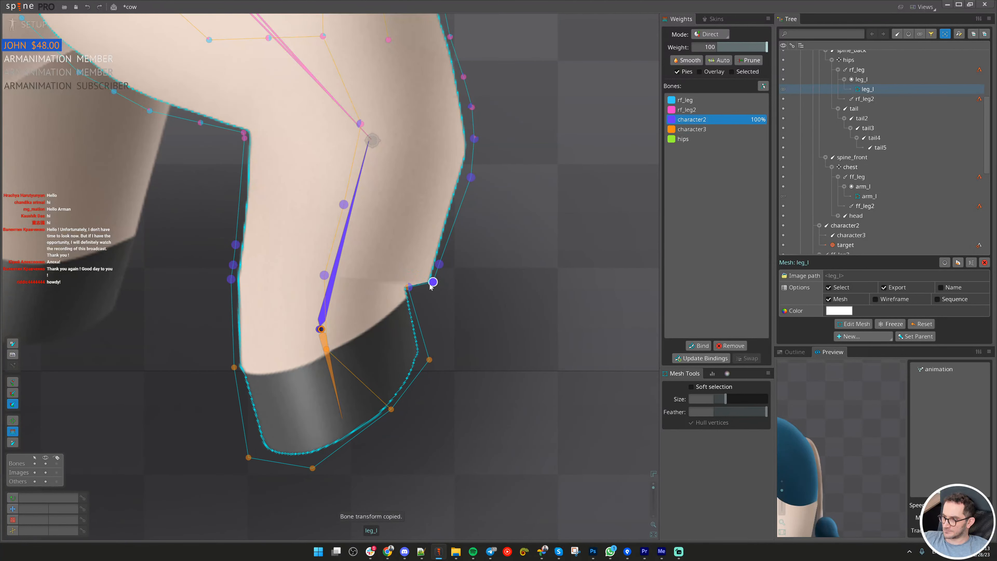
click(330, 373)
drag(506, 326, 510, 301)
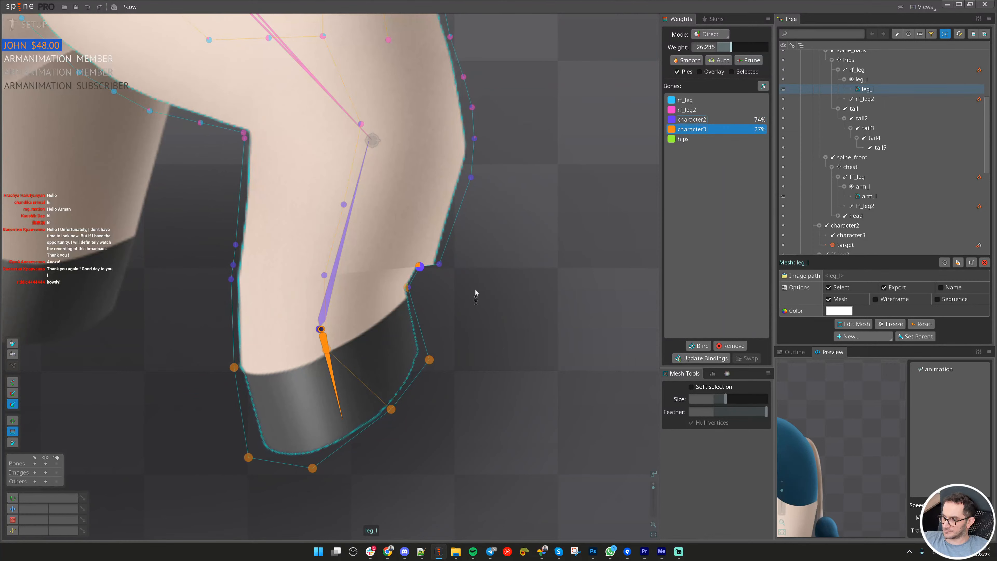
drag(442, 262, 442, 257)
- Give leg_l's lower central vertex 11% and lower front vertex 16% character3 weight, and shift the front hoof-edge vertex toward character2
drag(324, 275, 325, 266)
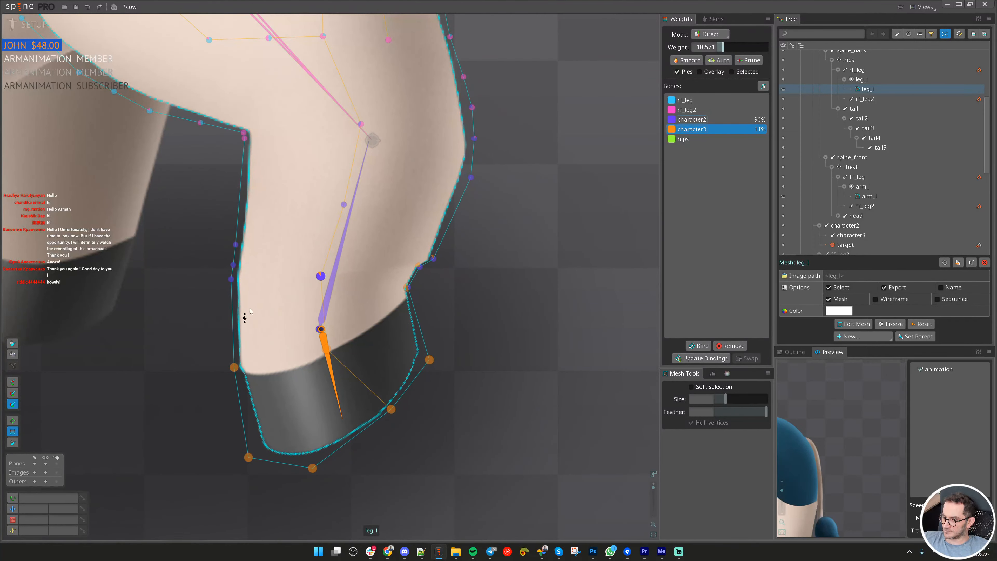
drag(234, 269, 233, 355)
click(320, 312)
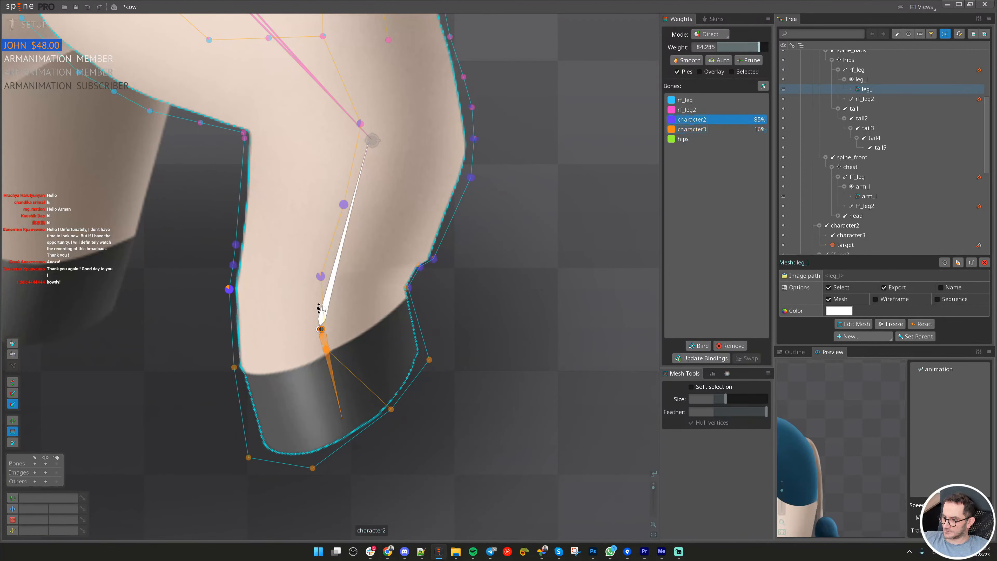
click(235, 367)
drag(235, 401, 235, 387)
- Add character2 weight to the central ankle vertex of the leg_l mesh and clear the selection
key(v)
click(328, 372)
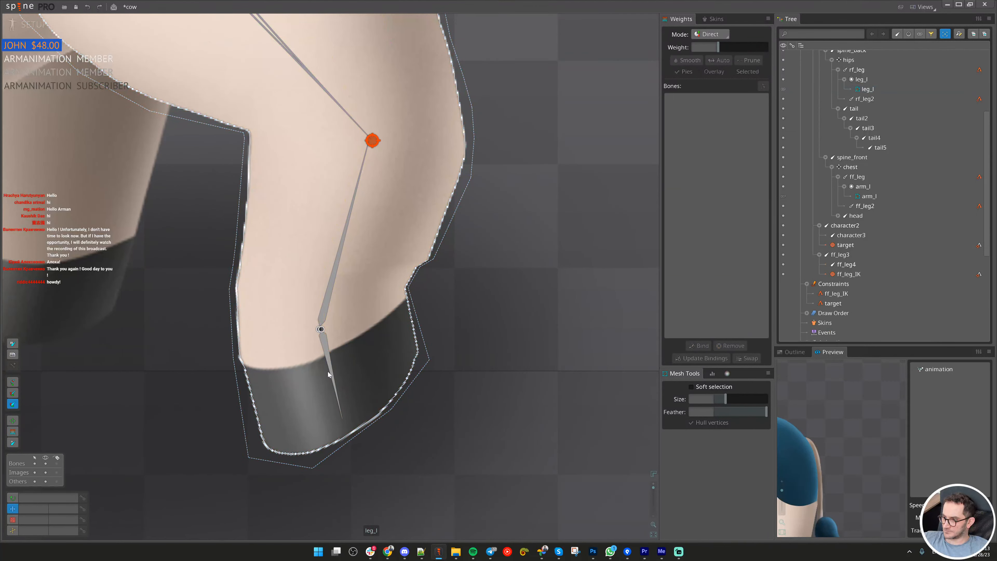
click(355, 359)
click(327, 350)
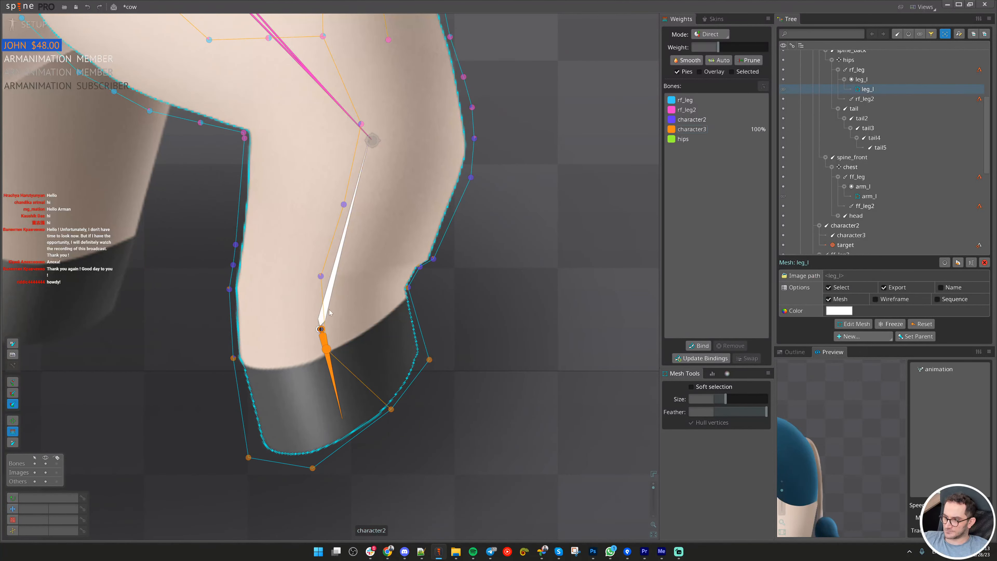
click(328, 306)
drag(375, 351, 368, 320)
key(space)
key(space)
- Restore the hoof bone character3 to its copied transform and save the project
click(328, 371)
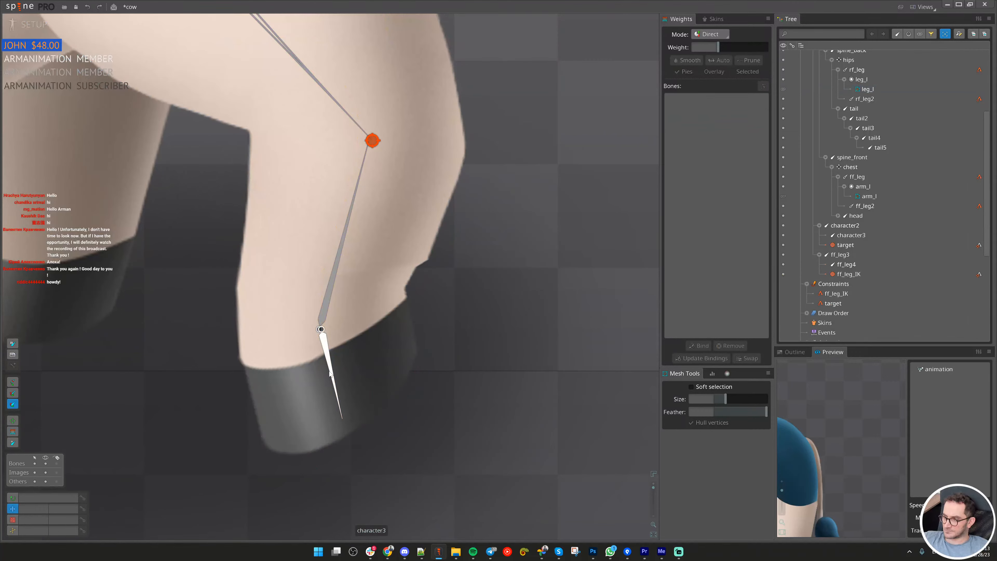
key(ctrl+v)
key(ctrl+z)
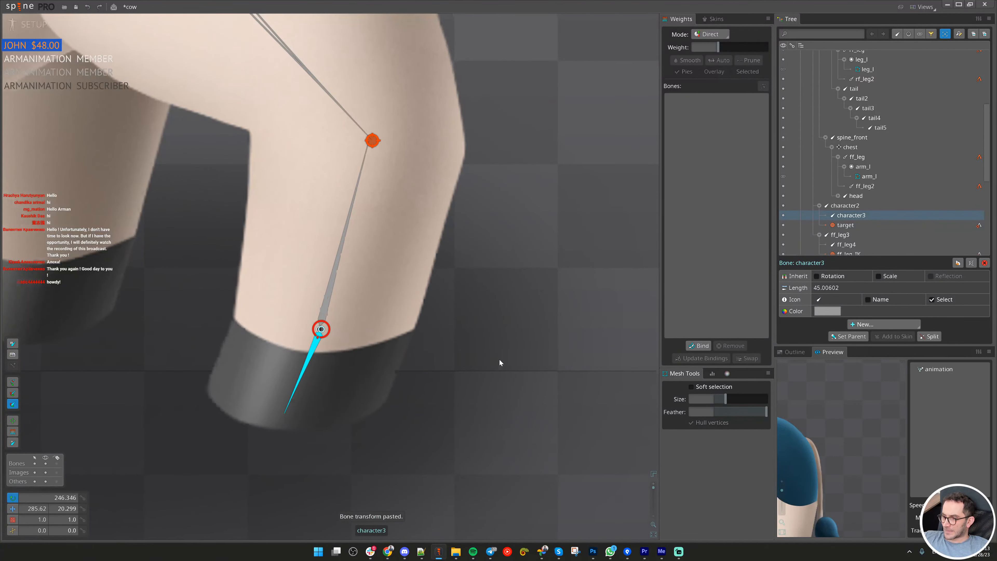
scroll(499, 358, down, 2)
key(ctrl+s)
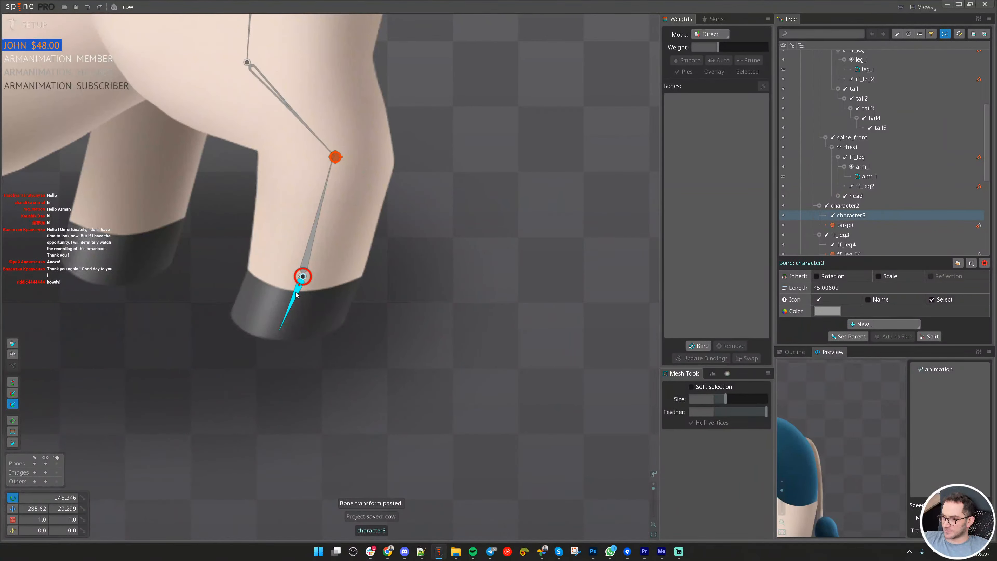
- Test the ankle deformation by moving character3 away from the leg, and paste its copied transform back
drag(401, 346, 523, 367)
key(ctrl+z)
key(v)
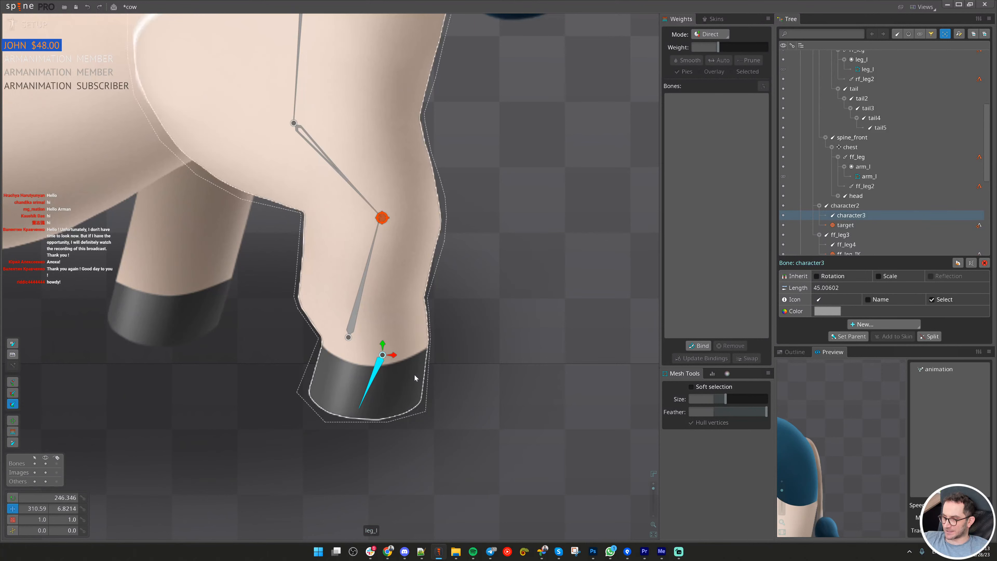
key(ctrl+v)
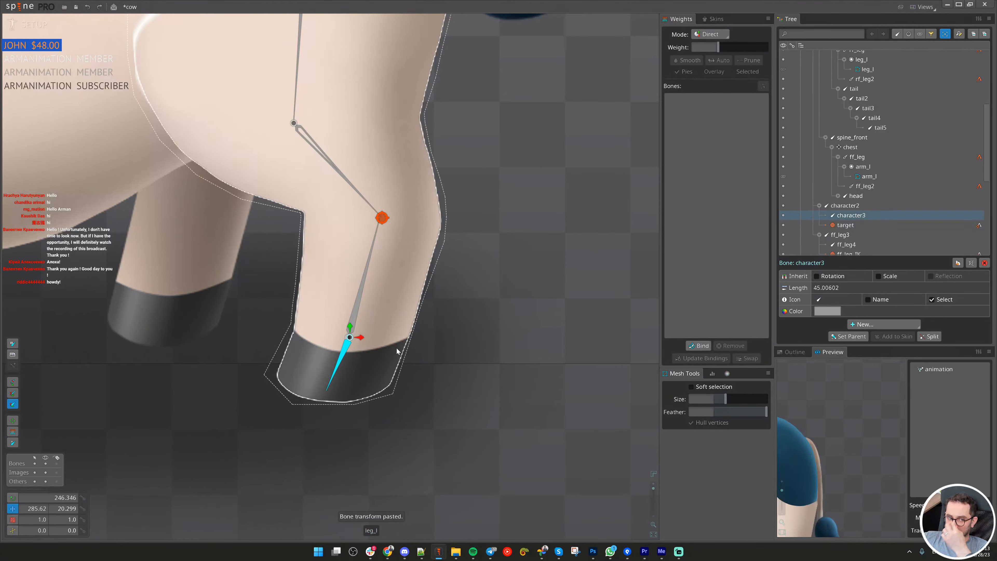
- Examine the whole cow in Animate mode by playing the animation, and return to Setup mode
scroll(467, 221, down, 4)
drag(259, 299, 379, 414)
drag(566, 382, 510, 374)
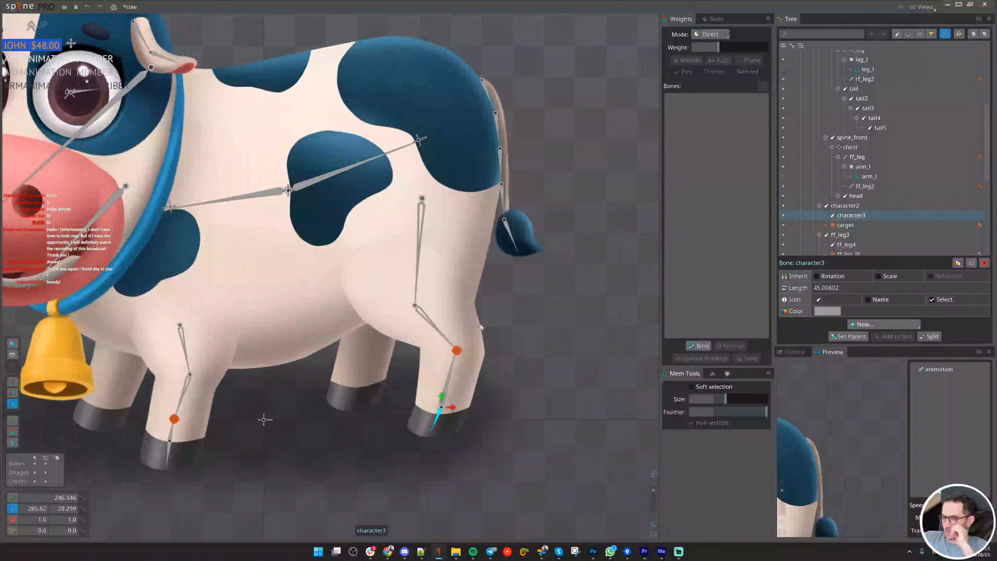
click(28, 24)
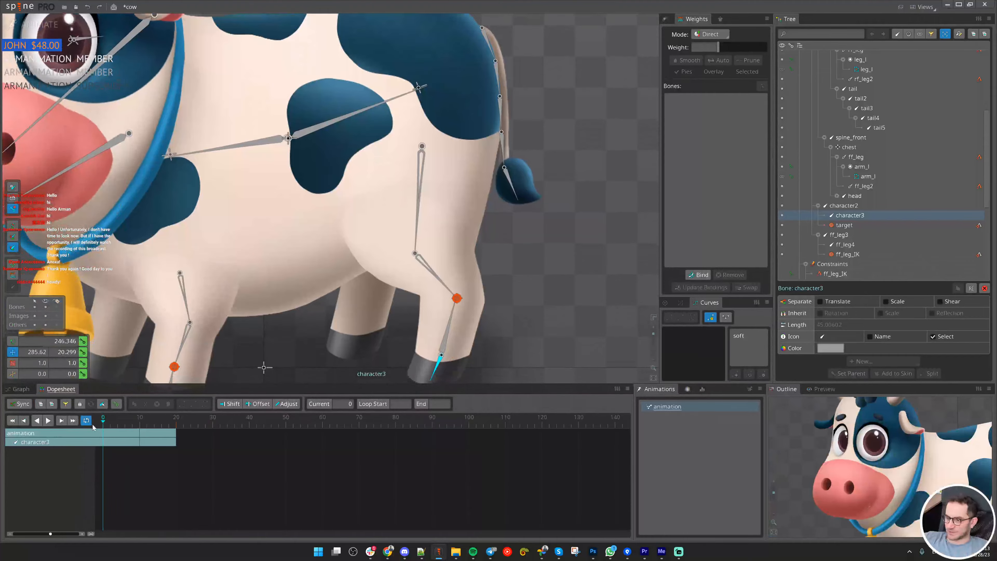
drag(189, 165, 424, 277)
key(d)
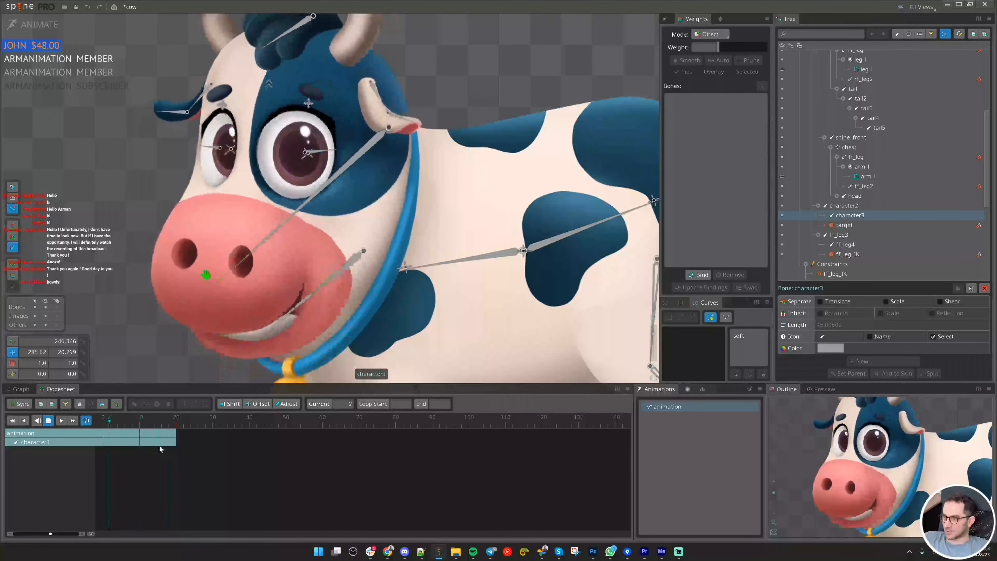
click(107, 427)
mouse_move(107, 428)
mouse_down()
mouse_move(122, 427)
mouse_move(102, 429)
mouse_up()
drag(464, 314, 244, 150)
drag(502, 309, 411, 281)
key(ctrl+Tab)
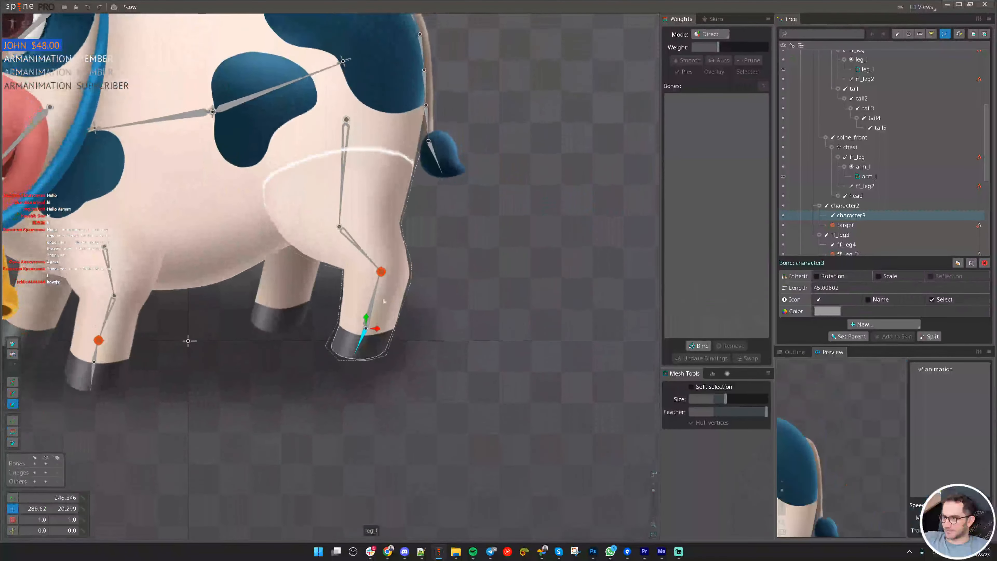
scroll(385, 318, up, 3)
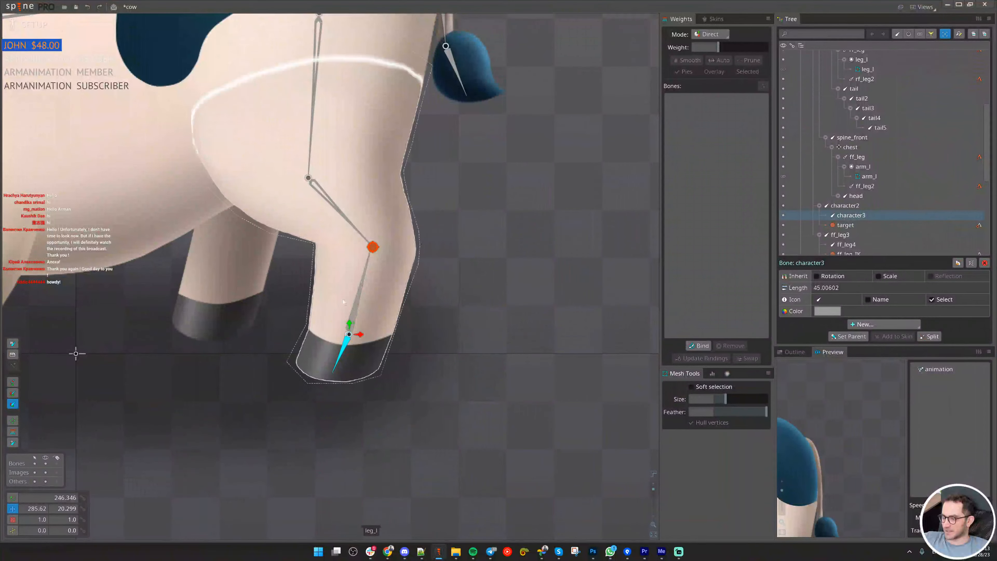
drag(449, 269, 454, 301)
click(370, 305)
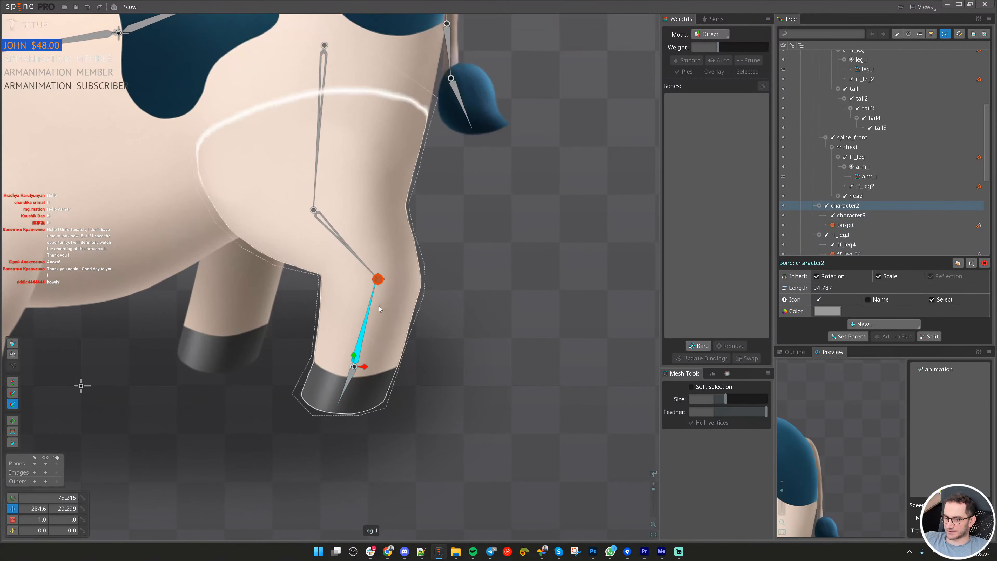
scroll(397, 306, up, 2)
drag(513, 315, 534, 295)
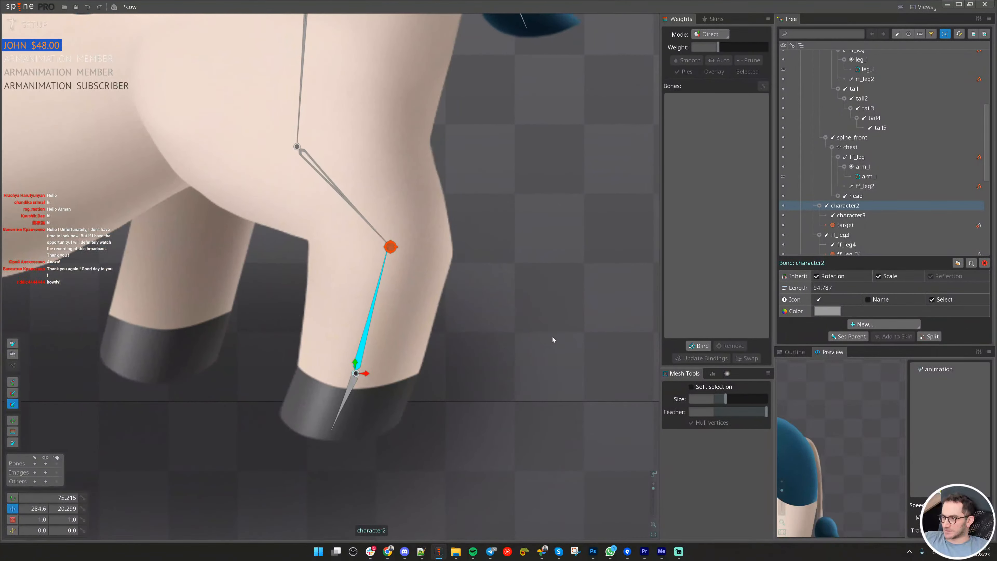
key(c)
drag(560, 331, 532, 248)
click(376, 323)
scroll(324, 367, up, 2)
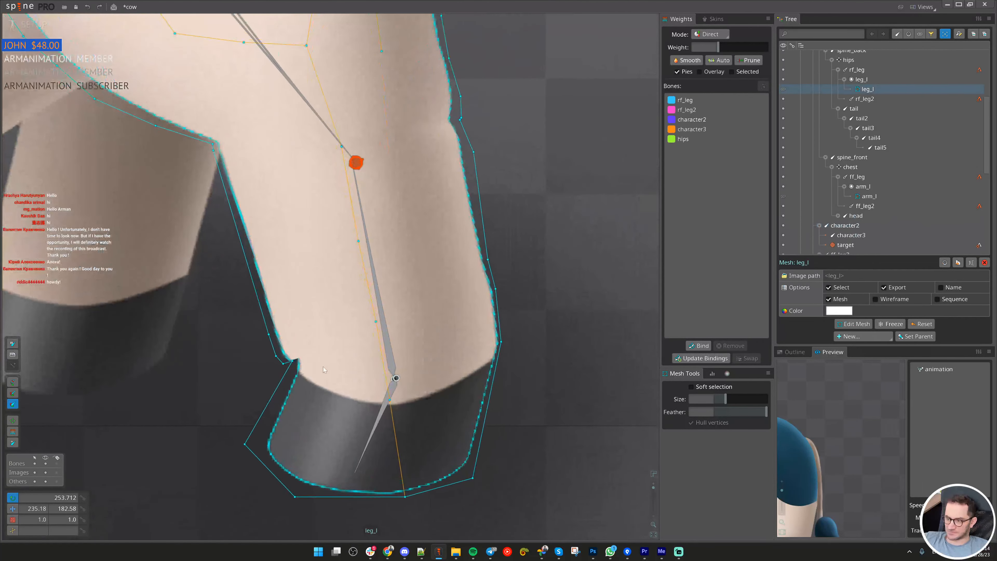
key(ctrl+z)
key(space)
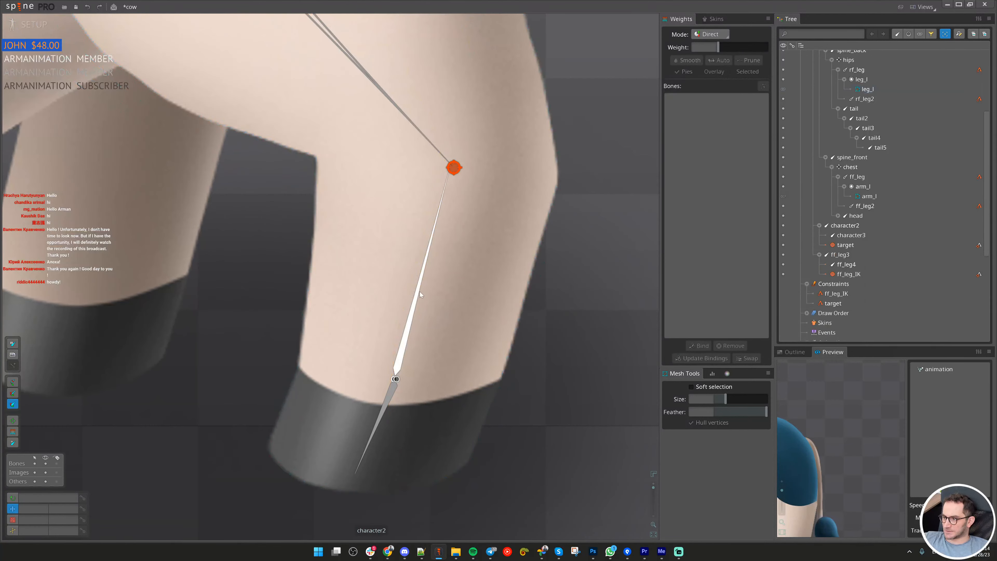
- Copy character2's transform, rotate the bone so the lower leg tilts forward as a test pose, and select the leg_l mesh
click(421, 291)
key(ctrl+c)
key(c)
drag(622, 354, 564, 276)
click(315, 330)
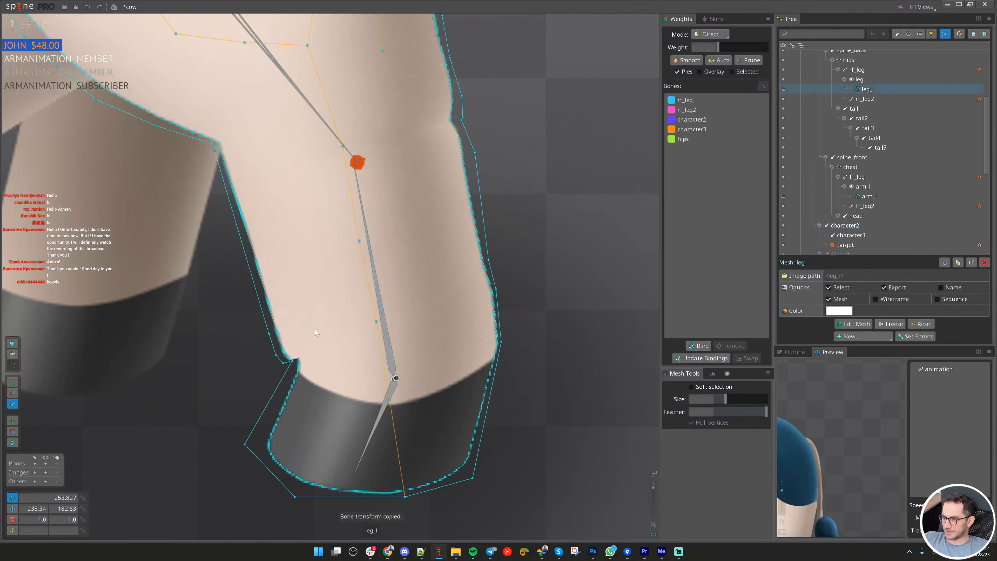
scroll(325, 351, up, 2)
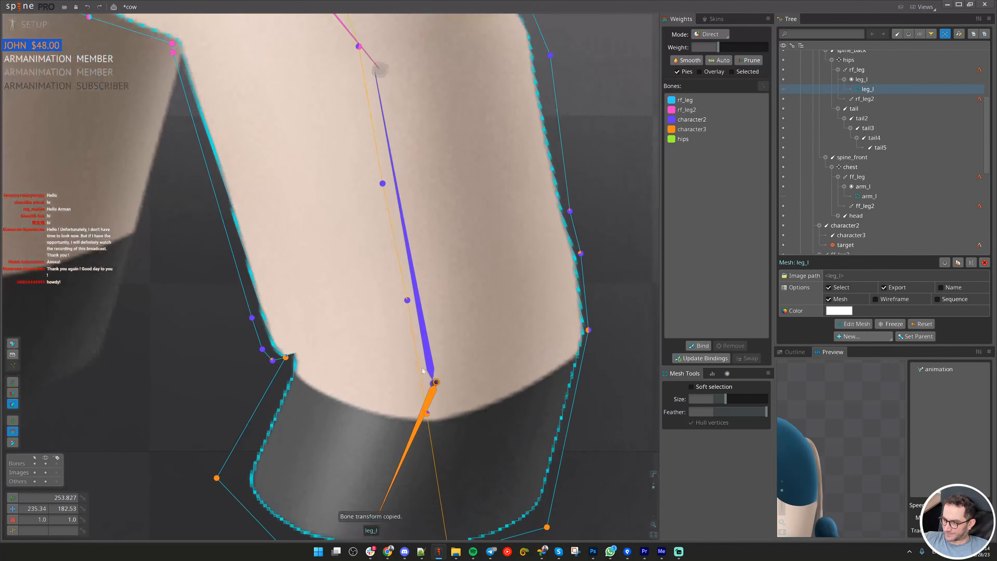
- Blend the front ankle vertices between character2 and character3, and give the rear lower-leg vertex 16% character3 weight
ctrl+click(432, 394)
drag(273, 360, 255, 310)
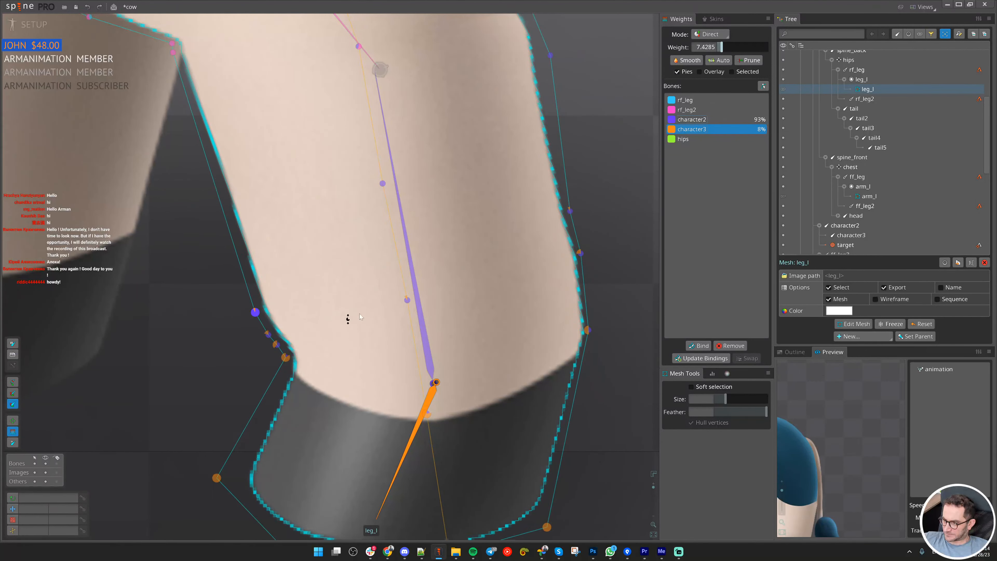
scroll(348, 317, down, 3)
key(ctrl+z)
drag(435, 320, 429, 360)
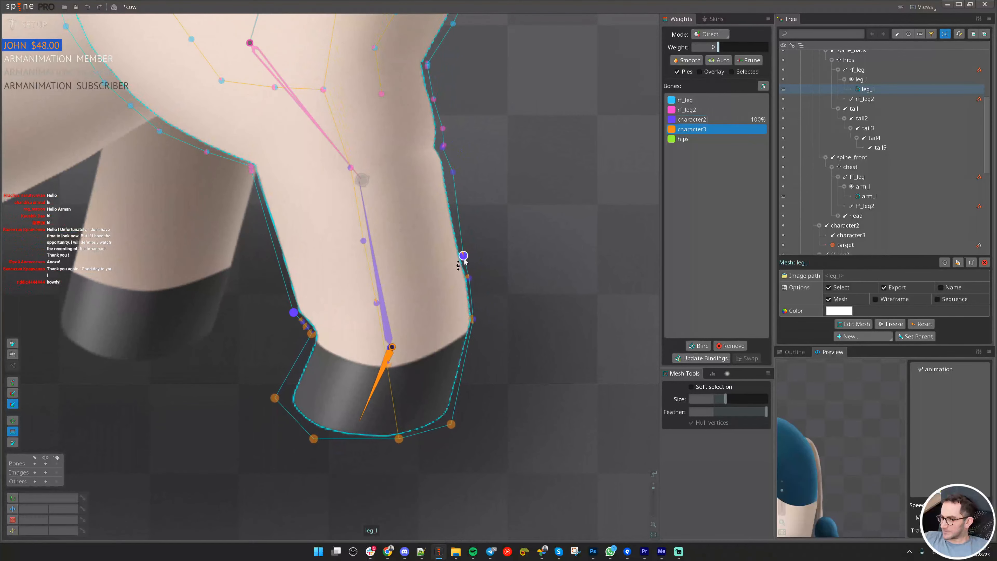
drag(464, 261, 464, 257)
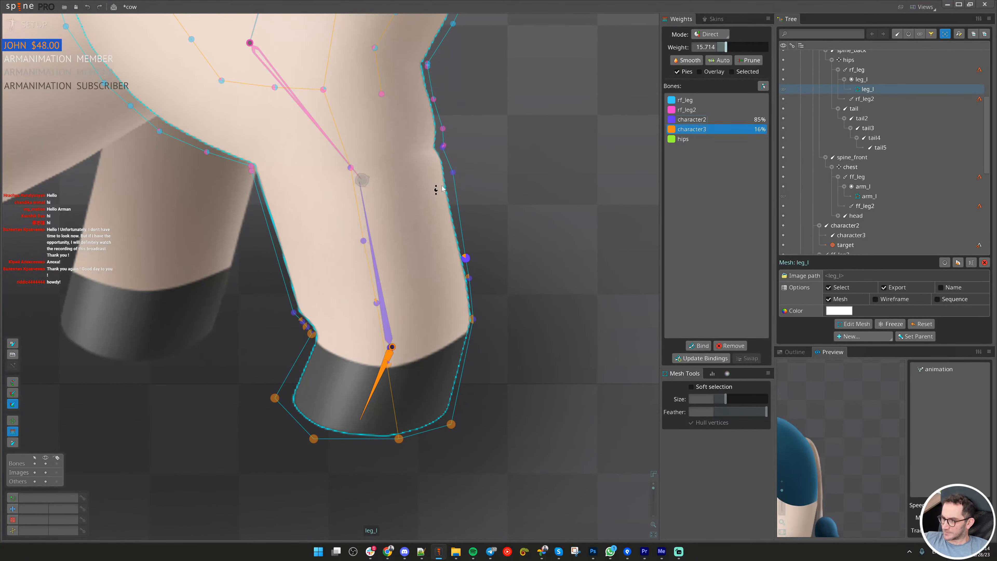
- Paste character2's copied transform and rotate the bone to about 103° again to test the knee bend
click(368, 266)
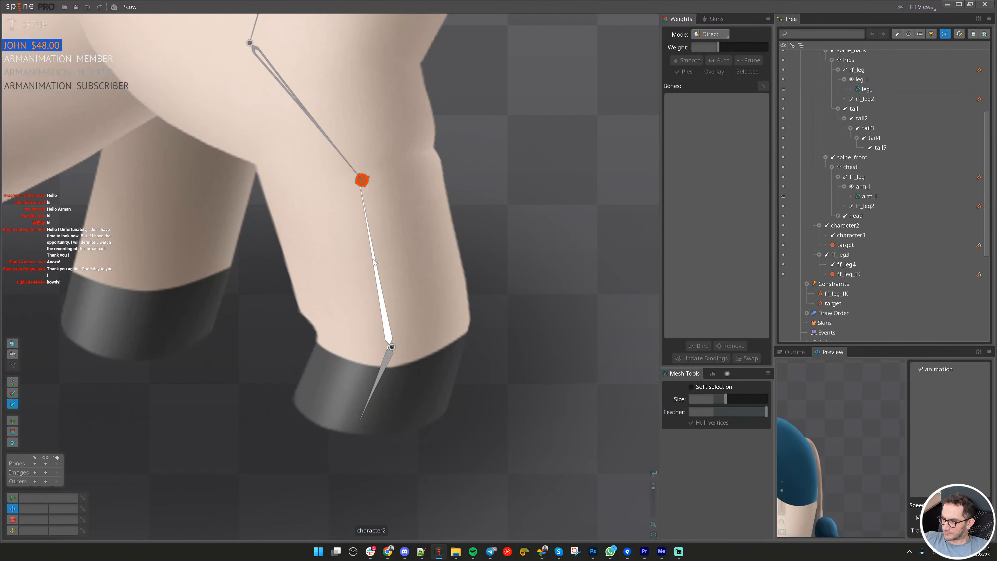
key(ctrl+v)
key(c)
drag(551, 314, 535, 235)
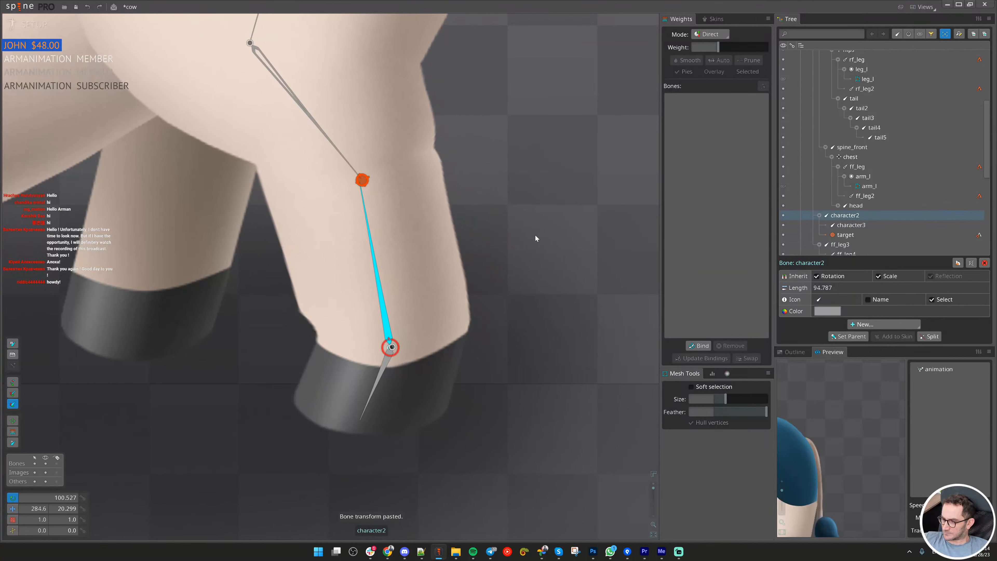
key(ctrl+z)
drag(563, 315, 513, 252)
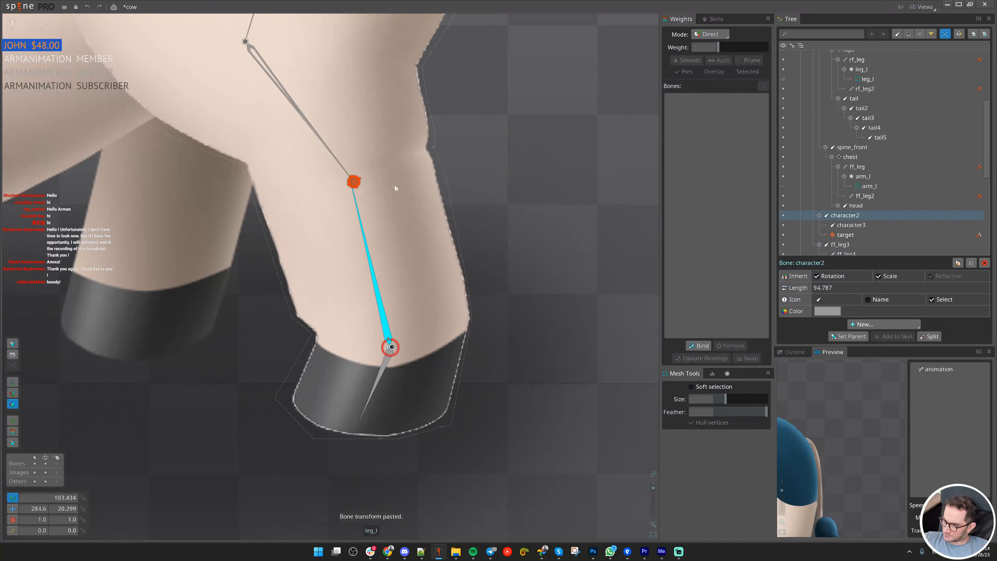
- Adjust the inner front knee vertex of leg_l to 14% character2 weight against rf_leg2
click(332, 162)
key(g)
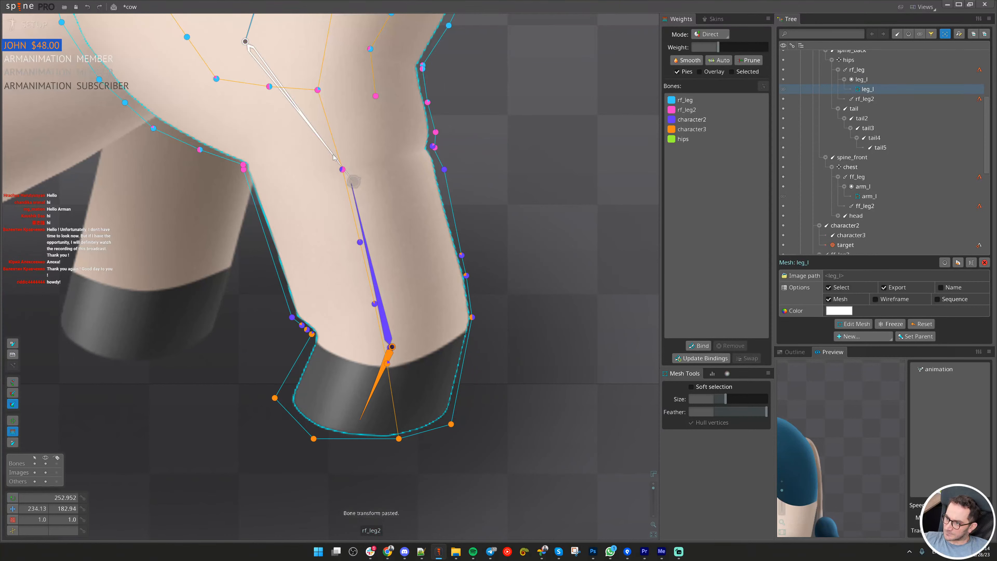
click(302, 113)
drag(286, 317, 387, 325)
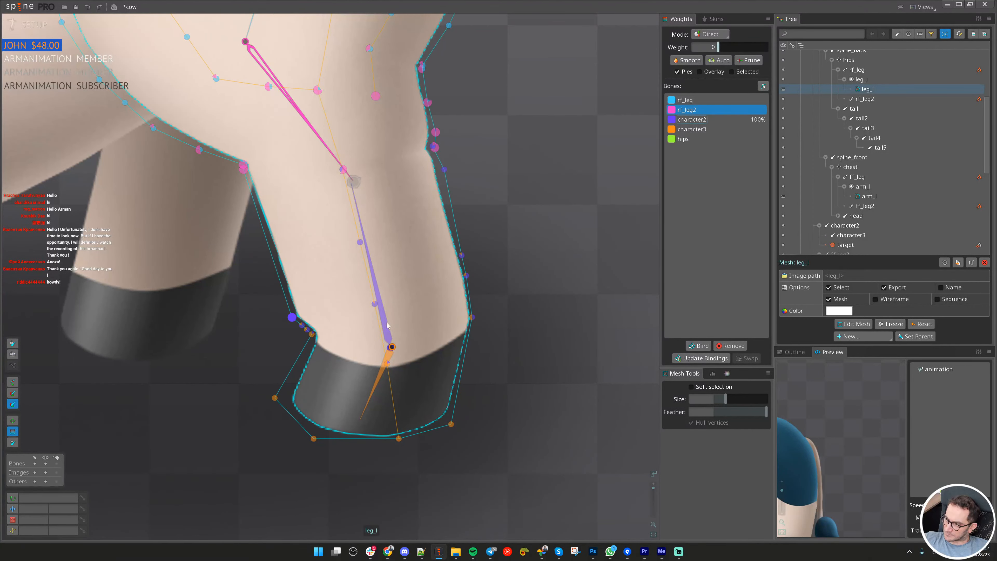
drag(287, 206, 307, 260)
click(376, 273)
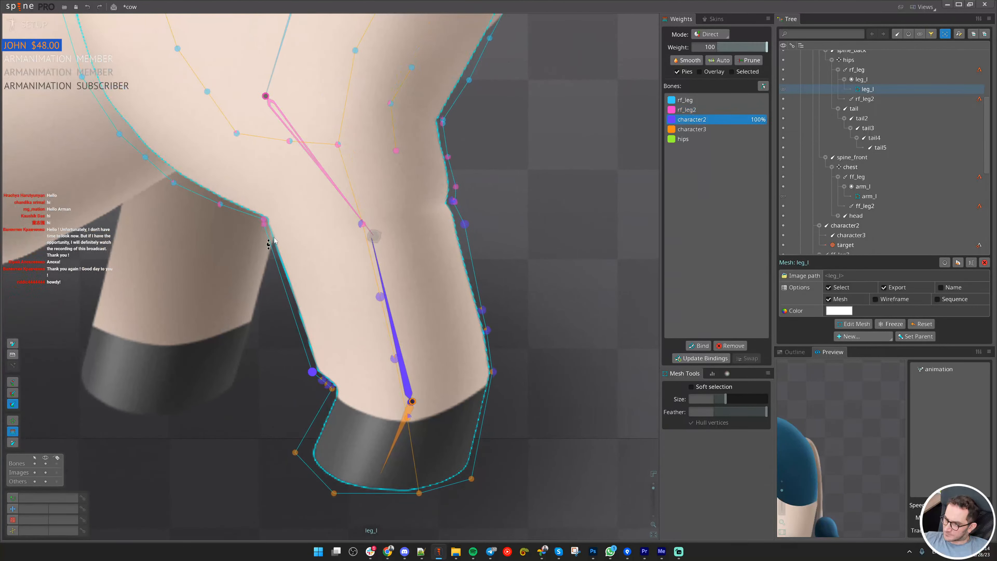
drag(265, 231, 267, 213)
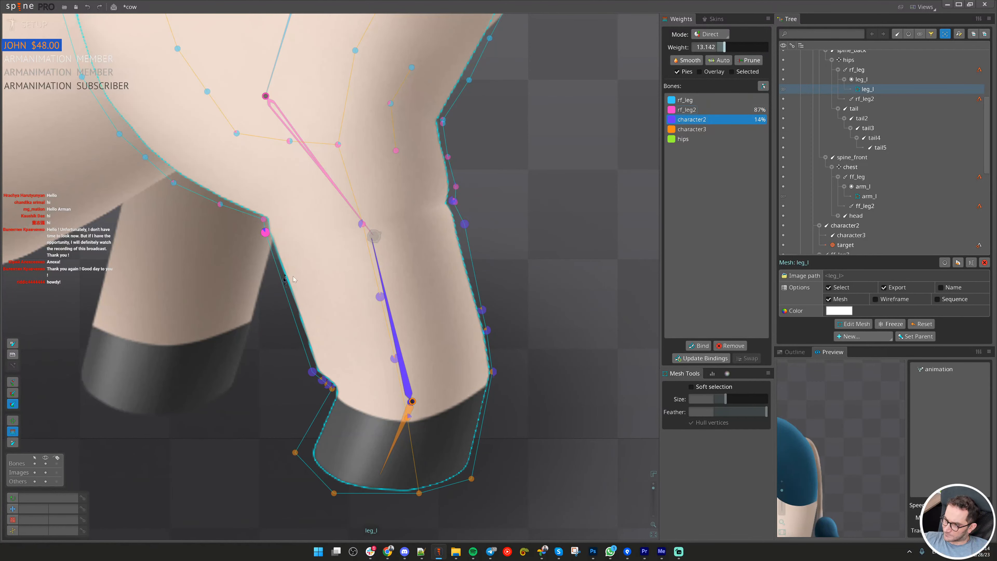
- Restore character2 to its copied transform, test the bend with another rotation, and undo that rotation
click(396, 331)
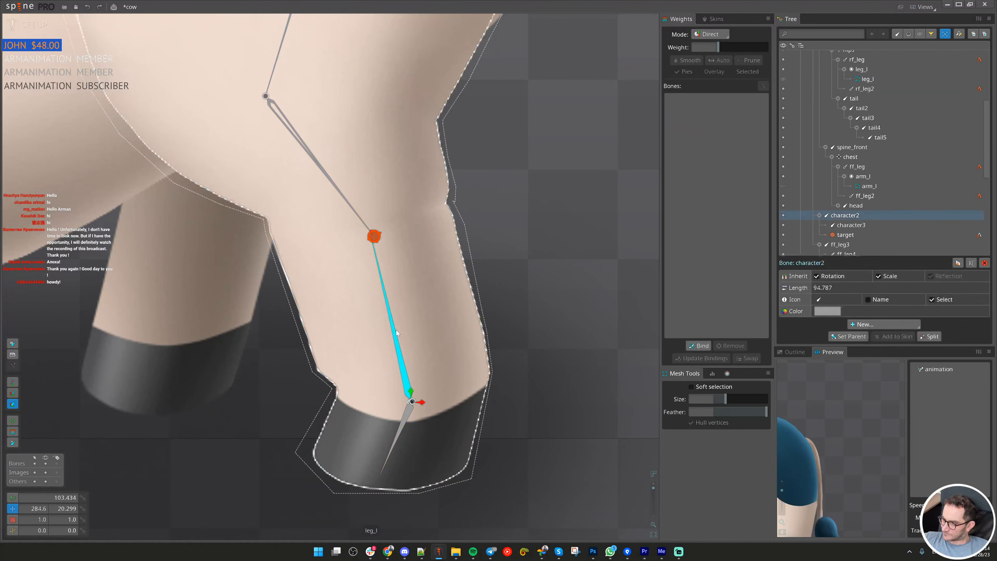
key(ctrl+v)
drag(591, 293, 504, 452)
click(538, 400)
key(ctrl+z)
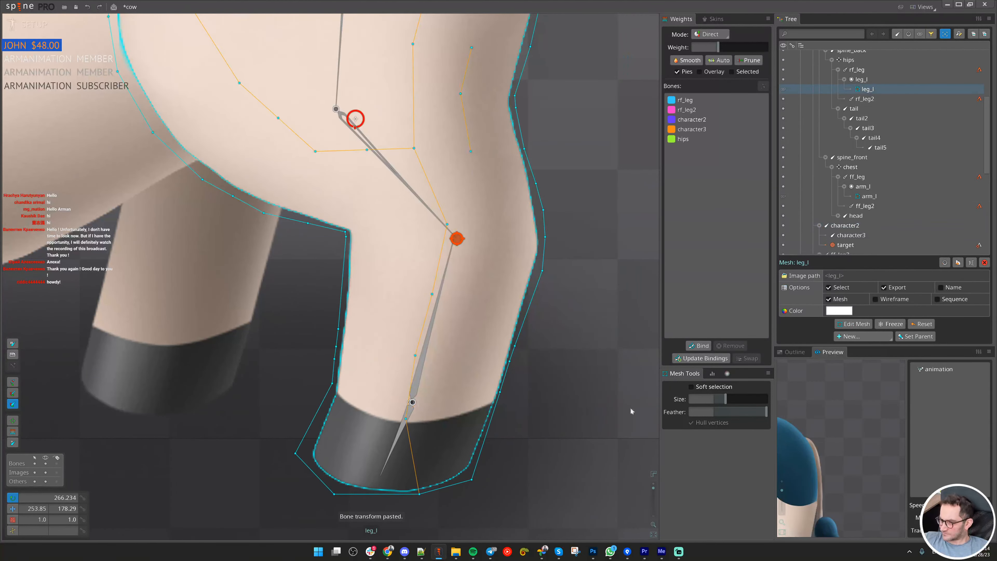
- Try adding rows of inner vertices along both sides of the lower leg in leg_l, and leave mesh editing
click(856, 325)
scroll(467, 413, up, 2)
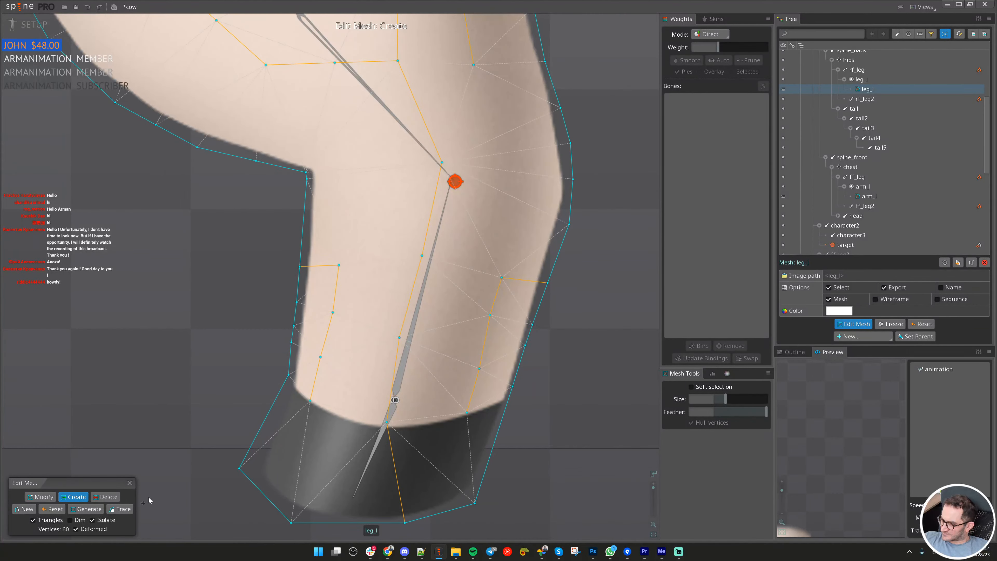
click(129, 483)
scroll(352, 346, down, 3)
scroll(393, 330, up, 4)
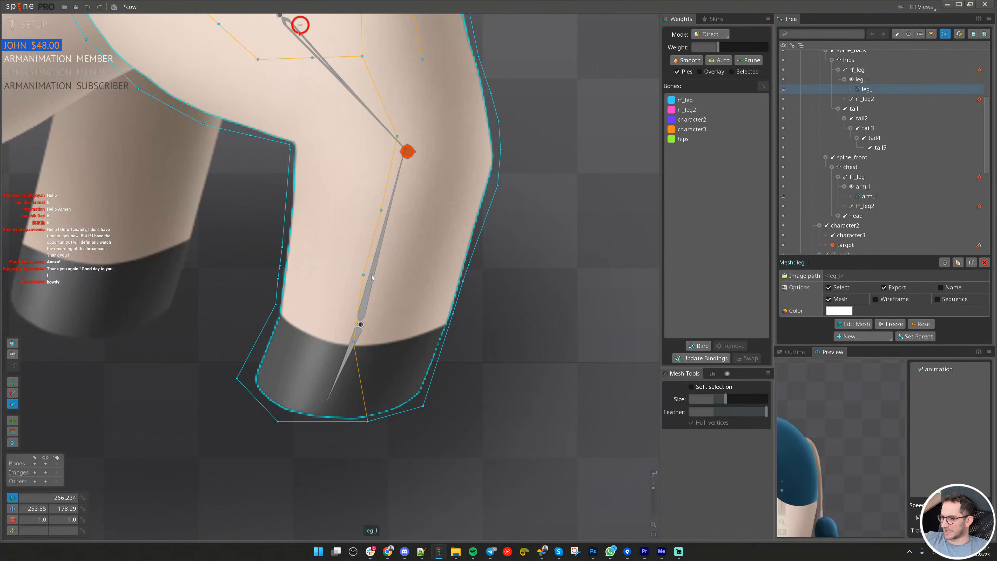
- Save the project, copy character2's transform and rotate the bone to about 20° to test an extreme leg bend
click(358, 334)
click(359, 316)
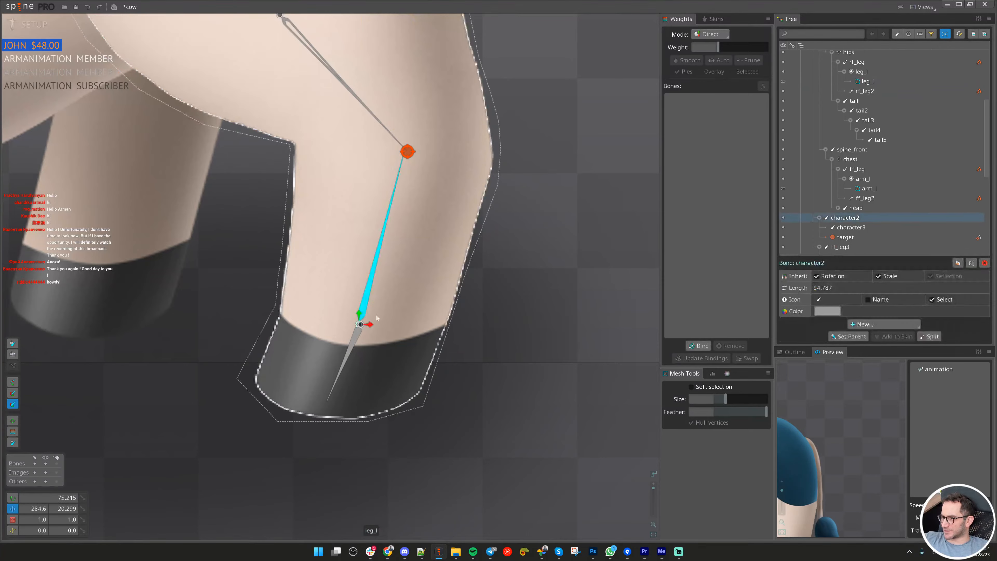
key(ctrl+s)
key(ctrl+c)
drag(537, 341, 441, 463)
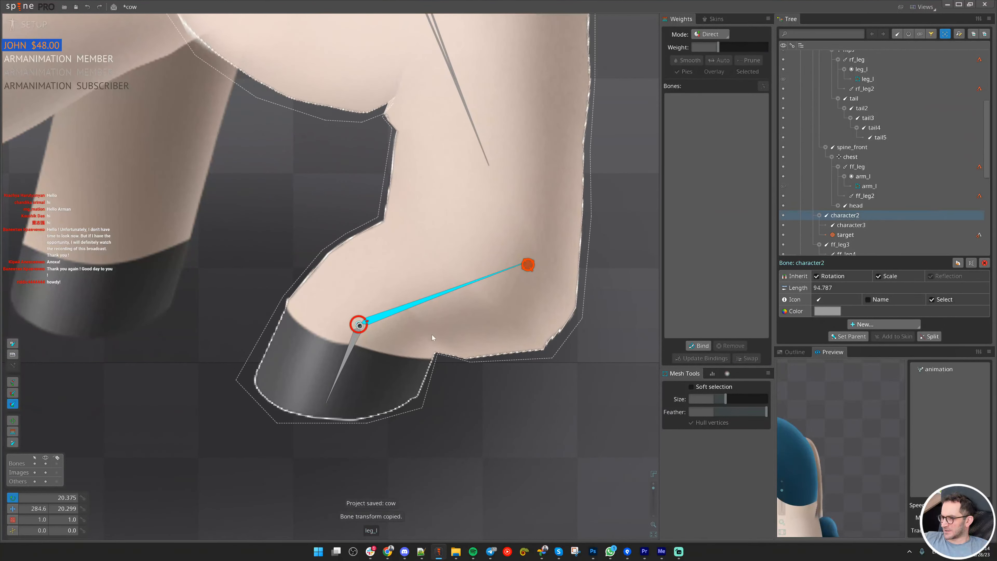
- Try rotating the character2 bone to about 13° to test the lower leg's bend, and undo the rotation
scroll(429, 333, up, 3)
scroll(608, 459, down, 3)
drag(607, 458, 461, 367)
scroll(487, 341, up, 3)
key(ctrl)
key(ctrl)
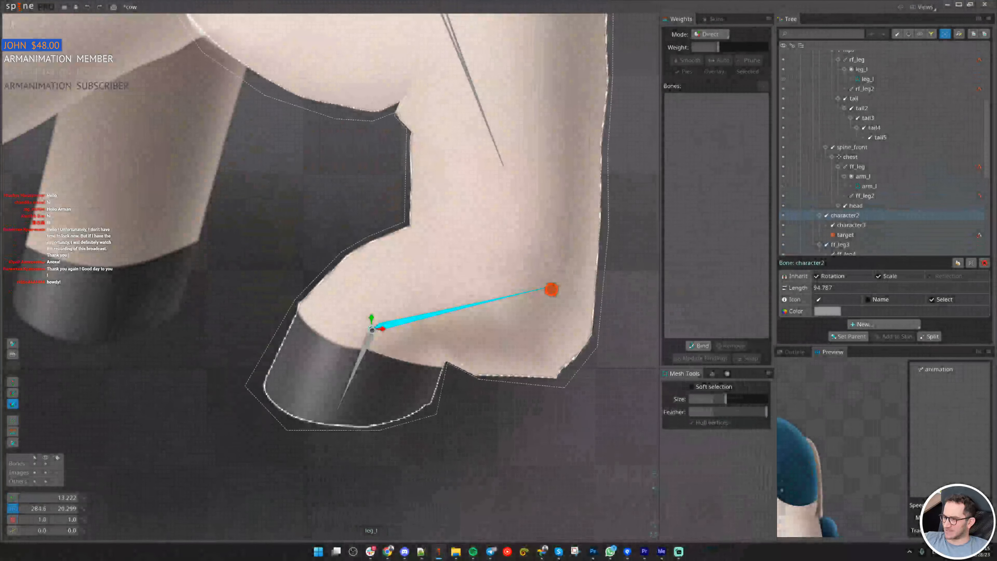
scroll(471, 360, up, 2)
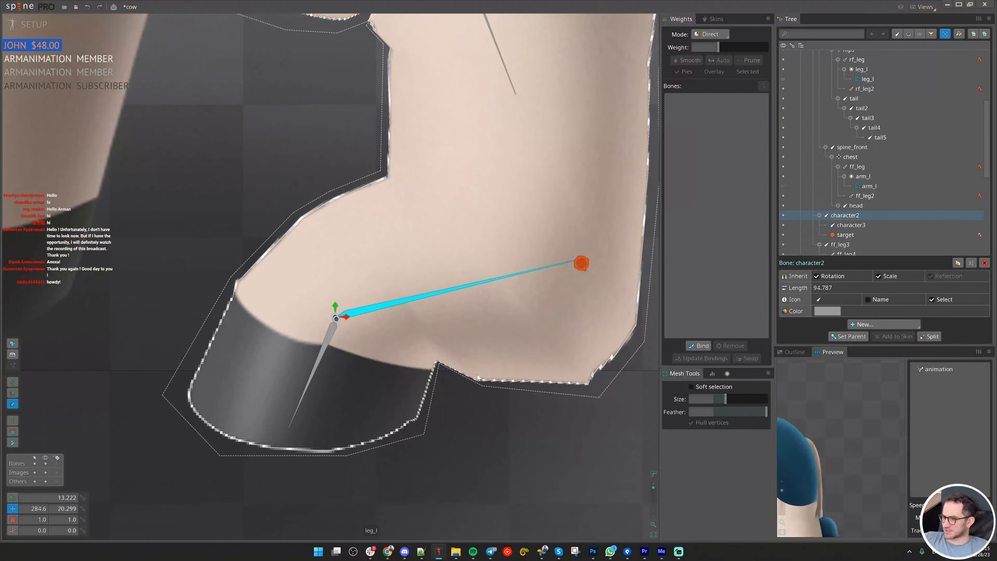
scroll(475, 376, down, 3)
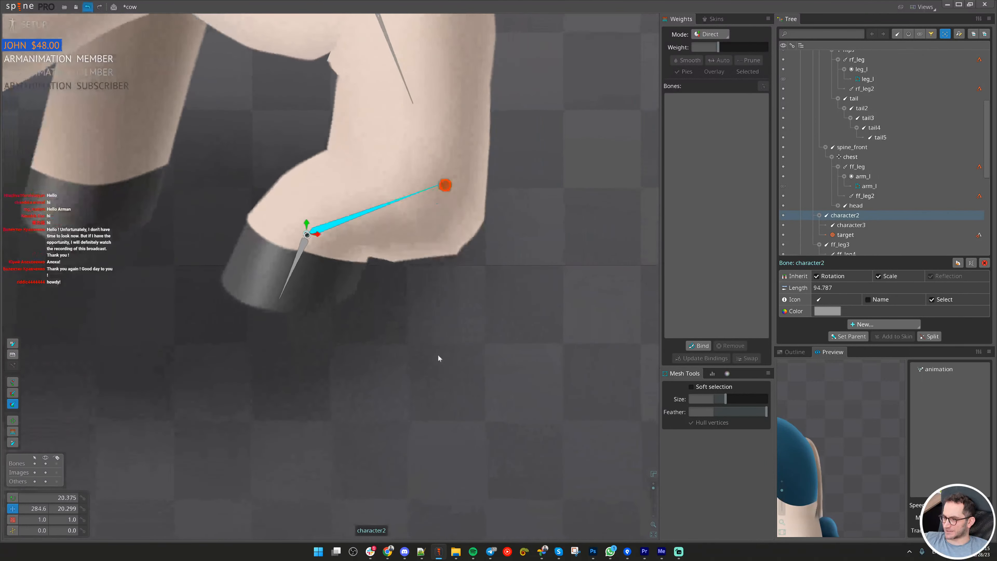
key(ctrl+z)
- Add ten vertices with connecting edges along both sides of the lower leg in the leg_l mesh and update its bindings
scroll(452, 373, up, 2)
click(412, 353)
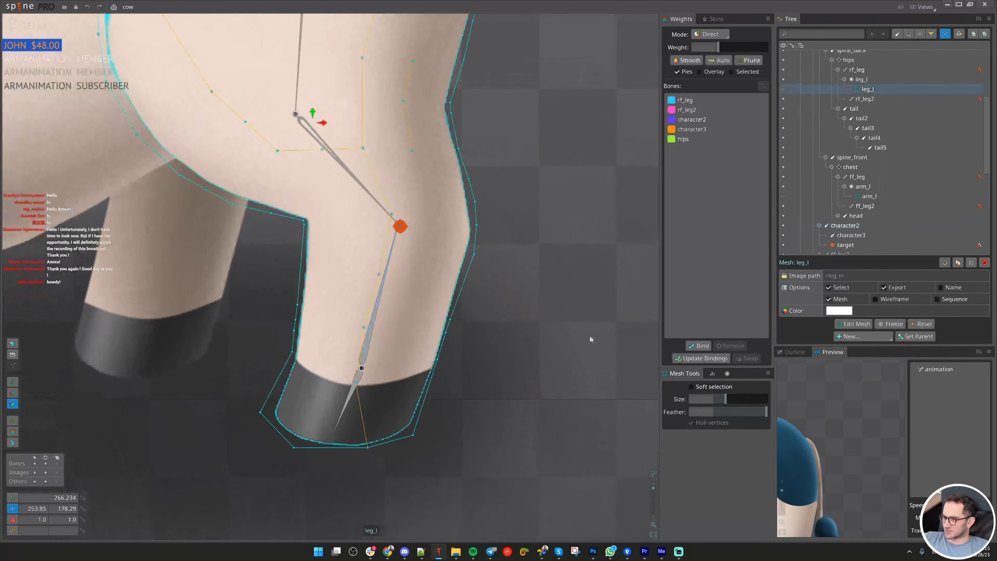
click(846, 324)
scroll(436, 342, up, 2)
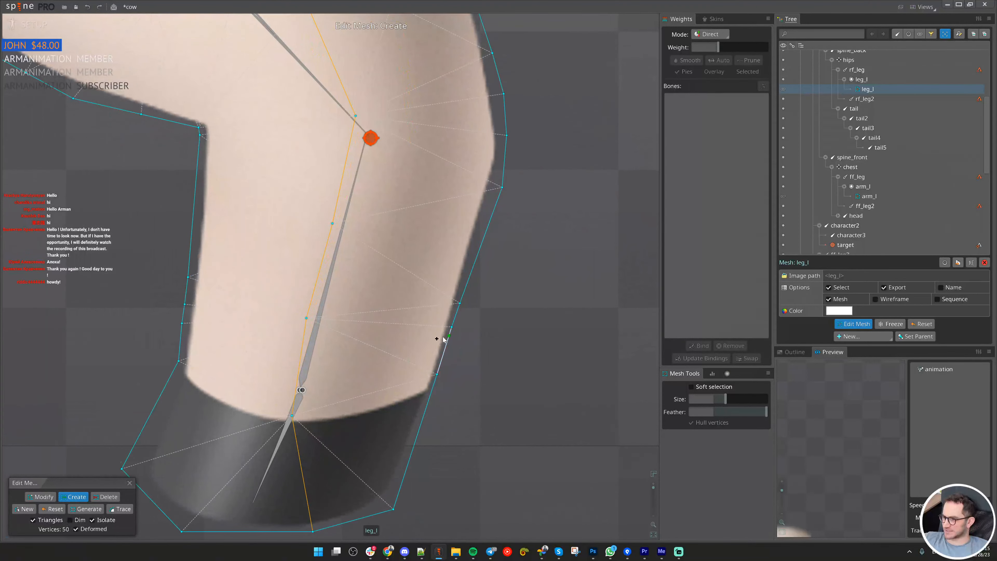
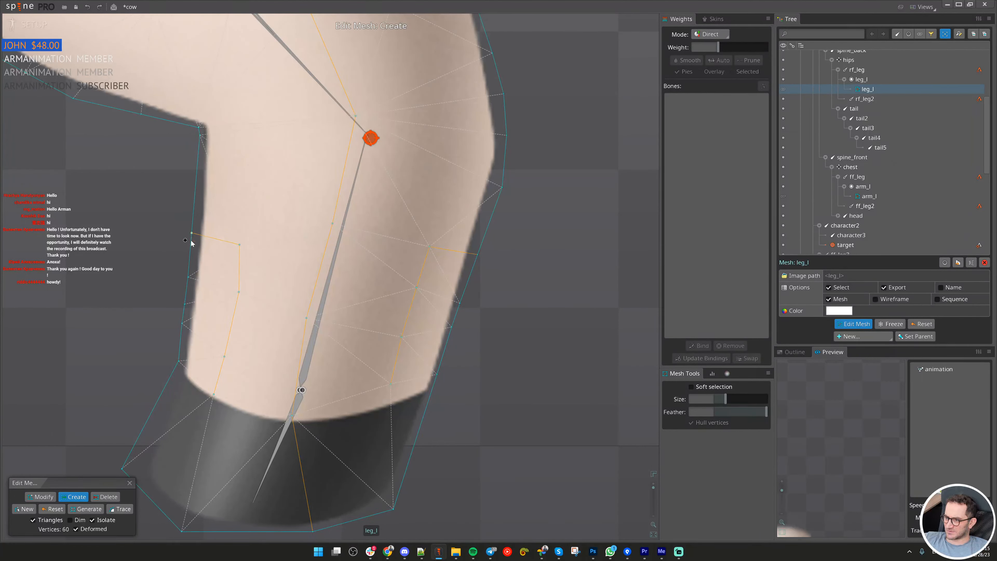
click(130, 483)
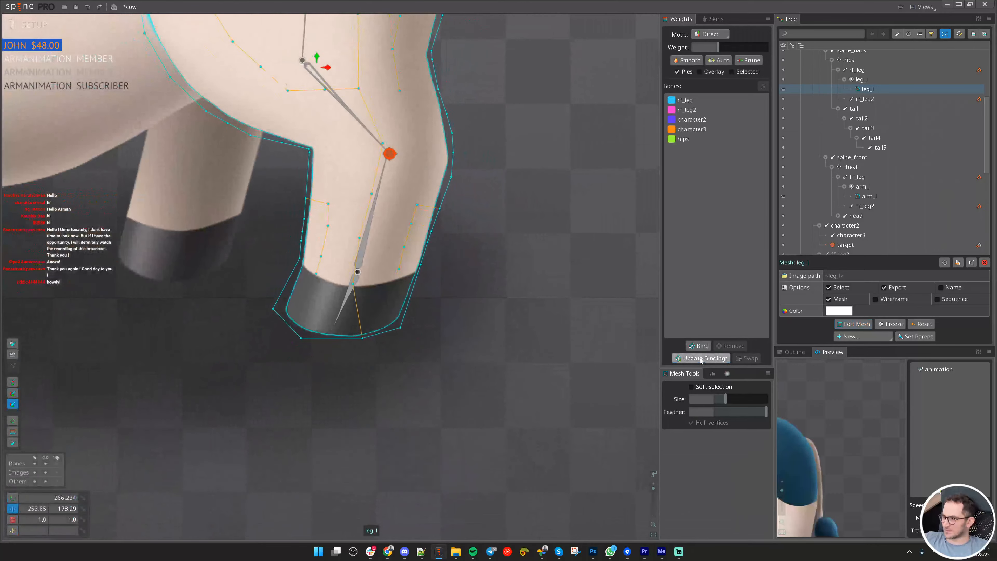
click(701, 361)
- Save the project and copy the character2 bone's transform
scroll(375, 285, up, 2)
key(space)
click(356, 263)
key(ctrl+s)
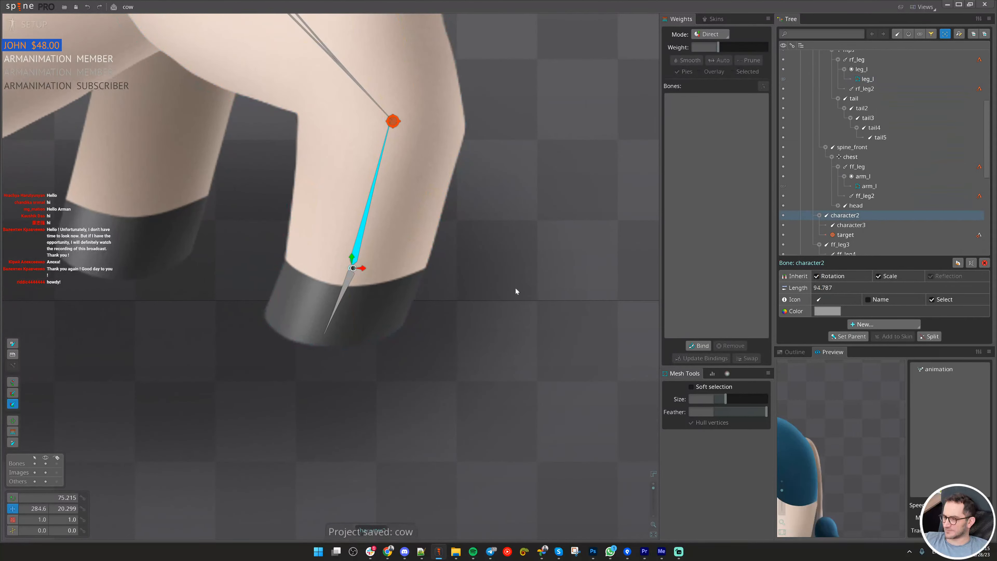
key(ctrl+c)
- Rotate the character2 bone to about 14° to fold the lower leg for weight editing
key(c)
drag(516, 259, 471, 440)
scroll(436, 283, up, 5)
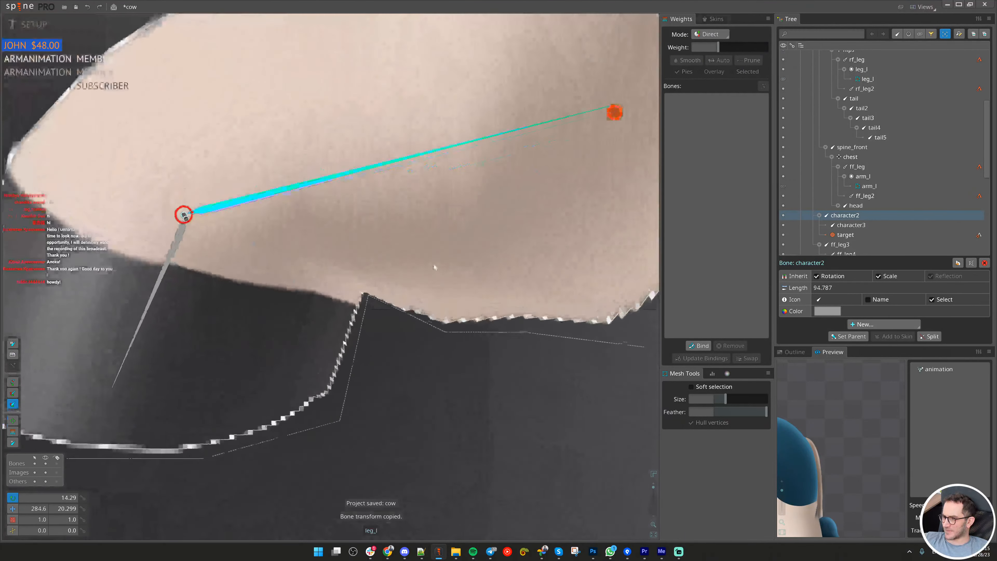
- Increase the character2 weights of the leg_l vertices around the heel and lower leg, reaching 100 at the heel's outer corner vertex
click(330, 230)
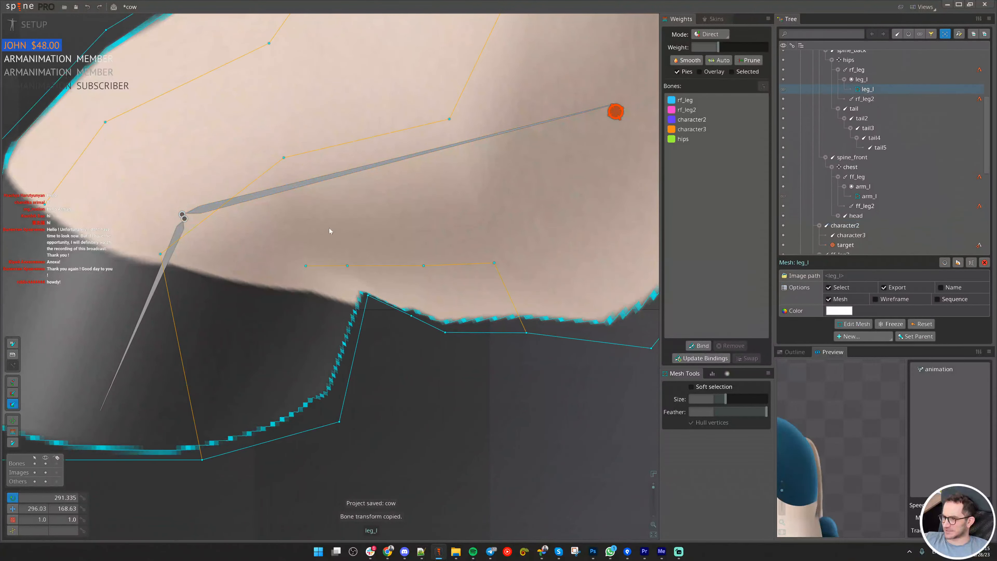
scroll(409, 263, down, 3)
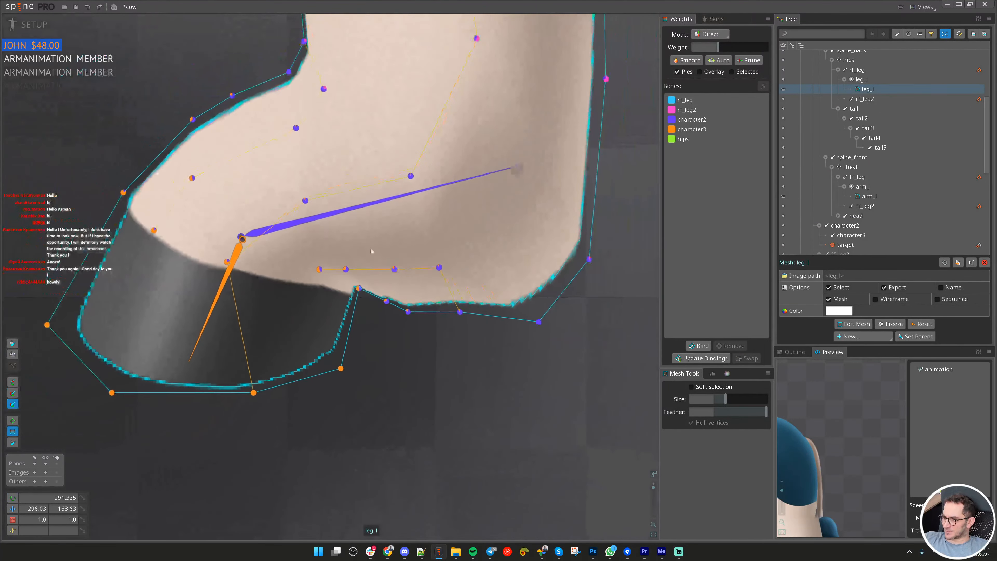
click(357, 210)
scroll(363, 261, up, 3)
drag(336, 275, 420, 324)
drag(488, 277, 488, 311)
scroll(483, 276, down, 5)
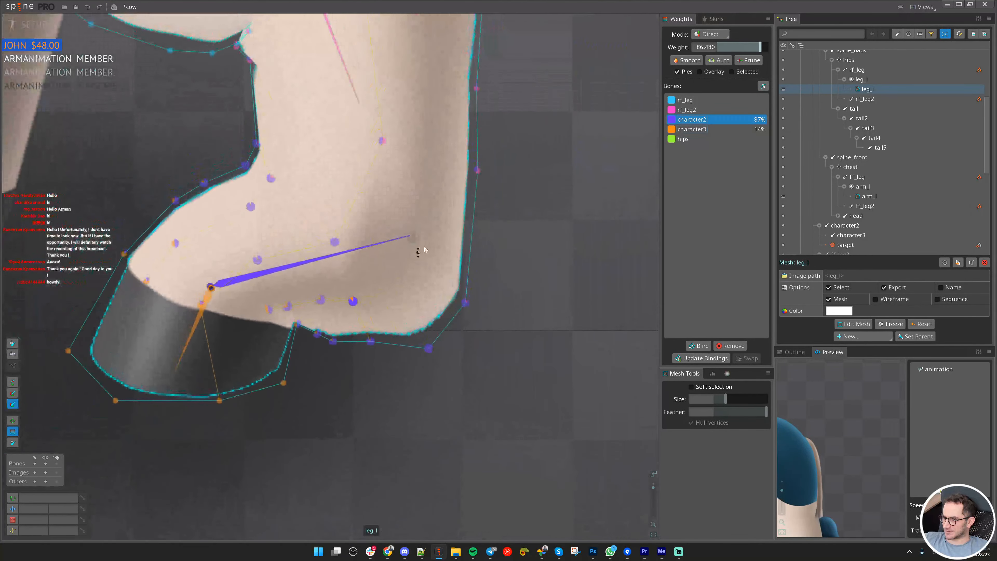
drag(337, 240, 336, 267)
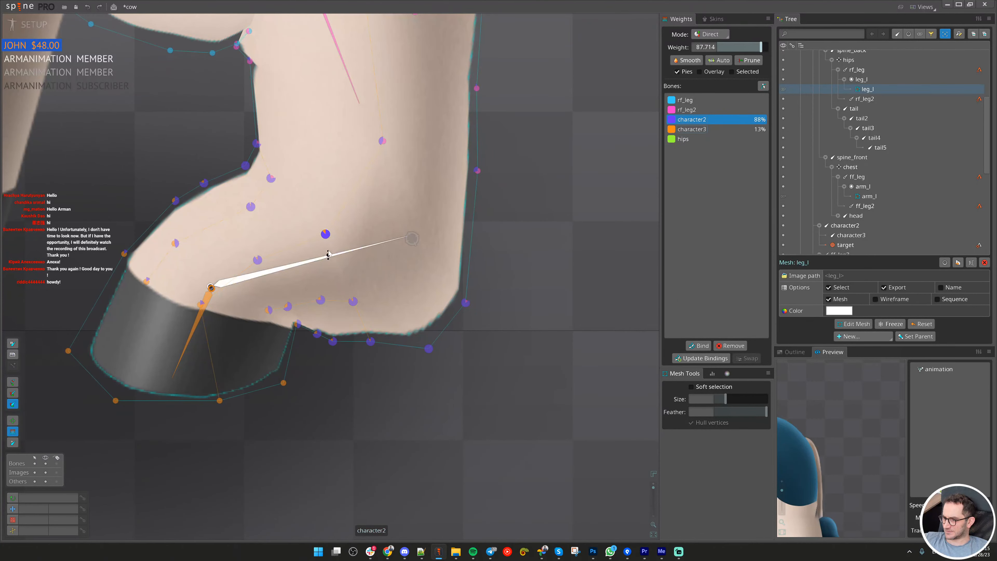
drag(317, 334, 371, 349)
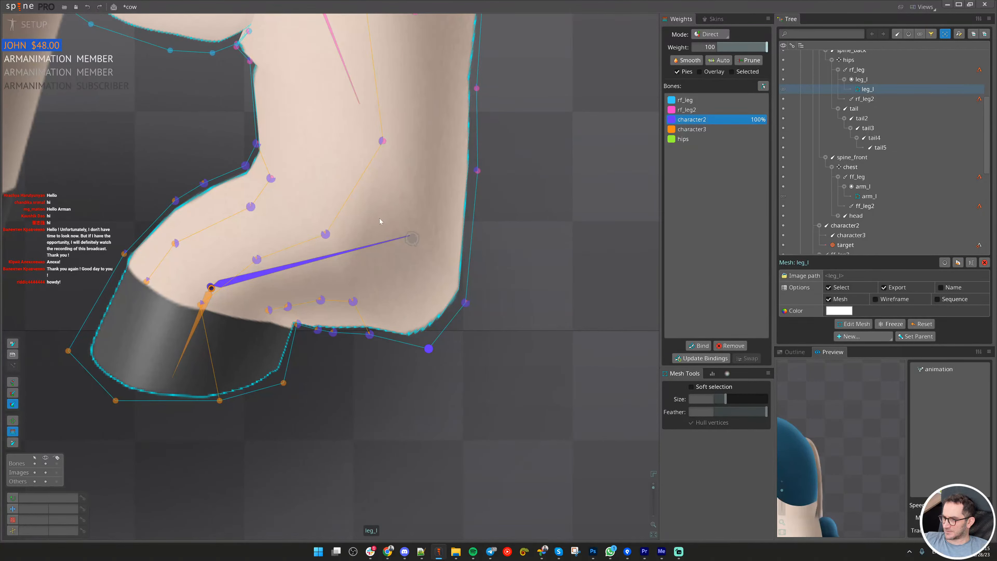
- Blend rf_leg2 weight into the leg_l mesh, about 19% at the heel's outer corner and 8% at the inner bend vertex
drag(380, 218, 362, 265)
click(333, 133)
drag(410, 395, 415, 366)
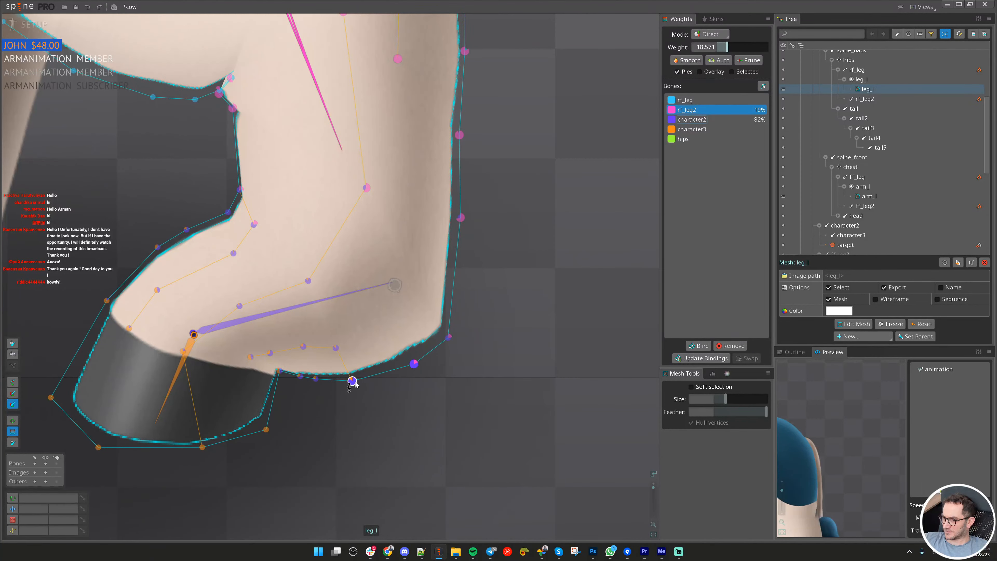
drag(353, 381, 354, 371)
drag(231, 216, 278, 220)
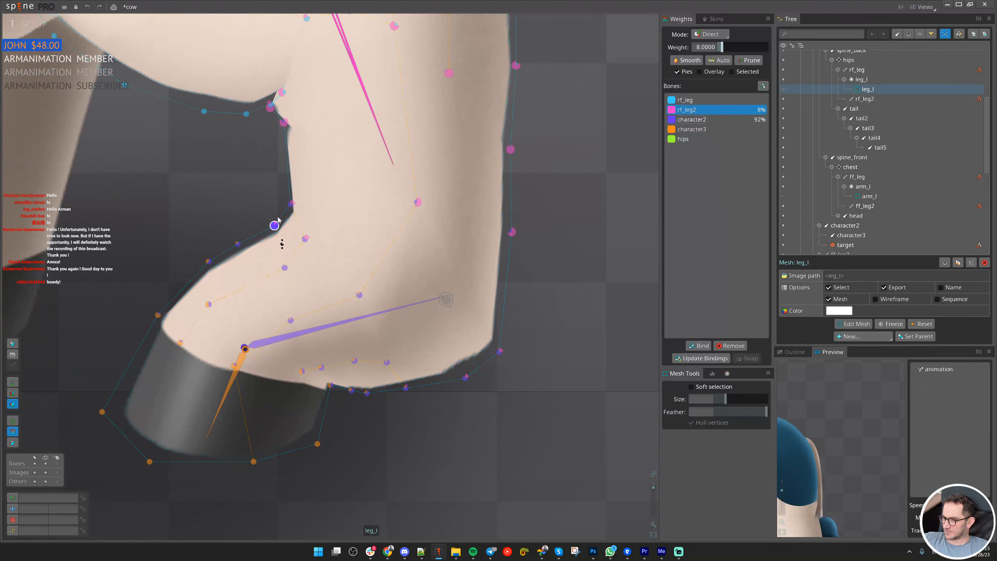
- Restore the character2 bone to its copied transform and test the lower leg's bend from that pose
key(Escape)
key(Escape)
key(Escape)
click(332, 325)
key(ctrl+v)
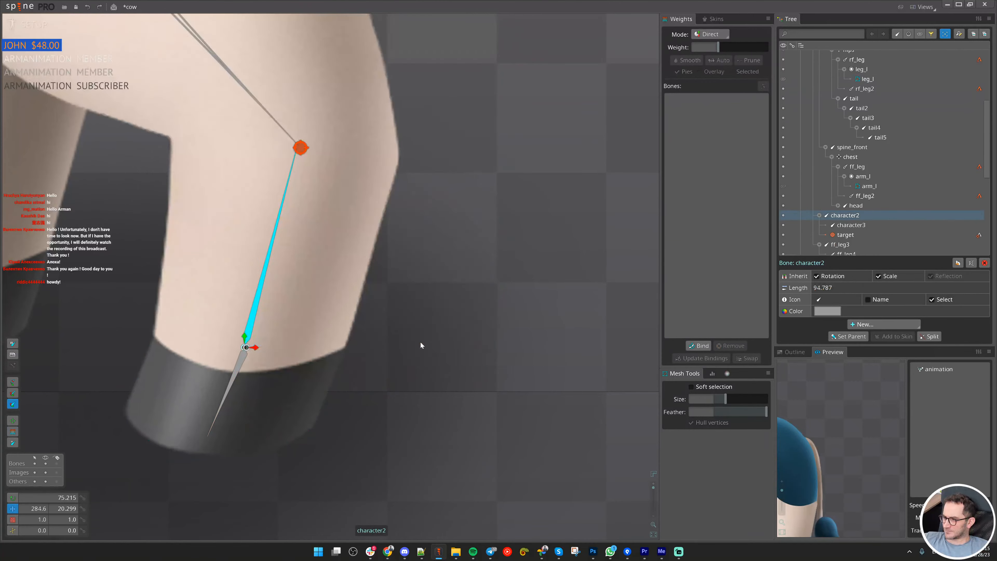
scroll(421, 346, down, 3)
key(ctrl+v)
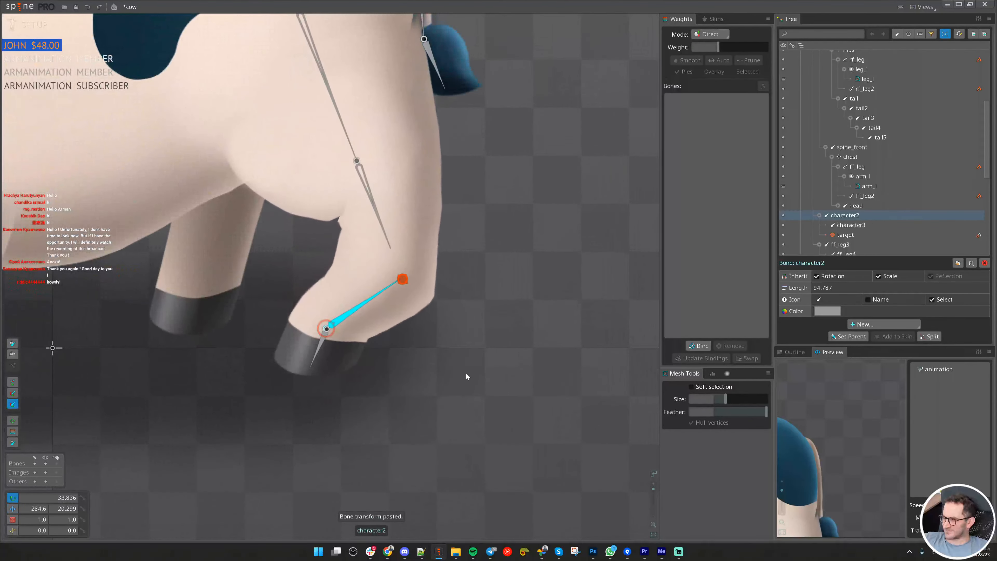
key(ctrl+z)
- Enable Stretch on the target IK constraint that drives rf_leg and rf_leg2, and save the project
click(986, 91)
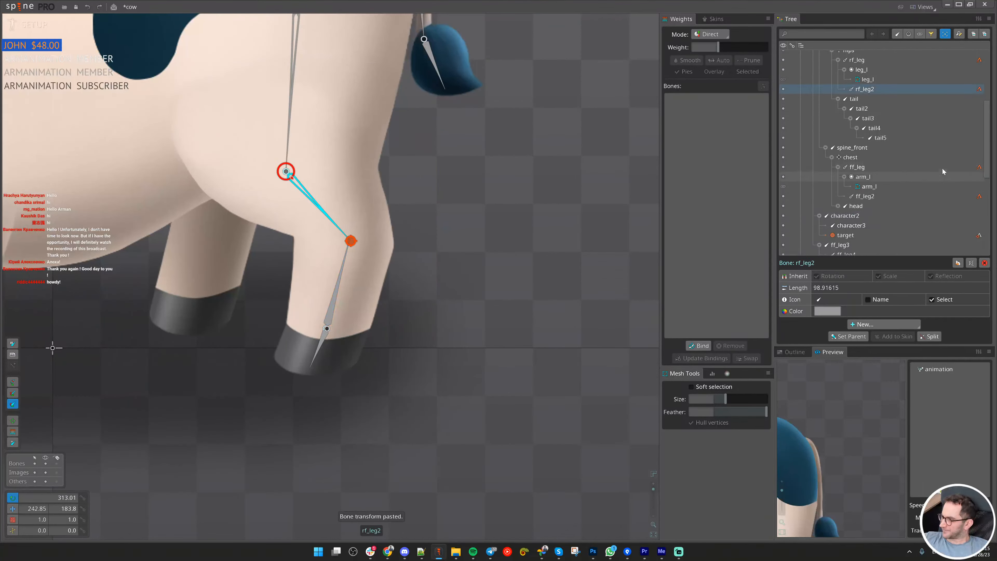
click(980, 90)
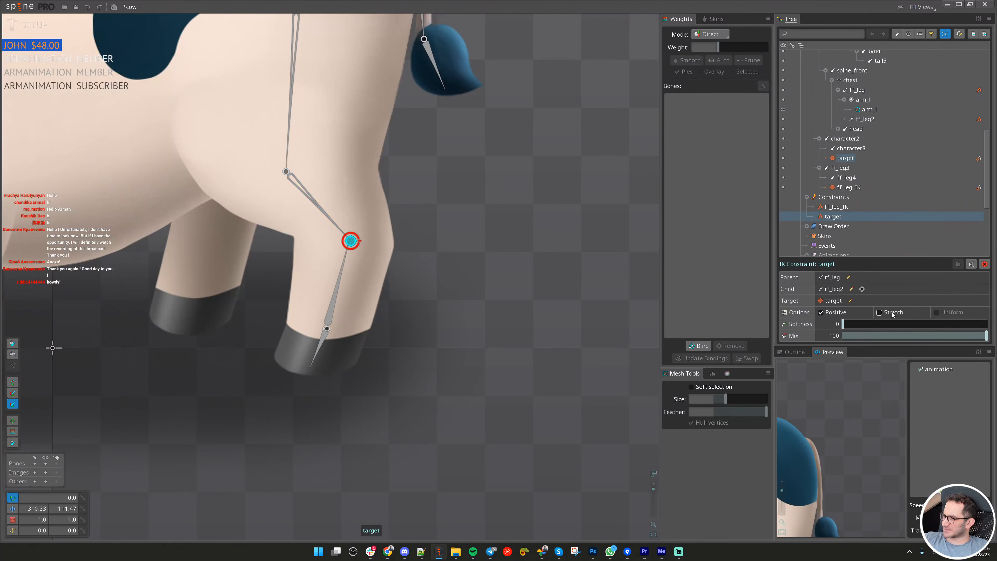
click(884, 315)
drag(502, 260, 539, 317)
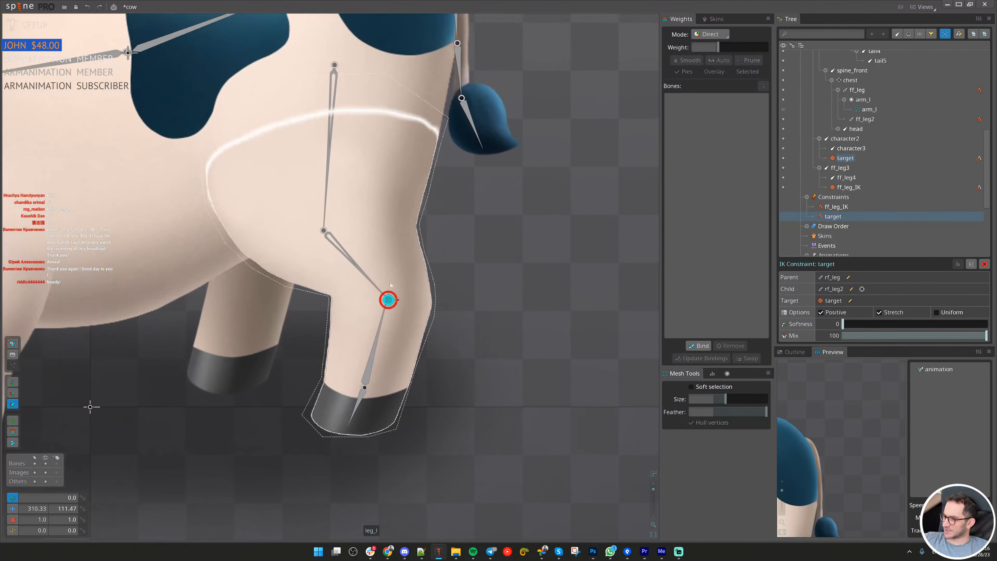
scroll(348, 230, up, 2)
scroll(295, 242, down, 3)
scroll(393, 256, up, 2)
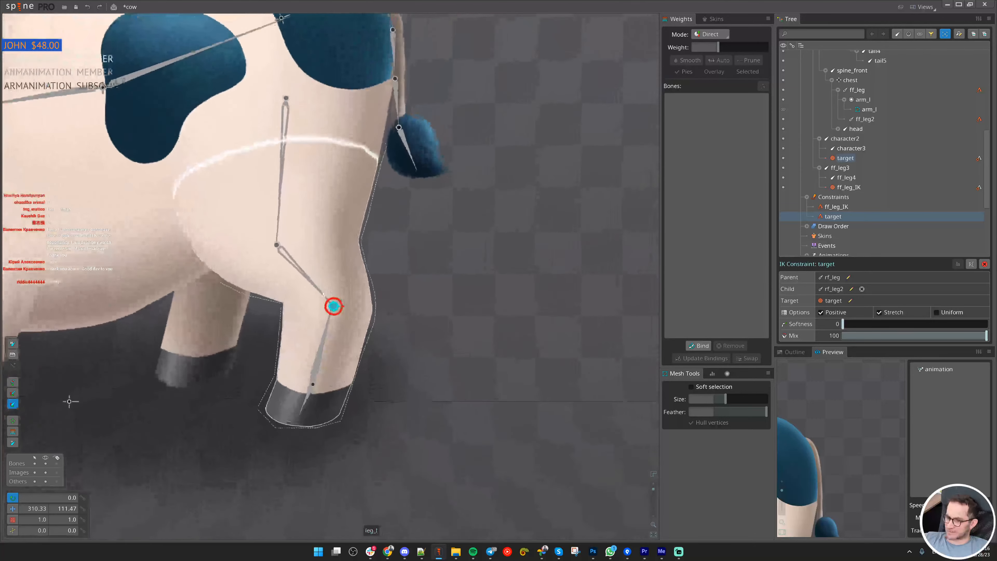
key(ctrl+s)
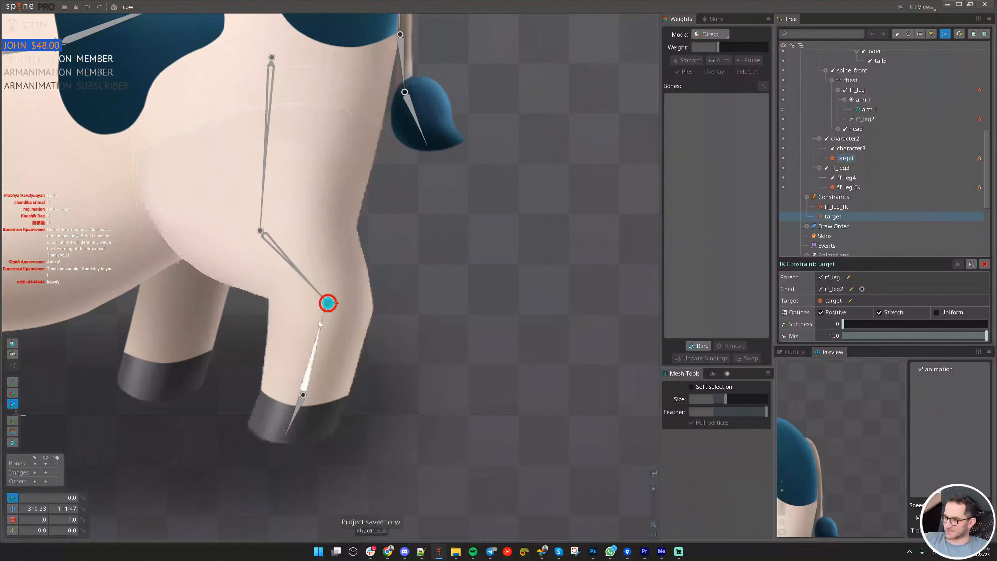
- Try moving the character2 bone to test the leg's stretching, and undo the move
click(321, 325)
key(v)
scroll(450, 325, down, 3)
drag(392, 270, 371, 377)
key(ctrl+z)
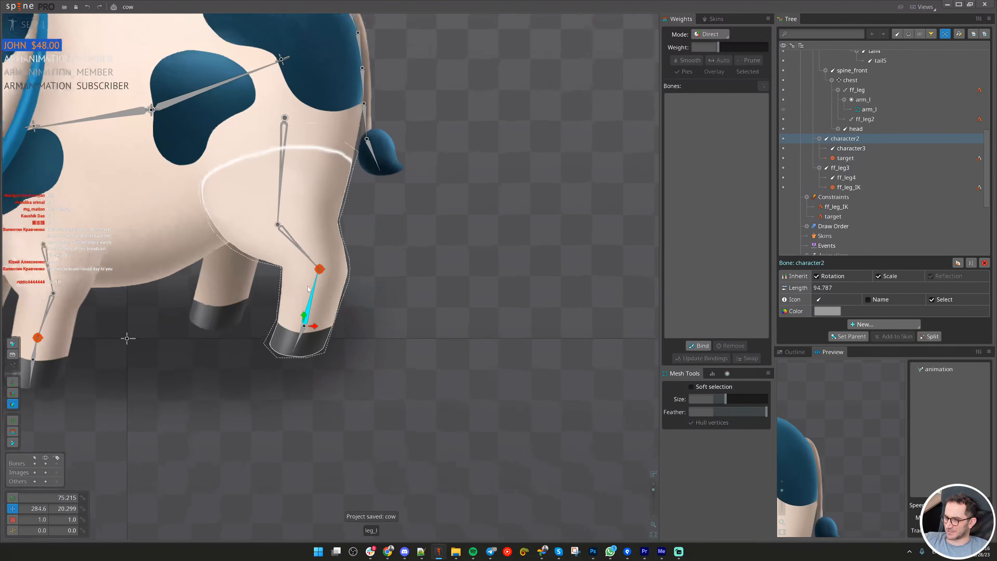
- Try rotating the character2 bone to about 30° to inspect the leg's bend, and undo the rotation
key(c)
drag(423, 275, 410, 368)
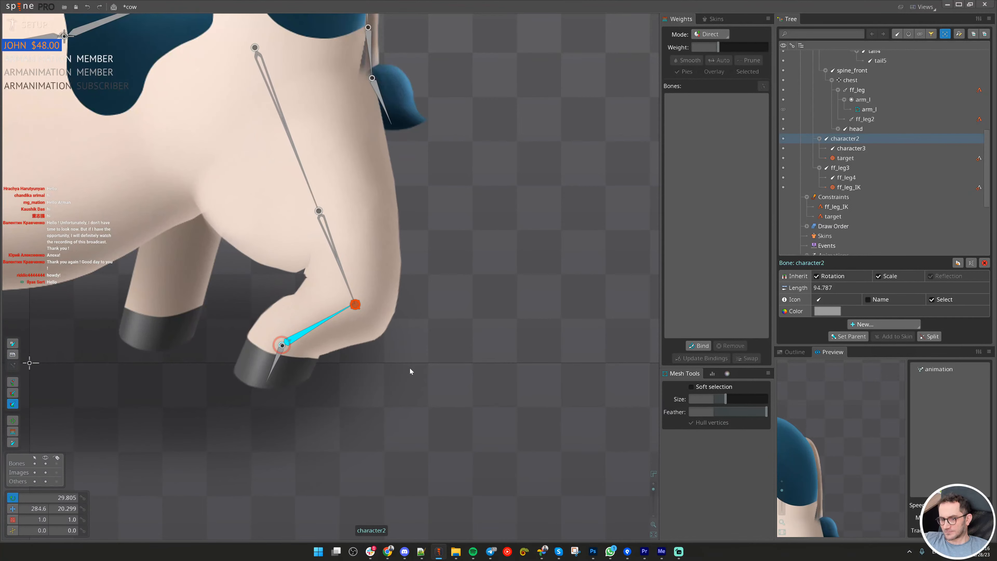
scroll(359, 336, up, 2)
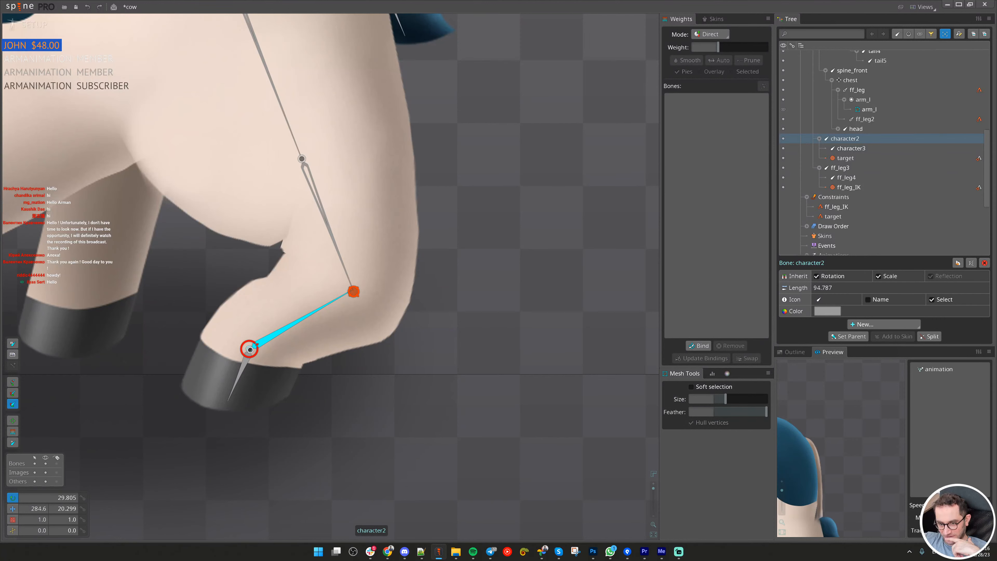
drag(438, 384, 493, 411)
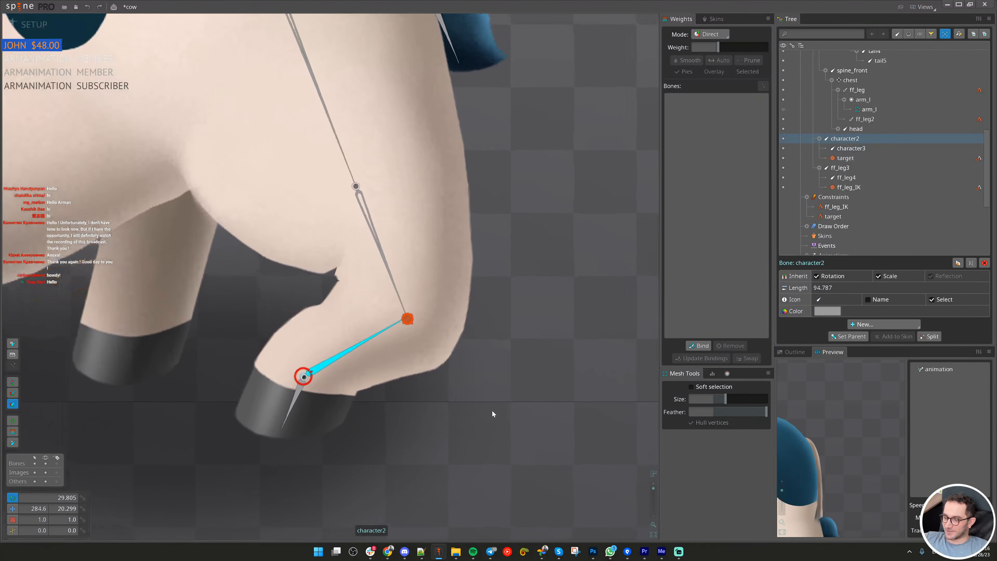
key(ctrl+z)
- Save the project and rotate the character2 bone to about 21° to fold the lower leg
key(ctrl+s)
drag(491, 313, 494, 504)
- Adjust the rf_leg2 weights of the leg_l vertices below the inner crease, giving the one nearest the crease about 25%
click(412, 394)
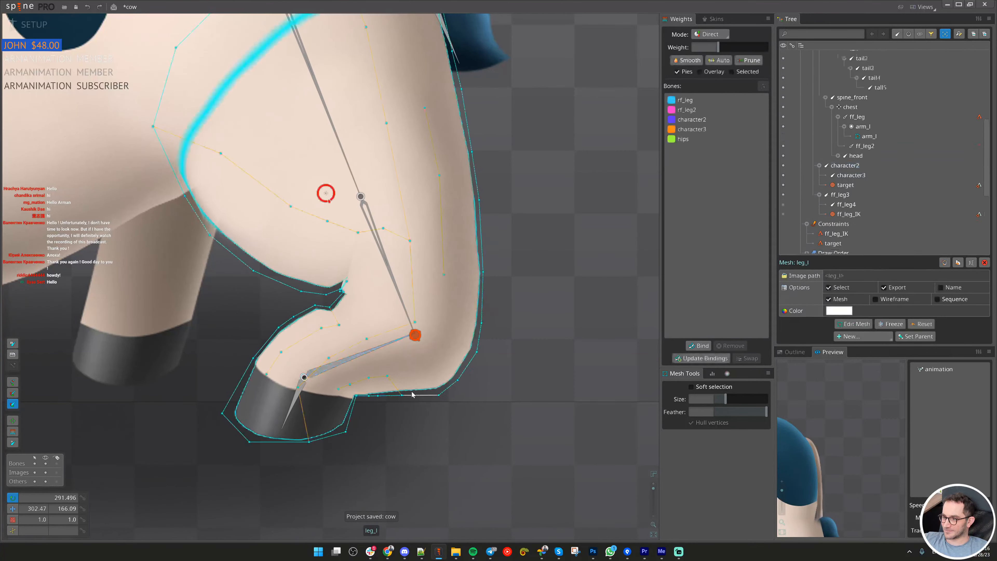
scroll(316, 284, up, 5)
key(g)
scroll(355, 202, down, 2)
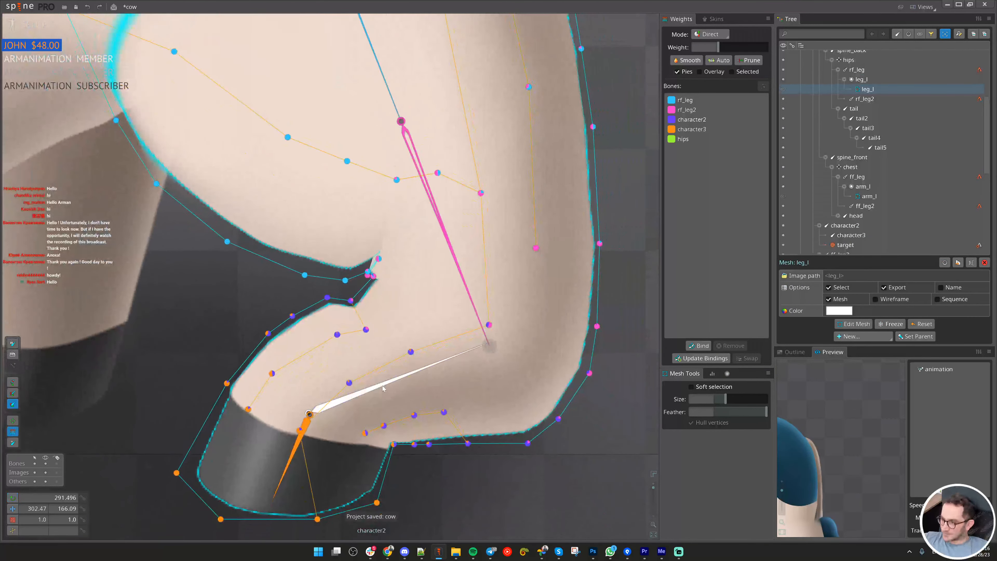
click(327, 305)
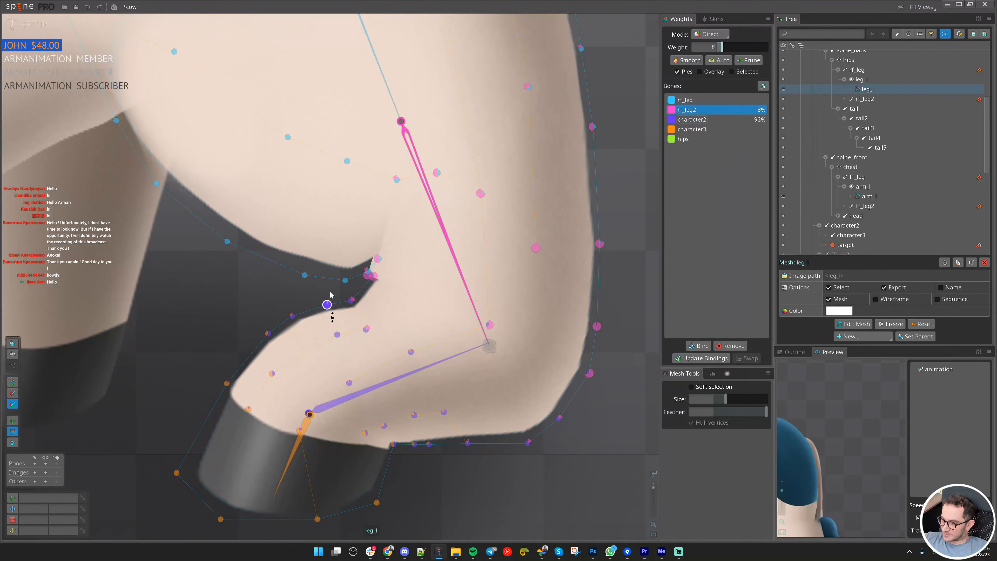
drag(330, 295, 361, 293)
- Adjust the character2 weight of the leg_l vertices at the tip of the inner crease
scroll(367, 289, up, 5)
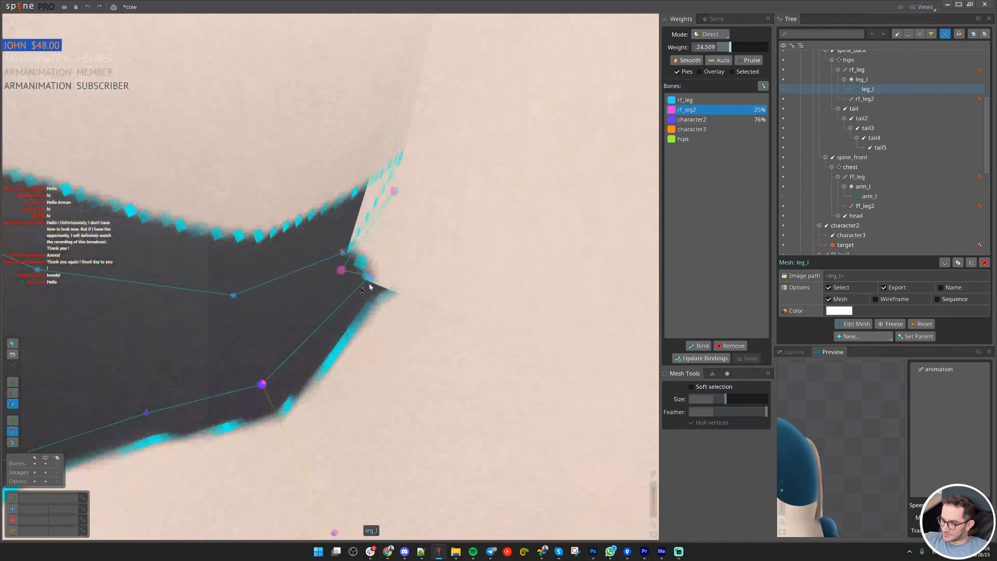
scroll(370, 287, down, 2)
click(468, 475)
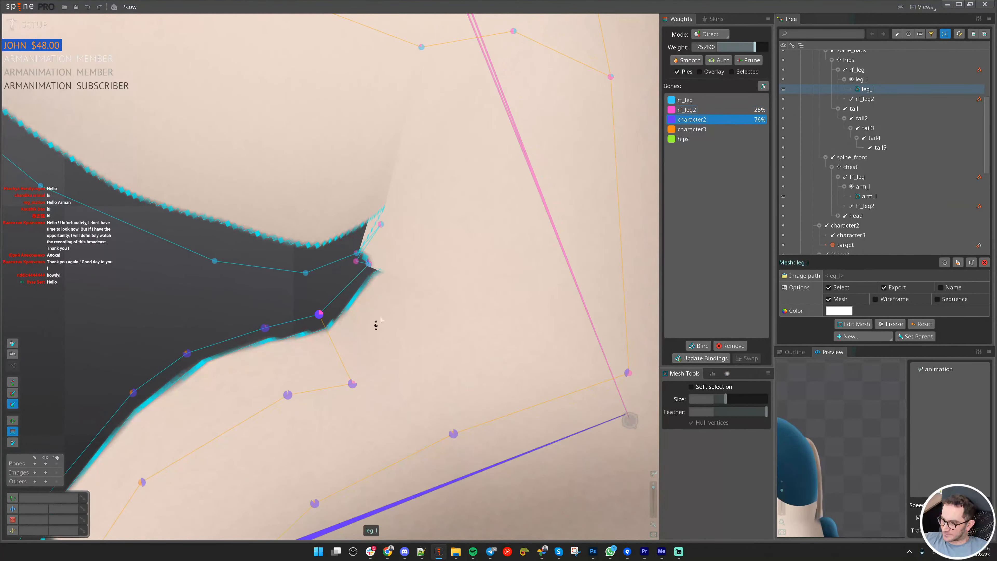
drag(359, 264, 346, 339)
- Paste the copied transform back onto the character2 bone after checking the bend with the adjusted weights
scroll(361, 305, down, 3)
key(space)
click(355, 379)
scroll(419, 383, down, 4)
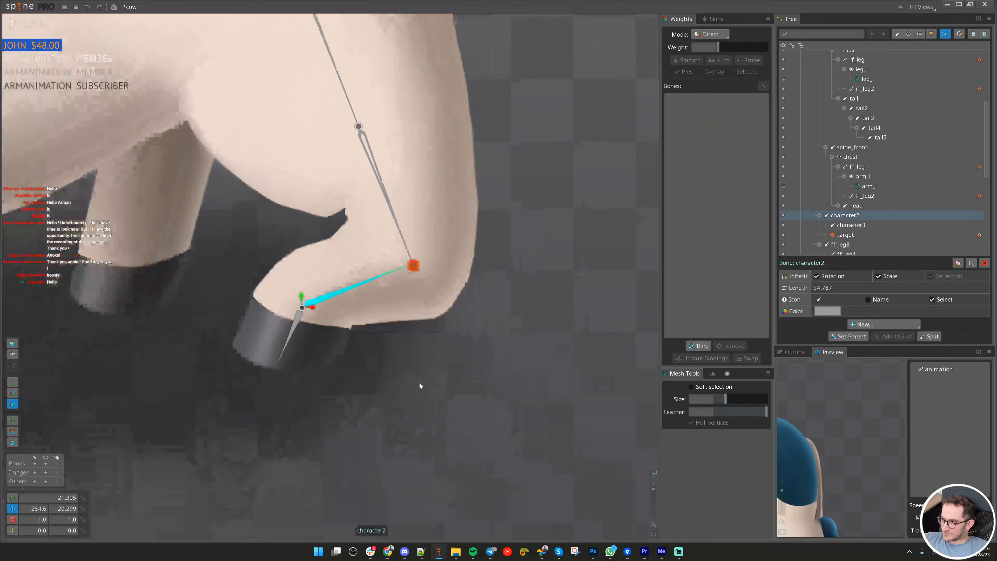
key(ctrl+v)
drag(462, 256, 395, 276)
scroll(395, 276, up, 2)
key(ctrl+v)
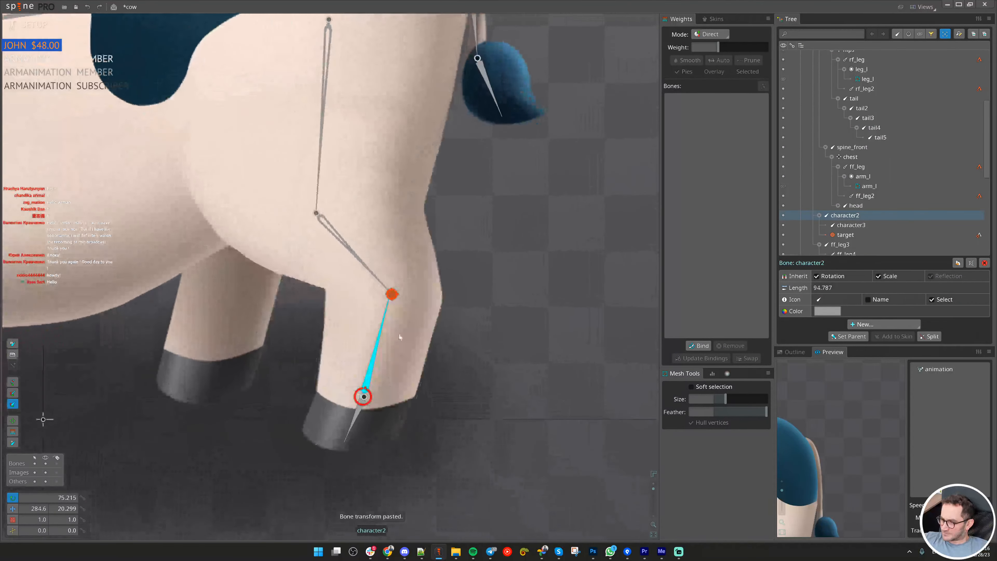
- Reorder the bound bones of the leg_l mesh so character3, character2 and rf_leg2 come before rf_leg and hips
click(397, 334)
key(g)
scroll(407, 325, down, 2)
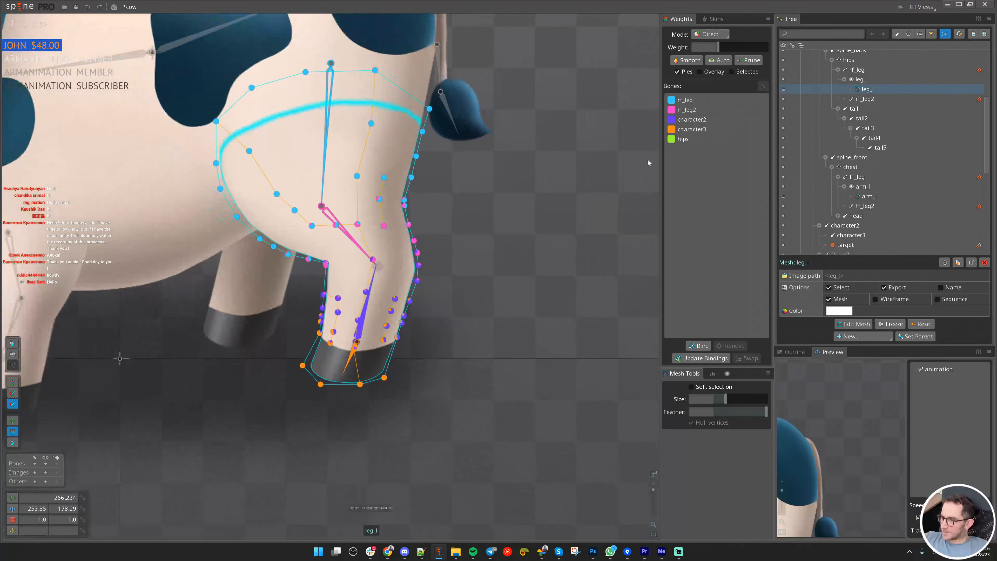
click(686, 130)
scroll(397, 303, up, 1)
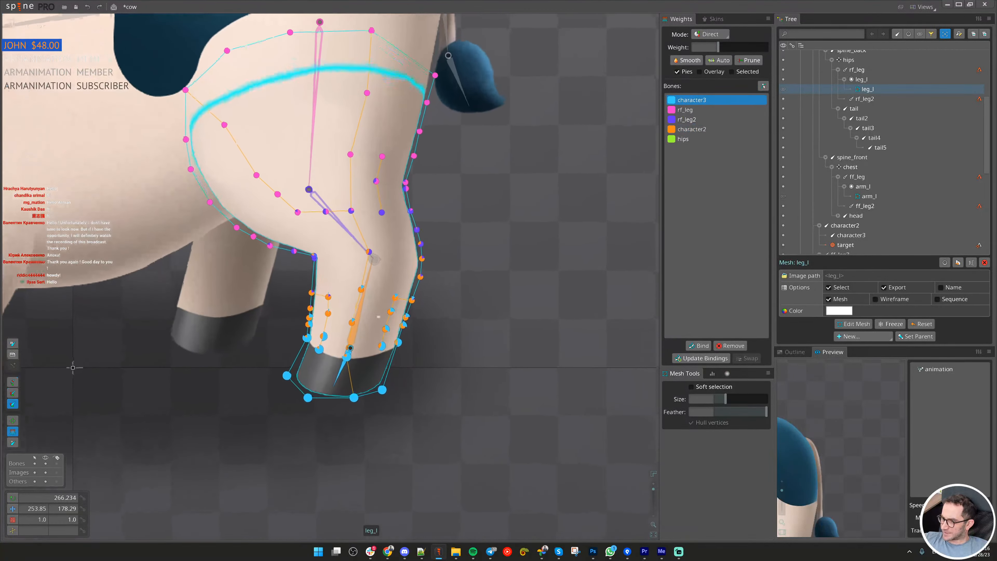
click(697, 130)
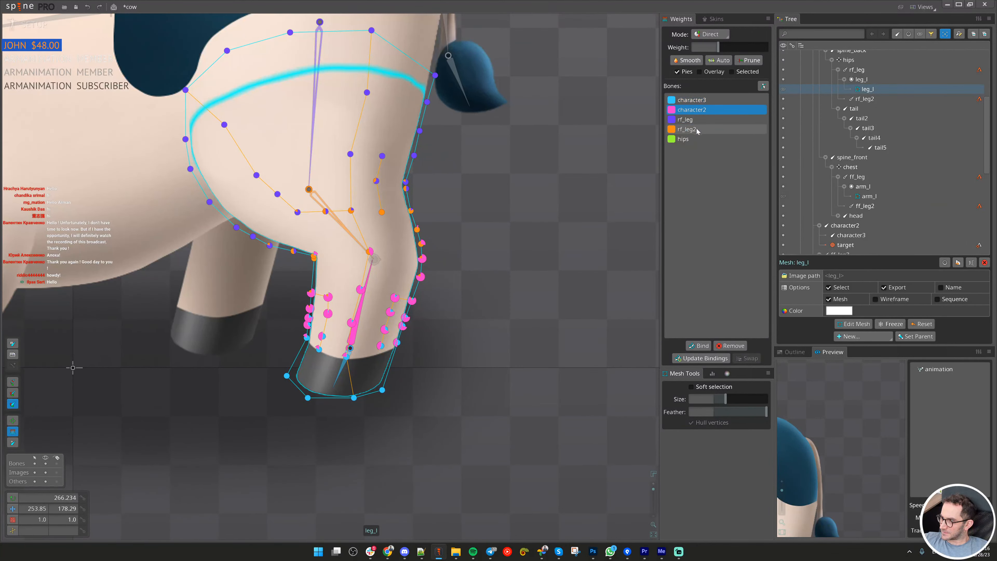
click(698, 127)
drag(575, 192, 590, 228)
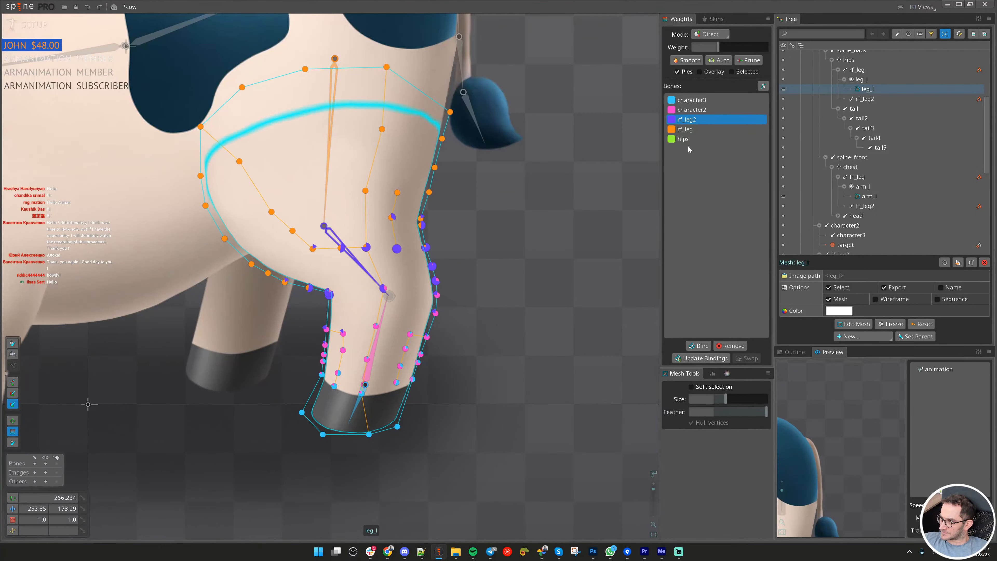
scroll(475, 278, down, 3)
scroll(337, 313, up, 2)
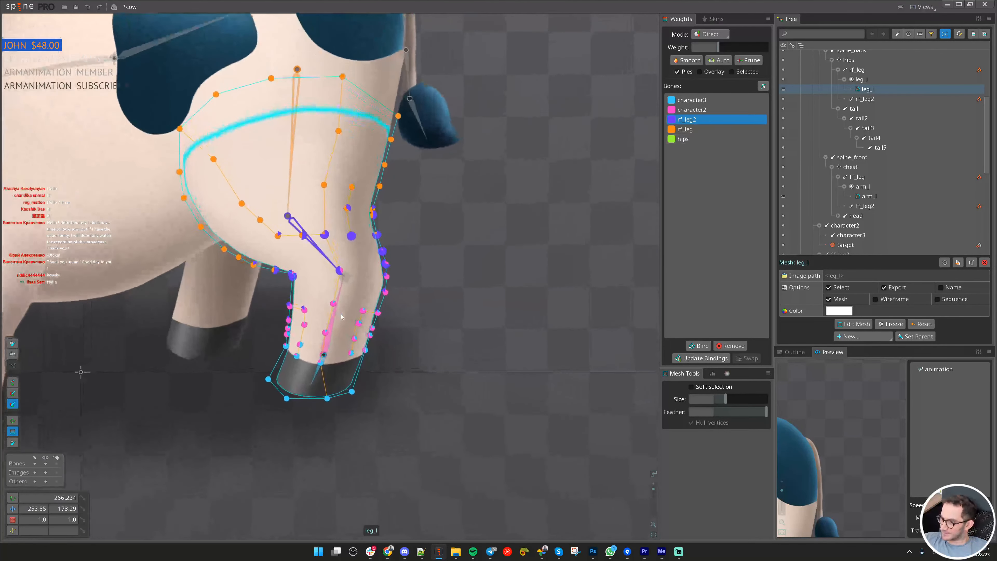
- Save the project and test the leg's bend by moving the character2 and rf_leg bones, undoing each move
key(Escape)
key(Escape)
click(335, 315)
key(ctrl+s)
drag(493, 285, 426, 327)
key(ctrl+z)
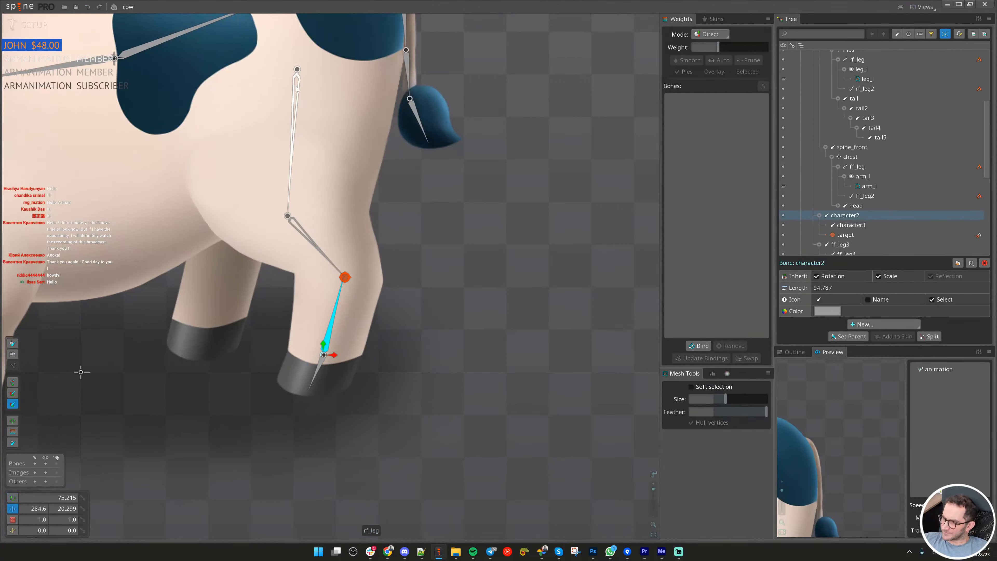
drag(298, 92, 287, 157)
key(ctrl+z)
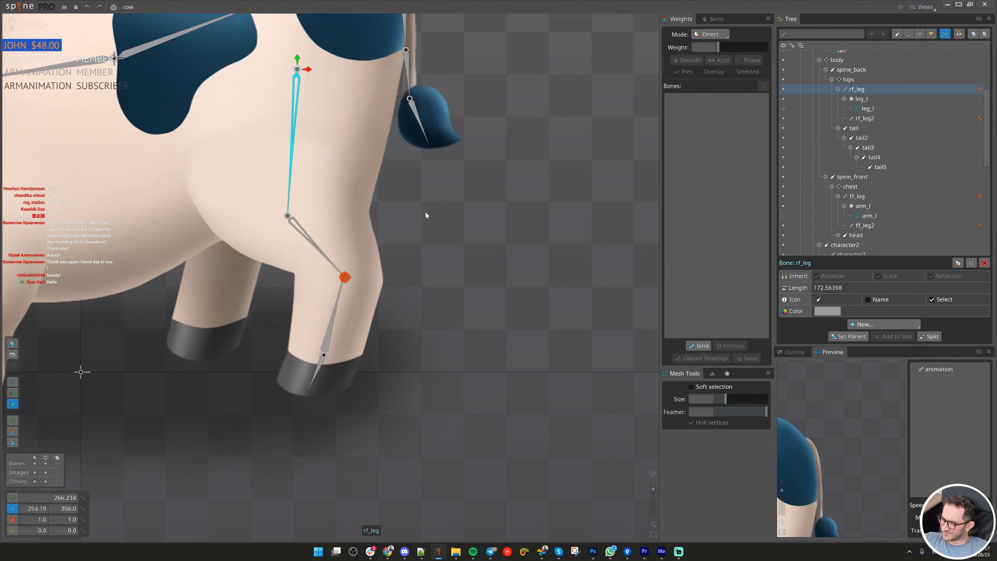
- Copy the rf_leg bone's transform, save the project and move the bone down to fold the leg tightly
key(ctrl+c)
drag(470, 212, 466, 276)
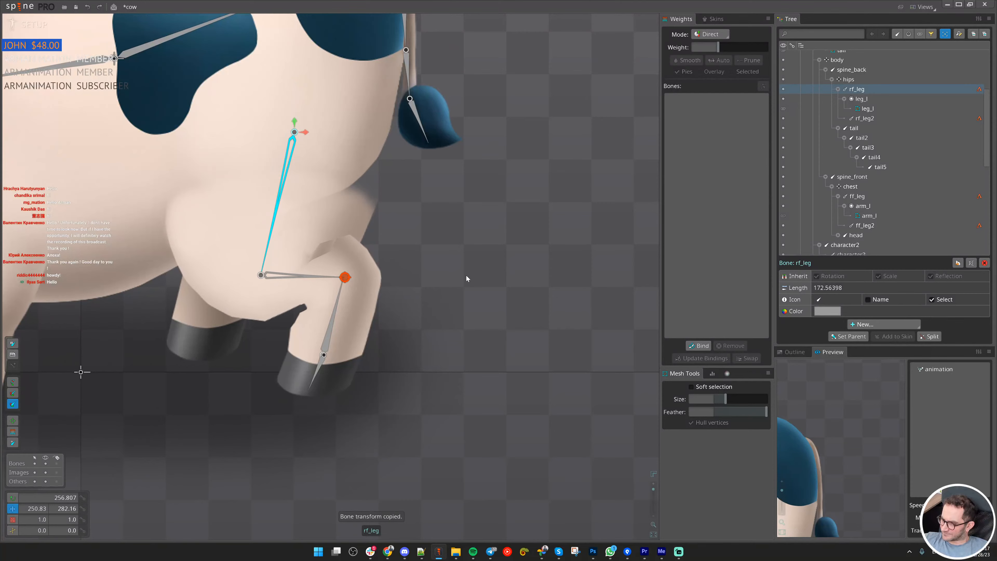
click(348, 321)
scroll(330, 300, up, 3)
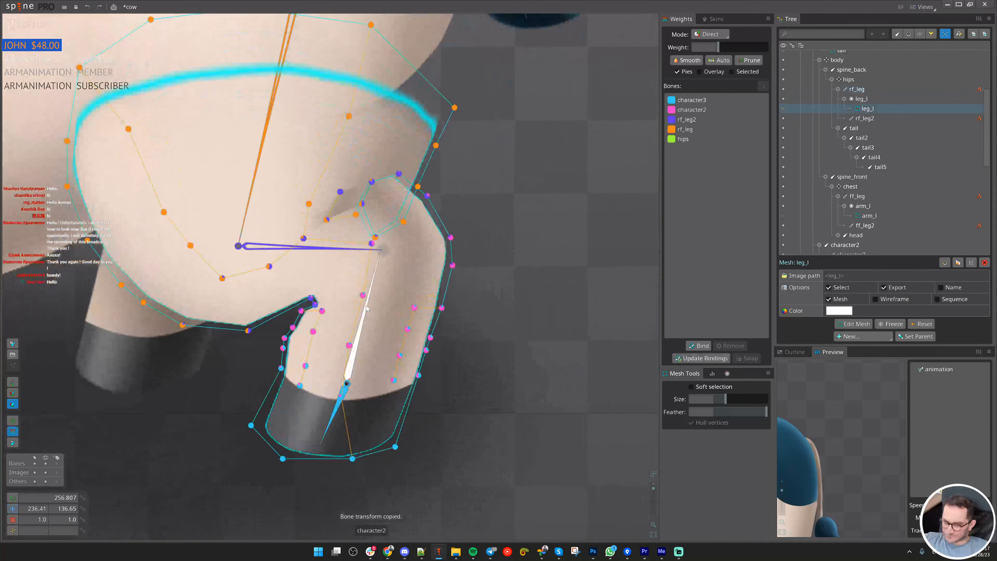
click(300, 83)
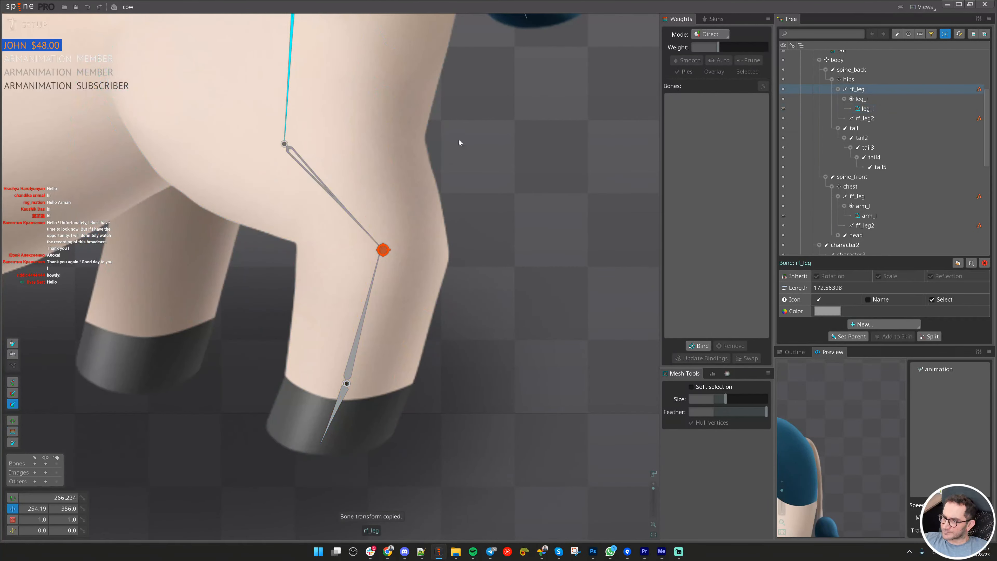
key(ctrl+s)
drag(563, 171, 550, 302)
- Adjust the character2 weights of the leg_l vertices along the inner crease, giving the outline vertex just below it about 97%
click(342, 330)
scroll(323, 334, up, 4)
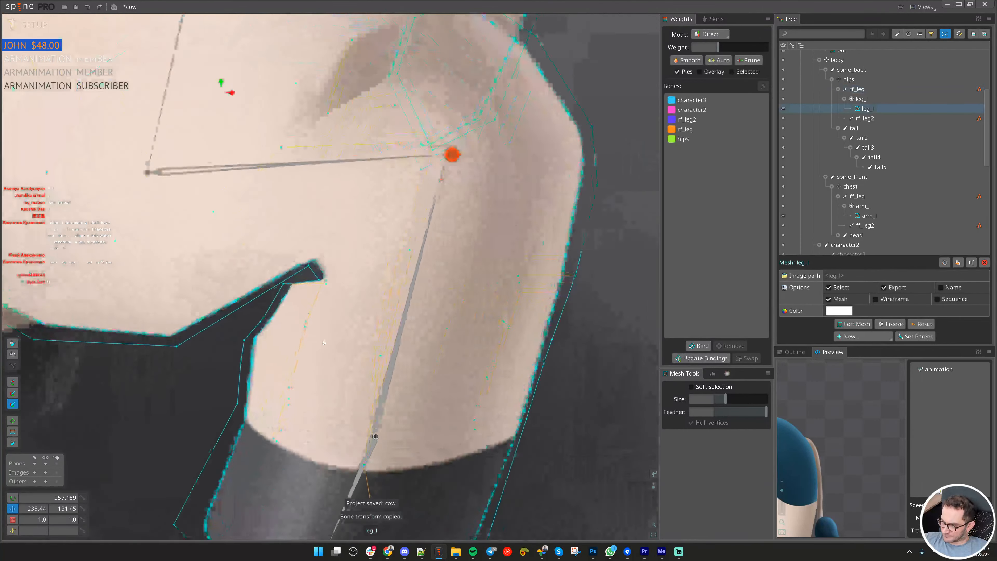
key(g)
click(420, 309)
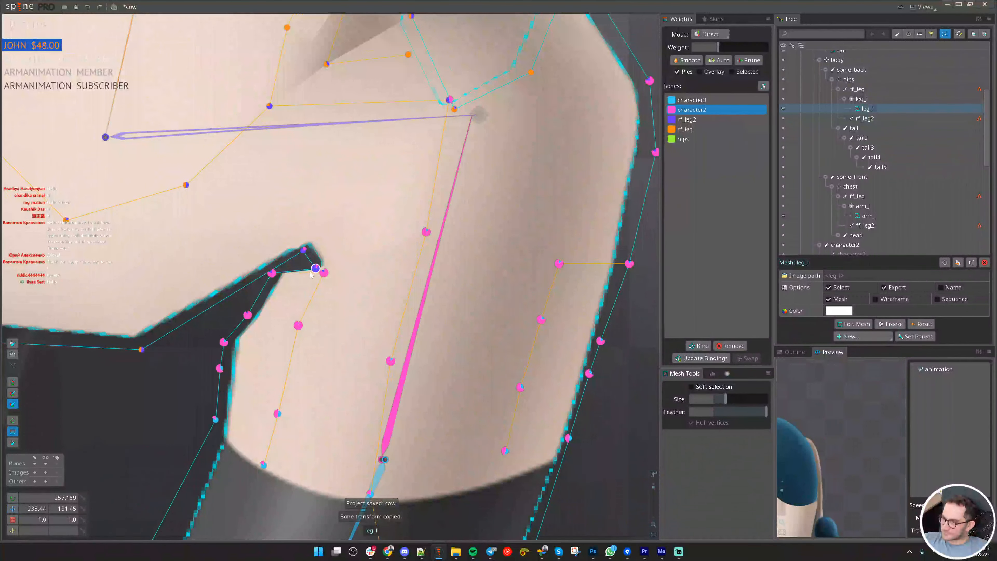
drag(311, 273, 309, 261)
drag(248, 316, 249, 311)
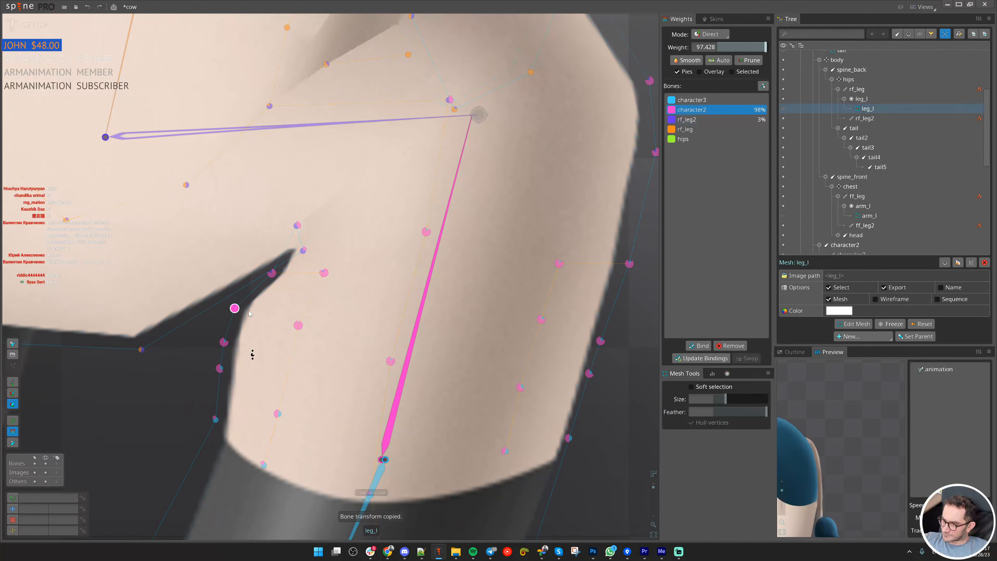
drag(272, 274, 271, 312)
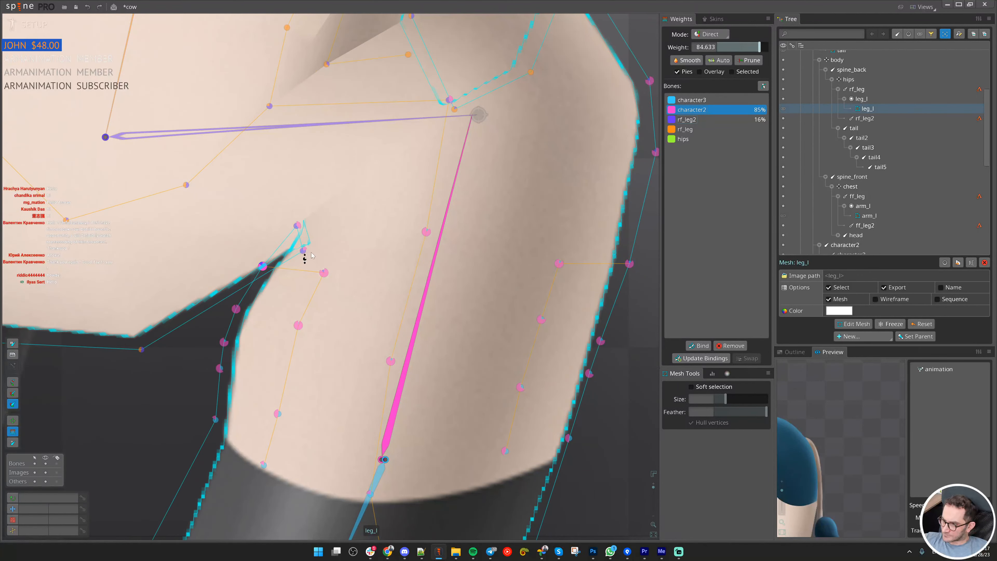
- Set the character2 weight of the leg_l vertex inside the crease to about 92% and adjust an outline vertex below it
scroll(304, 238, up, 3)
drag(290, 216, 303, 485)
scroll(337, 332, down, 1)
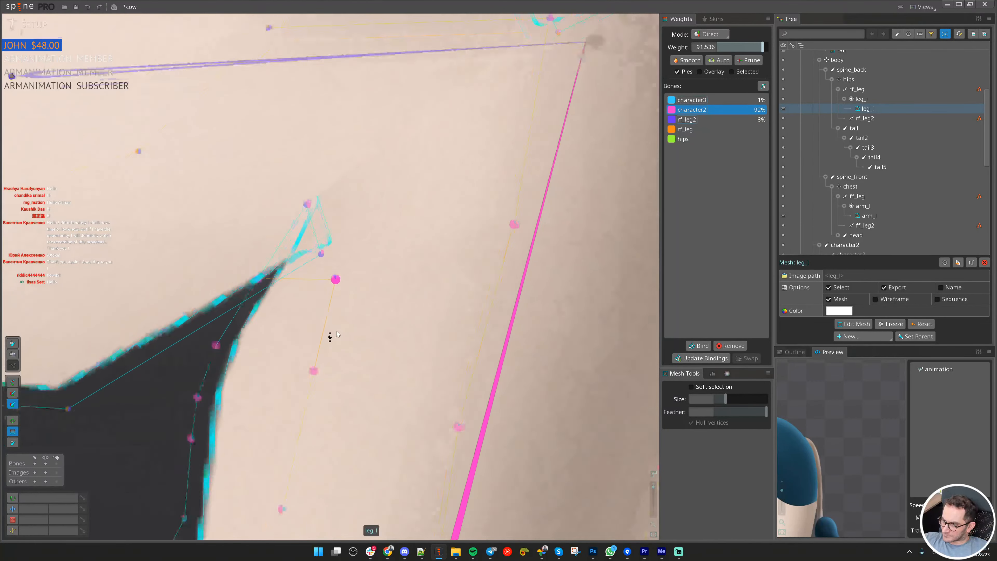
scroll(337, 334, down, 4)
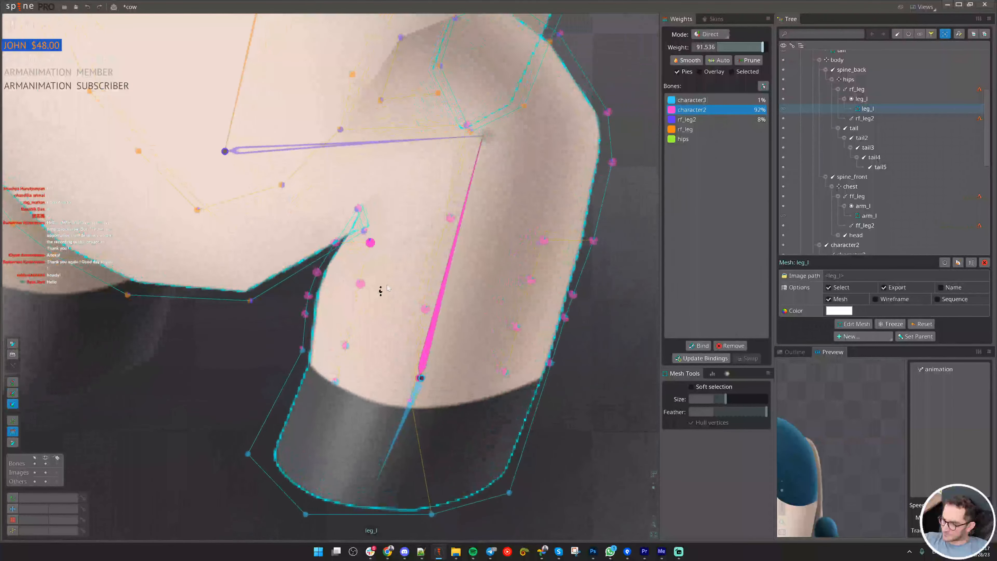
scroll(365, 261, down, 2)
click(322, 286)
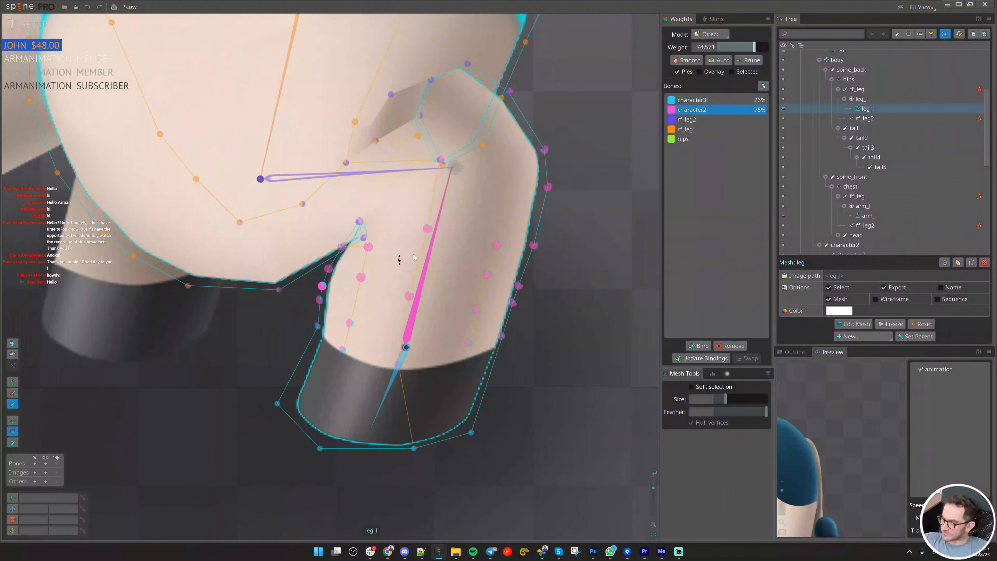
drag(413, 258, 404, 291)
- Move the rf_leg bone to recheck the folded leg, and paste the copied transform back onto it
key(v)
scroll(342, 314, down, 4)
key(space)
click(317, 192)
drag(497, 304, 490, 277)
key(ctrl+v)
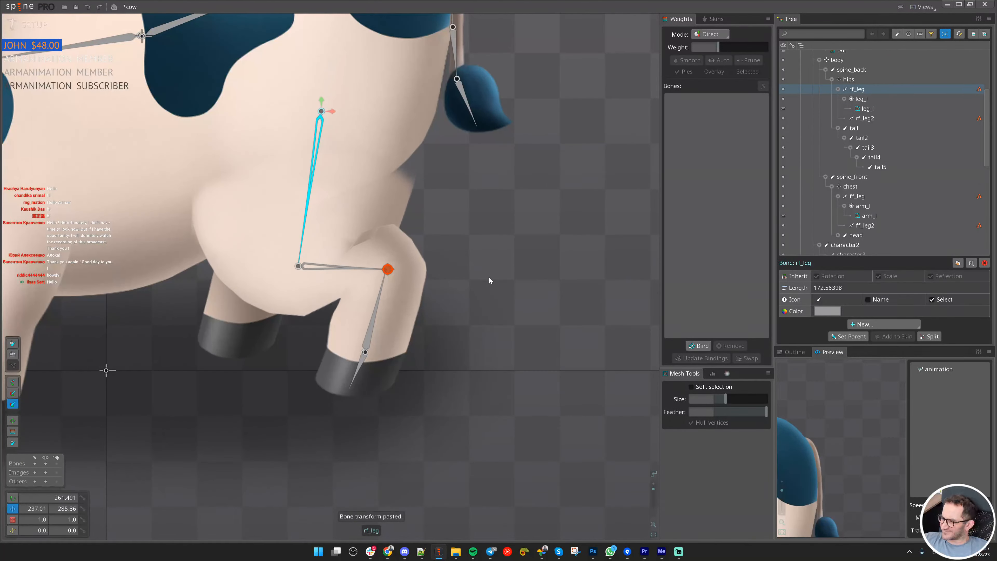
click(405, 278)
scroll(437, 257, up, 5)
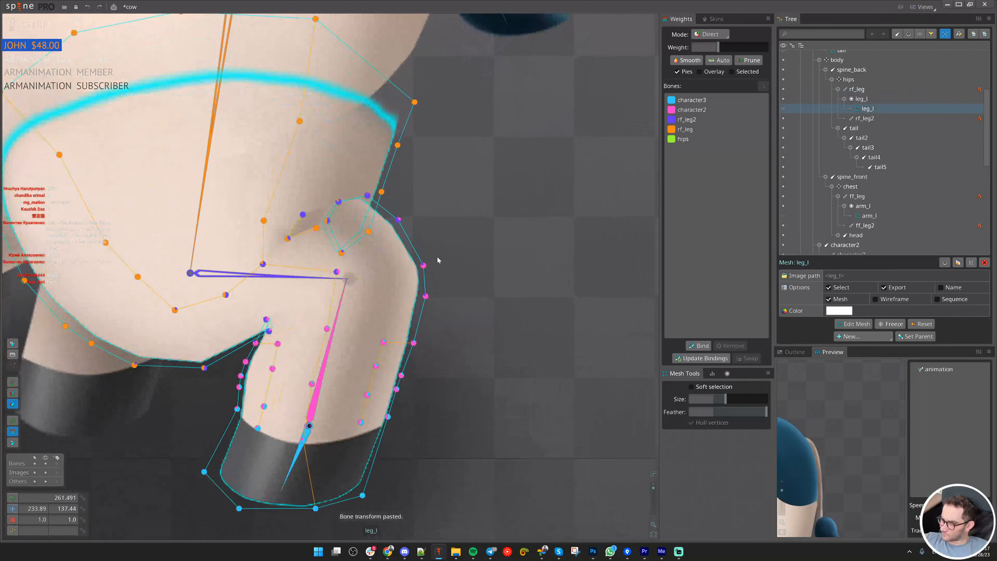
key(ctrl+v)
key(v)
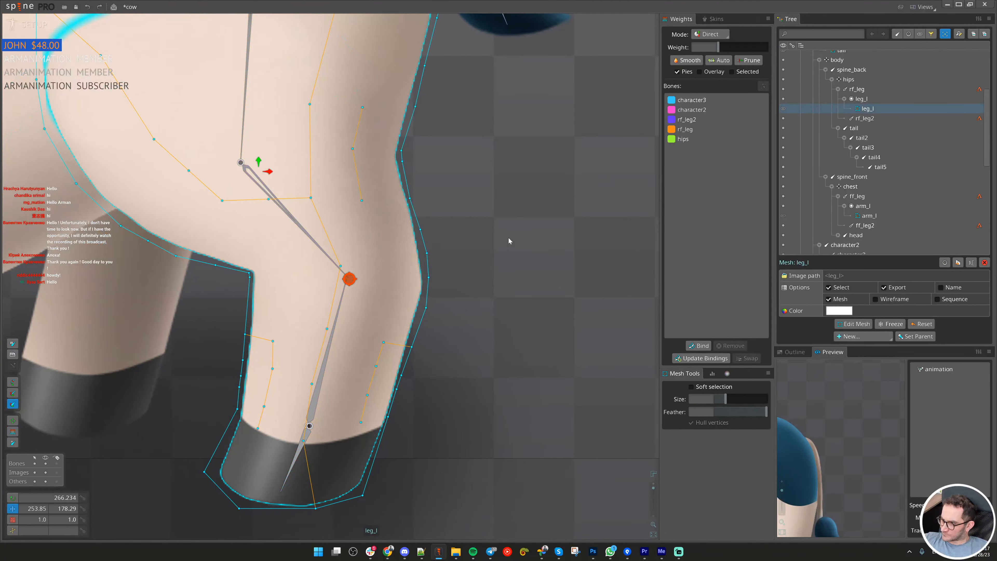
- Try raising the lower leg with character2 at about 61° and turning the hoof bone character3 to about 305°, and undo the pose
drag(432, 149, 357, 218)
scroll(357, 219, down, 5)
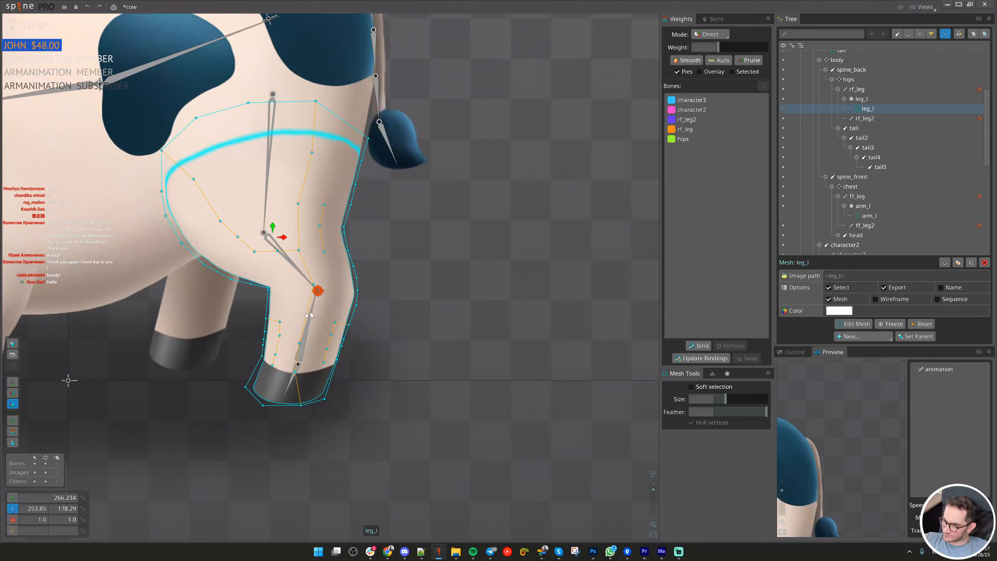
drag(310, 314, 456, 320)
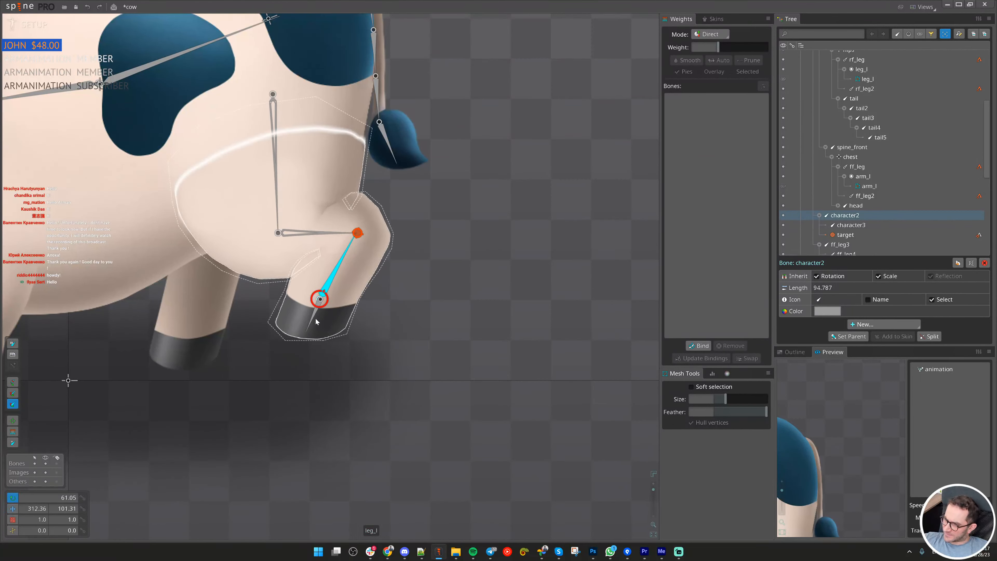
drag(316, 321, 395, 321)
scroll(397, 322, up, 1)
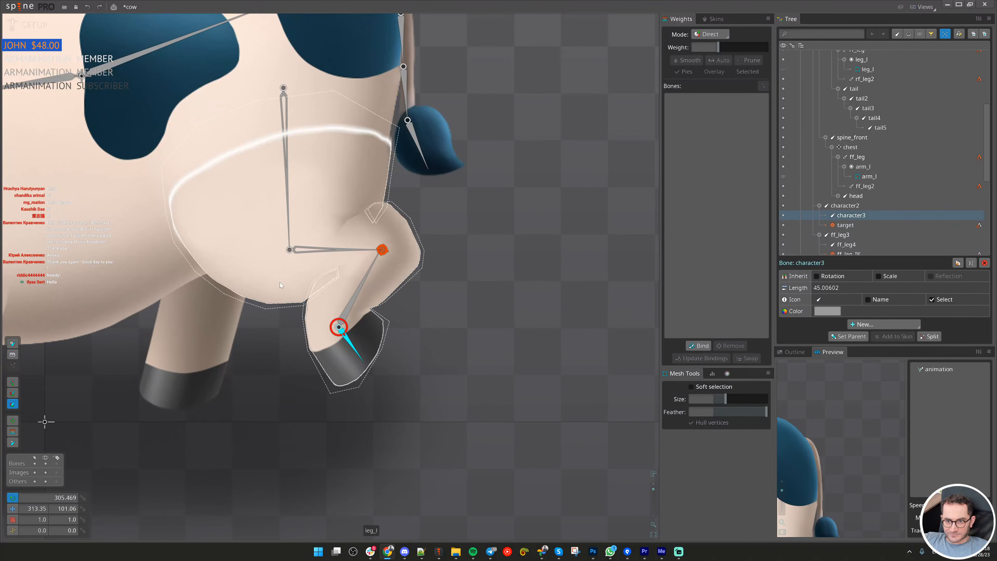
scroll(390, 262, down, 3)
scroll(359, 310, up, 3)
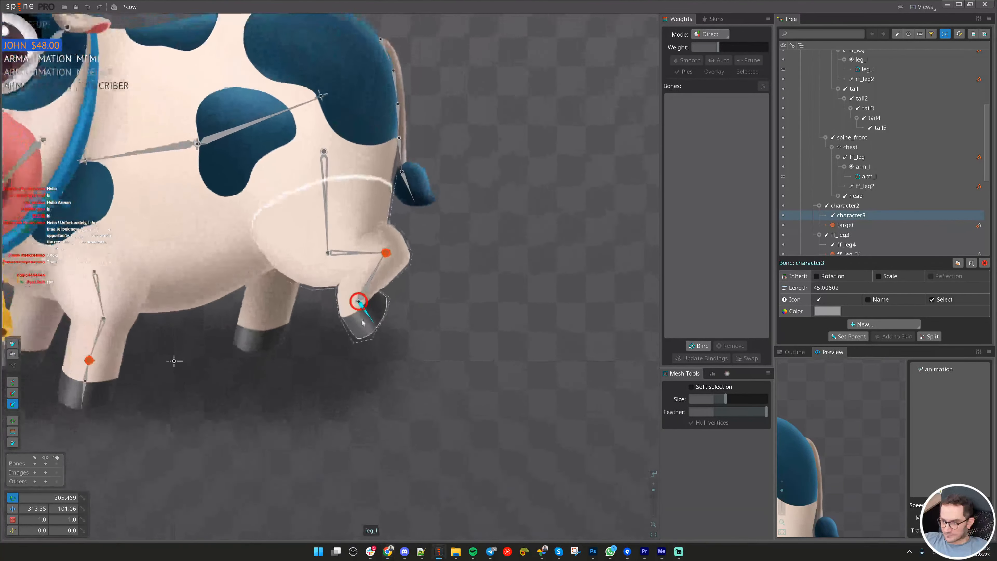
click(371, 278)
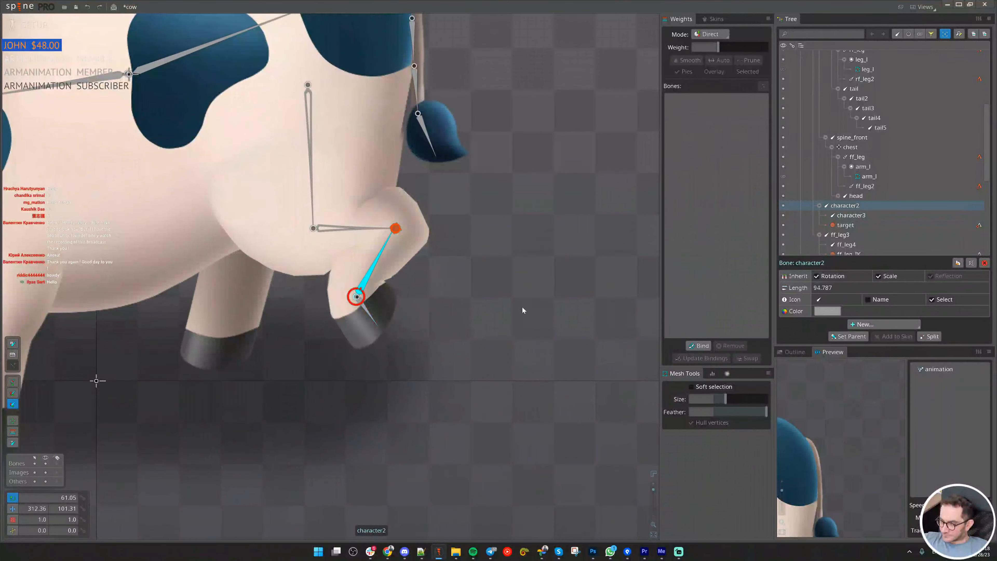
key(ctrl+v)
key(ctrl+z)
key(ctrl+z)
key(ctrl+z)
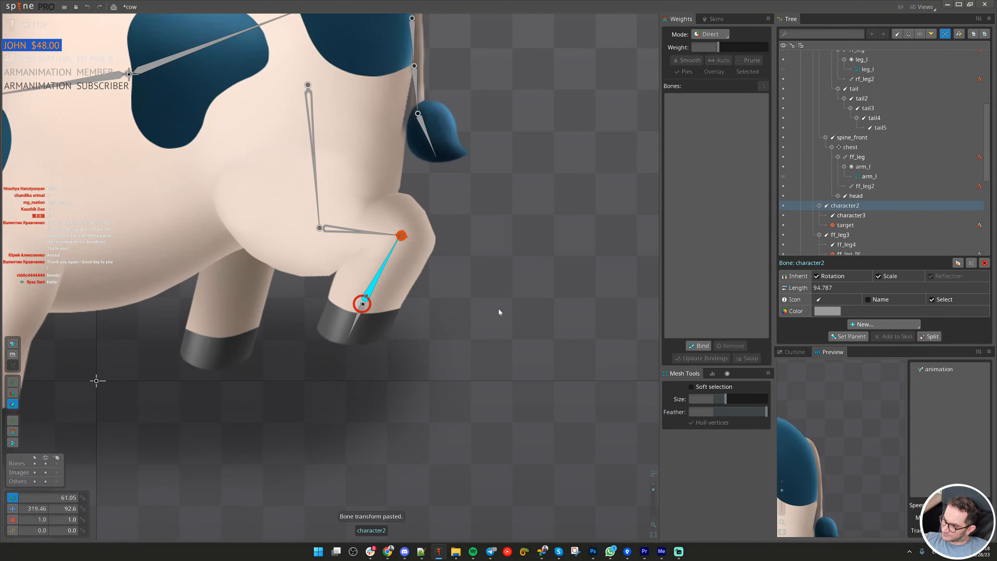
key(ctrl+z)
key(ctrl+z)
- Save the project and select the leg_r mesh to examine the far rear leg
key(ctrl+s)
click(397, 289)
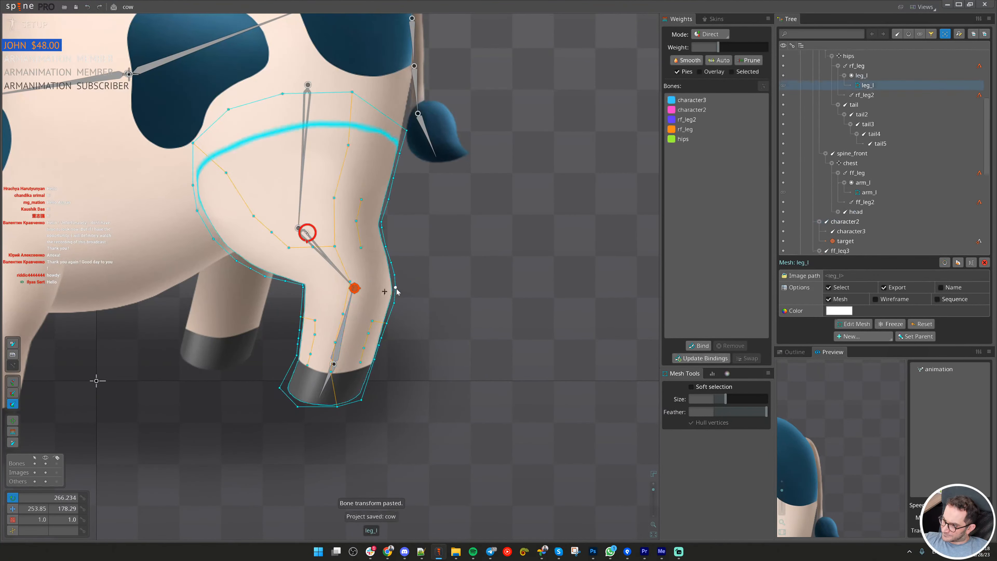
scroll(396, 291, down, 5)
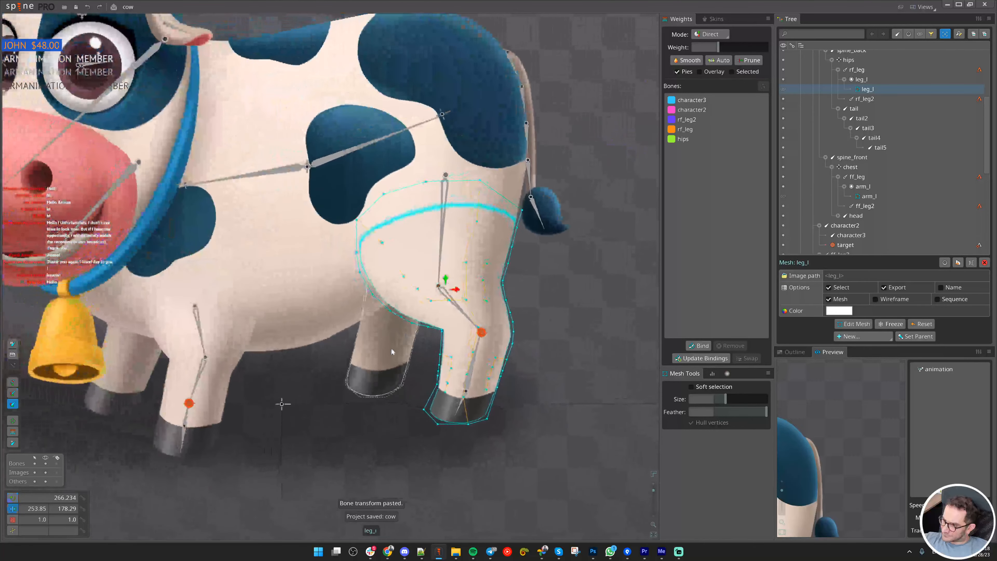
click(391, 348)
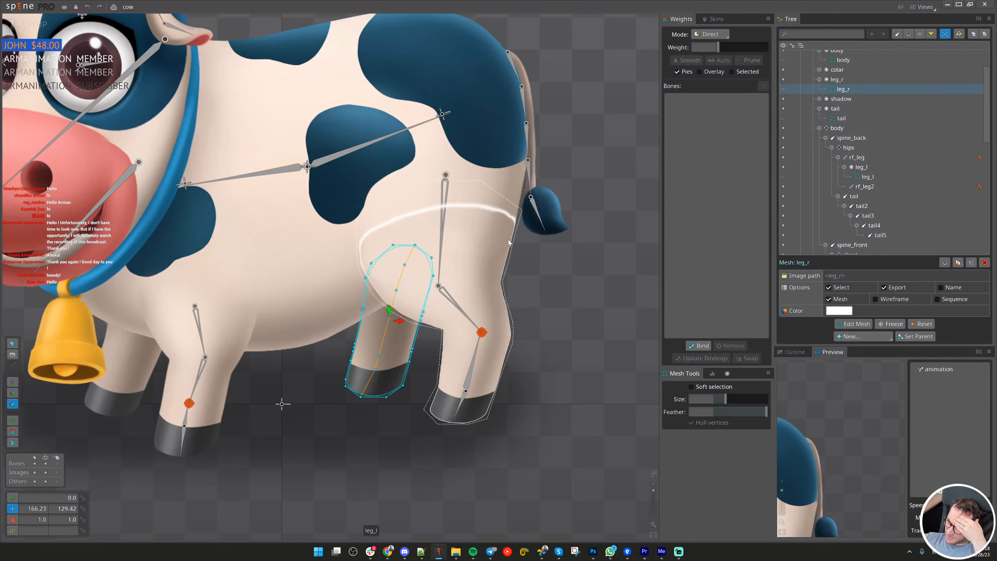
drag(509, 242, 551, 291)
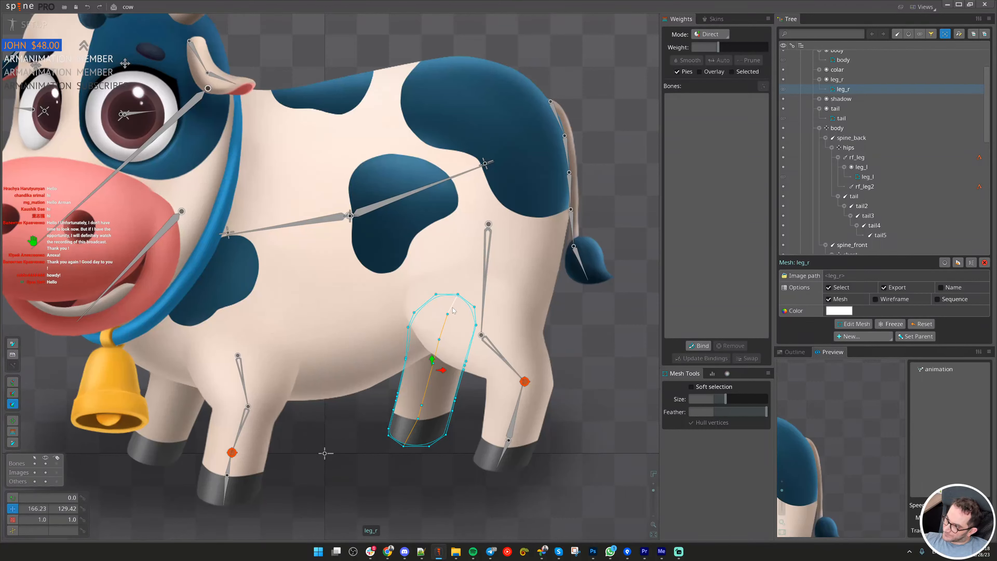
key(Escape)
key(ctrl+s)
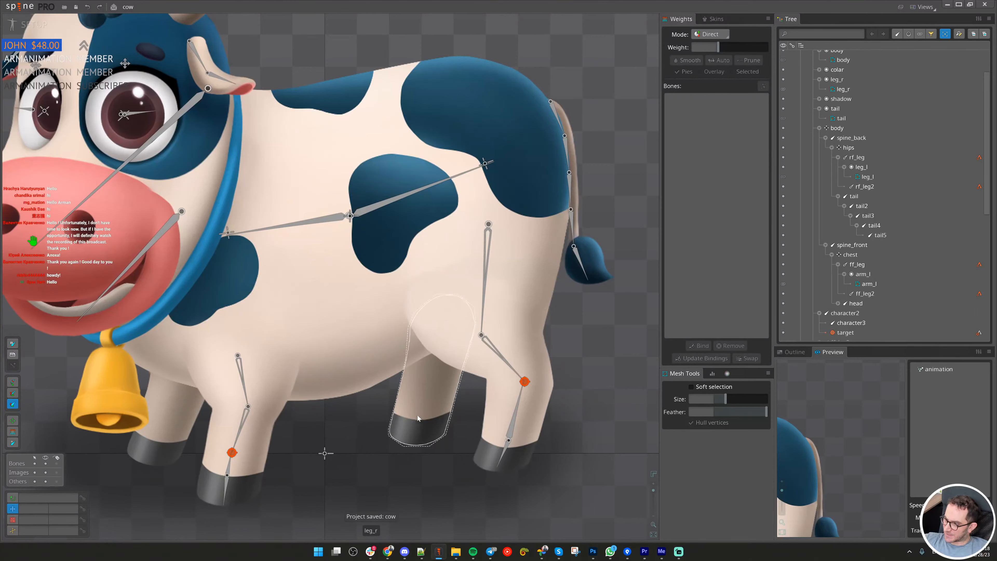
- Copy the rf_leg2 bone's name and rename the near rear leg's lower bone character2 as rf_leg3
scroll(434, 390, up, 2)
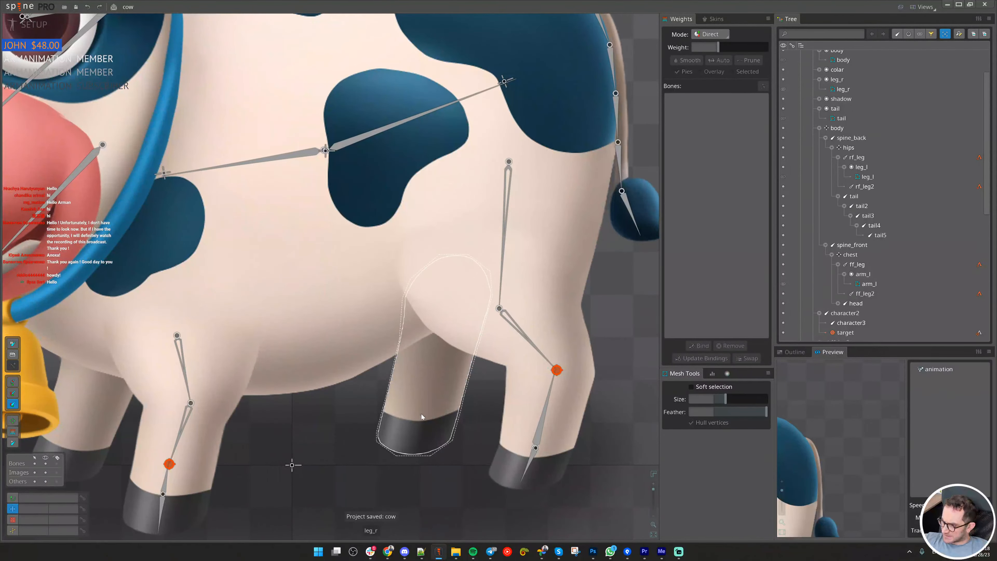
drag(417, 409, 378, 397)
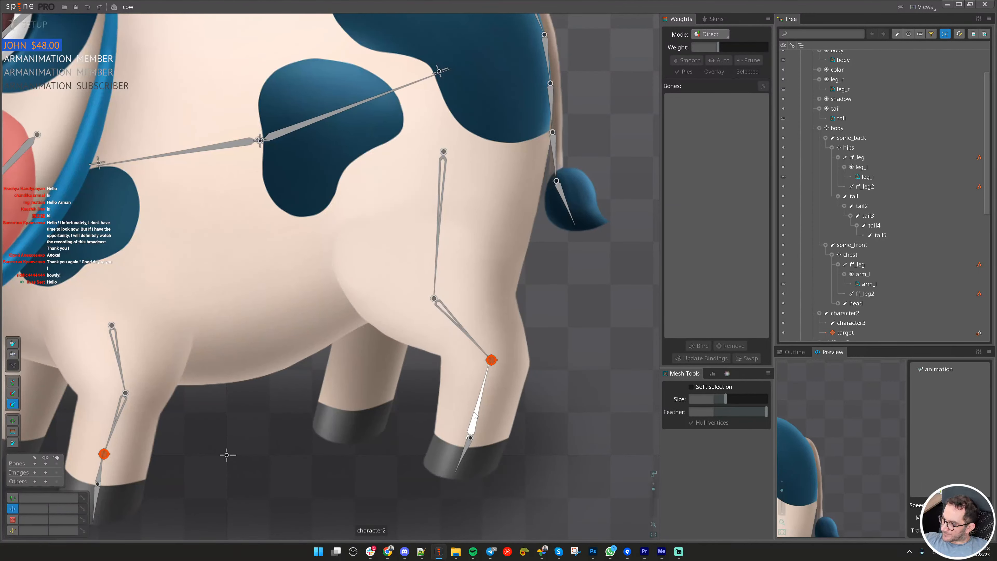
click(468, 338)
double_click(868, 189)
key(ctrl+c)
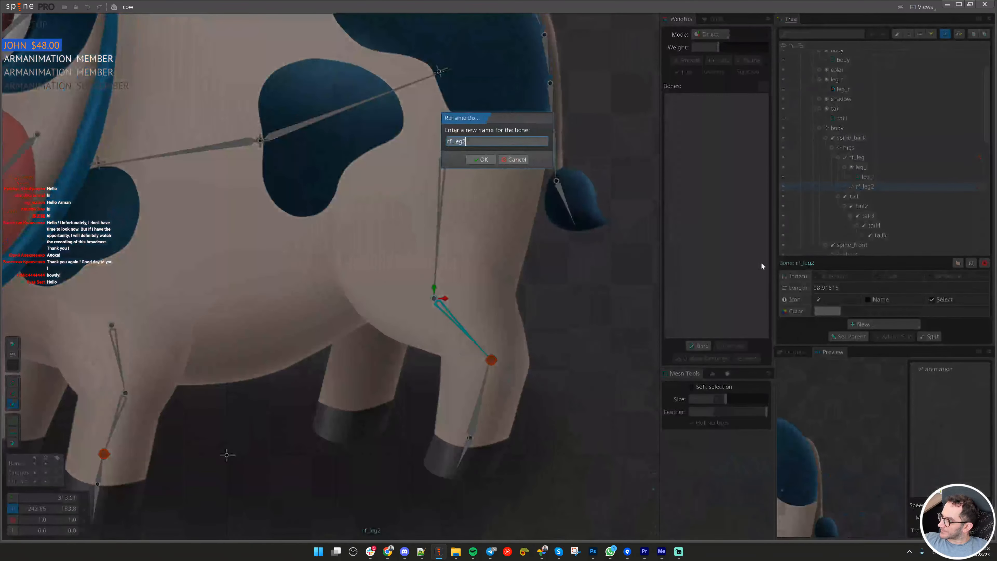
key(Escape)
click(479, 405)
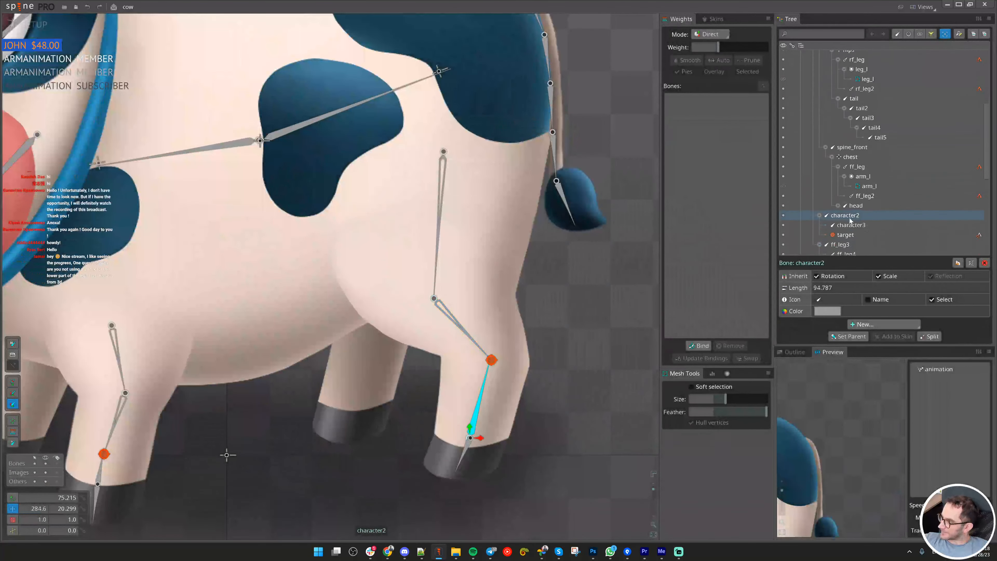
double_click(852, 218)
key(ctrl+v)
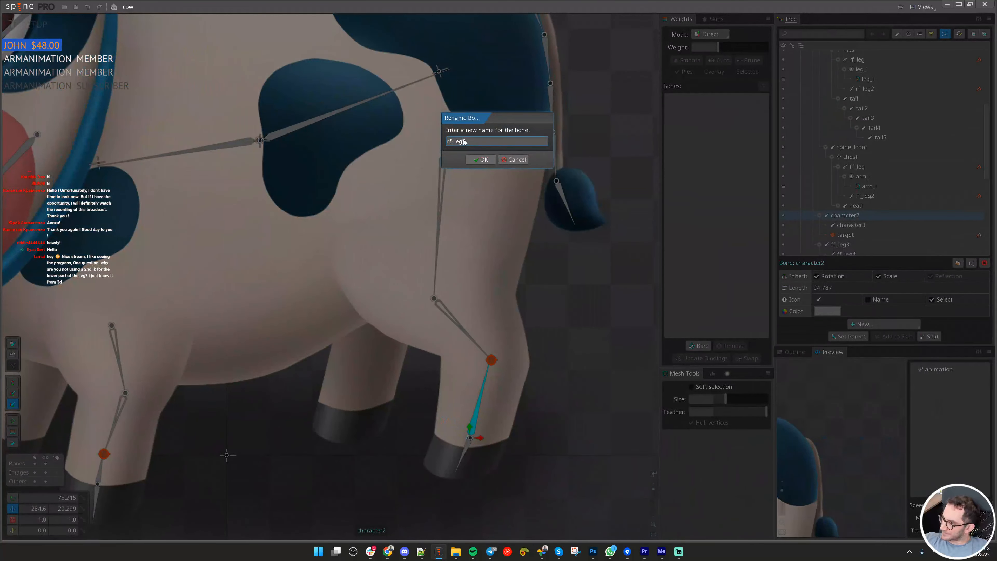
key(BackSpace)
text(3)
key(Return)
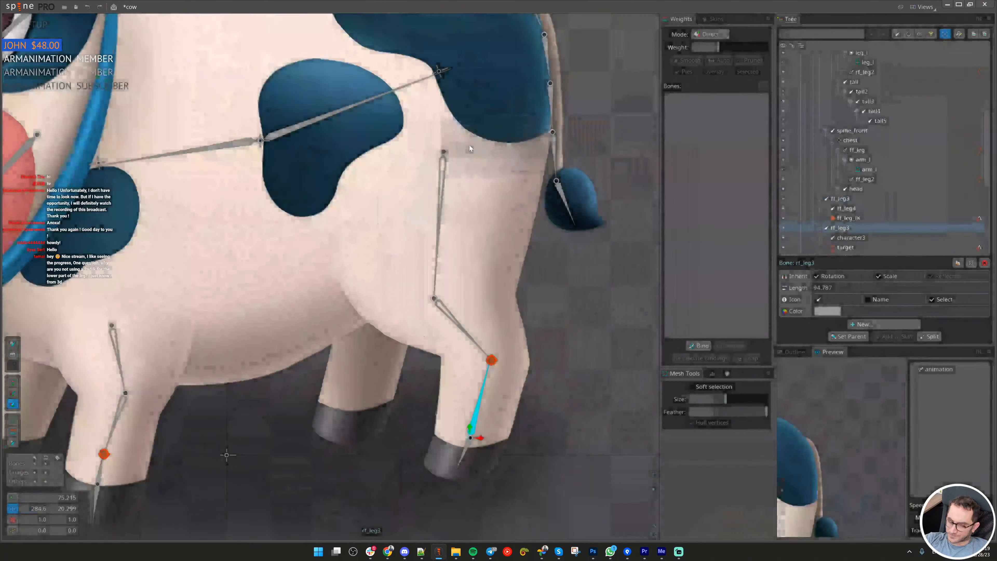
- Rename the hoof bone character3 as rf_leg4
double_click(867, 226)
key(ctrl+v)
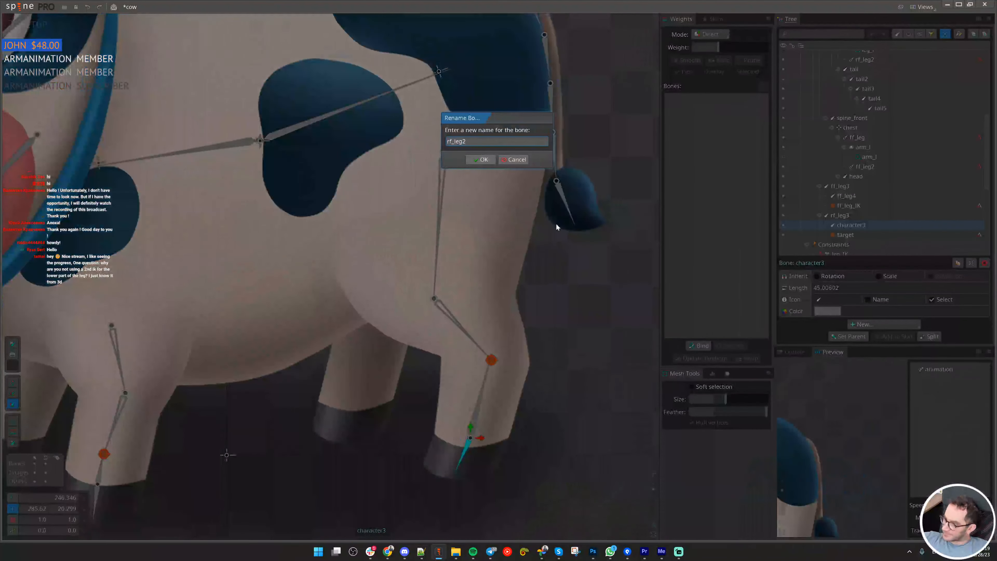
key(BackSpace)
text(4)
key(Return)
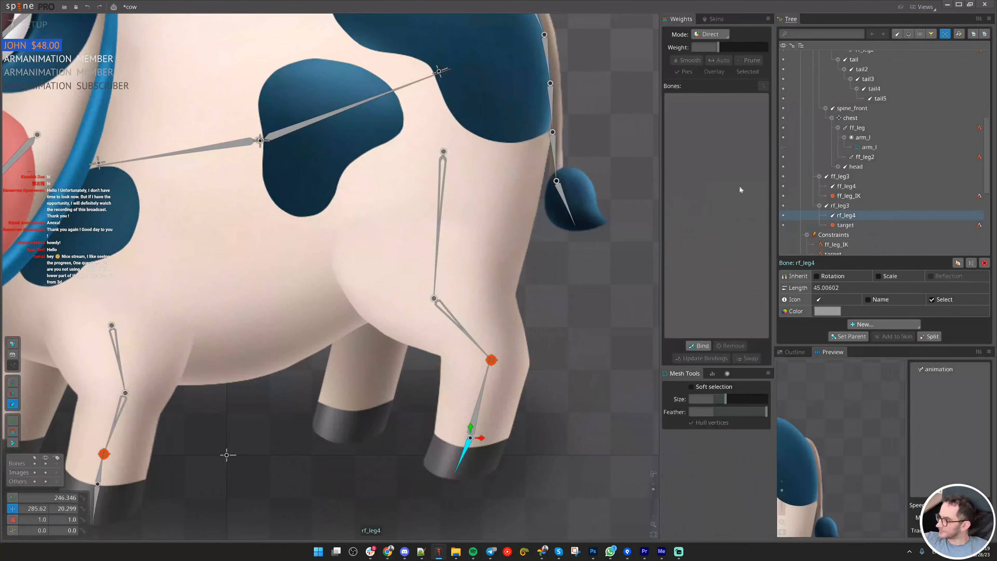
- Rename the near rear leg's IK target bone as rf_leg_IK
click(857, 224)
double_click(856, 224)
key(ctrl+v)
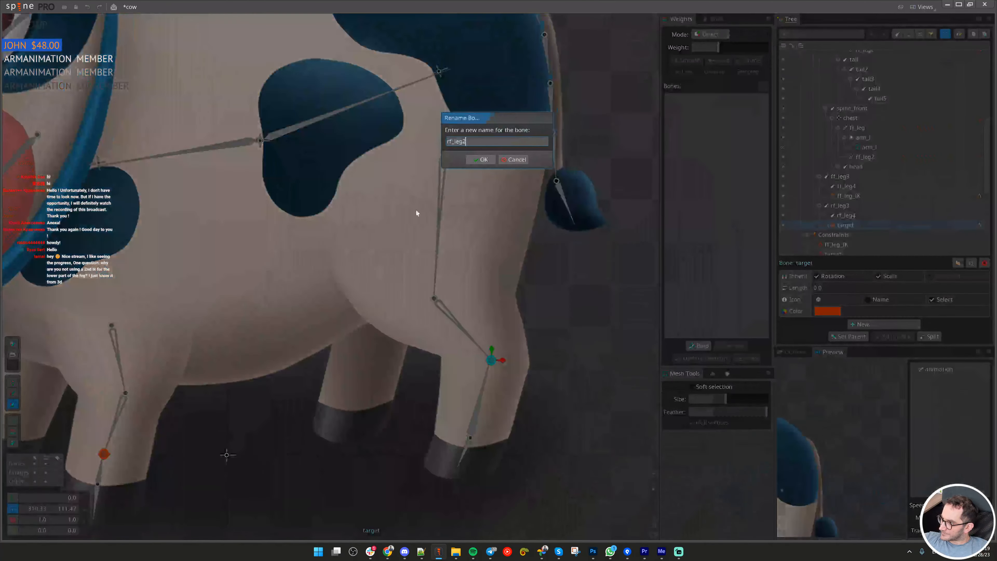
key(BackSpace)
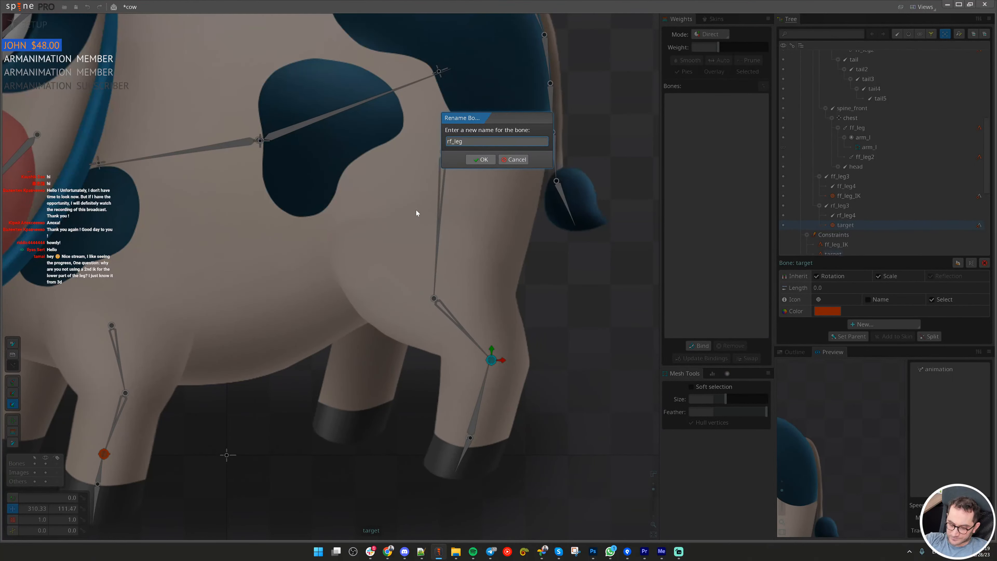
text(_IK)
key(Return)
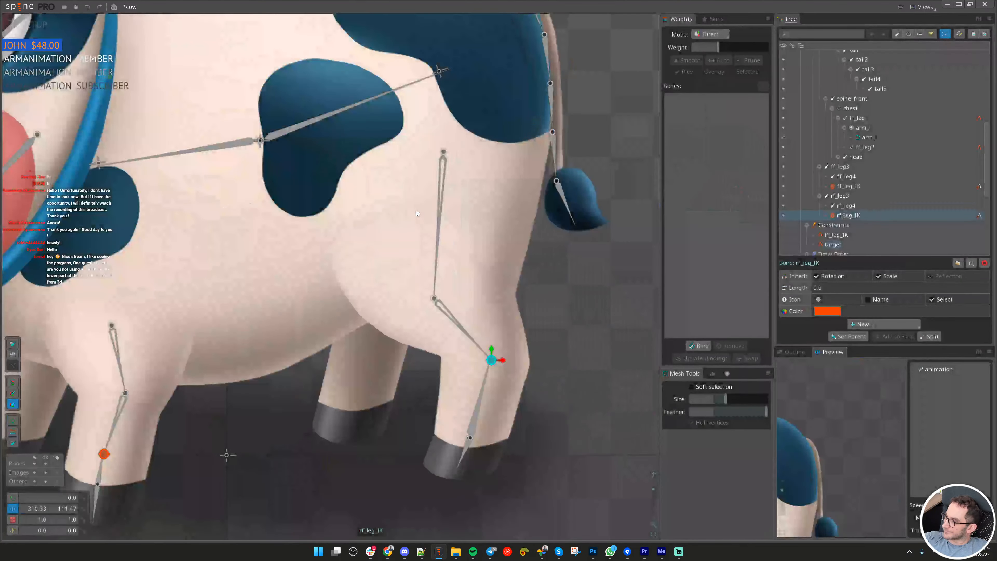
- Rename the IK constraint called target as rf_leg_IK to match its target bone
click(832, 244)
scroll(838, 220, down, 1)
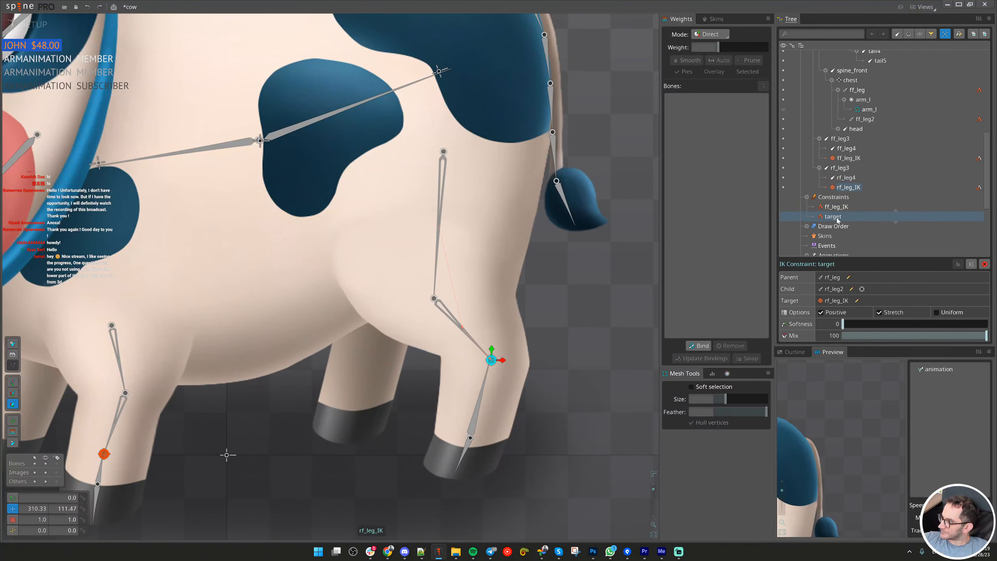
double_click(837, 220)
text(rf_leg_IK)
key(Return)
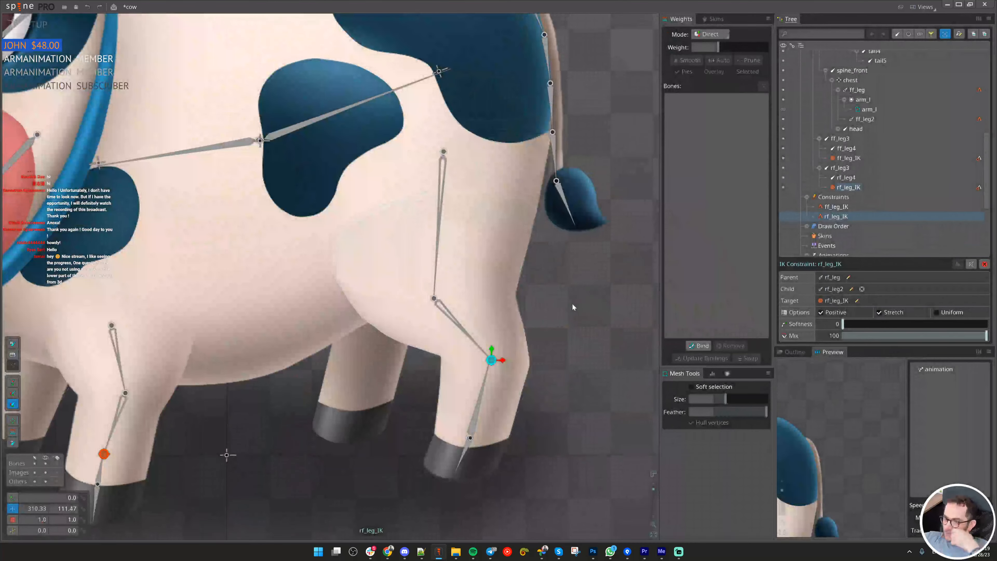
- Try drawing a two-bone chain under the hips bone for the far rear leg, and delete both new bones
scroll(571, 303, down, 2)
click(364, 125)
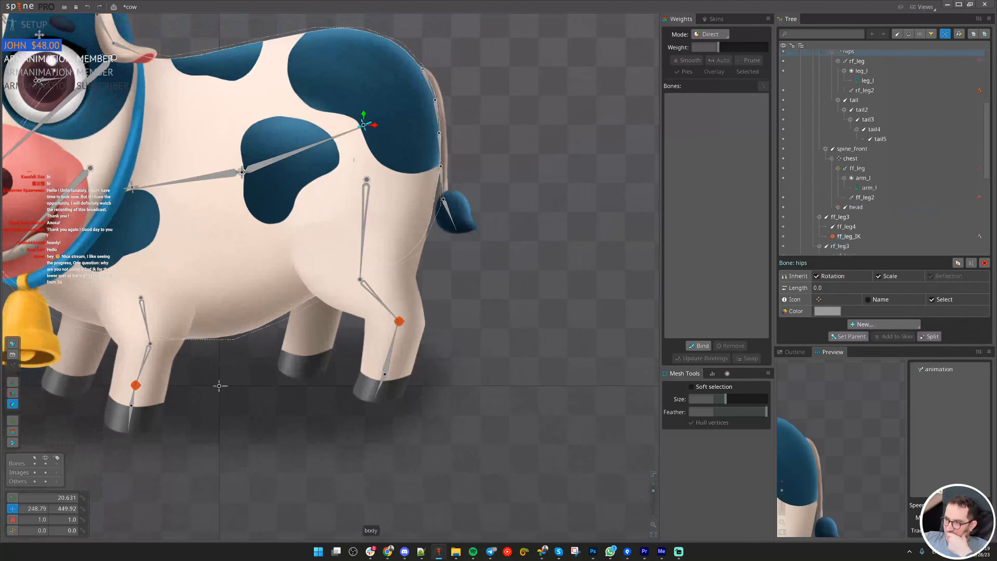
drag(355, 160, 400, 164)
key(n)
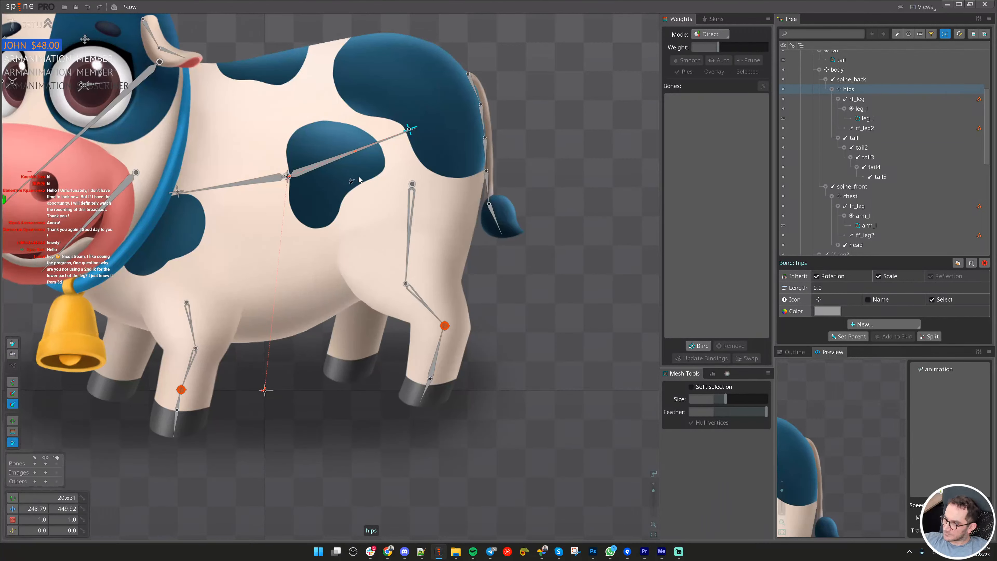
drag(341, 182, 336, 268)
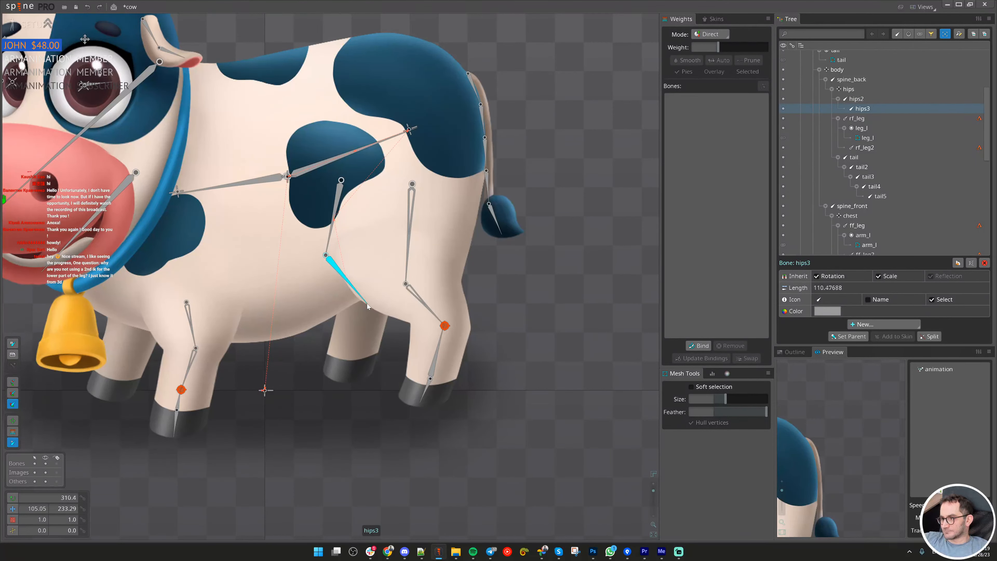
key(v)
key(Delete)
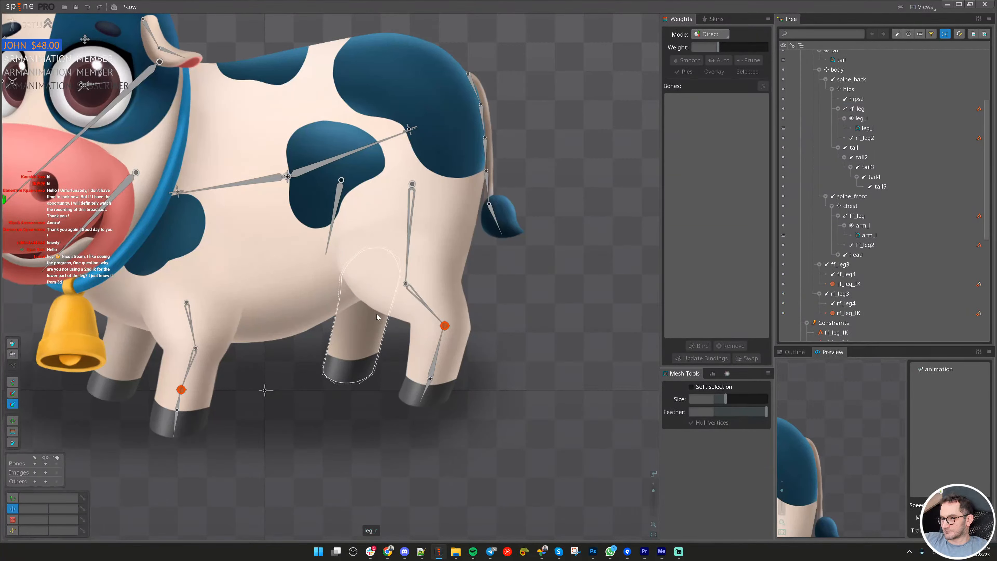
key(Delete)
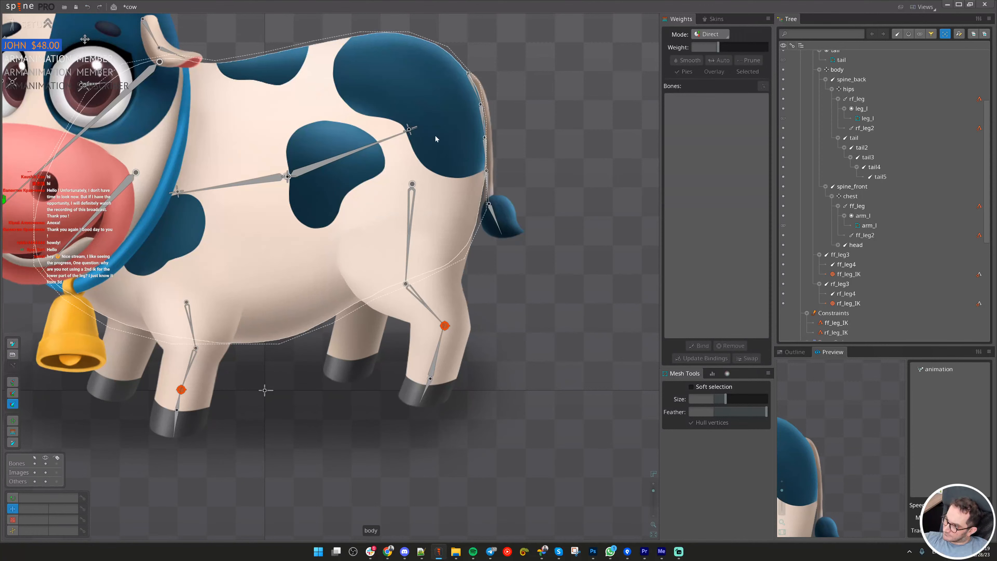
- Draw two chained bones in the far rear leg under the character bone, about 158 long for the leg and about 54 for the hoof
click(410, 129)
drag(381, 252, 384, 234)
key(n)
scroll(384, 235, up, 2)
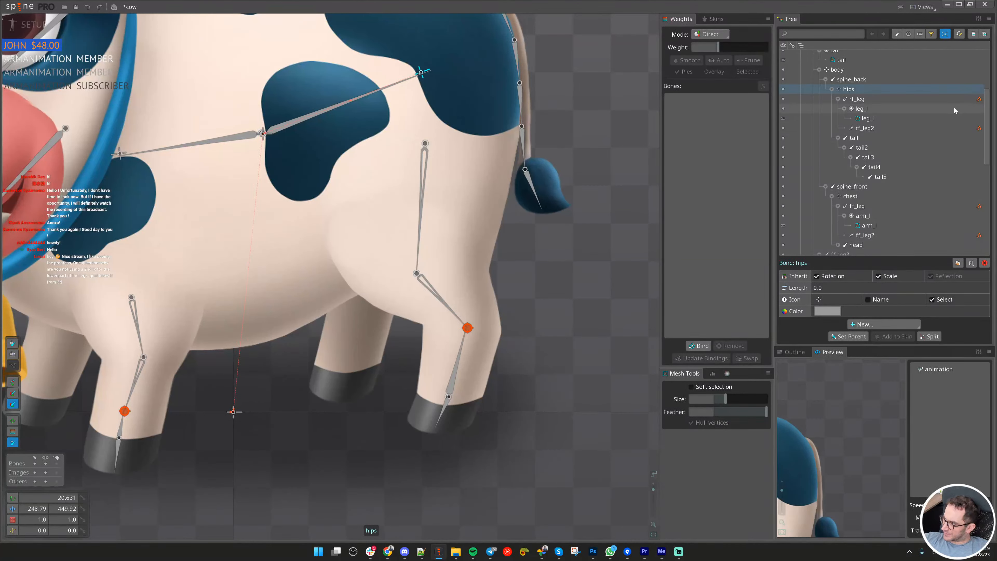
scroll(919, 105, up, 4)
drag(396, 327, 441, 315)
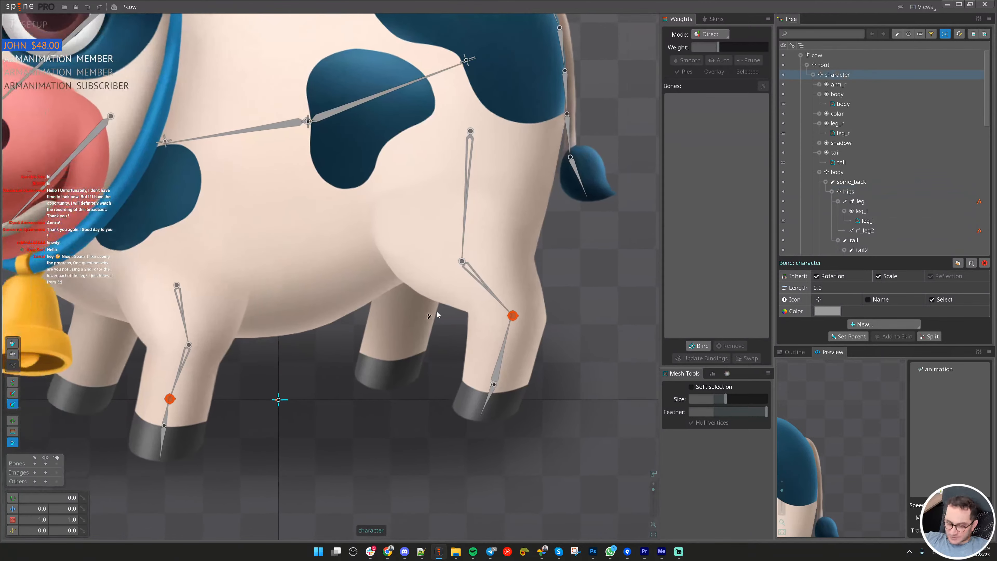
click(394, 345)
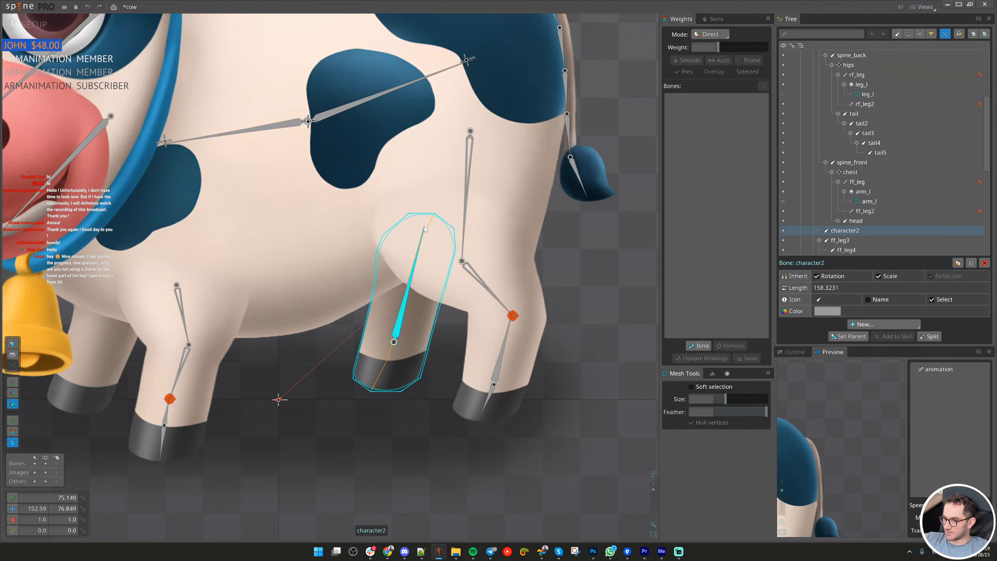
drag(393, 343, 384, 384)
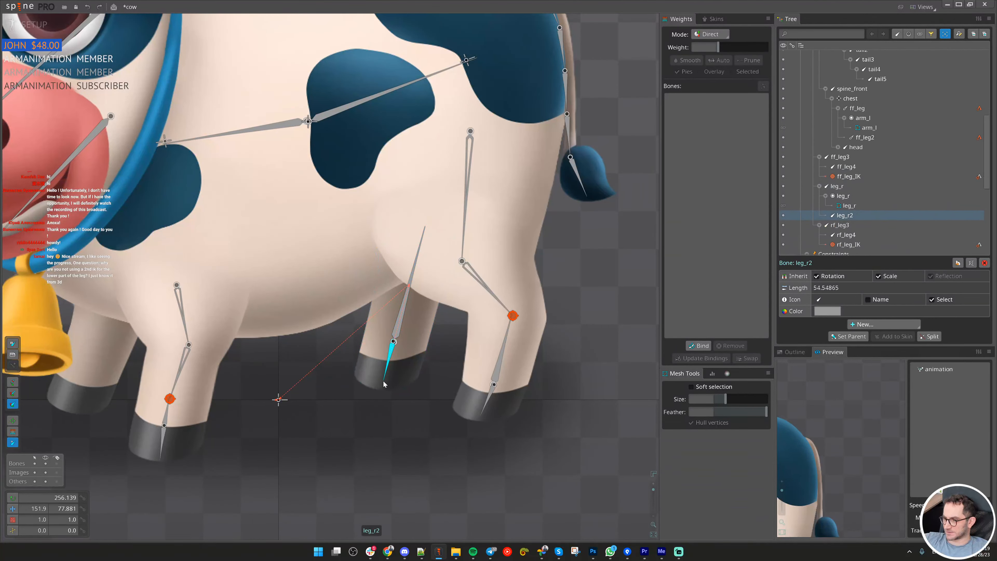
- Bind the leg_r mesh to the leg_r2 and leg_r bones with automatic weights
click(412, 315)
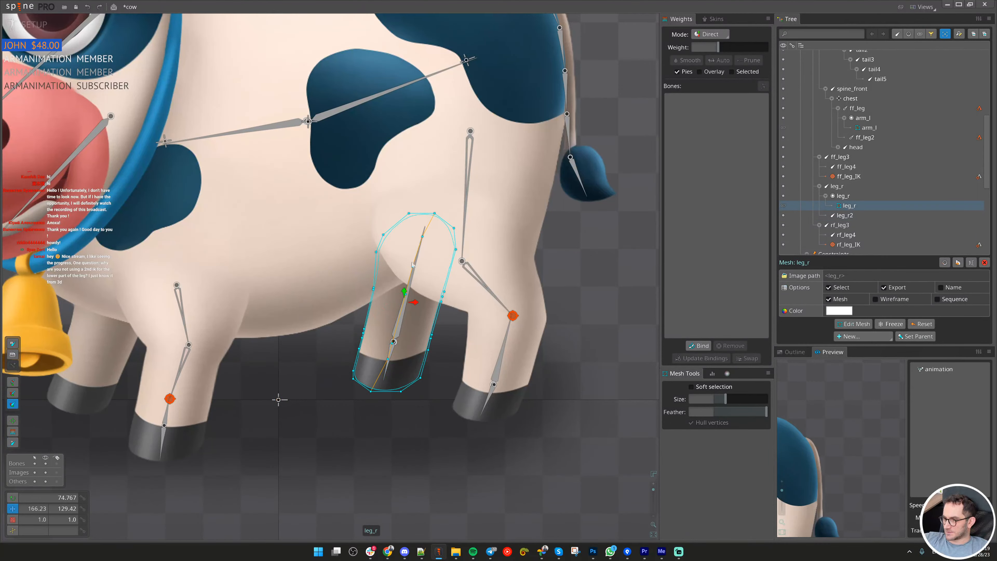
scroll(422, 223, down, 1)
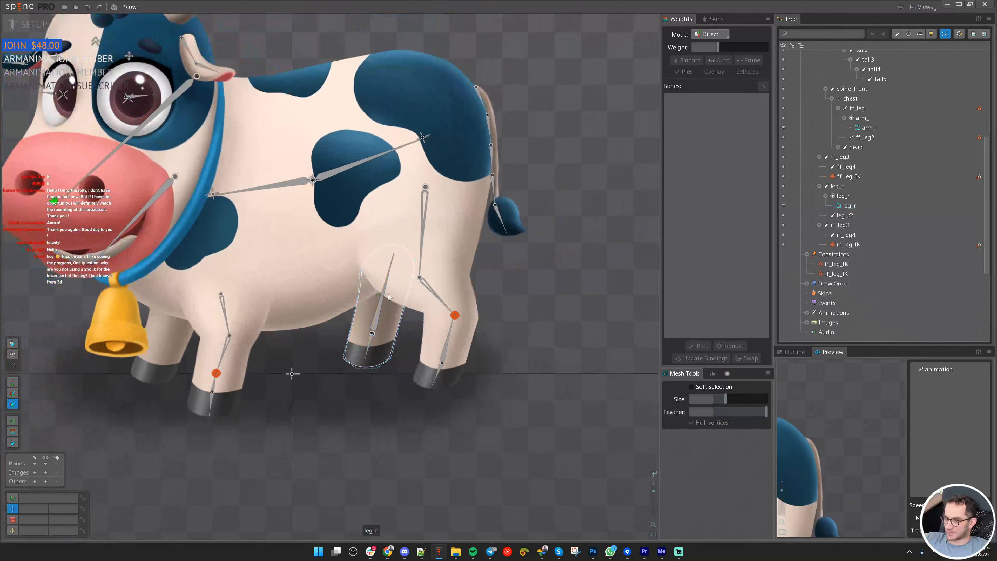
click(698, 346)
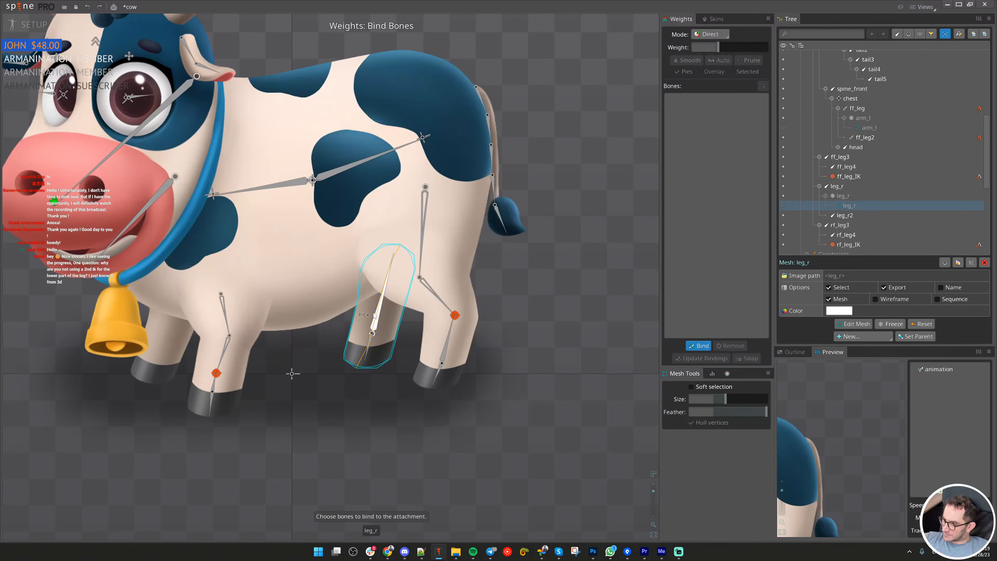
click(367, 345)
click(378, 313)
click(698, 346)
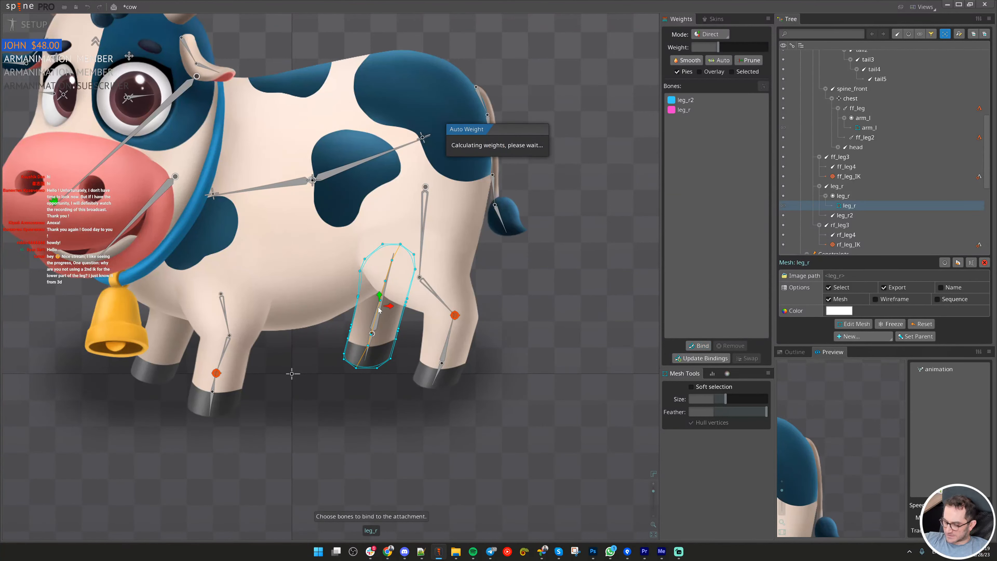
- Test-rotate the leg_r2 bone, undo it, copy the bone's transform, and rotate the far rear hoof backward to fold the leg
scroll(395, 311, up, 4)
drag(201, 89, 563, 513)
key(space)
drag(343, 380, 382, 385)
key(ctrl+z)
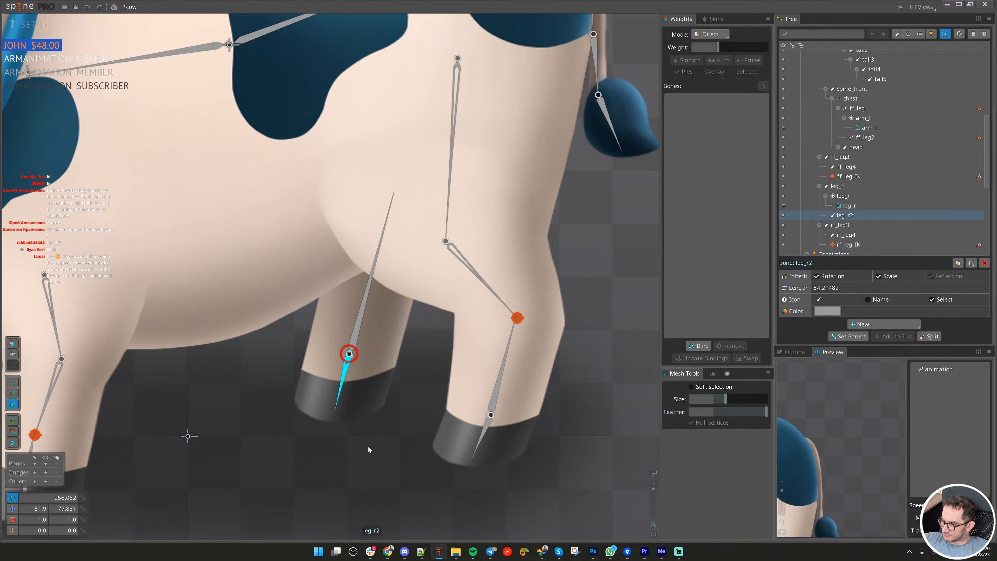
key(ctrl+c)
scroll(368, 447, up, 3)
drag(368, 459, 461, 392)
- Set the leg_r2 weight of the leg_r vertices on the hoof's rear outline to 100%
click(414, 300)
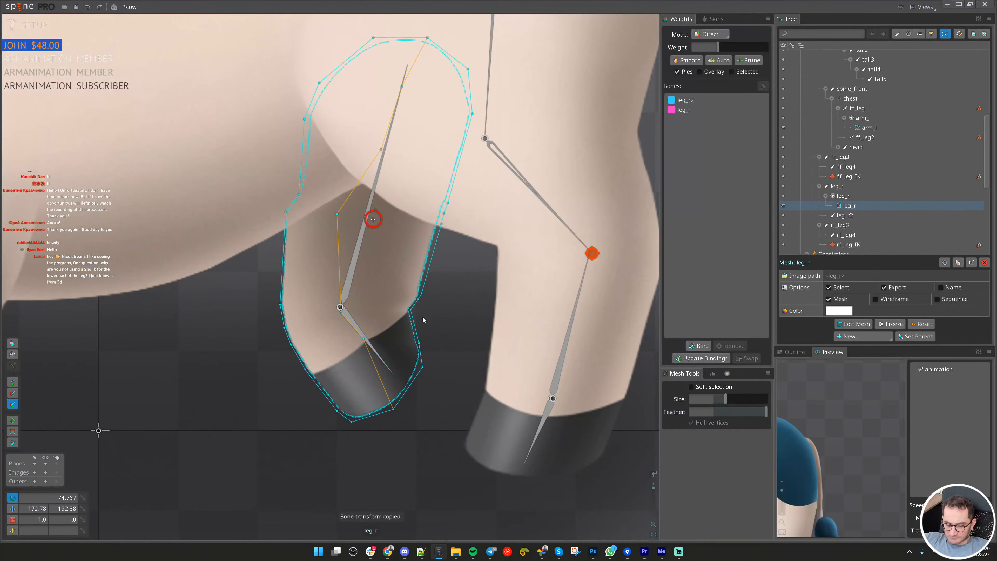
key(g)
click(423, 367)
click(386, 361)
drag(422, 367, 442, 339)
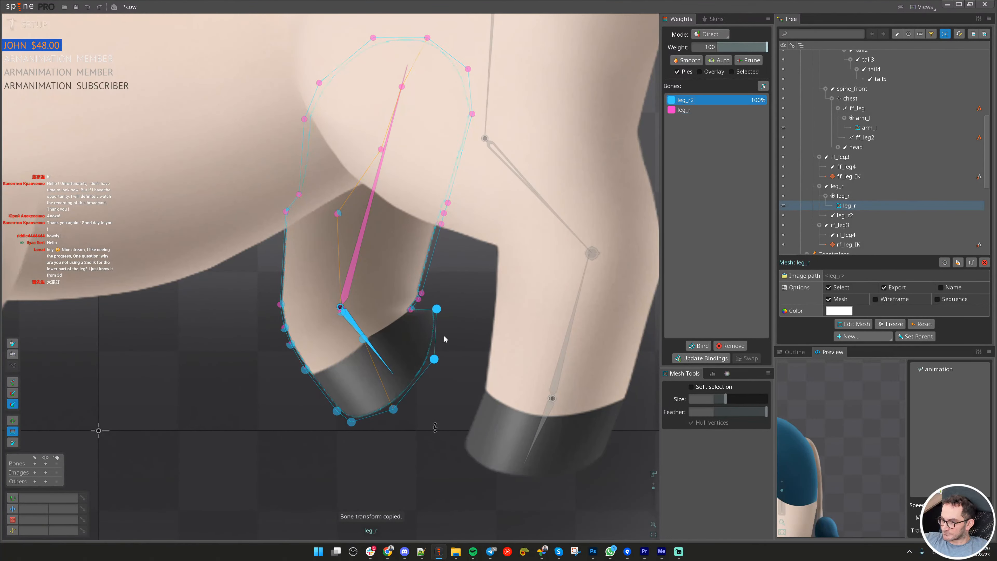
- Adjust the leg_r2 weights of the vertices in the fold's crease to about 20%, 16% and 49%
scroll(432, 322, up, 5)
drag(374, 290, 248, 269)
key(alt+Tab)
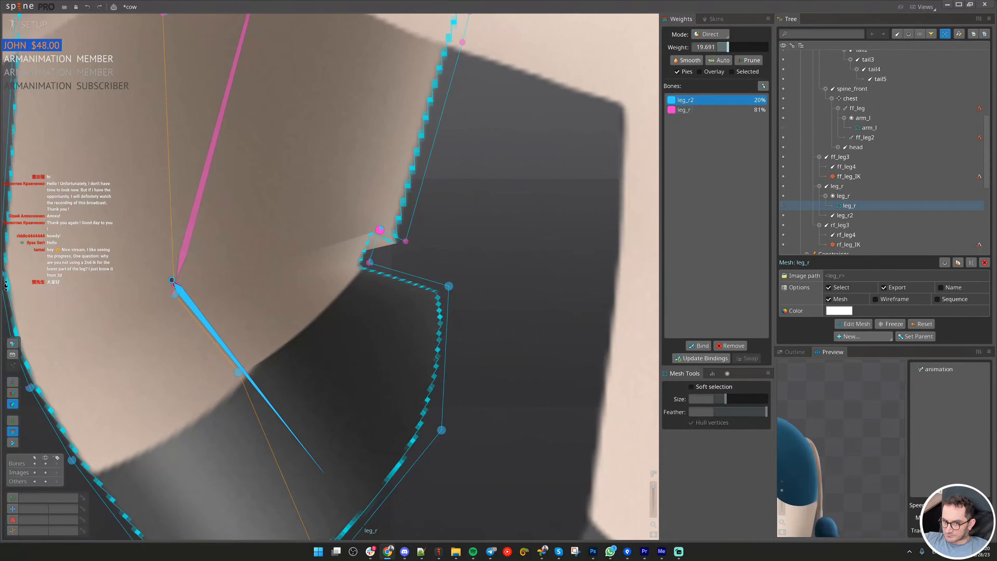
drag(403, 241, 401, 221)
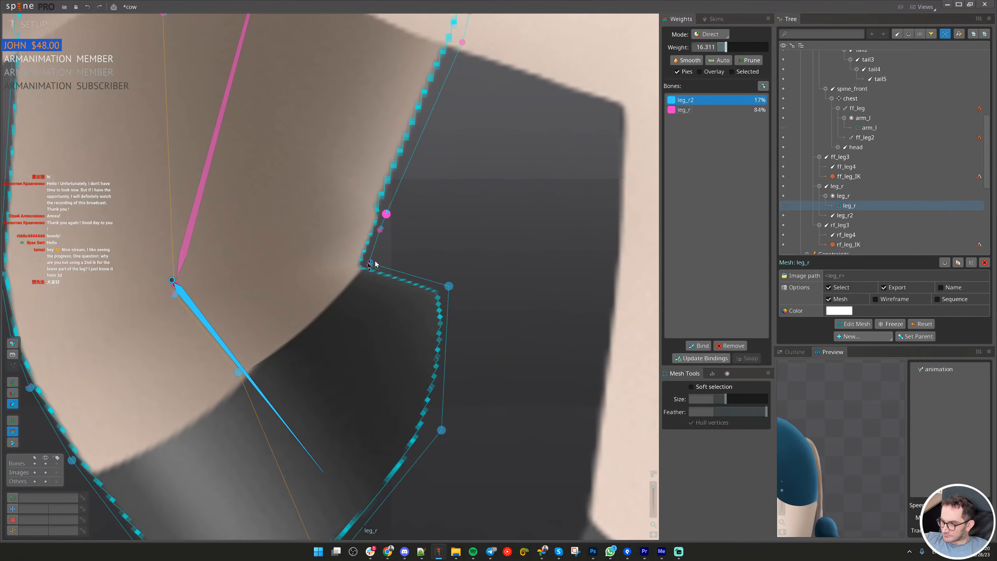
drag(370, 263, 368, 254)
scroll(472, 262, down, 6)
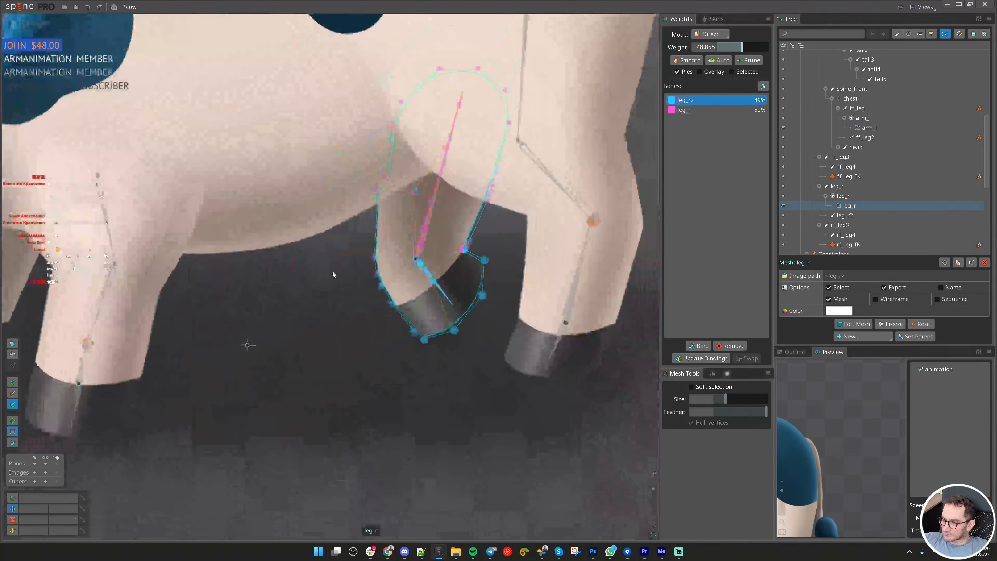
- Paste the copied transform back onto the leg_r2 bone to restore the straight far rear leg
key(space)
click(429, 279)
key(ctrl+v)
- Open the far rear leg's leg_r mesh for editing and examine its vertices around the hoof and lower leg
click(452, 245)
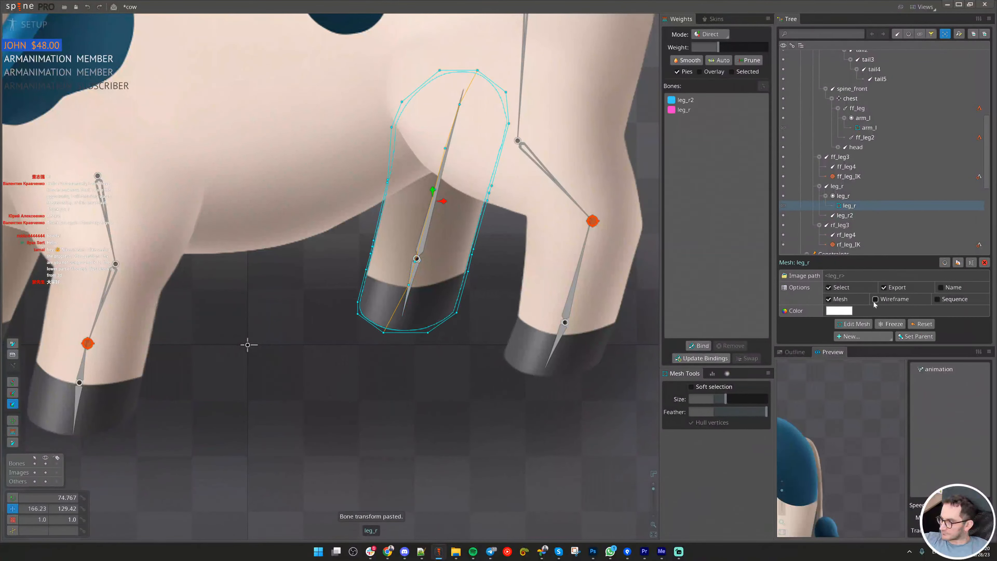
click(856, 324)
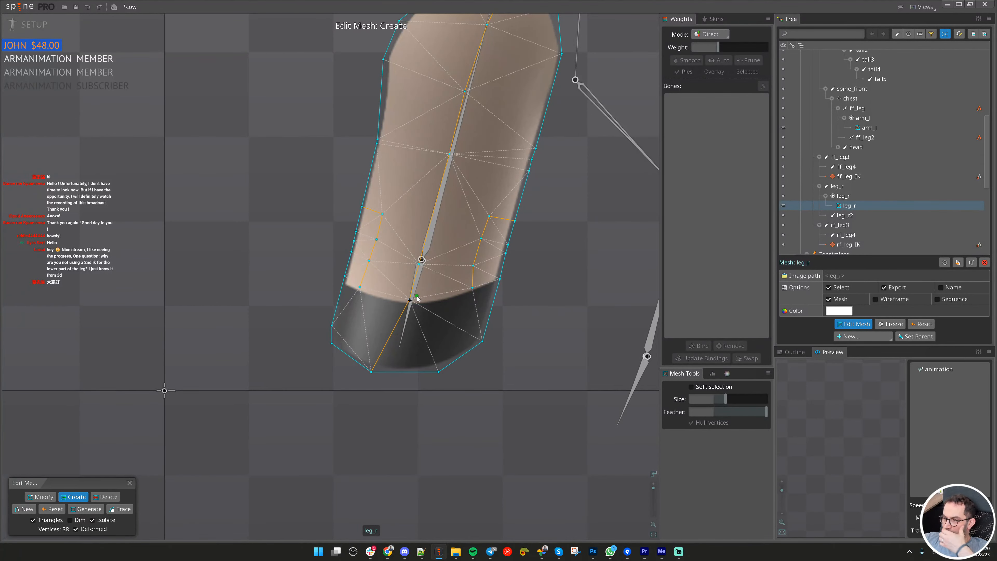
scroll(337, 339, up, 6)
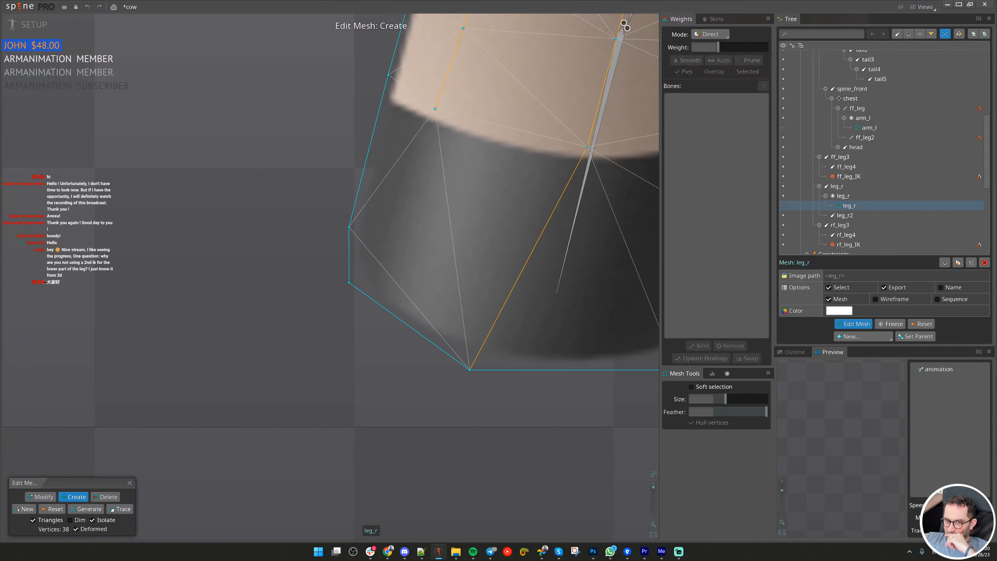
scroll(405, 273, down, 6)
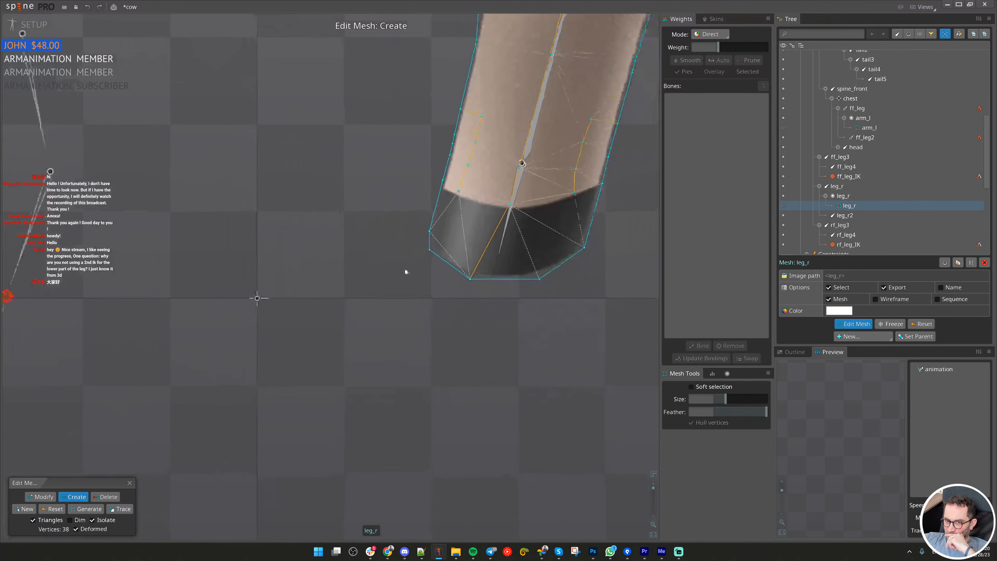
scroll(367, 315, up, 4)
drag(305, 342, 300, 331)
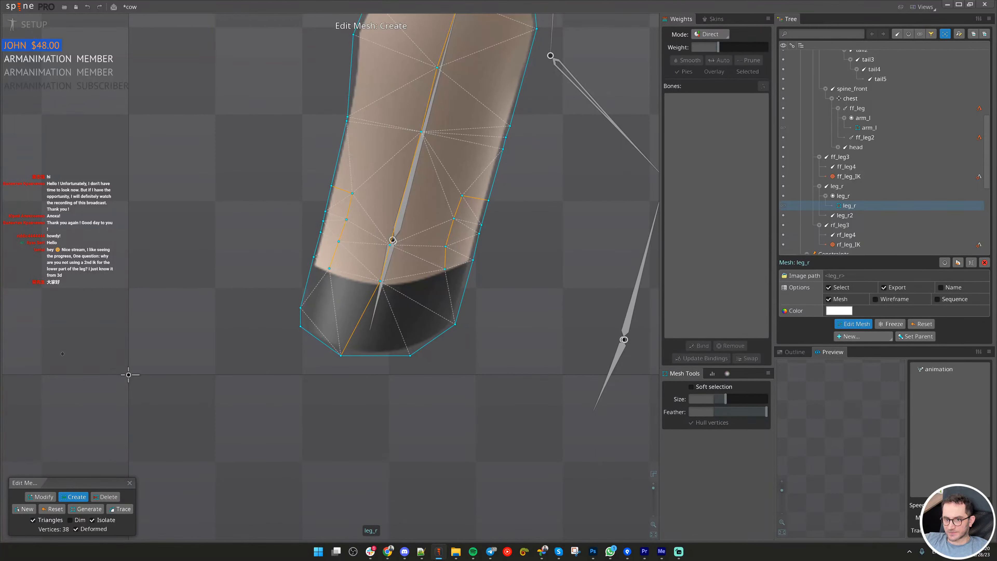
scroll(452, 266, down, 4)
drag(450, 267, 415, 313)
scroll(415, 313, up, 3)
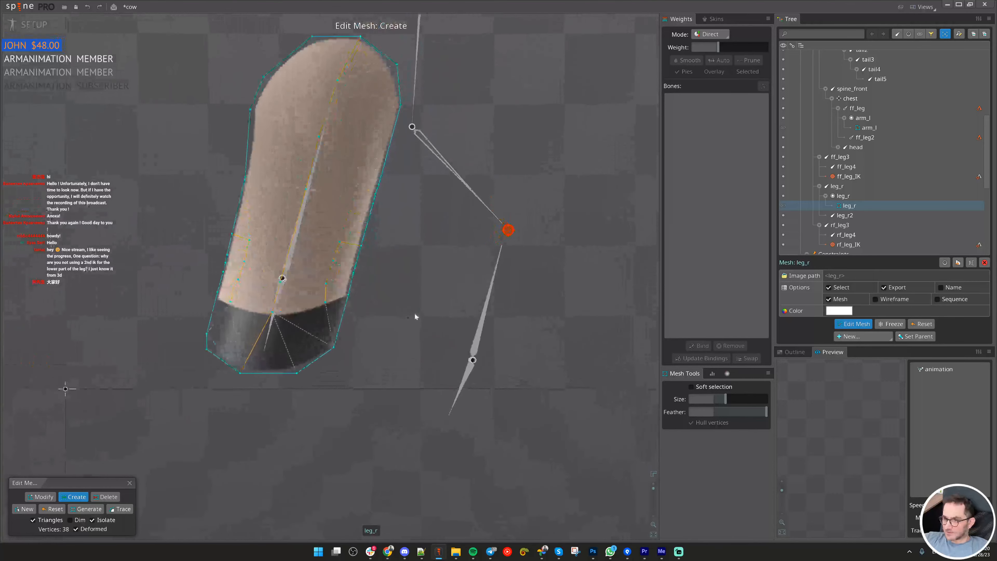
scroll(414, 314, down, 3)
click(129, 483)
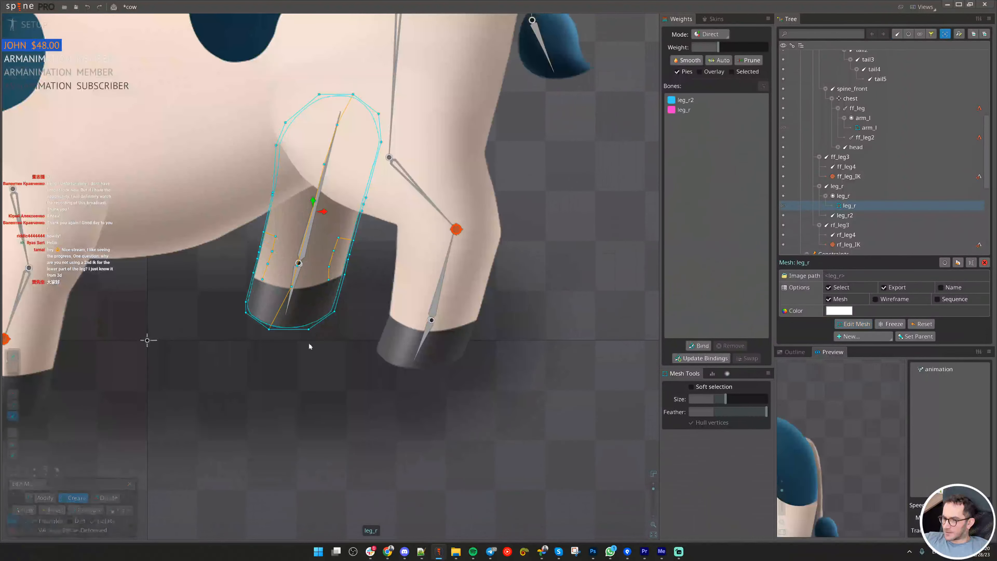
- Select the near rear leg's rf_leg3 bone and save the project
scroll(333, 370, down, 3)
drag(332, 373, 399, 370)
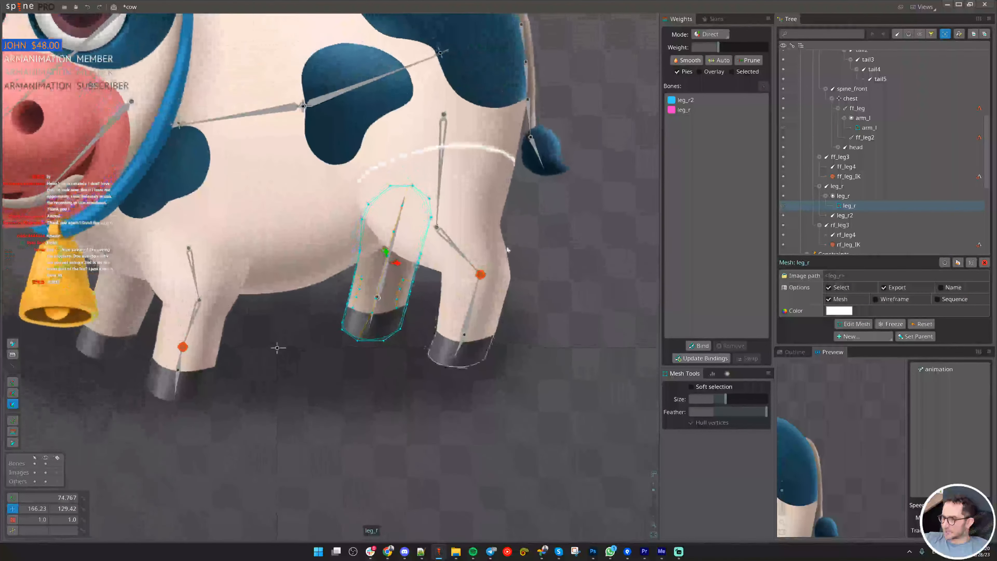
click(477, 342)
scroll(431, 361, up, 3)
click(438, 317)
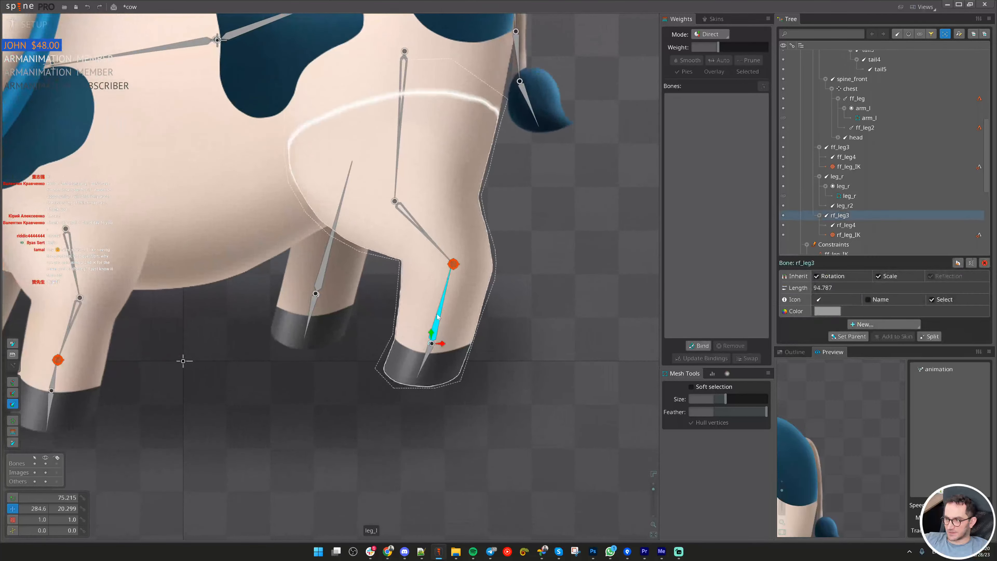
scroll(298, 230, down, 2)
scroll(385, 298, up, 2)
key(ctrl+s)
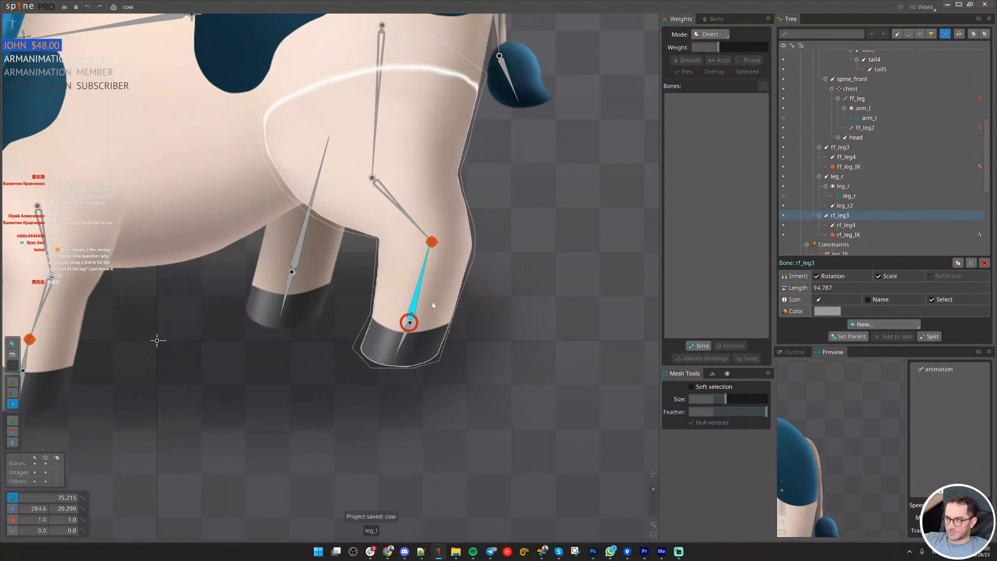
- In the animation at frame 6, rotate rf_leg3 to 59.582, move it to 300.76, 44.419 and scale its length to 1.2047 as a test
scroll(426, 293, up, 1)
key(Tab)
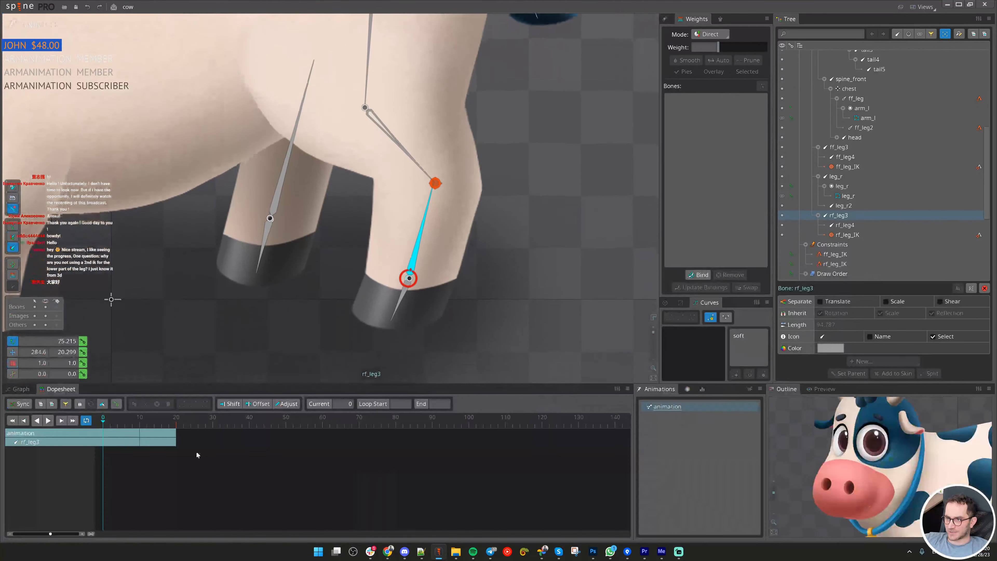
drag(102, 422, 125, 421)
drag(565, 286, 562, 328)
key(v)
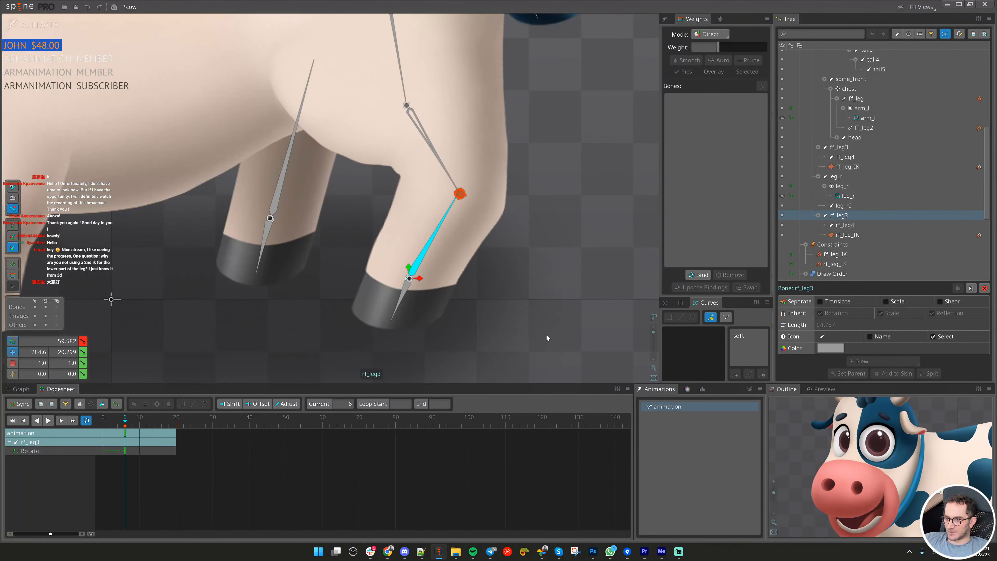
drag(493, 356, 510, 332)
key(x)
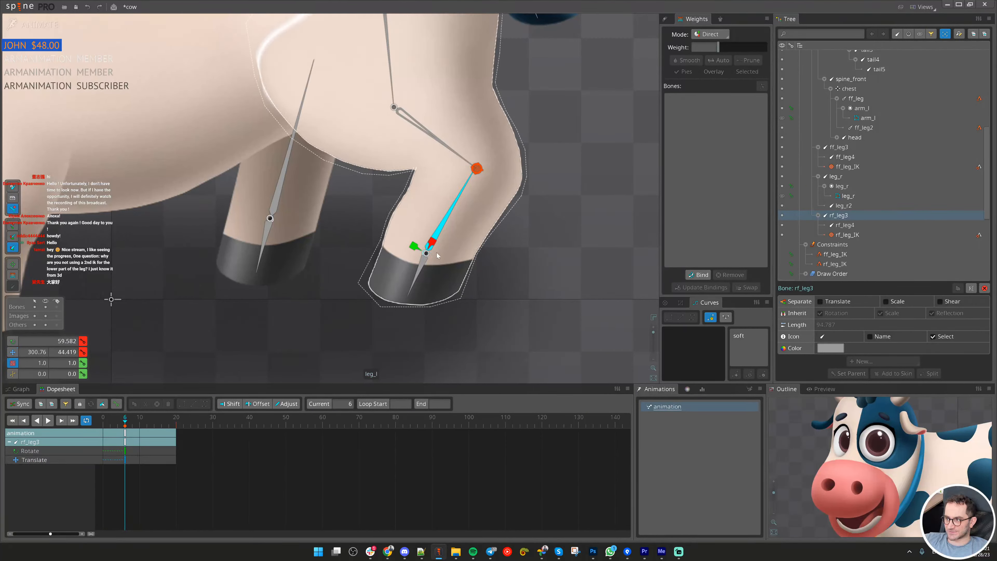
drag(439, 233, 442, 227)
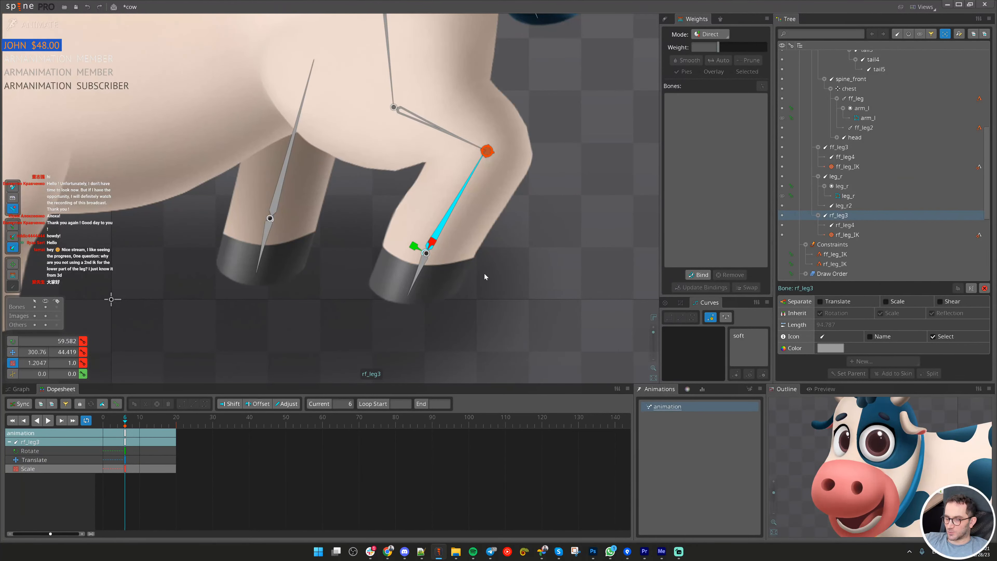
- Undo the test scaling, movement and rotation of the rf_leg3 bone in the animation
scroll(484, 273, up, 2)
click(407, 273)
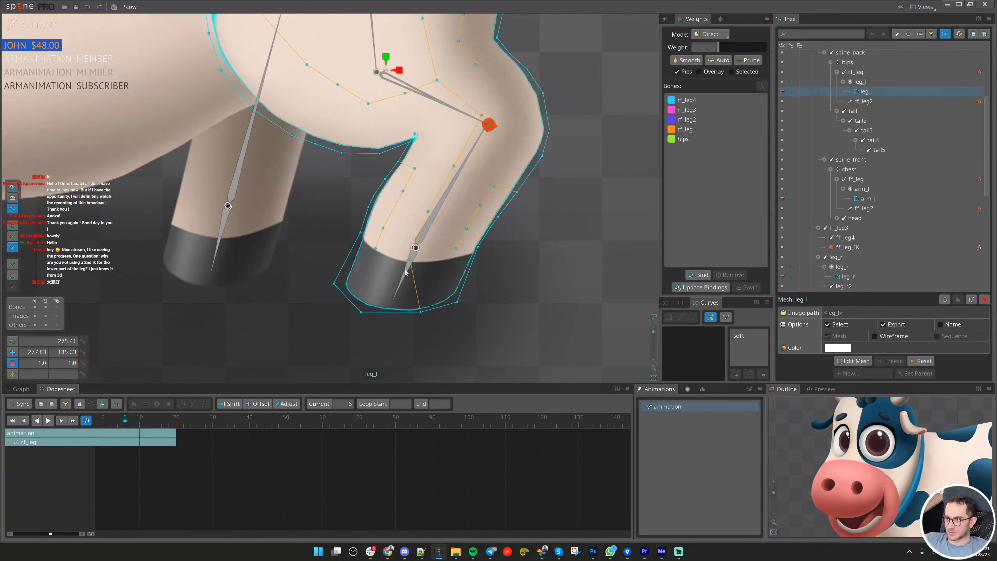
click(405, 272)
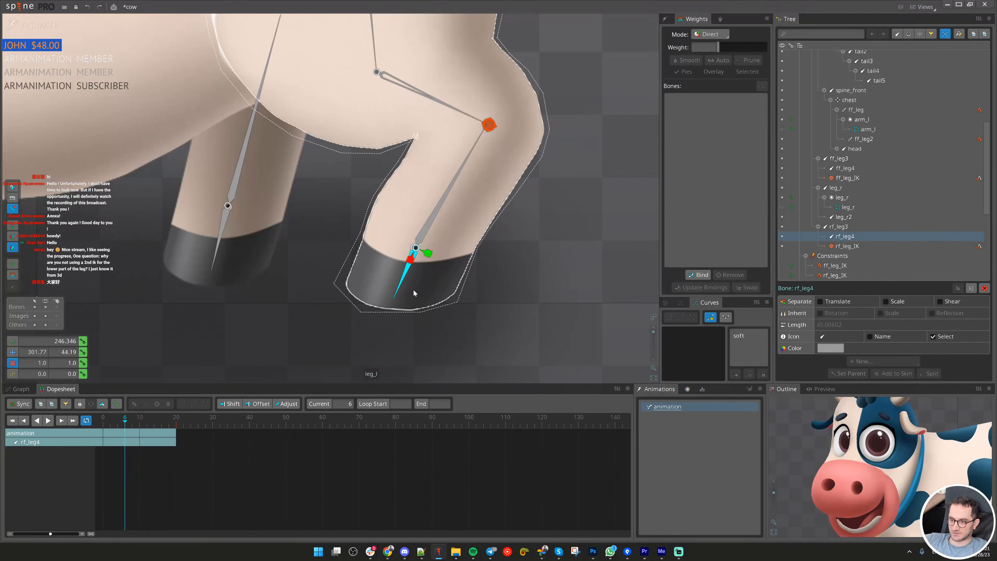
key(ctrl+z)
key(ctrl+z)
click(421, 237)
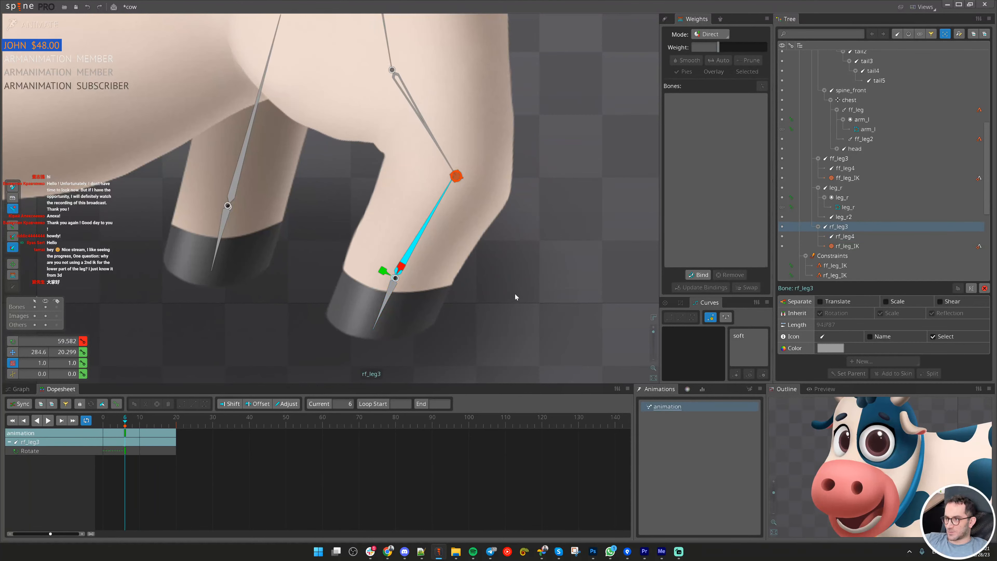
key(ctrl+z)
scroll(512, 297, down, 1)
scroll(398, 334, down, 3)
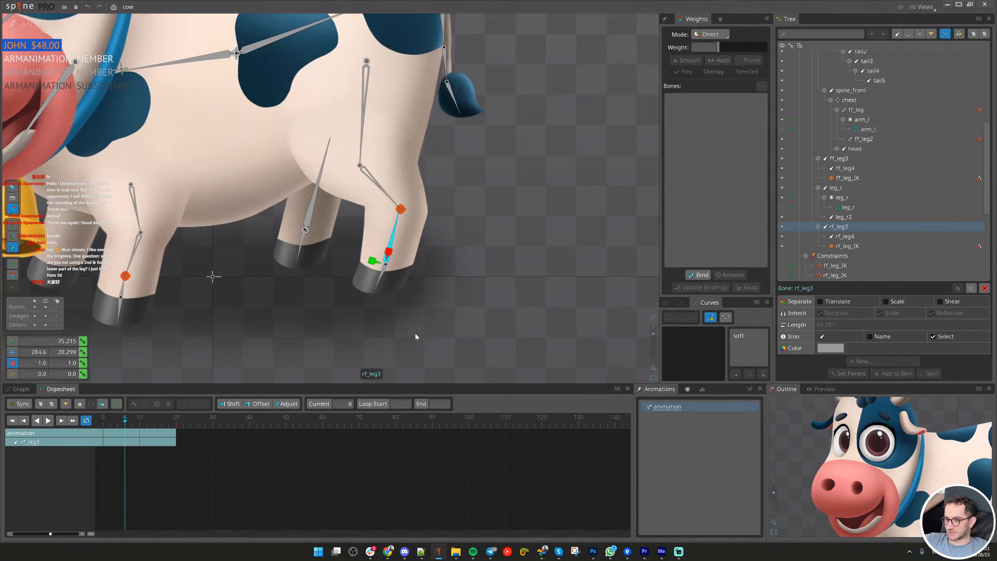
- Return to setup mode, reselect the rf_leg3 bone and save the project
click(37, 25)
key(space)
scroll(403, 283, up, 2)
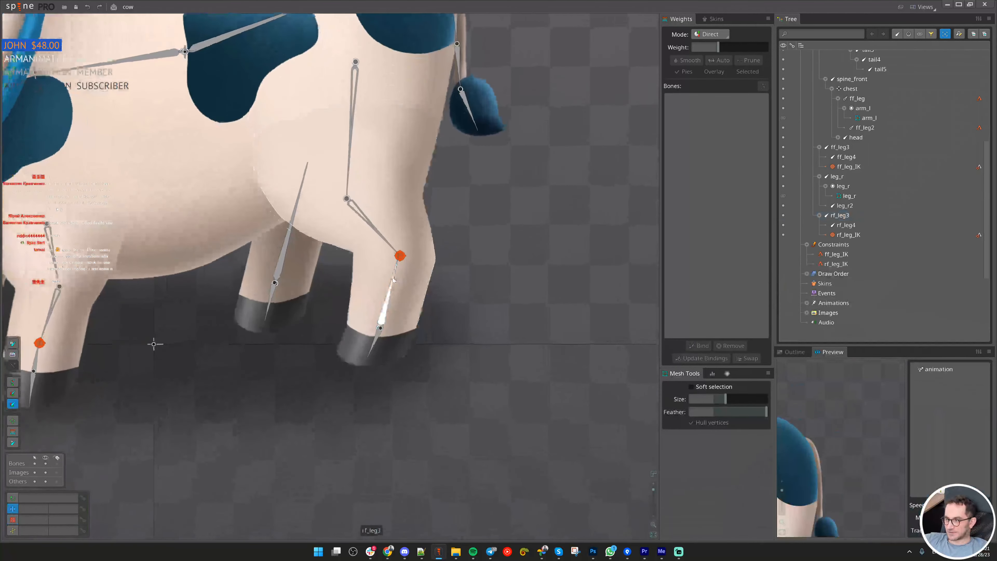
click(393, 286)
scroll(418, 293, down, 2)
scroll(418, 293, up, 2)
scroll(411, 294, up, 1)
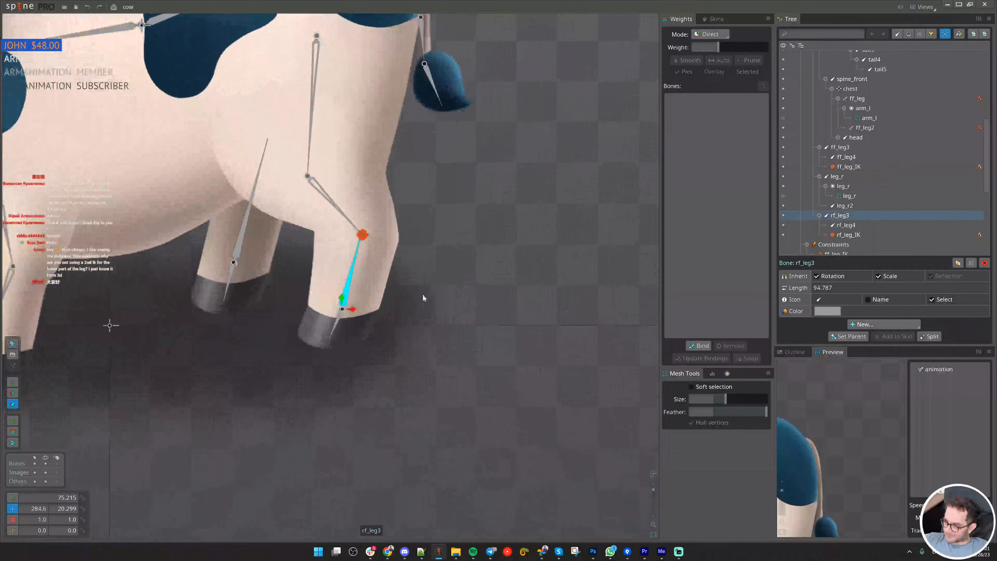
drag(423, 294, 471, 343)
scroll(495, 323, up, 2)
scroll(495, 323, down, 3)
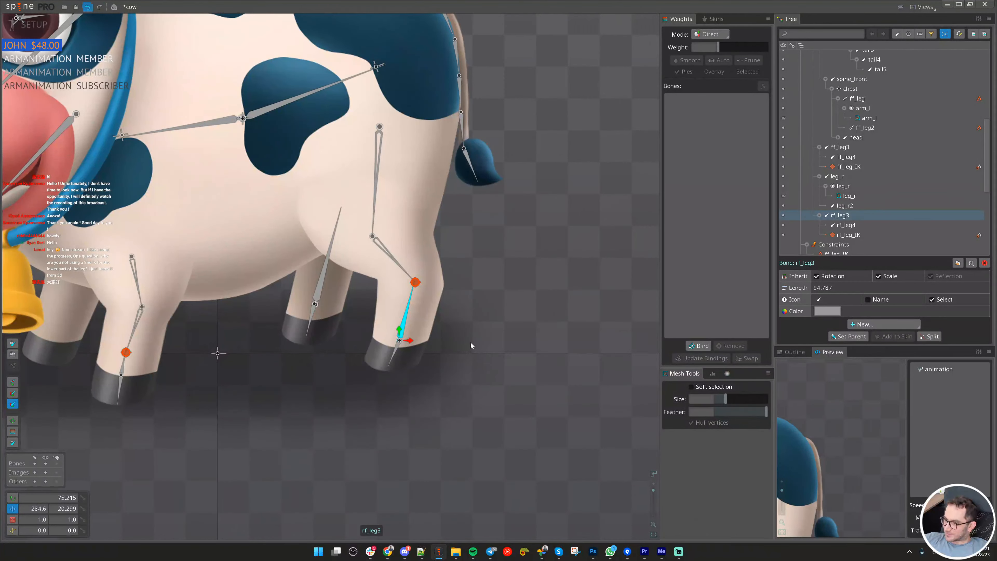
key(ctrl+s)
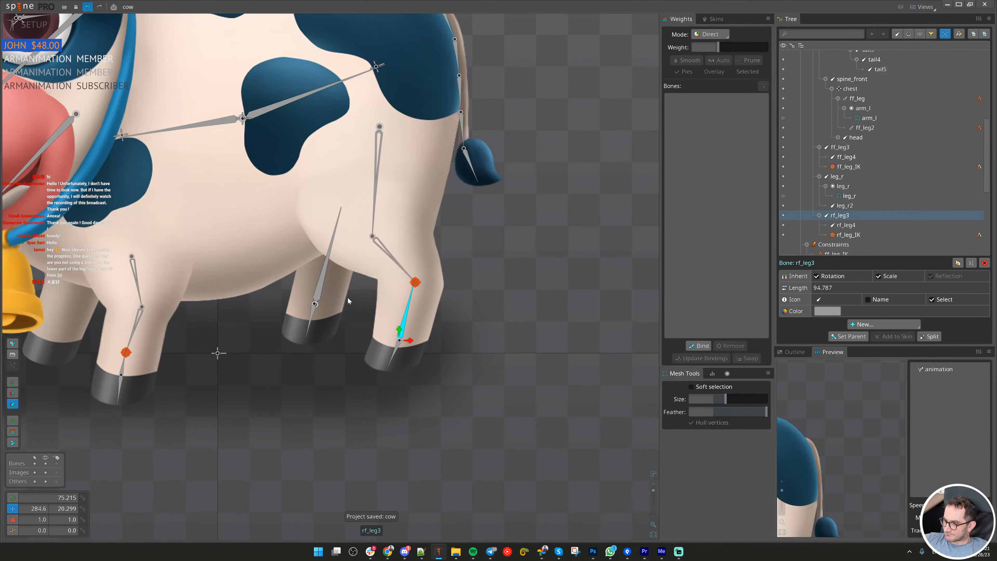
- Undo a test bend of the near rear leg and add connected inner vertices to the leg_l mesh along its front bend
scroll(365, 302, up, 2)
drag(596, 368, 625, 300)
click(463, 220)
key(ctrl+z)
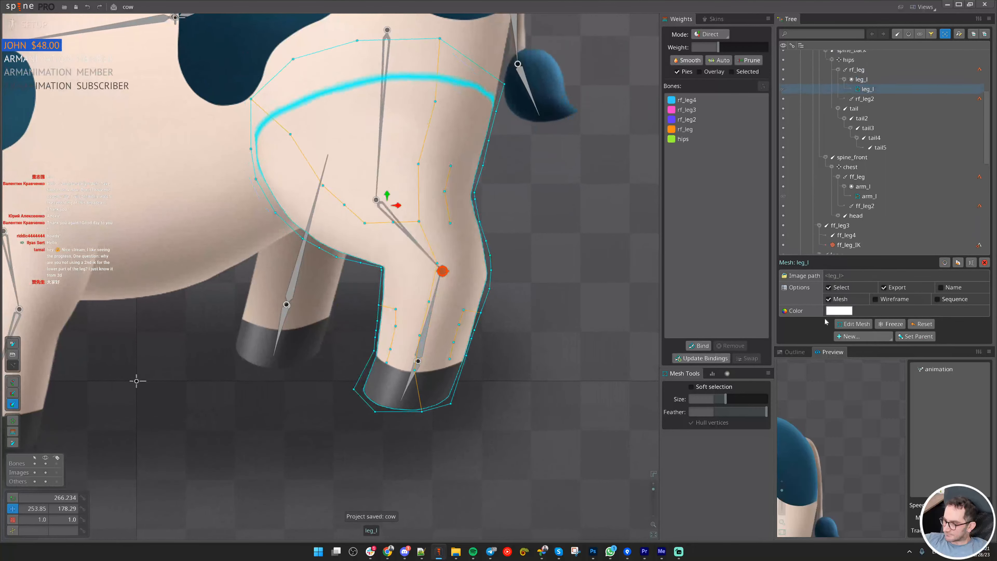
click(853, 324)
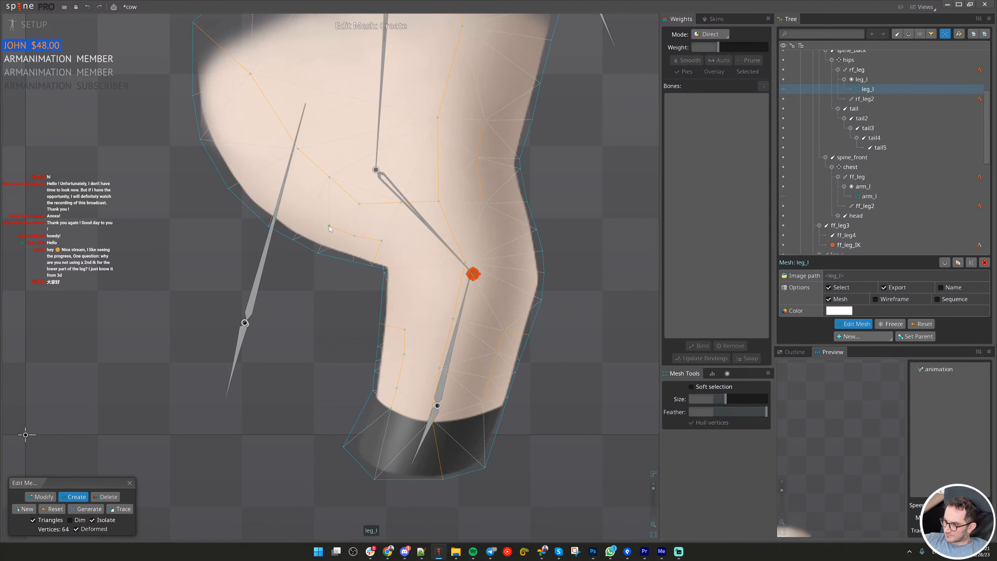
drag(303, 235, 293, 239)
drag(383, 245, 408, 262)
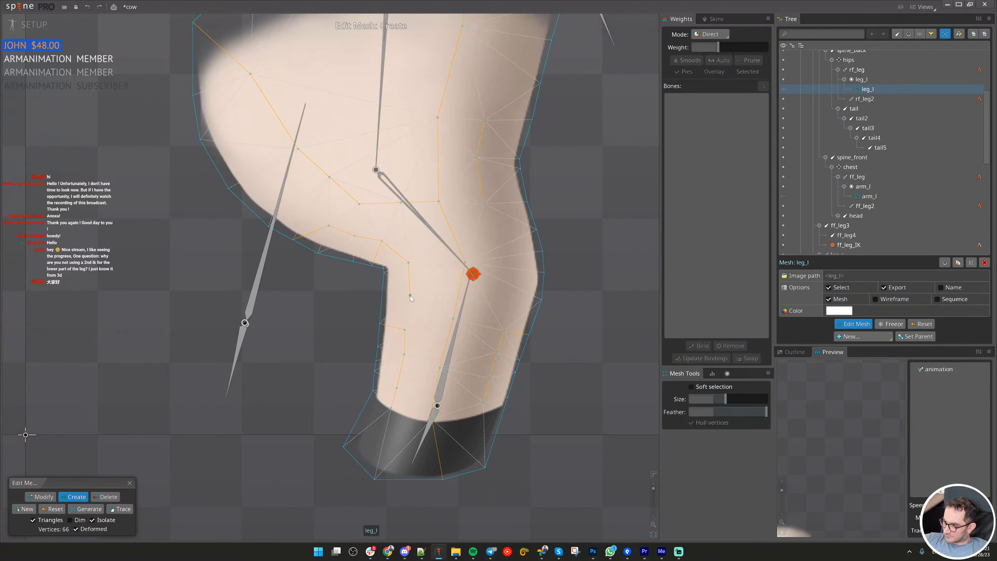
click(130, 483)
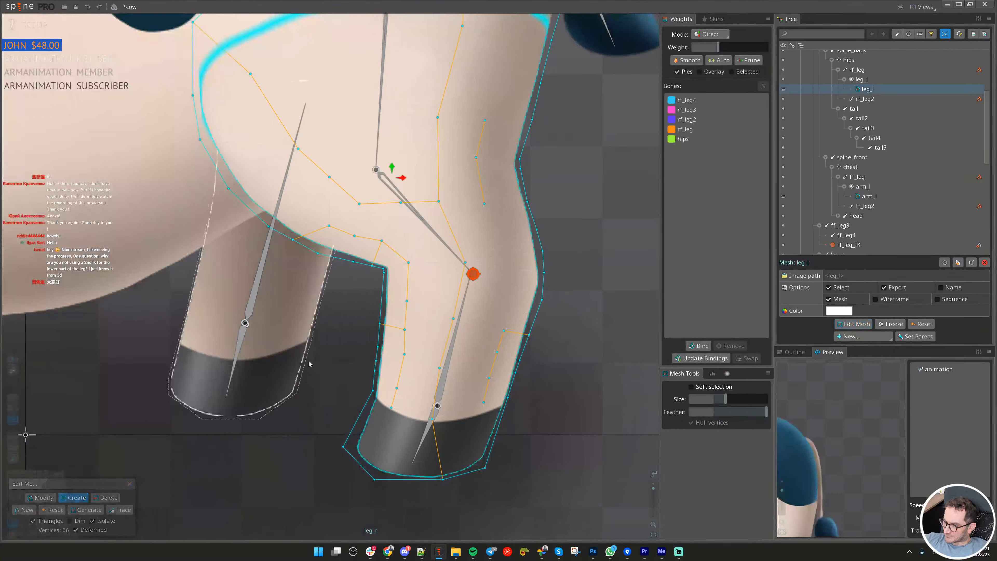
- Save the project, then copy the rf_leg3 bone's transform and move the bone up to test the near rear leg's bend
scroll(397, 206, down, 3)
key(space)
click(429, 298)
key(ctrl+s)
key(ctrl+c)
drag(514, 364, 534, 323)
click(397, 222)
scroll(397, 220, up, 3)
scroll(396, 220, up, 2)
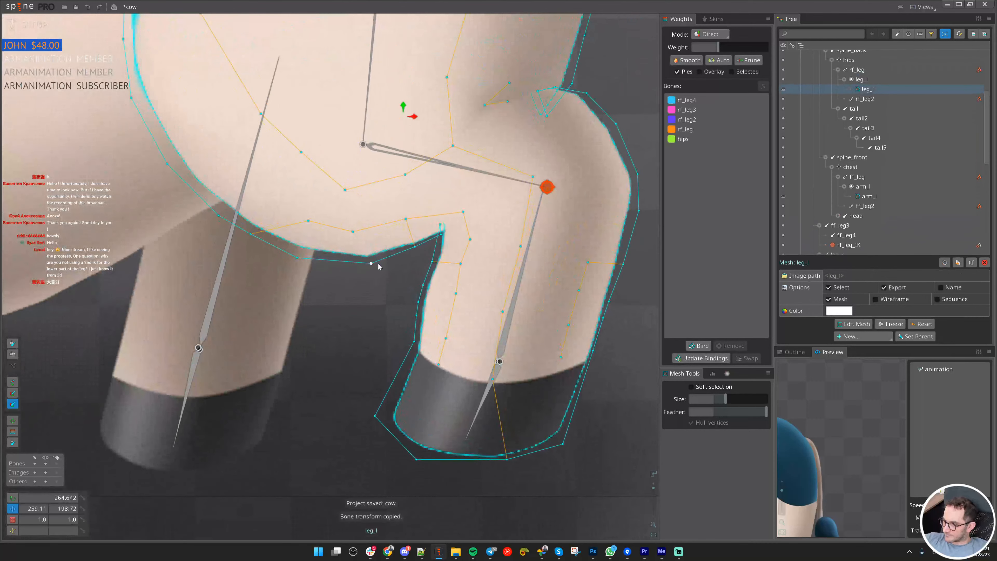
- Undo the test bend and add two more vertices to the near rear leg's leg_l mesh
key(ctrl+z)
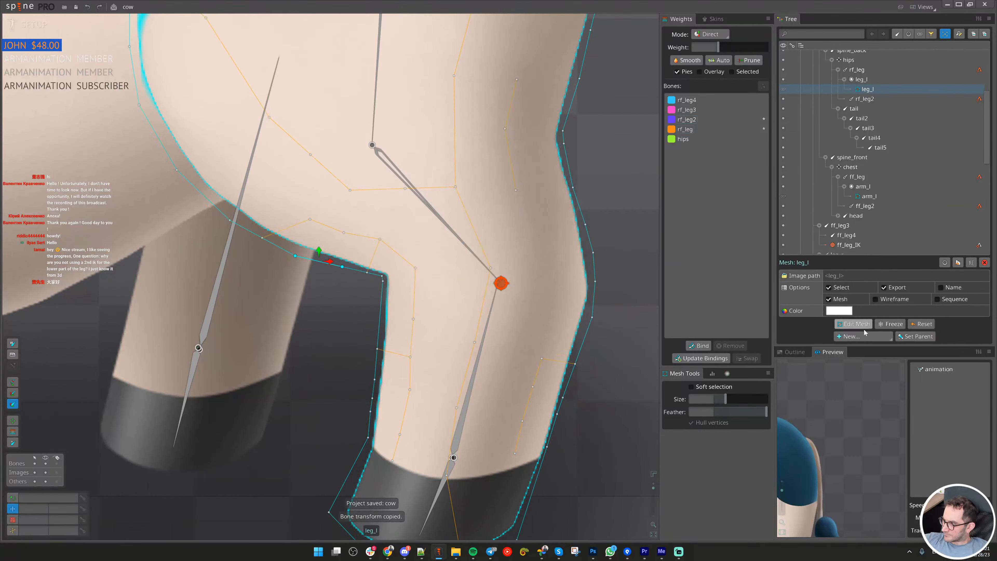
click(862, 326)
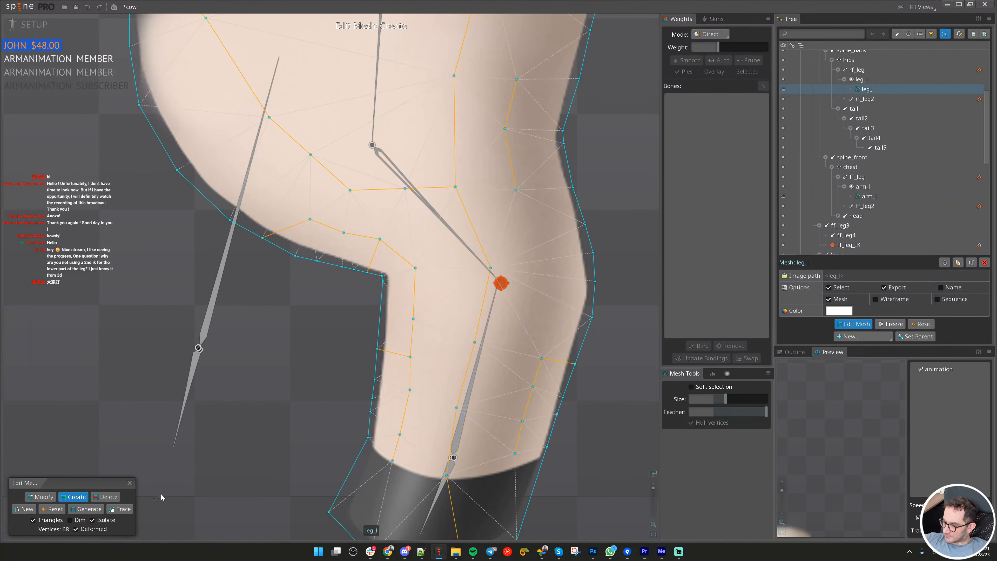
click(130, 483)
- Copy the rf_leg3 bone's transform, test-bend the leg by moving the bone to 315.02, 64.434, and undo the move
click(471, 396)
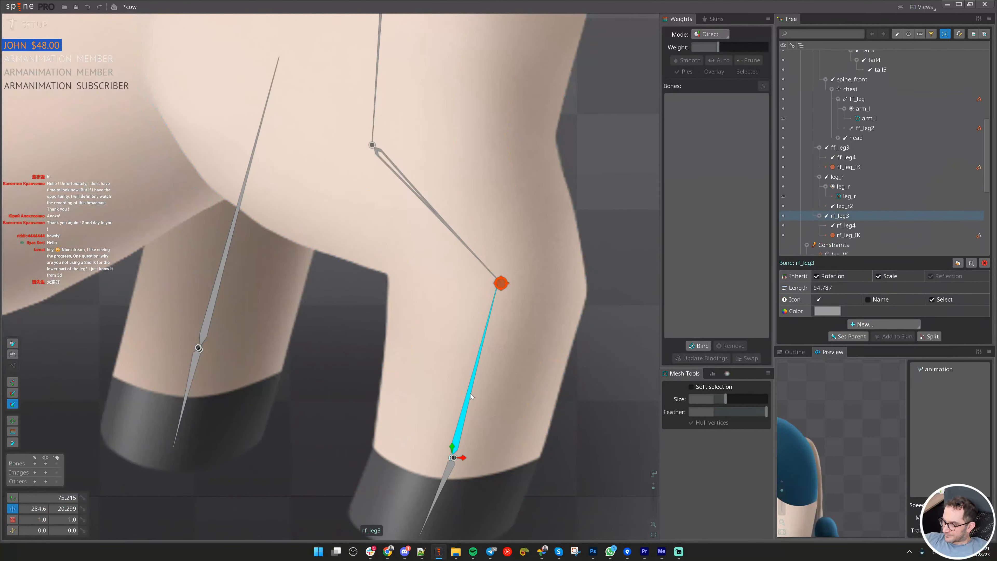
key(ctrl+c)
drag(471, 396, 528, 312)
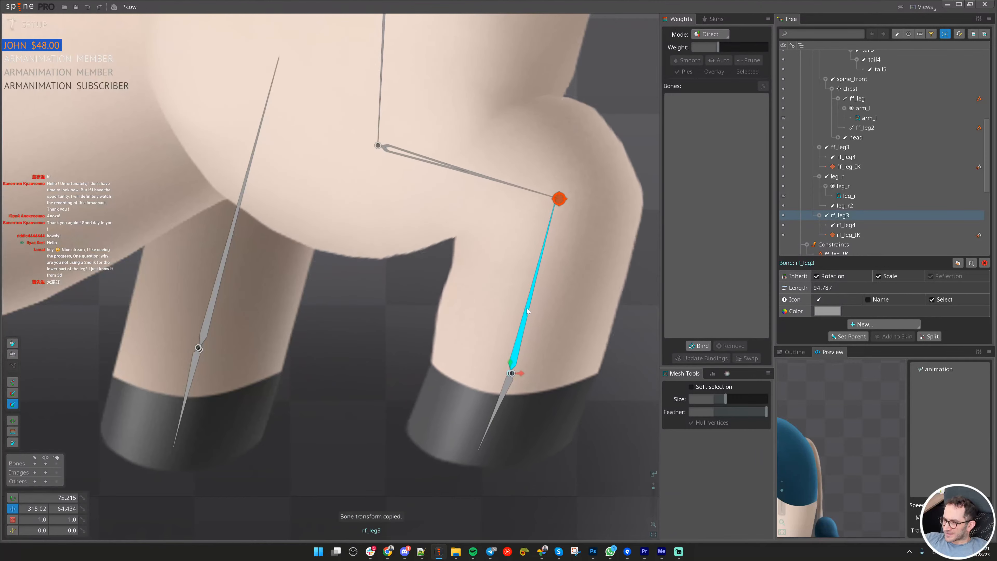
drag(391, 301, 368, 369)
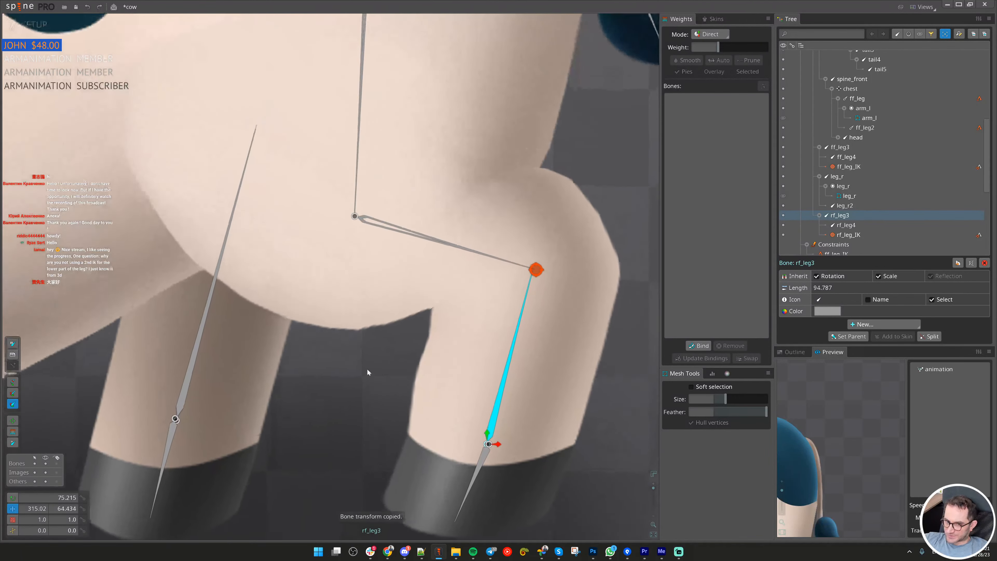
scroll(368, 369, down, 3)
key(ctrl+z)
- Deselect the rf_leg3 bone and save the project
scroll(381, 344, down, 5)
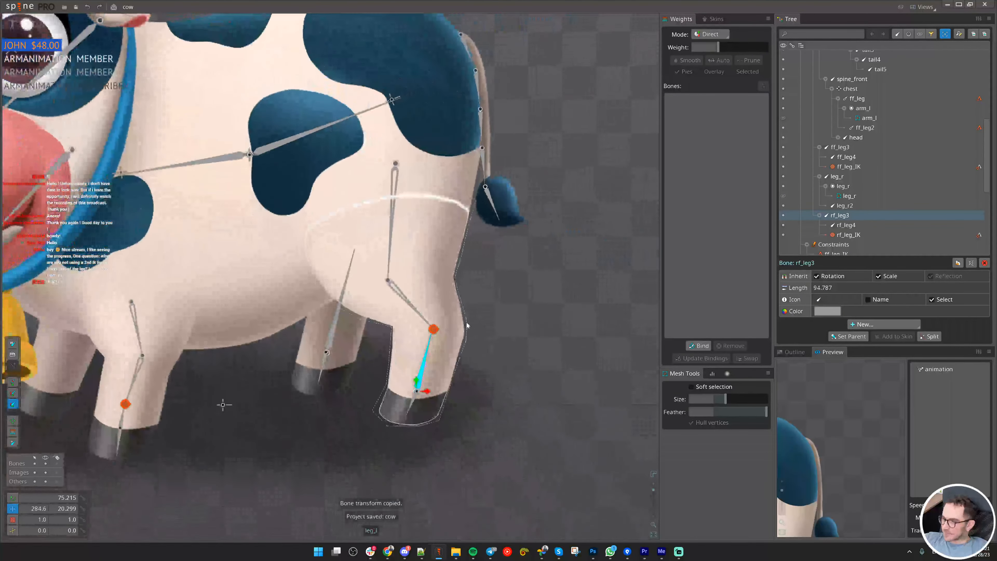
click(509, 331)
key(ctrl+s)
drag(509, 328, 513, 391)
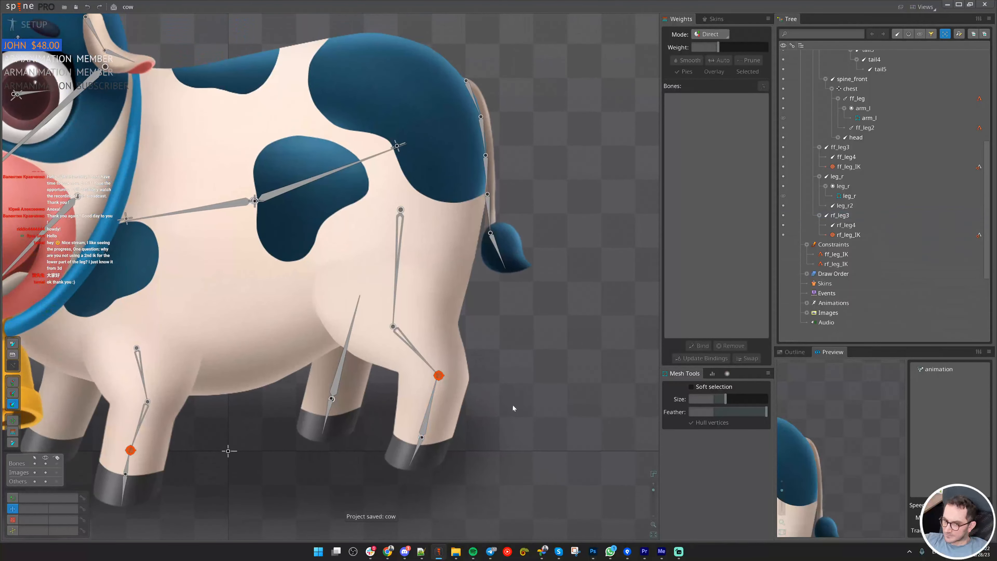
- Test-pull the near rear leg's lower bone backward, undo the move and select the far rear leg's leg_r bone
drag(431, 405, 589, 378)
key(ctrl+z)
click(340, 368)
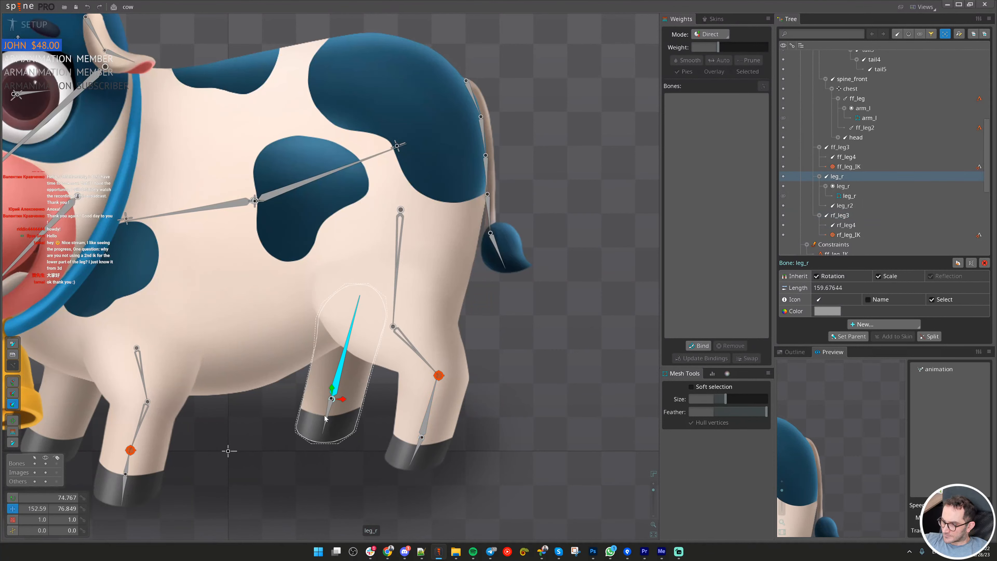
- Test-rotate the far rear leg's lower bone, undo the rotation and reselect the leg_r bone
key(c)
drag(328, 420, 347, 431)
key(ctrl+z)
key(v)
click(340, 379)
scroll(340, 378, down, 5)
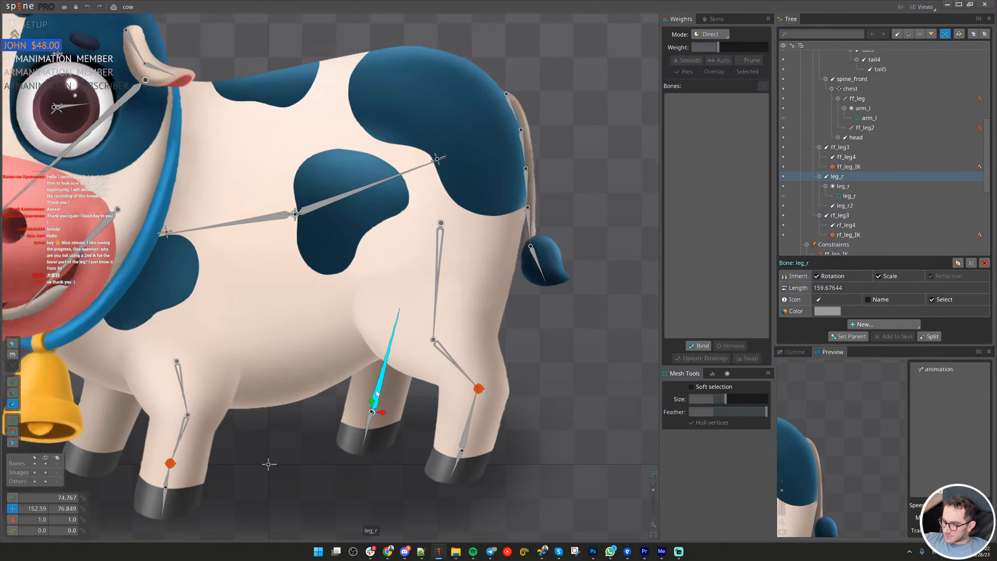
- Test-bend the far rear leg by moving the leg_r bone to 165.37, 111.34, and undo the move
scroll(340, 378, up, 2)
scroll(384, 293, up, 1)
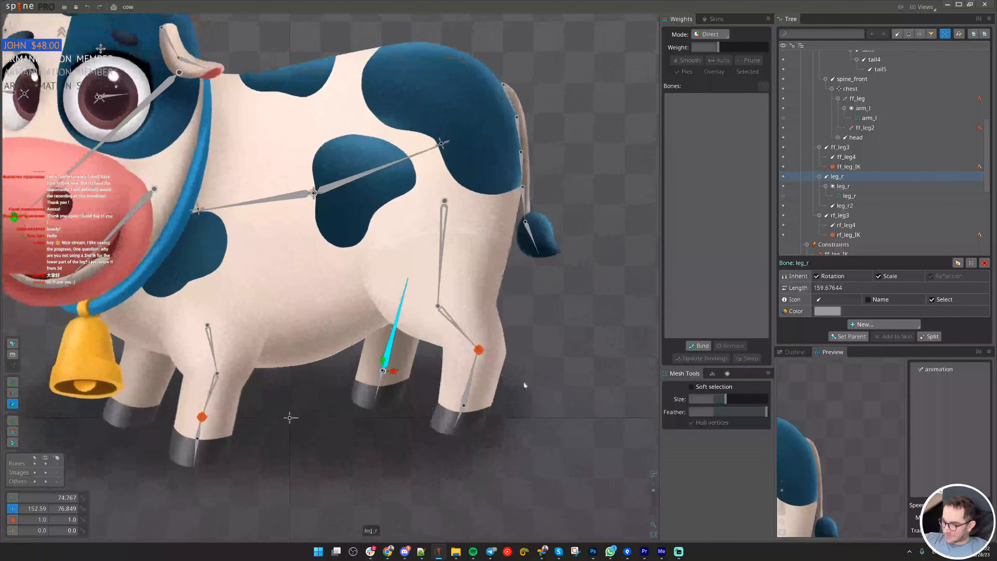
drag(549, 380, 554, 368)
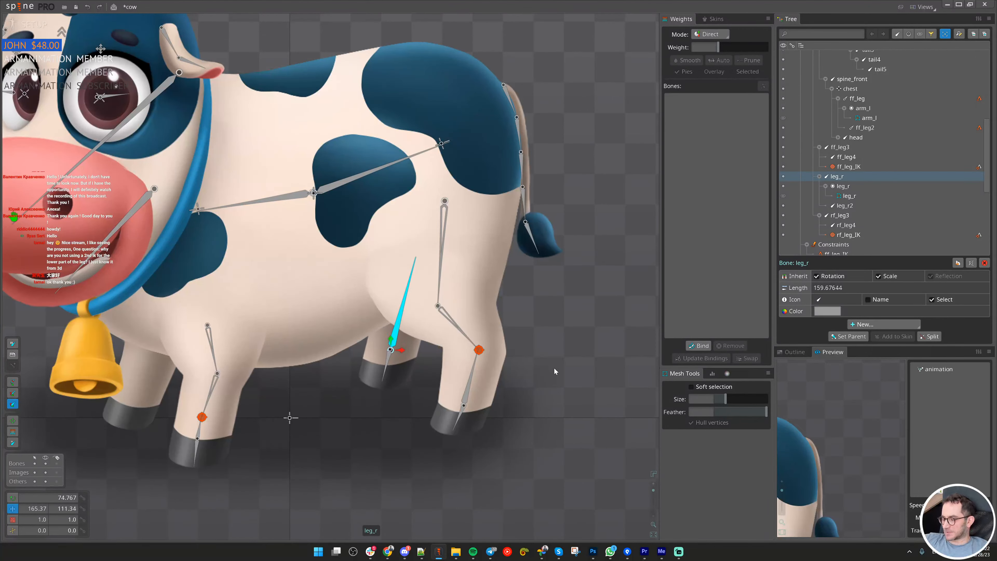
key(ctrl+z)
scroll(343, 317, up, 1)
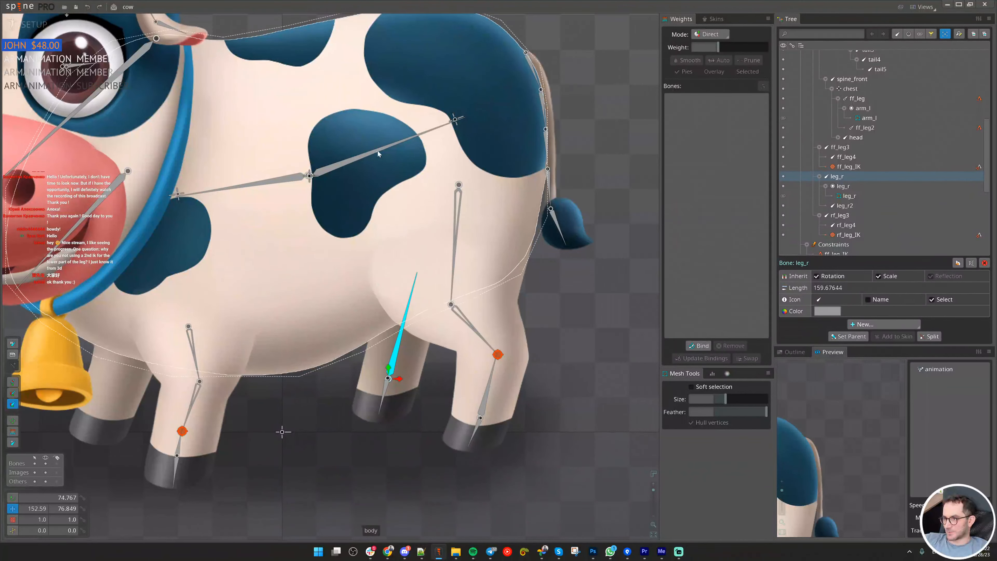
- Rotate the spine_back bone to 10.18° and select the far rear leg's lower bone leg_r2
drag(378, 153, 593, 332)
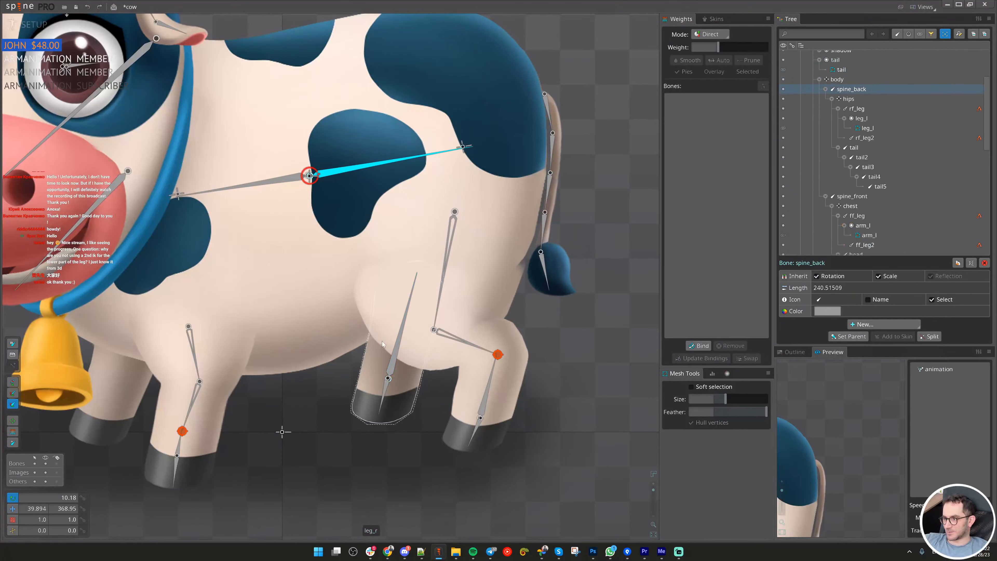
click(411, 309)
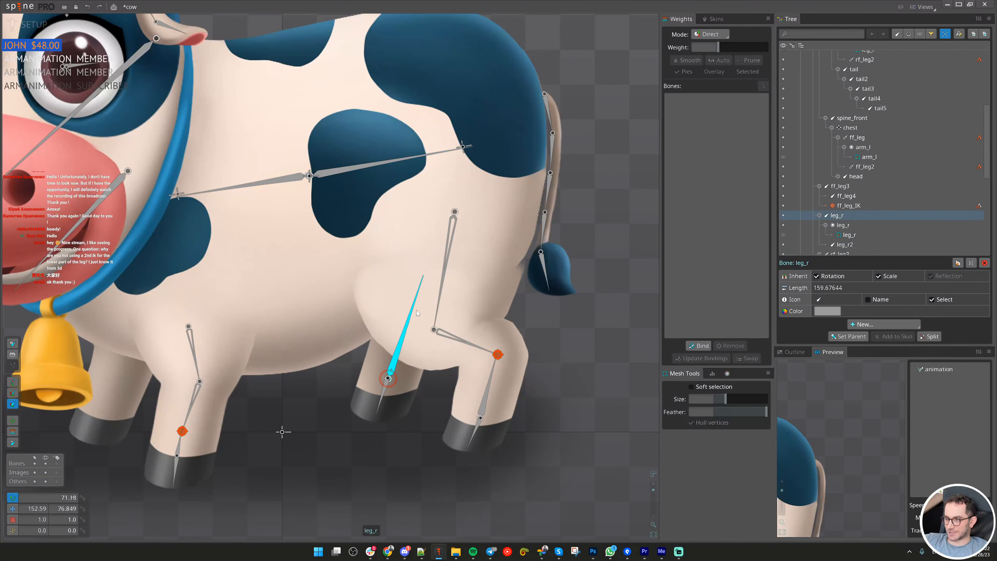
click(384, 396)
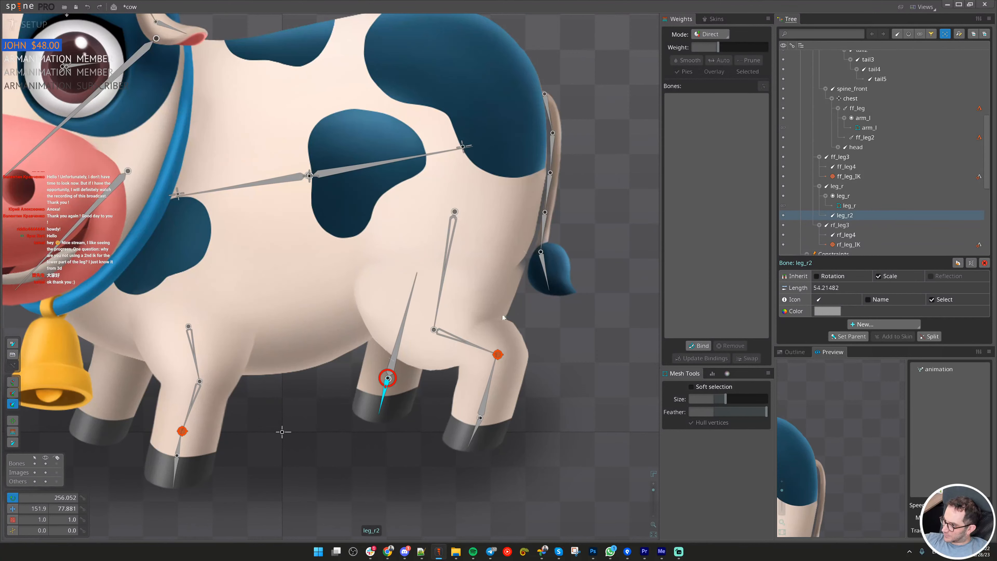
- Compare the far rear leg's mesh and bones with the near rear leg, selecting the leg_r and rf_leg3 bones together
scroll(612, 330, down, 1)
drag(500, 350, 562, 352)
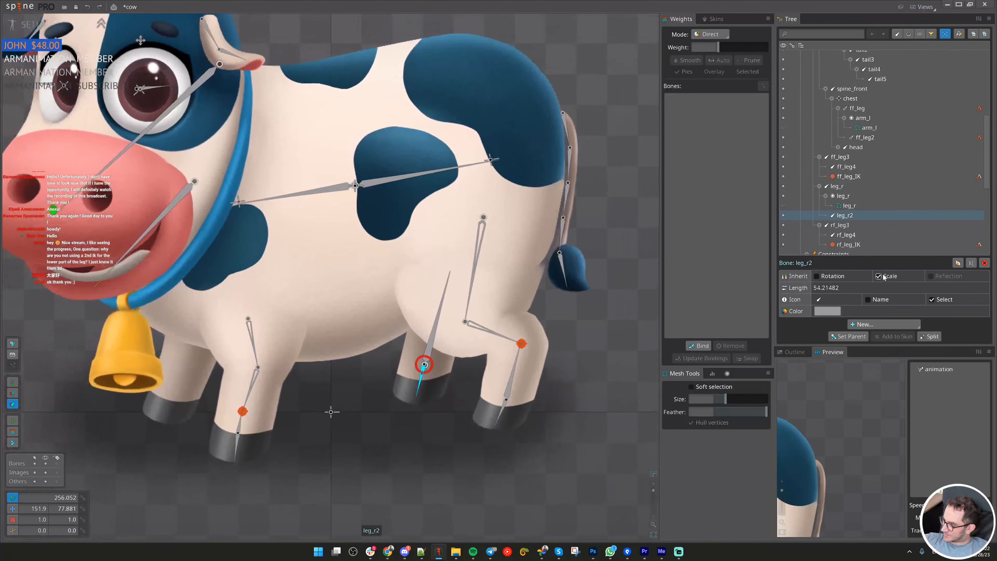
click(436, 325)
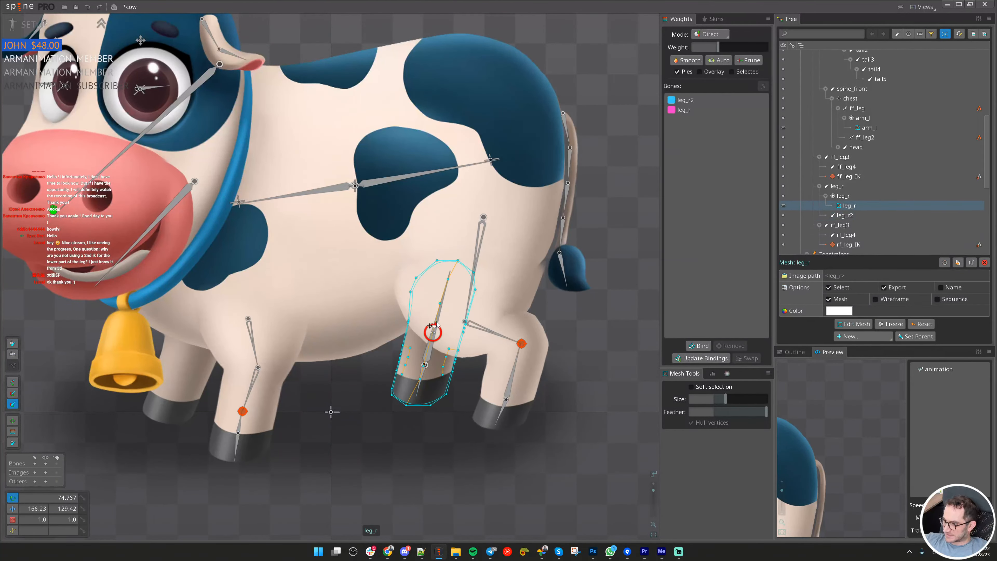
scroll(583, 351, up, 2)
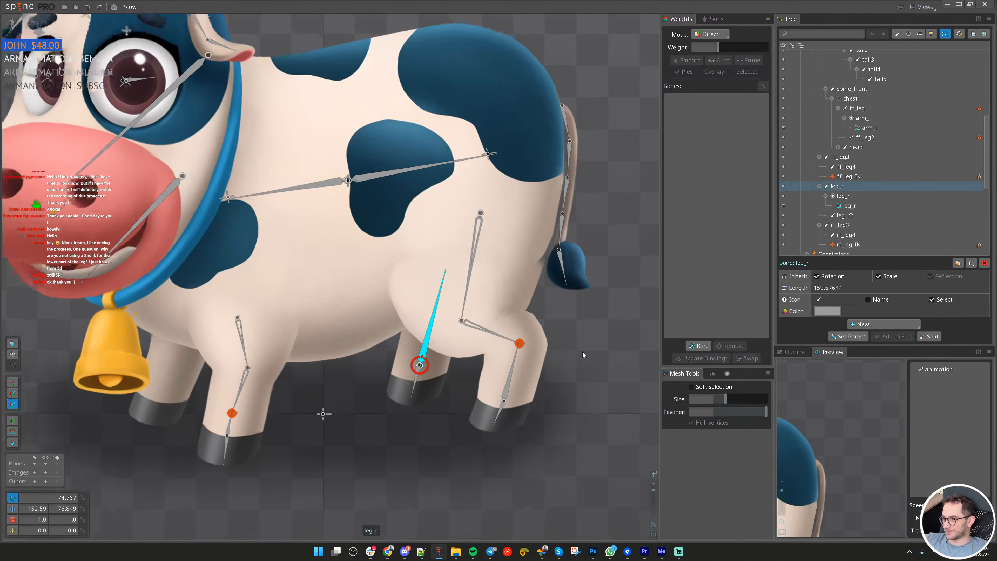
drag(583, 351, 522, 362)
scroll(542, 371, down, 2)
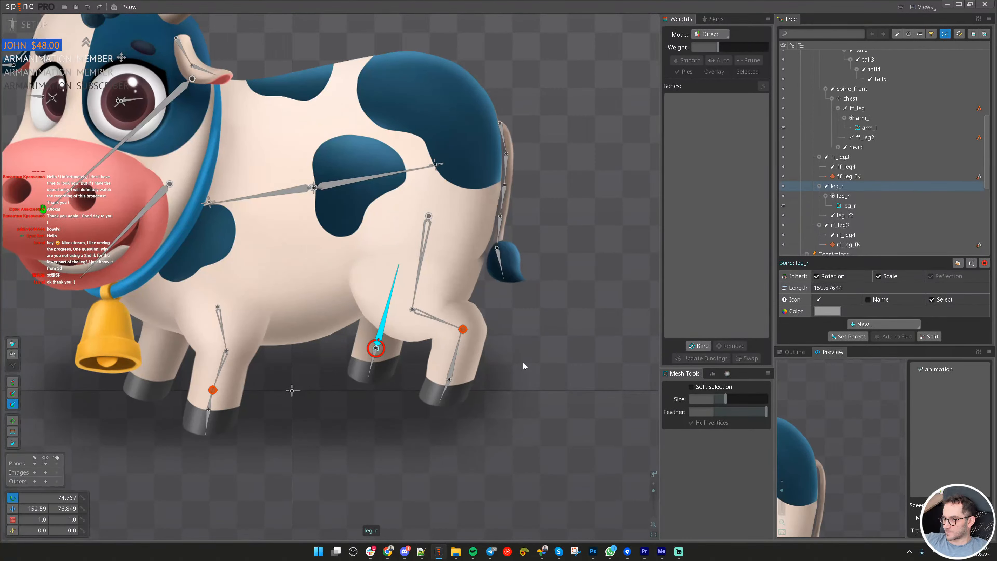
drag(246, 416, 350, 426)
drag(528, 357, 483, 350)
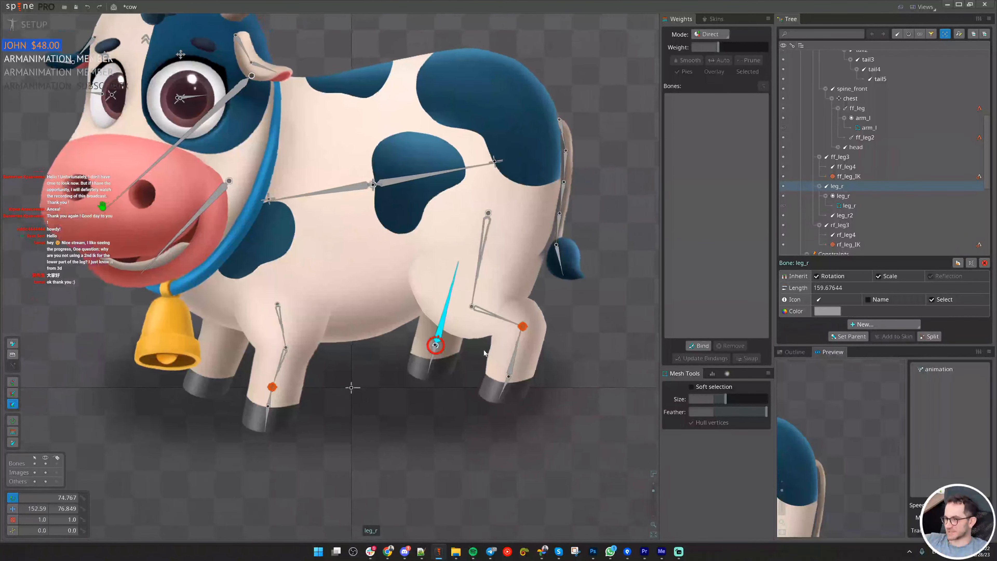
click(513, 356)
ctrl+click(440, 320)
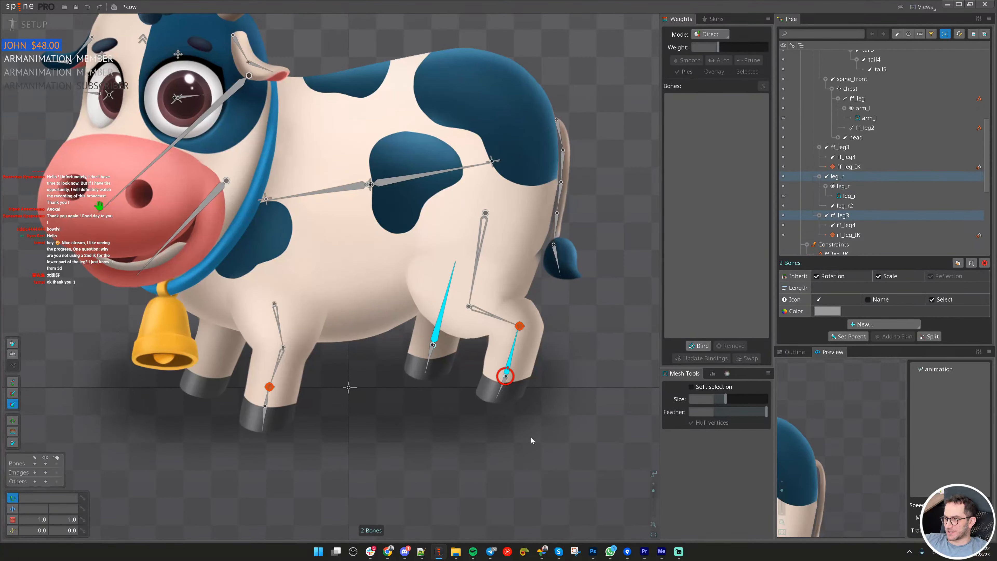
- Select only the far rear leg's leg_r bone, test-move it and undo the move
key(space)
click(445, 303)
key(c)
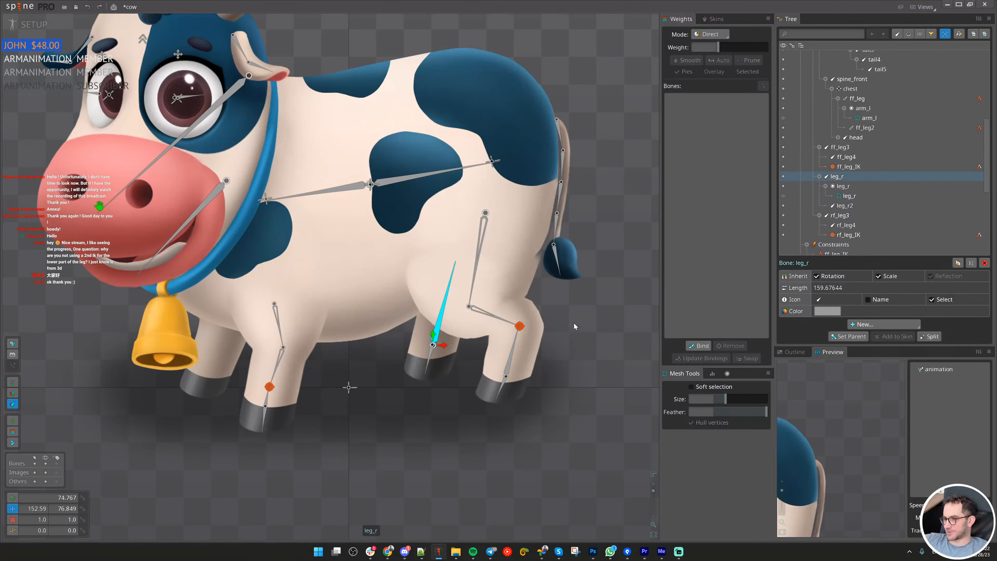
mouse_move(574, 324)
mouse_down()
mouse_move(588, 373)
mouse_move(555, 302)
mouse_move(559, 317)
mouse_up()
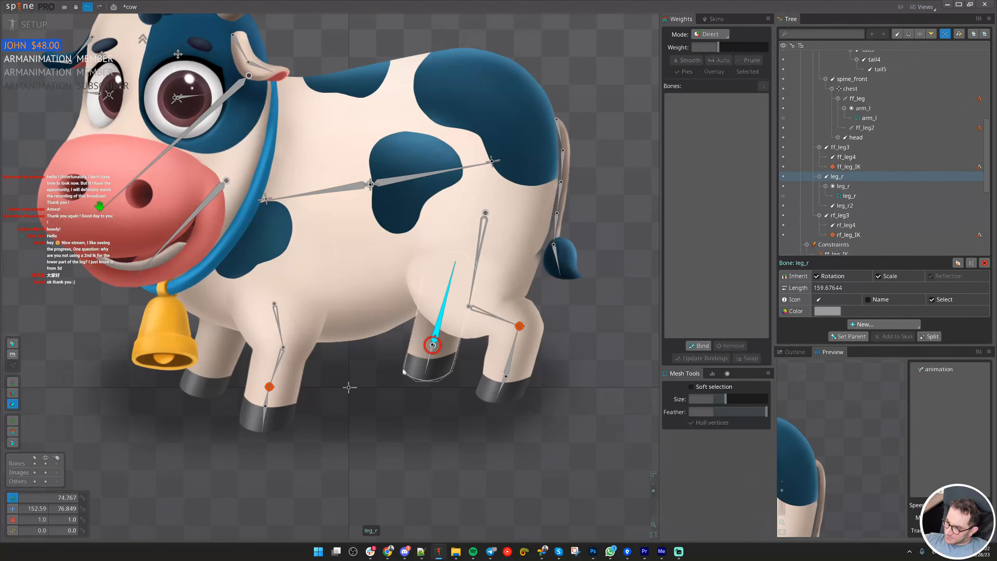
- Examine the near front leg's IK target, arm_l mesh weights and bone chain in the hierarchy, and clear the selection
click(270, 388)
scroll(227, 350, up, 2)
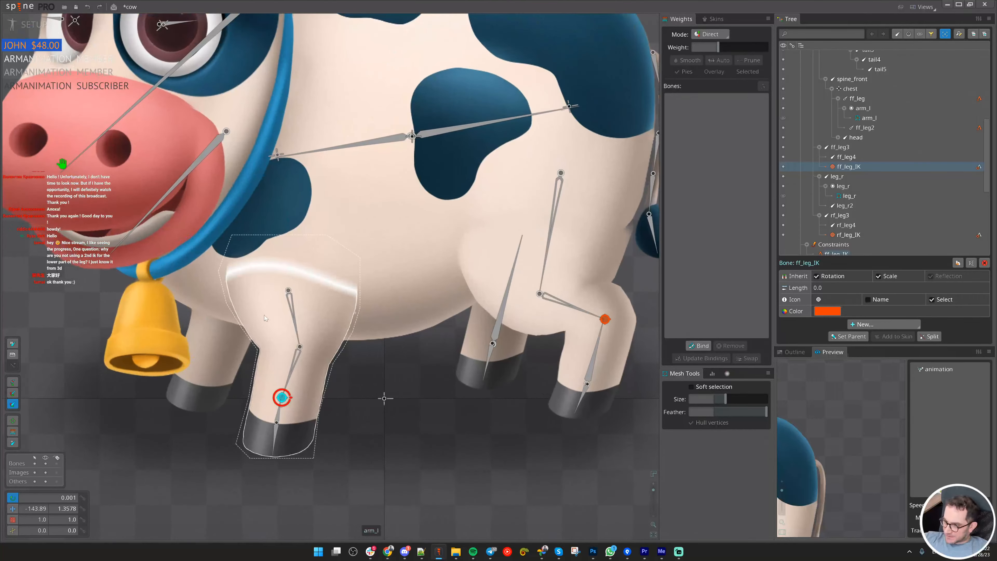
drag(264, 315, 307, 342)
click(272, 371)
click(361, 356)
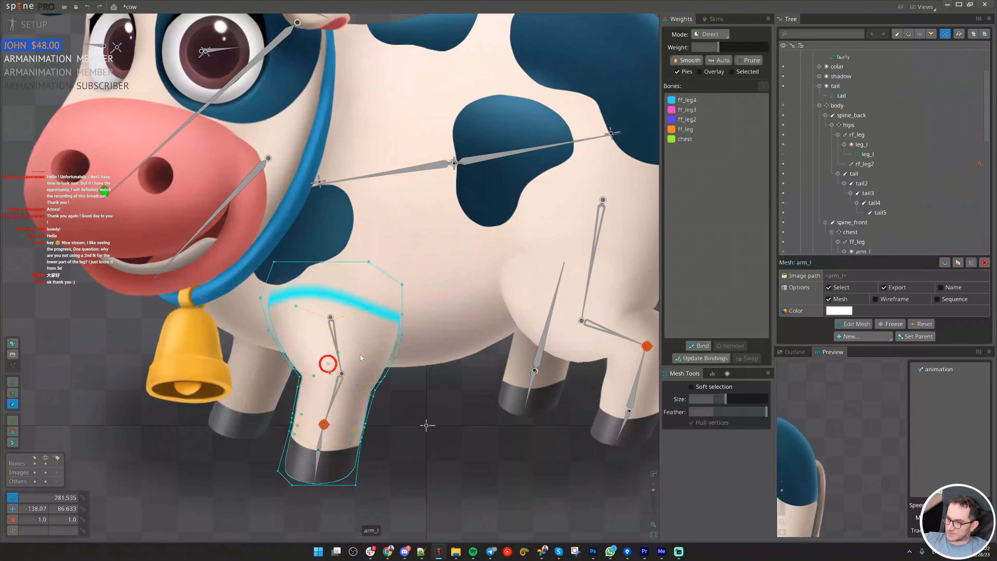
key(v)
key(space)
click(336, 345)
drag(276, 354, 363, 472)
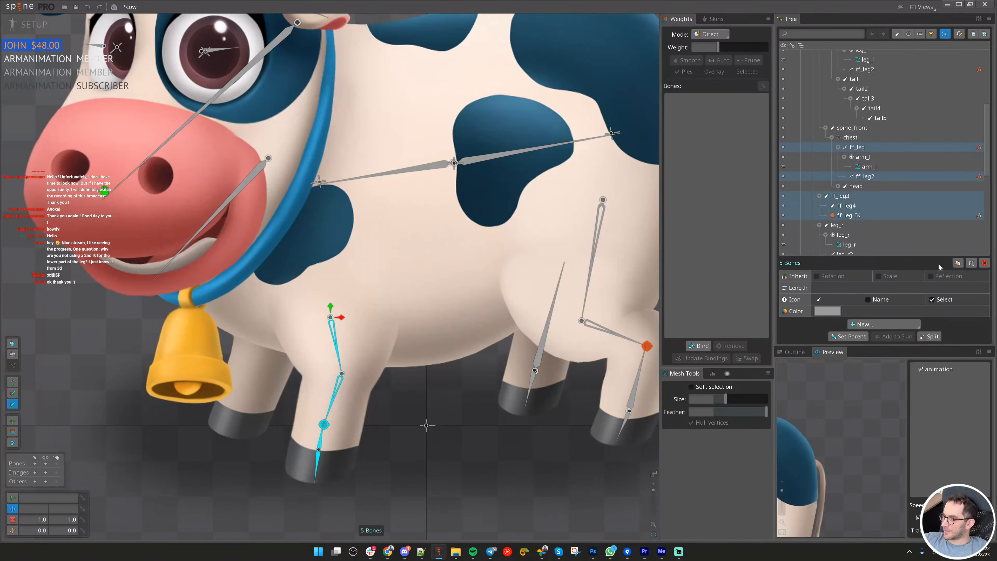
click(855, 149)
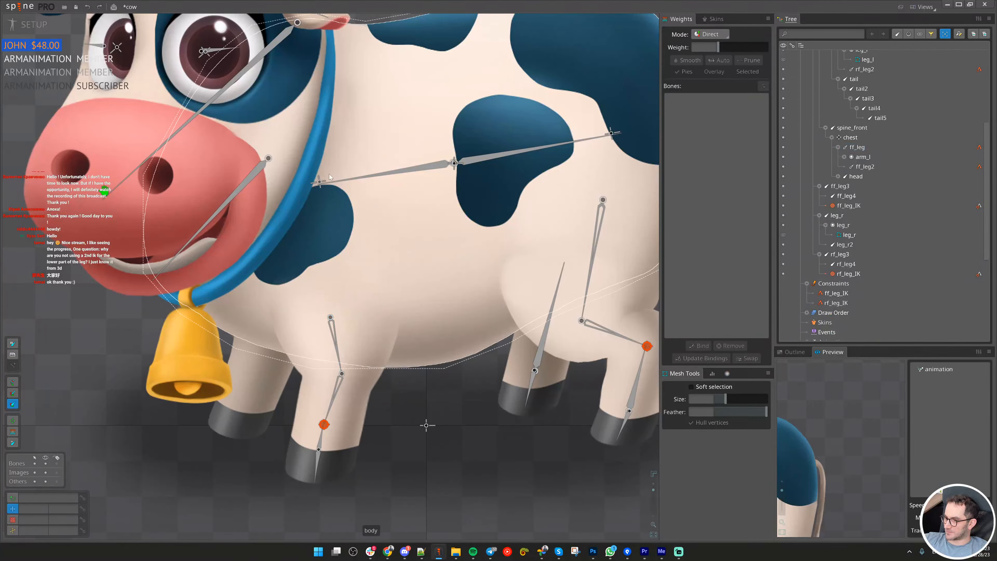
- Draw two connected bones under the chest bone for the far front leg's arm_r mesh, about 70 and 66 long
click(320, 183)
scroll(332, 199, up, 2)
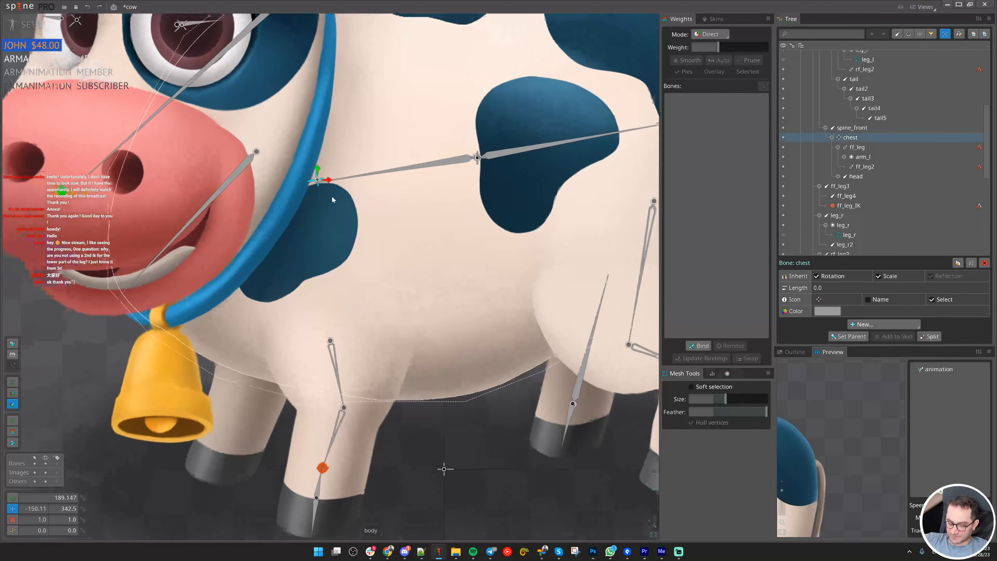
ctrl+click(232, 432)
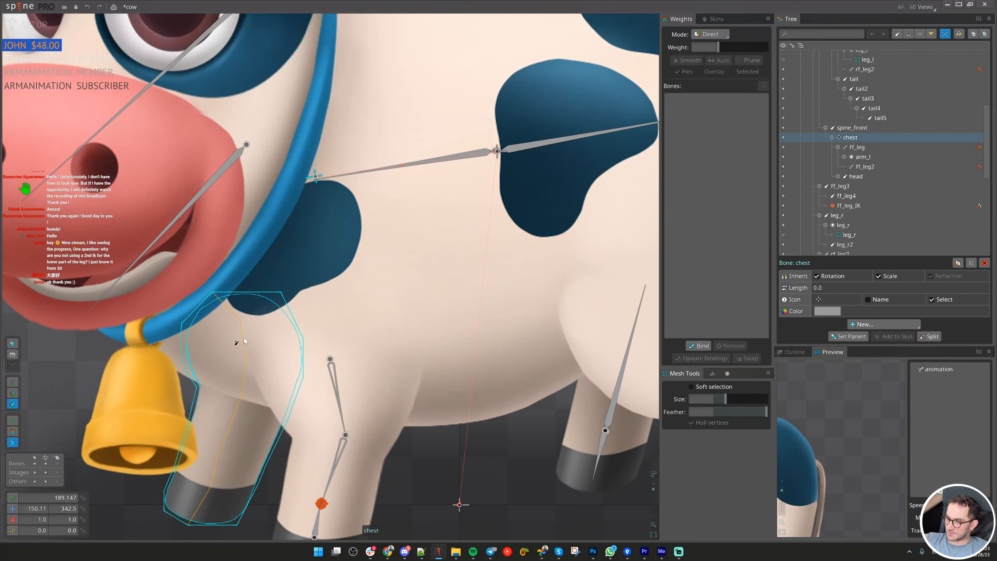
drag(242, 334, 242, 396)
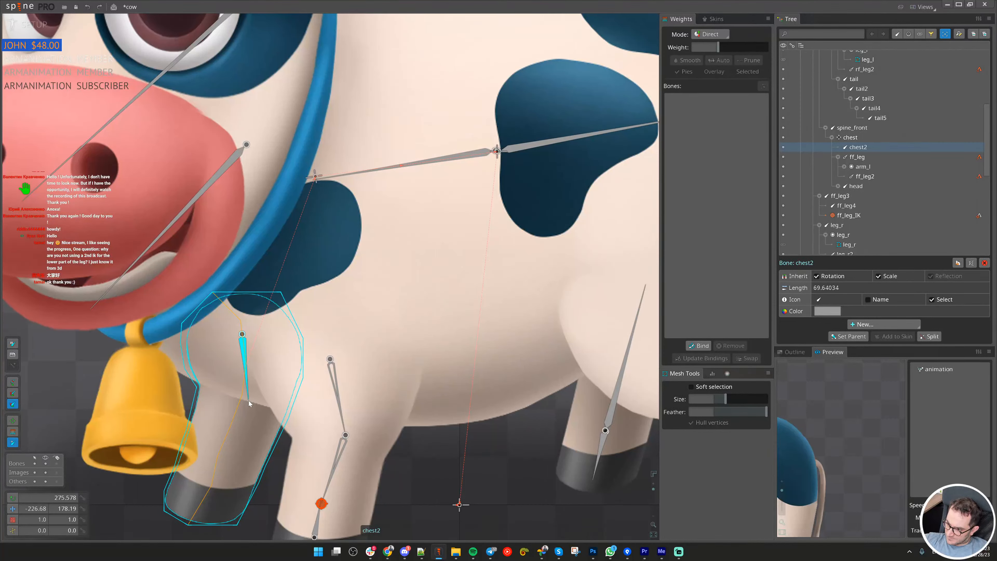
drag(249, 400, 353, 331)
key(Delete)
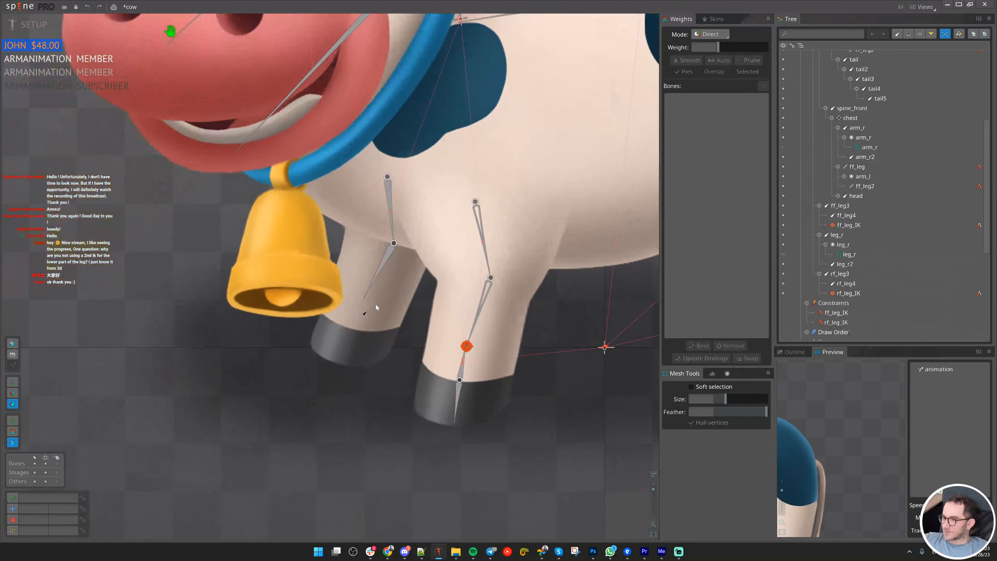
- Rename the far front leg's upper bone arm_r as bf_leg and copy that name
click(392, 202)
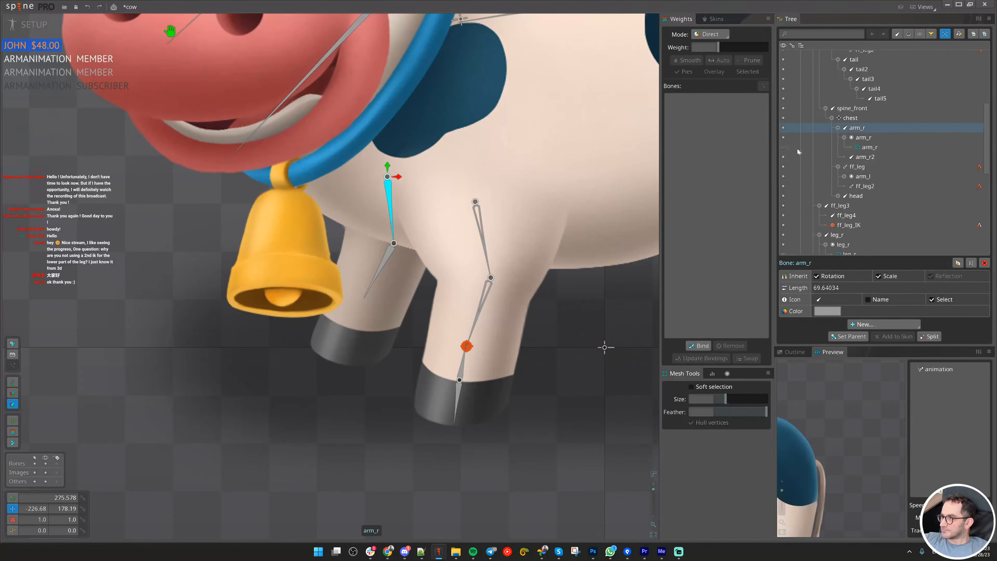
double_click(850, 129)
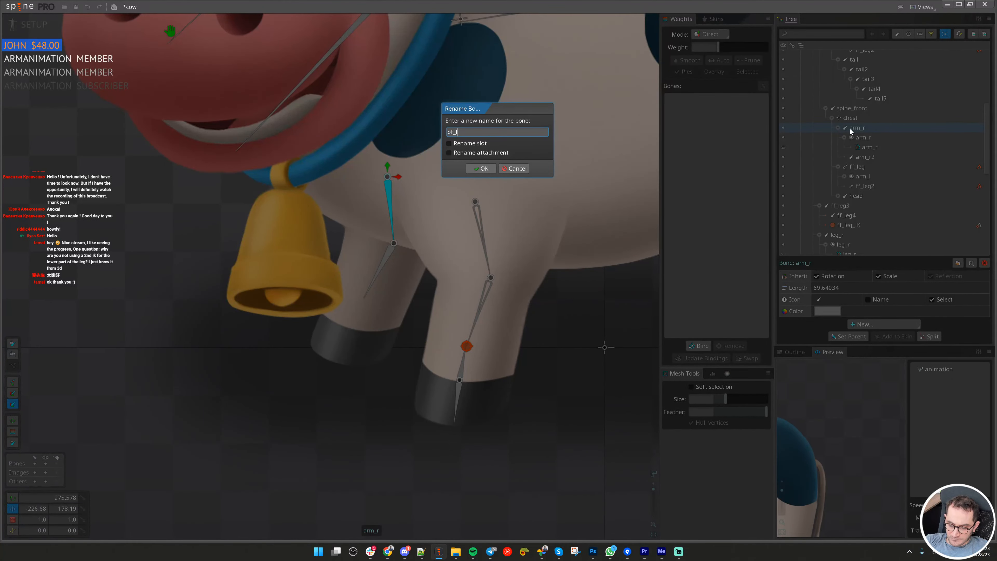
key(Return)
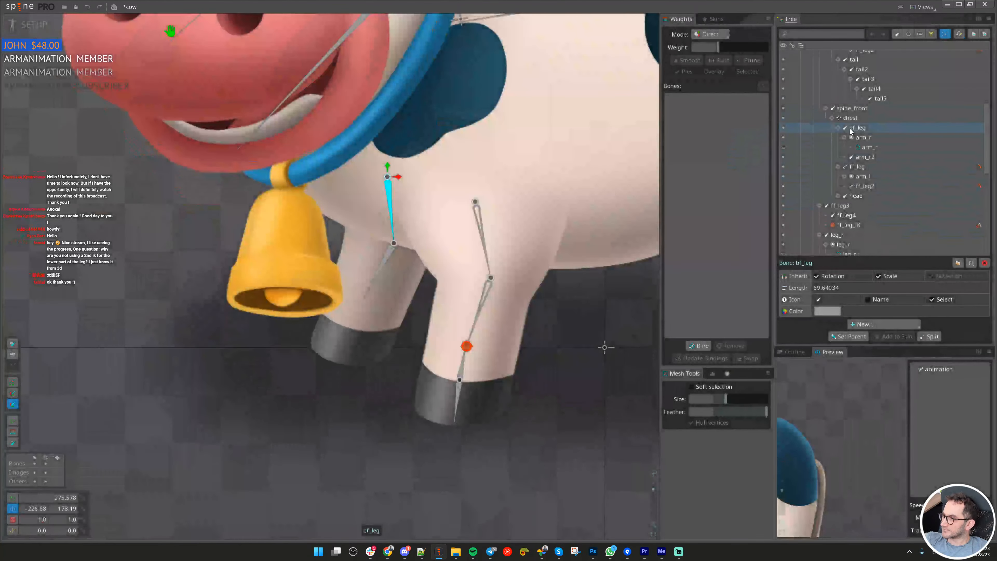
double_click(860, 128)
key(ctrl+c)
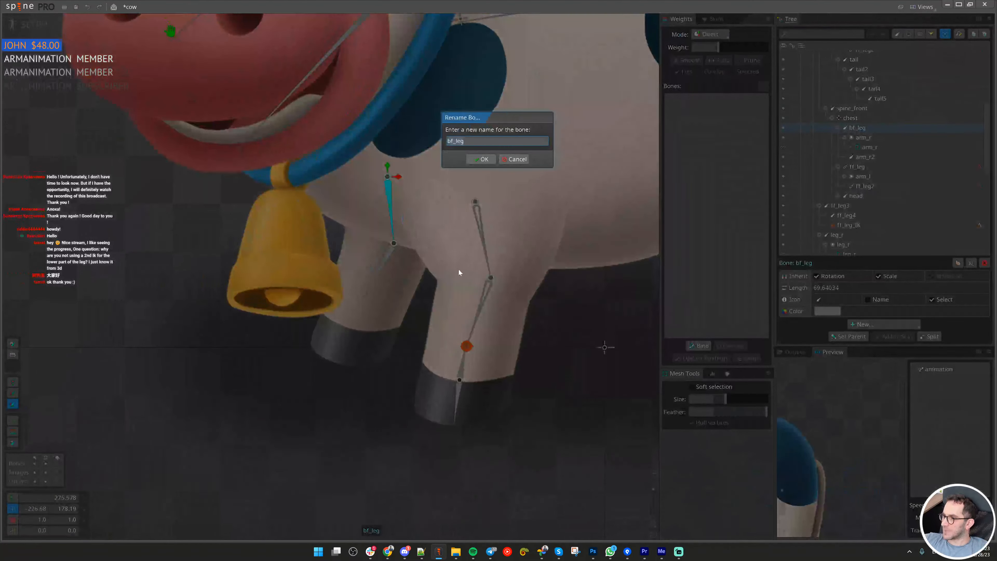
key(Escape)
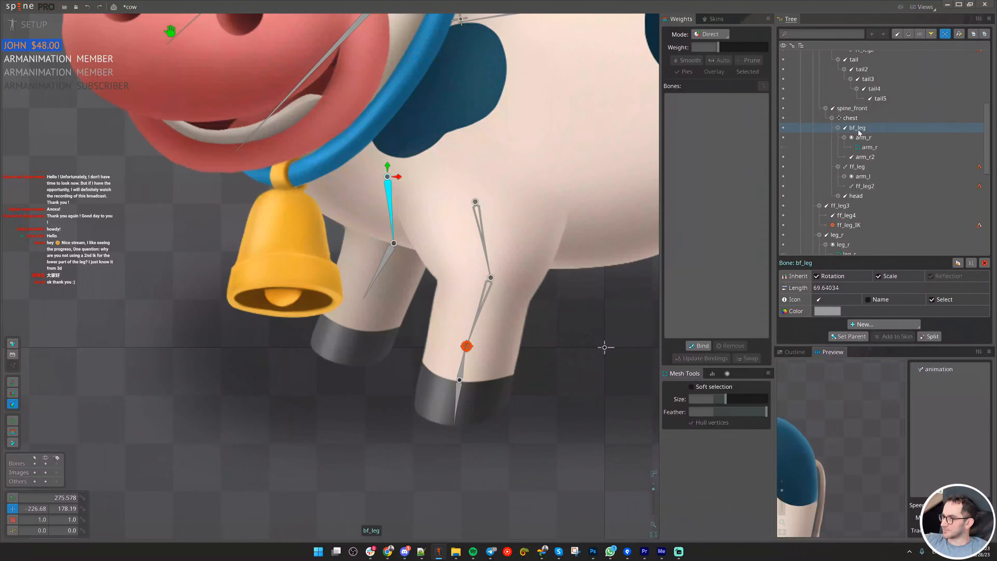
- Rename the far front leg's lower bone arm_r2 as bf_leg2, reusing the copied name
drag(533, 319, 435, 364)
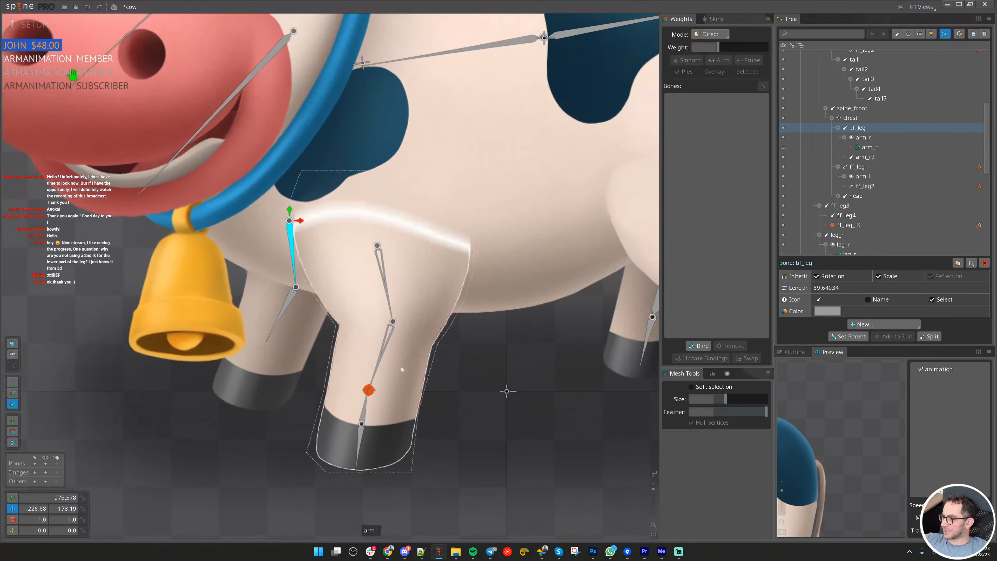
click(284, 313)
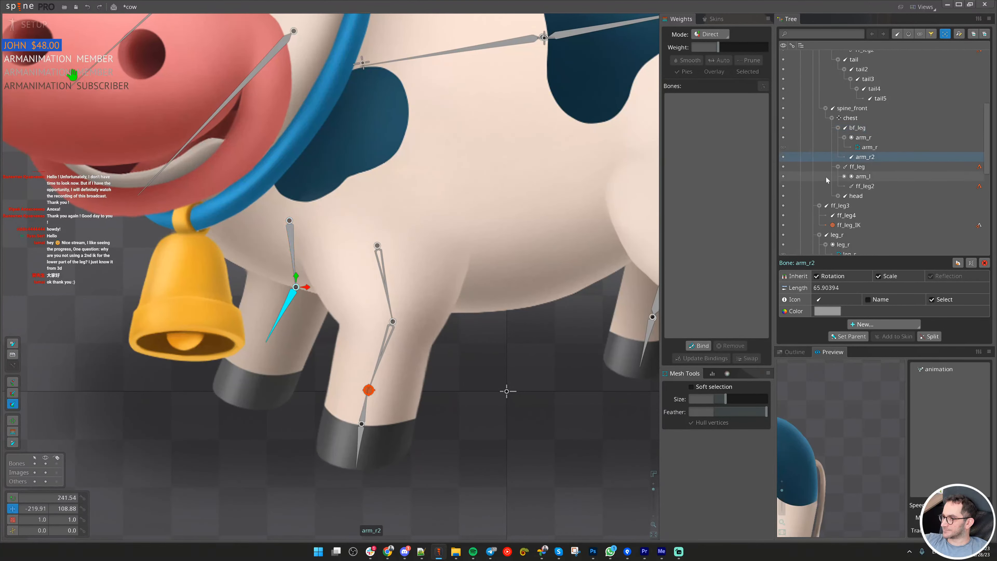
double_click(862, 159)
key(ctrl+v)
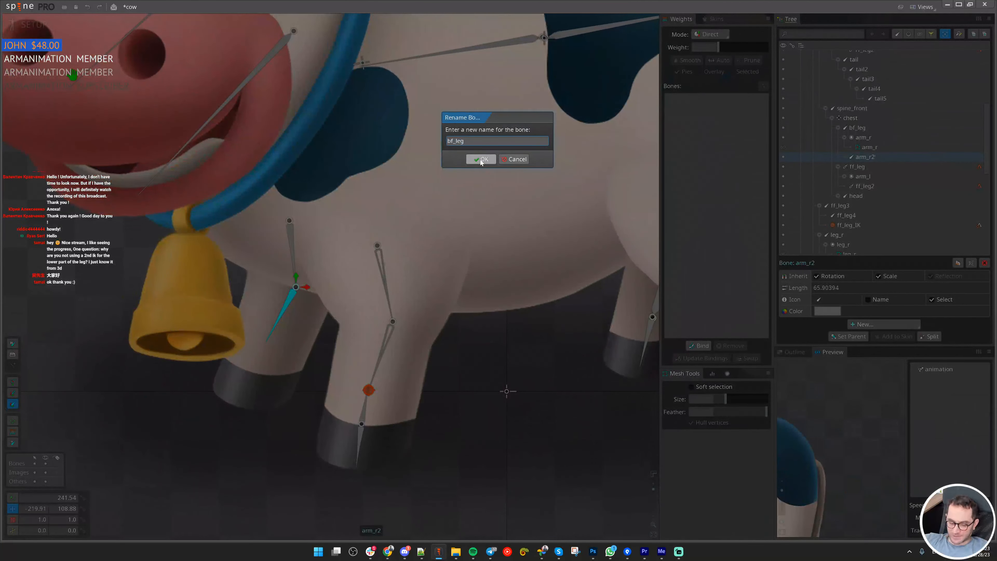
click(482, 160)
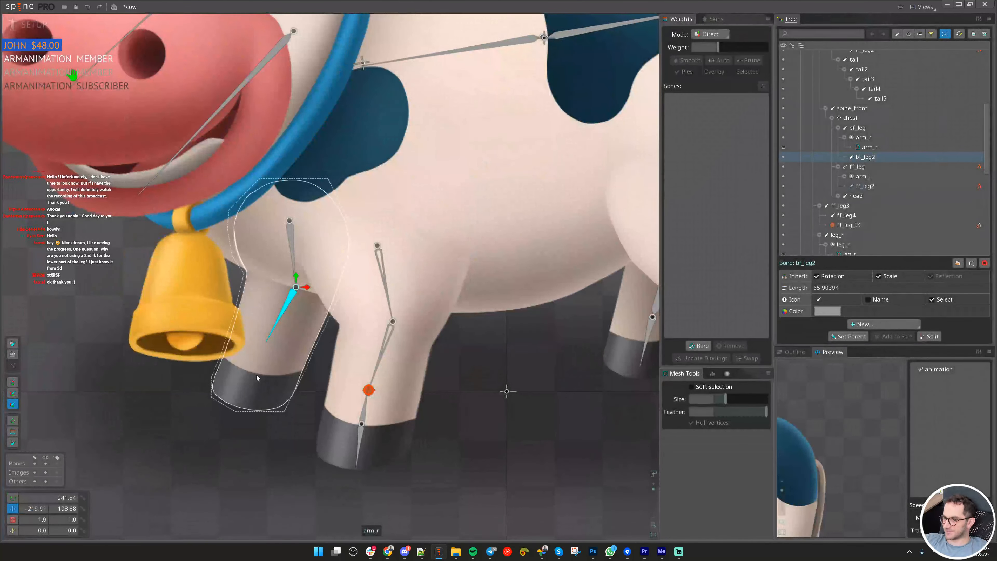
- Draw a bone about 34 long under the character bone, from the far front leg's ankle upward, and name it bf_leg3
scroll(849, 125, up, 5)
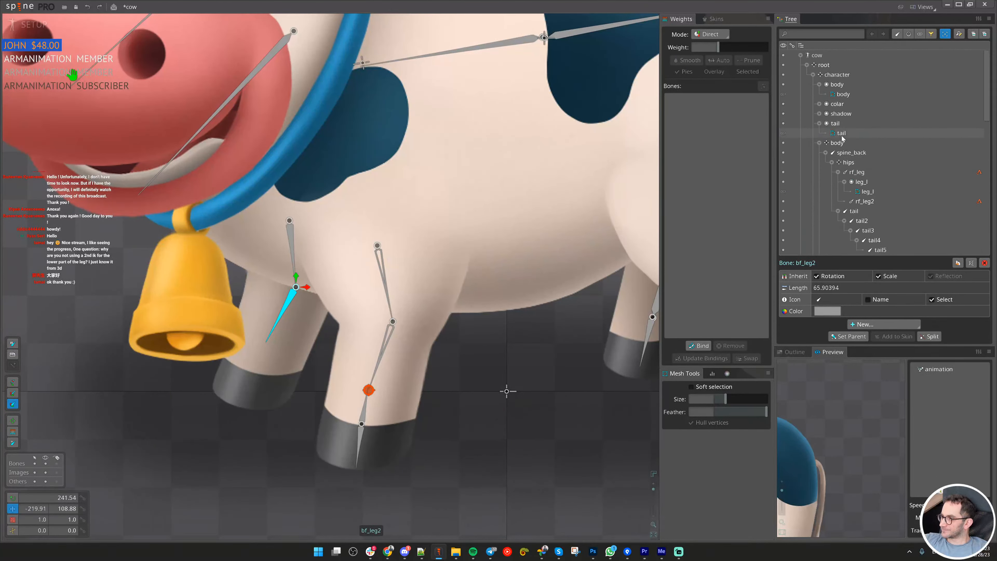
click(837, 74)
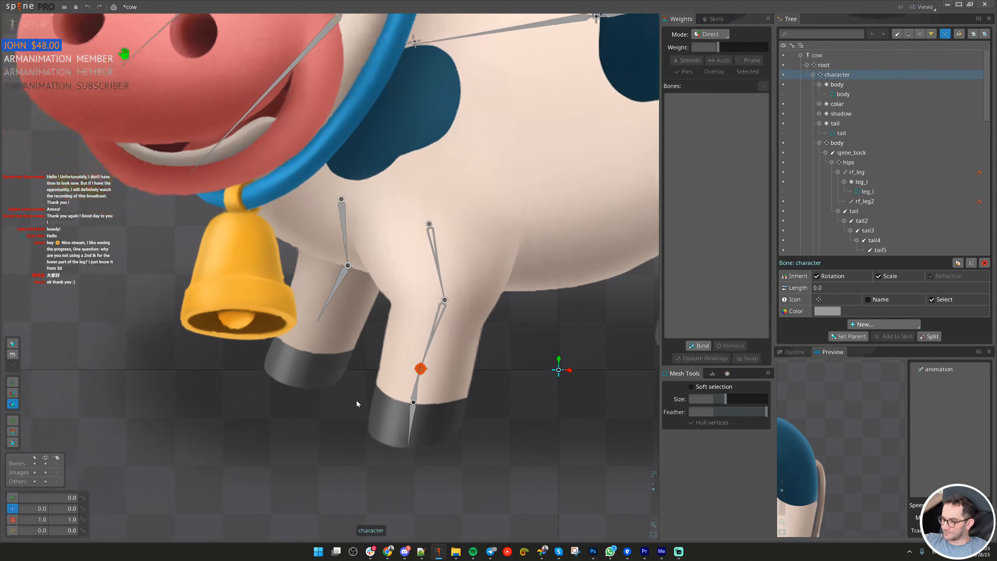
scroll(356, 399, up, 3)
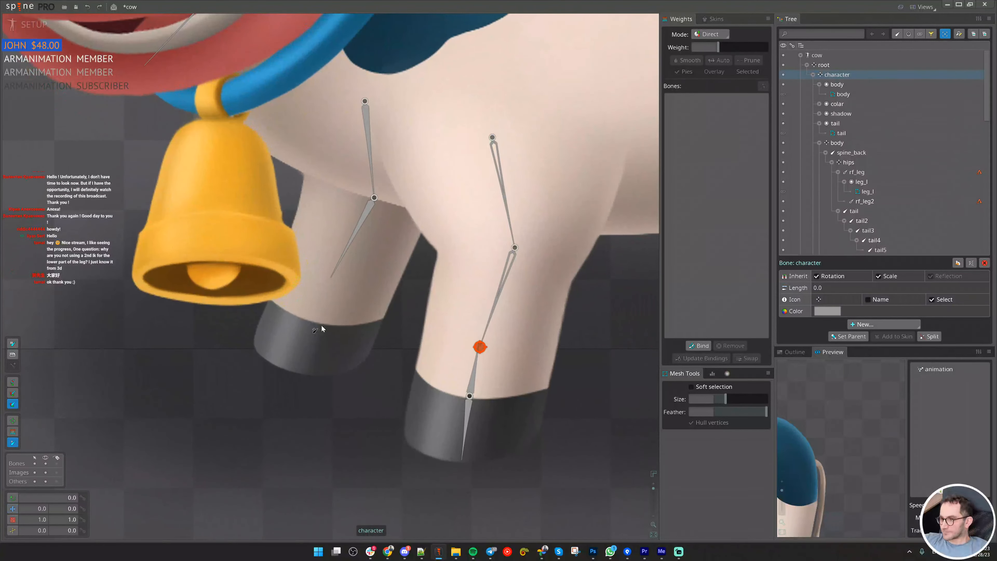
drag(316, 322, 331, 277)
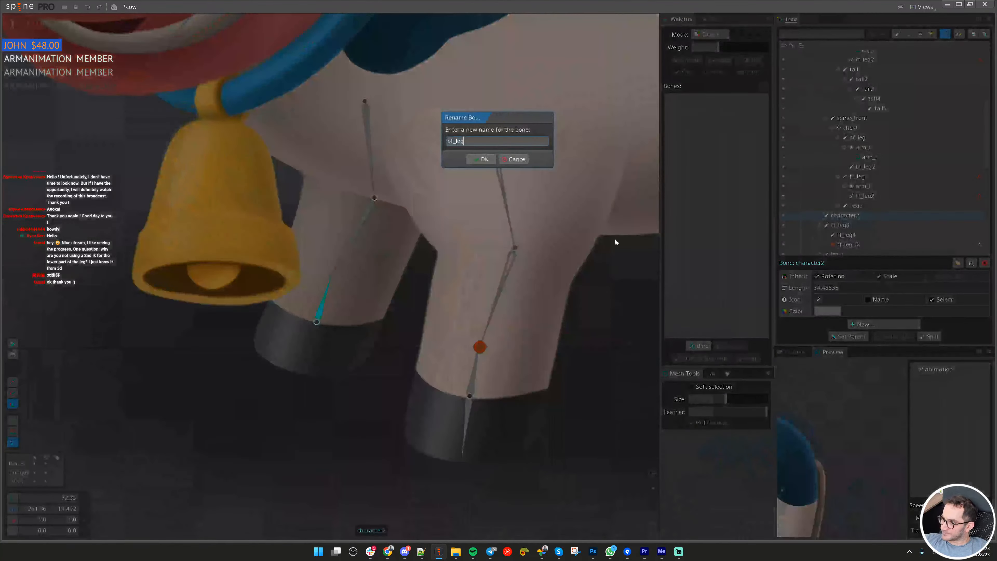
click(483, 160)
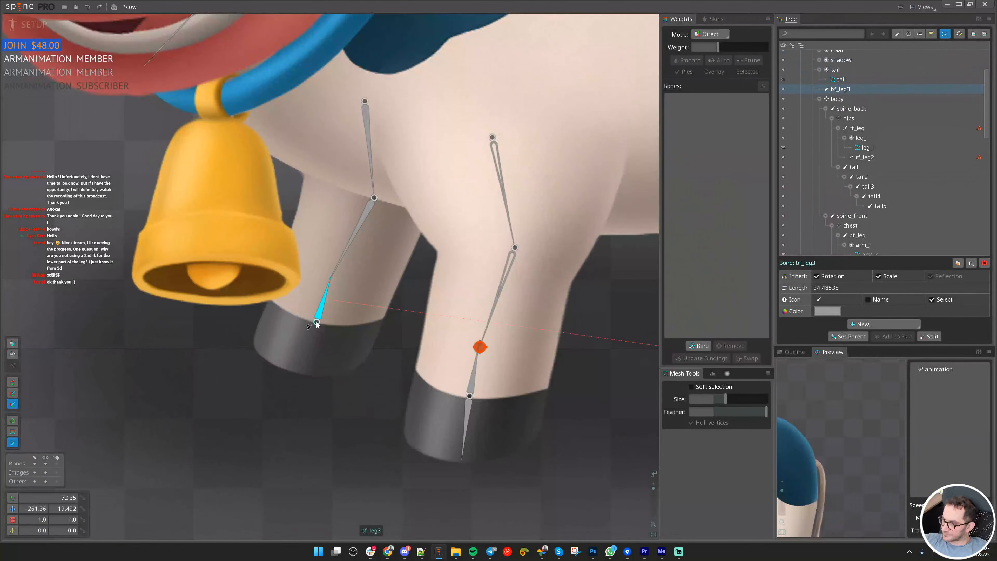
- Draw a child bone of bf_leg3 about 37 long down through the far front hoof, and clear the selection
drag(317, 323, 302, 372)
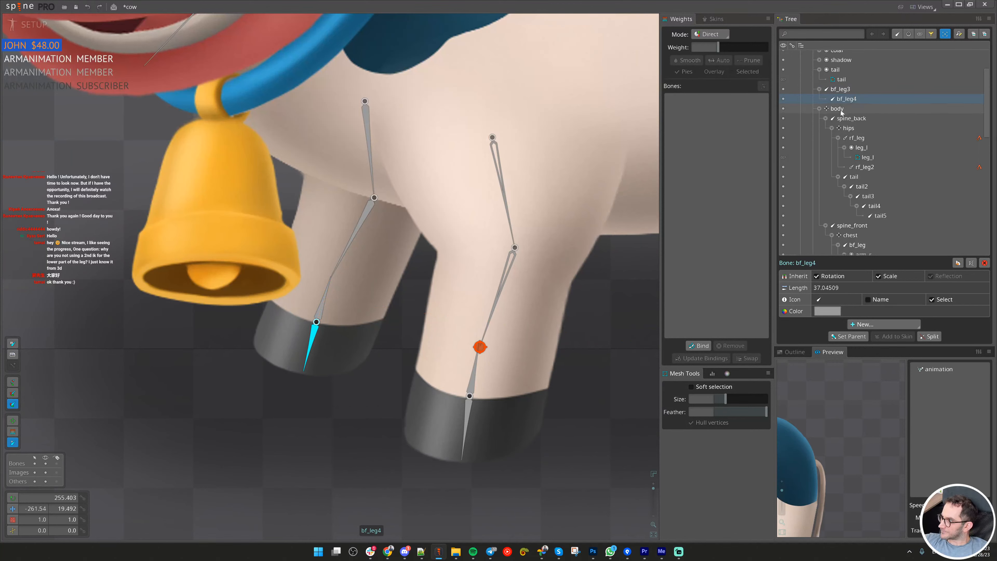
key(v)
key(space)
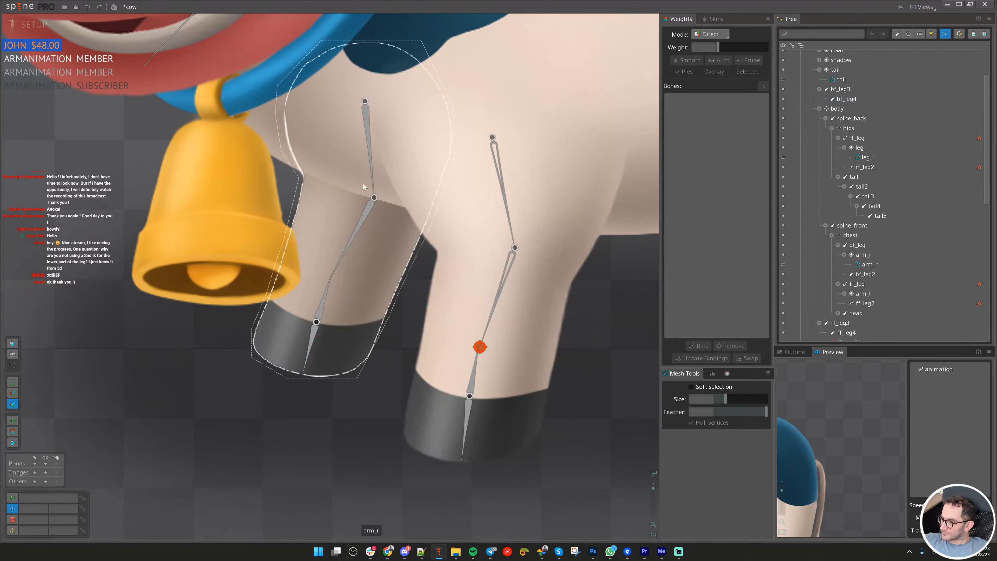
- Create an IK constraint named bf_leg_IK on bf_leg and bf_leg2, with its target at the lower end of bf_leg2
click(368, 151)
ctrl+click(359, 226)
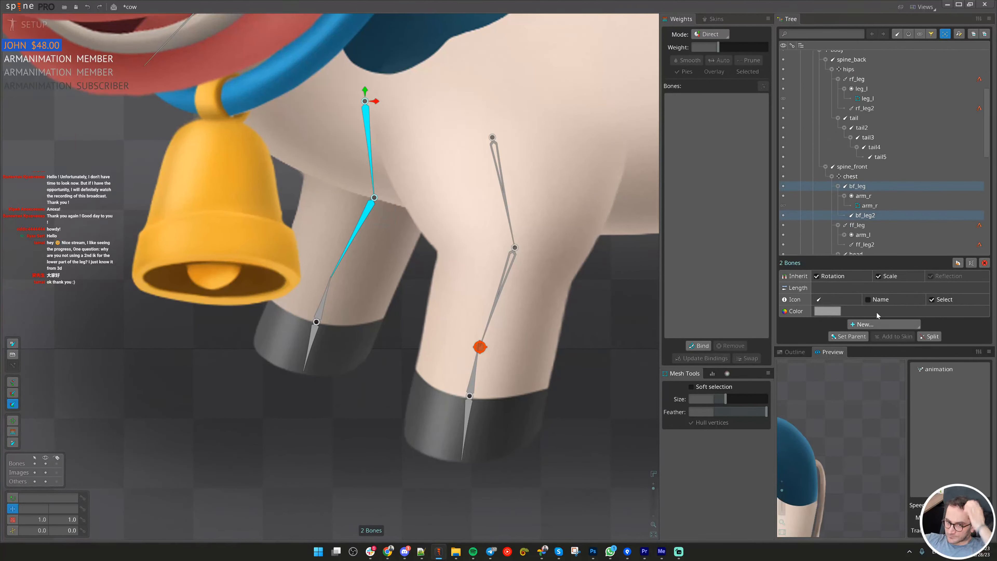
click(888, 325)
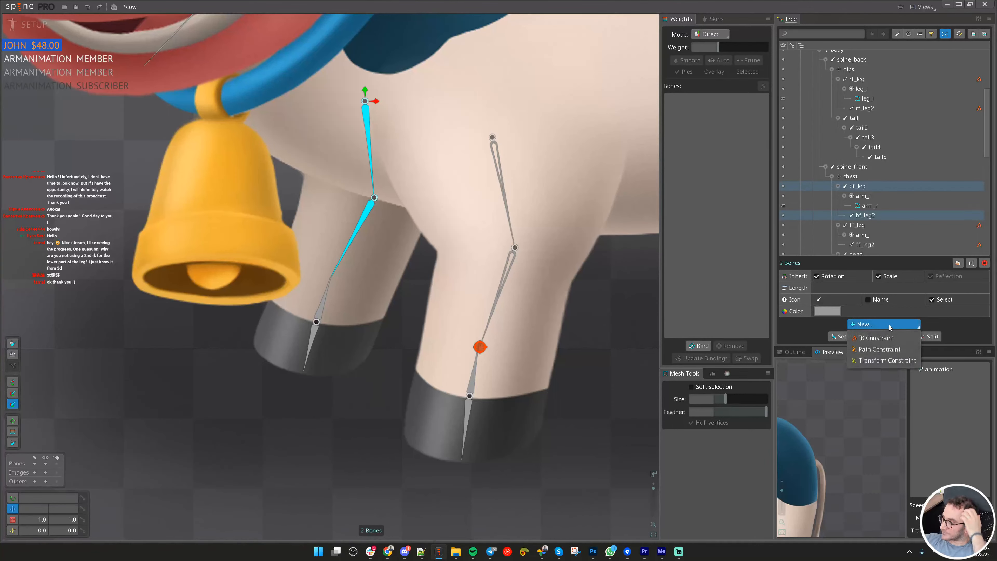
click(879, 337)
click(495, 174)
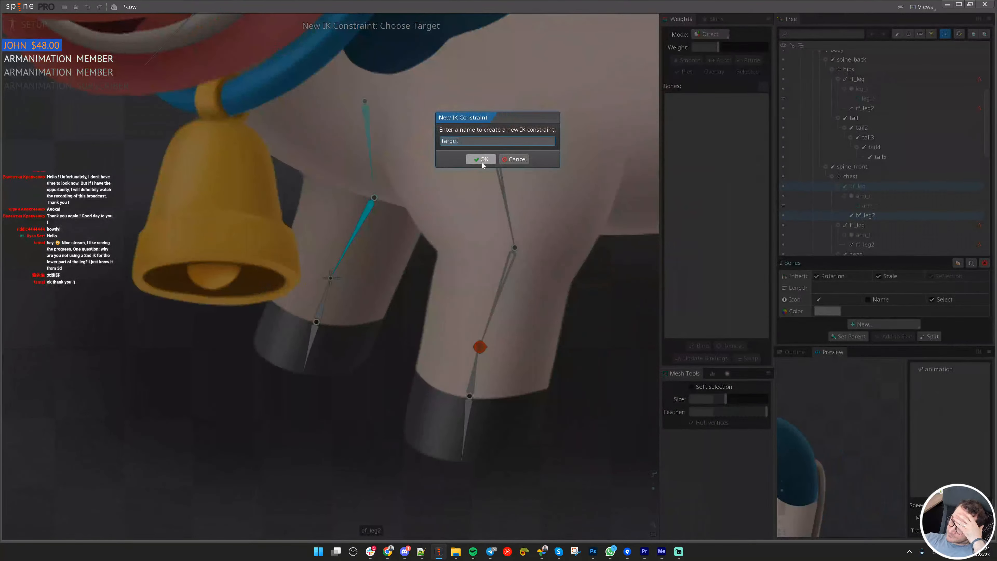
text(bf_leg)
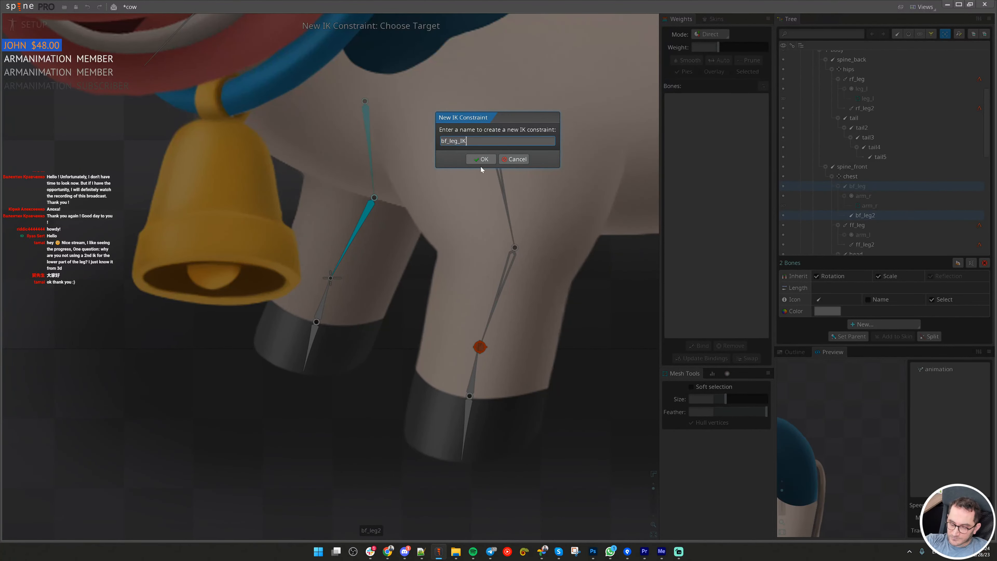
text(_IK)
key(Return)
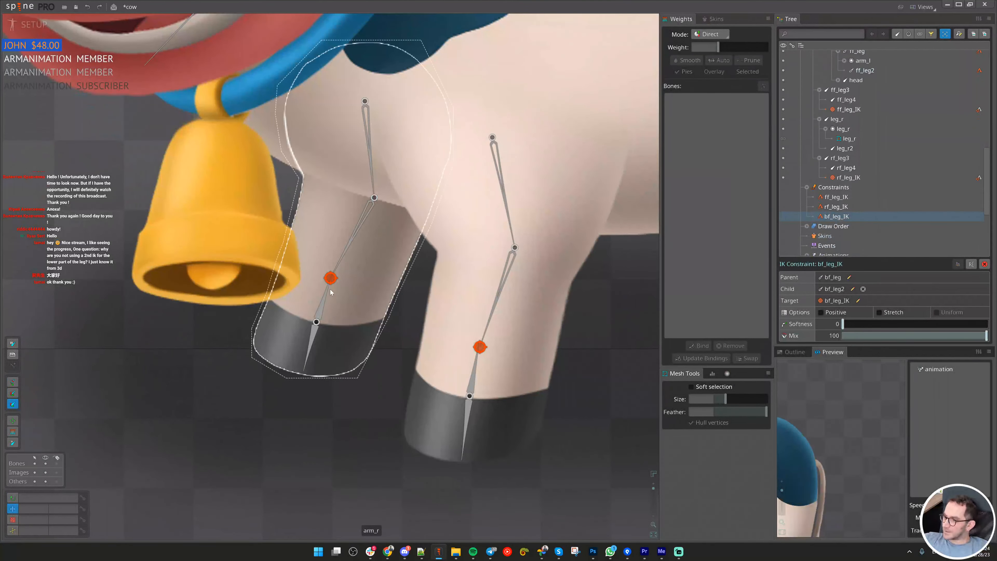
- Parent the bf_leg_IK target bone to bf_leg3
click(330, 279)
key(p)
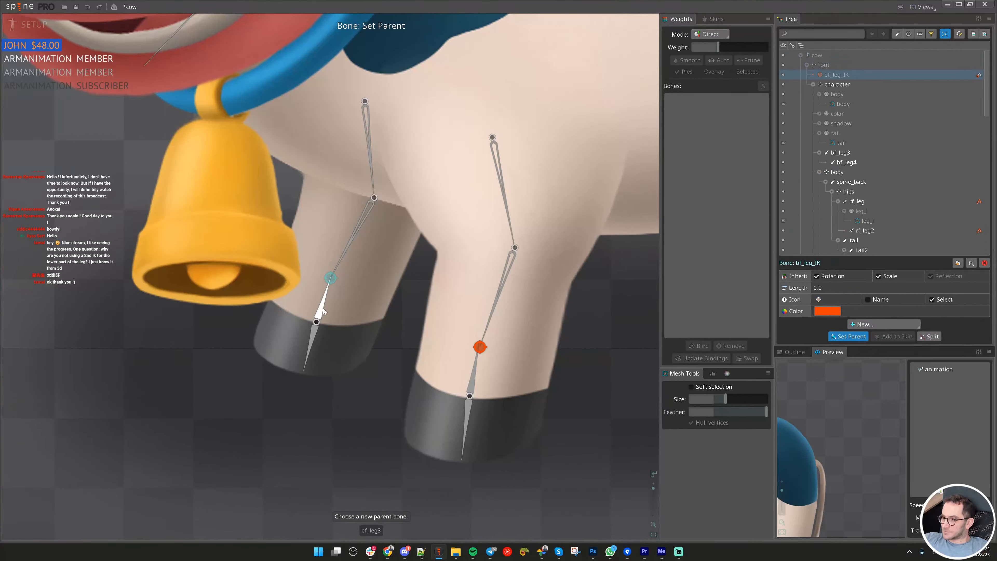
click(324, 309)
- Test-move bf_leg3 to check the far front leg's IK, undo the move and save the project
click(324, 301)
drag(332, 466, 361, 374)
key(ctrl+z)
key(ctrl+s)
- Bind the arm_r mesh to bf_leg4, bf_leg3, bf_leg2 and bf_leg
scroll(359, 417, down, 1)
scroll(355, 289, down, 1)
drag(355, 286, 322, 314)
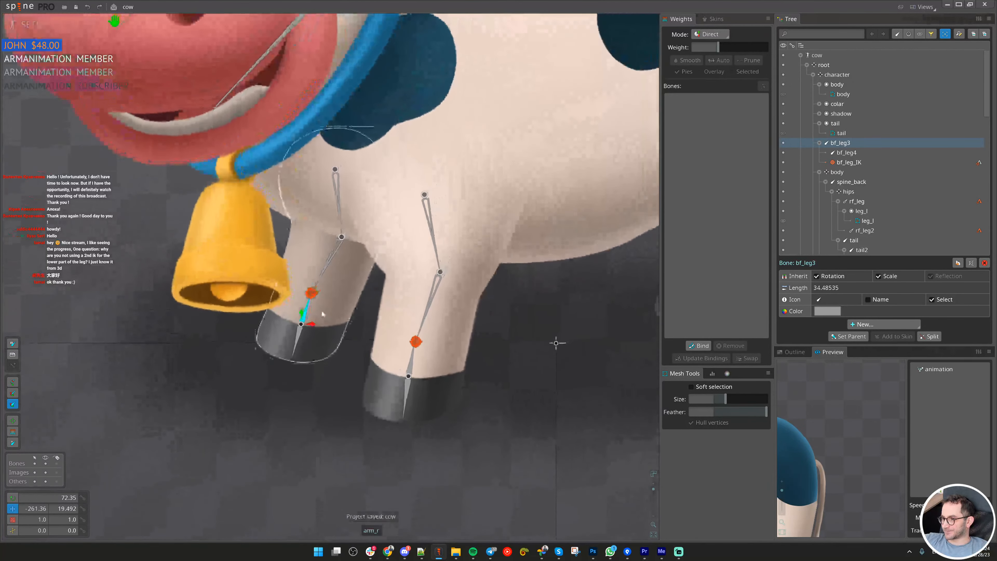
click(322, 314)
click(702, 346)
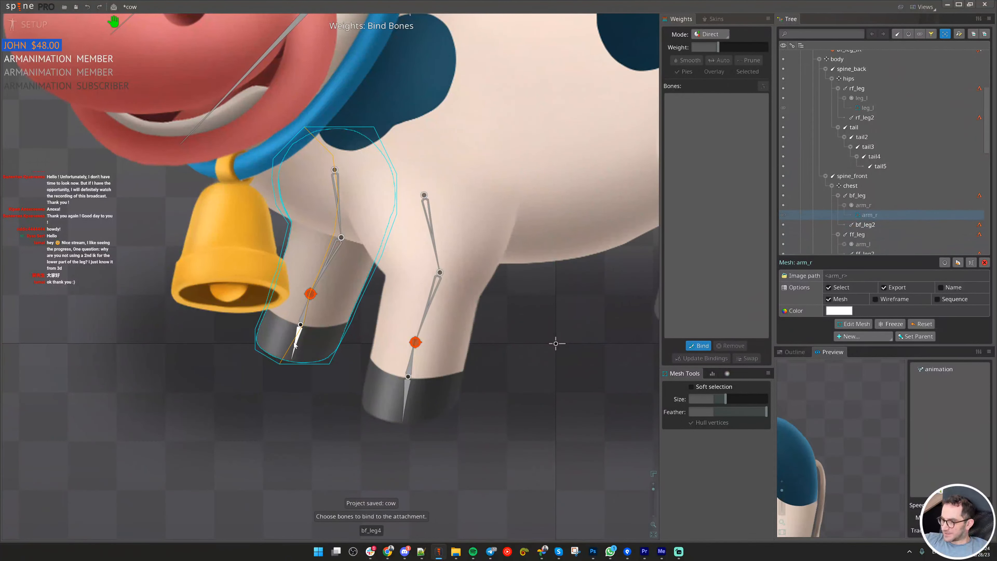
click(296, 345)
click(324, 275)
click(337, 205)
click(320, 150)
click(700, 347)
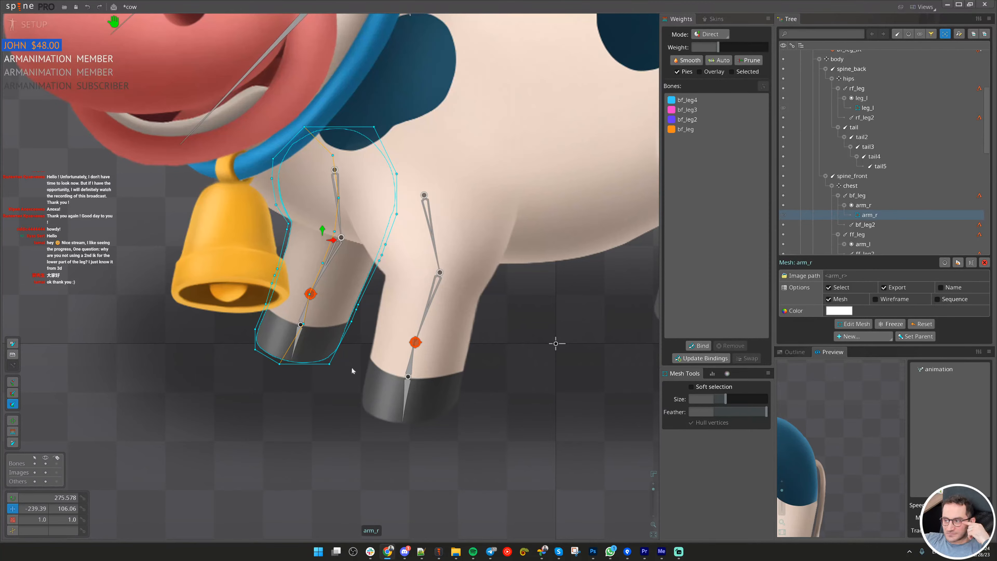
- Set the weights of all arm_r vertices to 100% on bf_leg
scroll(352, 370, down, 3)
scroll(397, 356, up, 3)
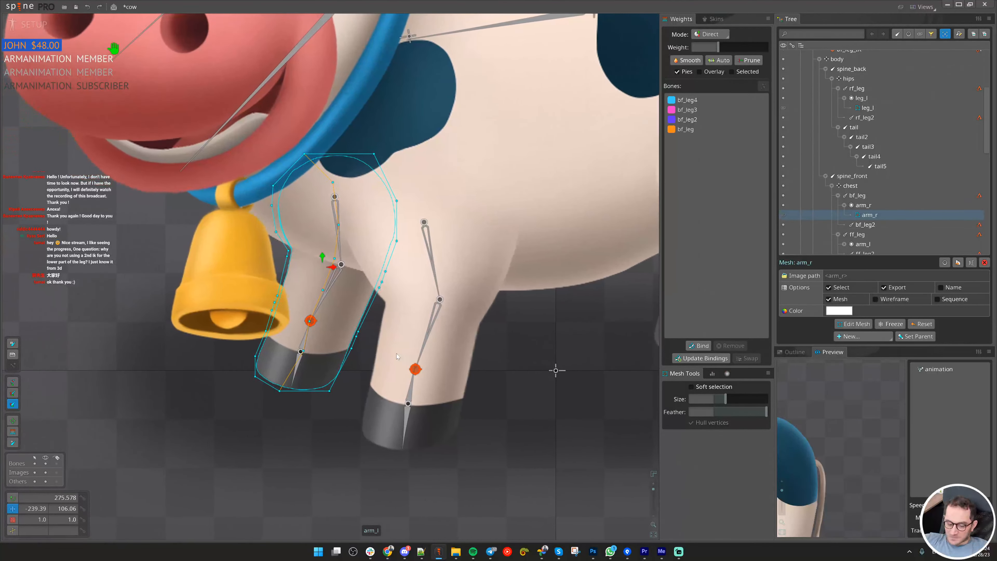
key(g)
scroll(317, 337, up, 2)
scroll(446, 243, down, 3)
scroll(446, 241, up, 2)
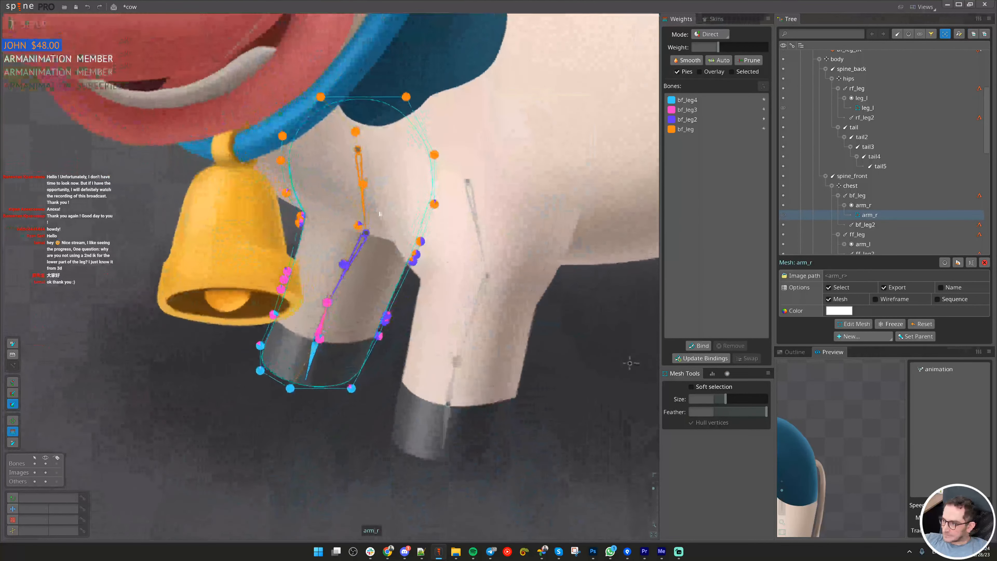
click(356, 211)
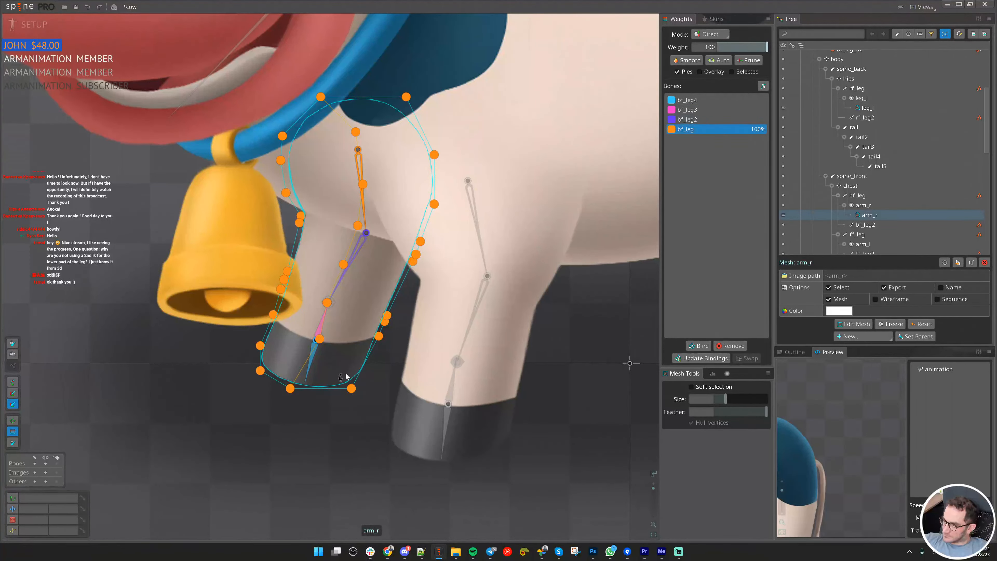
- Add a connected column of seven inner vertices along each side of the arm_r mesh, and finish mesh editing
scroll(346, 376, up, 2)
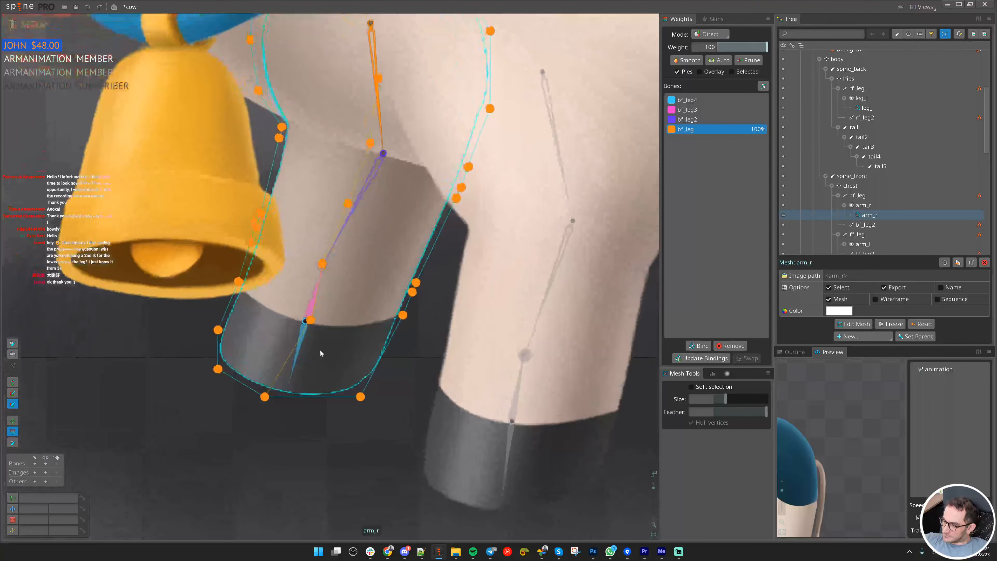
click(858, 325)
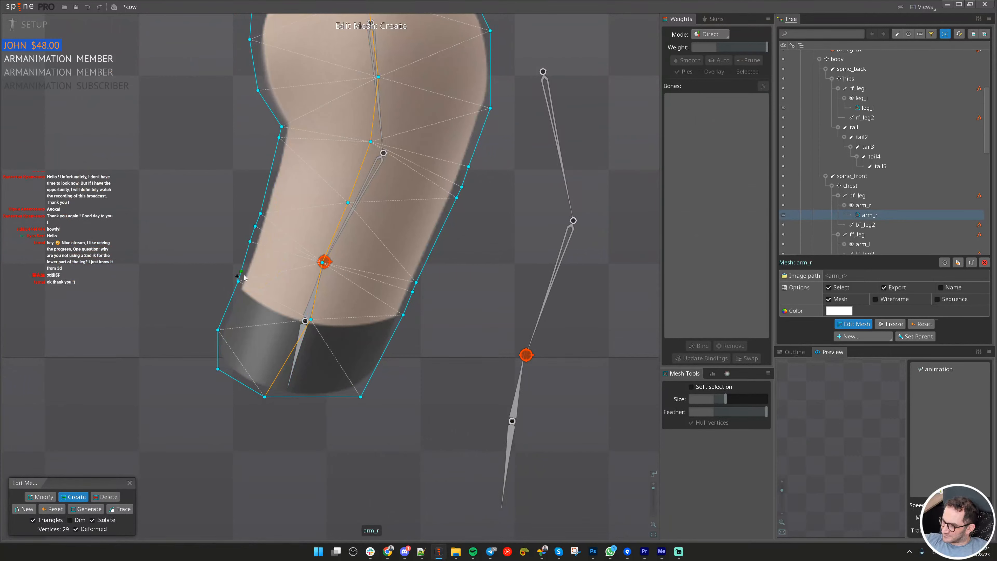
click(260, 272)
click(253, 300)
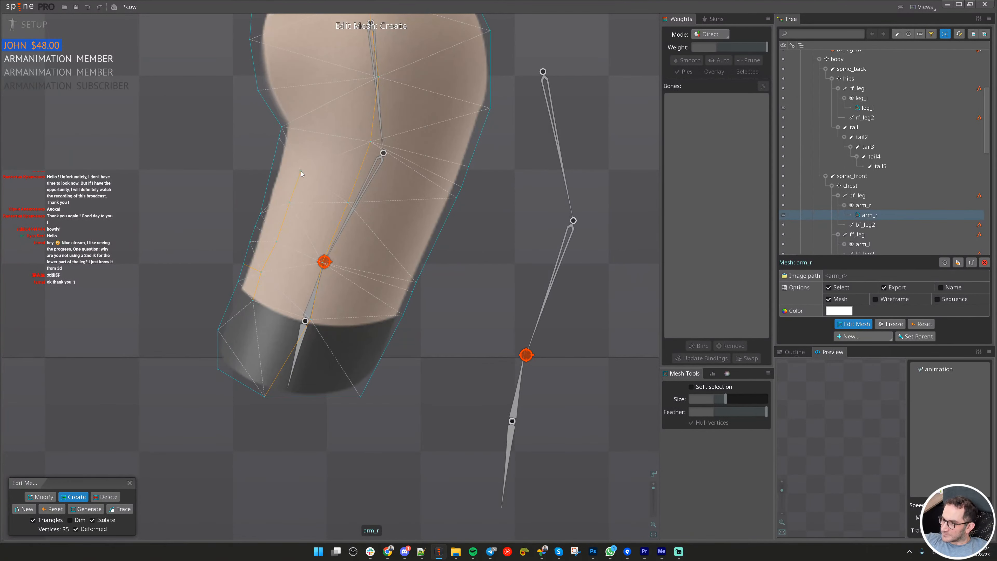
click(314, 201)
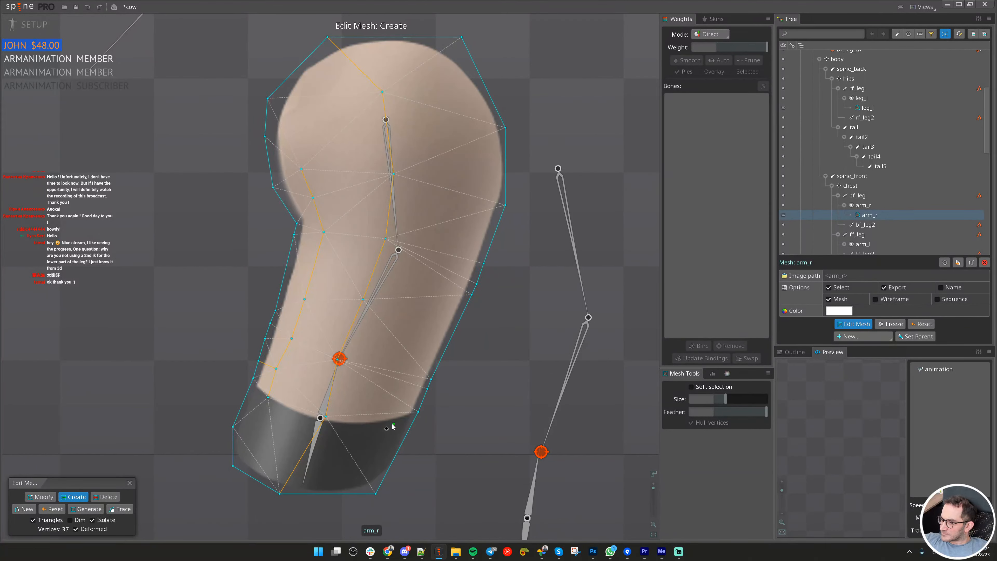
click(388, 416)
click(399, 393)
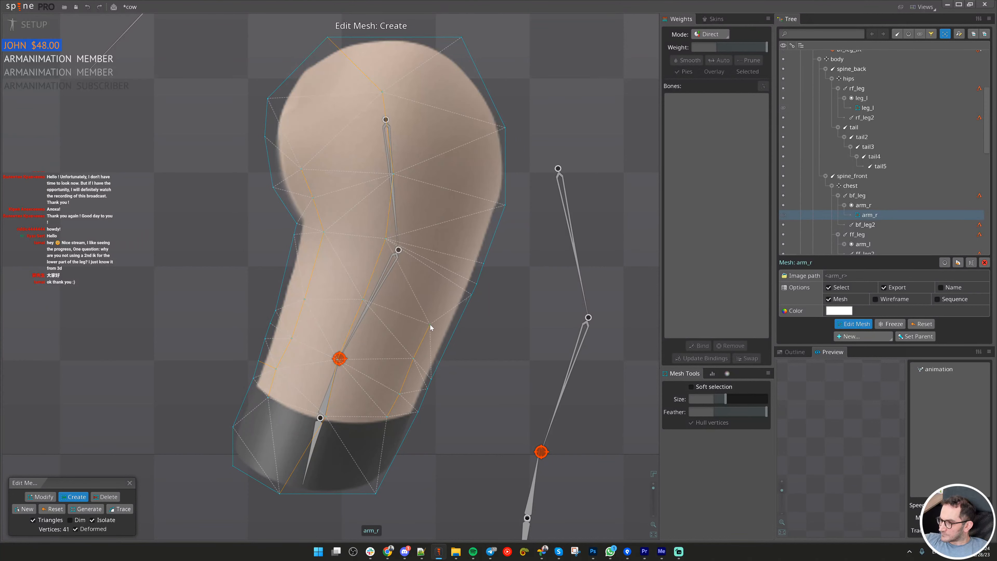
click(453, 287)
click(130, 483)
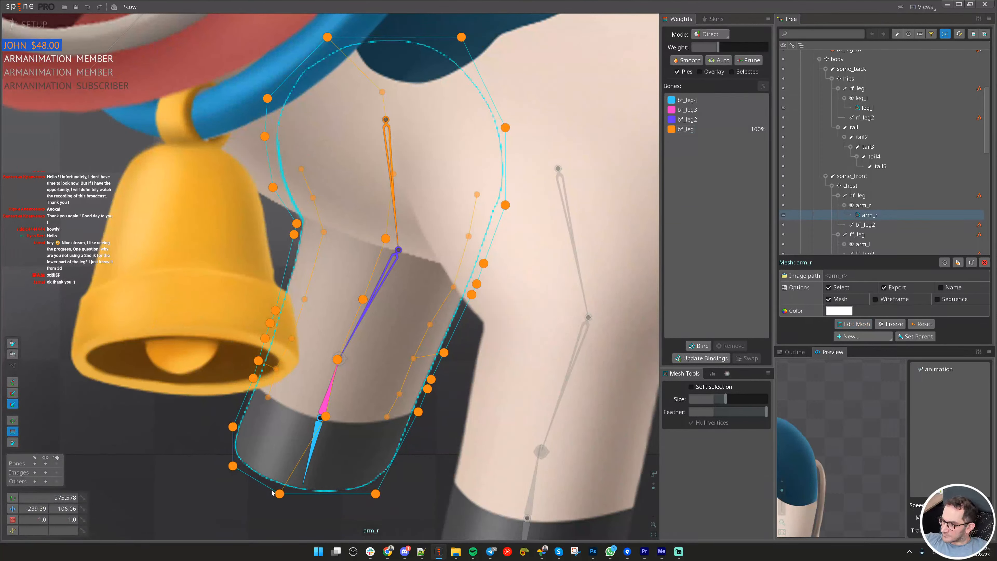
- Weight the arm_r mesh's hoof and ankle-line vertices fully to bf_leg4
drag(170, 517, 357, 407)
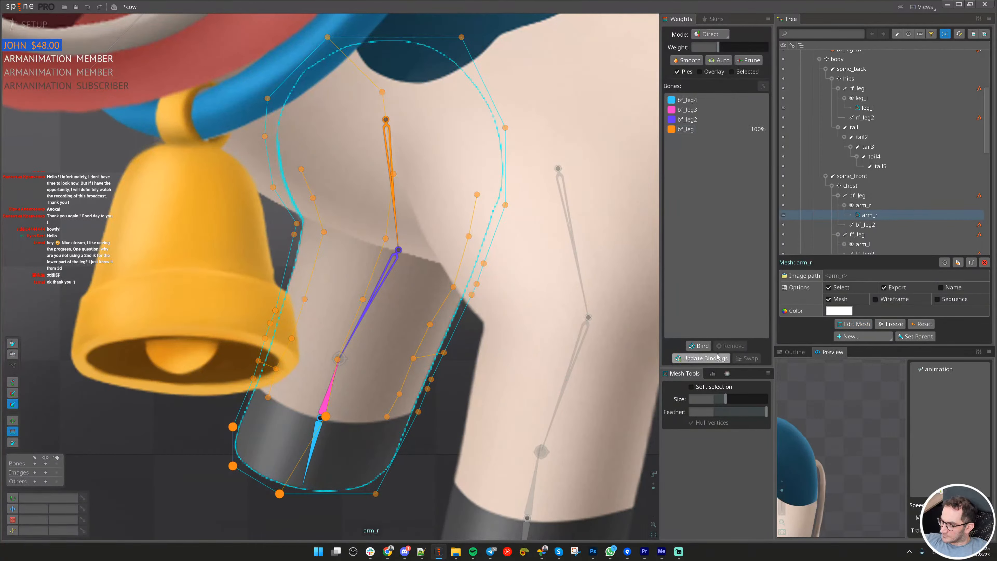
drag(150, 494, 314, 376)
drag(239, 507, 432, 413)
click(312, 450)
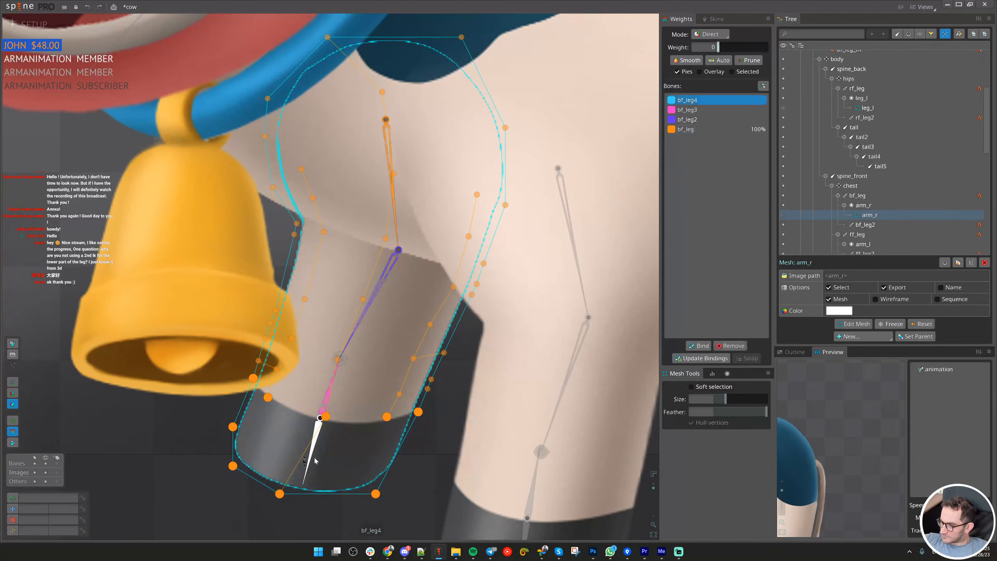
- Weight the arm_r vertices around the lower leg, just above the hoof, 100% to bf_leg3
click(276, 369)
drag(239, 306, 504, 379)
drag(369, 375, 456, 396)
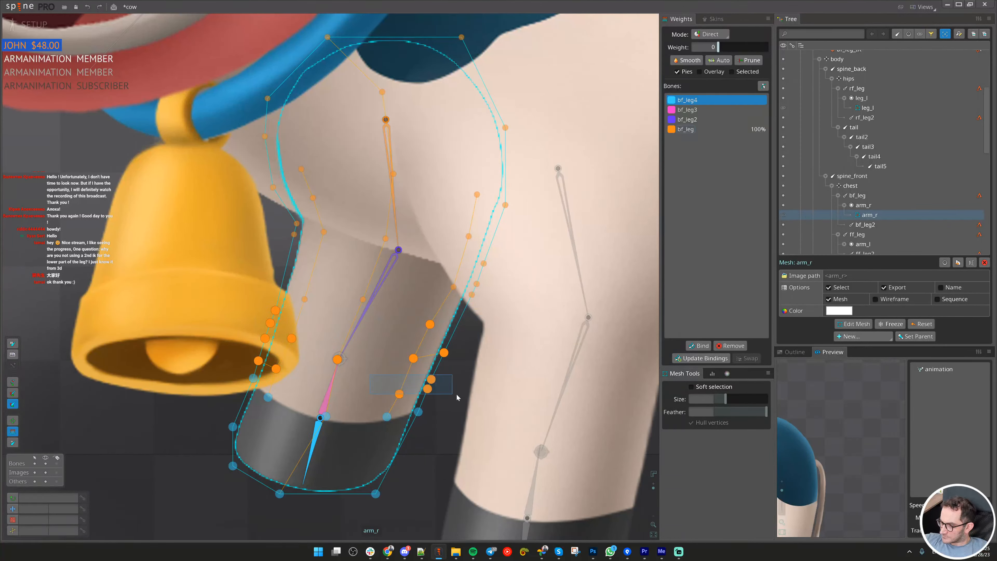
click(333, 386)
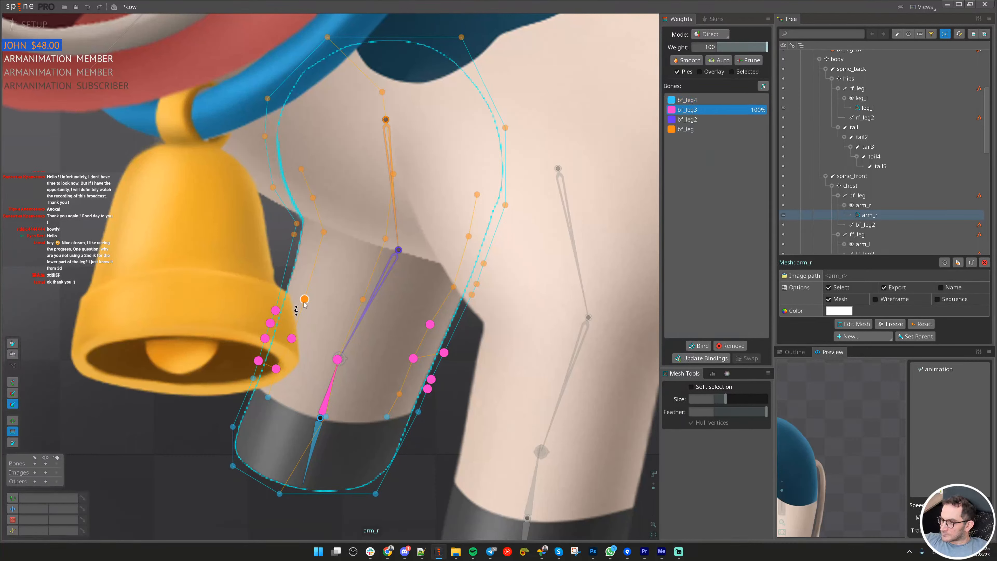
- Weight the arm_r vertices from the knee to mid-leg fully to bf_leg2, and the missed inner vertex above the hoof to bf_leg3
drag(286, 210, 475, 337)
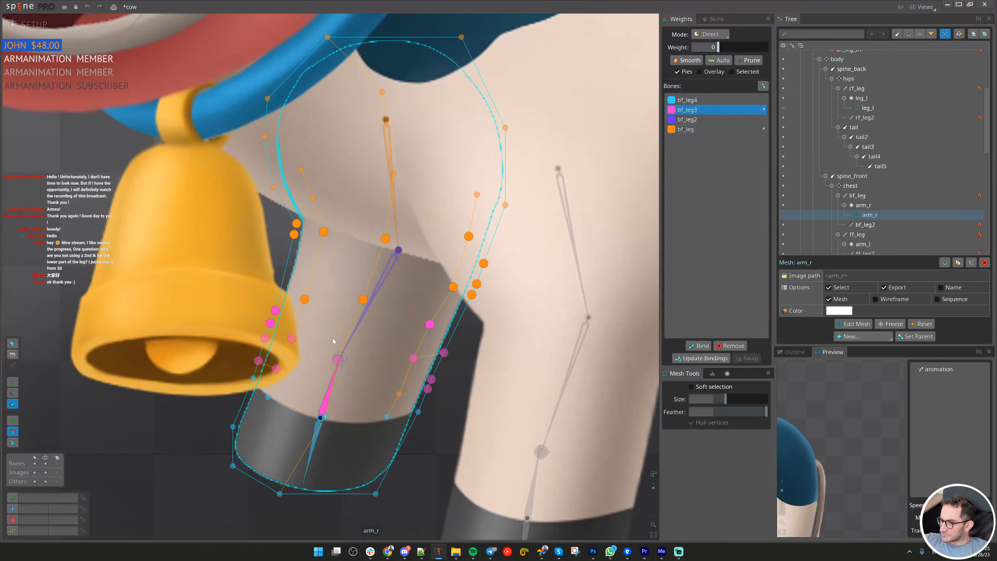
click(383, 275)
click(400, 397)
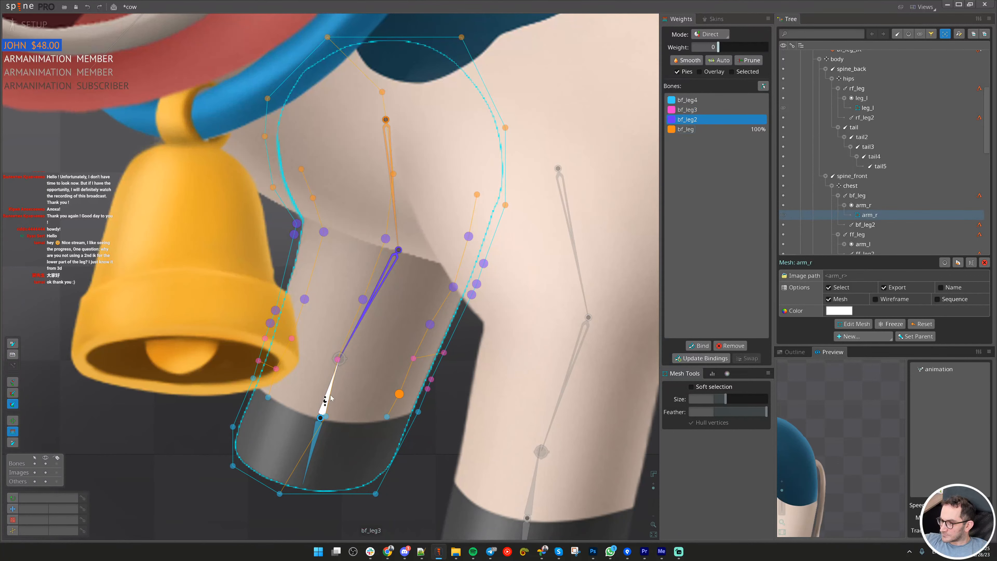
click(325, 403)
- Weight the arm_r vertices of the upper leg above the knee 100% to bf_leg
drag(404, 212, 378, 314)
click(283, 300)
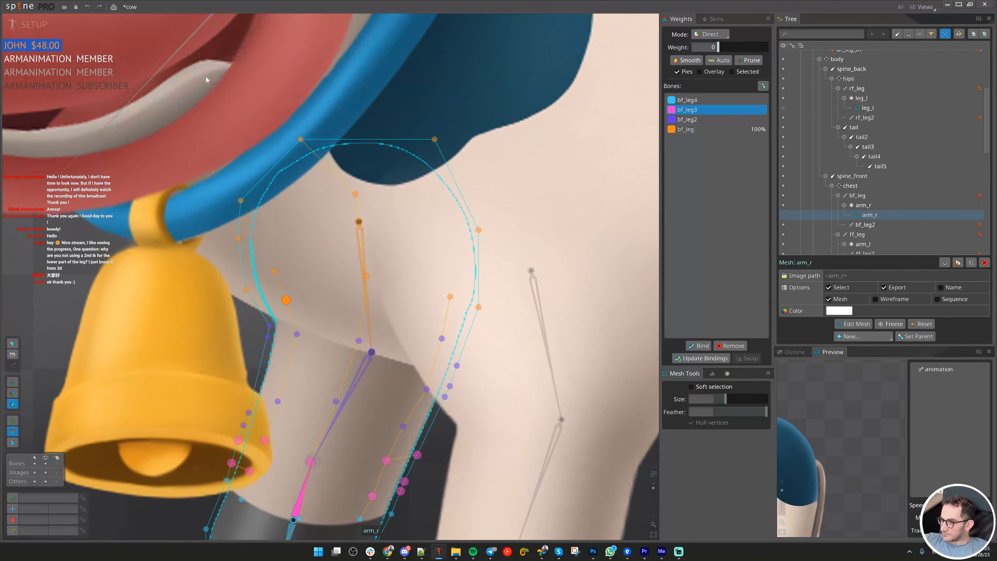
drag(209, 69, 541, 318)
click(369, 321)
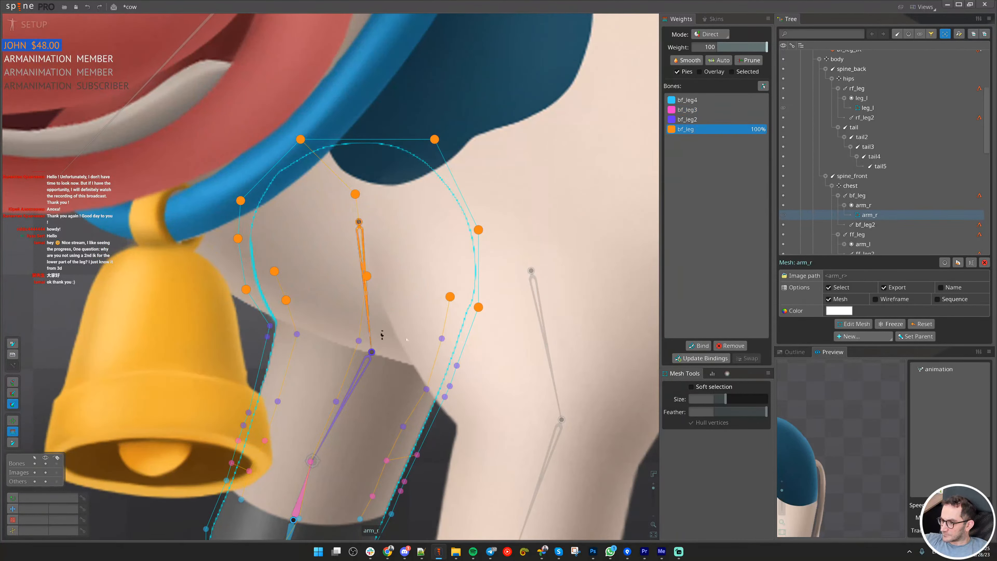
- Smooth the weights across all arm_r vertices and deselect the mesh
scroll(467, 381, down, 2)
click(132, 113)
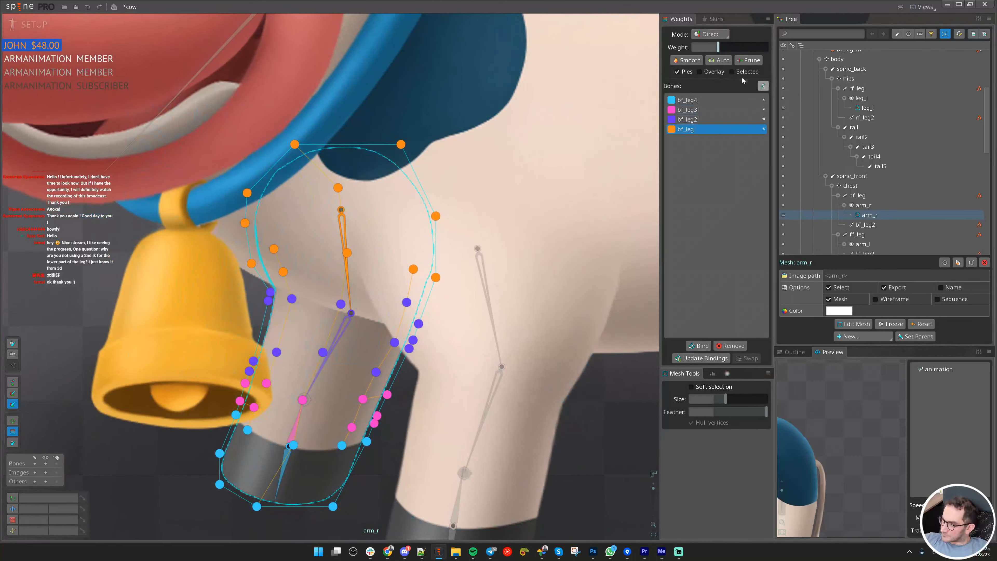
click(688, 60)
scroll(550, 282, down, 3)
scroll(384, 427, up, 6)
key(Escape)
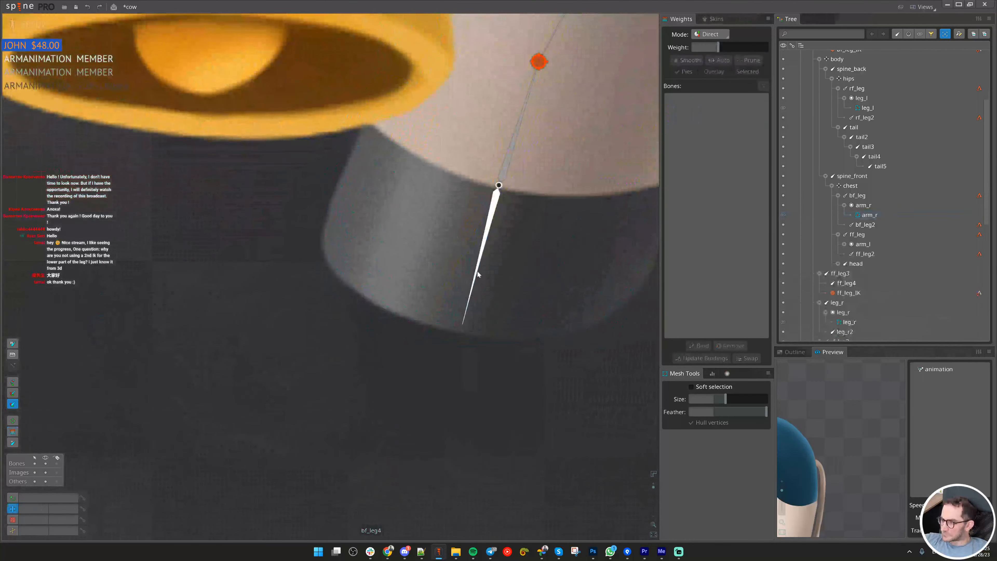
- Copy the transform of hoof bone bf_leg4, save the project, and swing the far front hoof forward to test its bend
click(478, 272)
scroll(476, 314, down, 3)
key(ctrl+c)
key(ctrl+s)
drag(334, 428, 179, 385)
key(ctrl+z)
drag(355, 365, 271, 393)
- Set arm_r's vertex at the hoof's rear upper edge to about 94% bf_leg4 and adjust the front-edge vertices' bf_leg4 weights
click(363, 291)
scroll(364, 299, up, 2)
key(g)
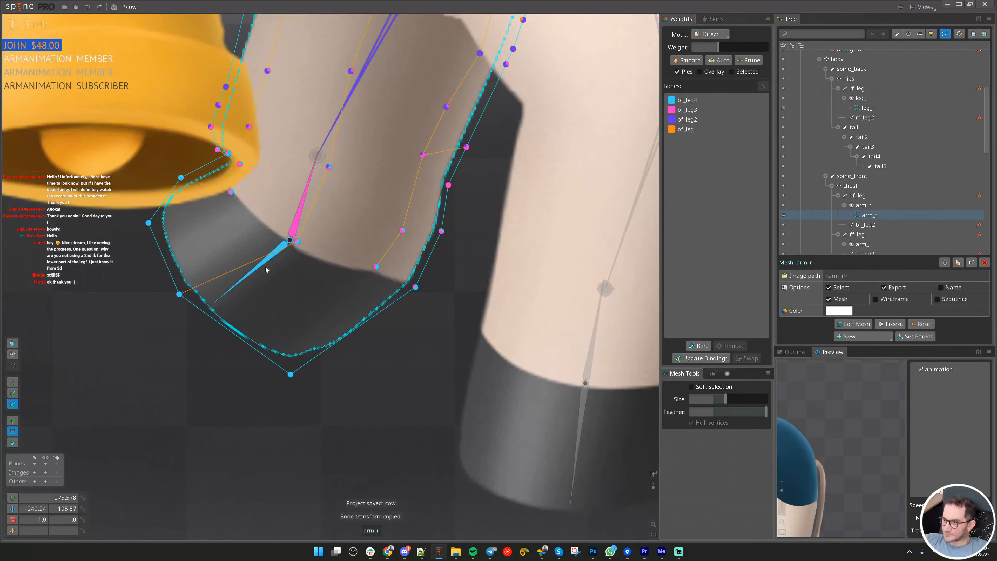
click(262, 265)
drag(376, 267, 390, 226)
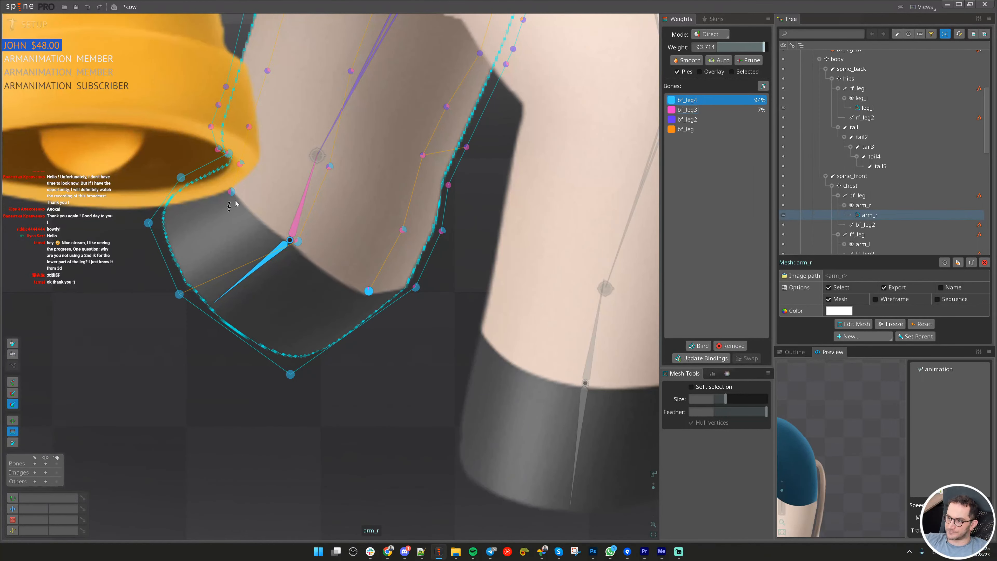
drag(232, 192, 241, 168)
drag(242, 168, 254, 225)
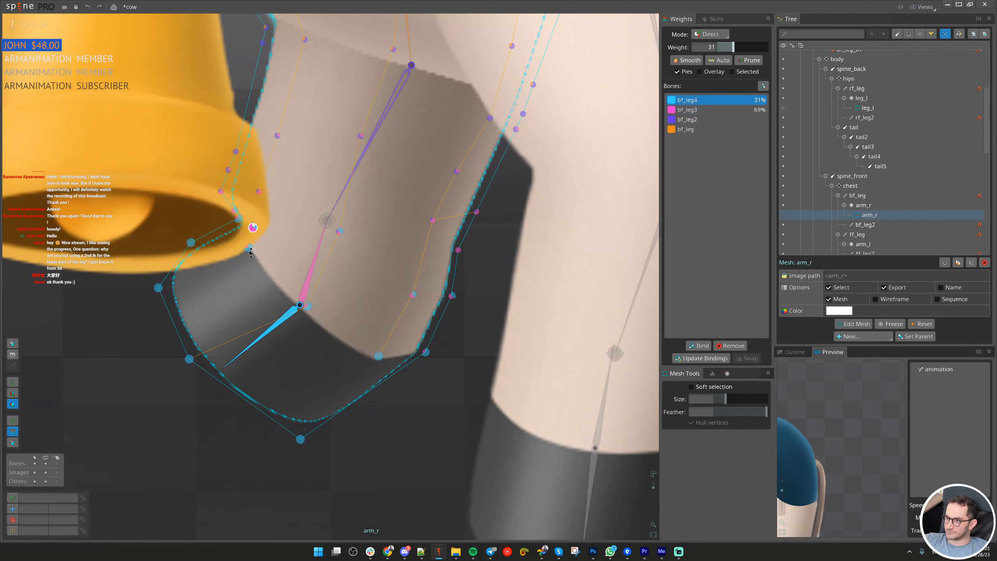
drag(405, 318, 380, 322)
drag(402, 356, 335, 272)
key(c)
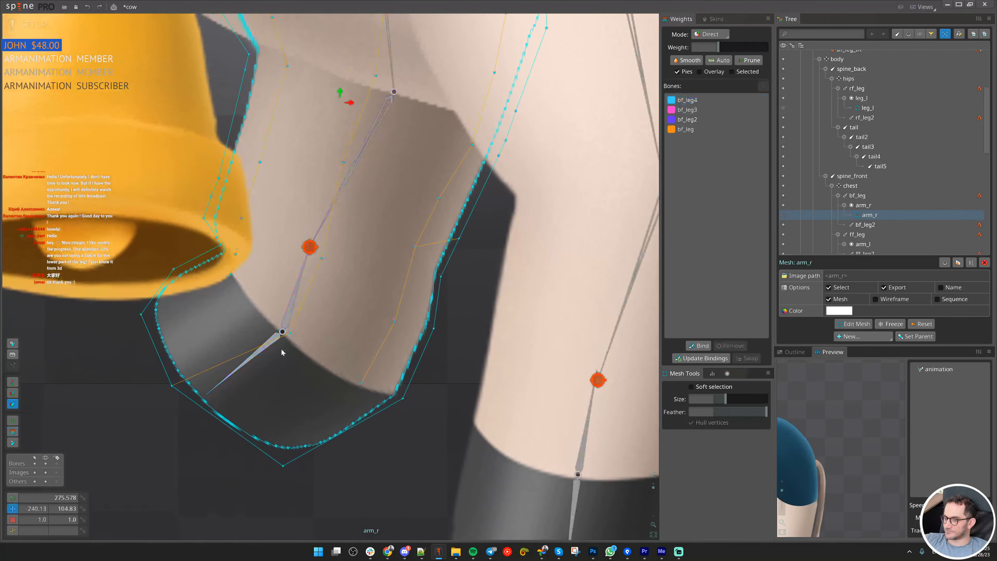
- Restore bf_leg4 to its copied transform and hide the colar mesh that covers the far front leg
click(281, 348)
scroll(297, 357, down, 3)
key(ctrl+c)
drag(297, 357, 402, 344)
key(ctrl+v)
click(289, 148)
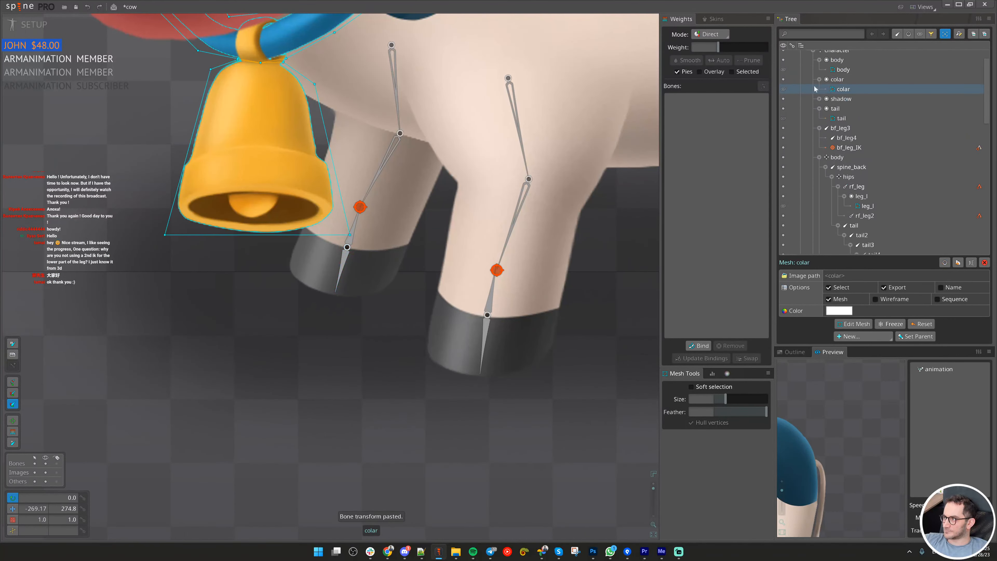
click(783, 80)
drag(318, 308, 308, 354)
key(space)
- Copy bf_leg4's transform, save the project, and rotate the far front hoof backward to about 293°
click(334, 308)
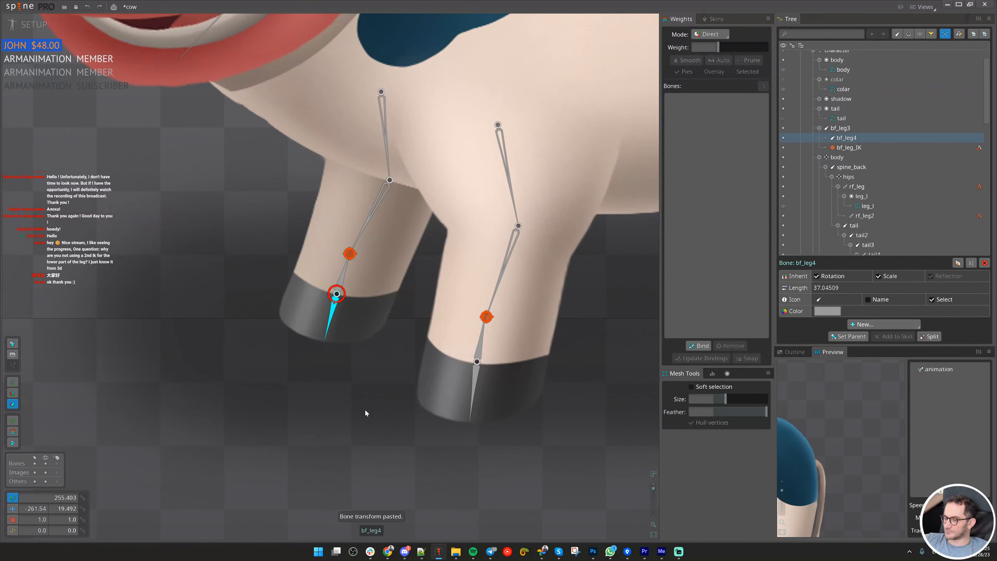
key(ctrl+c)
key(ctrl+s)
drag(351, 424, 418, 397)
scroll(368, 247, up, 4)
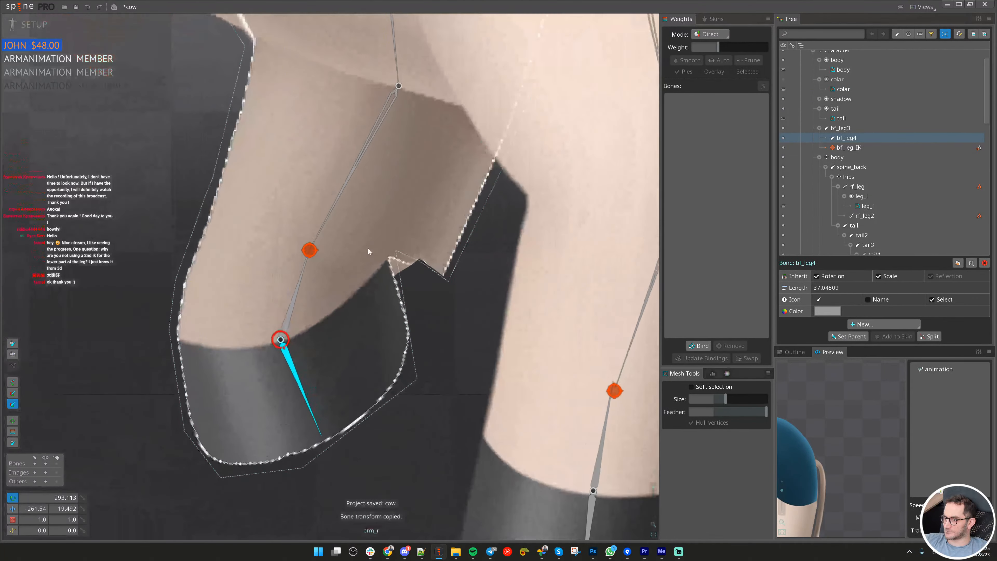
- Adjust the bf_leg4 weights of arm_r's rear edge vertices just above the hoof to smooth the backward bend
click(369, 247)
click(447, 285)
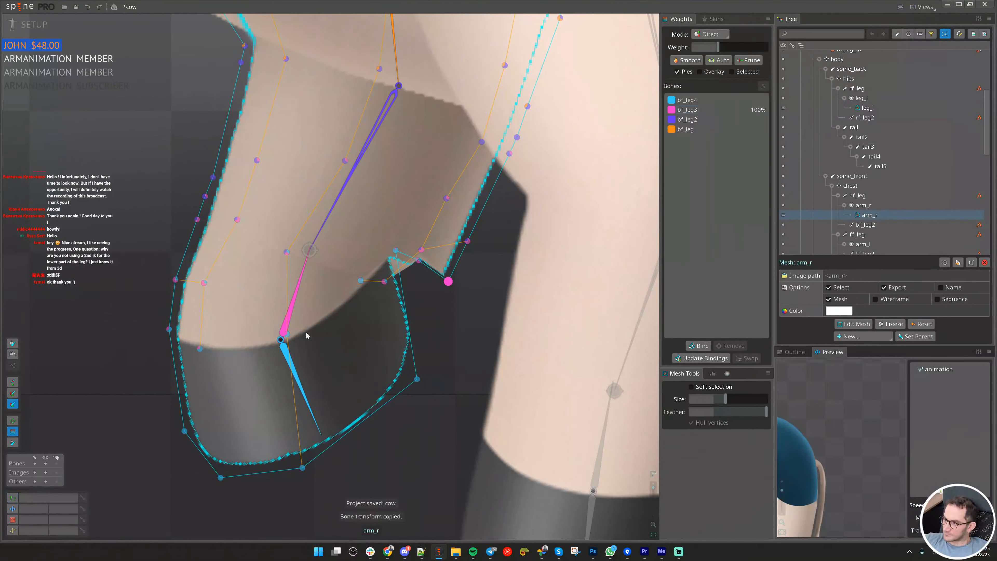
click(297, 374)
scroll(451, 284, up, 2)
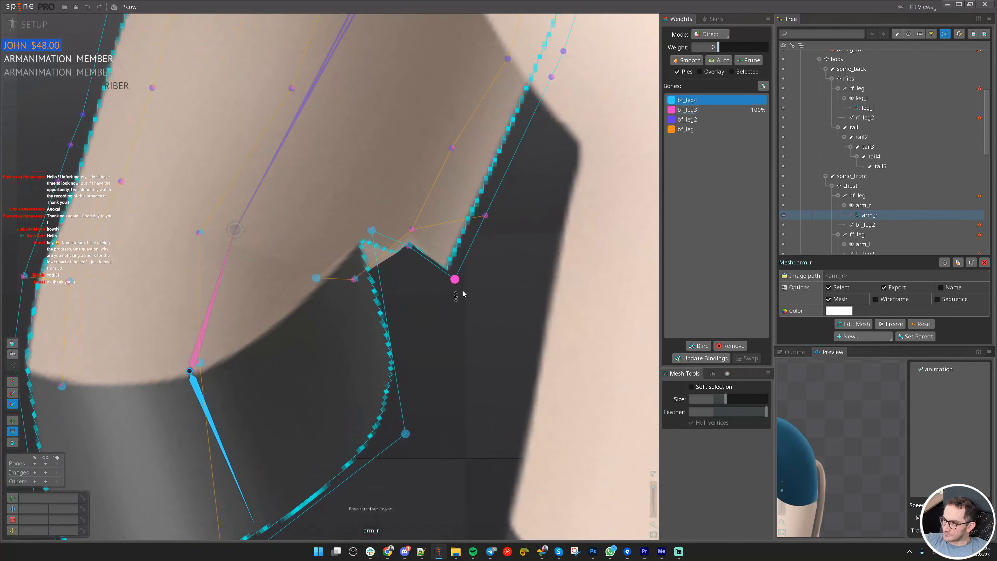
key(ctrl+s)
drag(482, 302, 435, 249)
drag(485, 216, 484, 214)
key(ctrl+z)
drag(411, 233, 431, 248)
drag(415, 255, 414, 253)
scroll(448, 243, down, 5)
key(Escape)
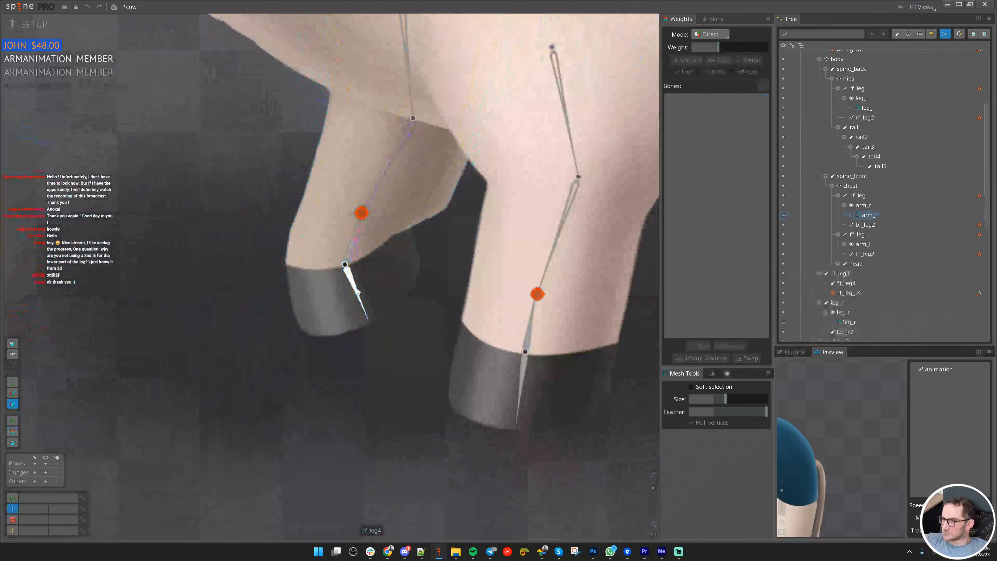
- Restore bf_leg4 to its copied transform and swing the hoof forward again
click(354, 291)
key(ctrl+z)
key(ctrl+v)
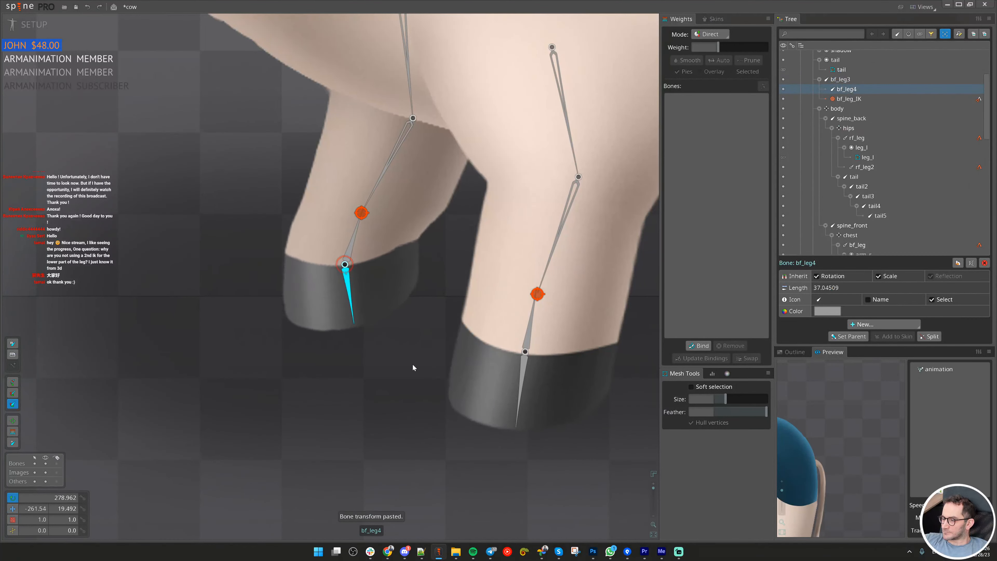
- Fine-tune the bf_leg4 weights of arm_r's front vertices where the hoof meets the lower leg
click(324, 232)
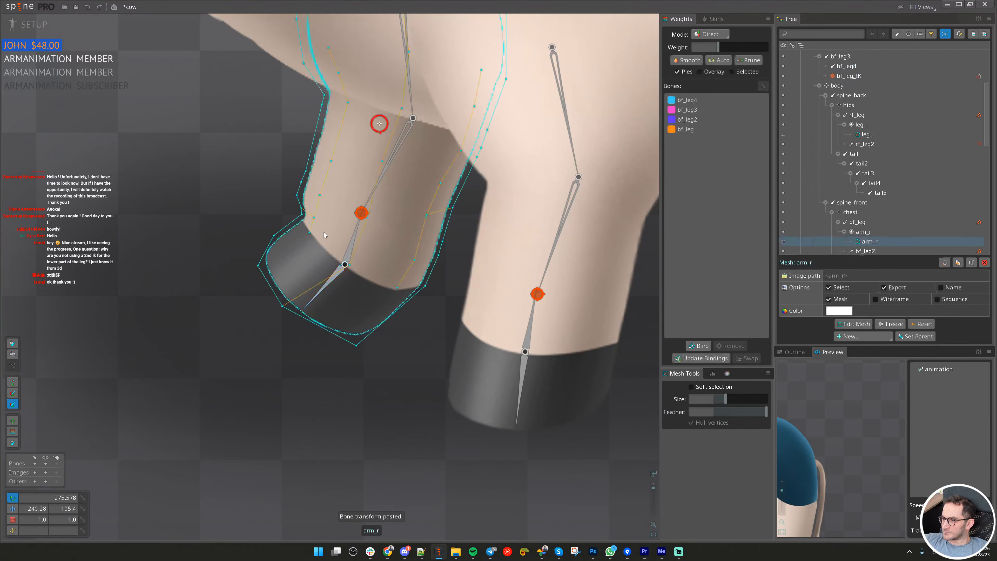
scroll(324, 231, up, 4)
scroll(324, 231, up, 3)
scroll(444, 357, down, 5)
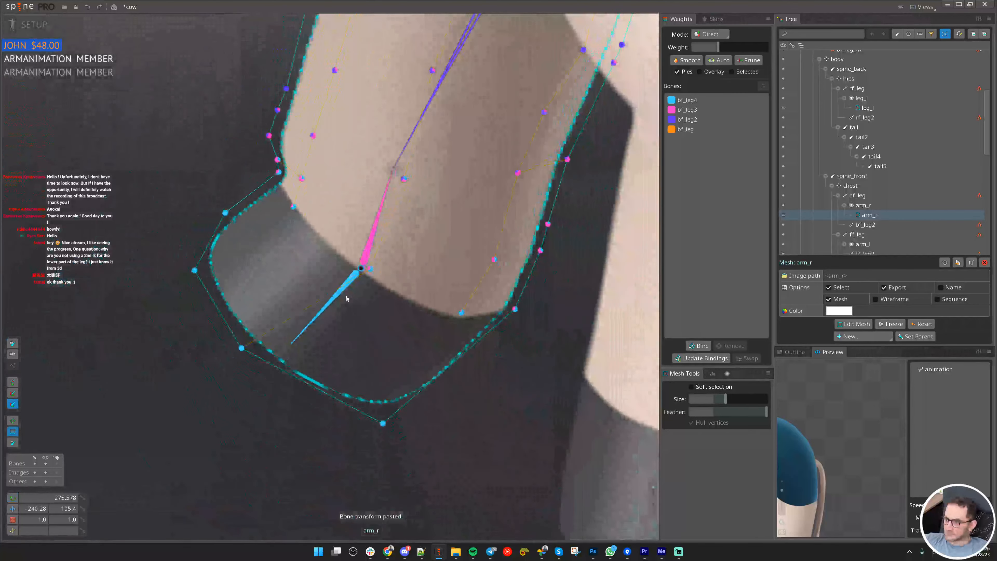
click(340, 290)
drag(340, 290, 355, 392)
mouse_move(285, 236)
mouse_down()
mouse_move(287, 251)
mouse_move(289, 230)
mouse_up()
click(293, 261)
scroll(368, 338, down, 3)
key(v)
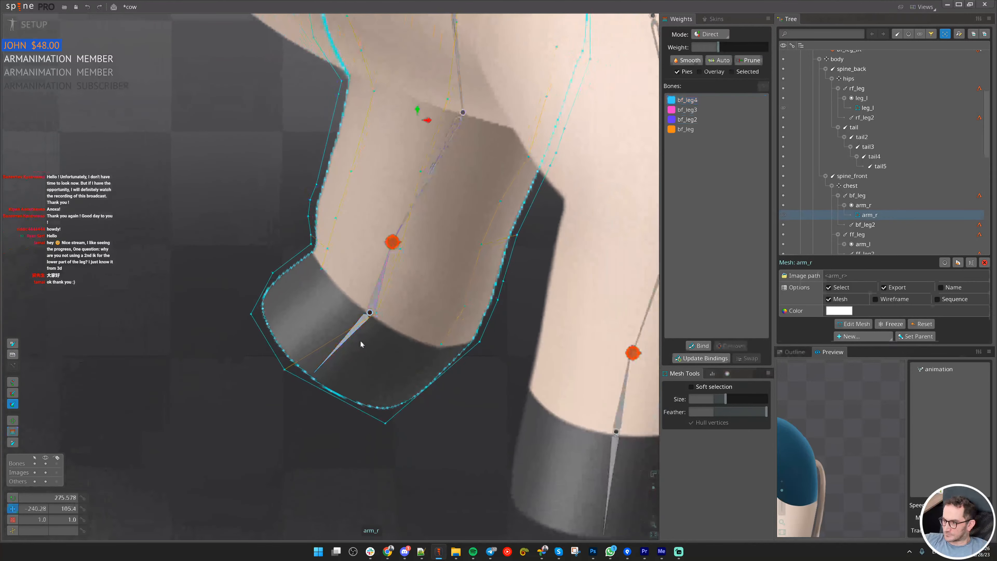
- Return the far front hoof bone bf_leg4 to its stored rest transform
click(357, 339)
scroll(404, 372, down, 4)
scroll(372, 334, up, 1)
key(ctrl+v)
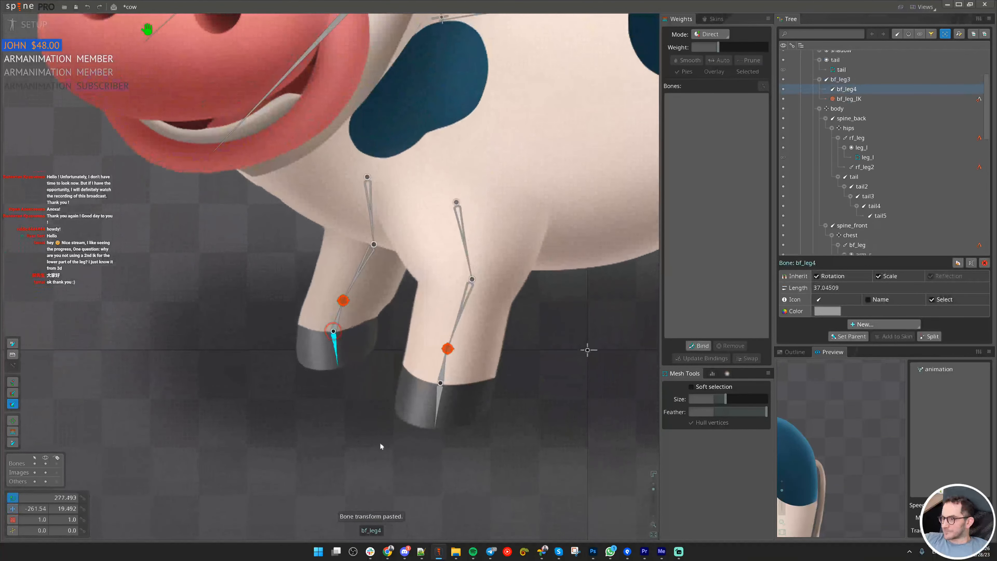
key(ctrl+v)
- Test-rotate bf_leg3, undo the rotation, save the project, and copy the bone's transform
click(337, 322)
drag(346, 414, 380, 370)
key(ctrl+z)
key(ctrl+s)
key(ctrl+c)
- Undo the trial rotations and rotate bf_leg3 to about 107° so the far front leg bends at the knee
drag(353, 435, 382, 384)
key(ctrl+z)
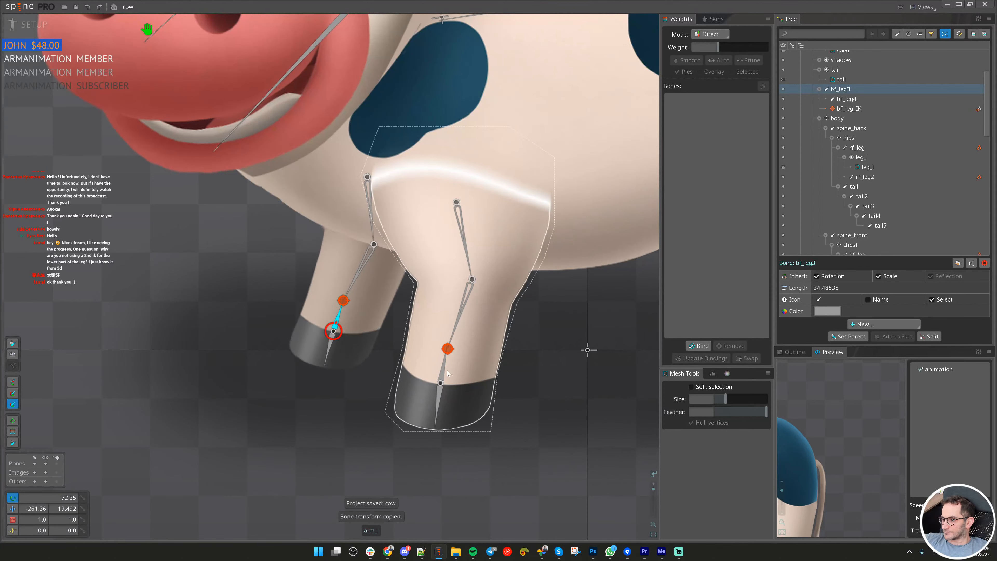
drag(445, 367, 427, 353)
key(ctrl+z)
click(337, 320)
drag(373, 405, 375, 351)
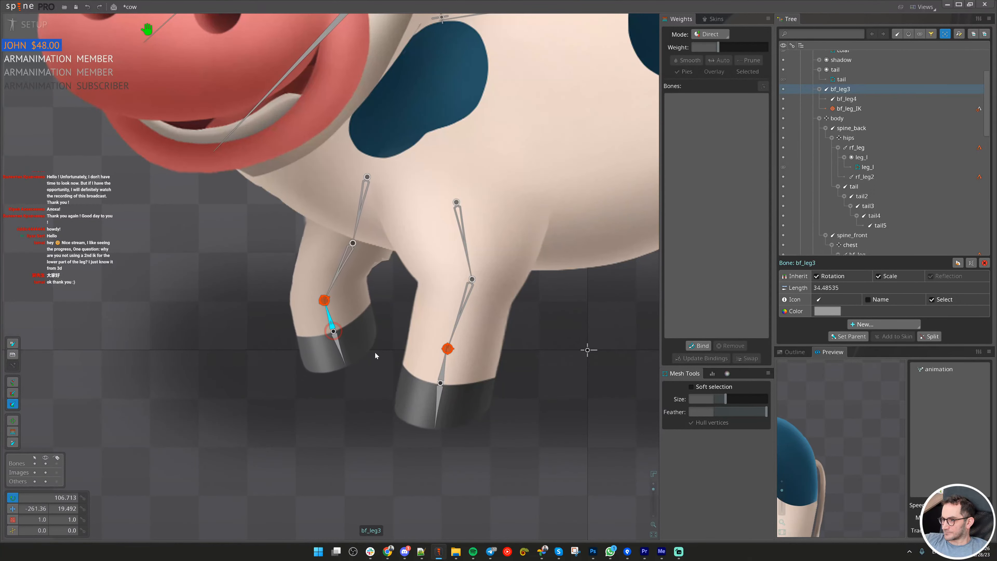
- Blend about 25% bf_leg into arm_r's inner vertex below the knee, adjust its neighbours, and undo the last weight change
click(367, 277)
scroll(382, 230, up, 3)
scroll(384, 307, up, 5)
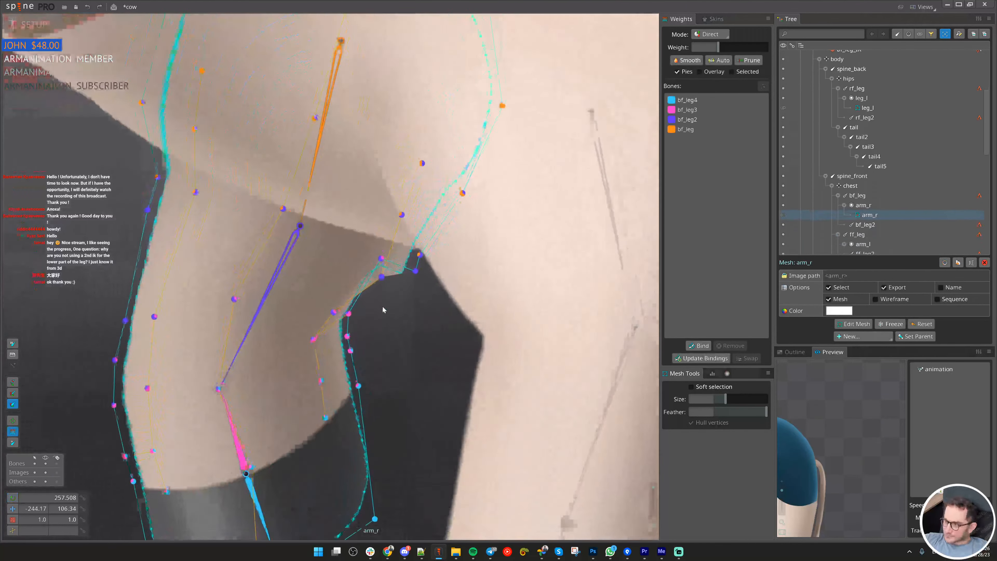
click(389, 249)
drag(392, 249, 386, 228)
click(382, 270)
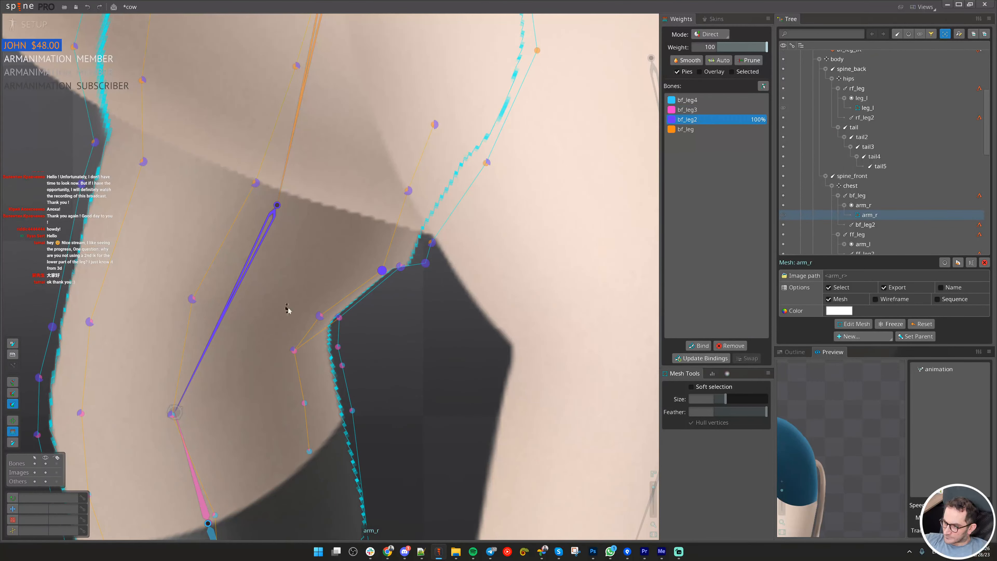
click(192, 442)
click(283, 179)
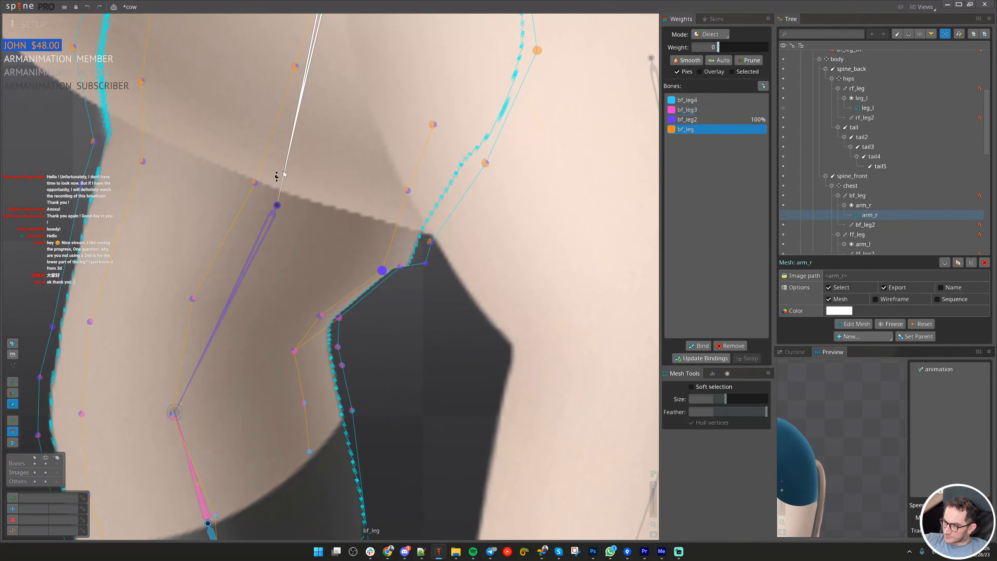
drag(379, 272, 343, 307)
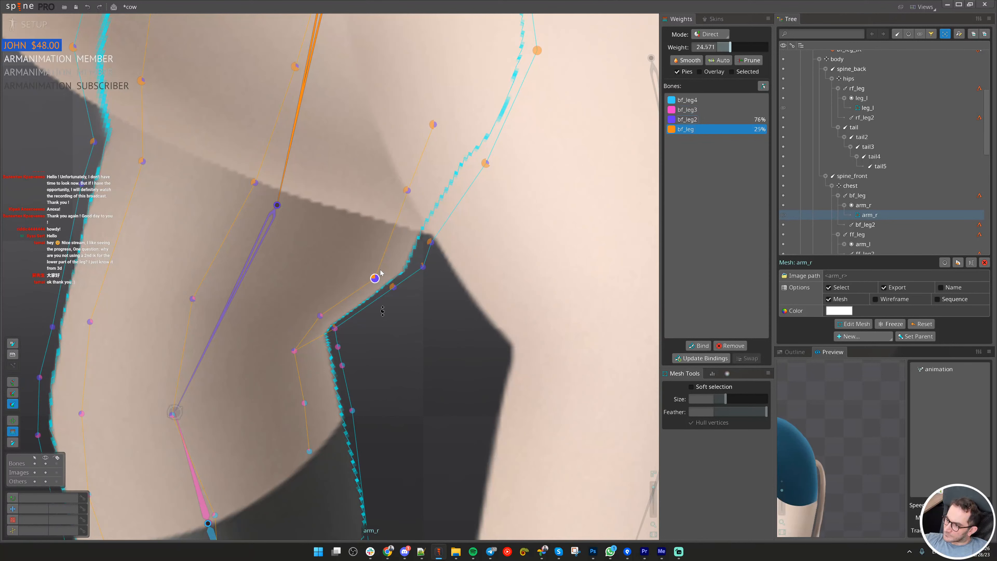
click(424, 268)
drag(406, 280, 340, 338)
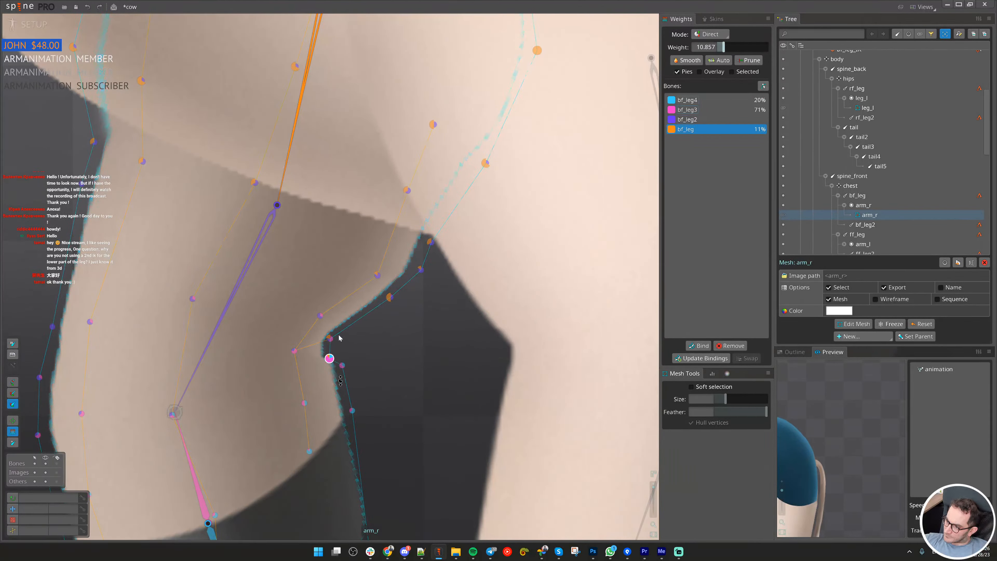
key(ctrl+z)
- Add bf_leg2 weight to arm_r's vertices inside the rear bend, about 33% at the crease and 11% just below
click(273, 208)
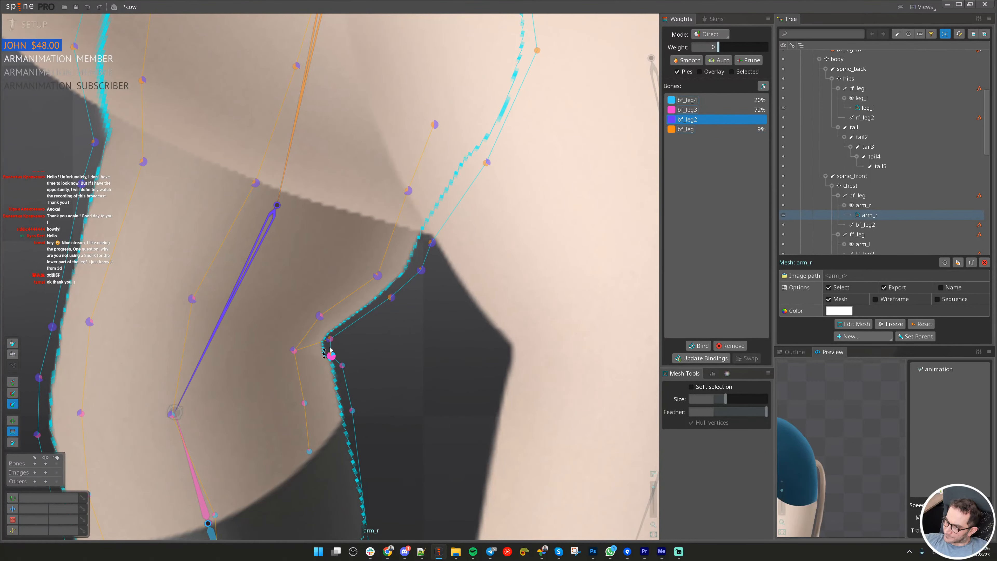
drag(295, 351, 297, 341)
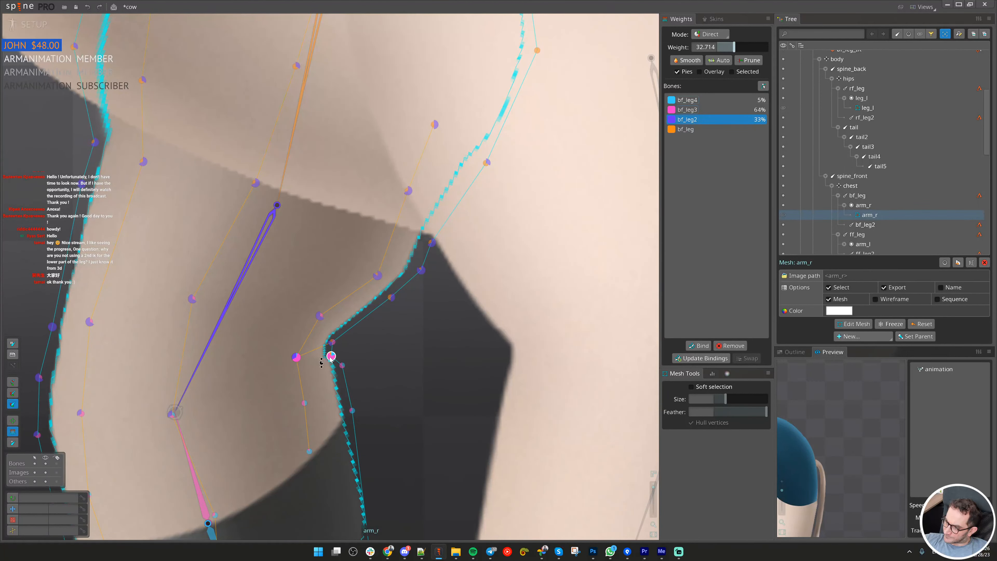
drag(344, 364, 345, 350)
scroll(266, 276, down, 3)
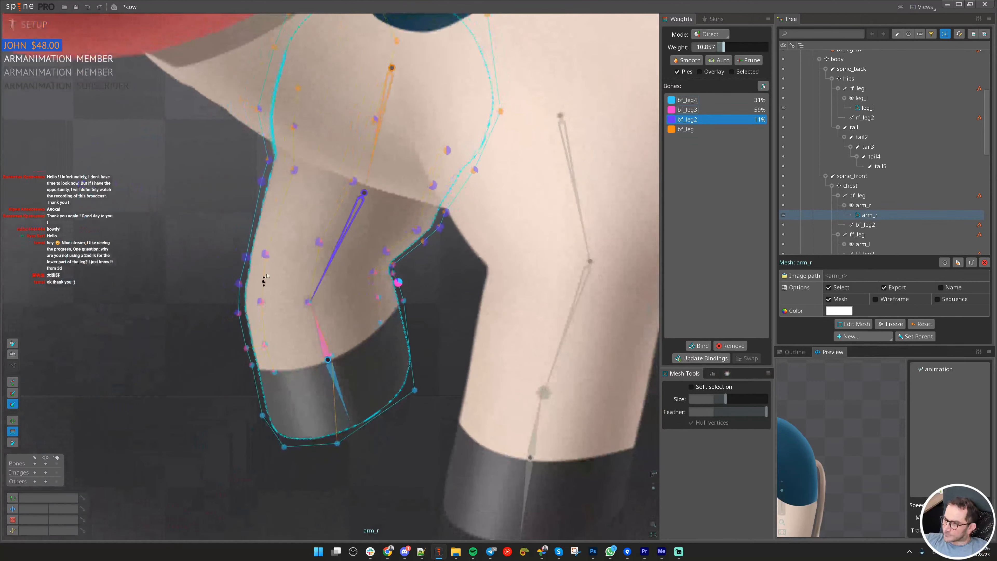
- Add bf_leg weight to arm_r's front edge vertices, 4% near the knee and about 8% farther down
click(377, 136)
click(263, 180)
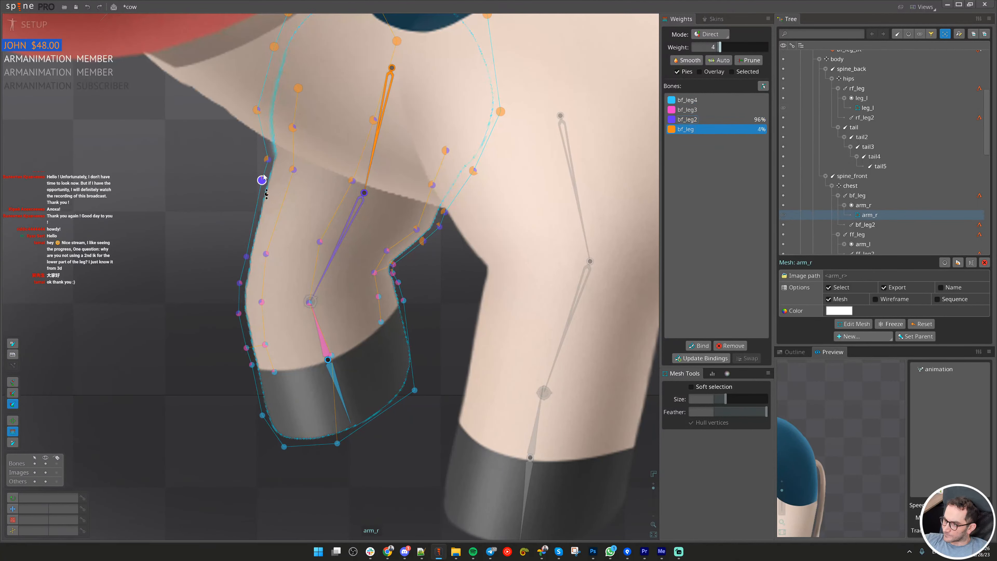
drag(248, 274, 239, 257)
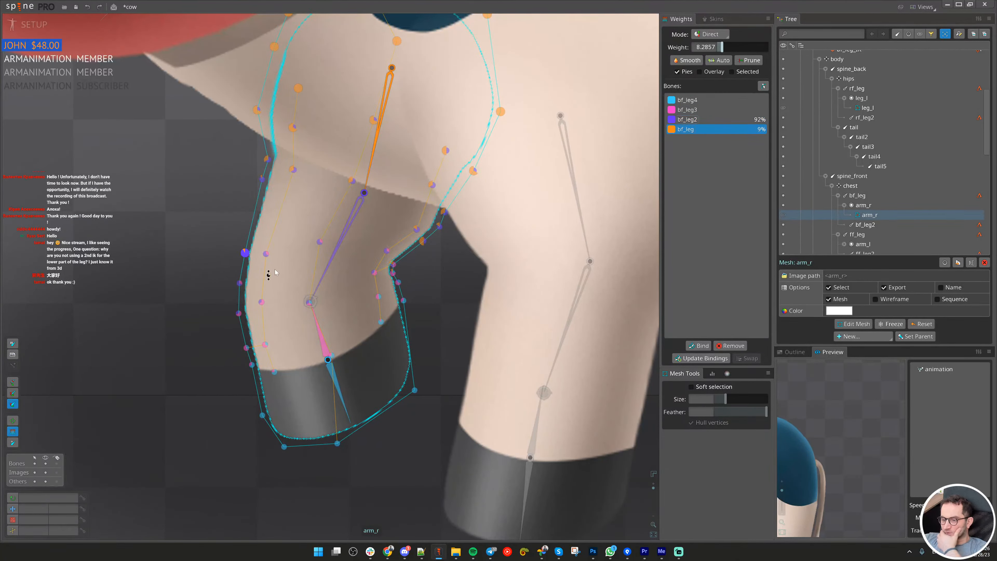
drag(378, 196, 330, 293)
scroll(275, 263, up, 3)
scroll(345, 297, down, 3)
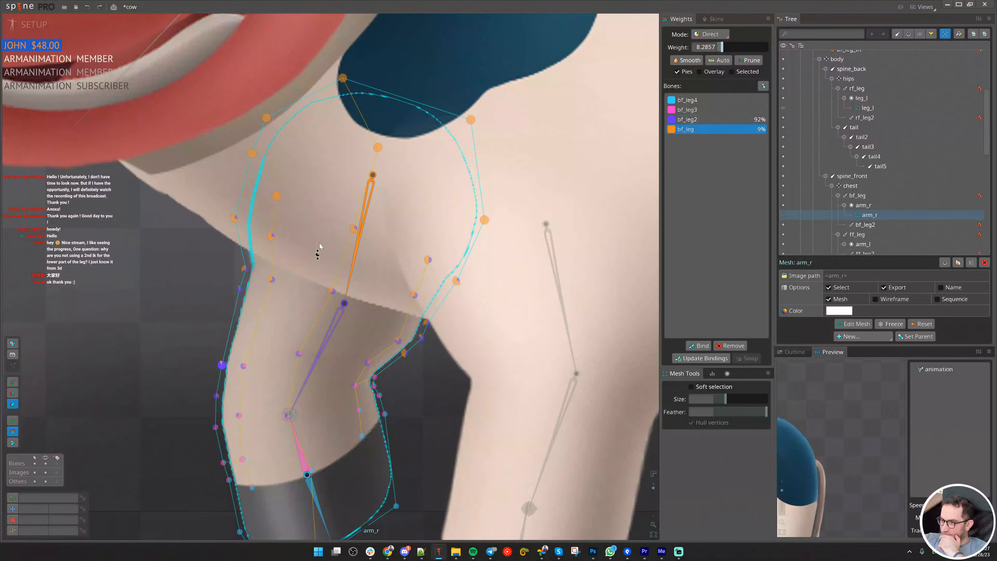
- Give arm_r's inner vertex at the front of the upper leg about 4% bf_leg2 weight
click(347, 317)
drag(277, 197, 278, 192)
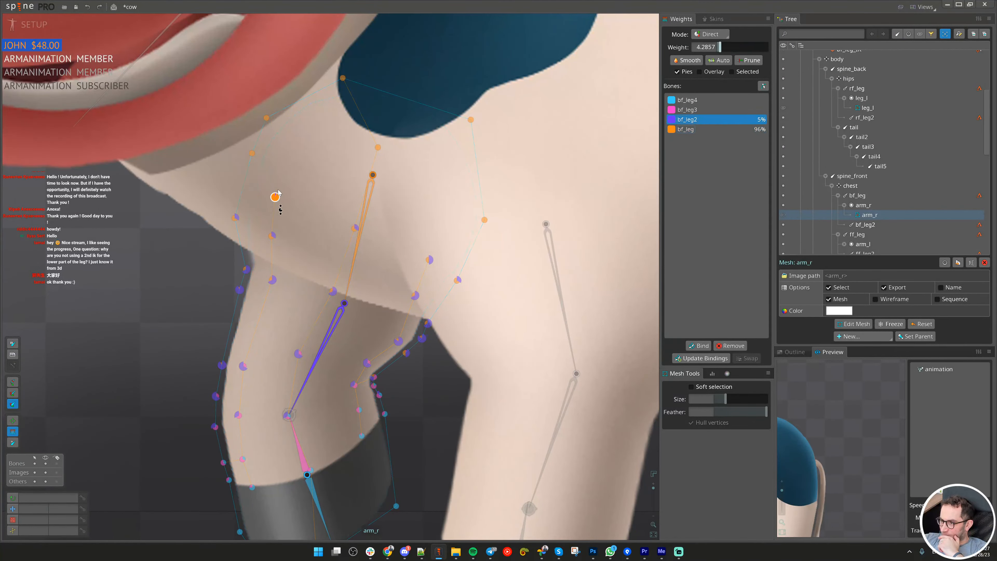
scroll(366, 251, down, 3)
scroll(378, 307, up, 2)
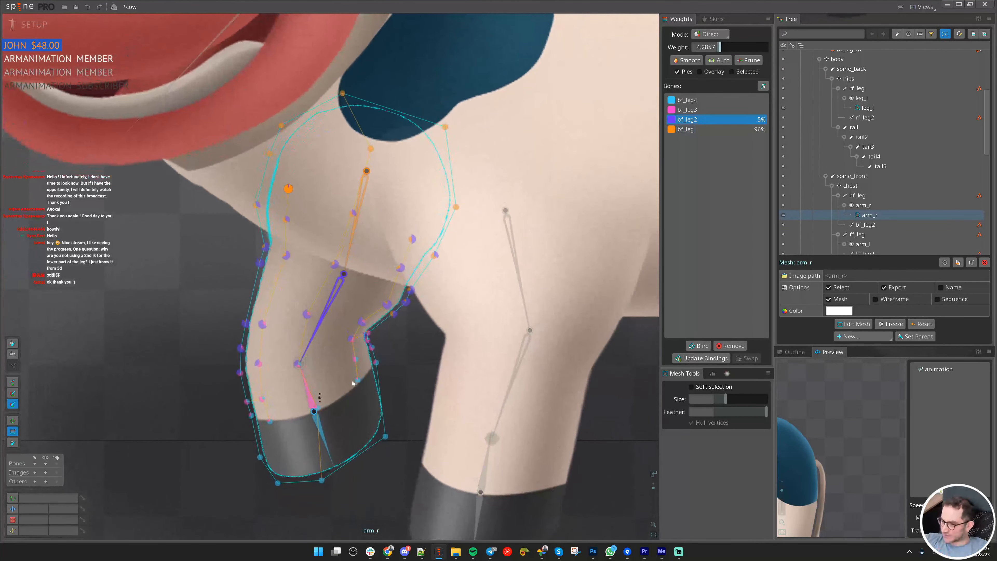
- Rebalance bf_leg2 weights on arm_r's rear vertices below the knee, using about 46%, 74% and 87% to smooth the crease
scroll(353, 383, up, 2)
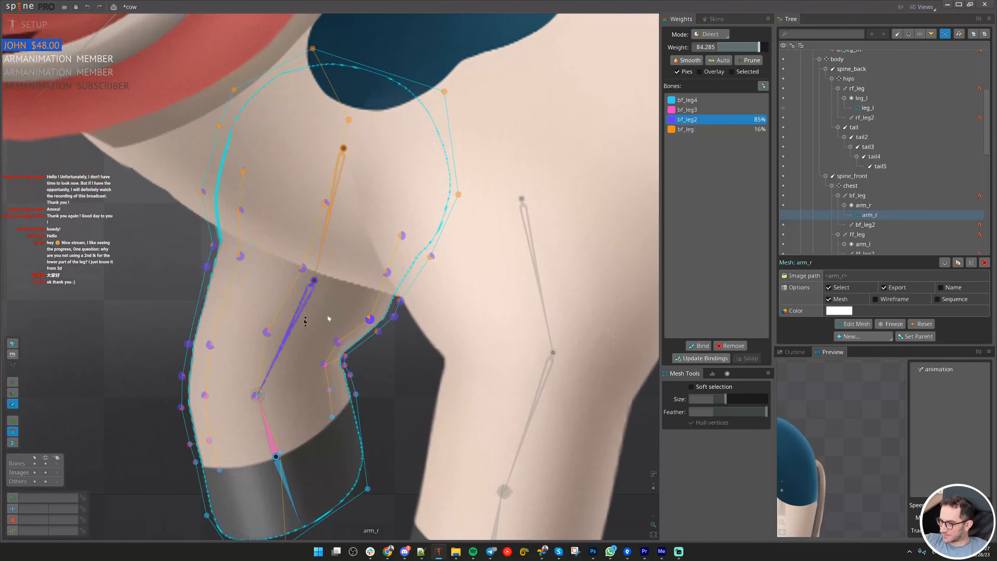
click(394, 316)
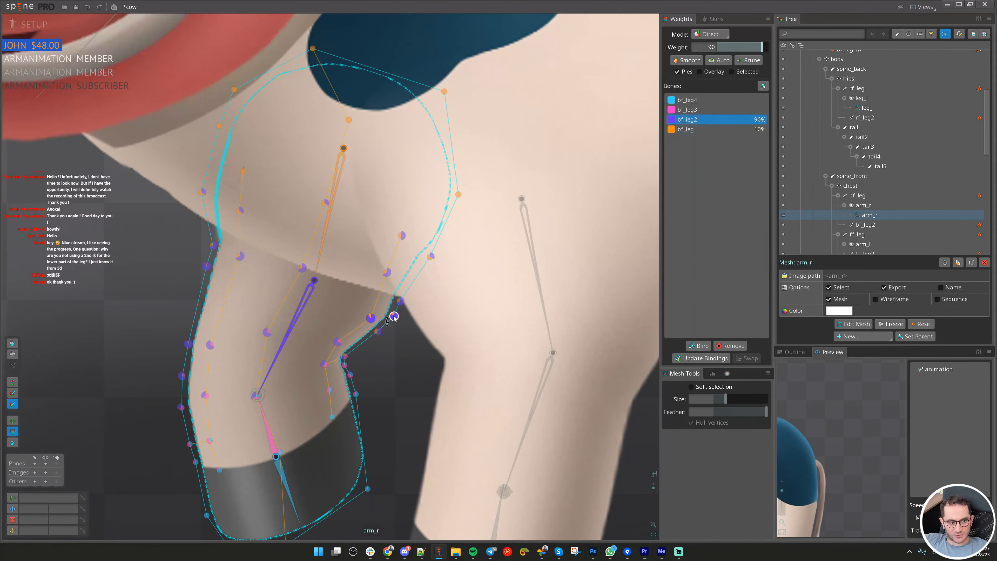
scroll(394, 330, up, 2)
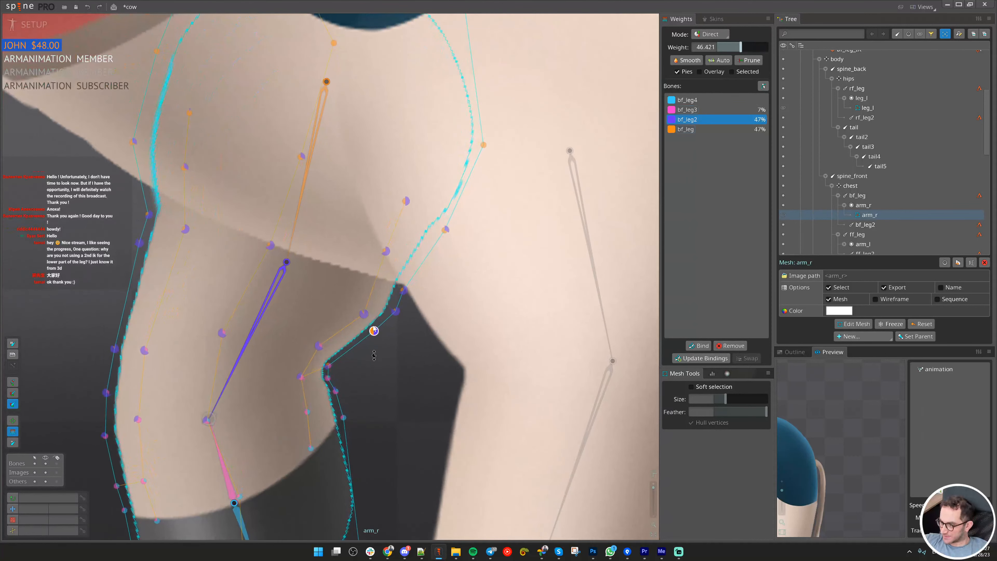
click(330, 367)
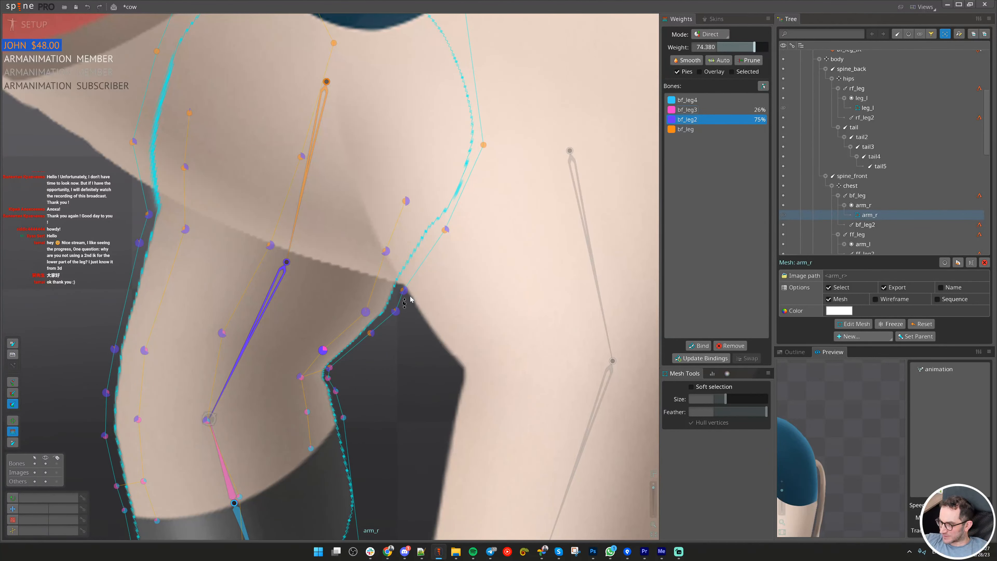
click(404, 288)
click(395, 312)
scroll(333, 197, down, 6)
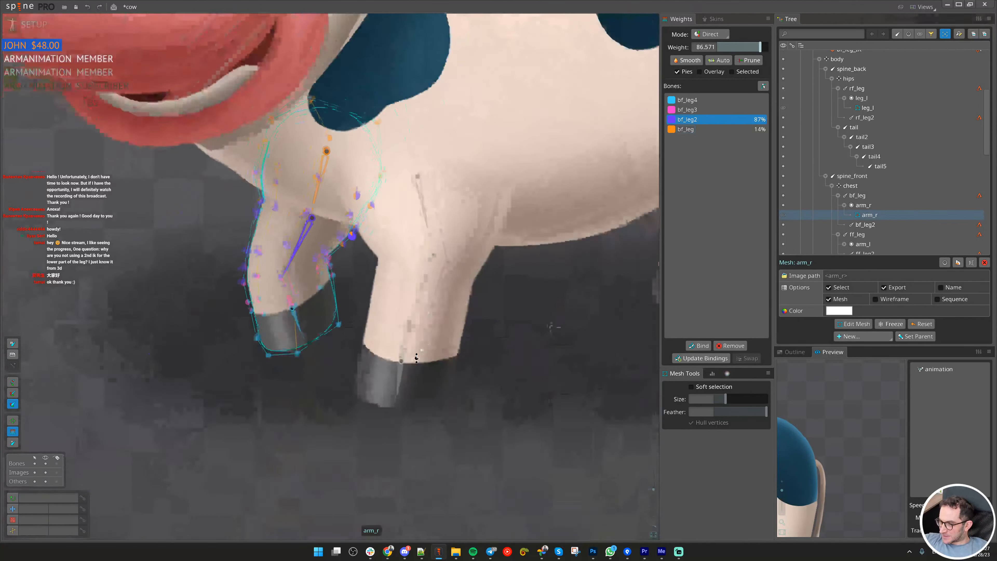
- Restore bf_leg3's copied transform, and rotate the bone to about 47 degrees to test the far front hoof's bend
key(space)
click(314, 292)
key(ctrl+v)
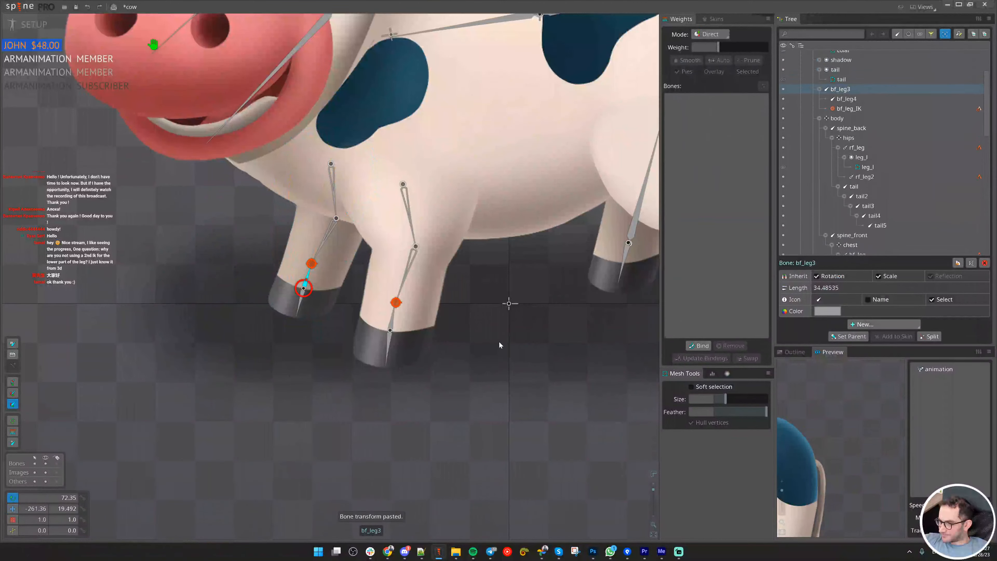
drag(494, 398, 483, 415)
click(304, 276)
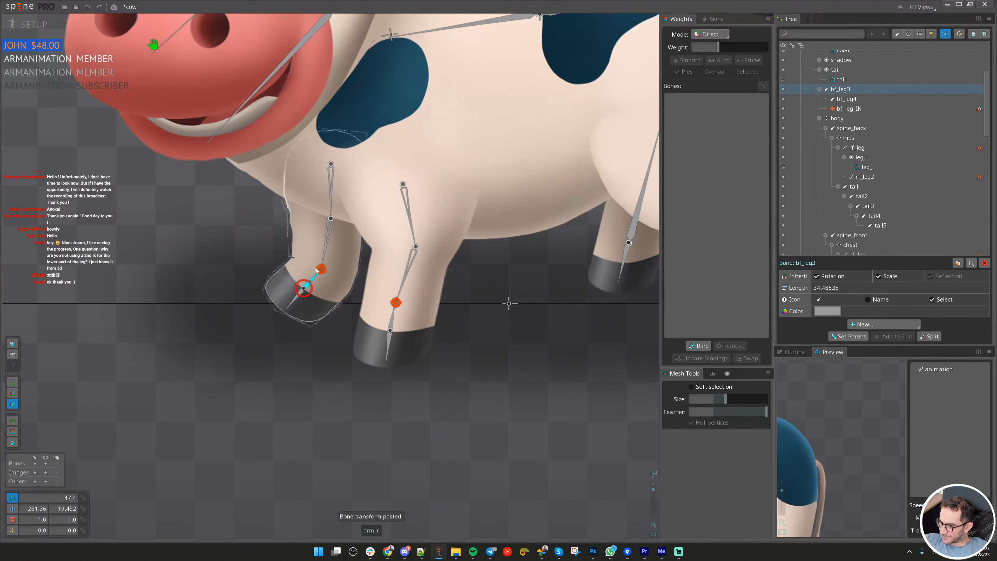
scroll(303, 274, up, 2)
scroll(302, 274, down, 2)
click(304, 310)
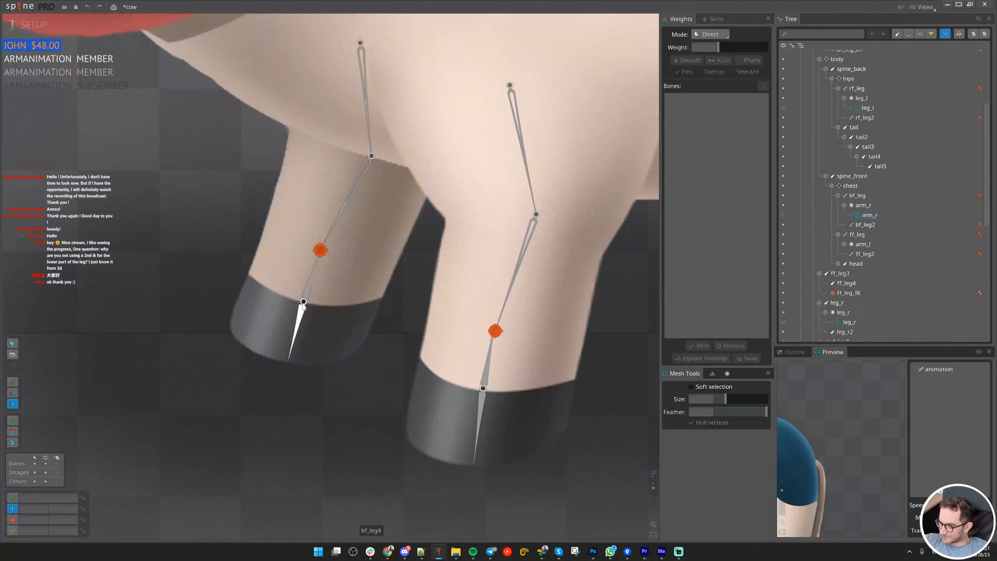
- Tilt bf_leg3 slightly and examine the bf_leg3 weights on arm_r's vertices along the front crease
drag(368, 455, 316, 463)
click(306, 244)
scroll(306, 220, up, 5)
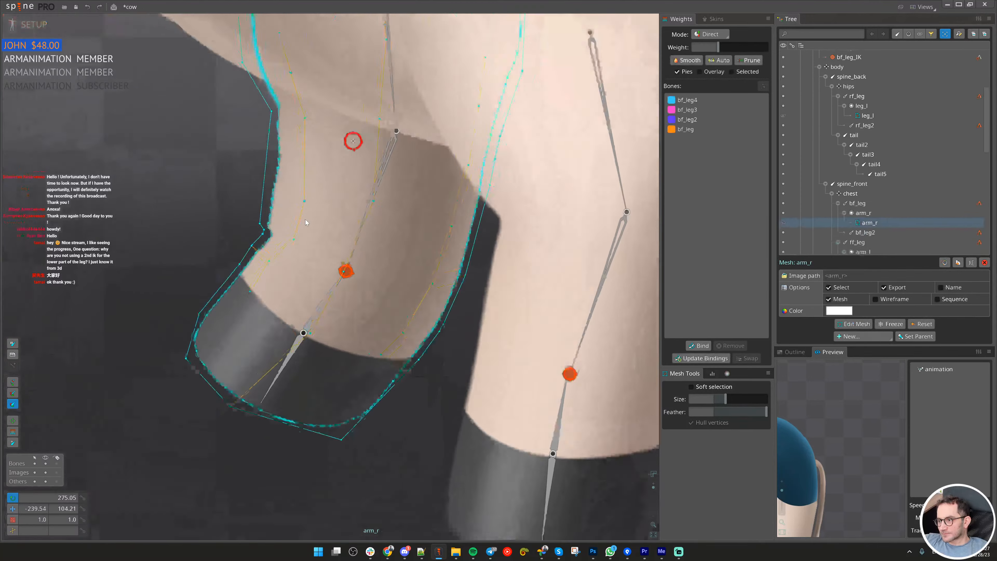
scroll(306, 222, down, 5)
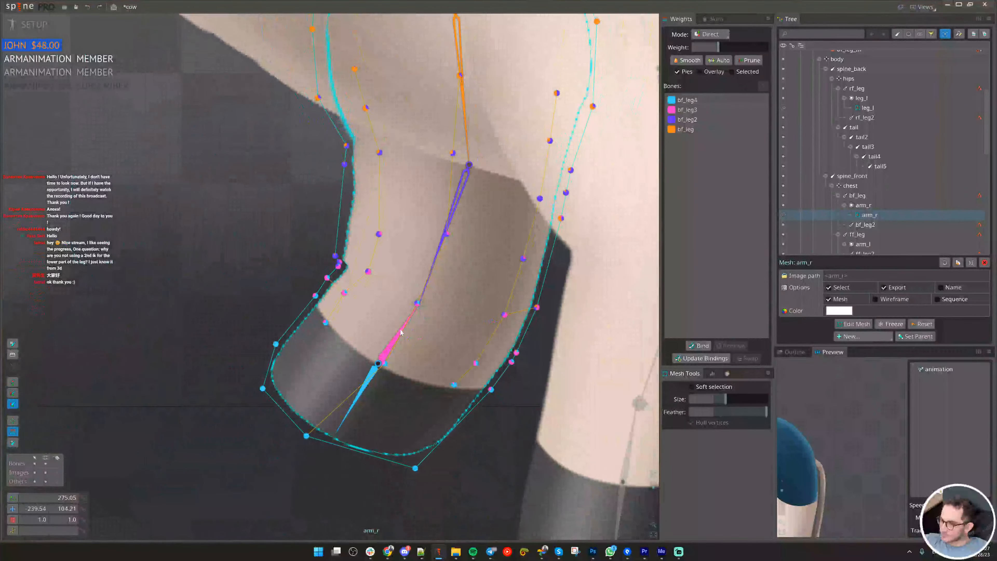
scroll(353, 273, up, 3)
click(316, 226)
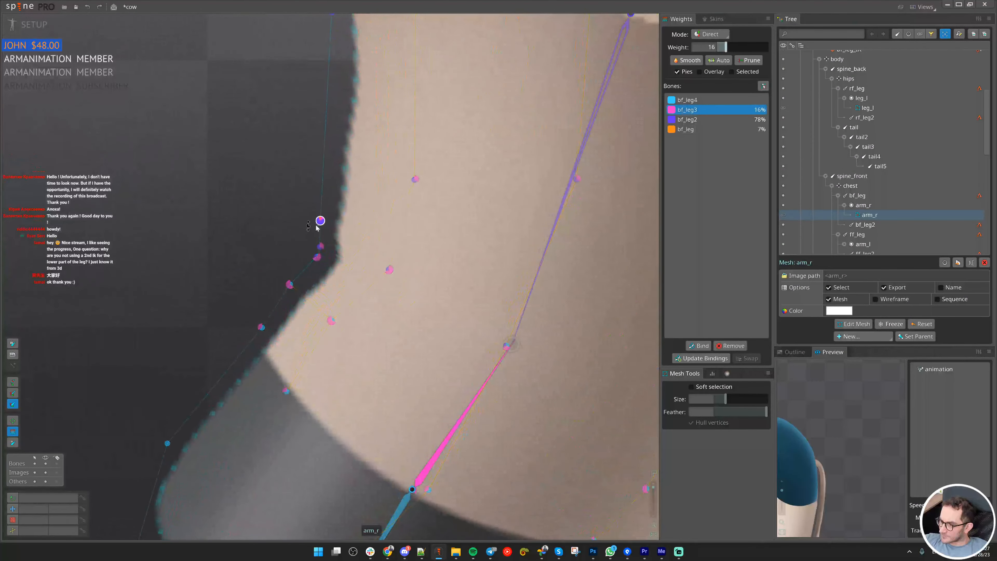
- Reset the far front leg by pasting the copied transform onto bf_leg3
scroll(408, 262, down, 5)
key(Escape)
click(366, 307)
key(ctrl+v)
scroll(440, 320, down, 3)
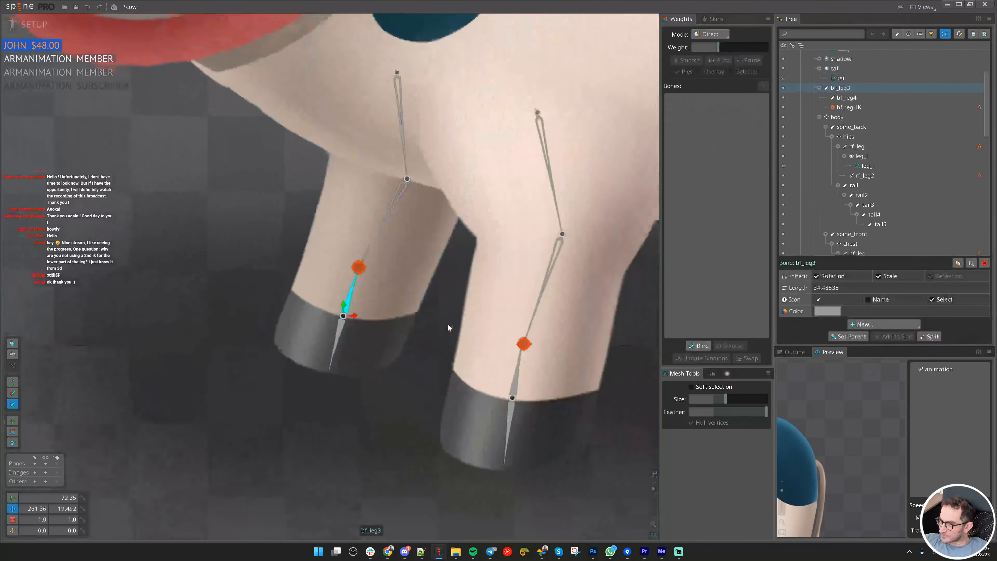
- Try bending the far front leg by moving bf_leg3, undo the moves and copy the bone's rest transform
drag(352, 383, 323, 354)
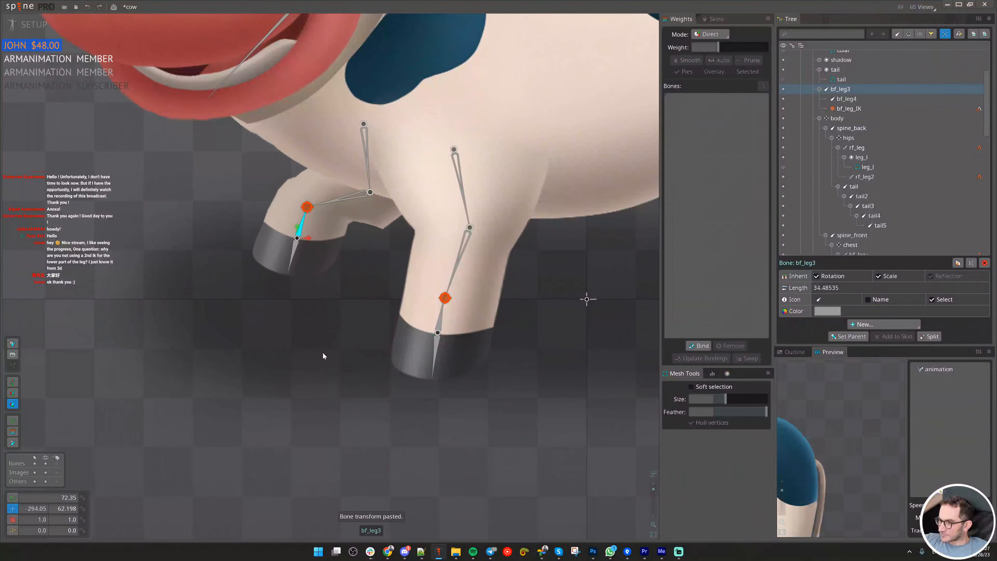
key(ctrl+z)
key(ctrl+c)
drag(440, 316, 426, 262)
key(ctrl+z)
click(333, 268)
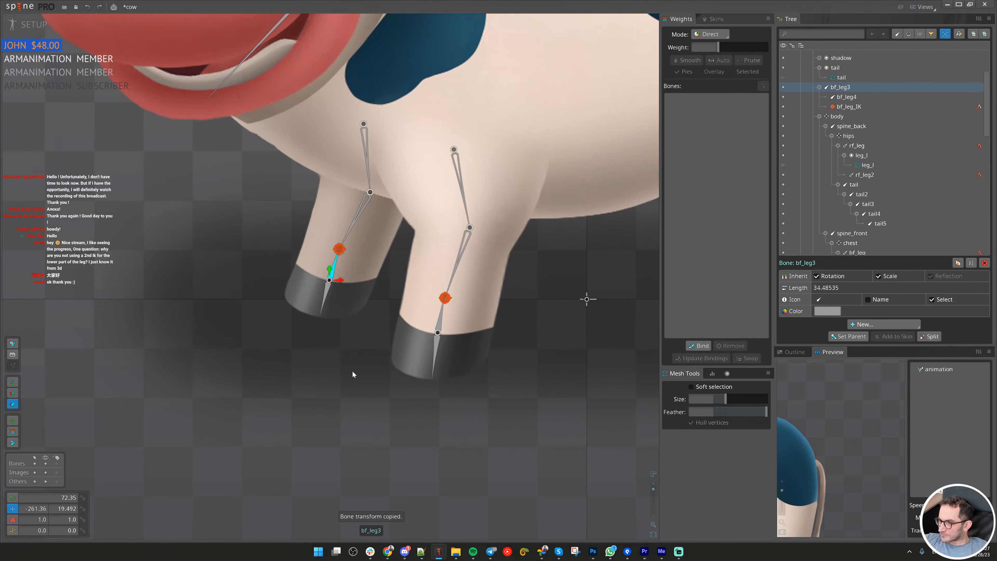
- Bend the far front leg by moving bf_leg3 up and forward, and select arm_r for weight editing
drag(352, 370, 310, 335)
click(345, 260)
scroll(396, 249, up, 5)
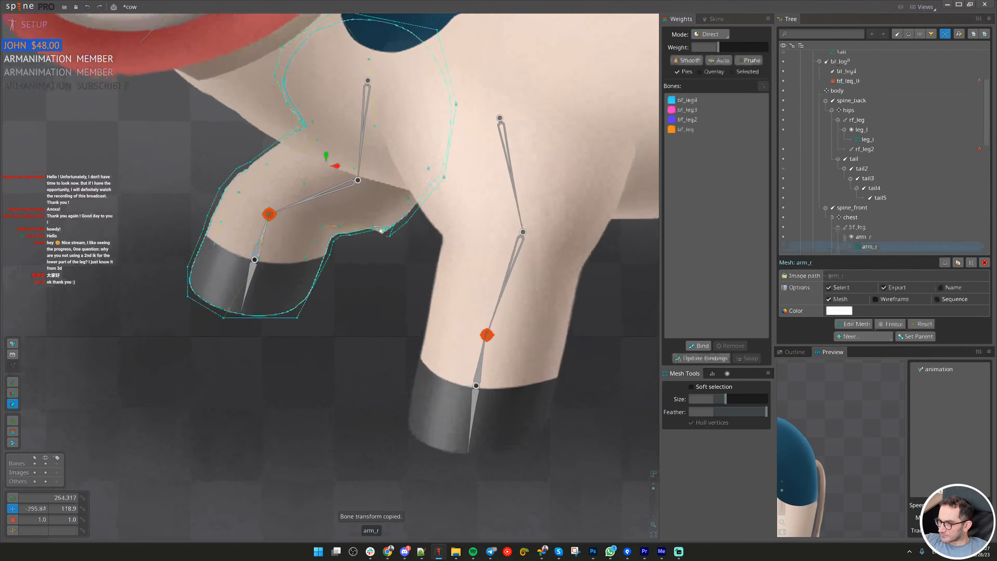
click(316, 225)
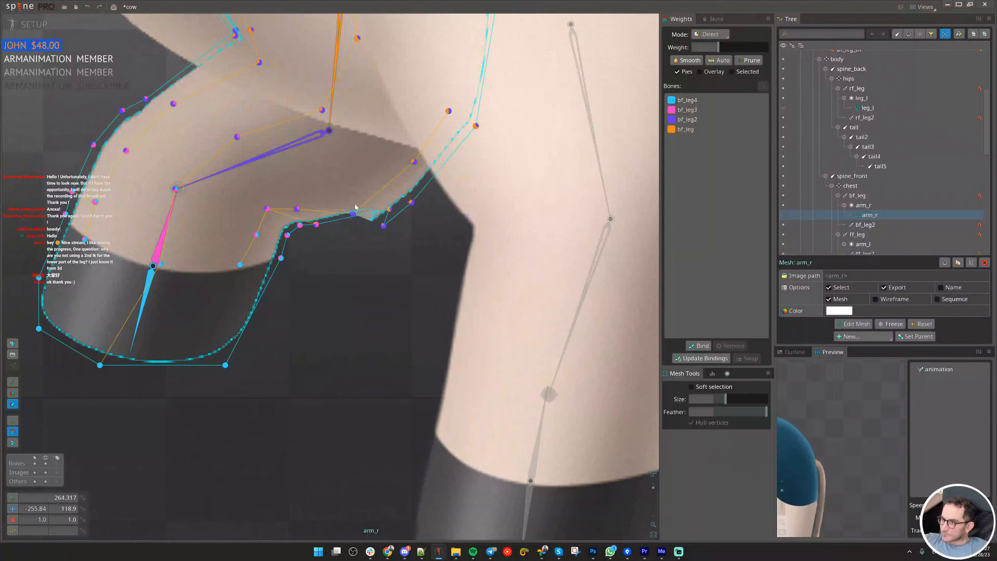
- Rebalance arm_r's outer vertices at the rear bend, with about 18% bf_leg3 and 10% bf_leg on the protruding one
click(173, 224)
drag(387, 302, 384, 270)
mouse_move(387, 227)
mouse_down()
mouse_move(387, 200)
mouse_move(390, 226)
mouse_up()
click(682, 129)
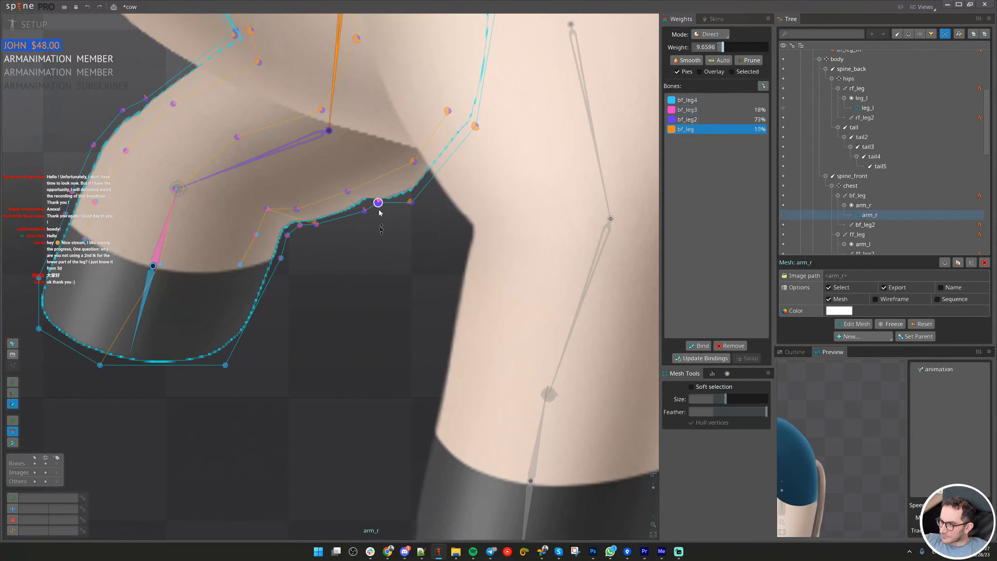
click(411, 203)
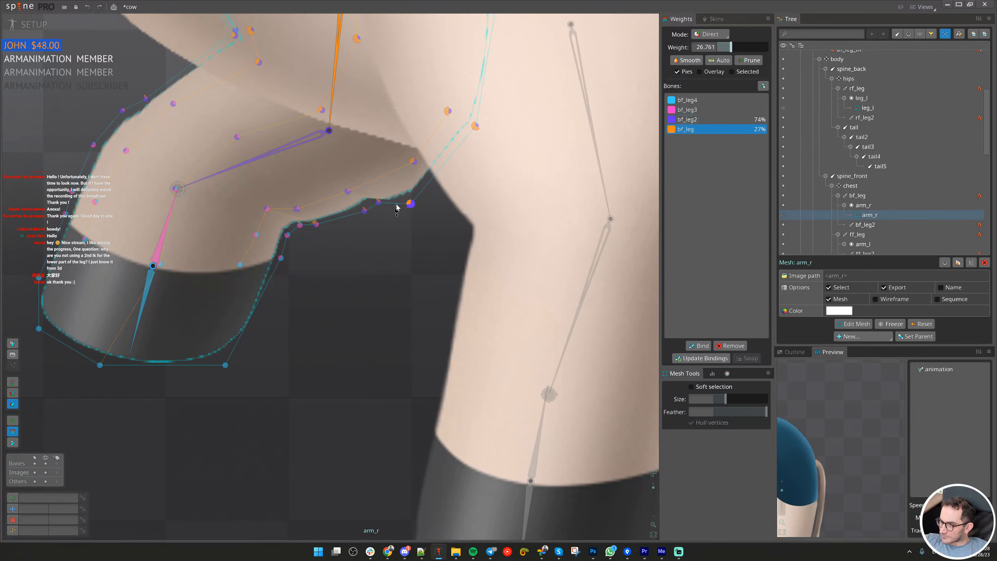
- Adjust bf_leg3 weights on arm_r's rear inner vertices, using about 25% mid-bend, 29% near the hoof and 4% at the top
click(176, 217)
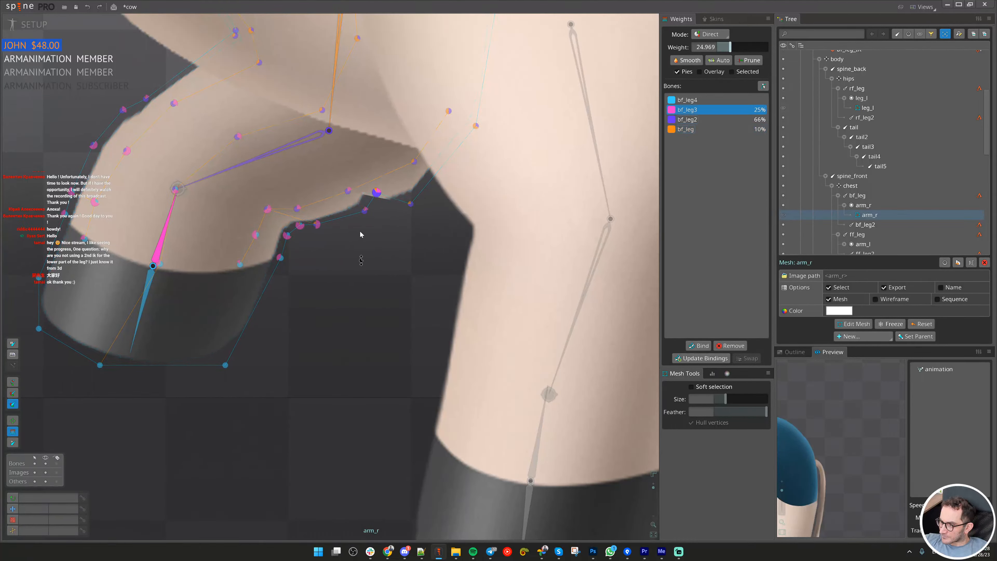
click(366, 211)
drag(366, 211, 313, 215)
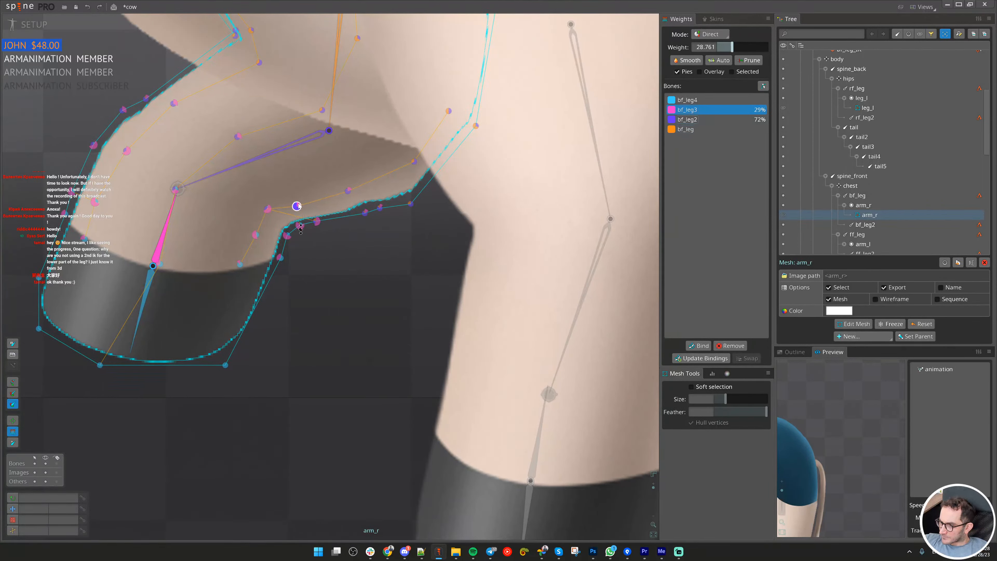
click(348, 194)
drag(410, 205, 421, 178)
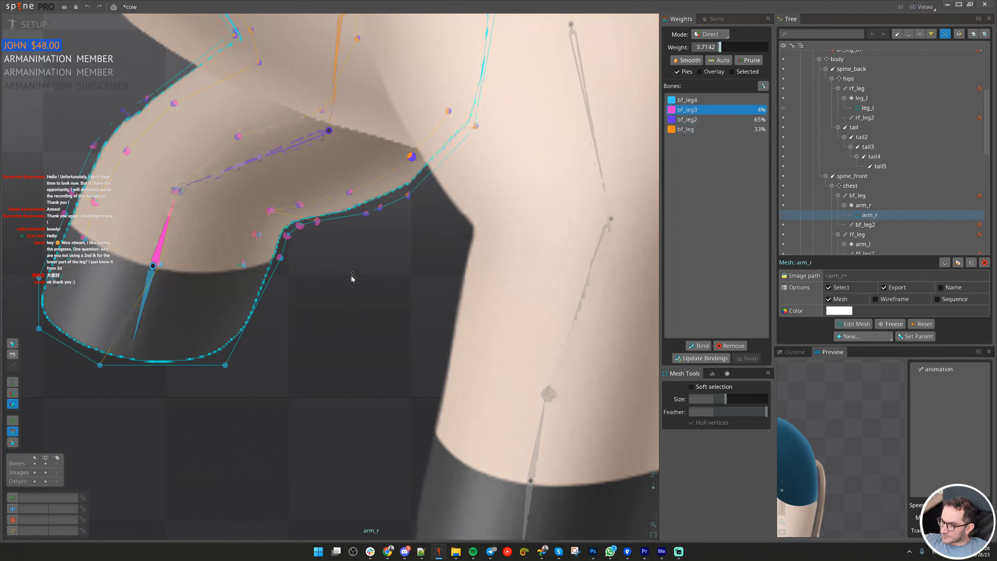
- Reset bf_leg3 with its copied transform, and raise it again to bend the far front leg
key(space)
scroll(352, 278, down, 5)
click(313, 246)
key(ctrl+v)
drag(370, 373, 379, 345)
click(366, 228)
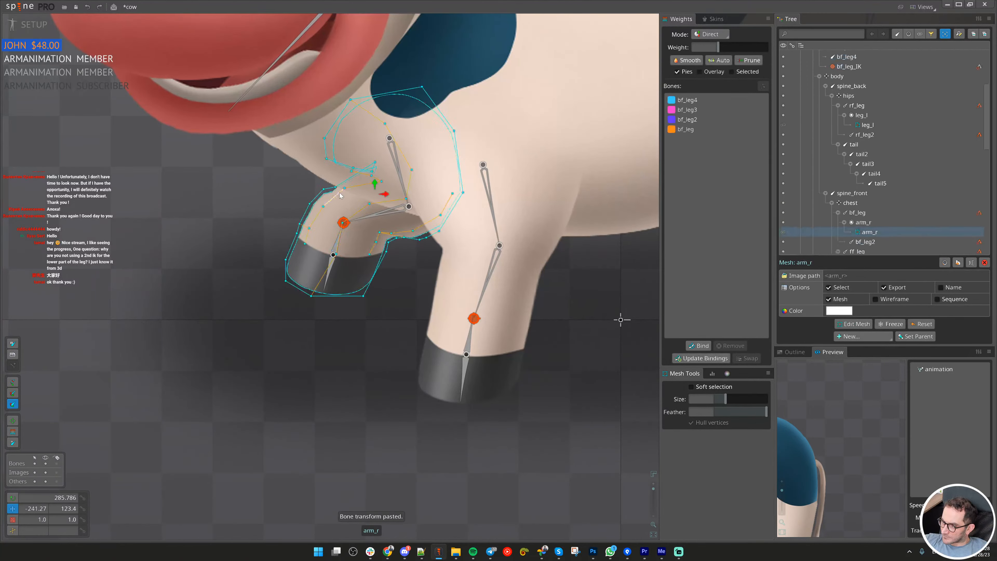
- Lower the bf_leg weight on arm_r's top front knee vertex to about 1%
scroll(375, 221, up, 4)
key(g)
click(332, 184)
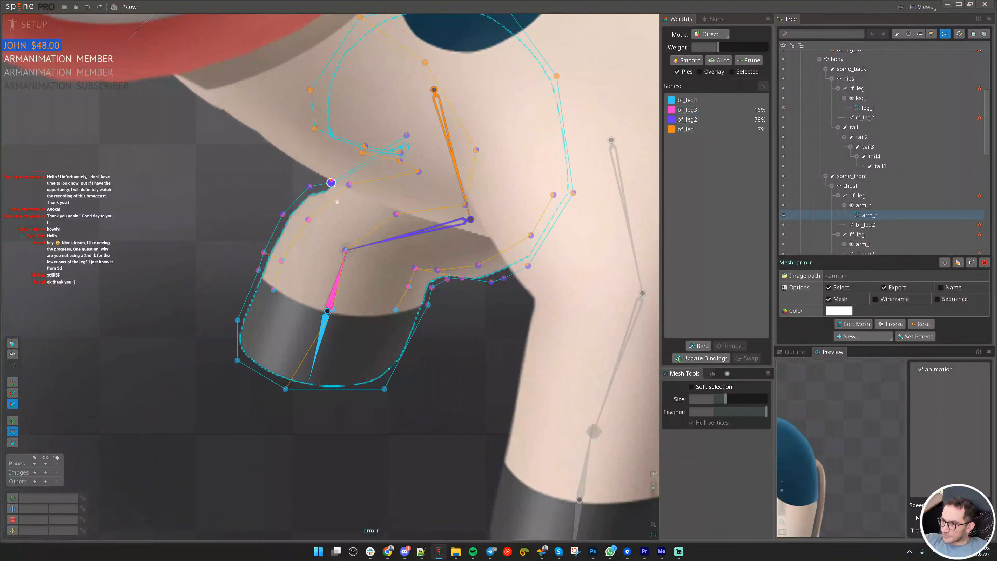
click(337, 280)
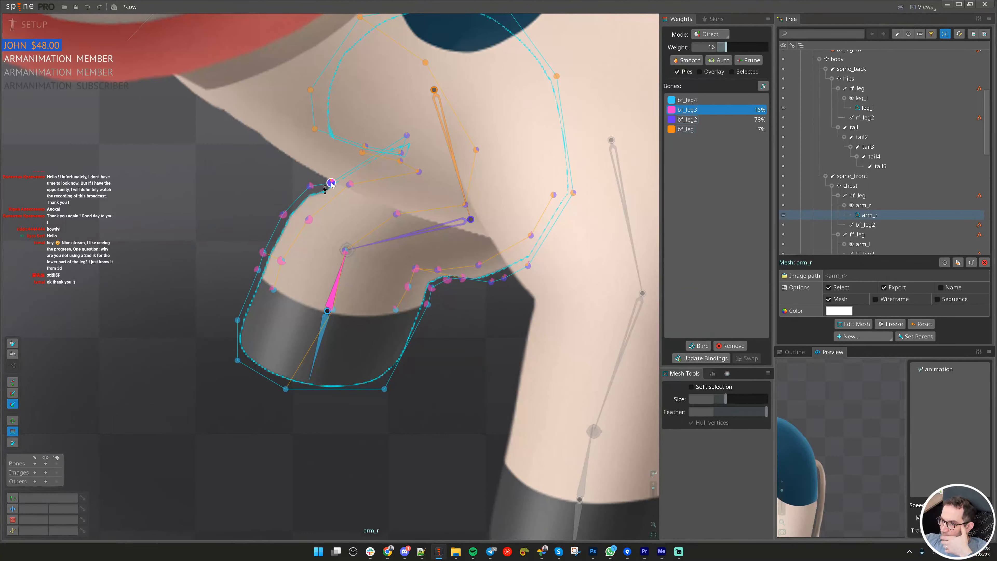
click(309, 185)
click(458, 169)
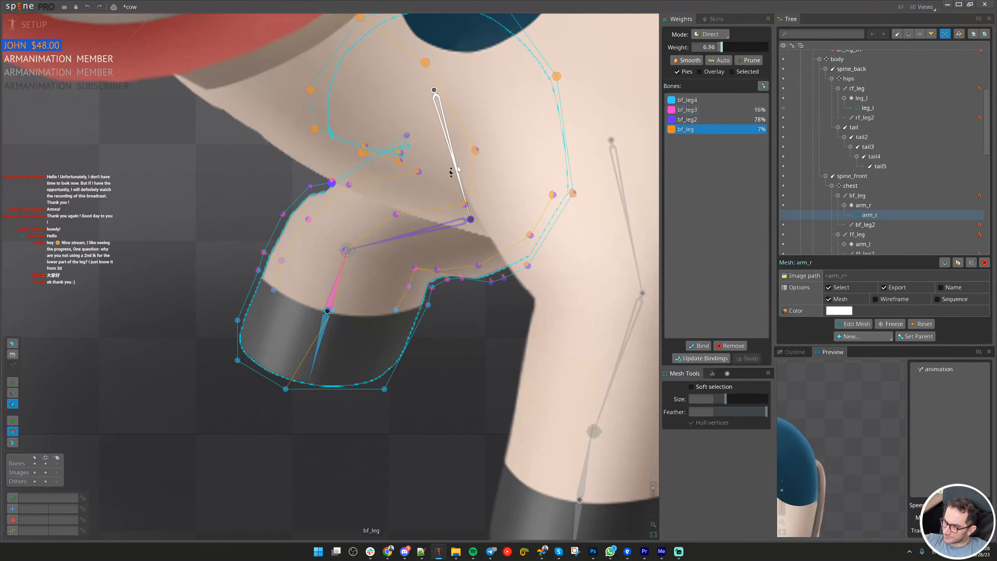
click(349, 184)
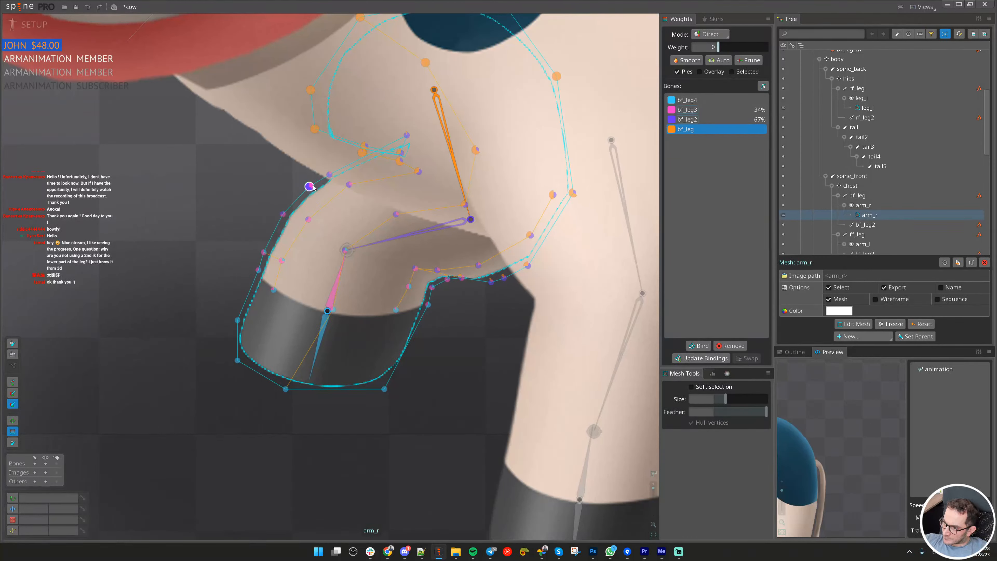
- Smooth arm_r's front knee curve by giving its top front vertex about 91% bf_leg2 weight
click(338, 275)
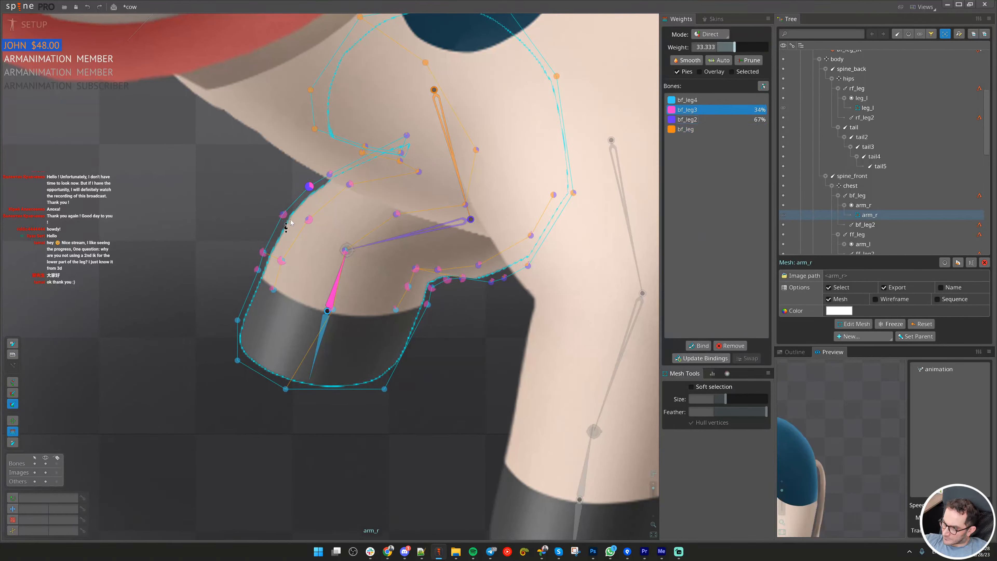
click(283, 215)
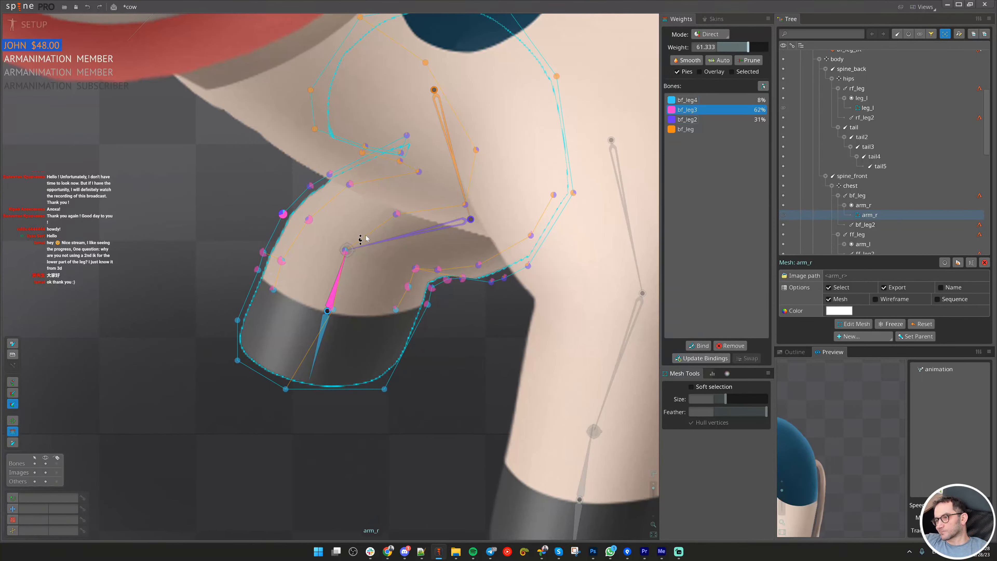
click(387, 241)
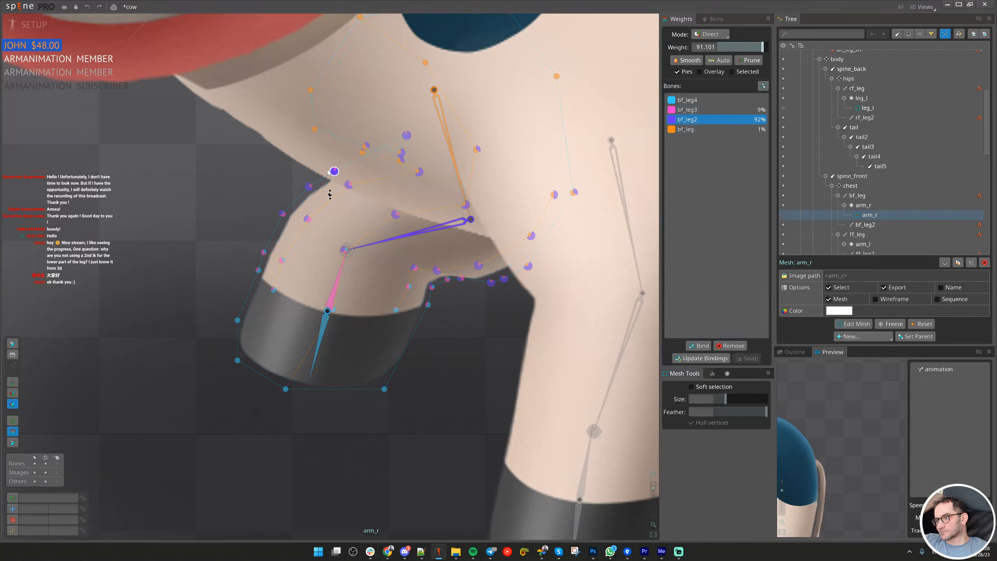
click(310, 185)
scroll(374, 285, down, 2)
key(space)
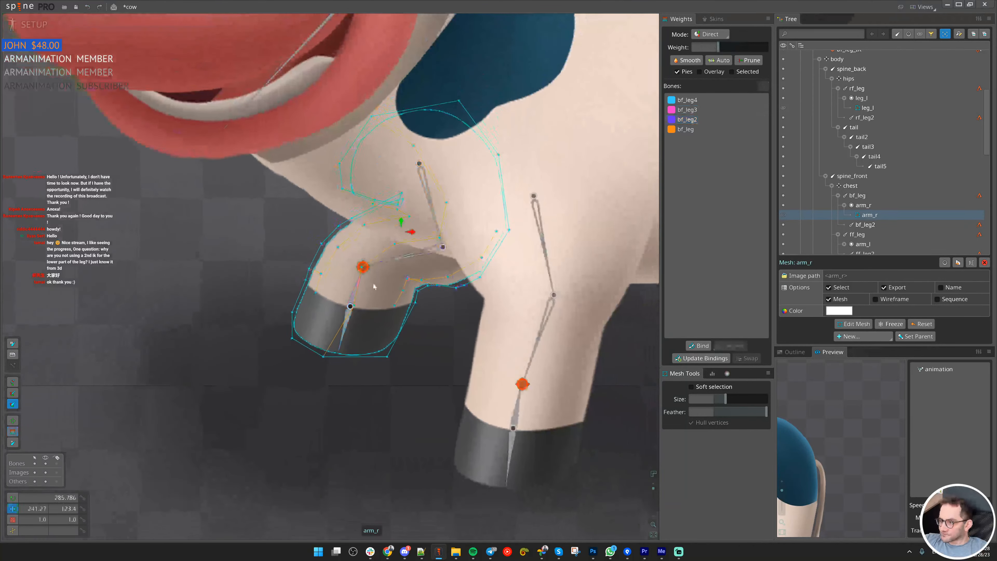
- Test the far front leg's bend by moving bf_leg3, and paste its copied rest transform back
key(space)
click(358, 292)
scroll(357, 283, down, 3)
key(ctrl+v)
drag(367, 345, 384, 326)
key(c)
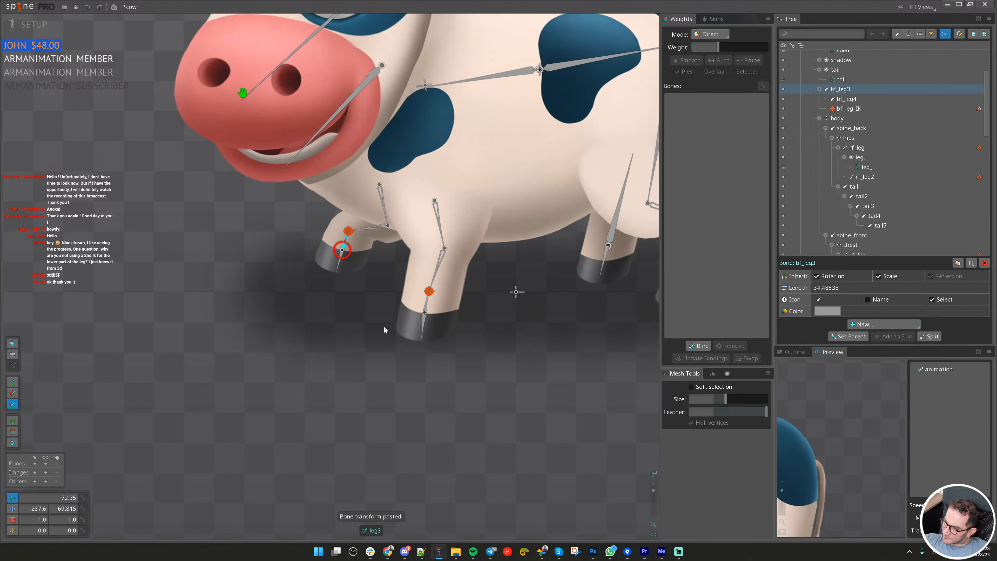
key(ctrl+v)
- Check the far front hoof bones bf_leg4 and bf_leg3 in the rest pose, and save the project
click(356, 292)
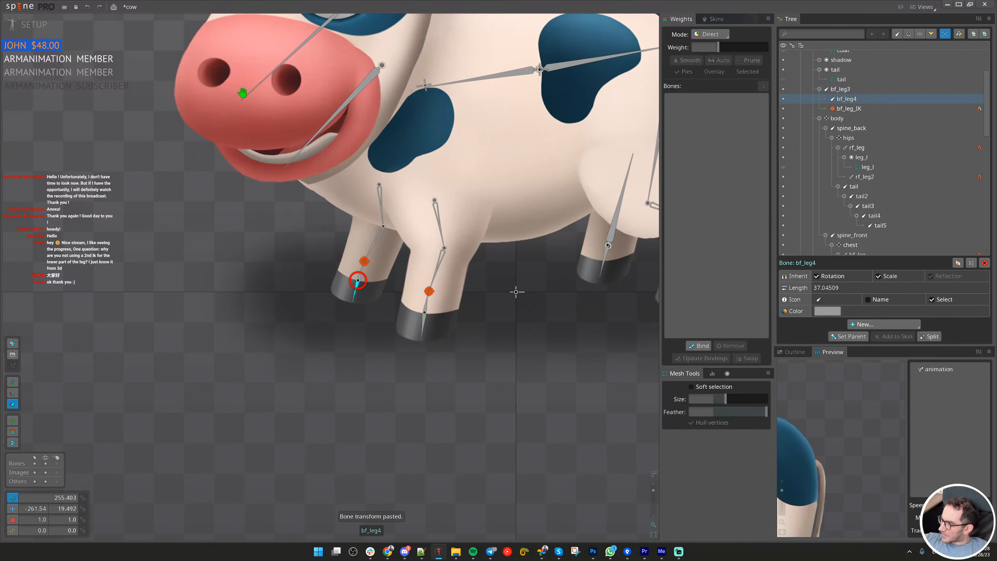
scroll(452, 296, up, 5)
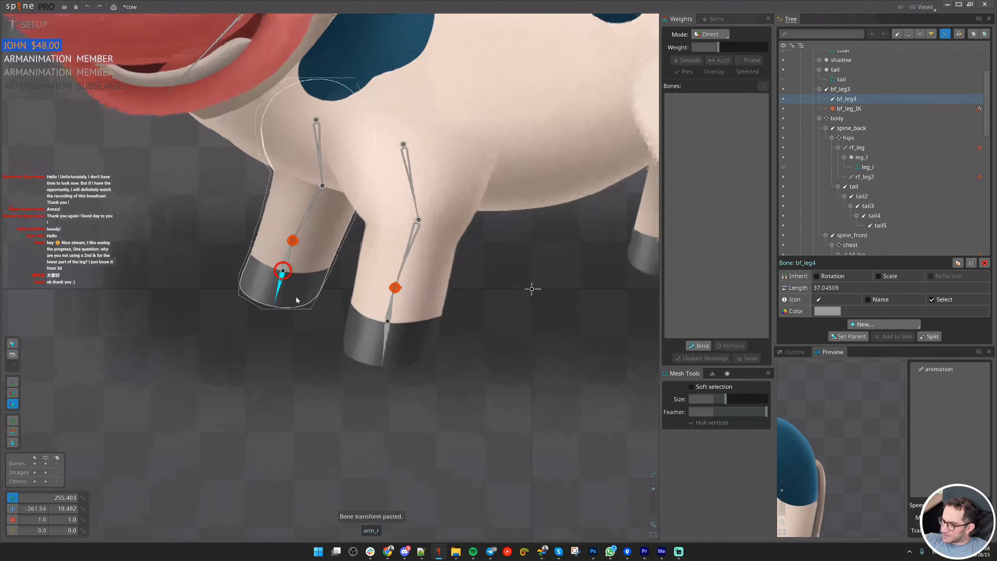
scroll(287, 248, down, 3)
scroll(345, 326, up, 3)
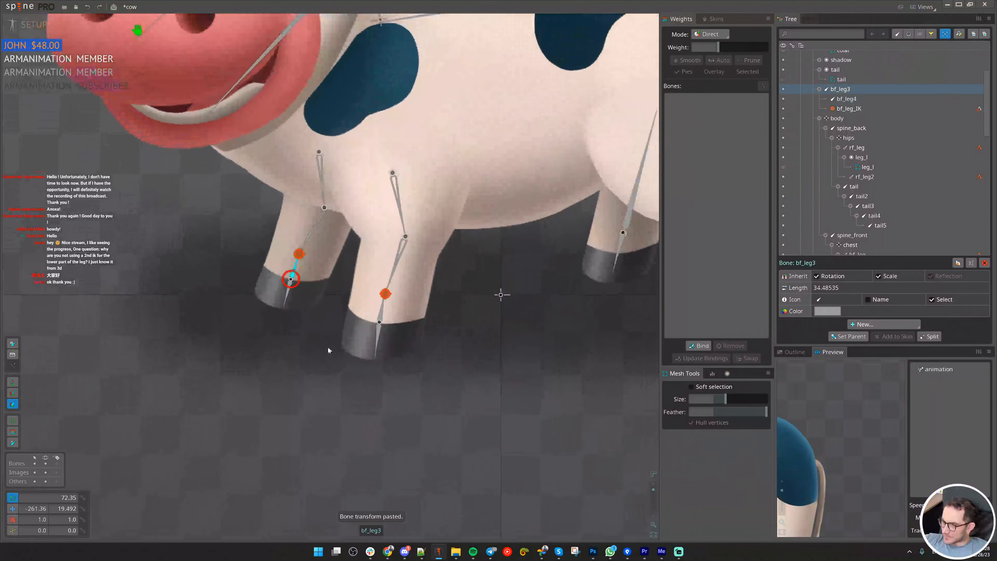
click(292, 271)
key(ctrl+s)
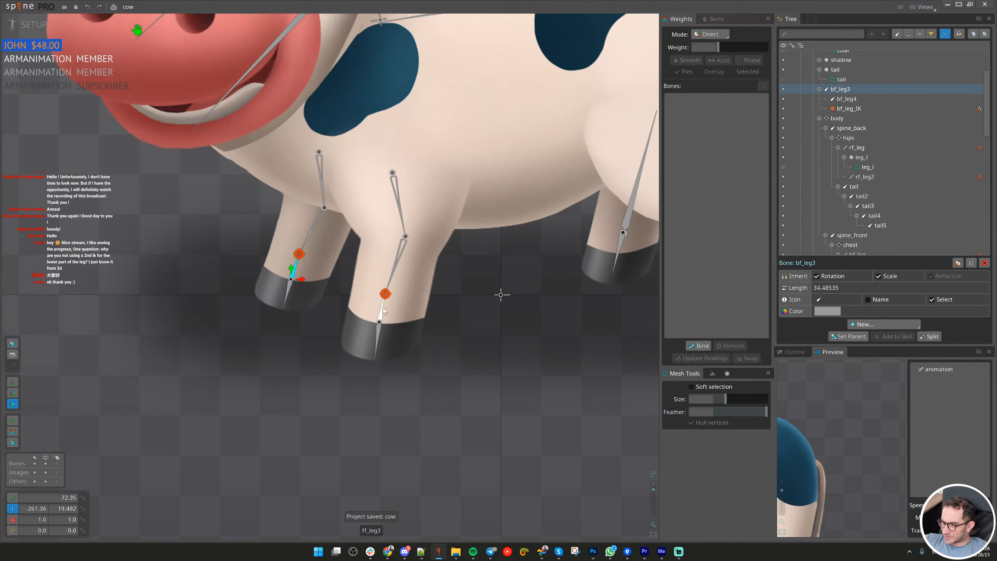
- Color the four lower-leg bones bf_leg3, ff_leg3, leg_r and rf_leg3 red (FF0000FF)
ctrl+click(383, 310)
drag(637, 245, 476, 277)
ctrl+click(466, 250)
ctrl+click(576, 287)
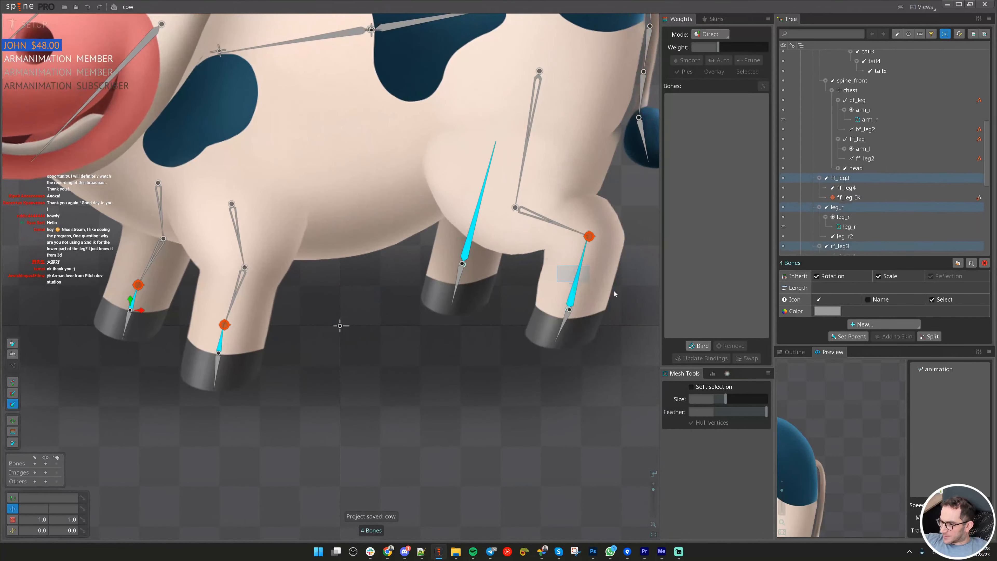
click(821, 313)
click(562, 82)
drag(576, 68, 609, 33)
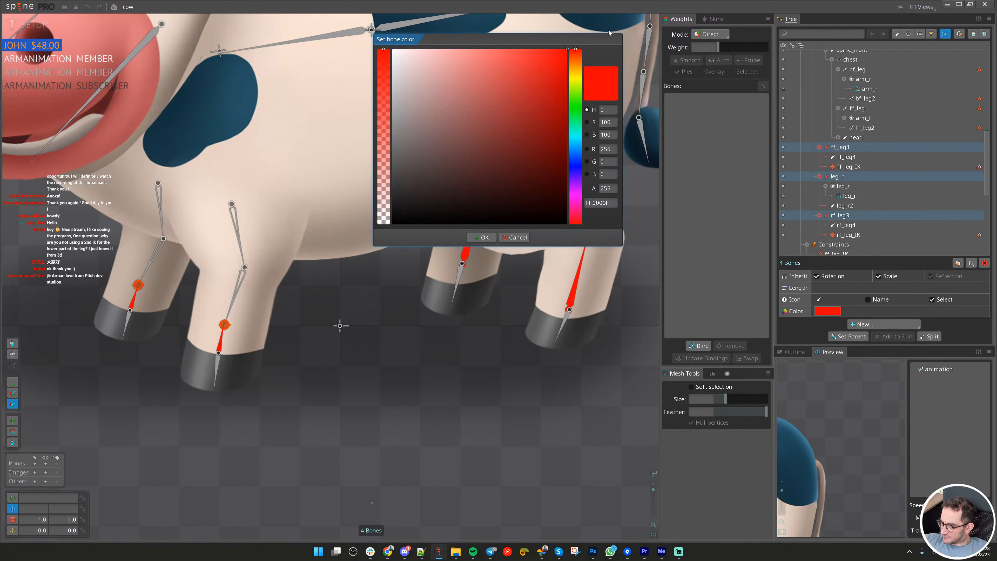
click(481, 237)
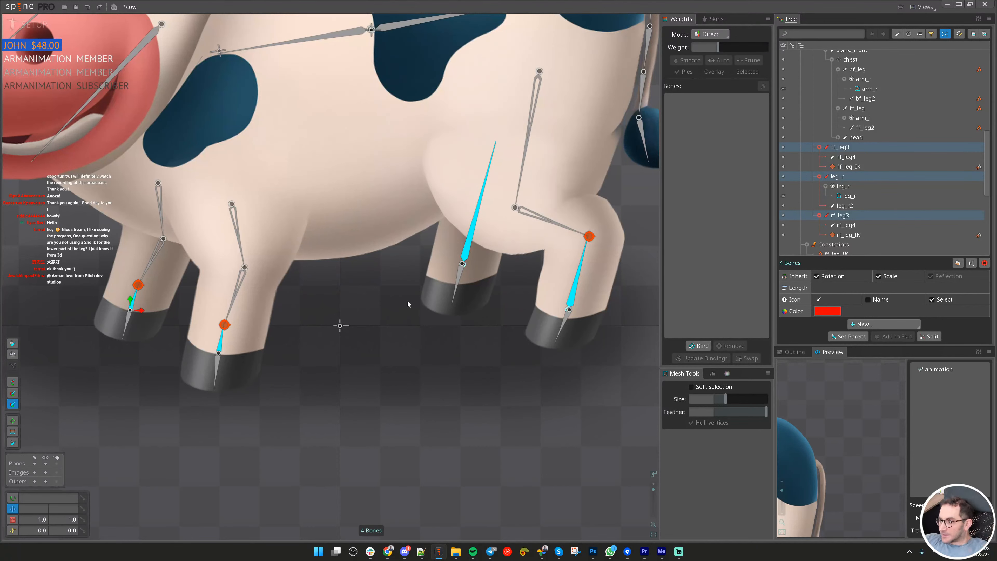
key(Escape)
- Select the IK target bones rf_leg_IK, ff_leg_IK and bf_leg_IK and review the available bone icons
click(590, 236)
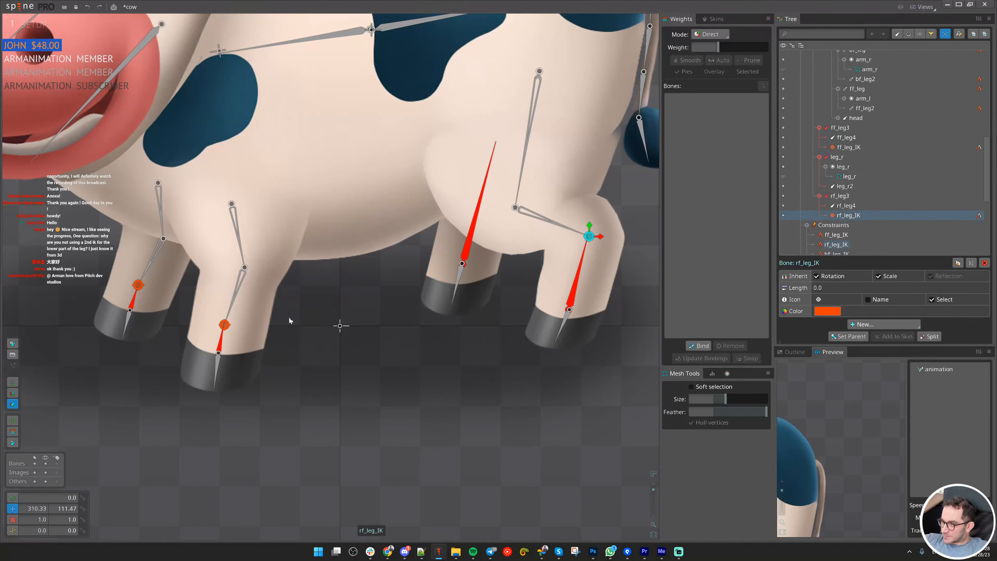
ctrl+click(224, 324)
ctrl+click(138, 285)
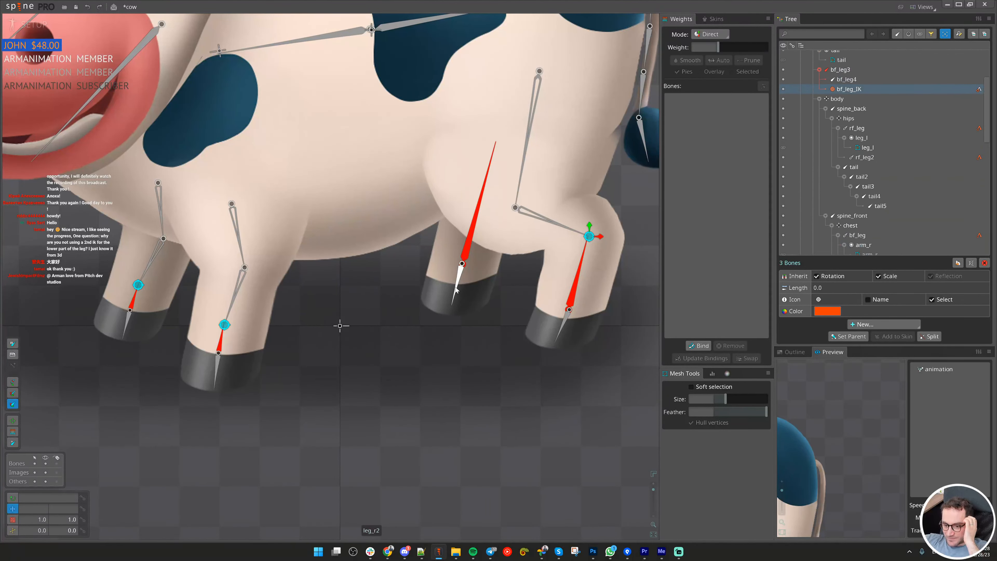
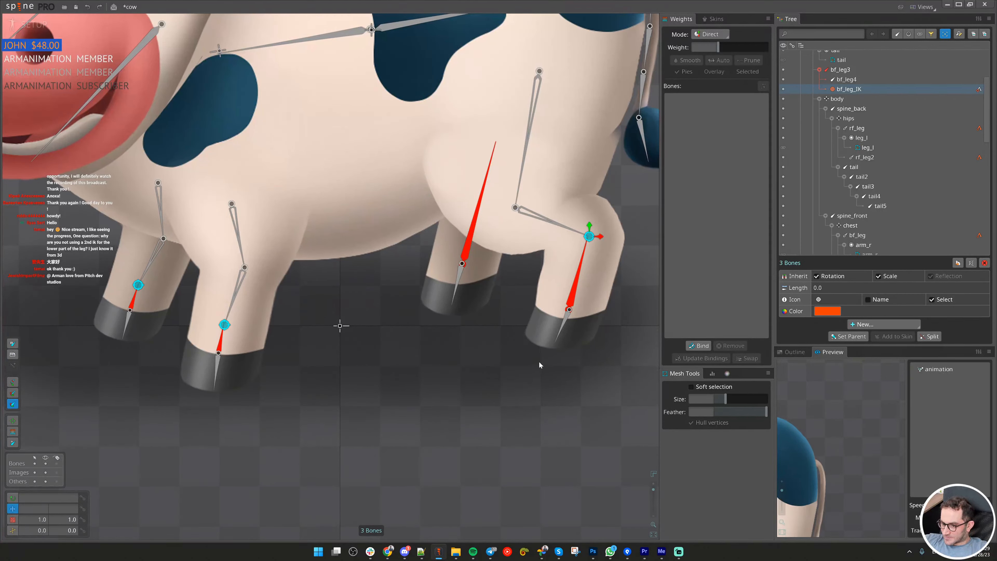
scroll(551, 363, down, 3)
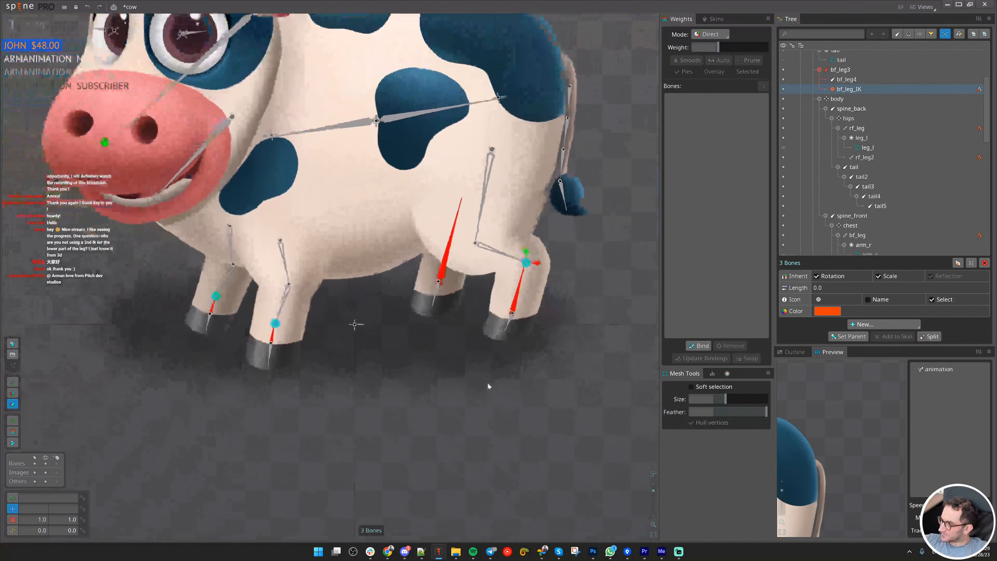
drag(488, 383, 495, 385)
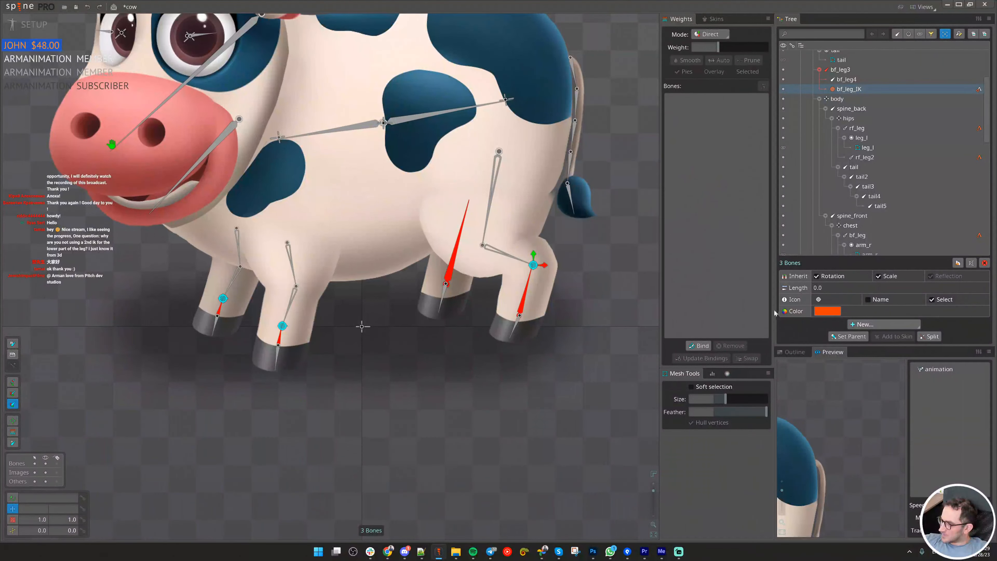
click(820, 300)
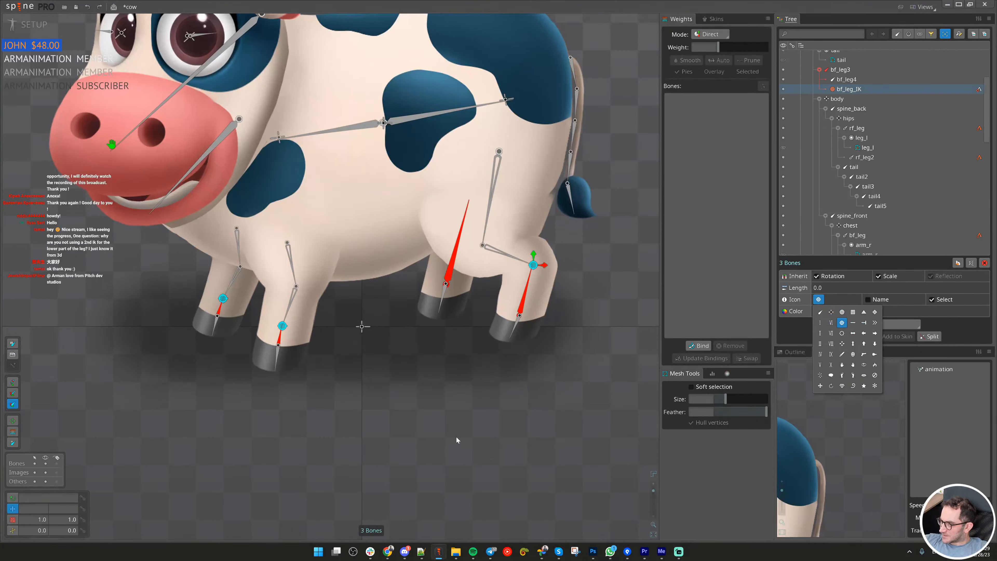
drag(460, 436, 521, 440)
scroll(531, 404, up, 1)
drag(419, 345, 359, 414)
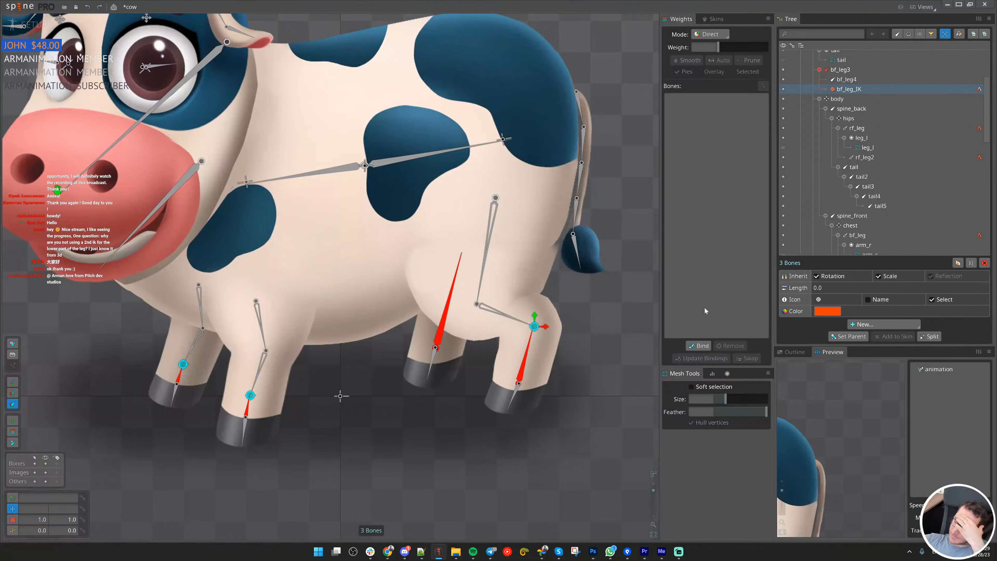
click(819, 300)
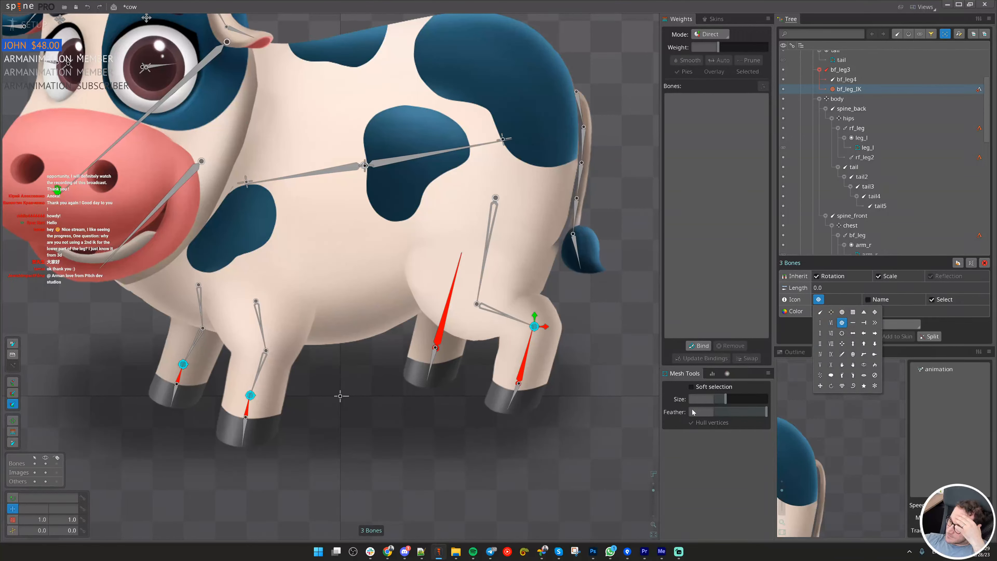
click(697, 445)
- Try making the three selected IK target bones fully transparent by lowering their color's alpha to 0
click(820, 312)
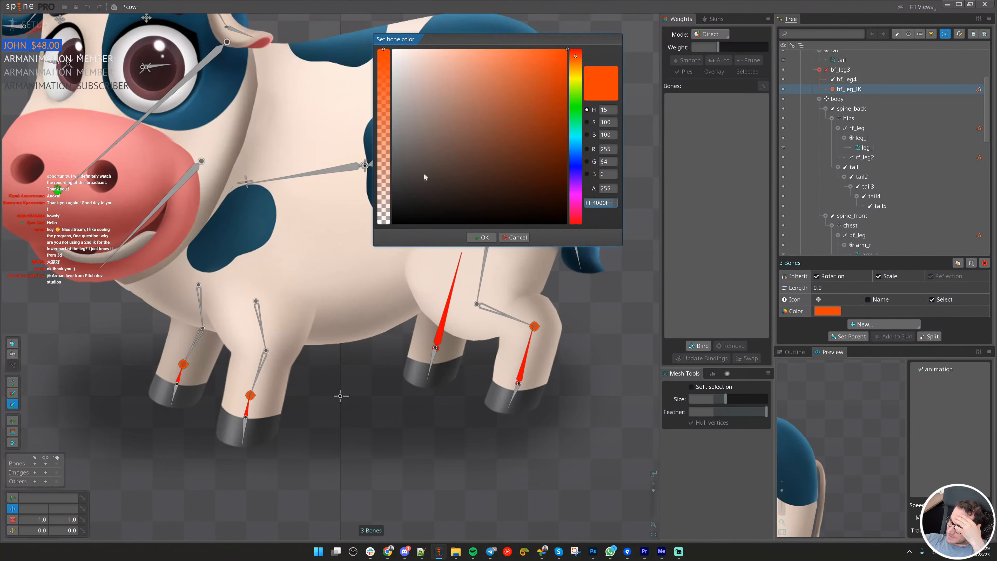
drag(385, 200, 400, 280)
click(483, 237)
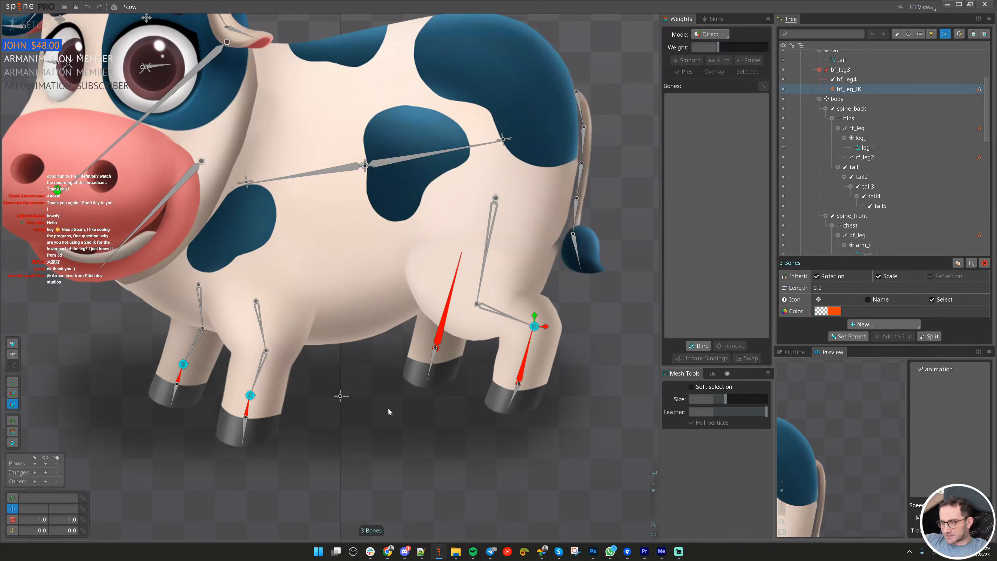
click(464, 457)
scroll(471, 368, up, 3)
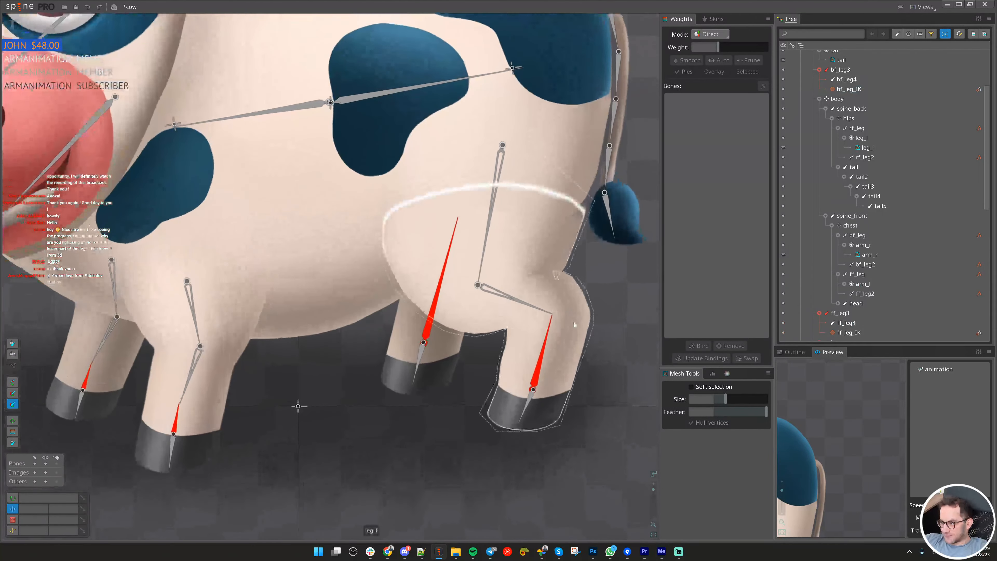
scroll(566, 337, down, 4)
drag(459, 339, 522, 374)
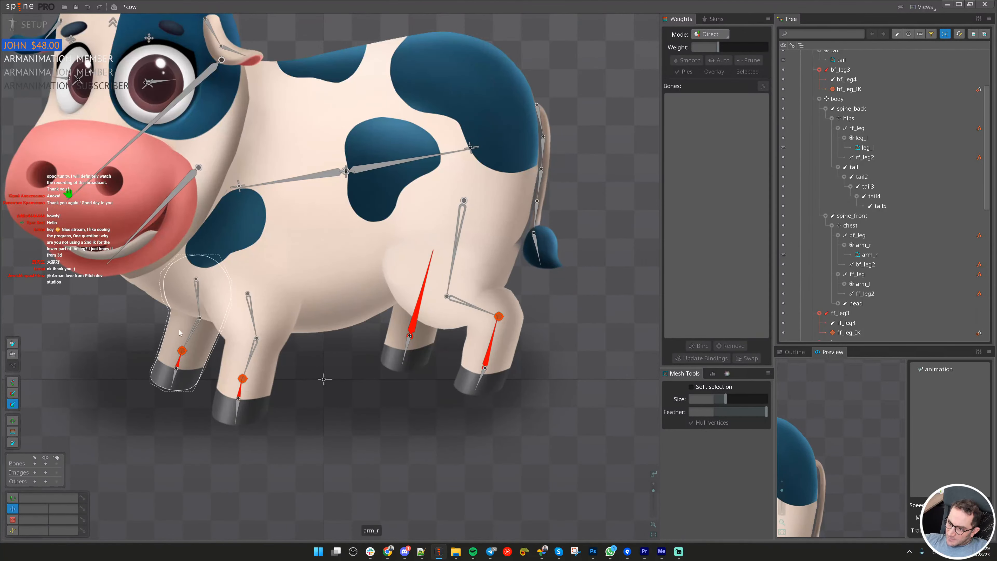
- Store bf_leg, bf_leg2, ff_leg, ff_leg2, rf_leg, rf_leg2, bf_leg_IK and rf_leg_IK as selection 9 and hide these bones
click(181, 350)
ctrl+click(191, 335)
ctrl+click(251, 355)
ctrl+click(252, 317)
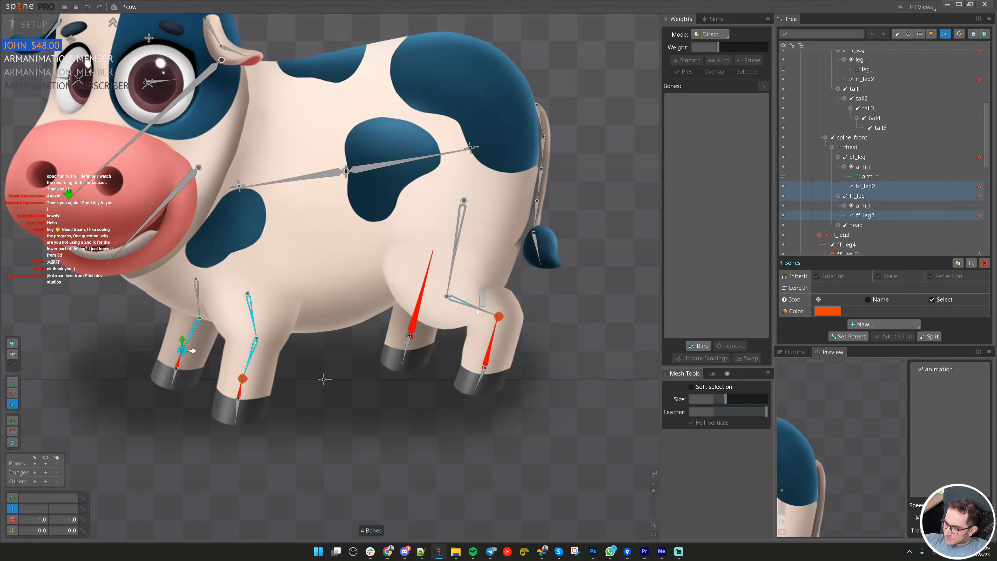
drag(478, 312, 476, 314)
drag(471, 251, 447, 264)
drag(511, 314, 487, 343)
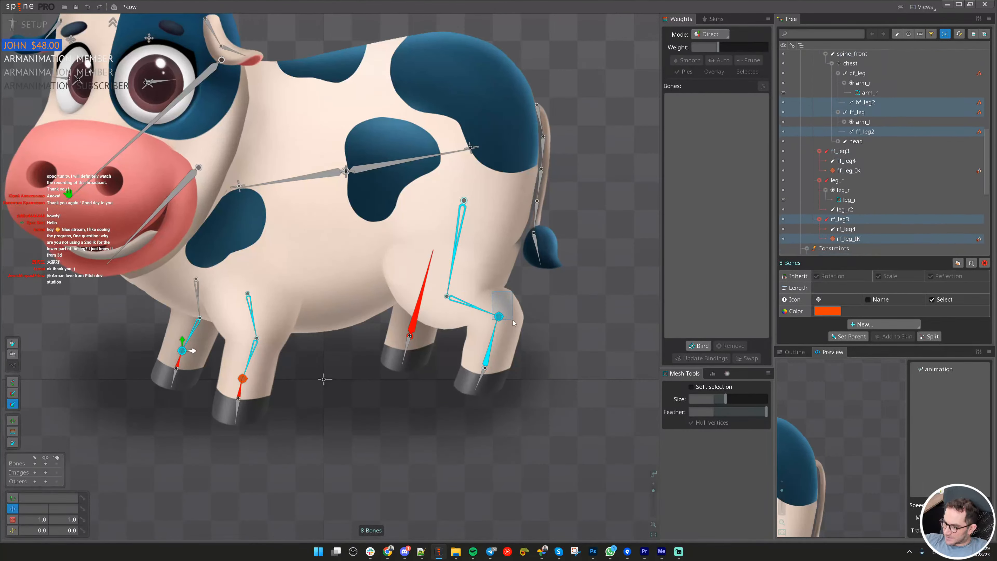
ctrl+click(495, 341)
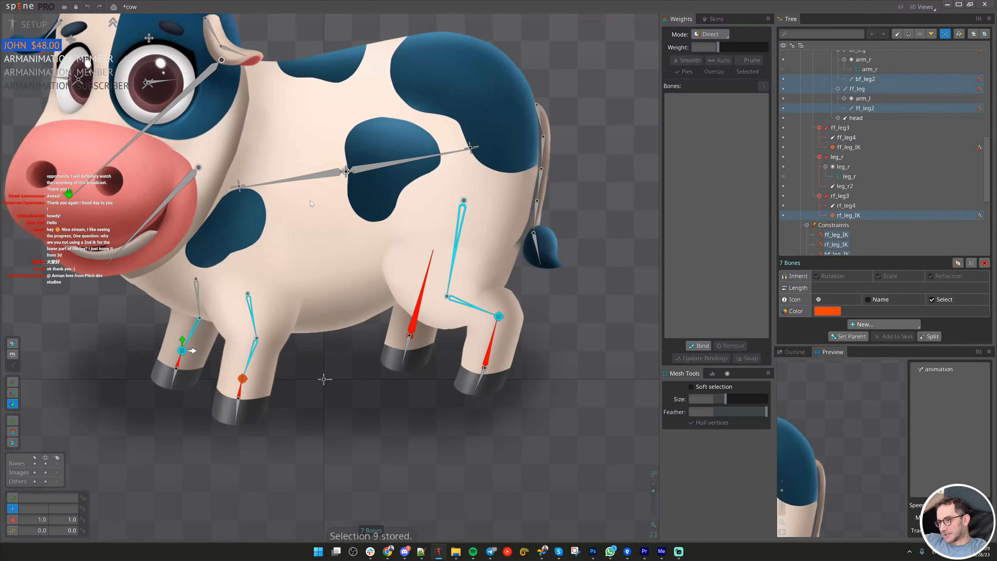
ctrl+click(200, 303)
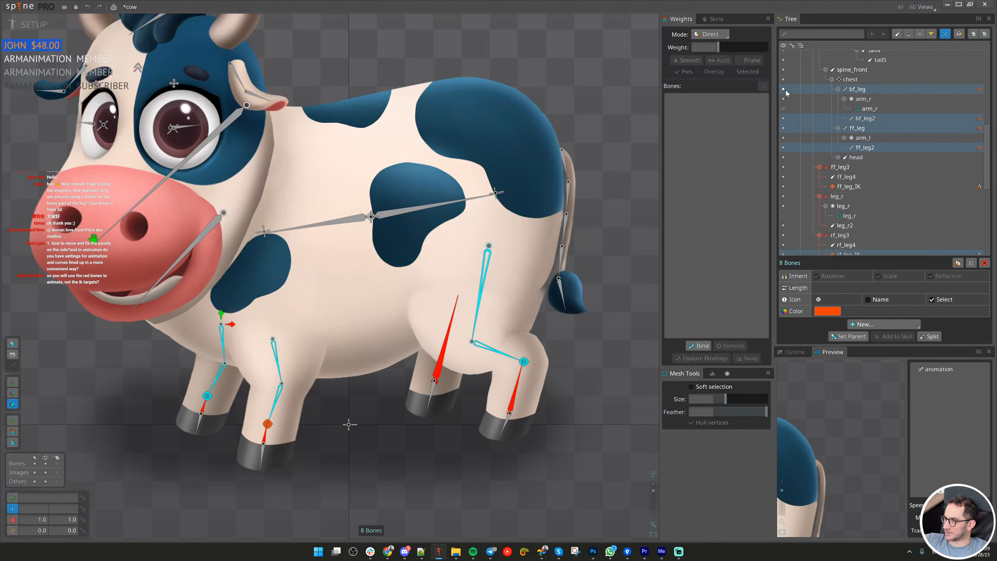
click(572, 424)
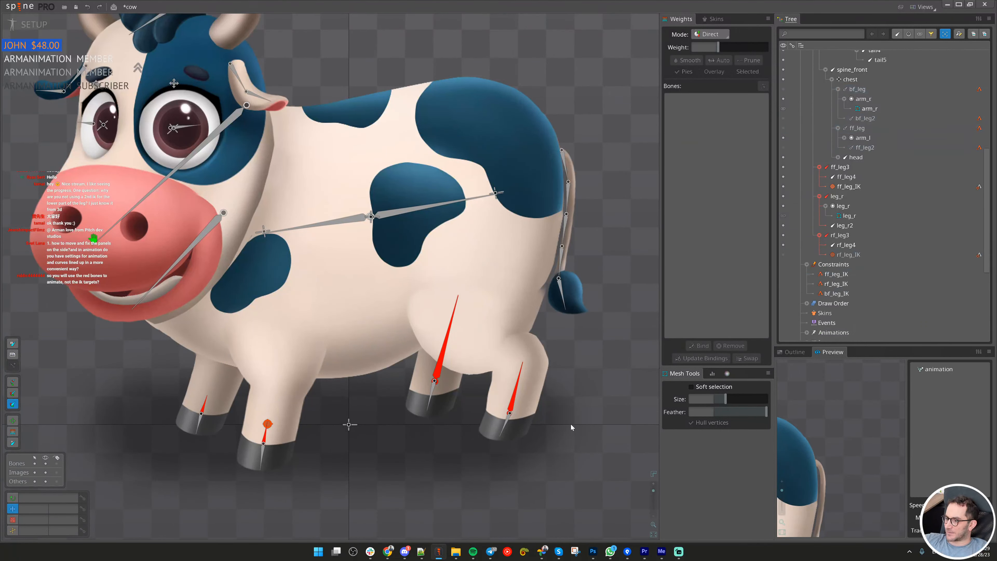
drag(551, 429, 581, 424)
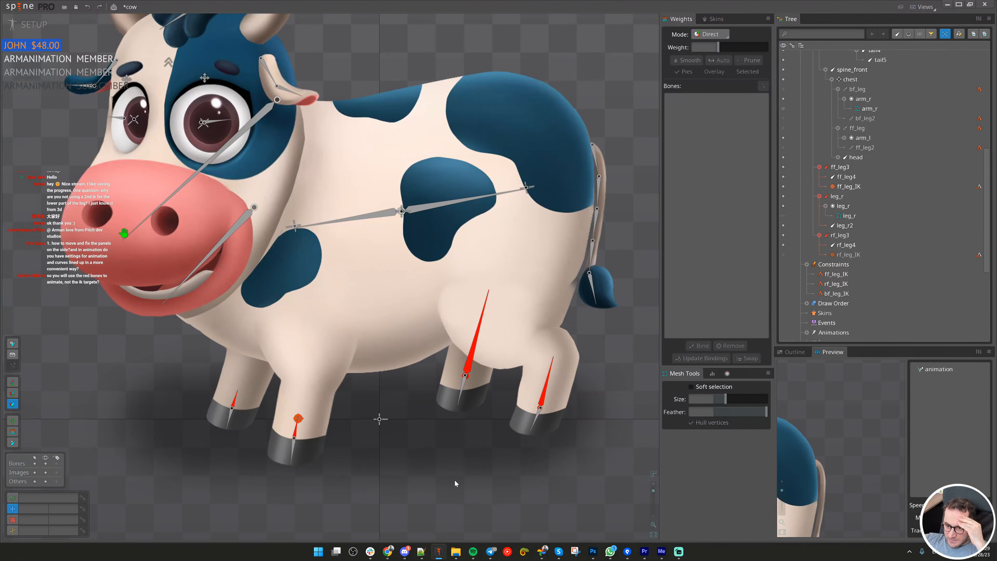
- Add ff_leg_IK to the hidden leg bones' selection and store all nine bones as selection 9
scroll(383, 483, up, 2)
click(287, 411)
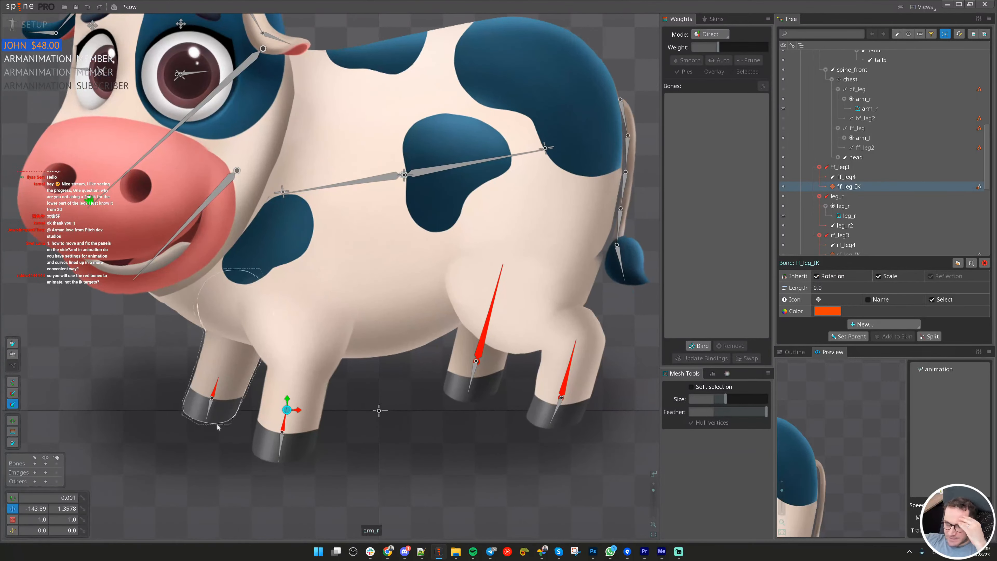
scroll(224, 444, up, 1)
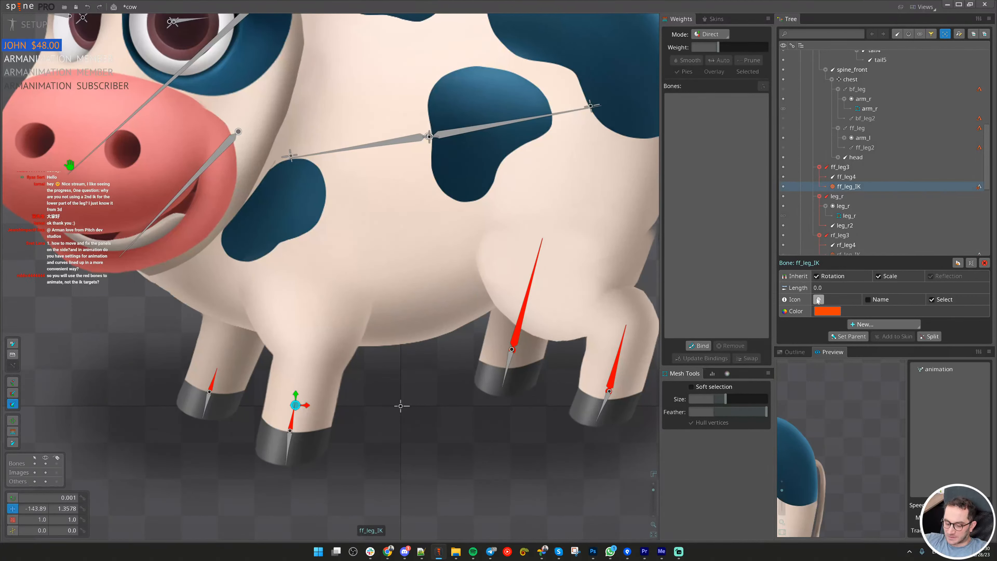
key(ctrl+z)
ctrl+click(294, 407)
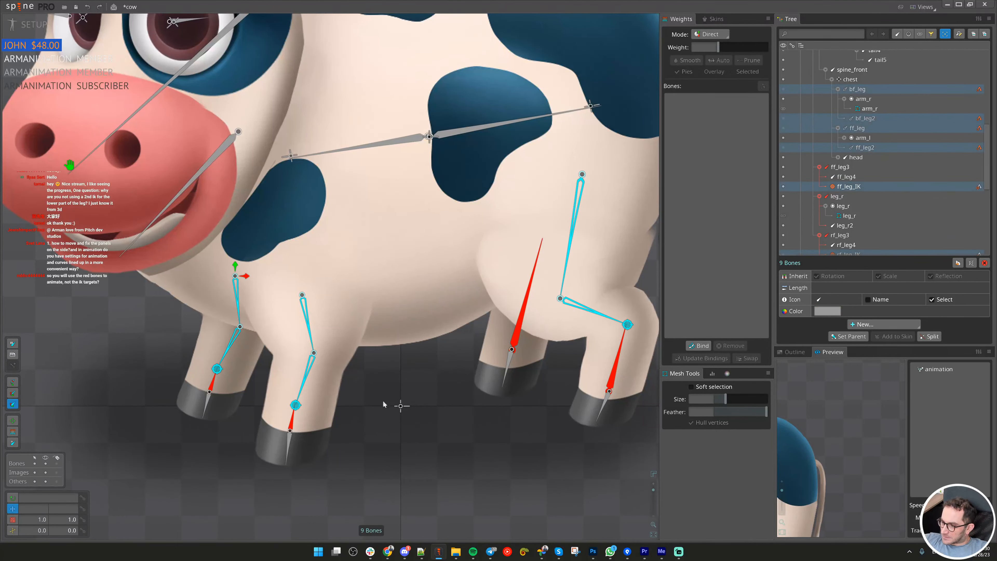
key(ctrl+9)
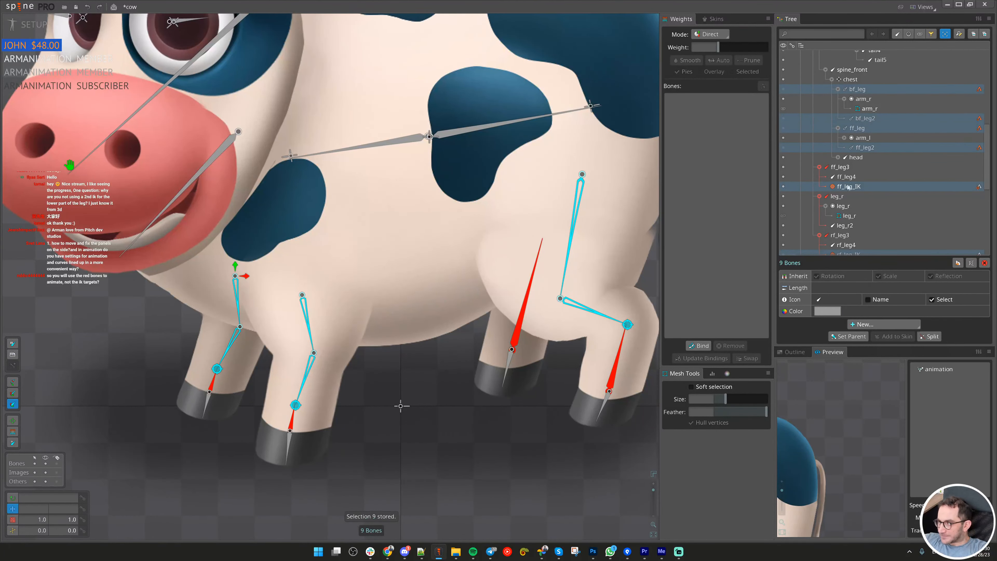
- Recall selection 9, hide all nine of its leg and IK bones together, and save the project
key(space)
scroll(416, 458, down, 2)
drag(416, 493, 417, 380)
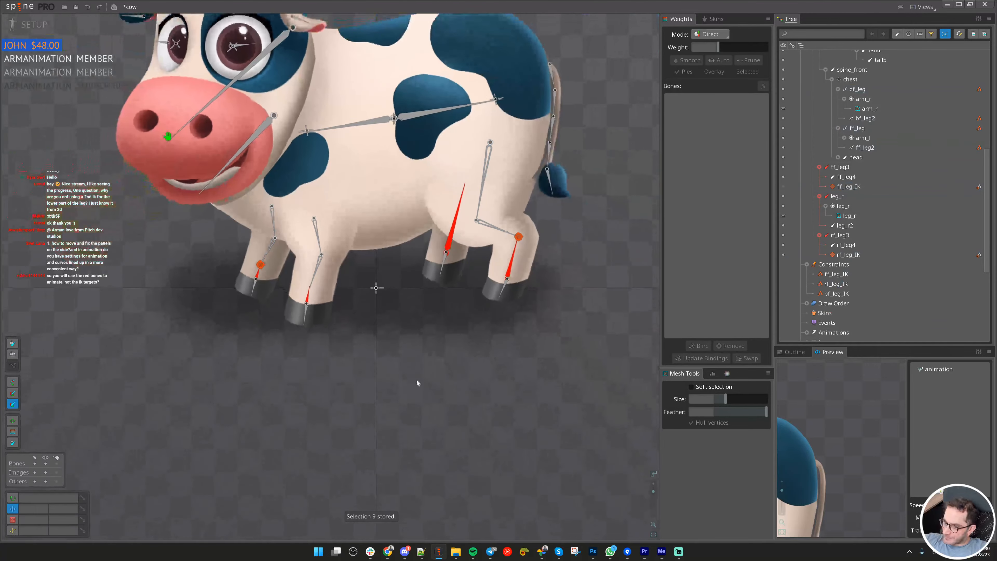
key(9)
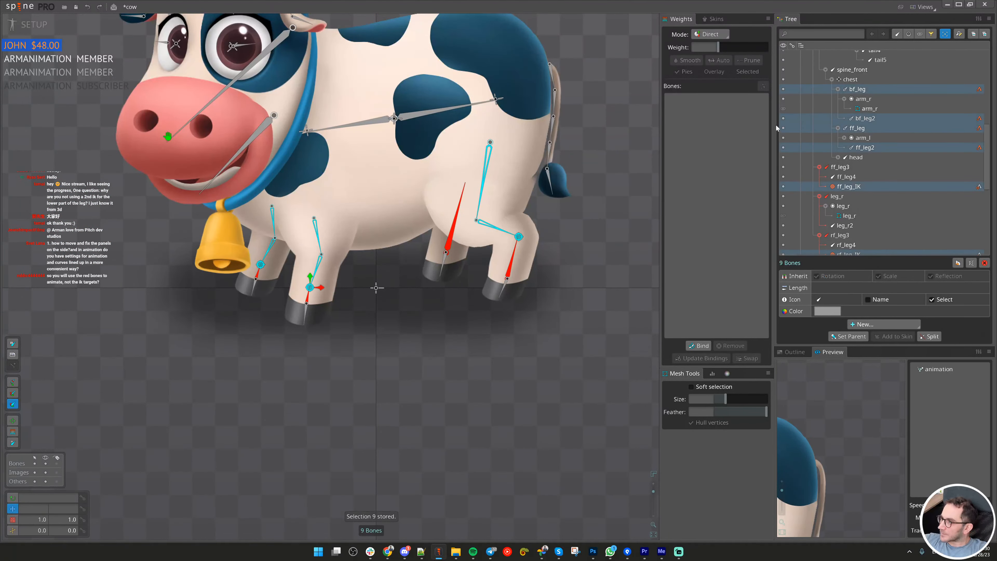
key(space)
drag(437, 353, 452, 432)
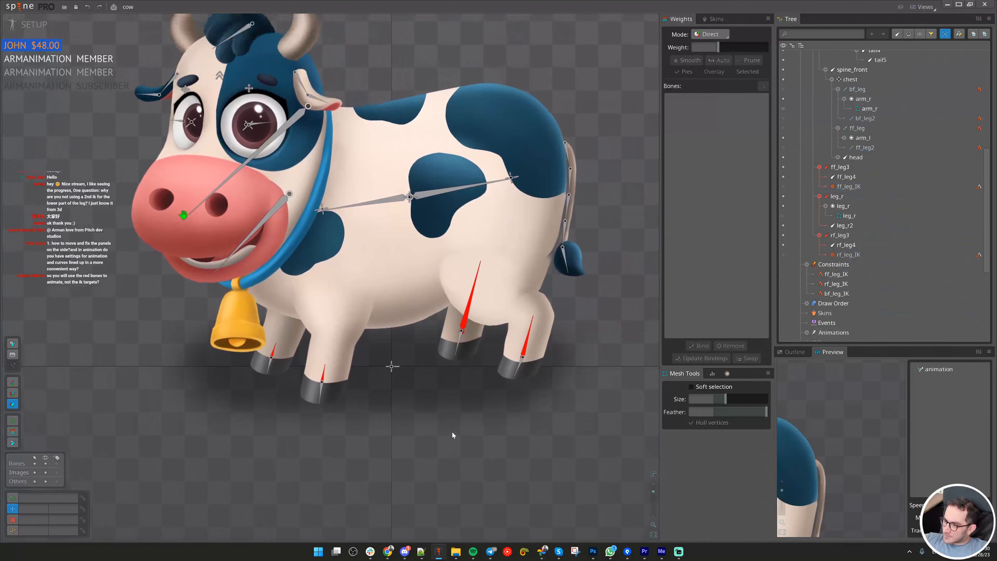
key(ctrl+s)
- Show the hidden leg bones again, recall selection 9 and hide its bones once more
scroll(467, 314, up, 3)
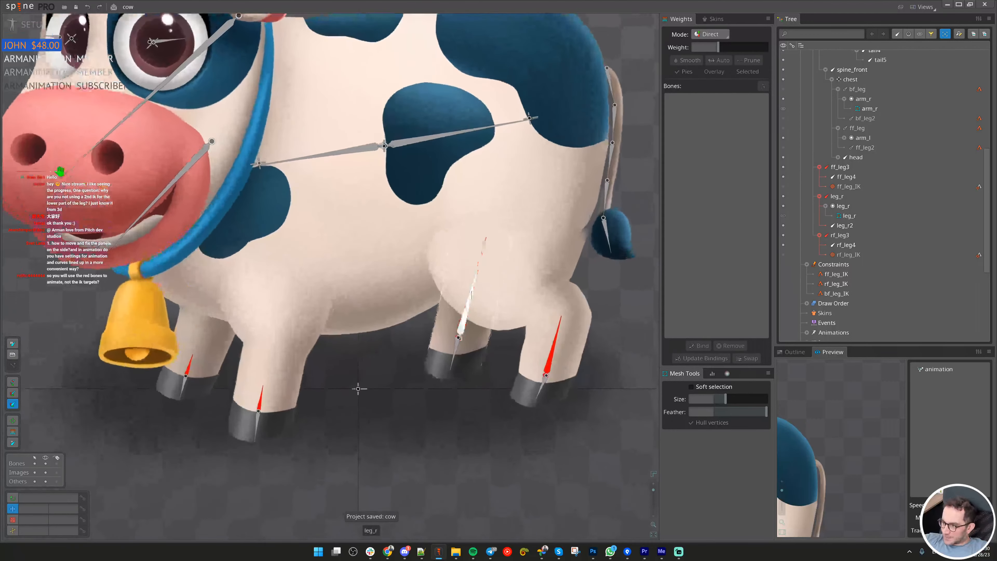
click(466, 314)
scroll(559, 357, down, 3)
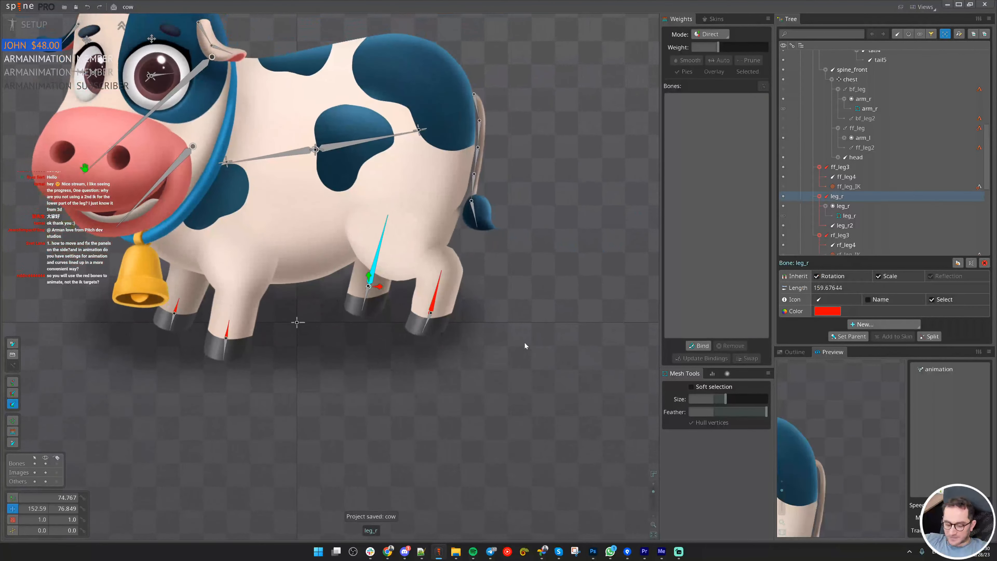
drag(474, 331, 505, 361)
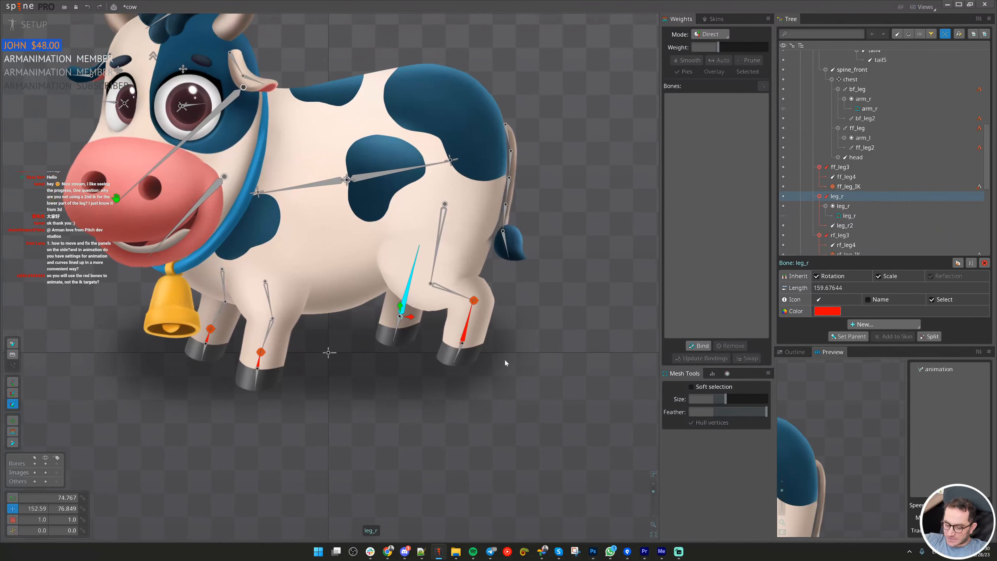
key(1)
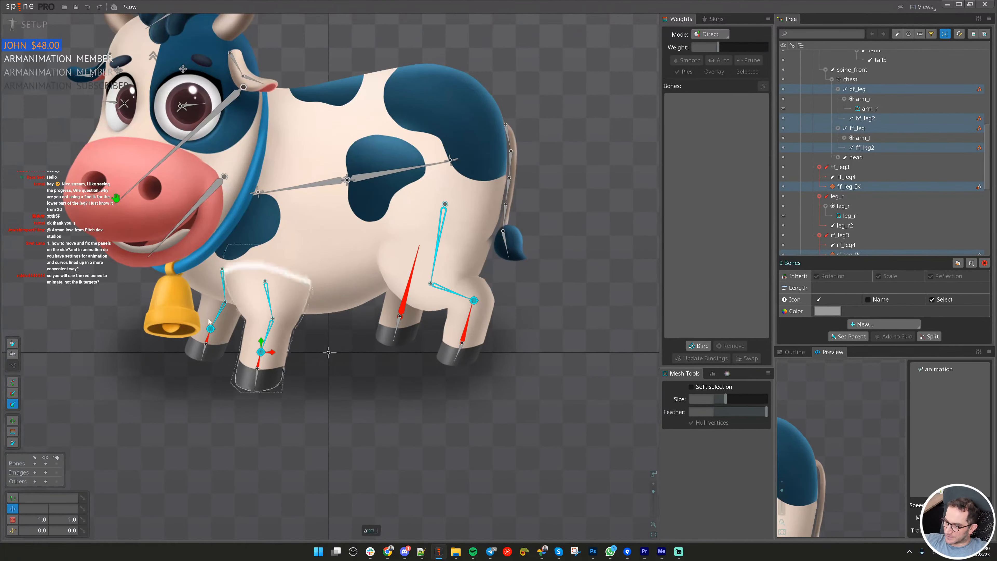
scroll(492, 241, up, 1)
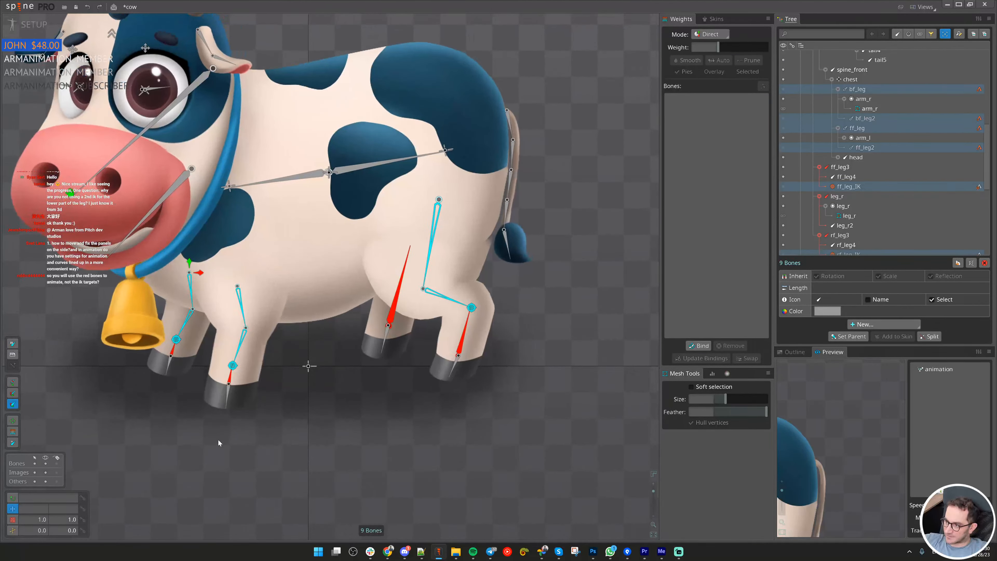
drag(218, 440, 273, 446)
scroll(333, 410, up, 1)
click(437, 404)
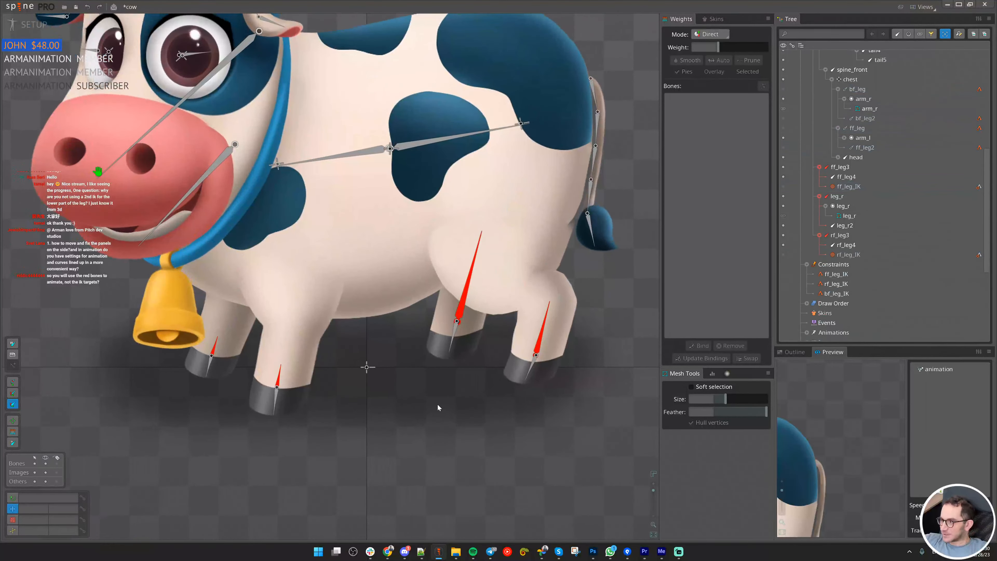
- Test rotating leg_r and rf_leg3, and move rf_leg3 down to about 257.9, -19.963 to straighten the near rear leg
click(470, 285)
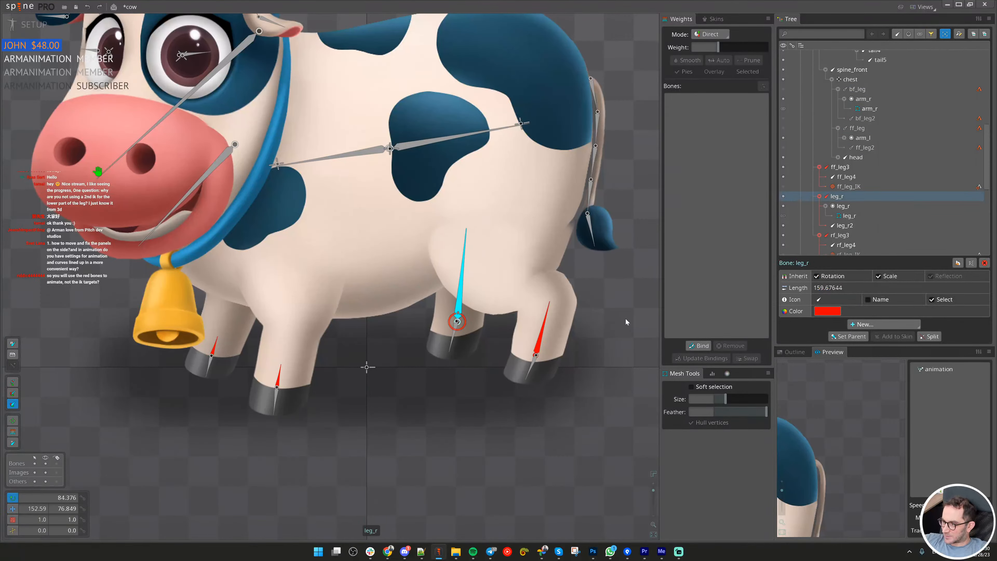
click(541, 334)
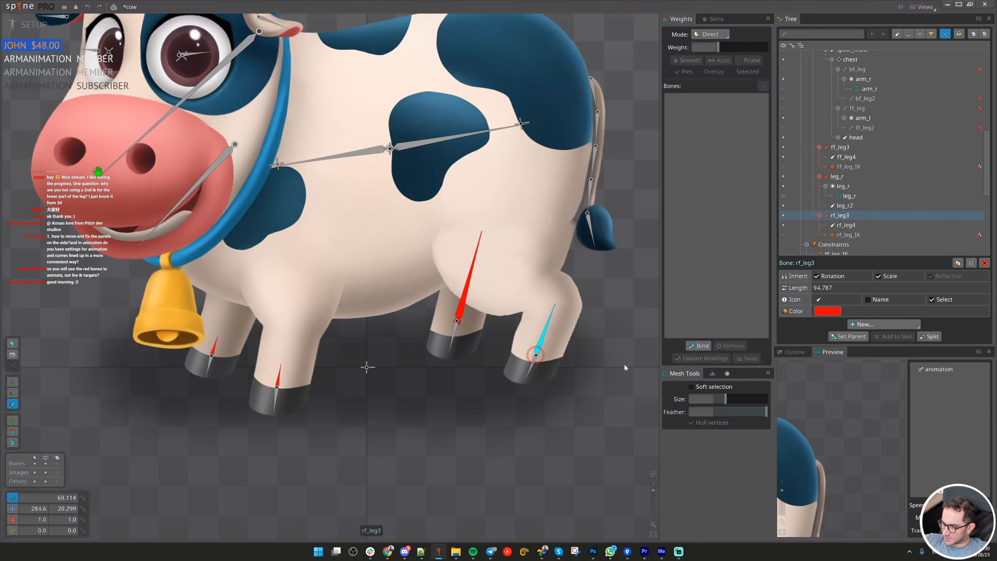
key(v)
drag(573, 385, 605, 395)
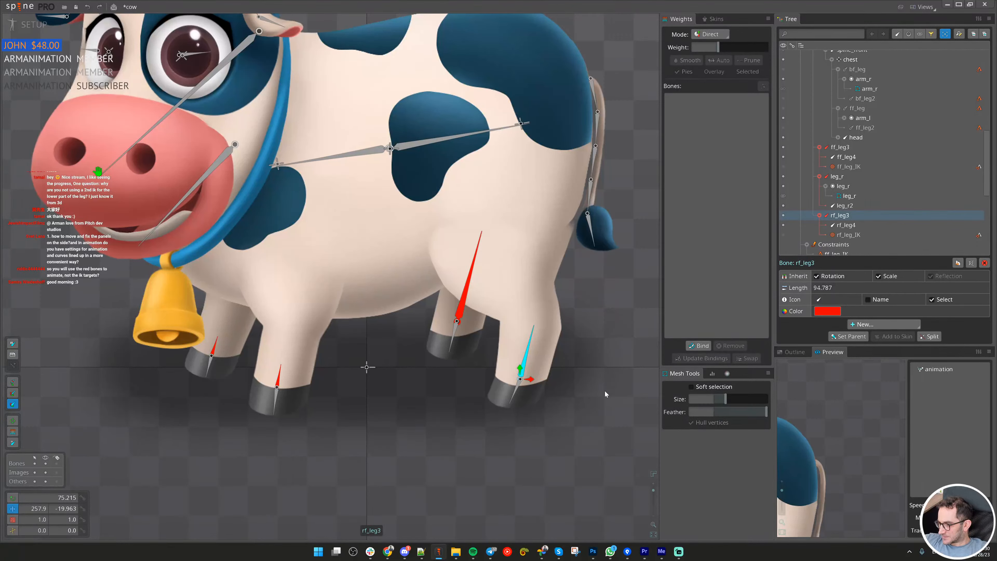
- Rotate rf_leg3 to about 69.872, move it to about 252.21, -16.024, and save the project
key(c)
drag(605, 391, 597, 412)
key(v)
key(ctrl+s)
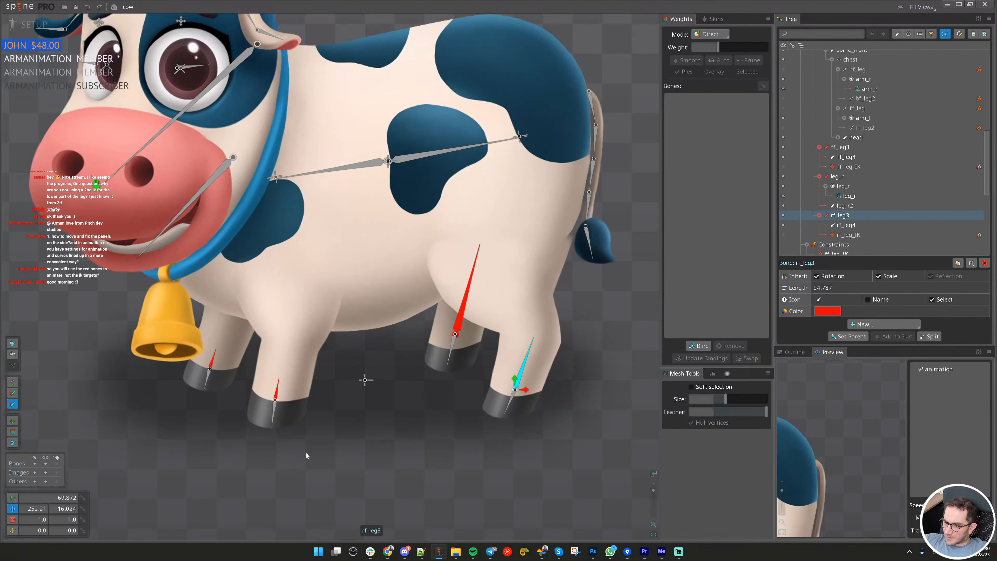
- Select the near front hoof bone ff_leg4, test its rotation, and save the project
scroll(277, 427, up, 2)
click(273, 413)
drag(387, 461, 314, 497)
key(ctrl+s)
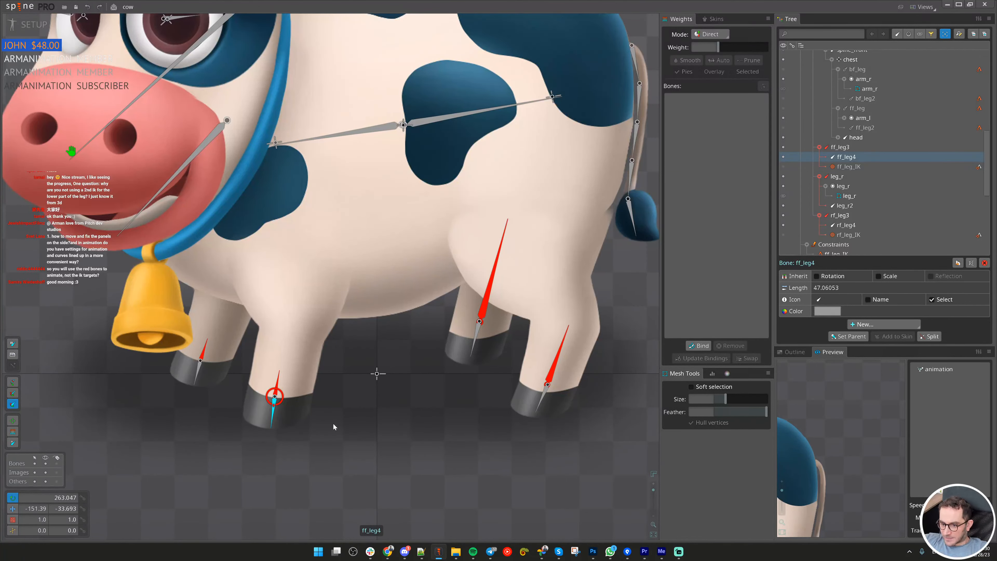
- Test a small rotation on the cow's body, undo it, and select the body mesh
scroll(333, 418, down, 4)
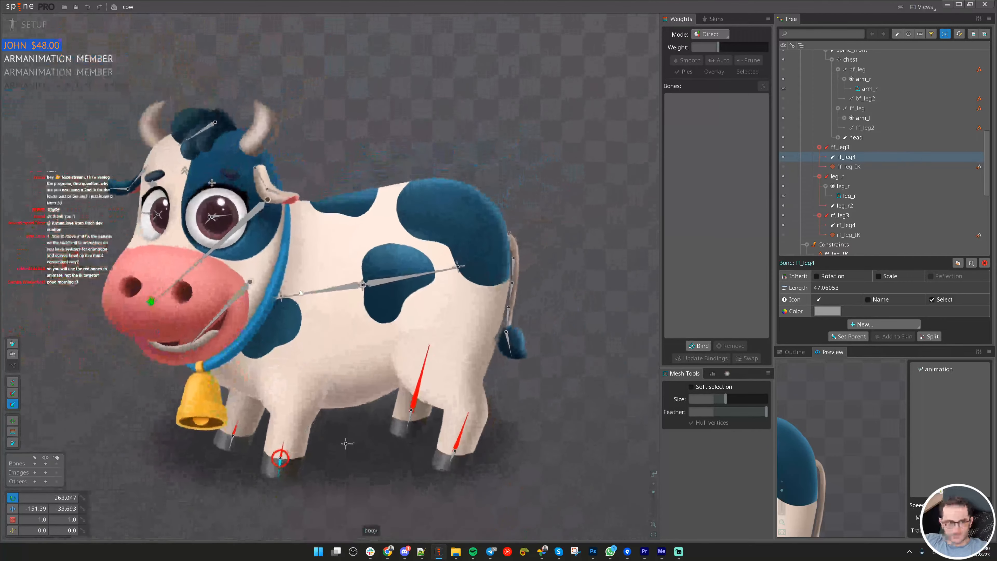
scroll(327, 281, up, 2)
key(v)
key(c)
drag(328, 294, 329, 289)
key(ctrl+z)
key(ctrl+z)
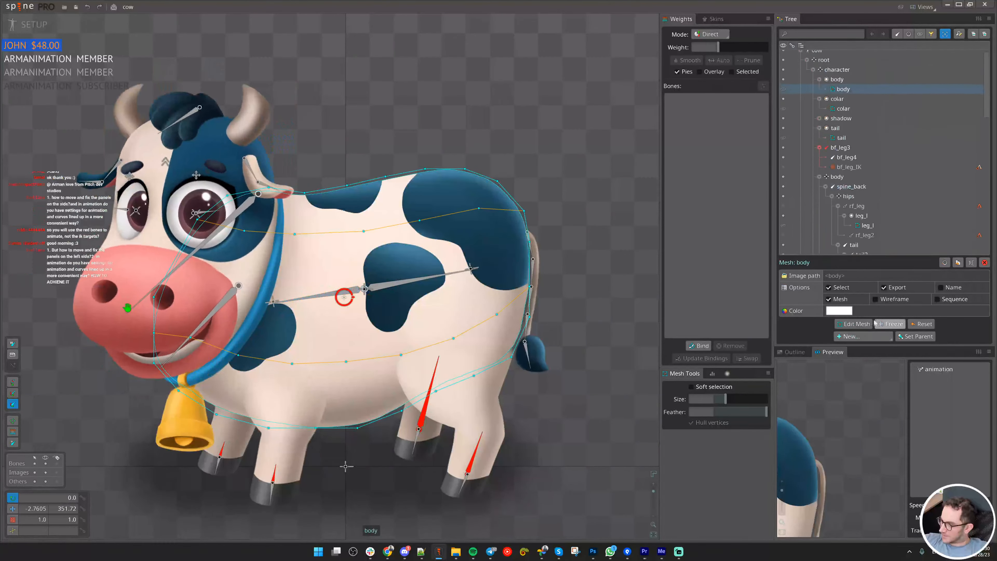
- Bind the body mesh to the chest, hips and head bones
click(698, 346)
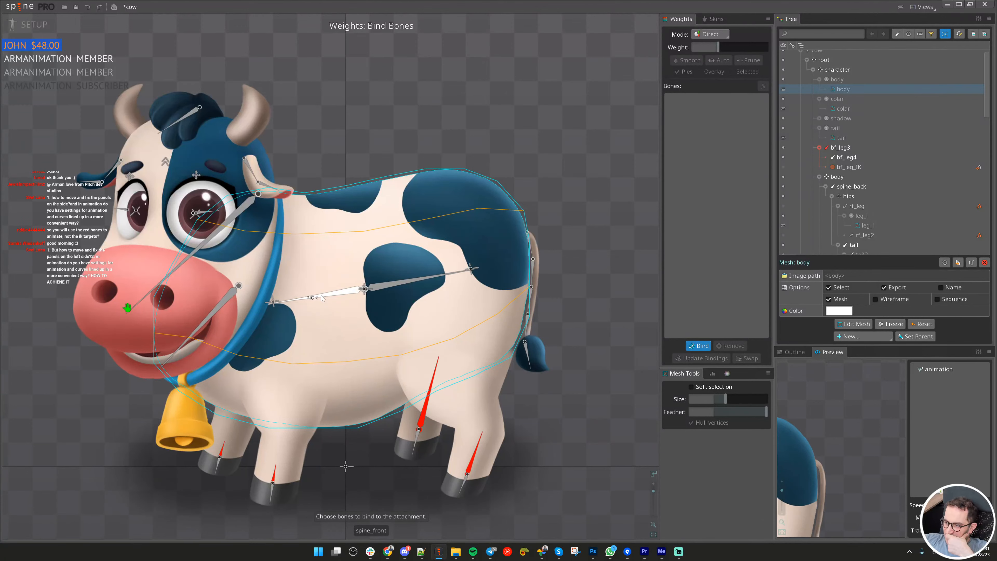
scroll(273, 303, up, 2)
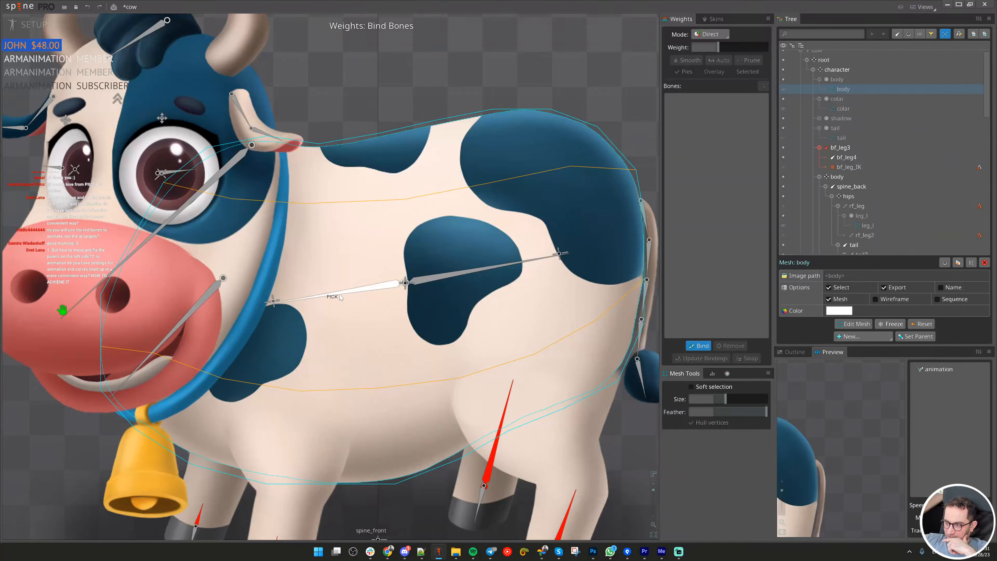
click(274, 304)
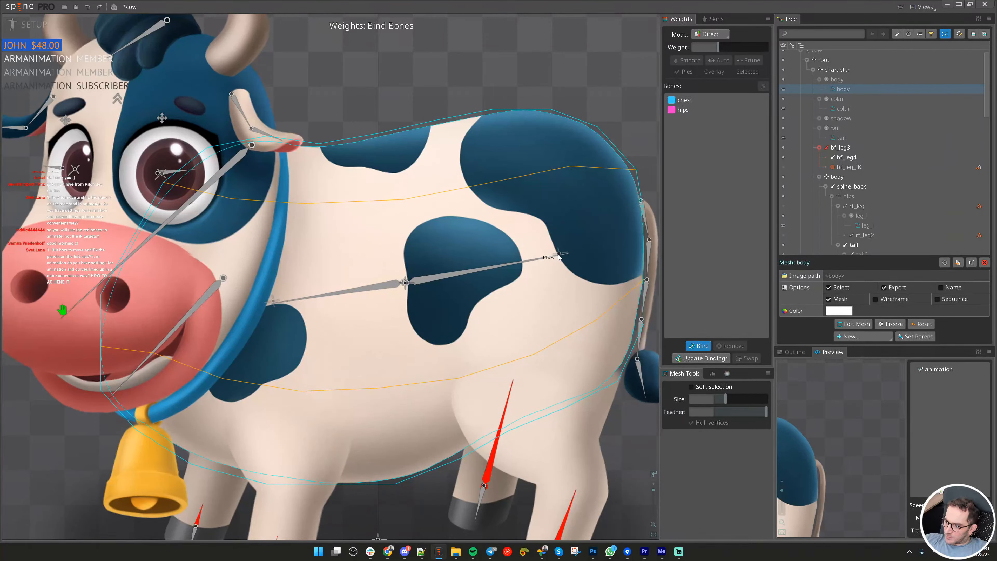
scroll(436, 278, down, 2)
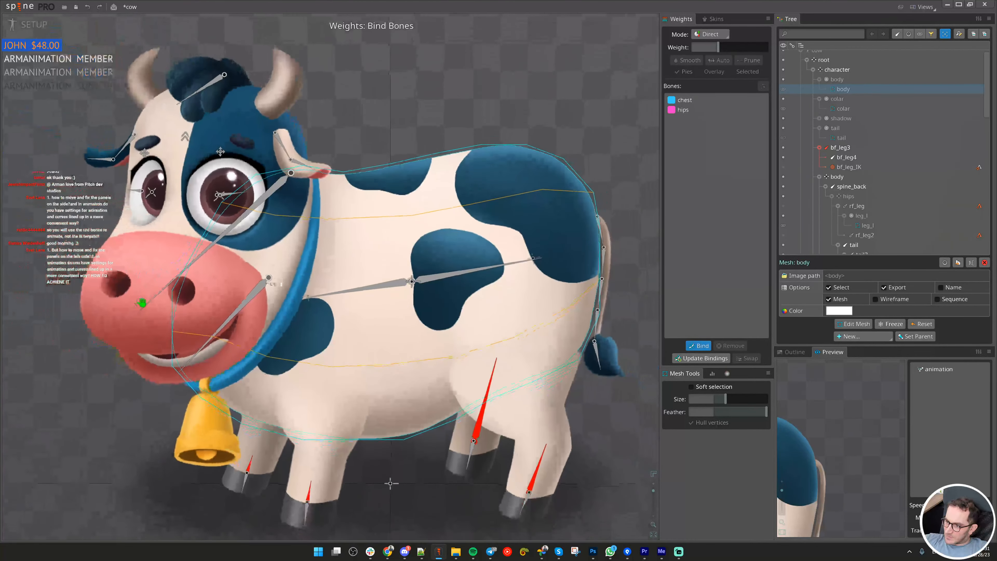
click(248, 242)
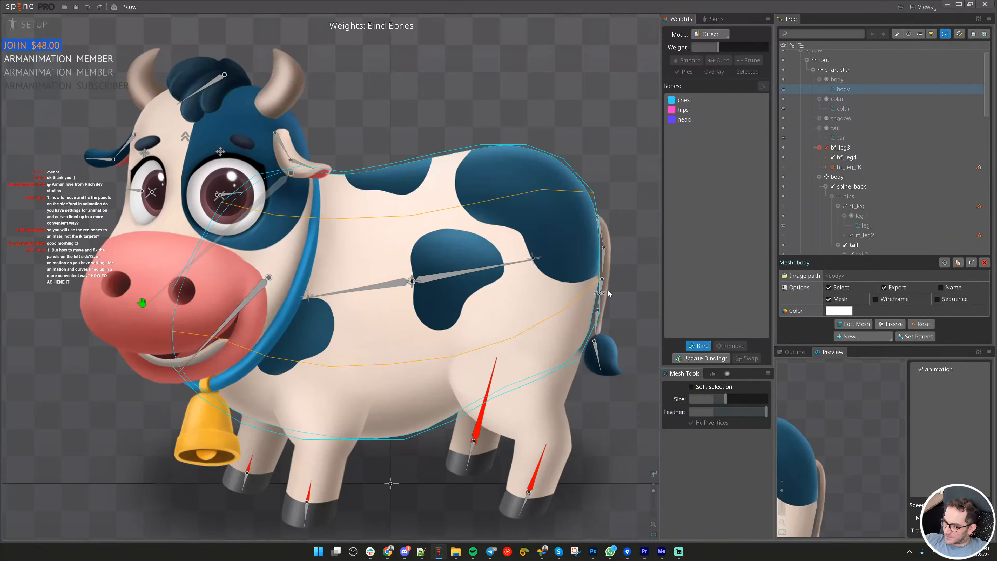
click(701, 345)
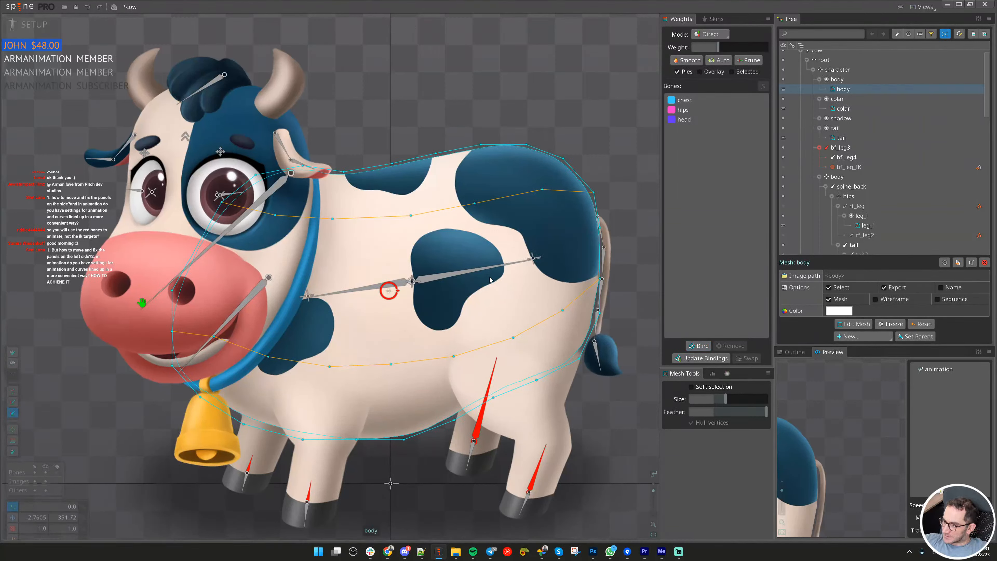
- Test how the newly bound body mesh deforms by moving the hips bone and restoring it
click(483, 271)
drag(483, 271, 541, 256)
click(537, 263)
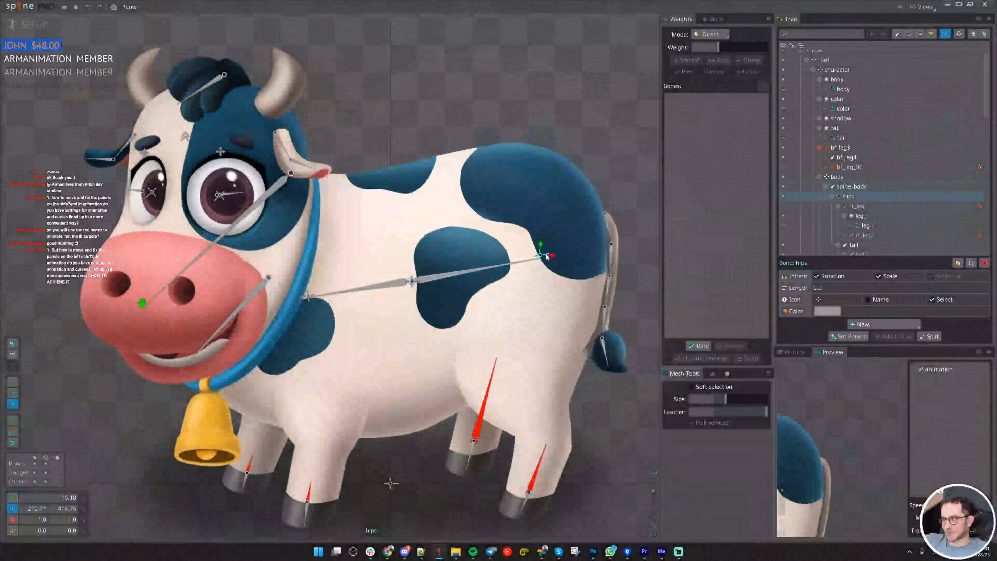
click(414, 228)
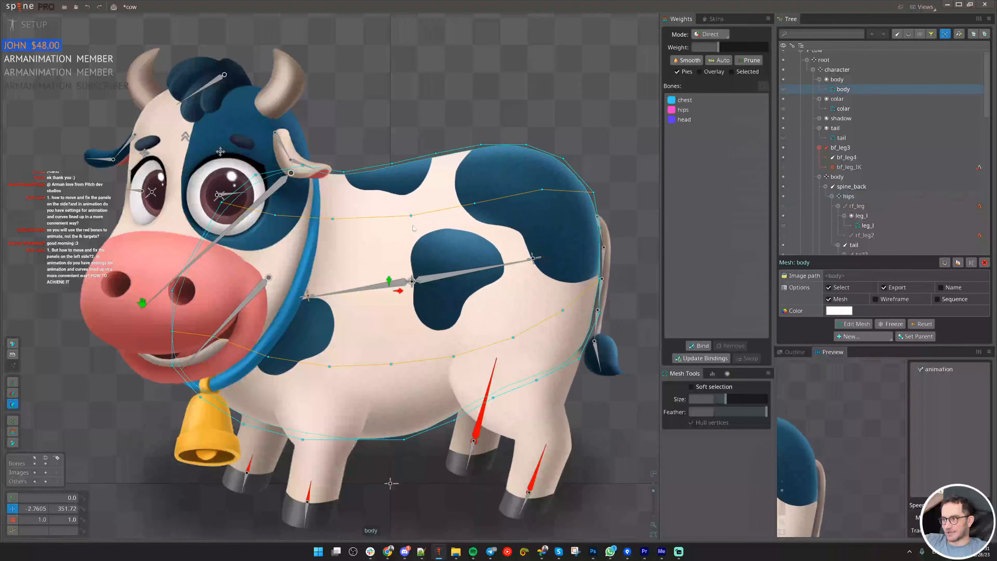
click(449, 281)
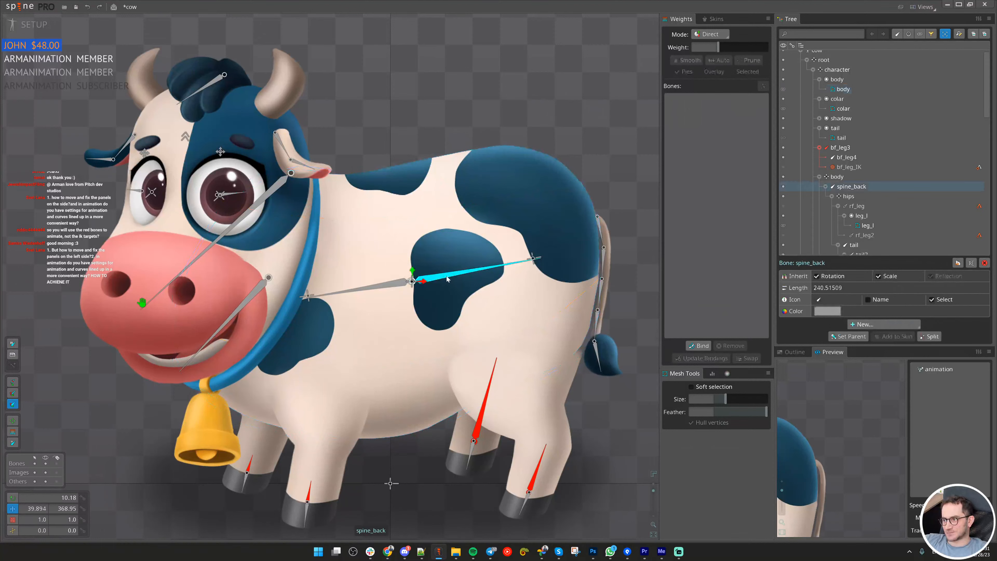
click(533, 264)
drag(534, 264, 535, 261)
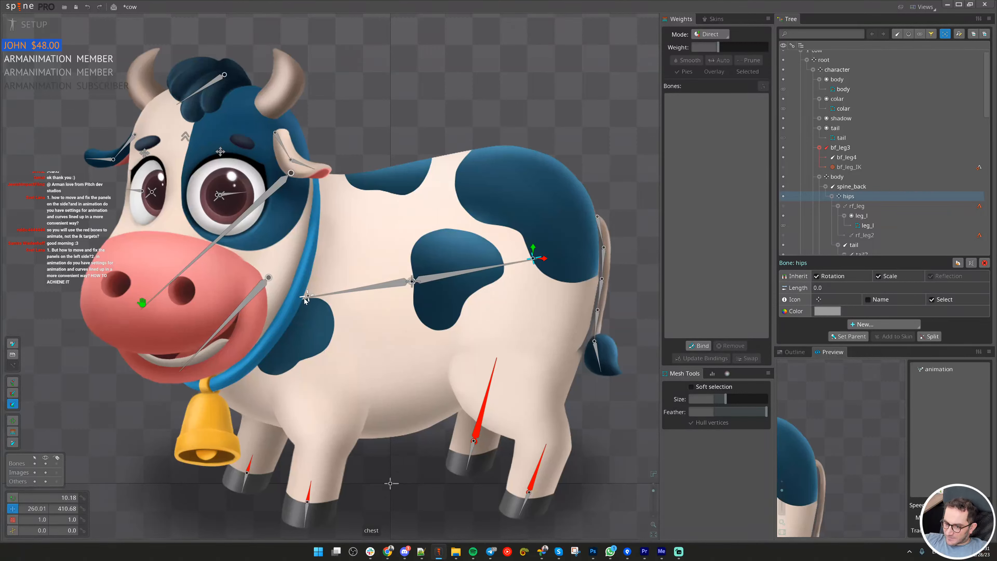
- Test rotating the main body bone by about 5.91 degrees, and undo the rotation
click(380, 286)
ctrl+click(458, 272)
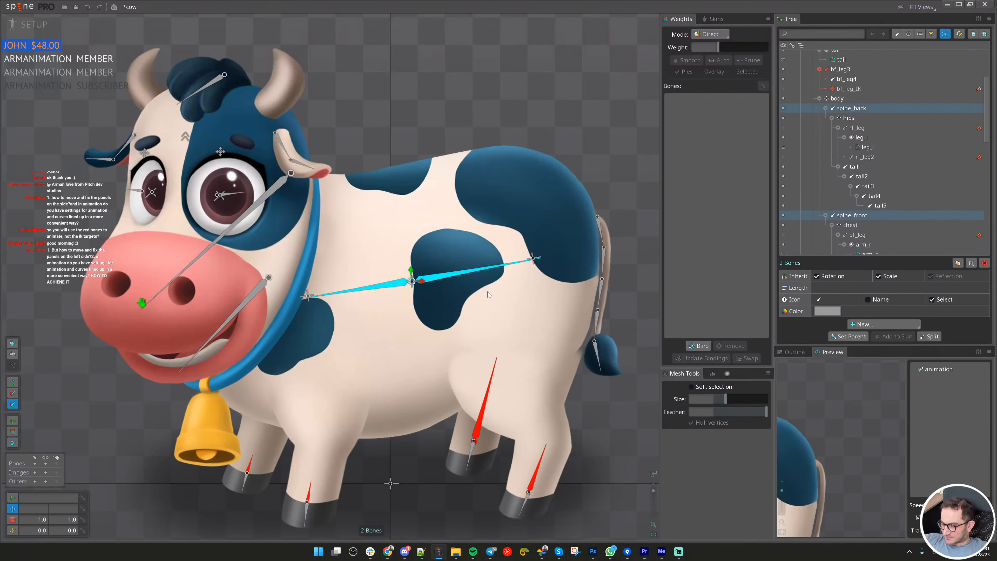
click(414, 286)
scroll(604, 346, down, 3)
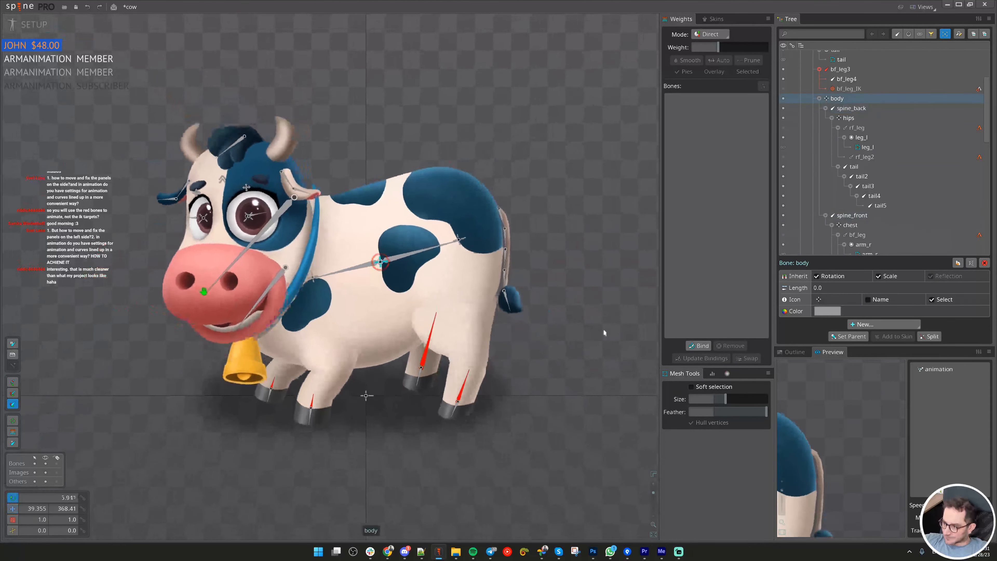
key(ctrl+z)
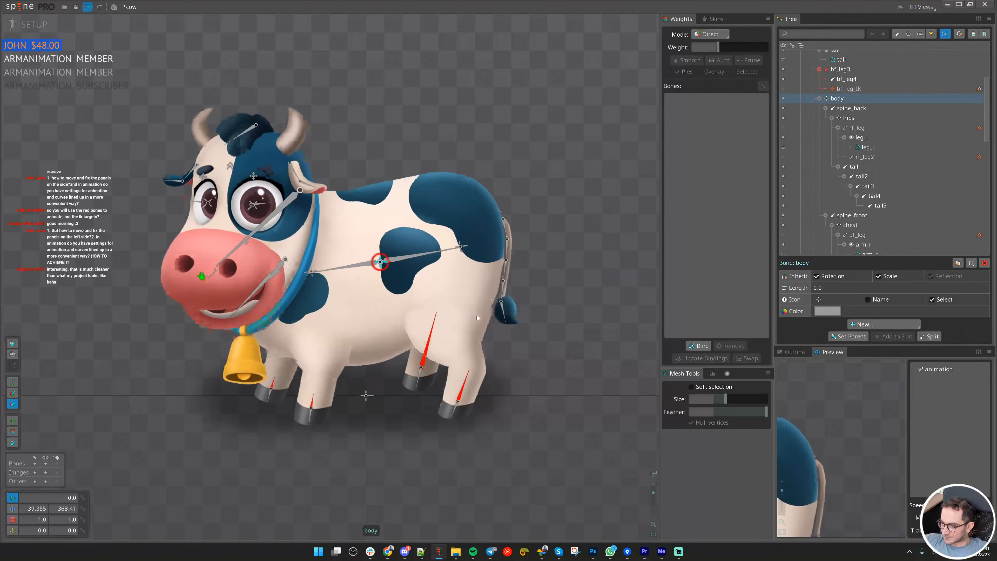
- Show the hidden leg and IK bones again and select the upper rear leg bone rf_leg
scroll(477, 317, up, 2)
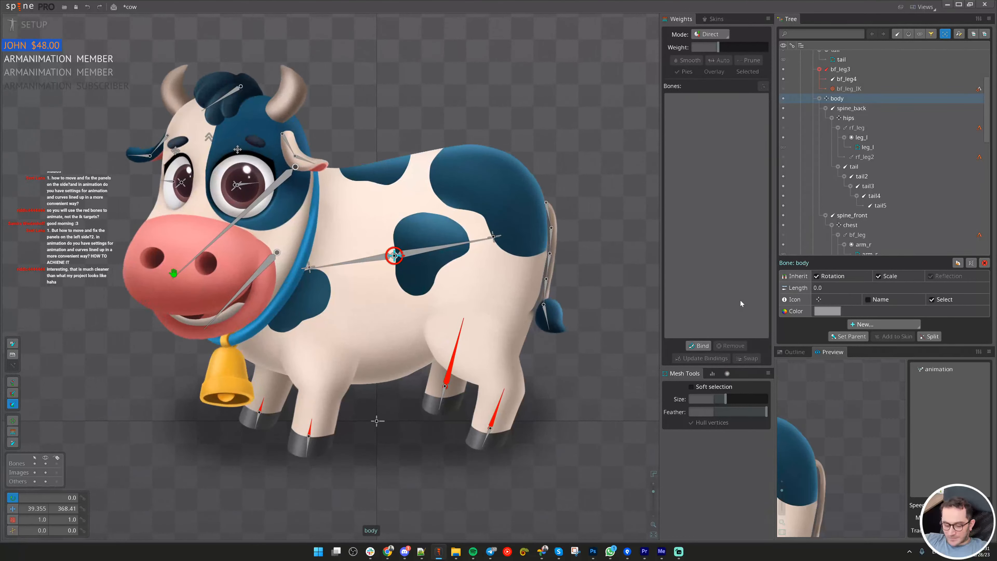
key(ctrl+z)
click(487, 285)
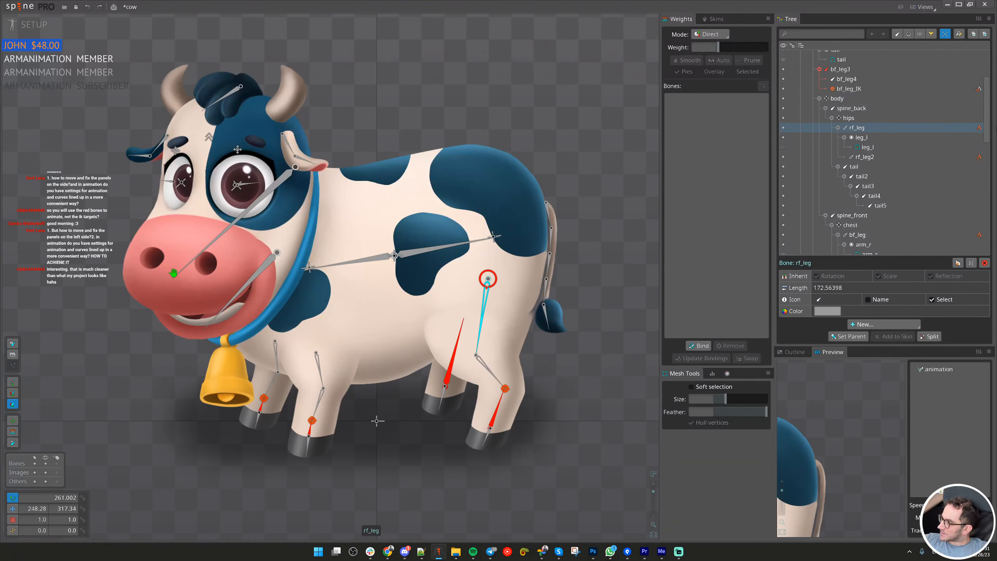
- Examine and compare the options of the ff_leg_IK, rf_leg_IK and bf_leg_IK constraints
click(979, 131)
ctrl+click(853, 207)
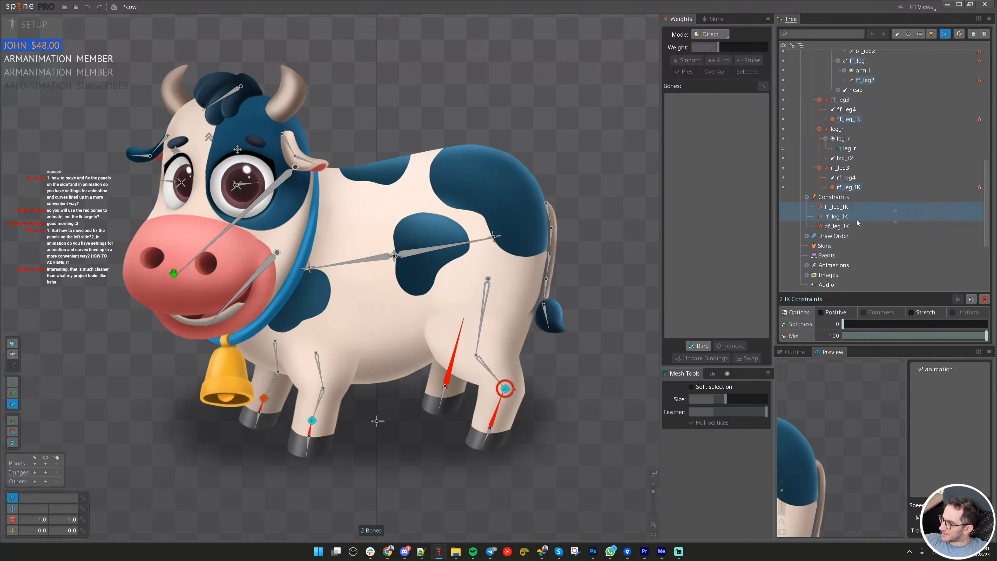
ctrl+click(857, 220)
click(853, 225)
ctrl+click(851, 217)
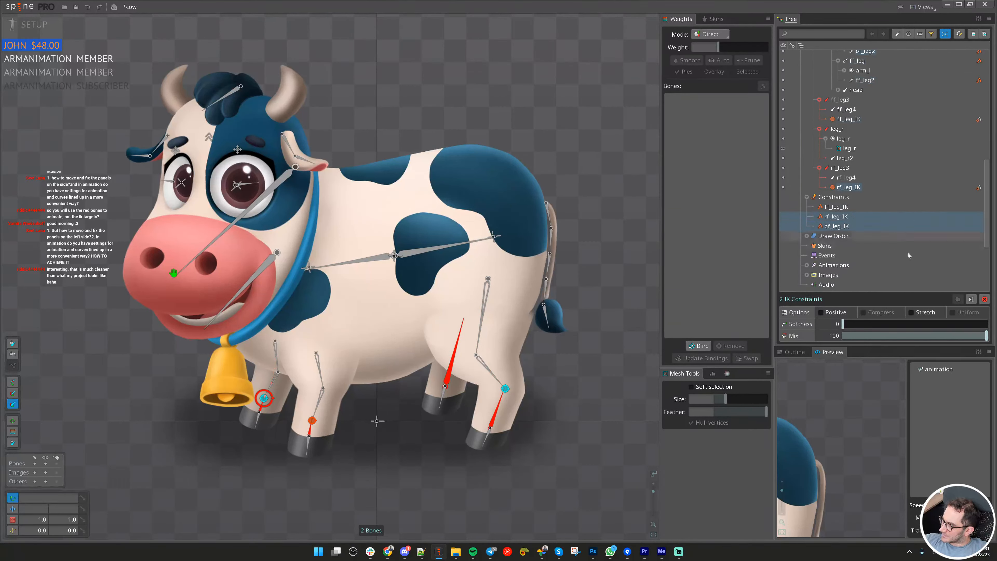
click(836, 217)
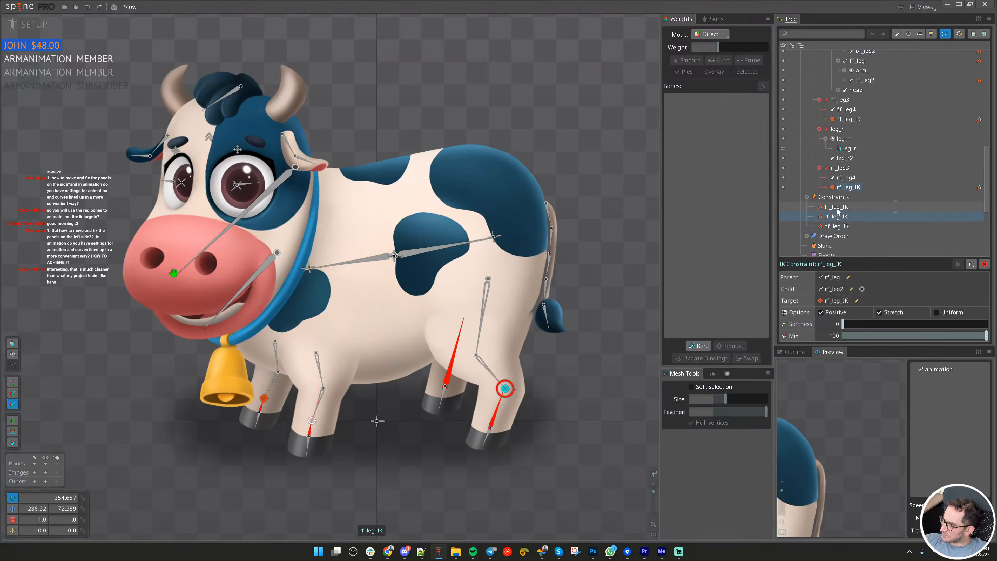
click(836, 207)
- Test moving the main body bone with the leg IK in place, undo the move, and save the project
scroll(236, 180, down, 2)
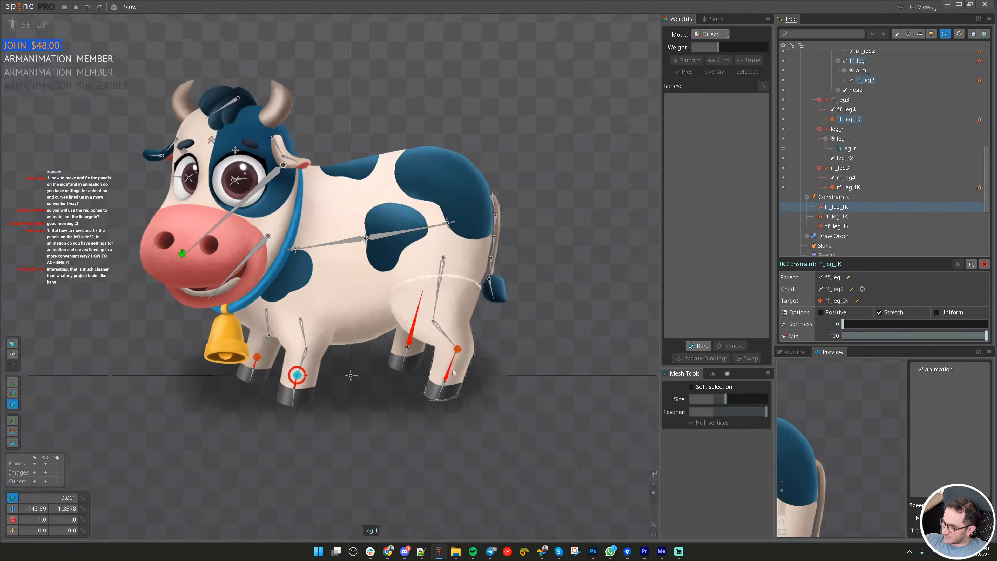
drag(236, 181, 281, 184)
drag(409, 246, 635, 199)
key(ctrl+z)
key(ctrl+s)
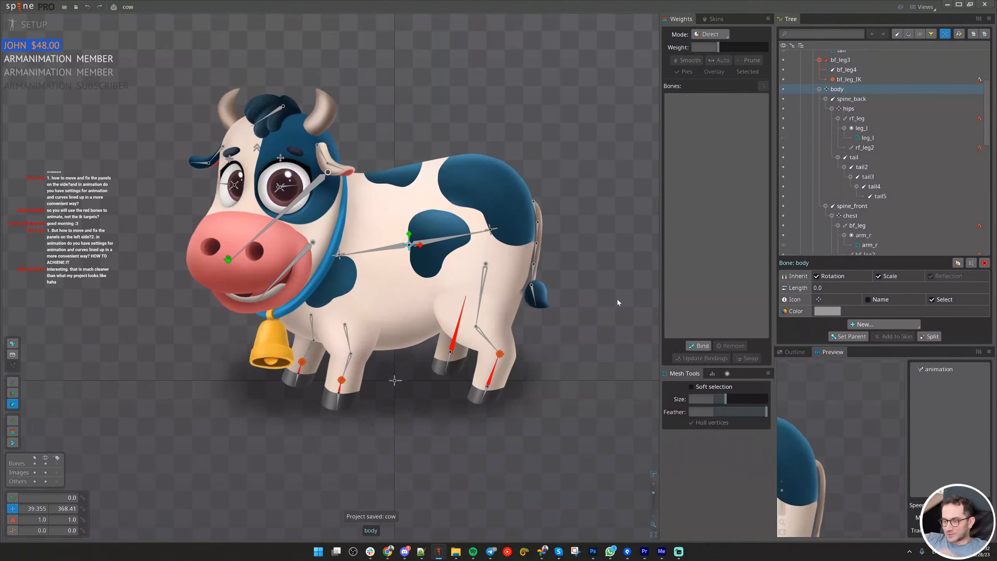
- Move the main body bone up to about 54.832, 691.62 to demonstrate the stretching legs
scroll(393, 354, up, 1)
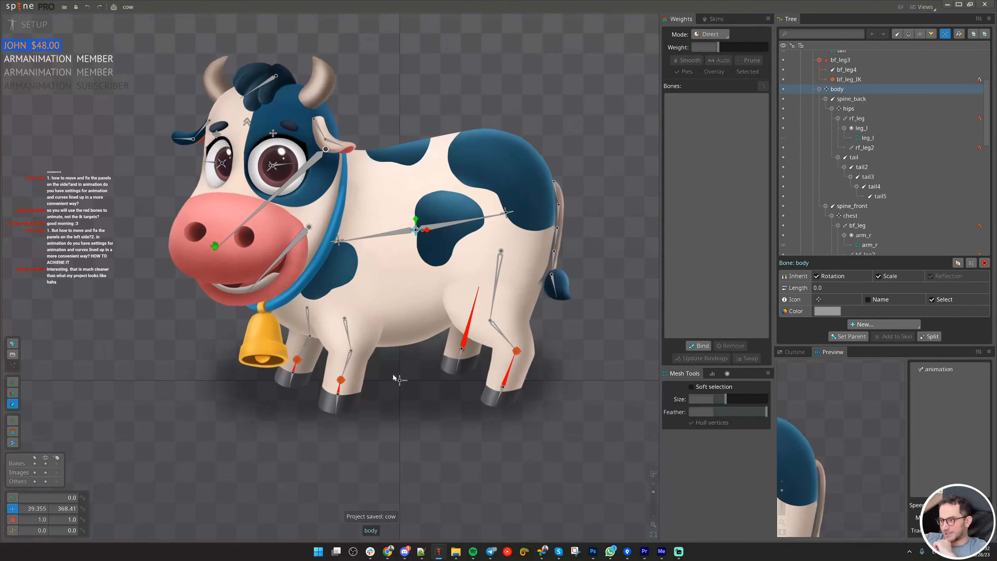
scroll(416, 380, down, 5)
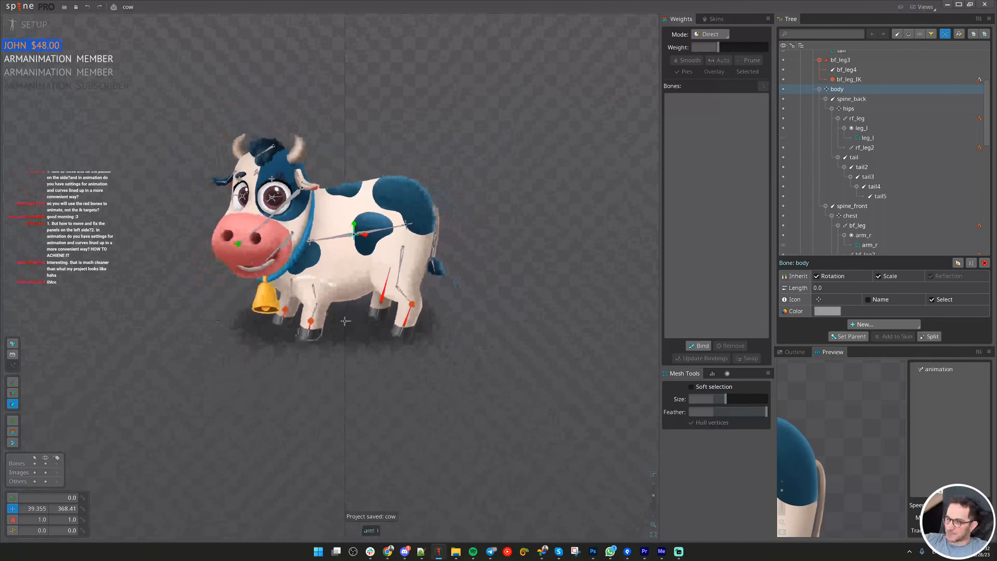
drag(472, 177, 477, 294)
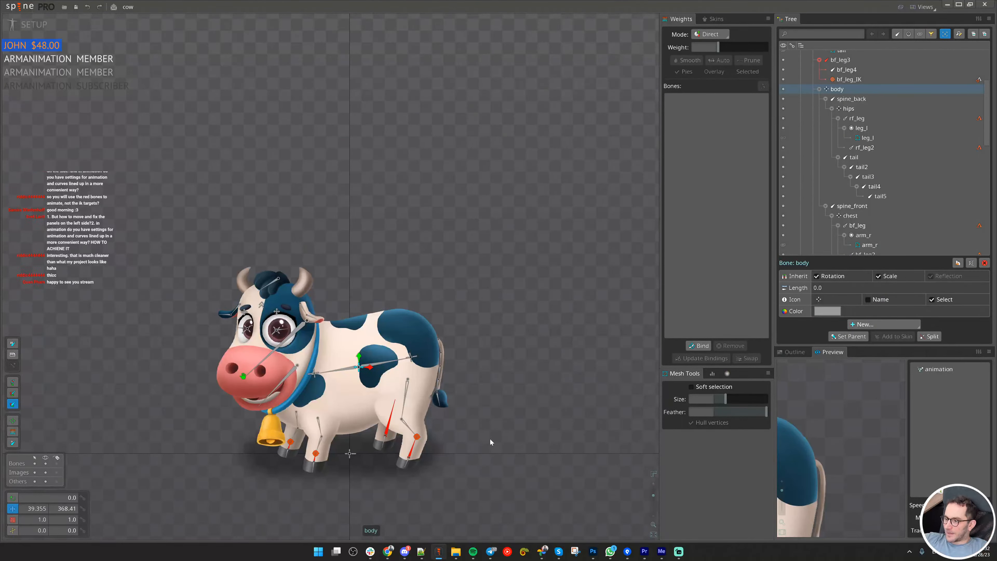
scroll(349, 453, up, 2)
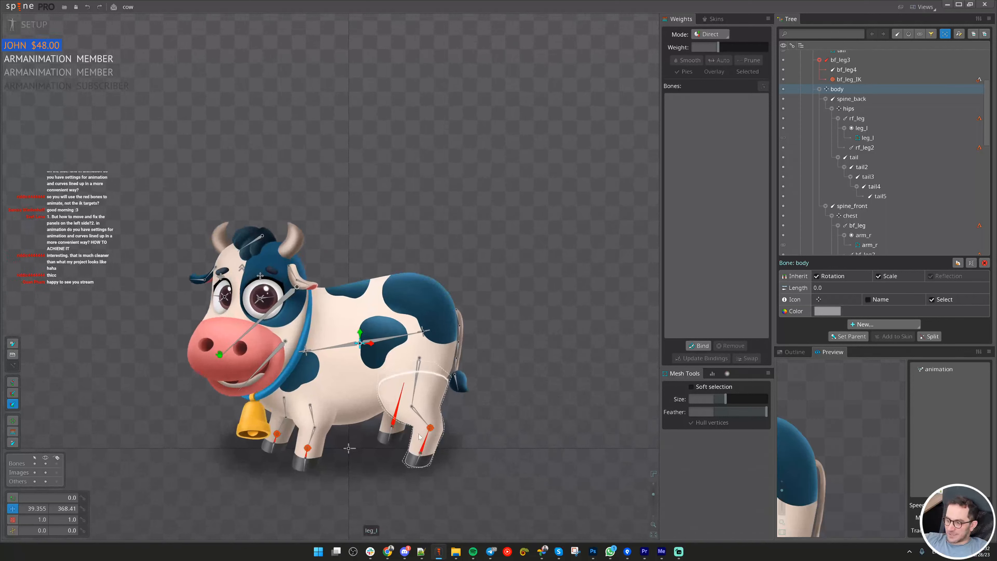
drag(520, 459, 524, 366)
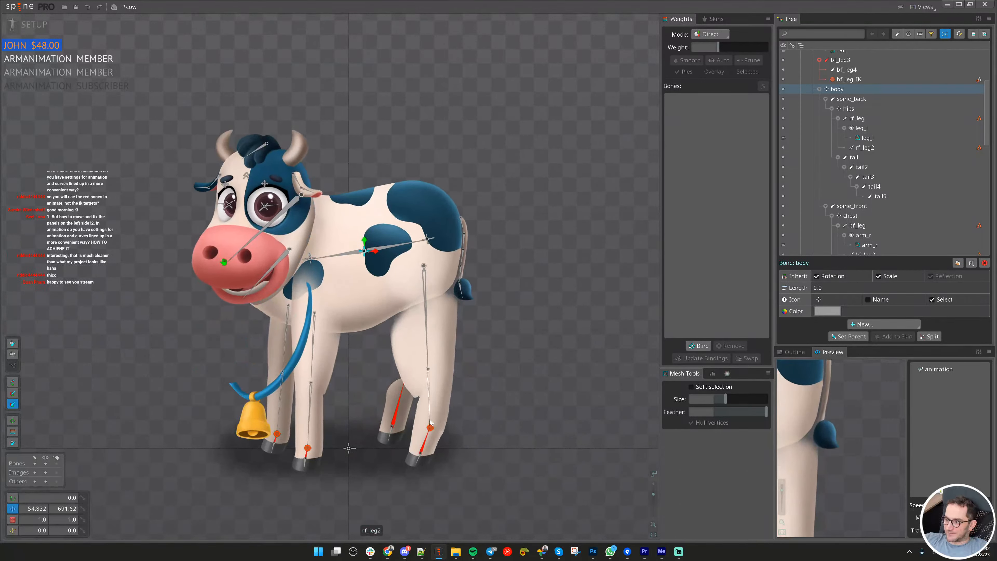
- Try the rf_leg_IK constraint with its Mix at 0, and undo that along with the raised body position
click(972, 147)
click(979, 147)
drag(907, 336, 838, 337)
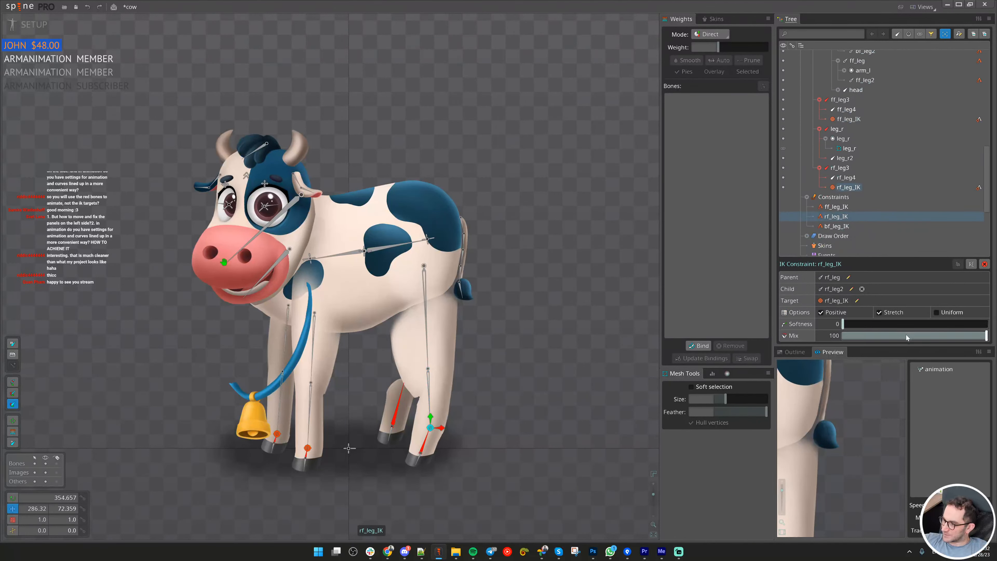
scroll(444, 449, up, 2)
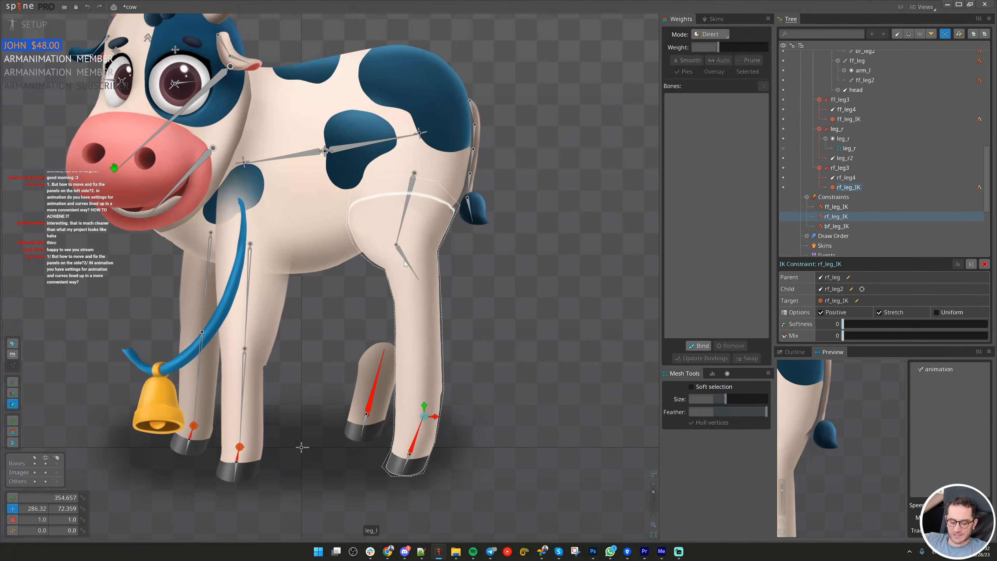
key(ctrl+z)
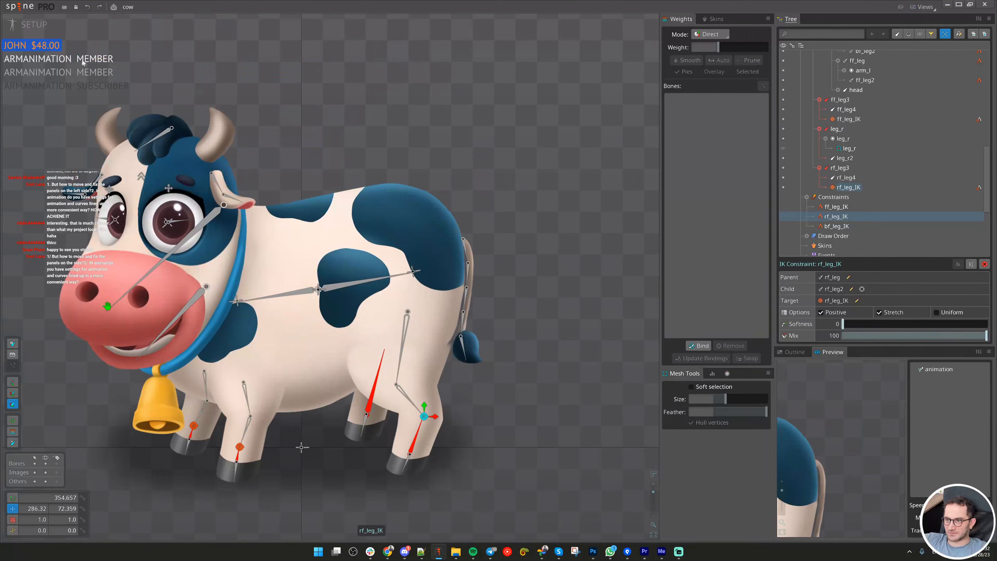
- Save the cow project and open the welcome screen with the recent files
key(ctrl+s)
click(20, 6)
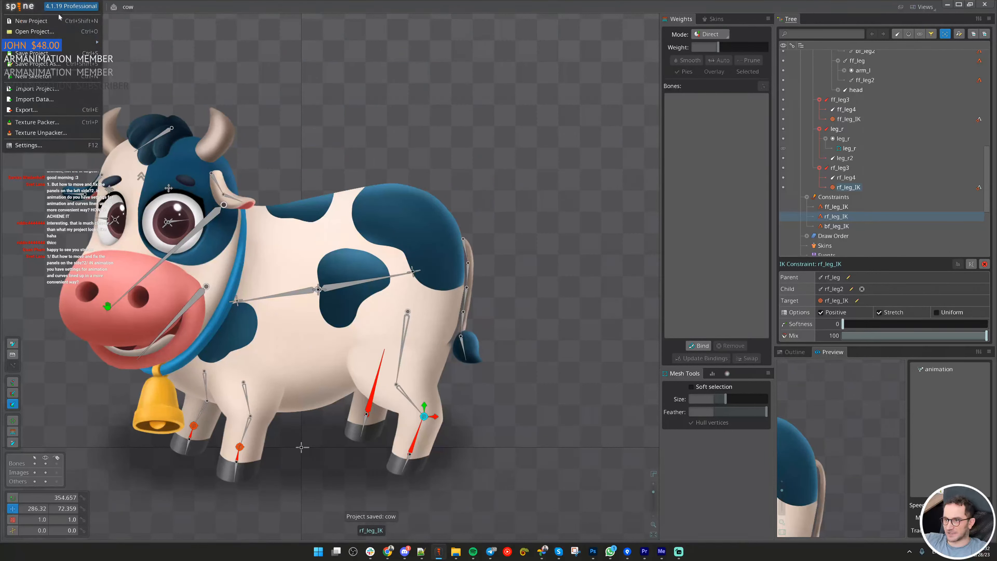
click(167, 3)
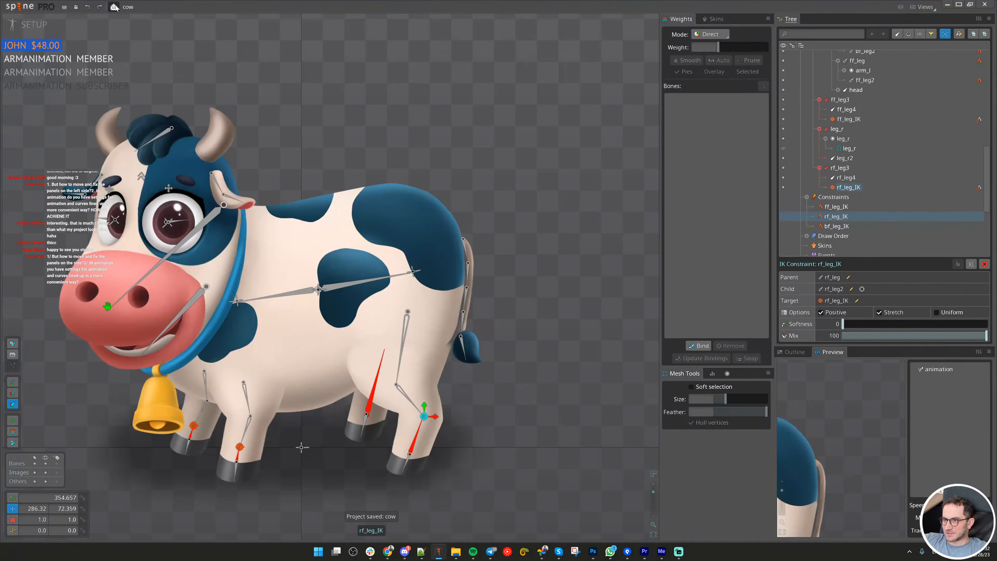
click(31, 10)
click(175, 7)
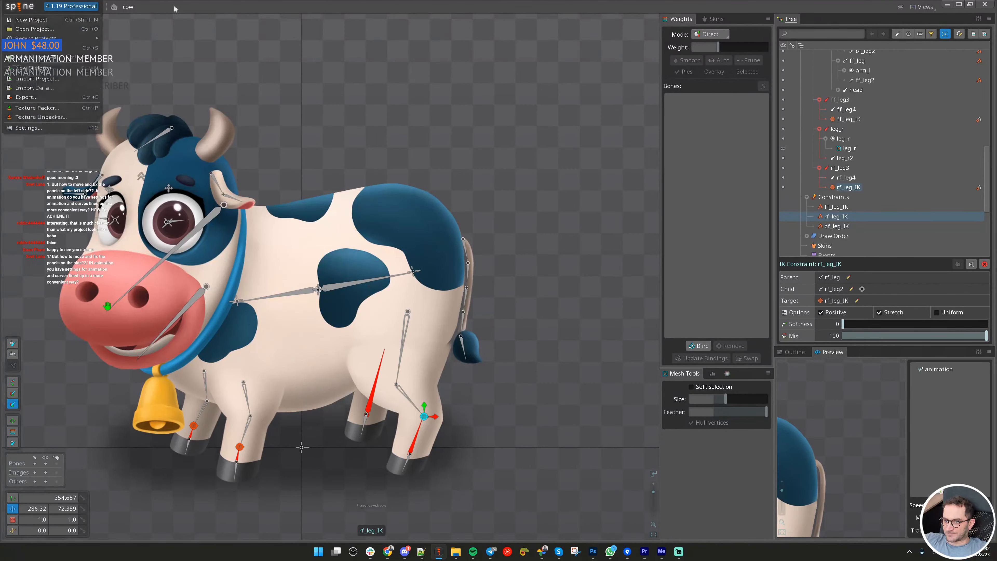
click(114, 7)
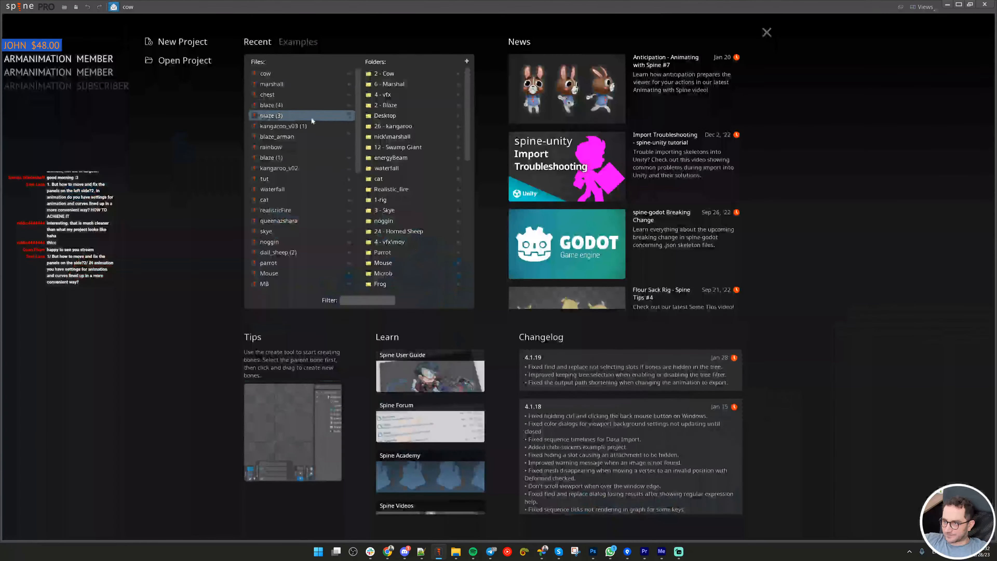
- Open the Raptor example project and examine the bones of its hind legs
click(286, 41)
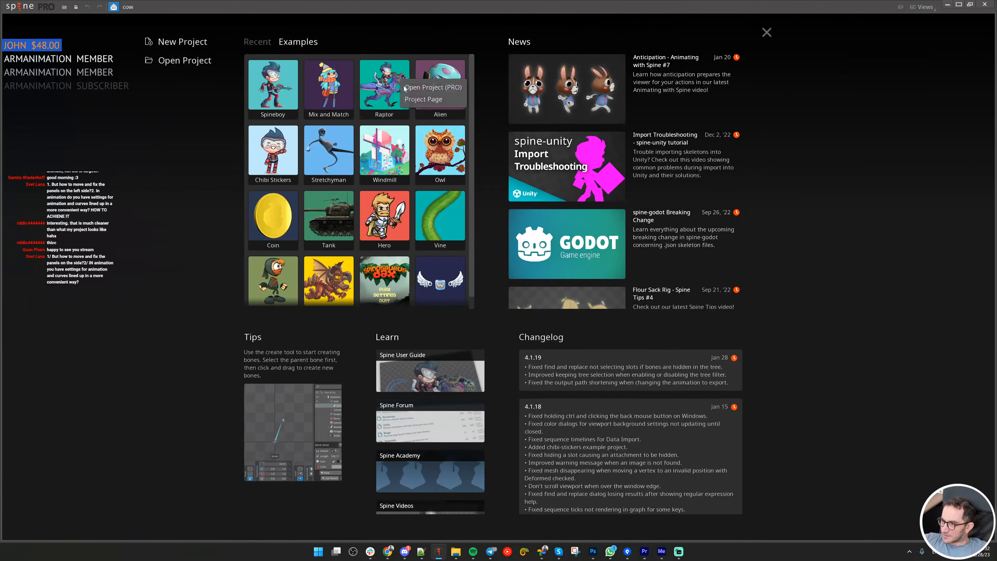
click(440, 87)
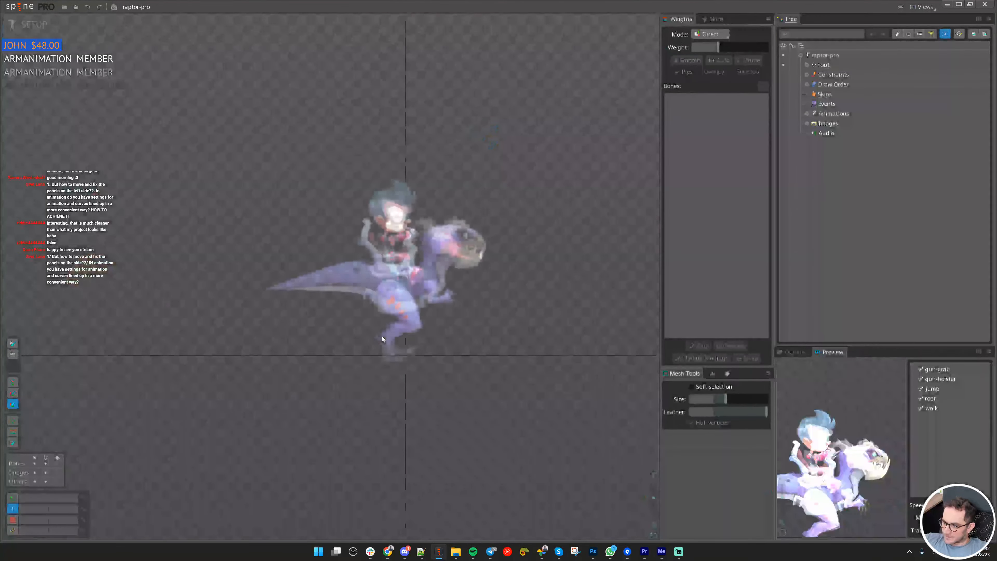
scroll(389, 345, up, 3)
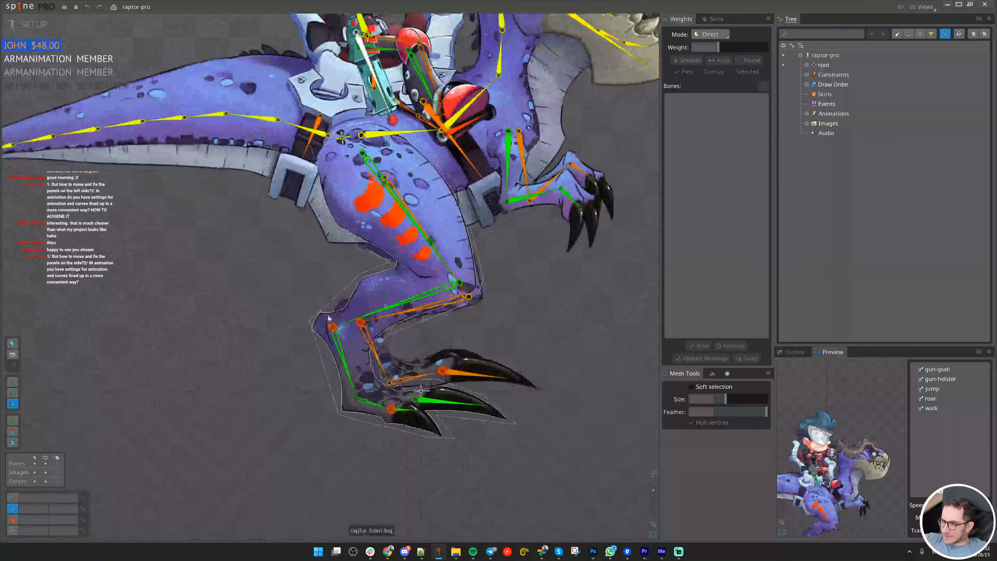
scroll(379, 379, up, 2)
scroll(322, 196, down, 2)
drag(336, 121, 327, 220)
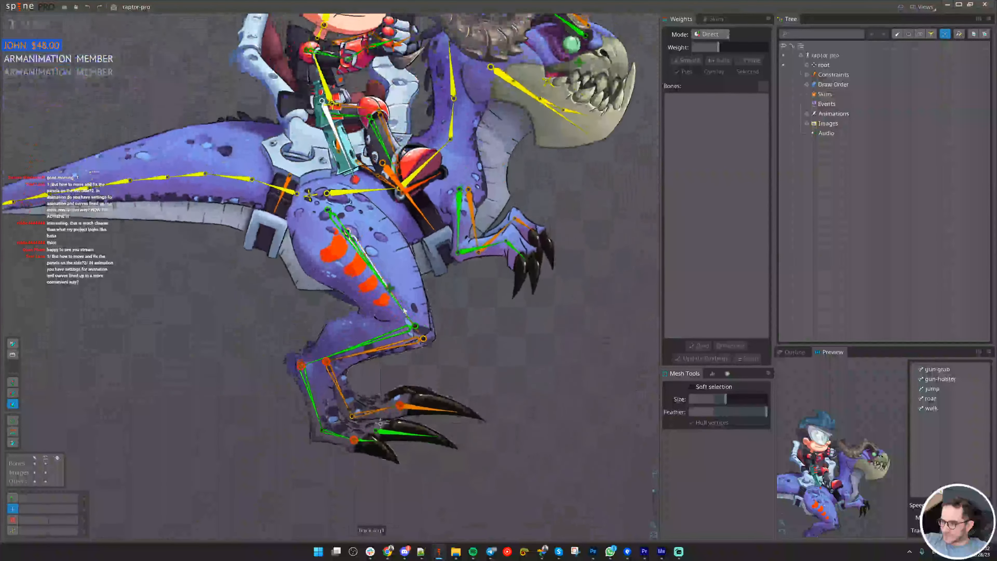
- Test moving the raptor's hip bone and undo the move
click(309, 201)
mouse_move(580, 393)
mouse_down()
mouse_move(577, 402)
mouse_move(576, 356)
mouse_move(578, 422)
mouse_move(586, 383)
mouse_up()
key(ctrl+z)
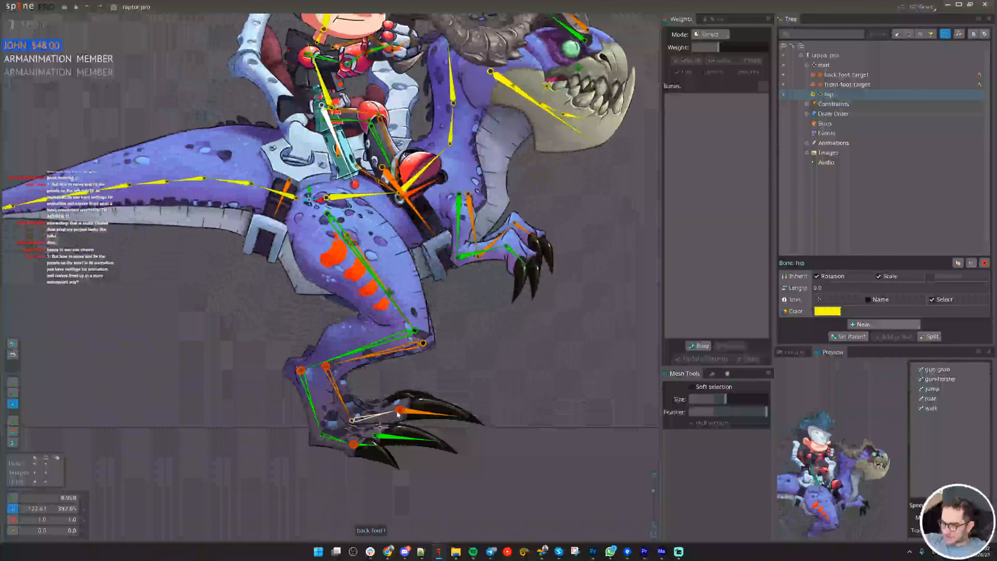
- Test moving the raptor's back foot target and back-leg-target bones, and undo both moves
click(413, 417)
drag(414, 417, 633, 405)
click(405, 355)
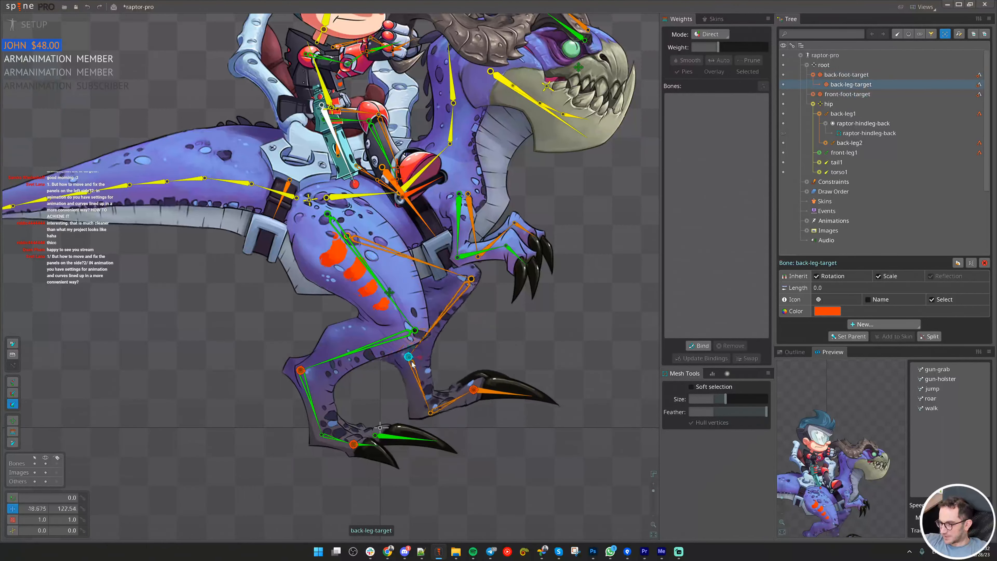
key(ctrl+z)
key(ctrl+z)
- Examine the raptor's whole rig, comparing the hind leg bones with the body, tail and head bones
scroll(571, 365, down, 3)
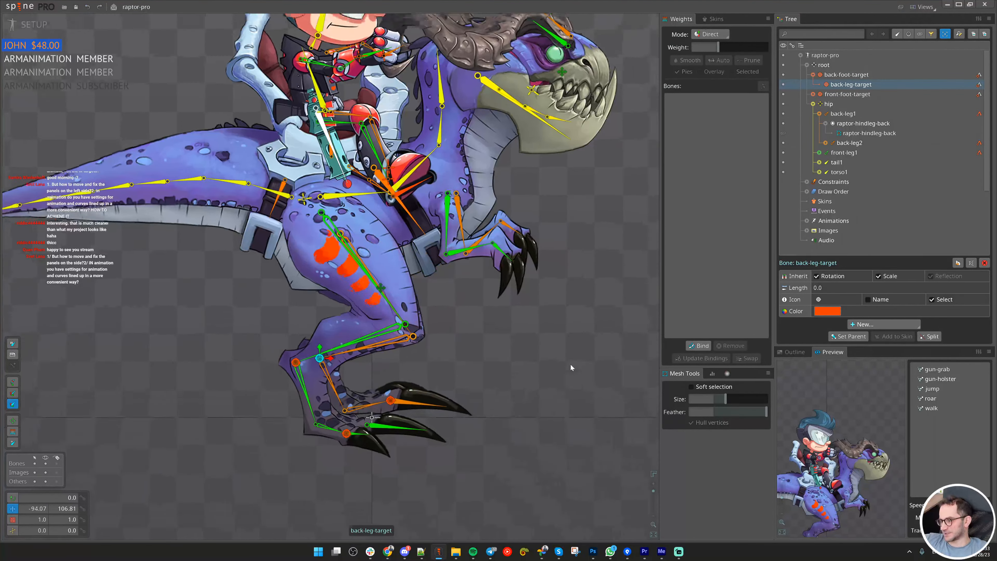
scroll(396, 399, up, 1)
scroll(550, 377, down, 3)
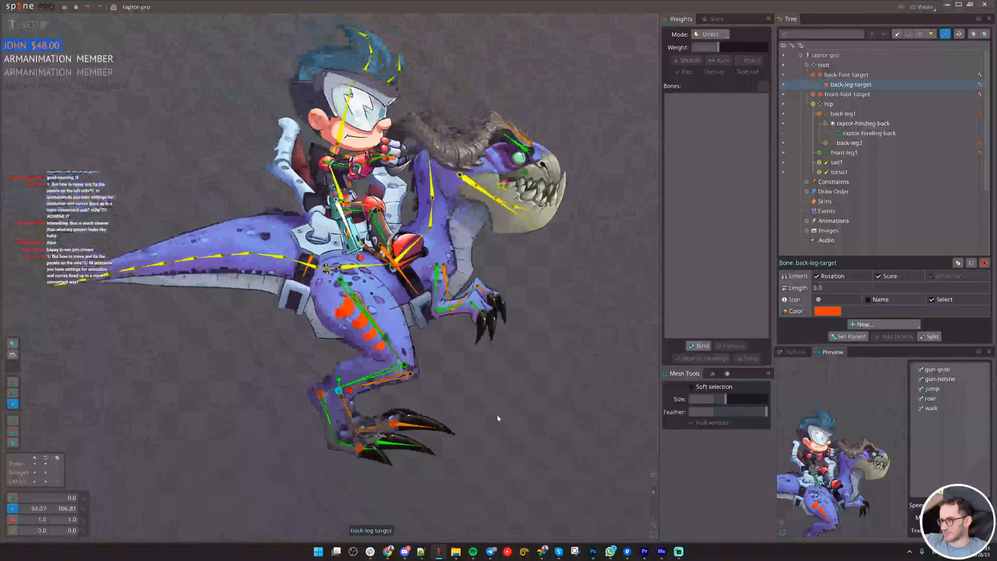
scroll(497, 415, up, 5)
scroll(457, 324, down, 2)
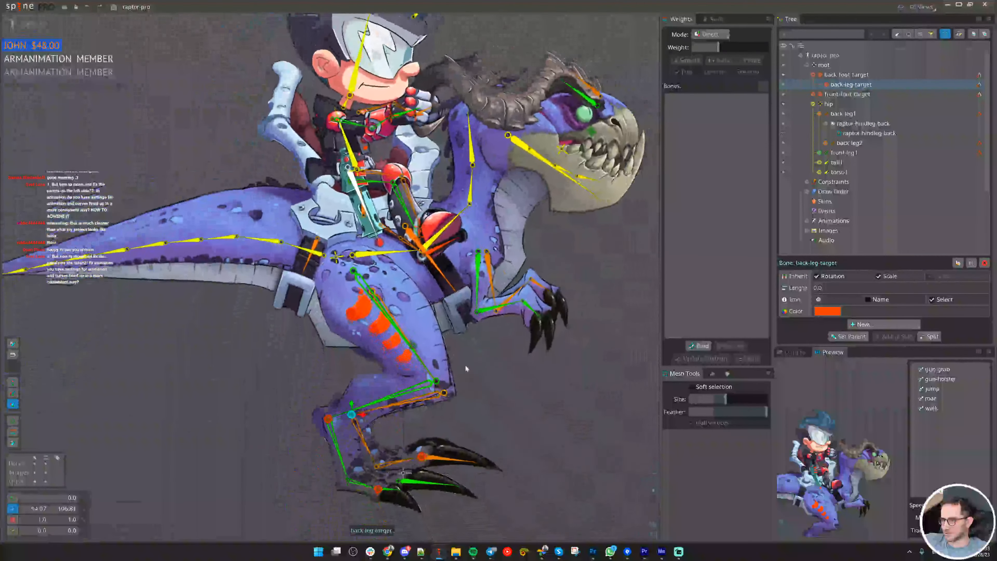
drag(450, 397, 481, 371)
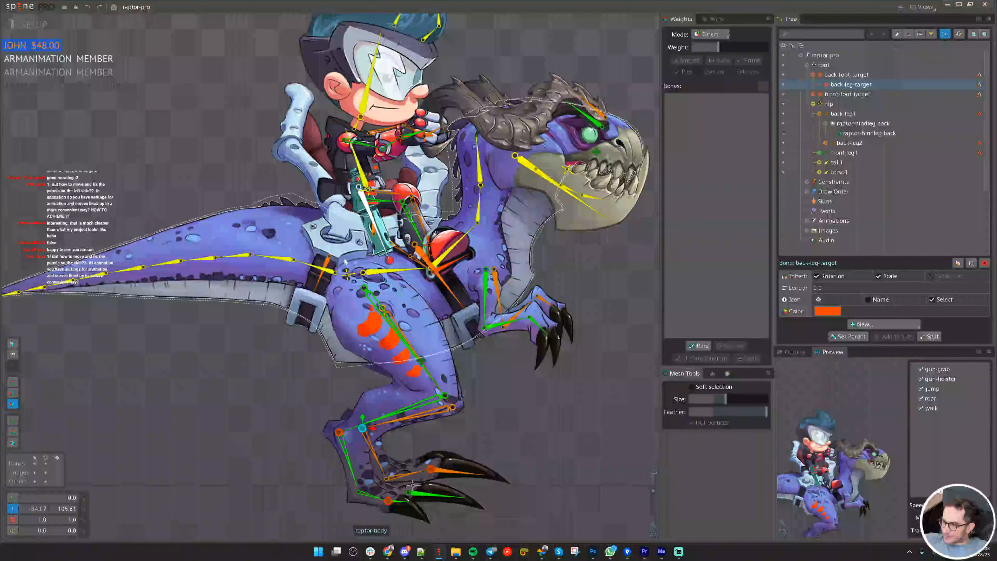
drag(450, 134, 456, 247)
scroll(456, 246, up, 1)
scroll(456, 247, down, 3)
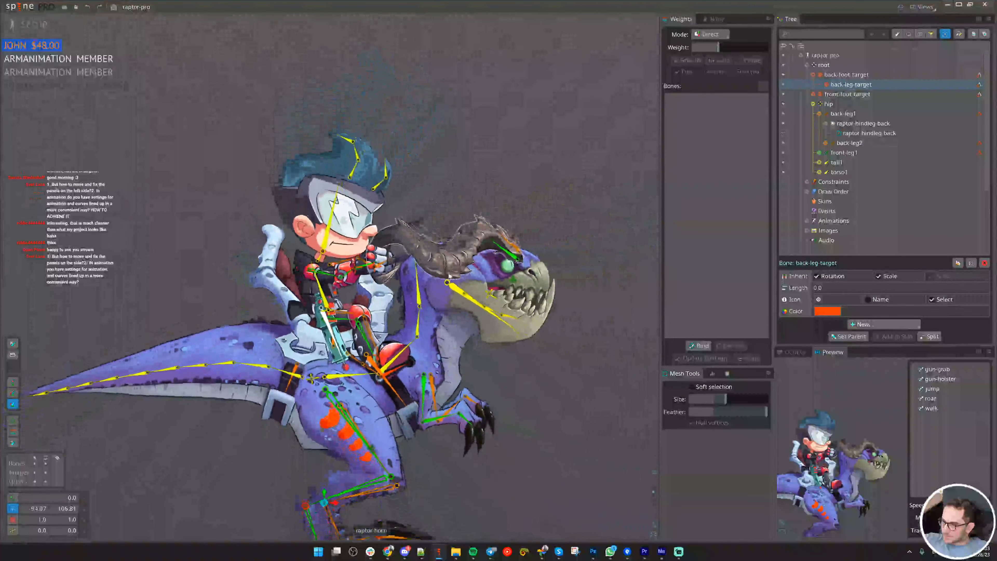
click(21, 6)
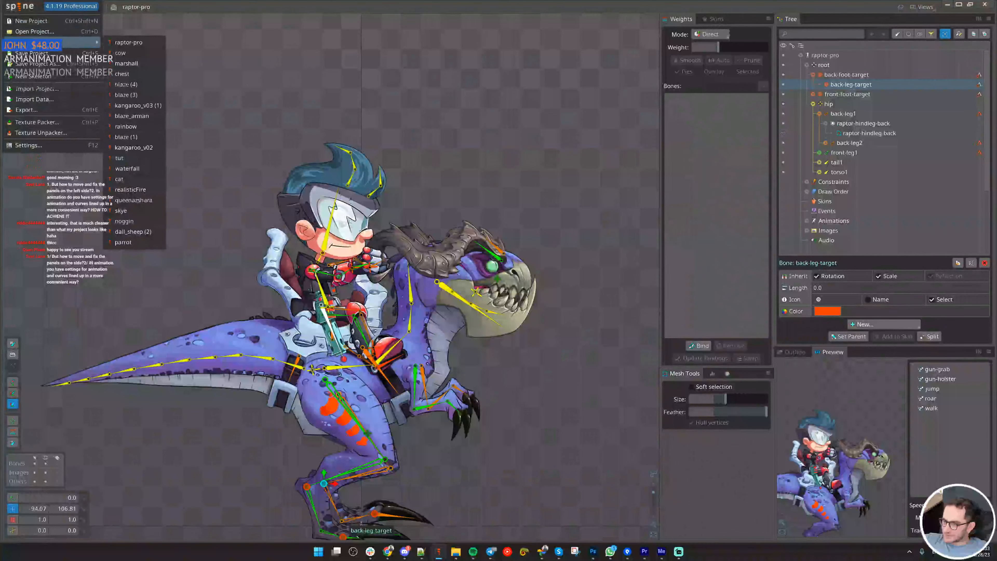
drag(343, 540, 358, 426)
scroll(358, 425, up, 2)
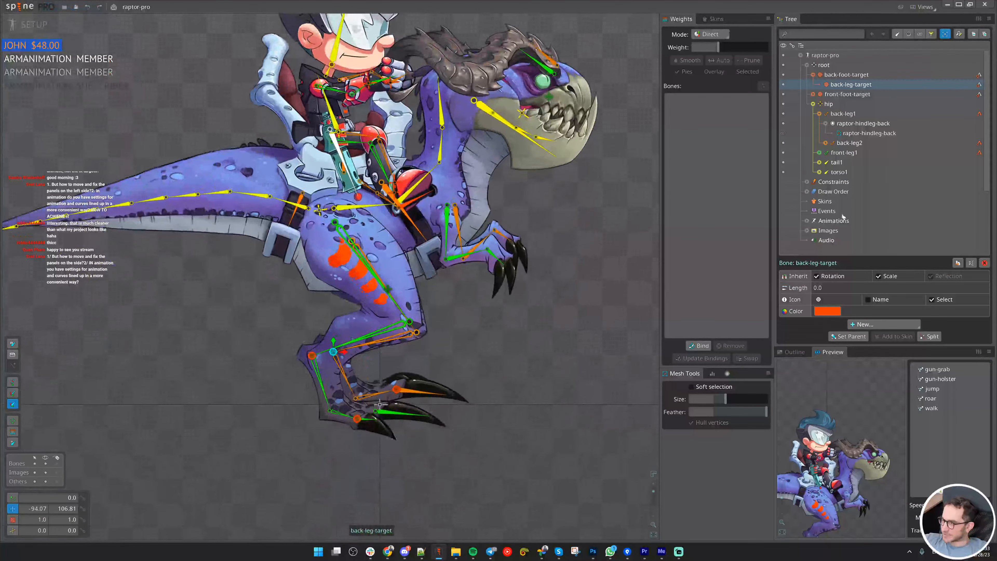
- Set the Mix of the back-leg-ik and back-foot-ik constraints to 0
click(980, 85)
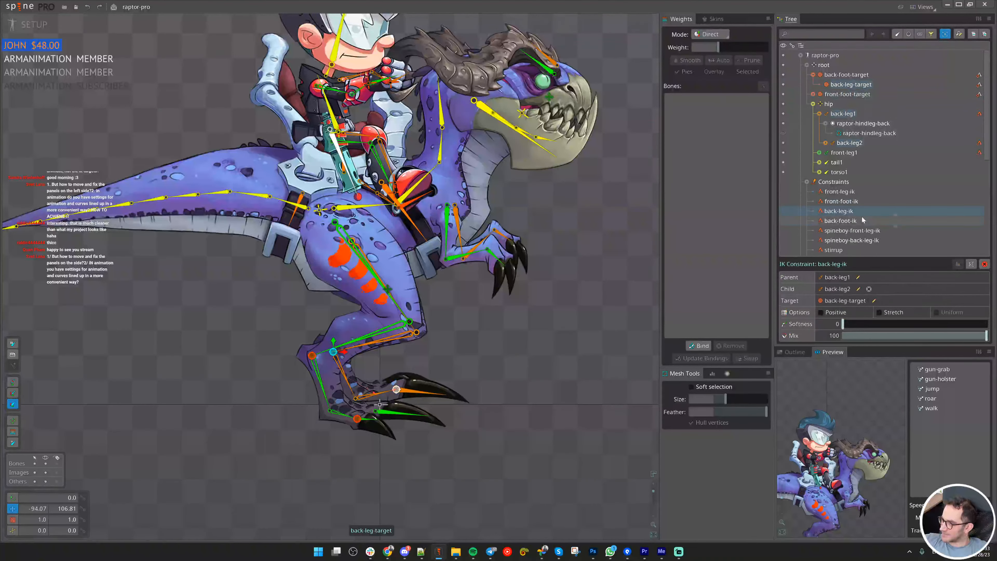
ctrl+click(849, 222)
drag(852, 337, 829, 338)
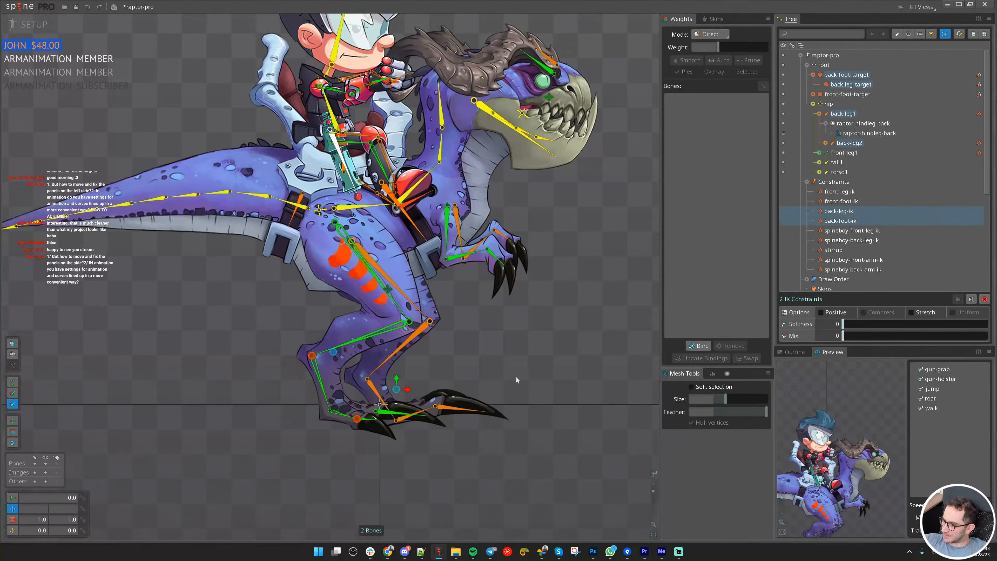
- Move the back-leg1 bone away from the raptor's body to about 243.15, 274.21 to expose the whole back leg
click(402, 293)
drag(546, 379, 691, 407)
drag(621, 428, 460, 404)
drag(520, 404, 465, 370)
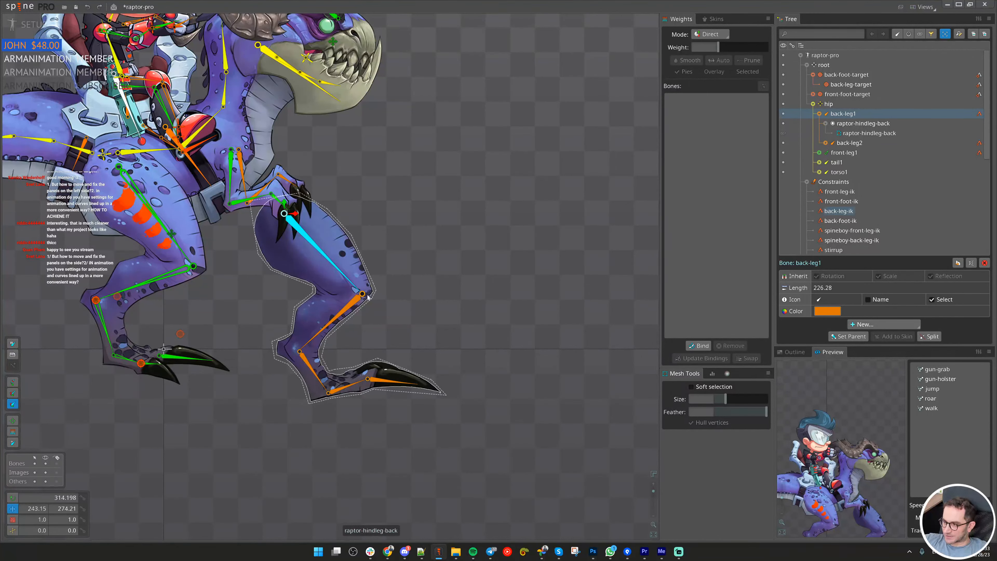
- Select the five back leg bones from back-leg1 to back-foot2, try bending the leg with them, and undo the changes
scroll(349, 348, up, 2)
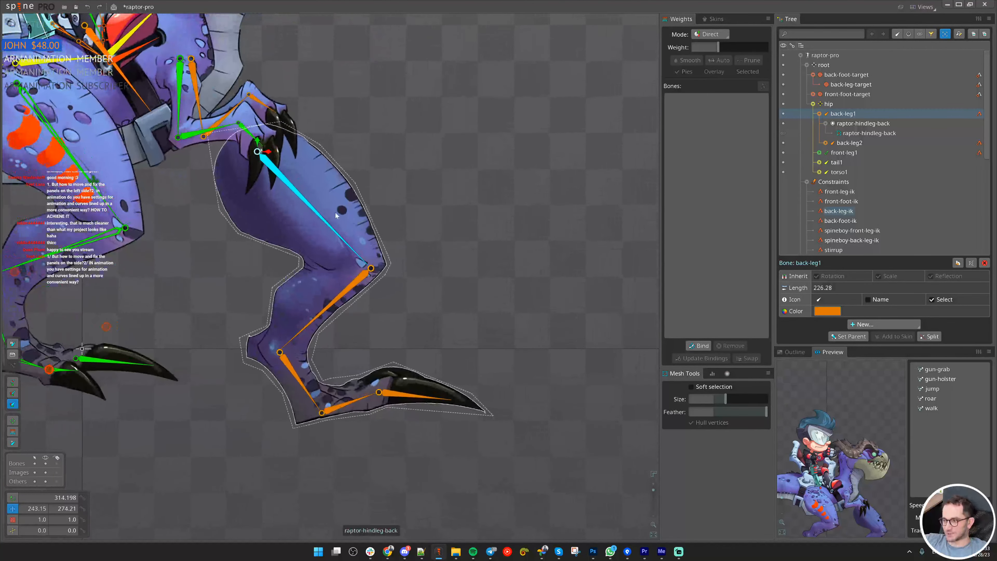
key(ctrl)
key(ctrl)
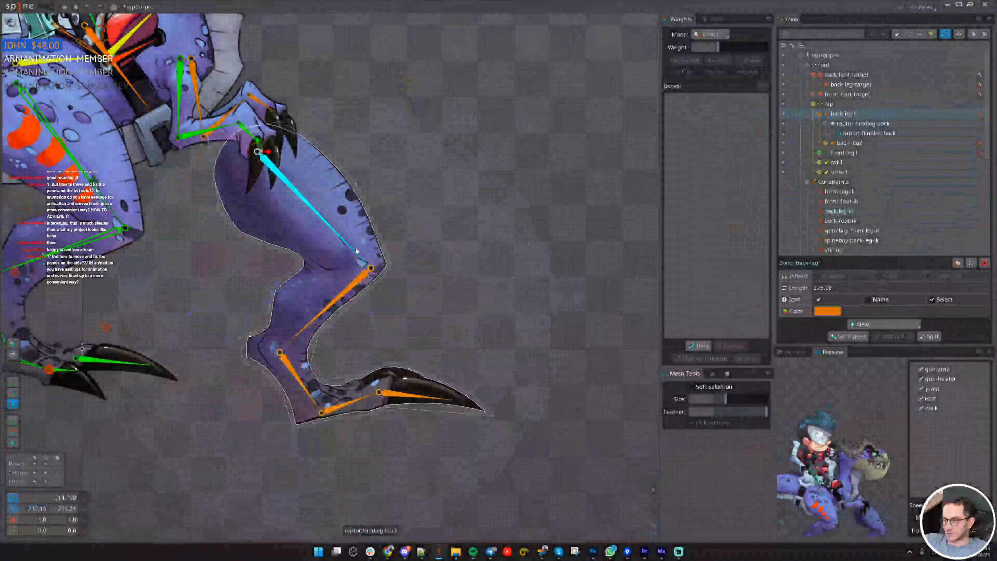
drag(260, 228, 507, 366)
scroll(507, 365, down, 5)
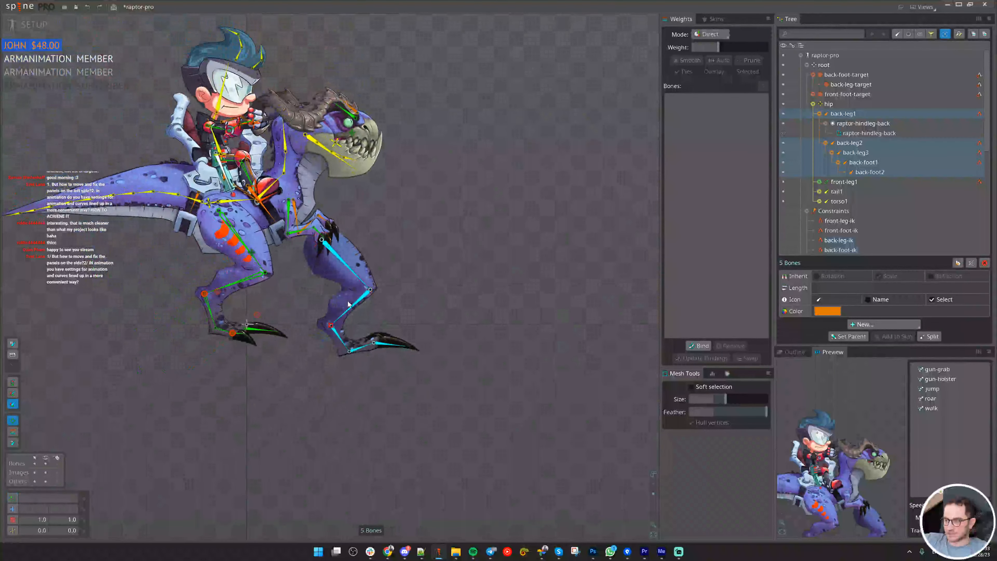
drag(349, 302, 332, 366)
key(ctrl+z)
key(ctrl+z)
key(ctrl+z)
key(ctrl+z)
key(ctrl+z)
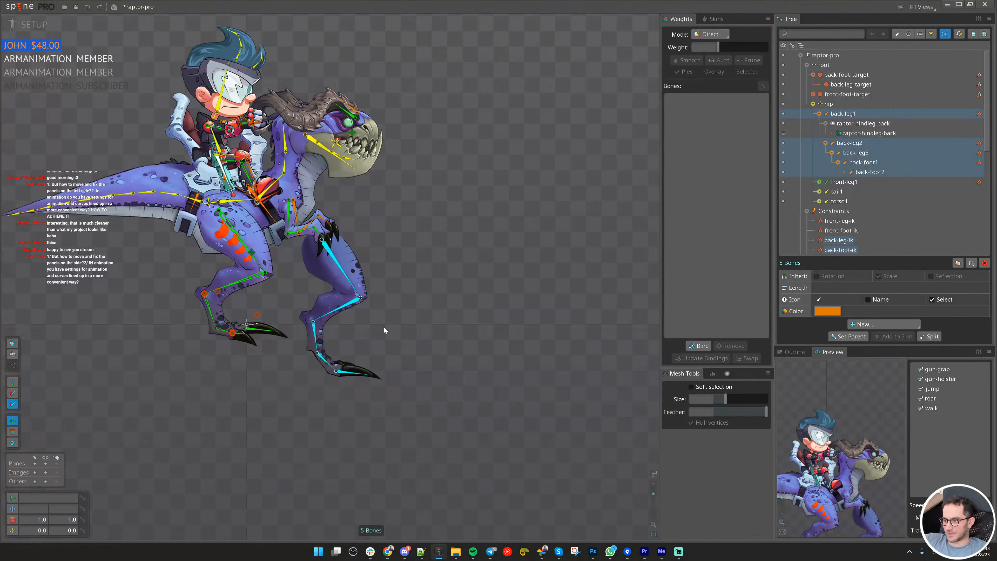
- Reopen the cow project from the recent projects
click(19, 6)
mouse_move(51, 42)
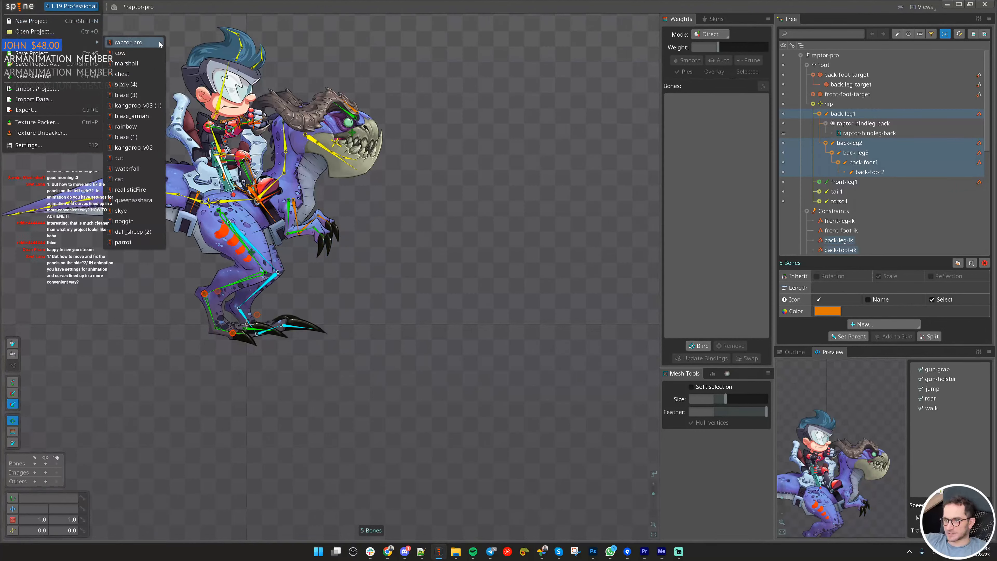
click(133, 53)
click(446, 154)
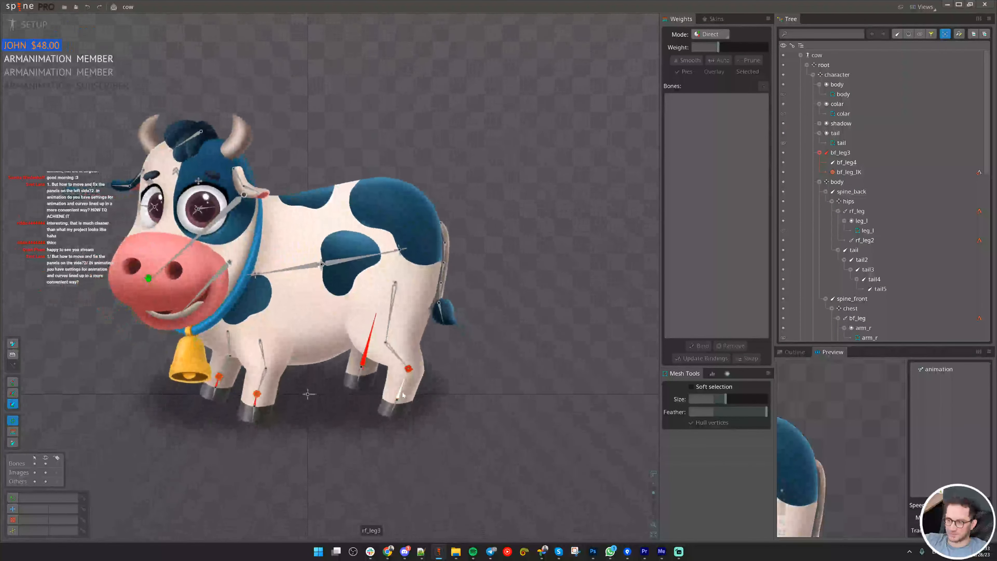
- Select the rf_leg3 bone and the rf_leg_IK target, and examine the cow's rear leg bones up close
click(413, 399)
scroll(396, 391, up, 3)
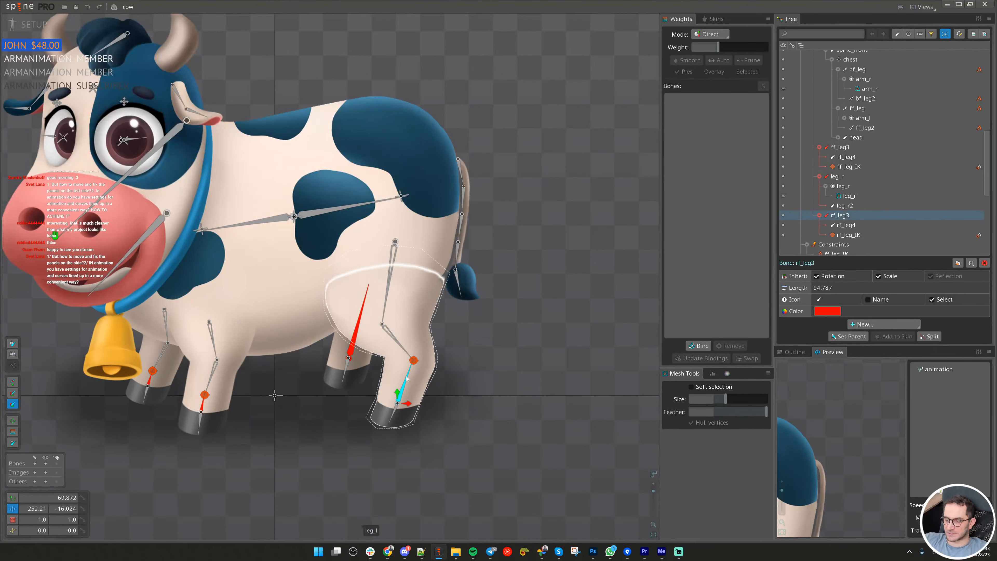
scroll(407, 379, up, 2)
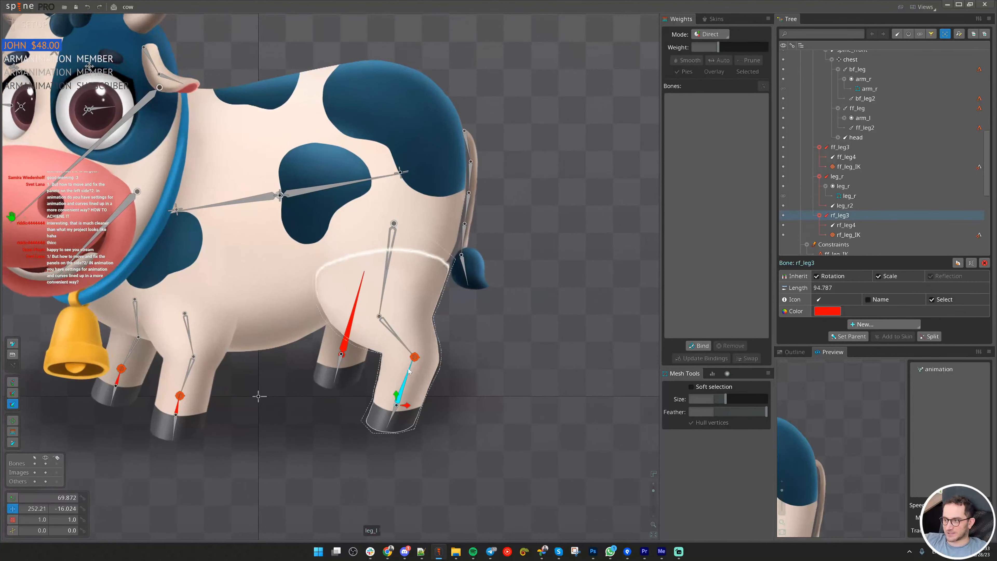
scroll(412, 363, up, 2)
click(415, 355)
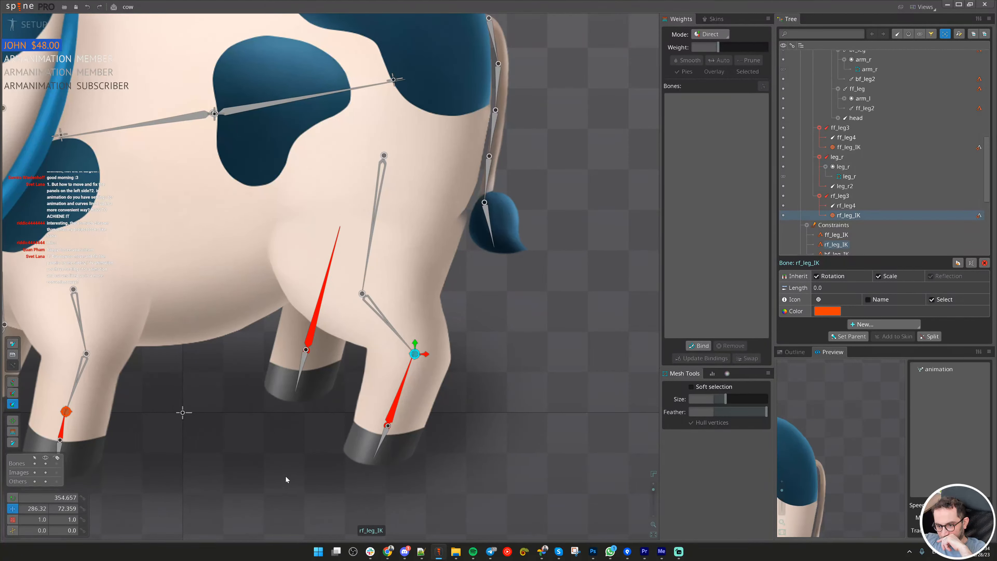
scroll(392, 449, down, 2)
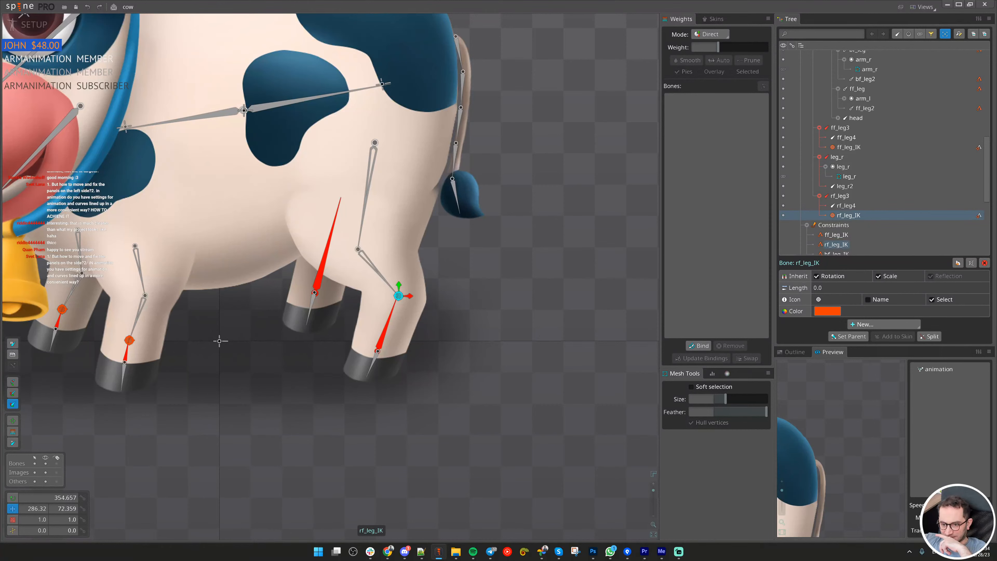
drag(309, 427, 352, 429)
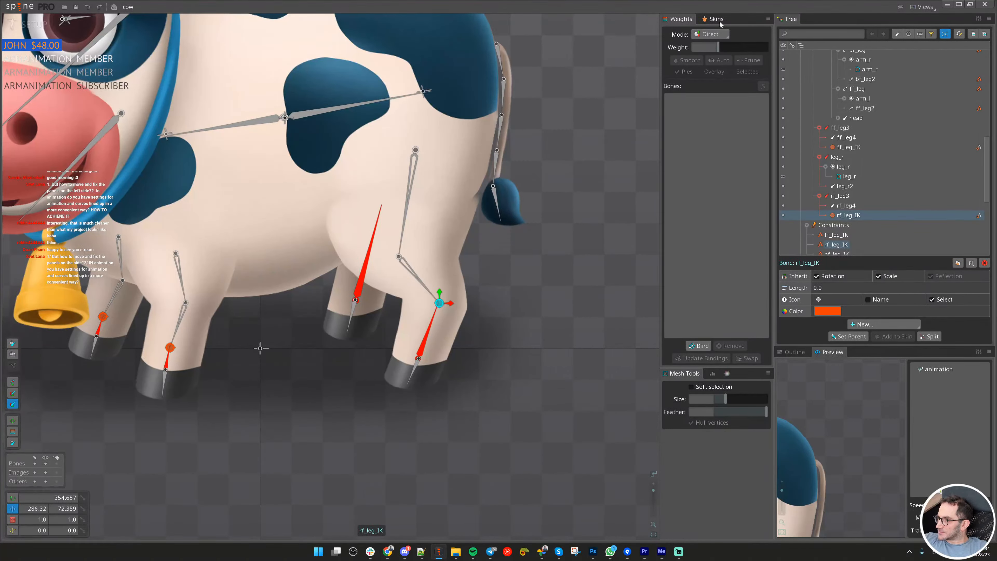
- Show the Skins view and the skeleton Metrics in setup mode
mouse_move(713, 23)
mouse_down()
mouse_move(730, 26)
mouse_move(720, 22)
mouse_up()
scroll(533, 316, up, 2)
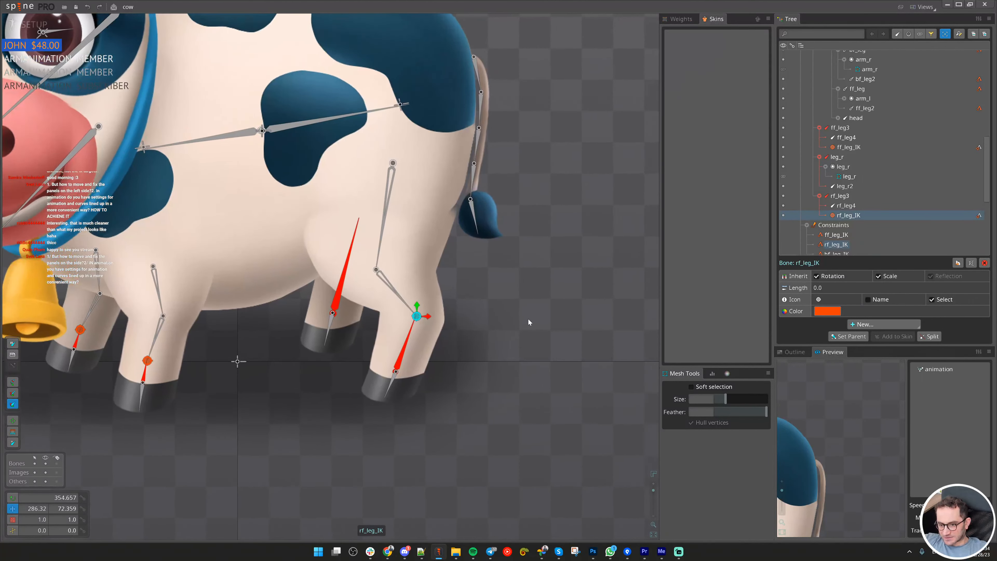
drag(507, 298, 534, 307)
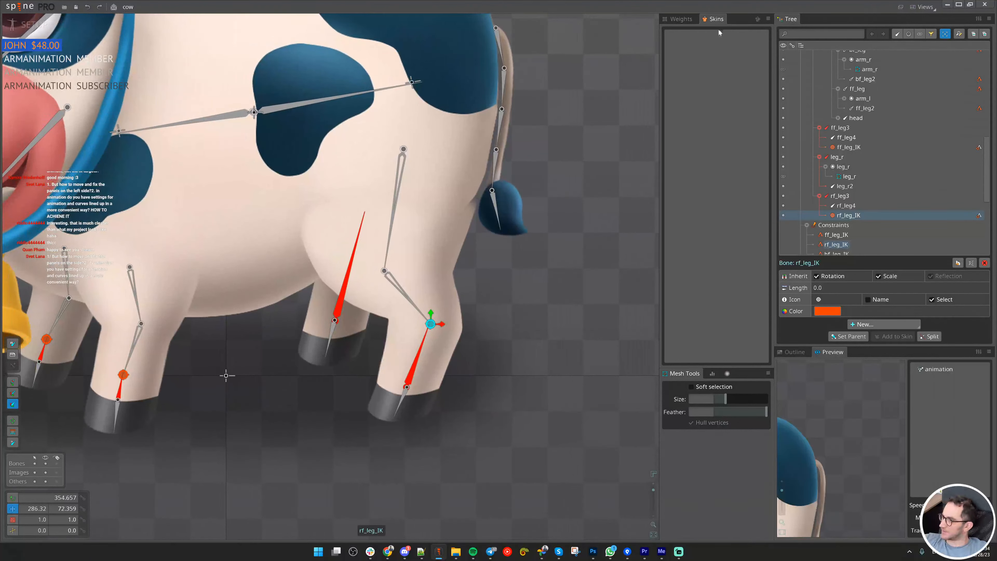
drag(656, 74, 716, 18)
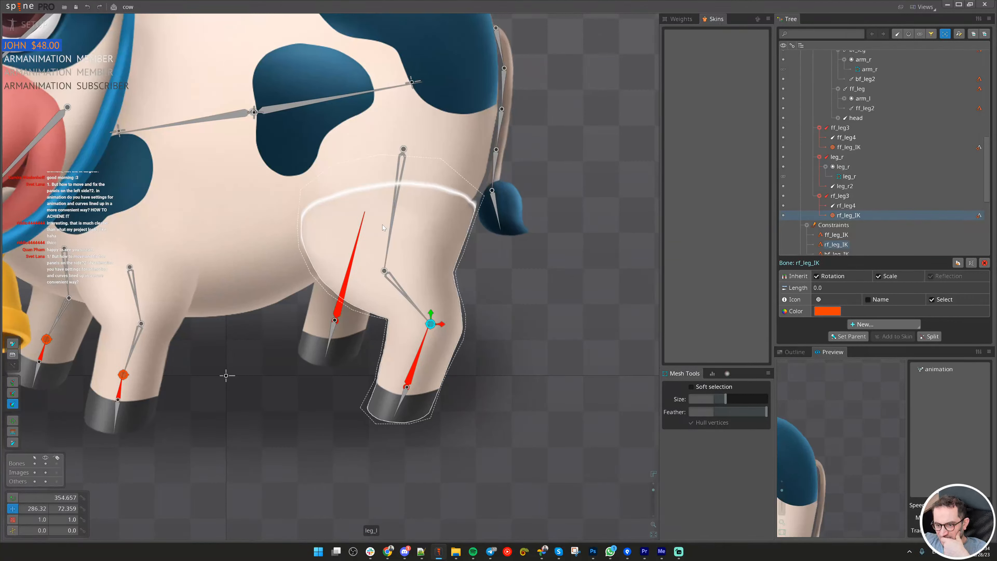
click(713, 373)
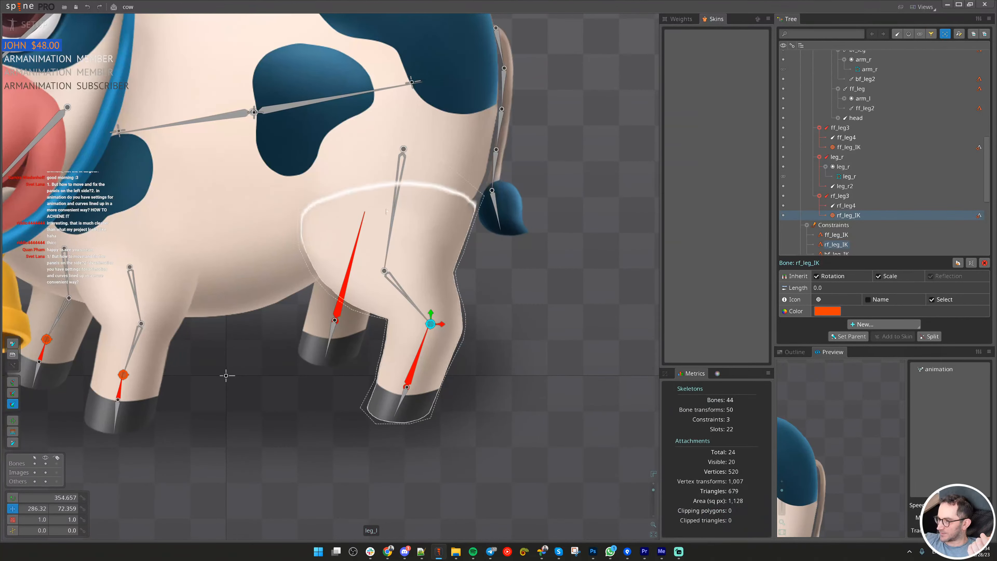
- Switch to animate mode and show the skeleton Metrics there
click(33, 24)
scroll(393, 220, down, 3)
drag(512, 329, 599, 373)
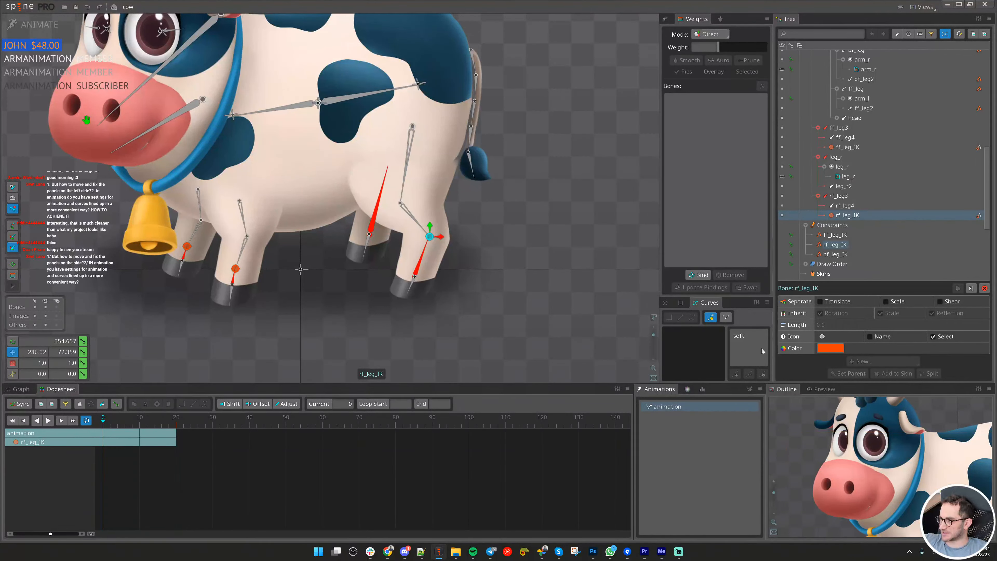
key(ctrl)
key(ctrl)
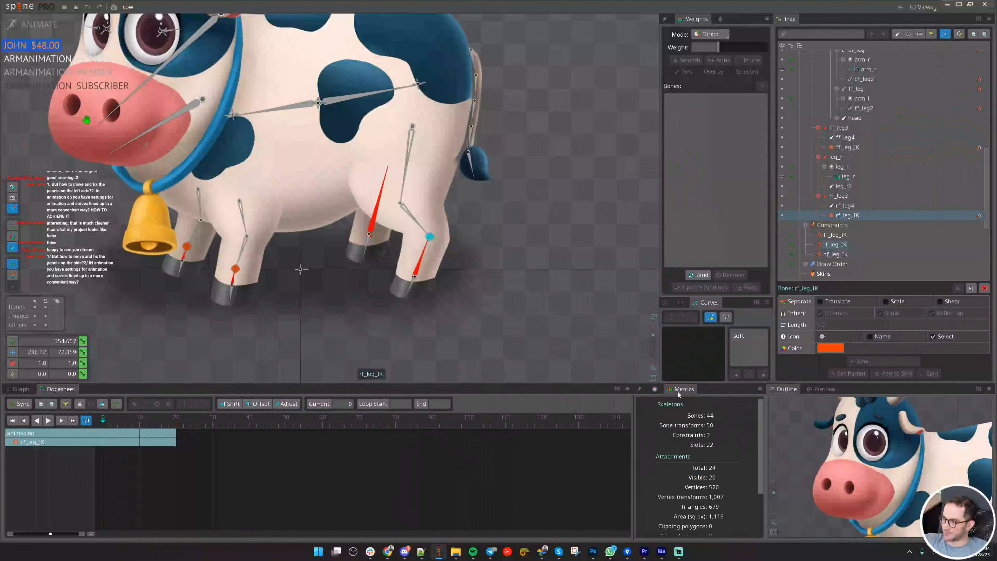
- Return to setup mode, save the cow project, and select the spine_back bone
click(28, 26)
key(ctrl+s)
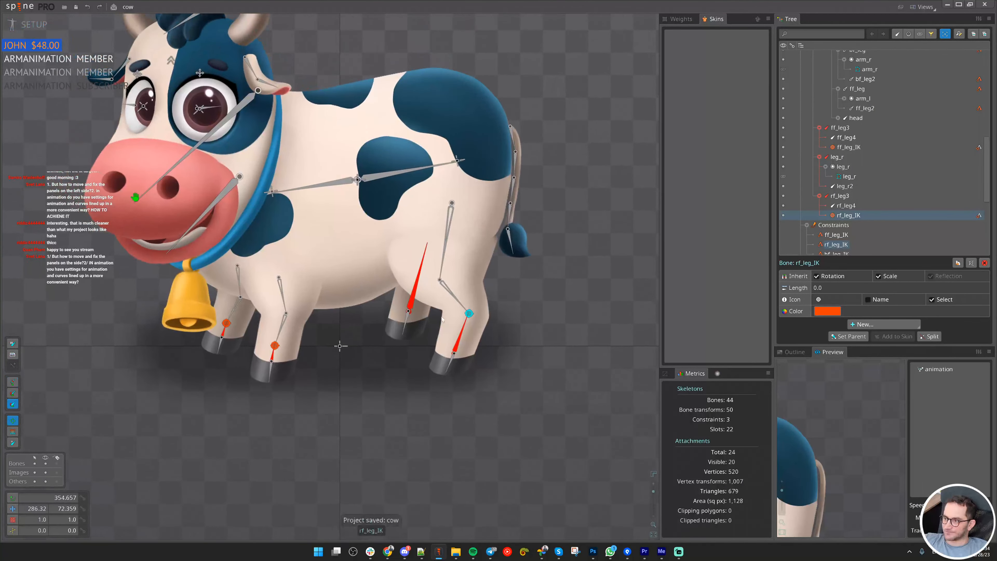
click(386, 176)
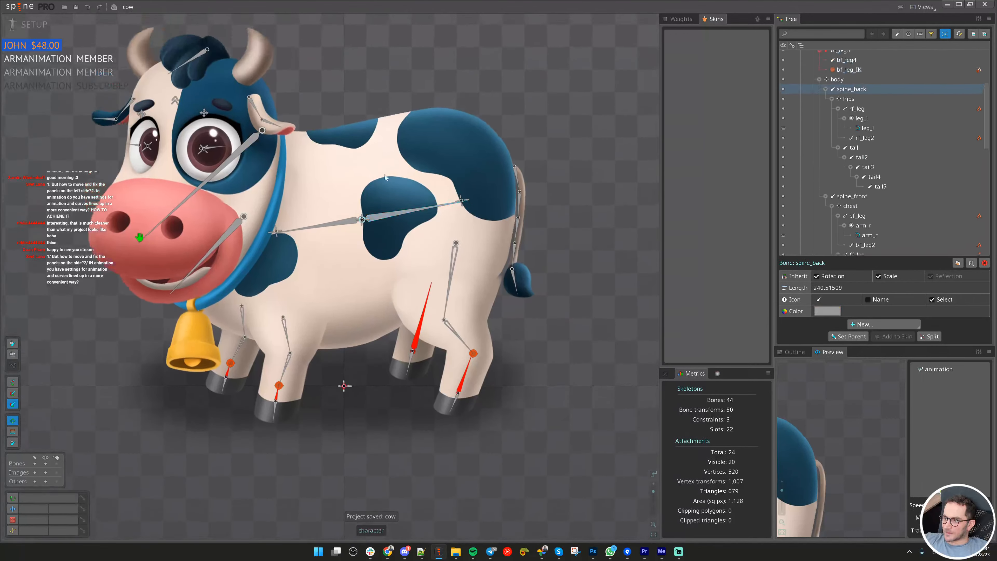
- Smooth the weights of the body mesh and deselect it
click(444, 233)
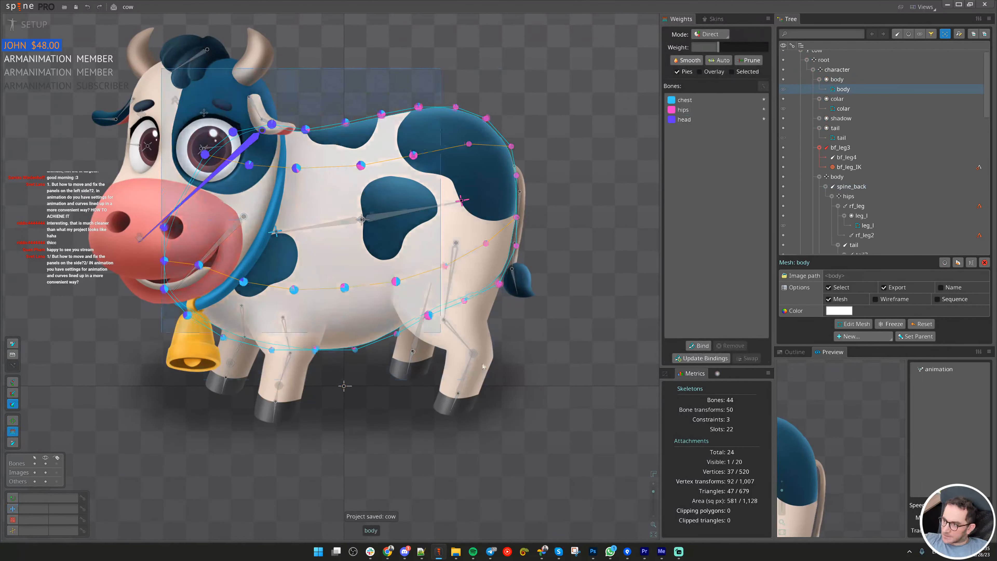
click(686, 63)
key(space)
key(space)
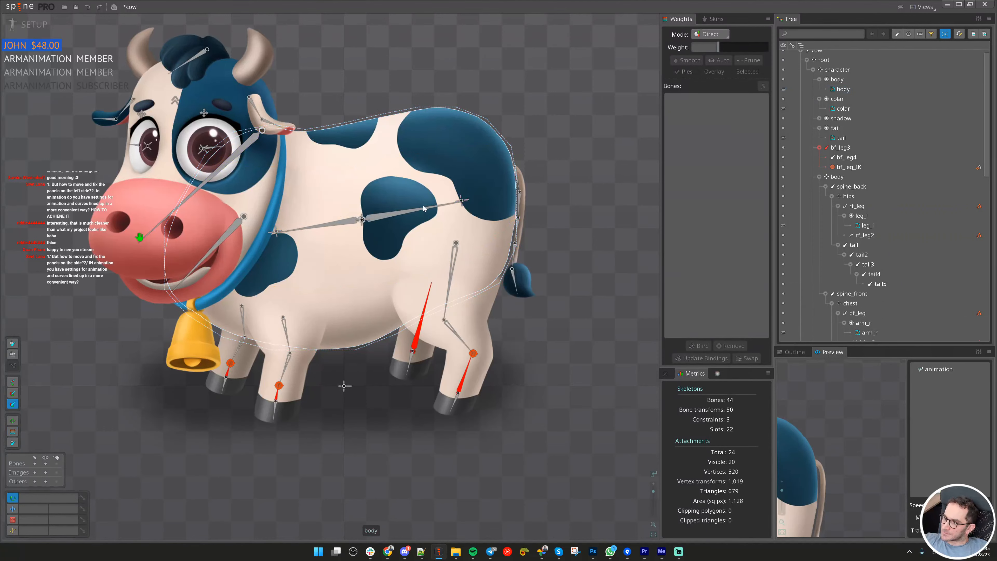
- Test the body mesh's deformation by slightly rotating the spine bones, and undo the rotation
mouse_move(424, 207)
mouse_down()
mouse_move(422, 216)
mouse_move(422, 208)
mouse_up()
drag(313, 227, 312, 224)
key(ctrl+z)
- Set the chest bone as the parent of the colar slot
click(268, 238)
click(833, 81)
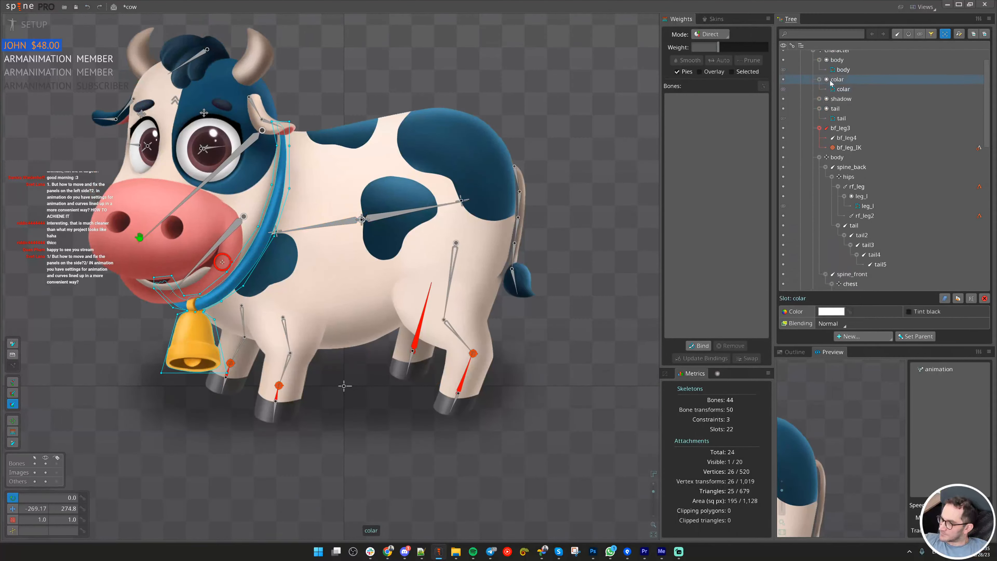
key(p)
click(276, 232)
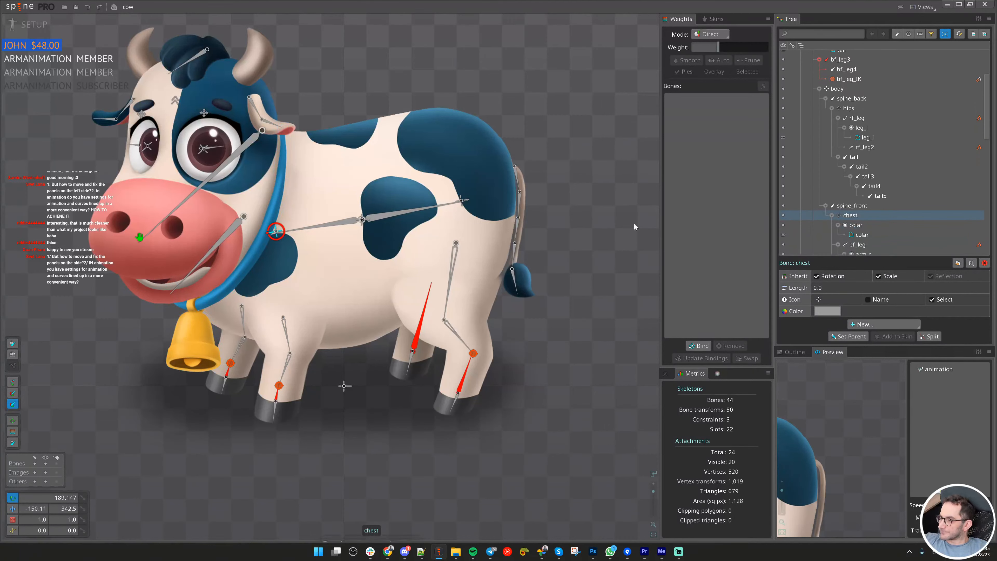
- Hide the chest bone to check which parts hang under it, show it again, and review the top of the hierarchy
click(784, 215)
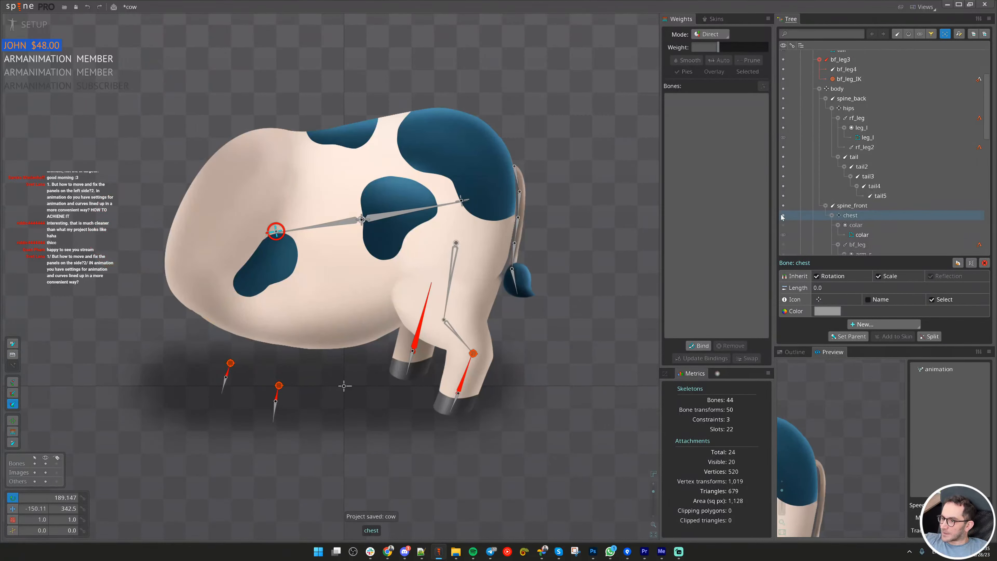
click(783, 215)
drag(538, 317, 591, 334)
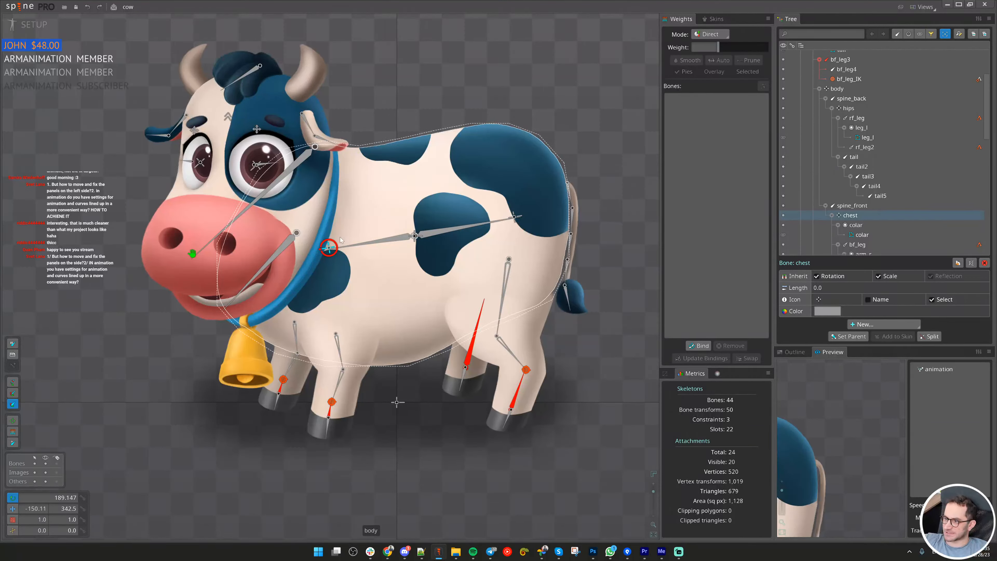
scroll(861, 79, up, 4)
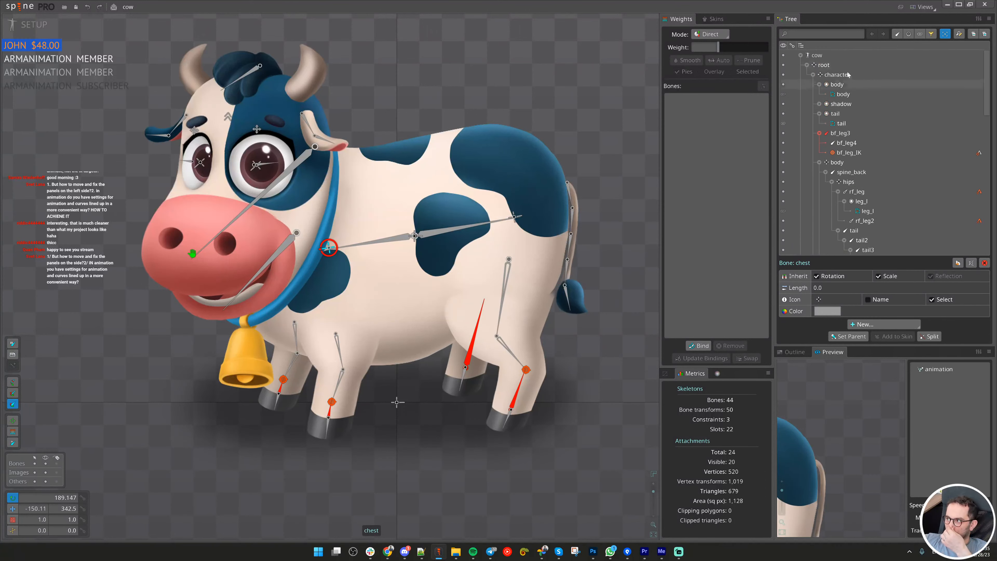